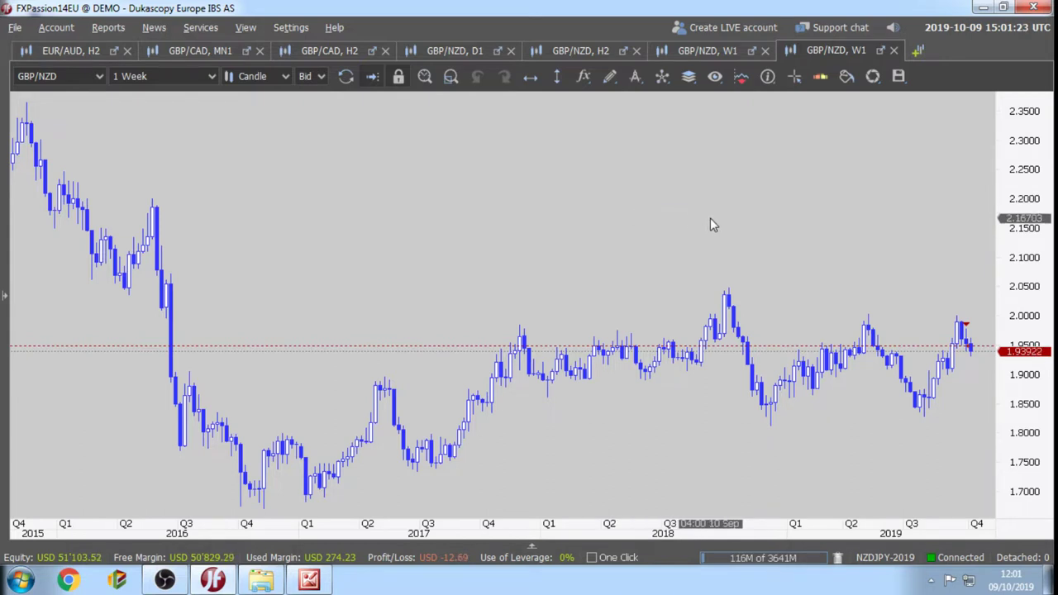
Unlock the chart's vertical movement and place a text annotation in the empty area above the candles.
{"action": "left_click_drag", "start_coordinate": [672, 170], "coordinate": [574, 206]}
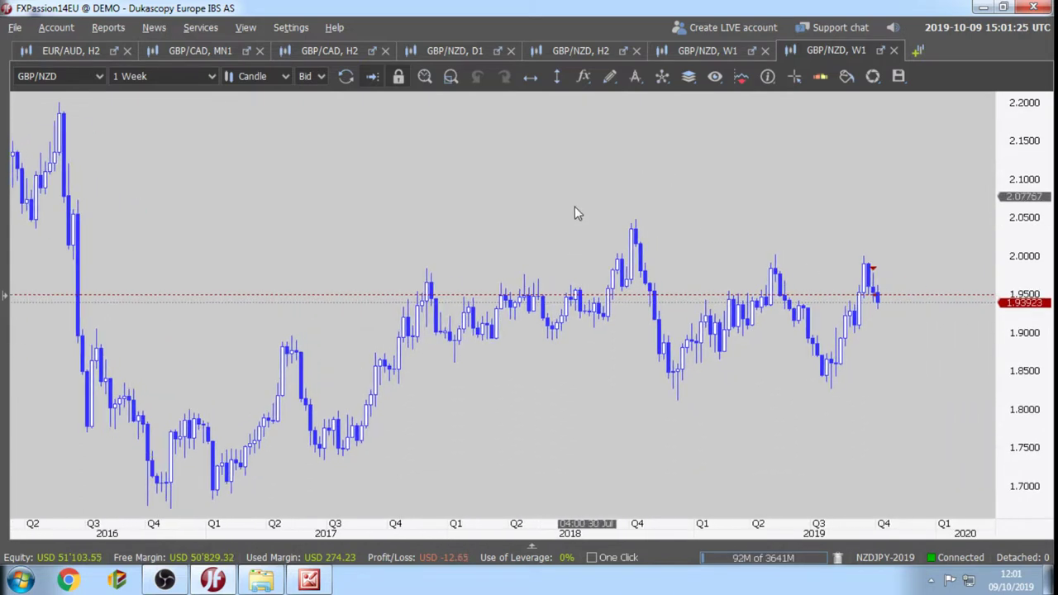
{"action": "left_click", "coordinate": [400, 83]}
{"action": "left_click_drag", "start_coordinate": [495, 111], "coordinate": [485, 230]}
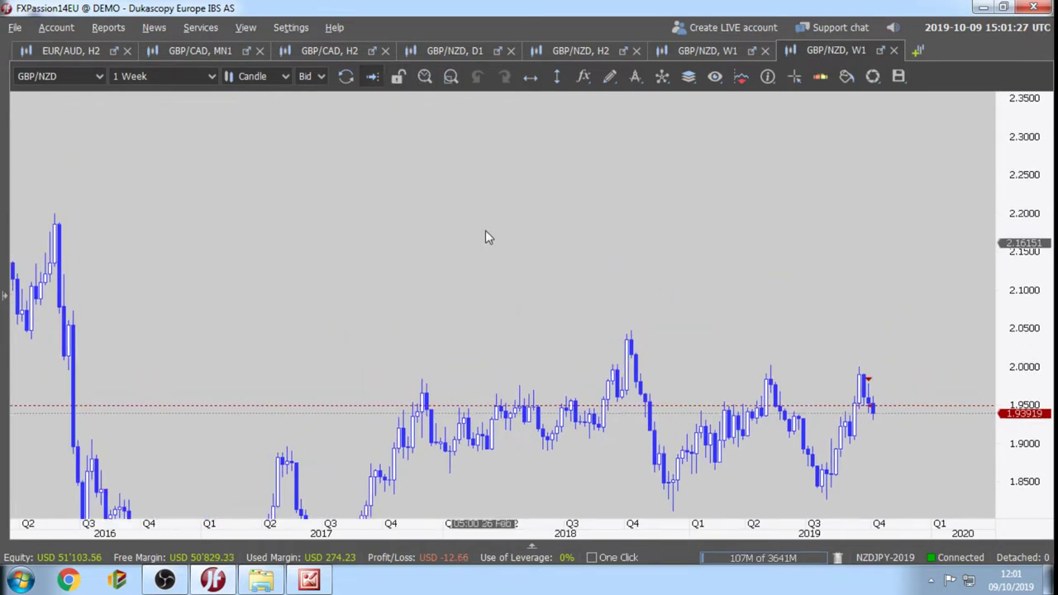
{"action": "left_click", "coordinate": [616, 85]}
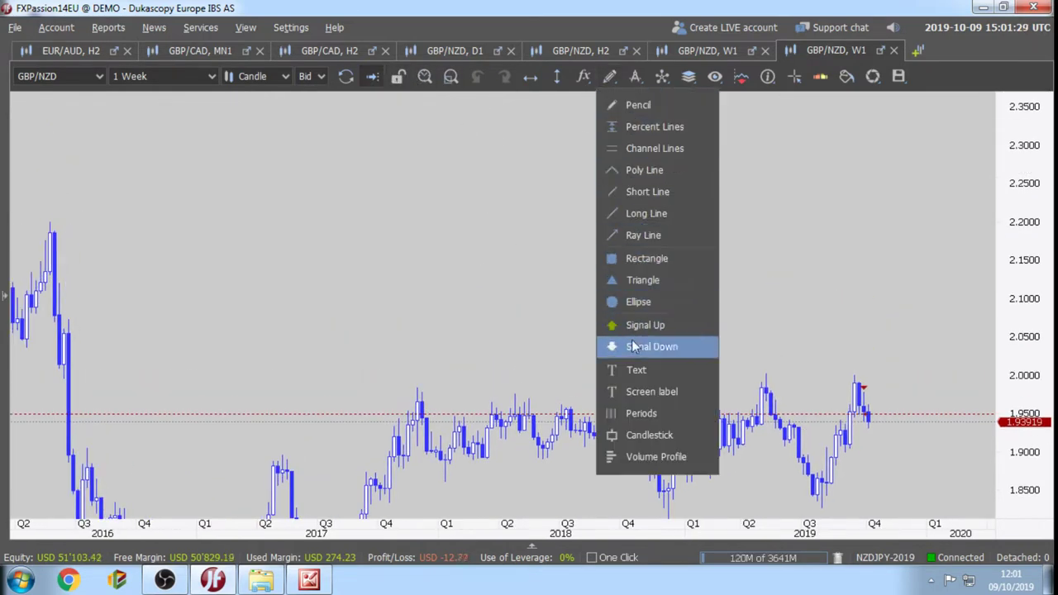
{"action": "left_click", "coordinate": [636, 370]}
{"action": "left_click", "coordinate": [474, 245]}
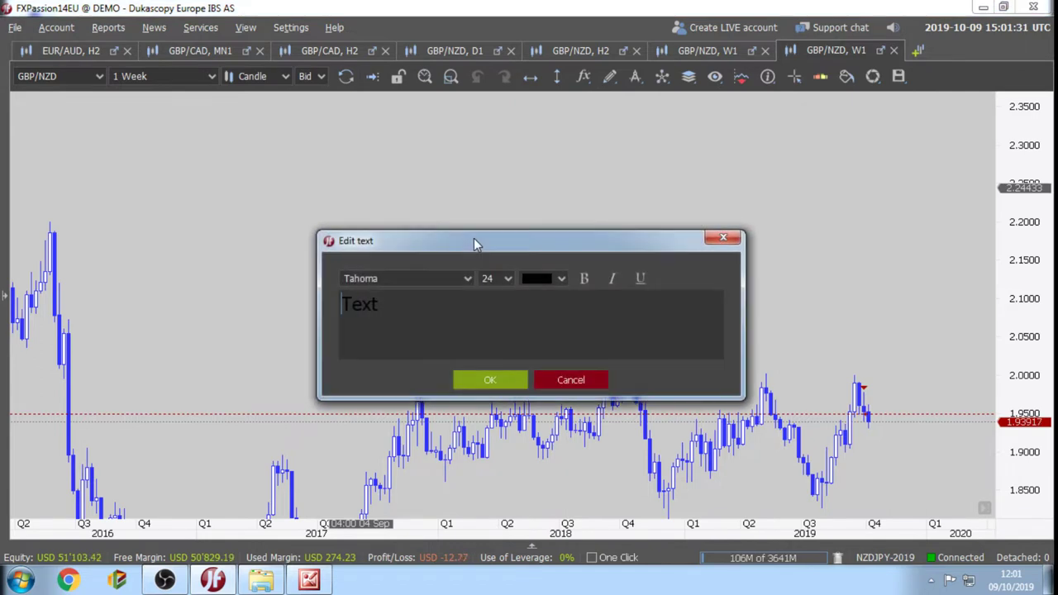
Replace the placeholder text with "HW: Find the LATEST Fibonacci on your currency pairs of choice".
{"action": "double_click", "coordinate": [360, 304]}
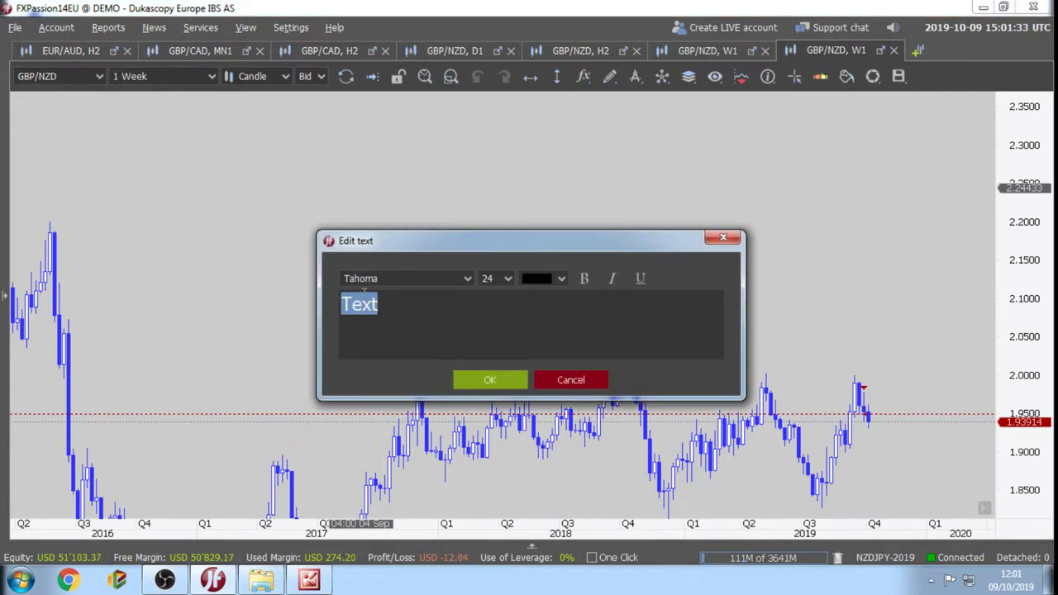
{"action": "type", "text": "HW"}
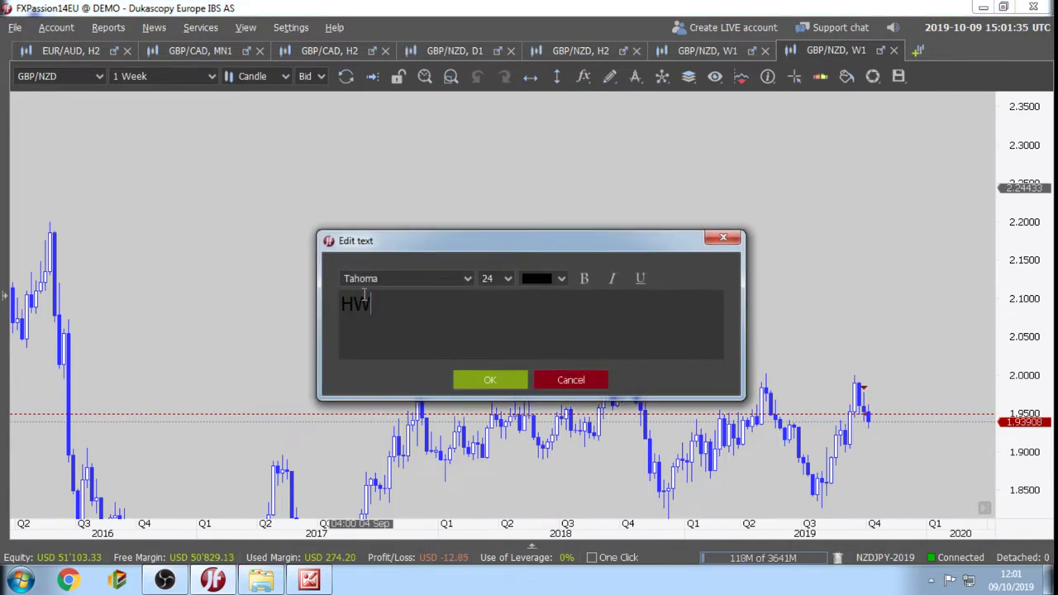
{"action": "type", "text": ": Find the O"}
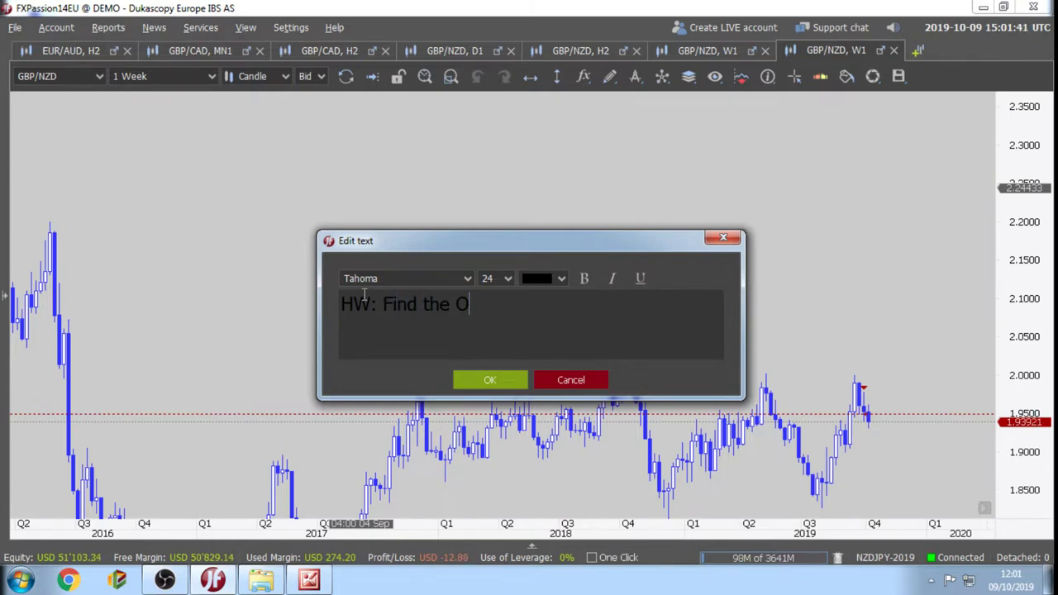
{"action": "key", "text": "BackSpace"}
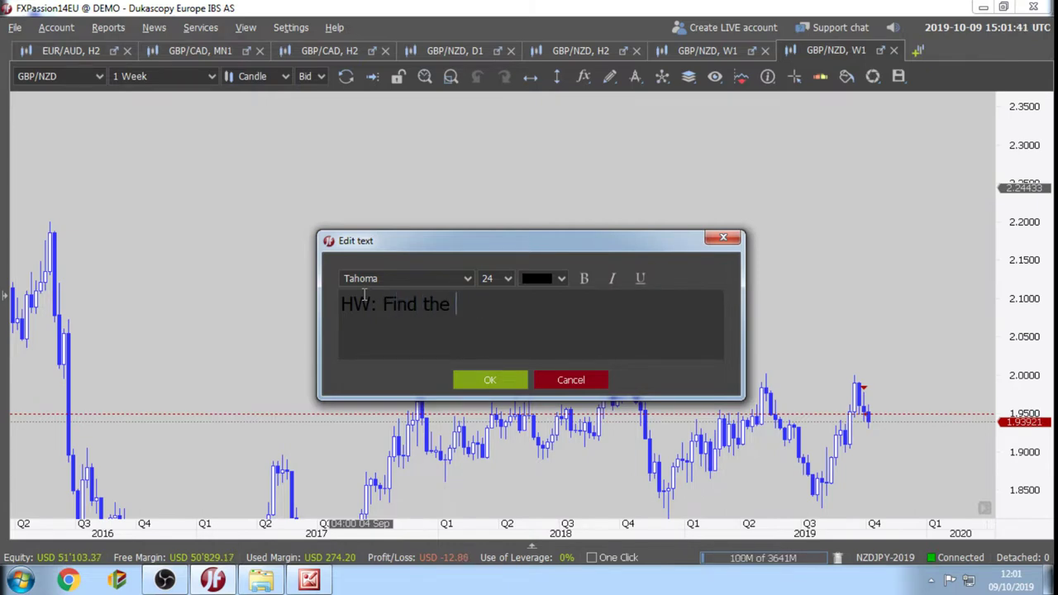
{"action": "type", "text": "Fibonacv"}
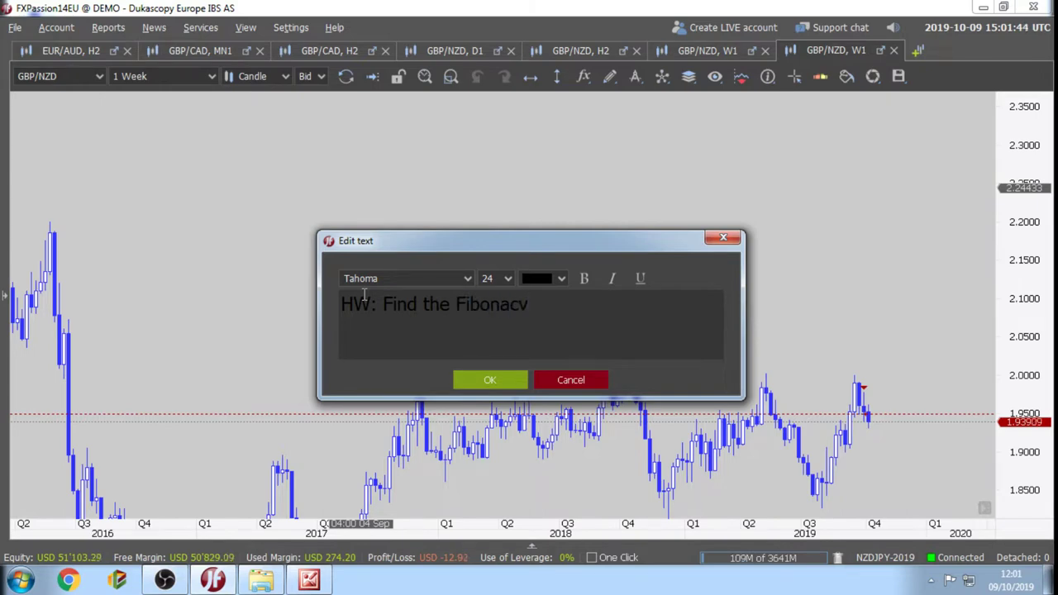
{"action": "key", "text": "BackSpace"}
{"action": "type", "text": "ci"}
{"action": "key", "text": "Left"}
{"action": "type", "text": "LATEST"}
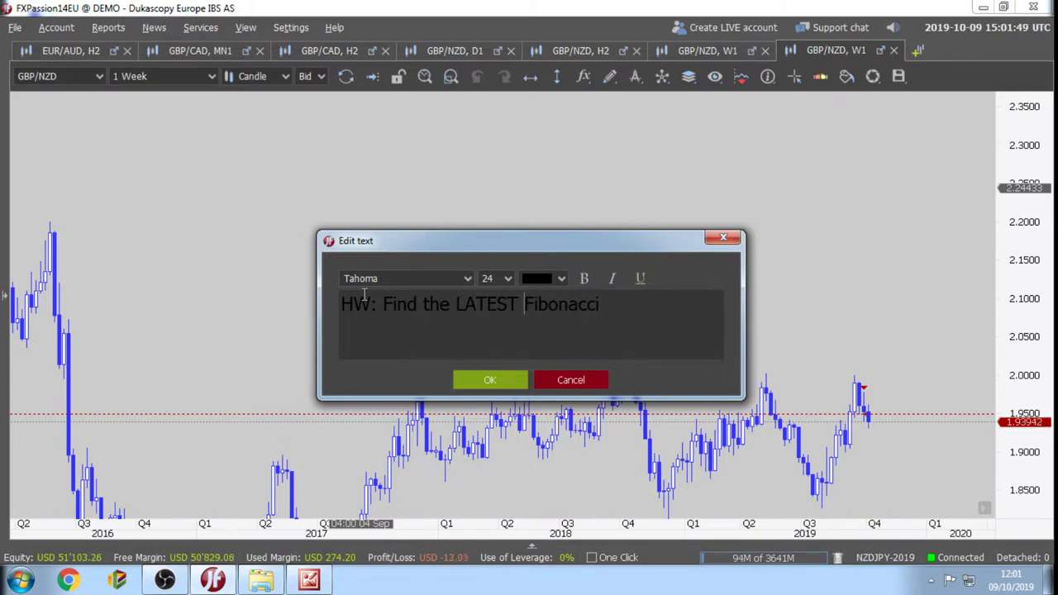
{"action": "key", "text": "Right"}
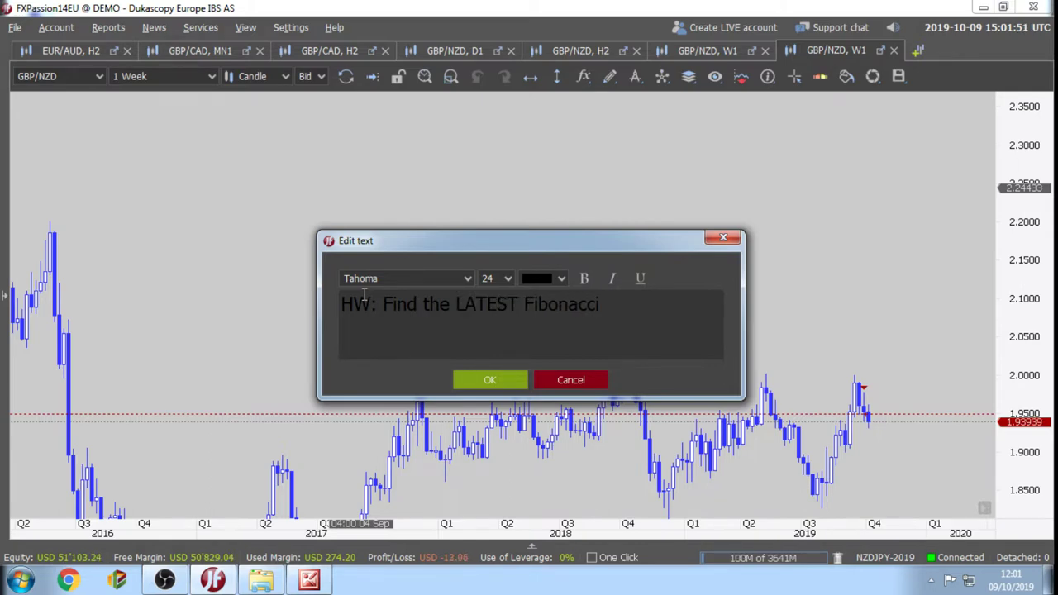
{"action": "type", "text": "on your curr"}
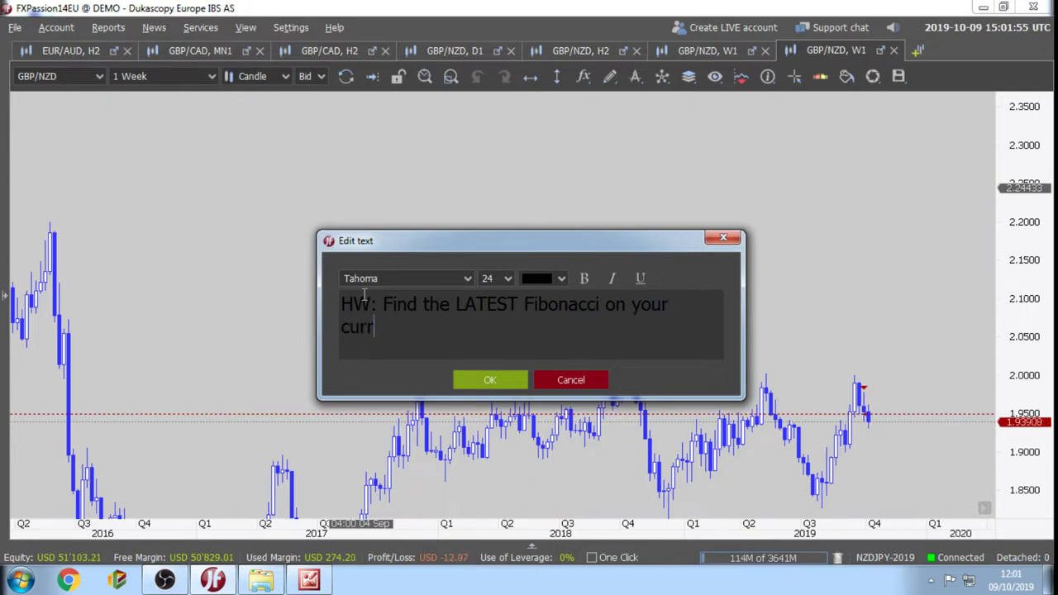
{"action": "type", "text": "ency pairs"}
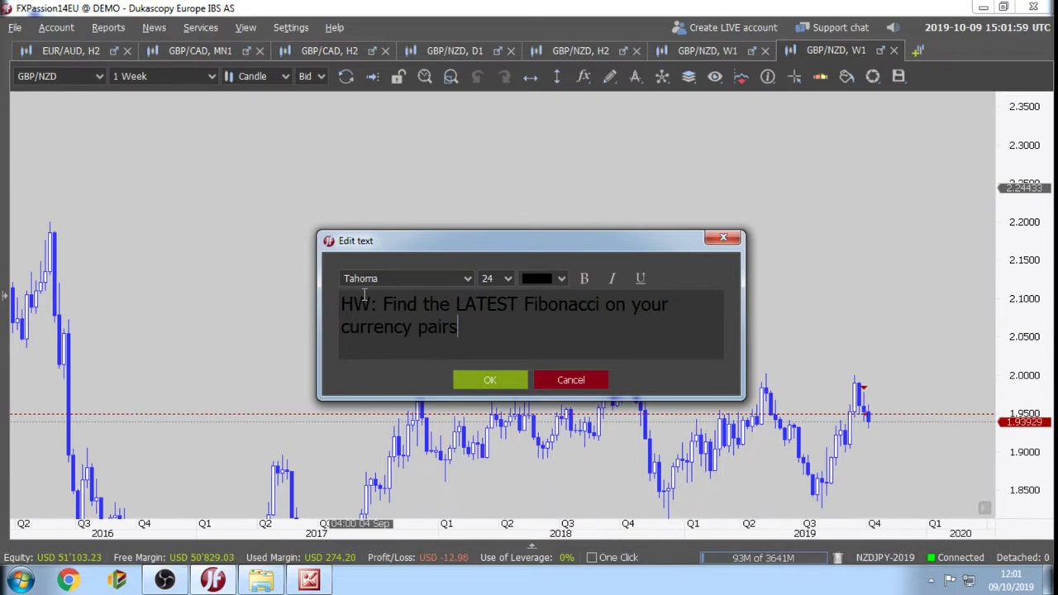
{"action": "type", "text": " of choice"}
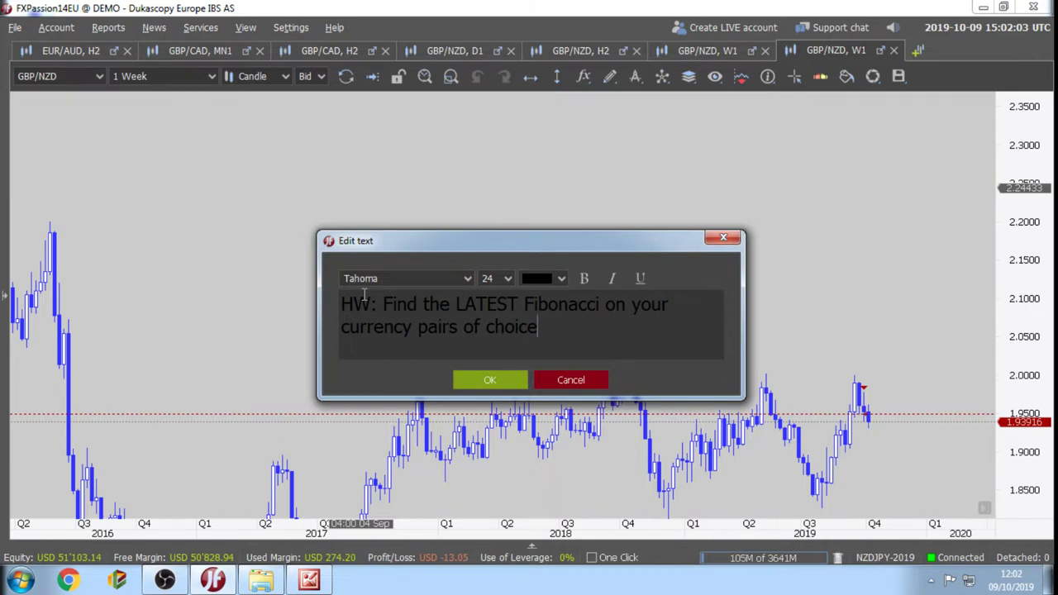
Complete the note's sentence with "on the Weekly Chart!" and shift the note slightly down and right on the chart.
{"action": "type", "text": "!"}
{"action": "key", "text": "Left"}
{"action": "type", "text": "on the W"}
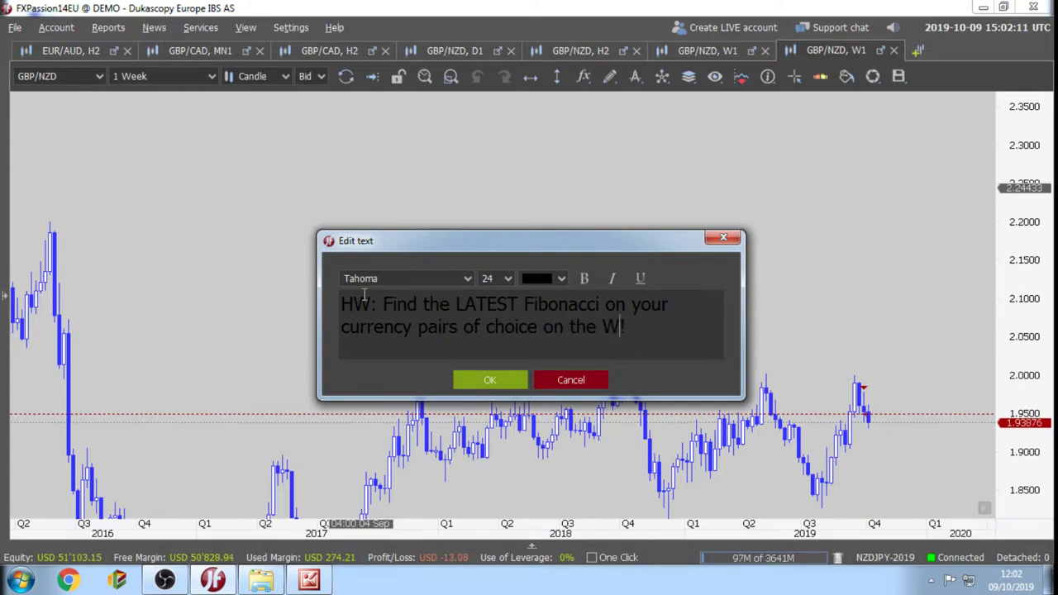
{"action": "type", "text": "eekly Cahrt"}
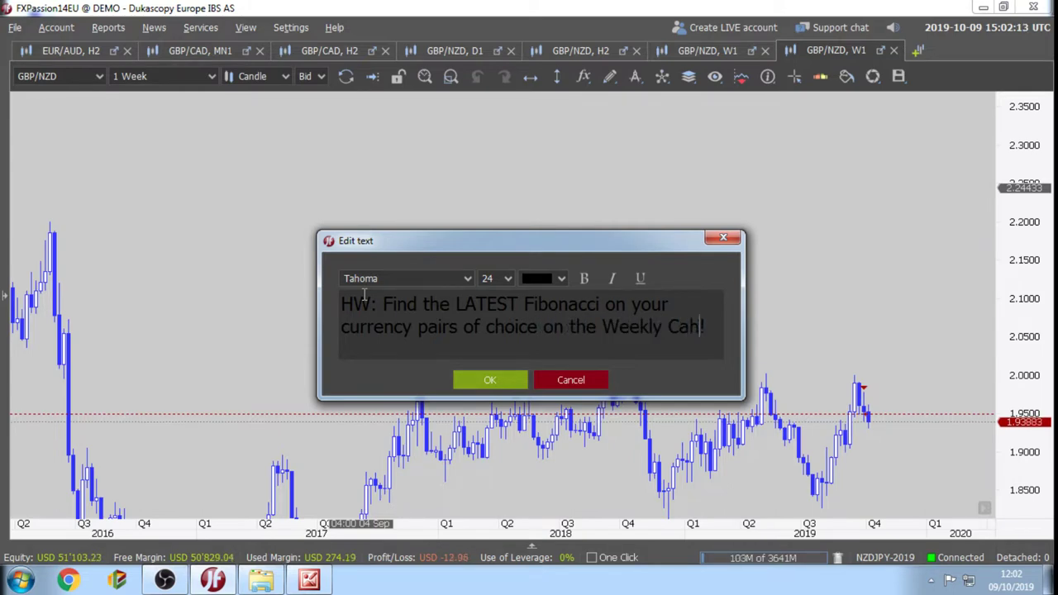
{"action": "key", "text": "BackSpace"}
{"action": "key", "text": "BackSpace"}
{"action": "key", "text": "BackSpace"}
{"action": "key", "text": "BackSpace"}
{"action": "type", "text": "hart"}
{"action": "left_click", "coordinate": [477, 376]}
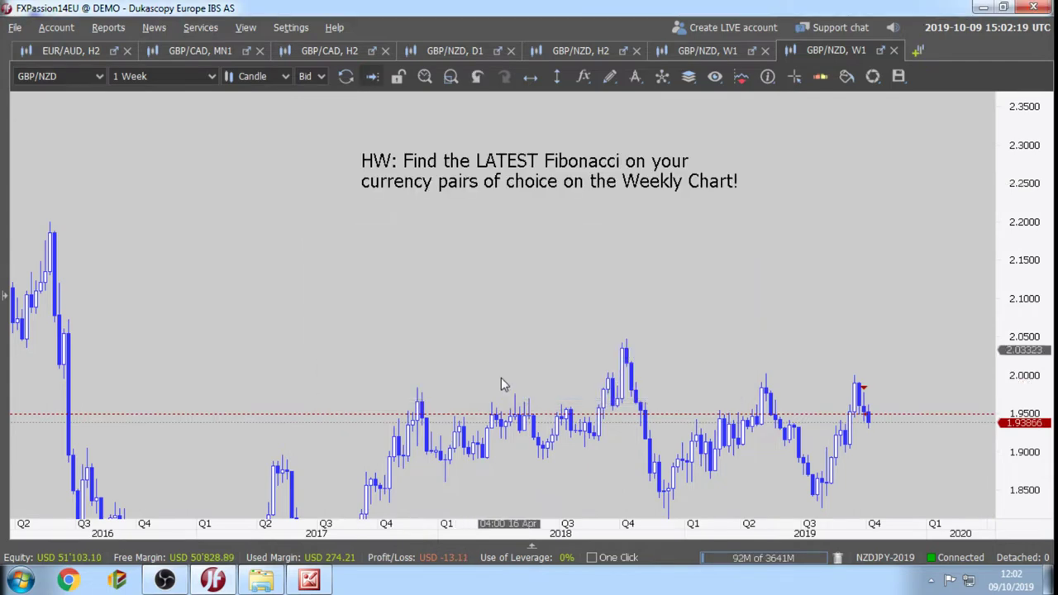
{"action": "left_click_drag", "start_coordinate": [475, 185], "coordinate": [496, 202]}
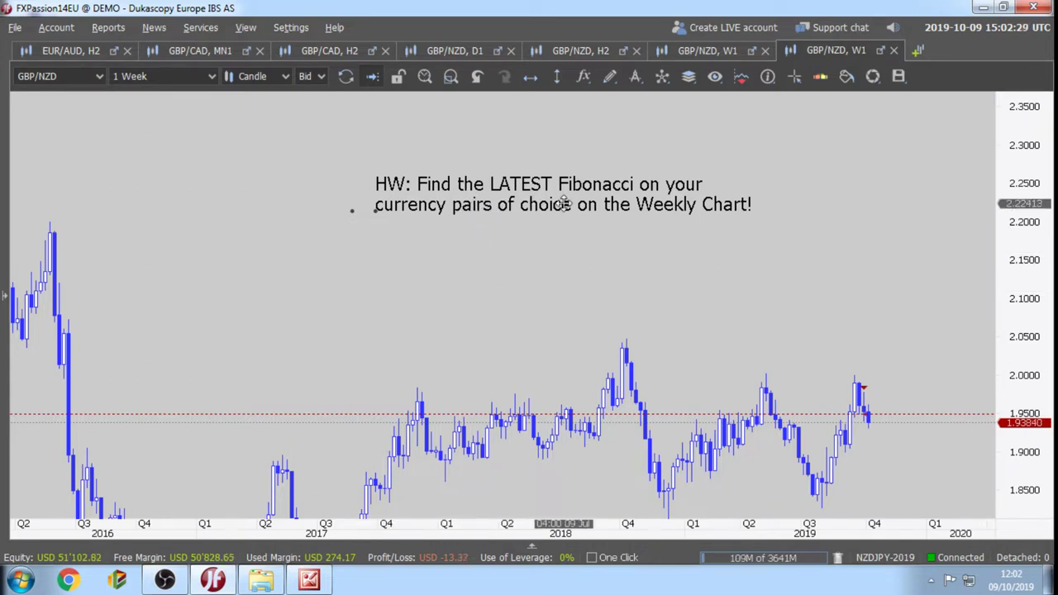
Change "of choice" to "(of your choice)" in the note and move it up and left, near the chart's upper edge.
{"action": "right_click", "coordinate": [558, 198]}
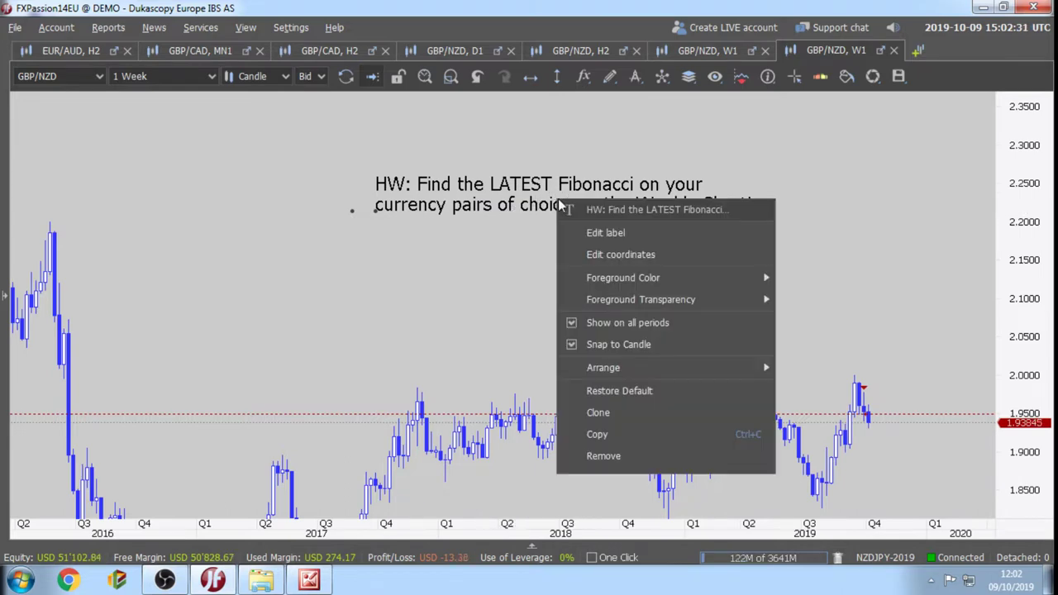
{"action": "left_click", "coordinate": [595, 232]}
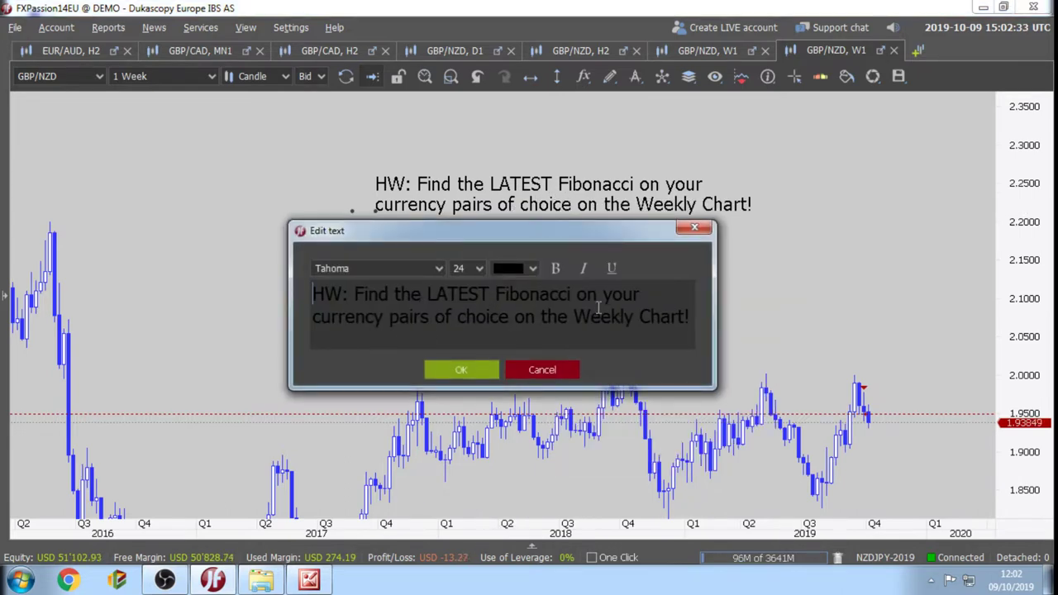
{"action": "left_click", "coordinate": [435, 319]}
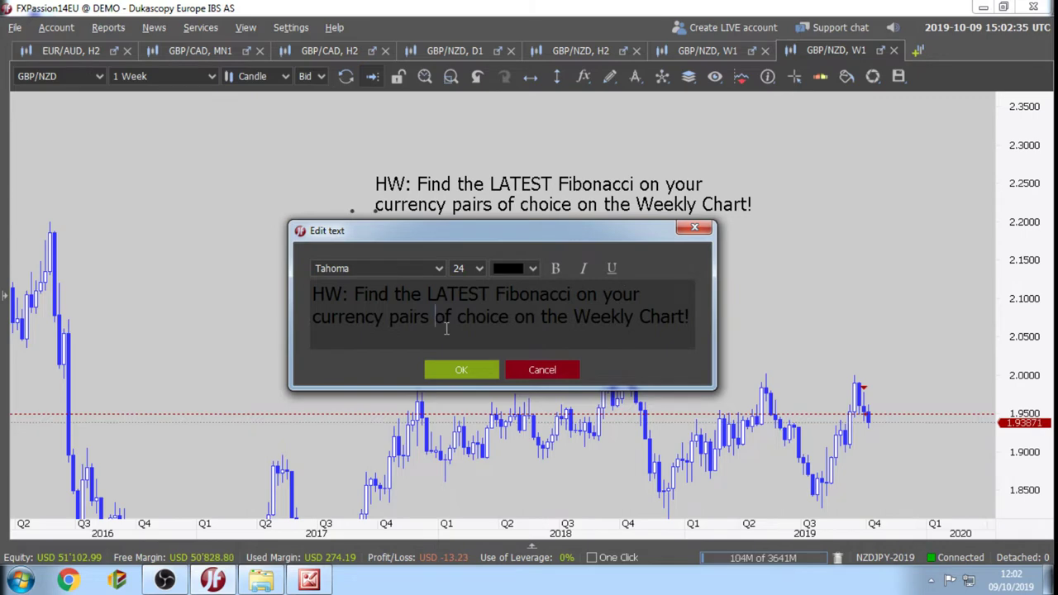
{"action": "type", "text": "(of"}
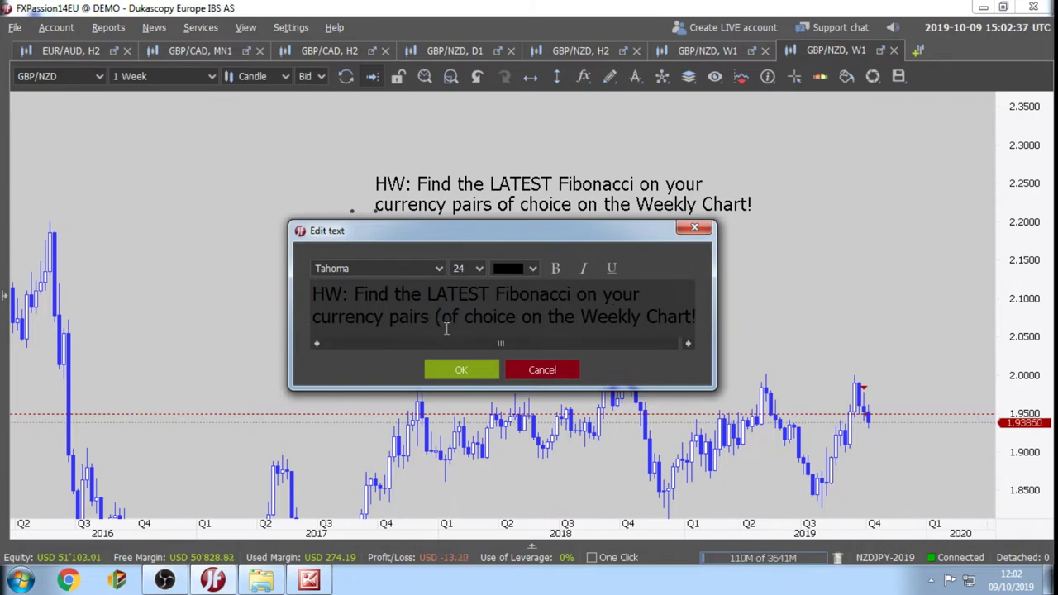
{"action": "type", "text": " your"}
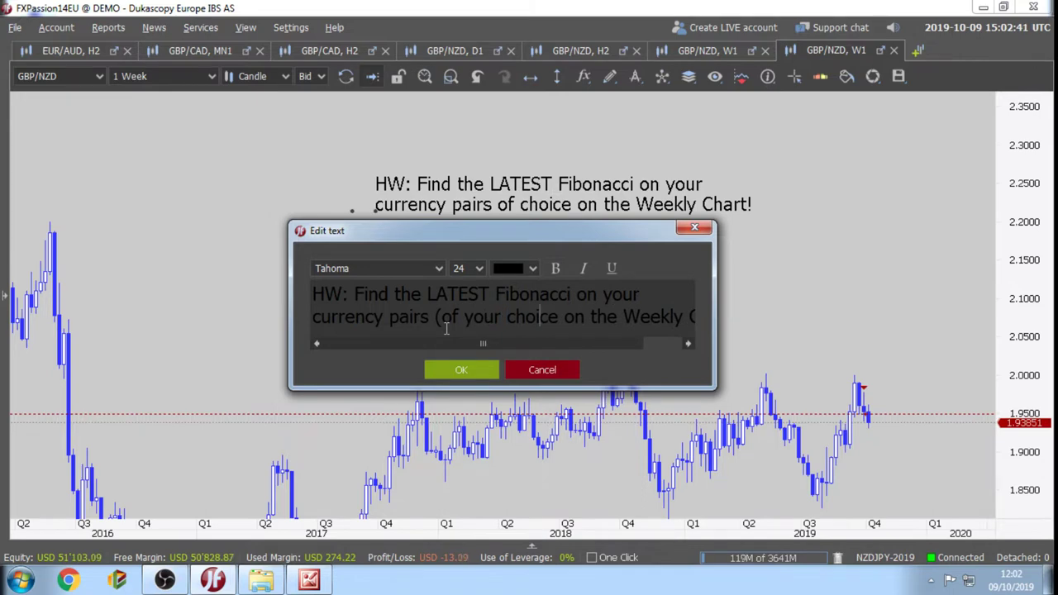
{"action": "key", "text": "Right"}
{"action": "key", "text": "Right"}
{"action": "key", "text": "Right"}
{"action": "key", "text": "Right"}
{"action": "key", "text": "Right"}
{"action": "key", "text": "Right"}
{"action": "key", "text": "Right"}
{"action": "type", "text": ")"}
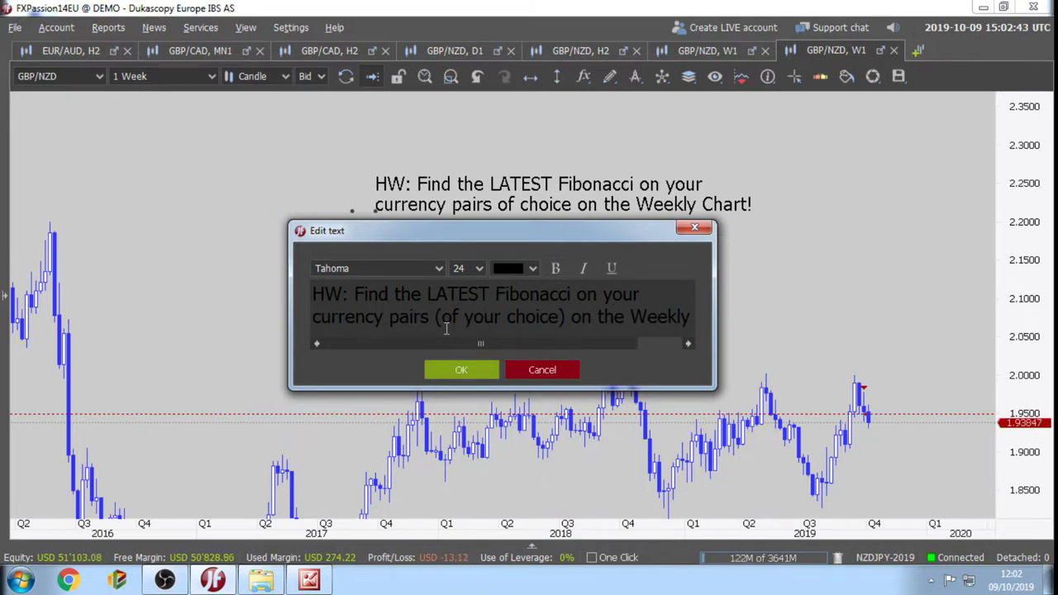
{"action": "left_click", "coordinate": [460, 372]}
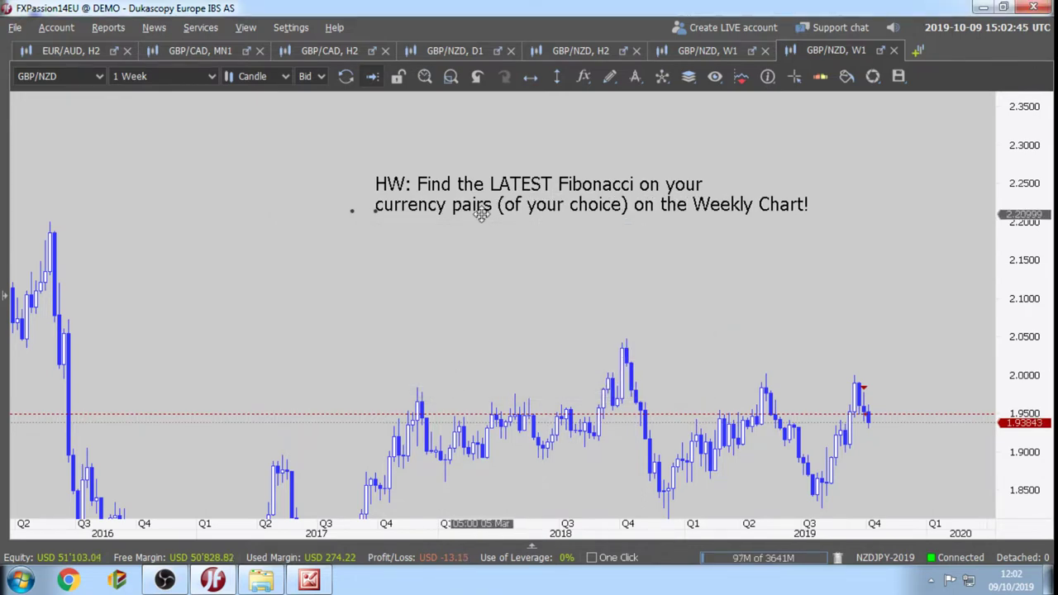
{"action": "left_click_drag", "start_coordinate": [481, 213], "coordinate": [411, 165]}
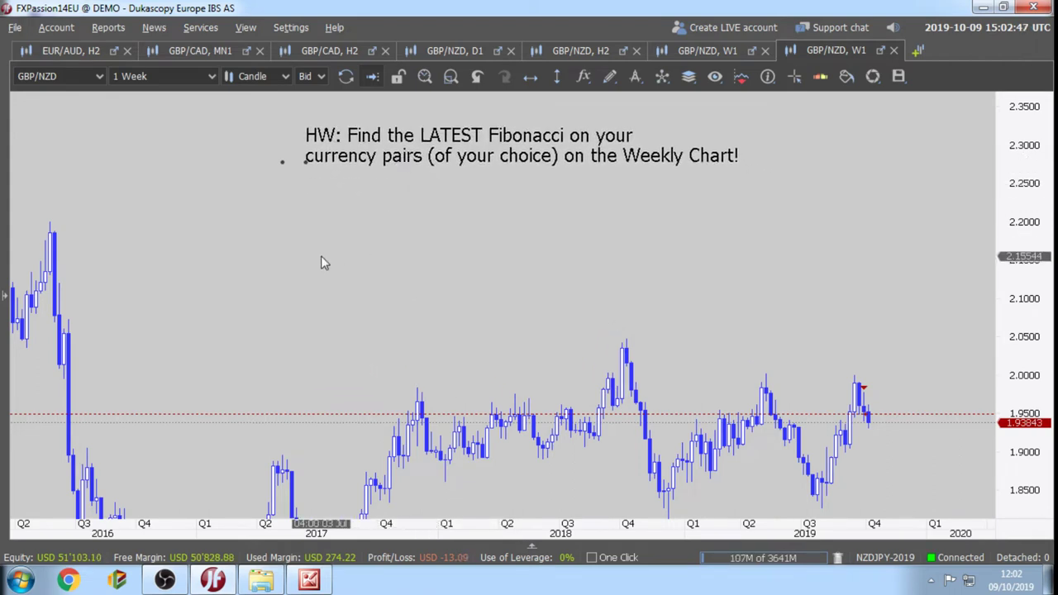
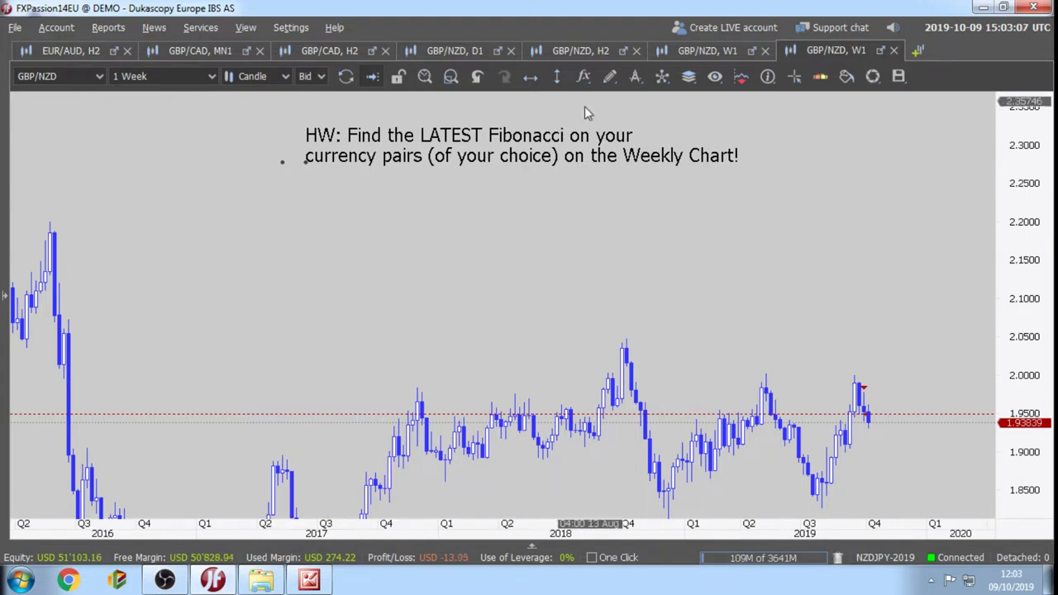
Draw two horizontal lines between the note and the recent candles, at about 2.207 and 2.064.
{"action": "left_click", "coordinate": [530, 76]}
{"action": "left_click", "coordinate": [492, 216]}
{"action": "left_click", "coordinate": [529, 76]}
{"action": "left_click", "coordinate": [491, 327]}
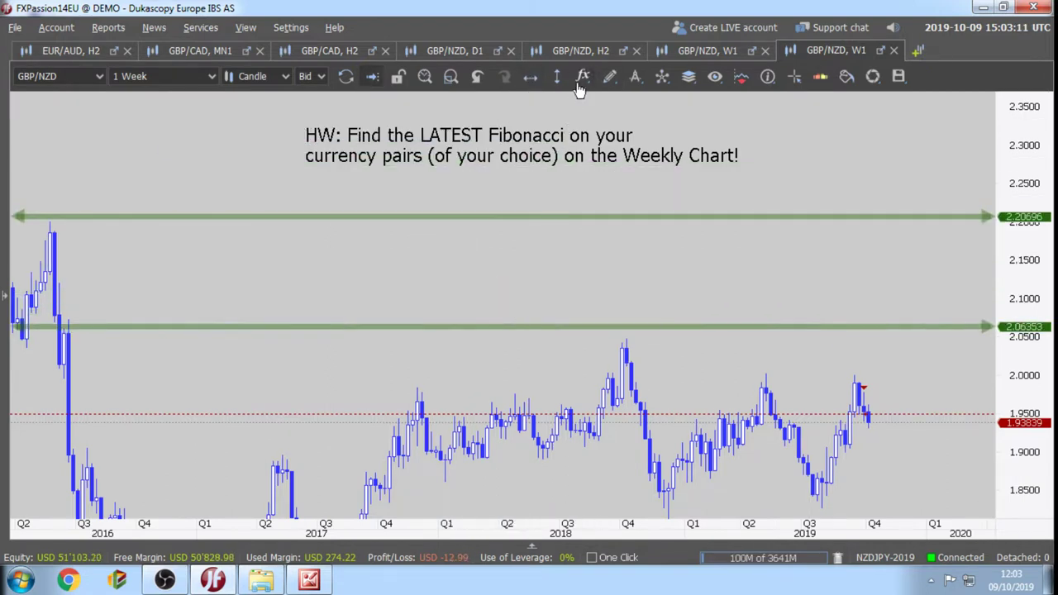
Draw a zigzag poly line that rises from the lower horizontal line to the upper one and falls back to the lower line.
{"action": "left_click", "coordinate": [609, 76]}
{"action": "left_click", "coordinate": [619, 170]}
{"action": "left_click", "coordinate": [314, 325]}
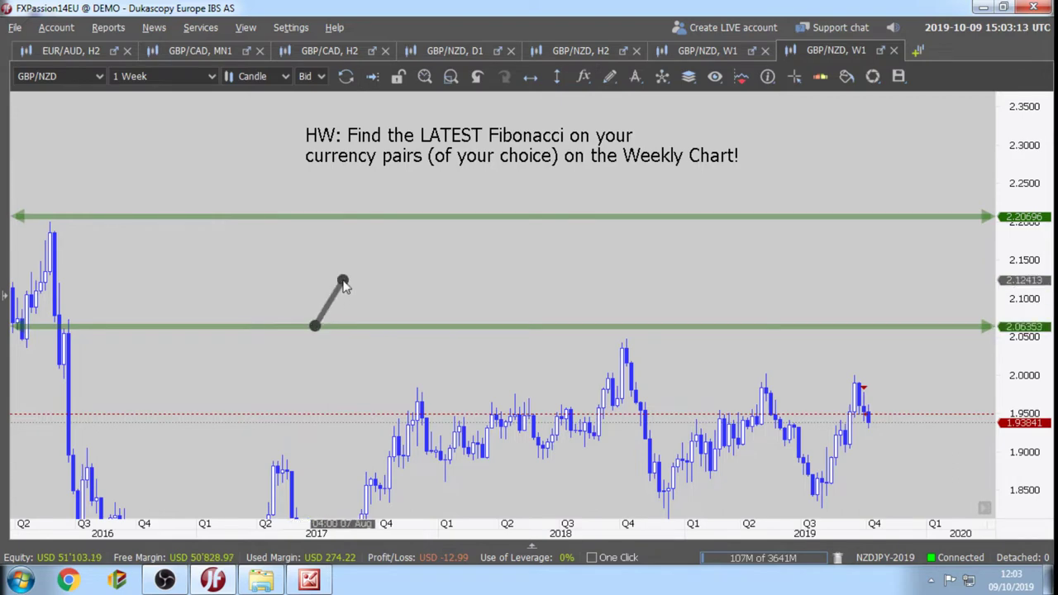
{"action": "left_click", "coordinate": [342, 281]}
{"action": "left_click", "coordinate": [361, 295]}
{"action": "left_click", "coordinate": [374, 250]}
{"action": "left_click", "coordinate": [406, 261]}
{"action": "left_click", "coordinate": [425, 213]}
{"action": "left_click", "coordinate": [444, 252]}
{"action": "left_click", "coordinate": [458, 249]}
{"action": "left_click", "coordinate": [468, 295]}
{"action": "left_click", "coordinate": [490, 287]}
{"action": "double_click", "coordinate": [514, 325]}
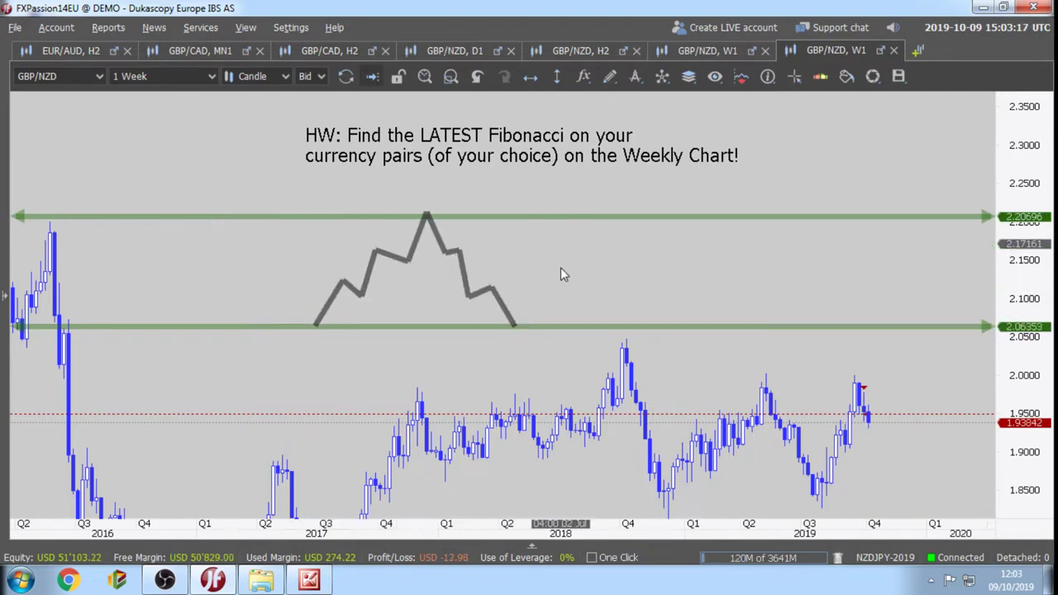
Mark the point where the zigzag returns to the lower horizontal line with an ellipse.
{"action": "left_click", "coordinate": [612, 78]}
{"action": "left_click", "coordinate": [638, 301]}
{"action": "left_click_drag", "start_coordinate": [495, 296], "coordinate": [563, 350]}
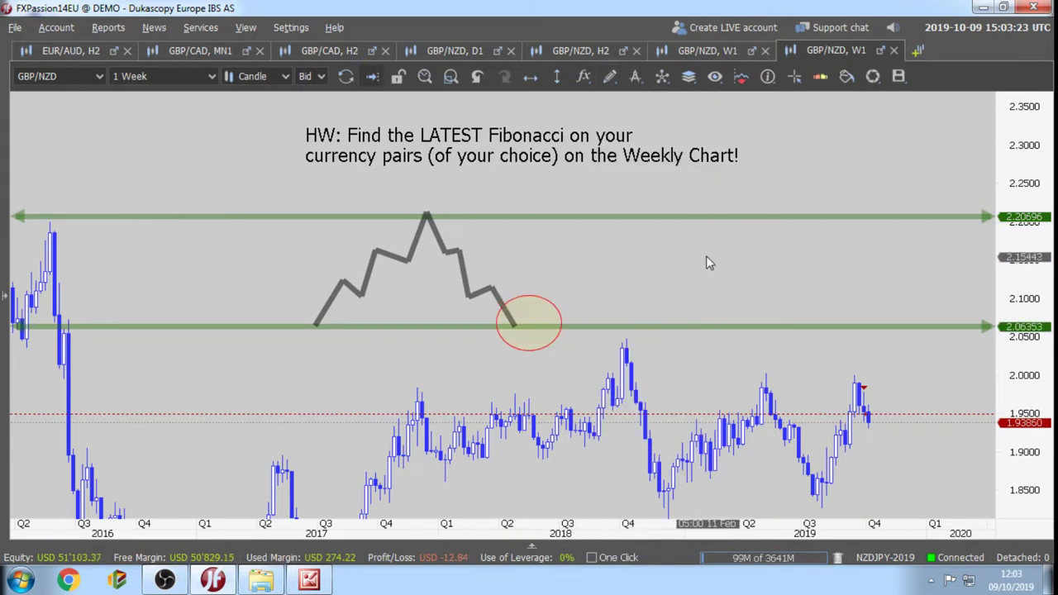
Draw a Fibonacci retracement in the empty area above the latest candles, spanning about 2.275 down to about 2.099.
{"action": "mouse_move", "coordinate": [840, 189]}
{"action": "left_mouse_down"}
{"action": "mouse_move", "coordinate": [833, 180]}
{"action": "mouse_move", "coordinate": [622, 187]}
{"action": "mouse_move", "coordinate": [595, 176]}
{"action": "left_mouse_up"}
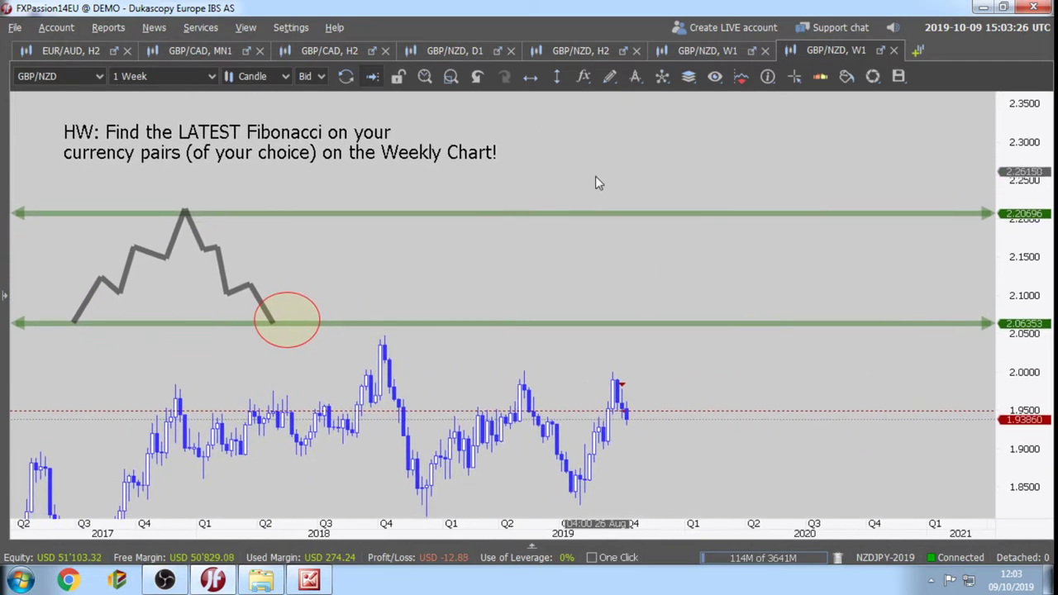
{"action": "left_click", "coordinate": [611, 77]}
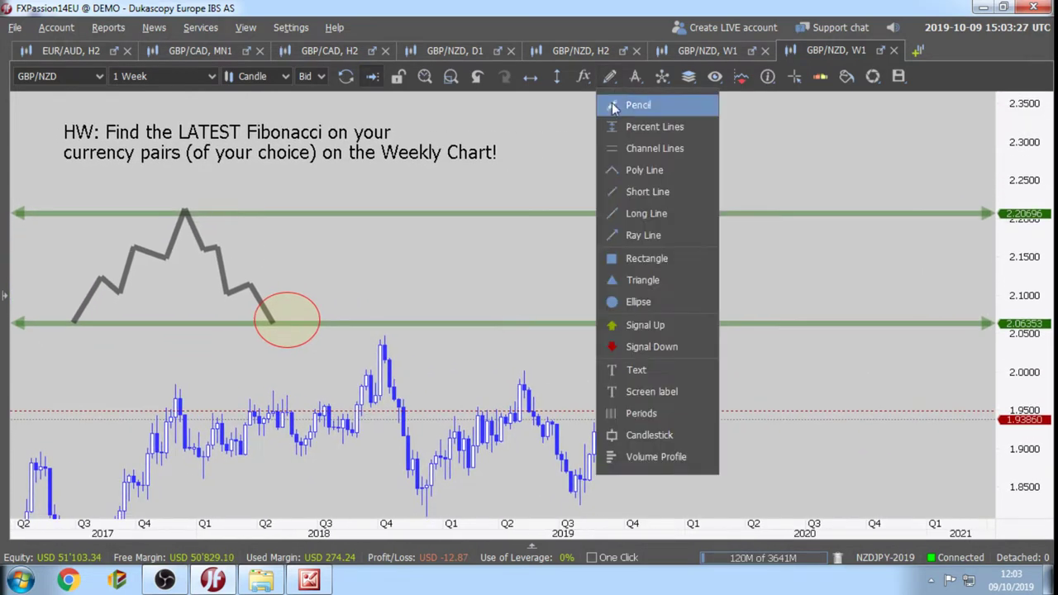
{"action": "left_click", "coordinate": [661, 76]}
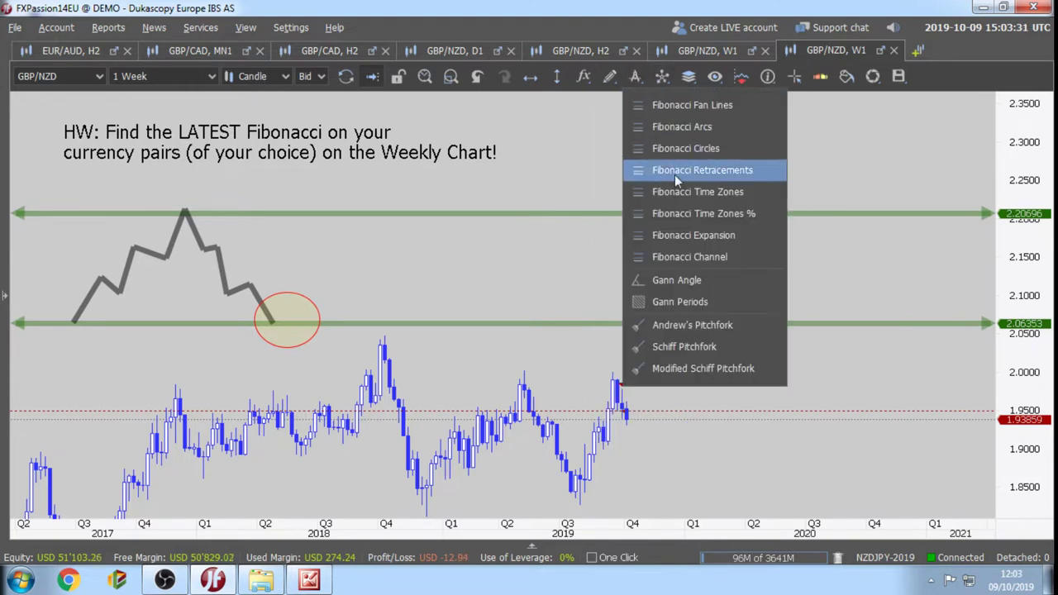
{"action": "left_click", "coordinate": [682, 169]}
{"action": "left_click_drag", "start_coordinate": [663, 162], "coordinate": [552, 295]}
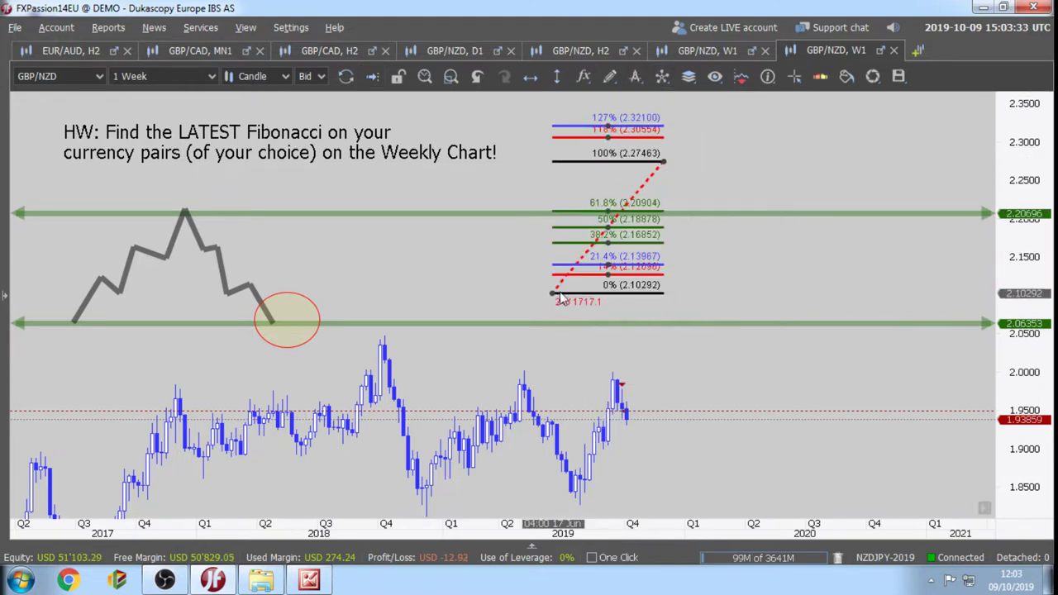
Draw a smaller, falling Fibonacci retracement from the first one's peak to about 2.167 and apply the fIBO-CONTRA level preset.
{"action": "left_click", "coordinate": [635, 77]}
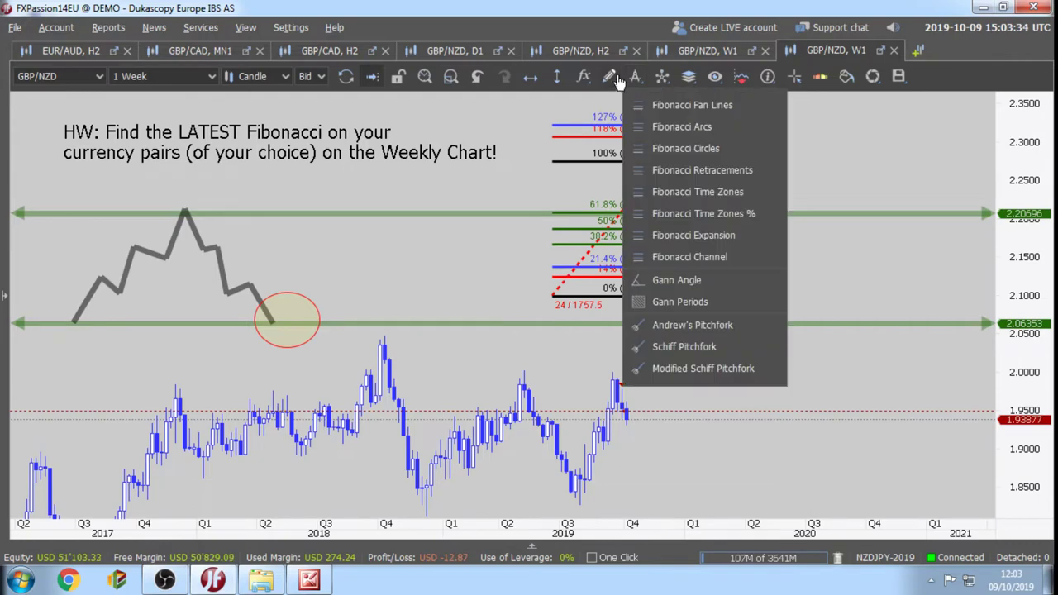
{"action": "left_click", "coordinate": [683, 165]}
{"action": "left_click_drag", "start_coordinate": [701, 243], "coordinate": [663, 162]}
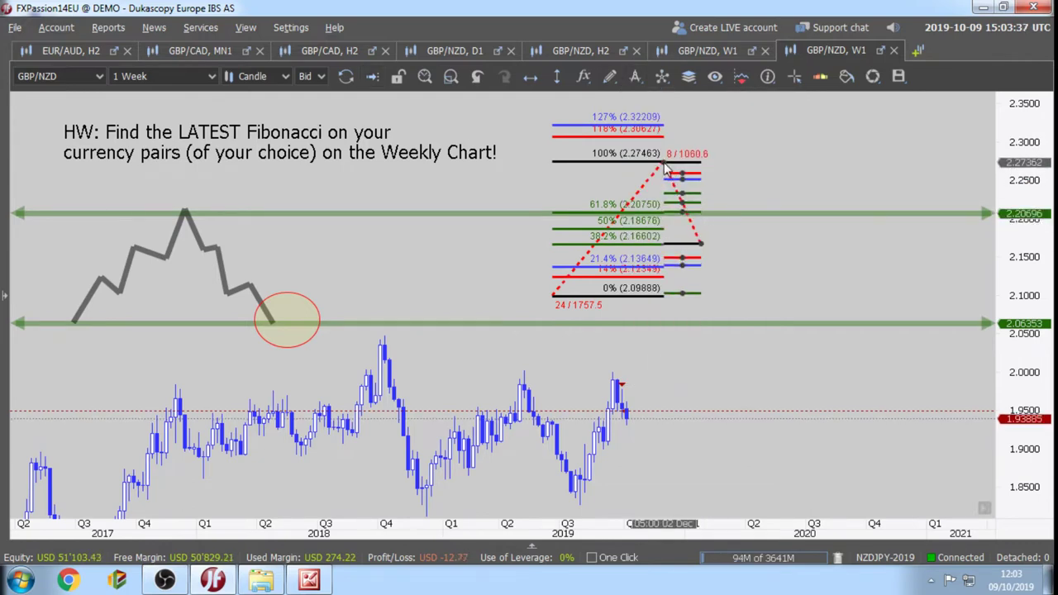
{"action": "right_click", "coordinate": [696, 192]}
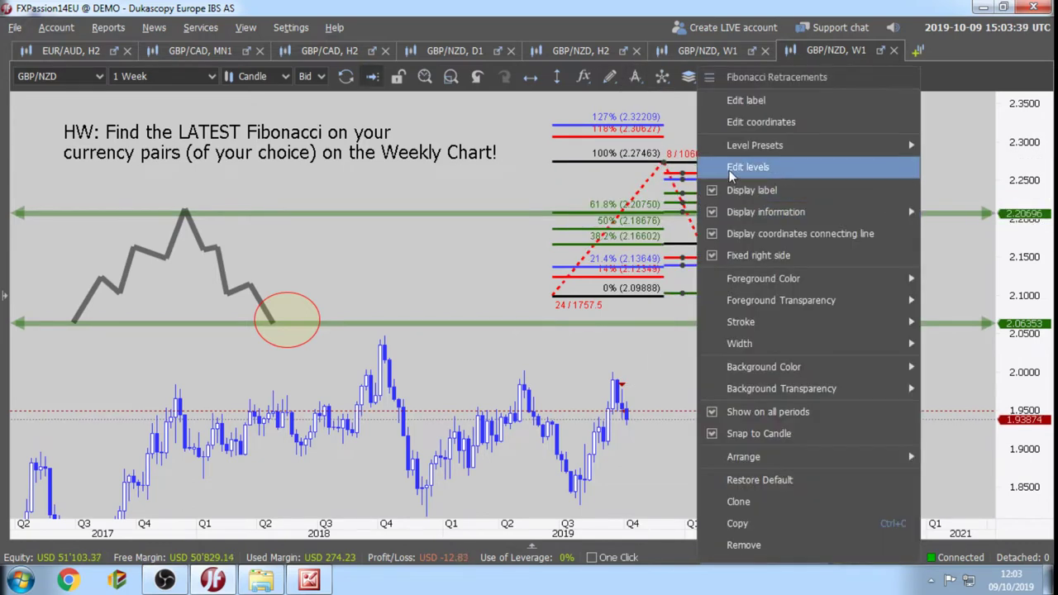
{"action": "left_click", "coordinate": [730, 169]}
{"action": "left_click", "coordinate": [553, 157]}
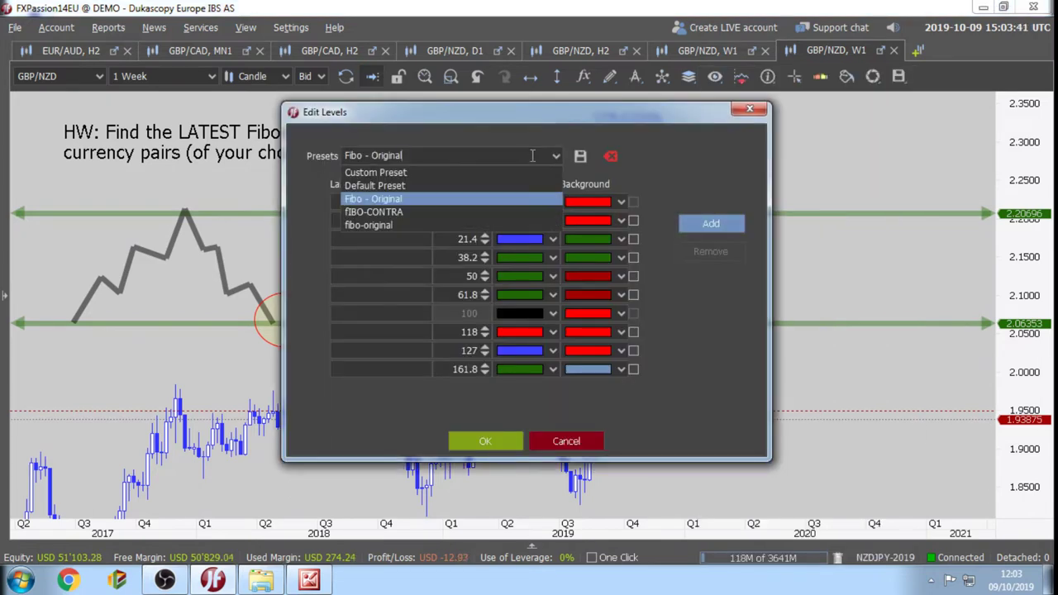
{"action": "left_click", "coordinate": [404, 215]}
{"action": "left_click", "coordinate": [485, 440]}
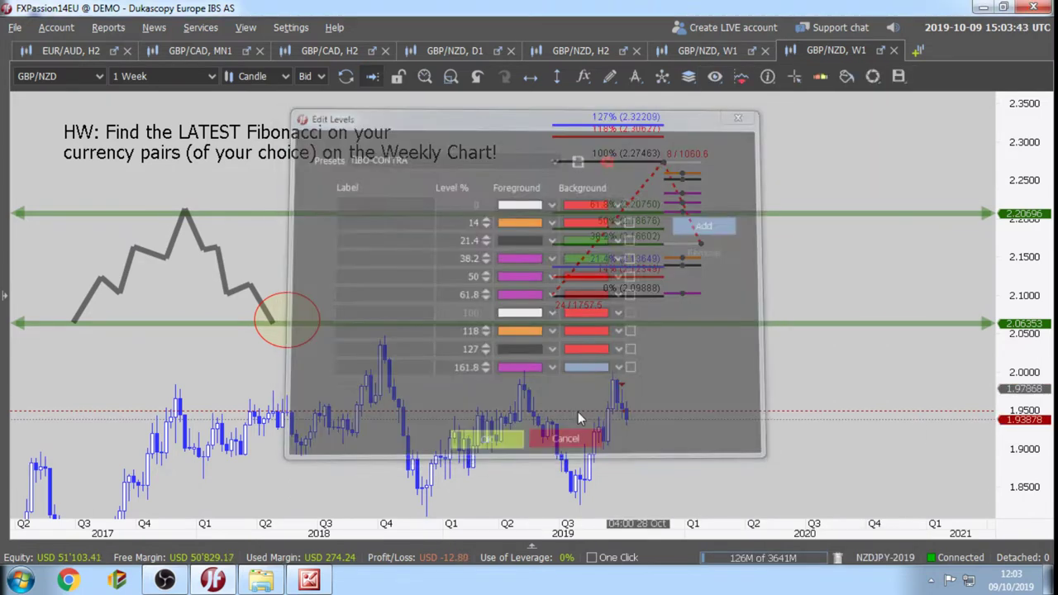
Draw a third, short rising Fibonacci retracement beside the second one and apply the Fibo - Original level preset.
{"action": "left_click", "coordinate": [636, 78]}
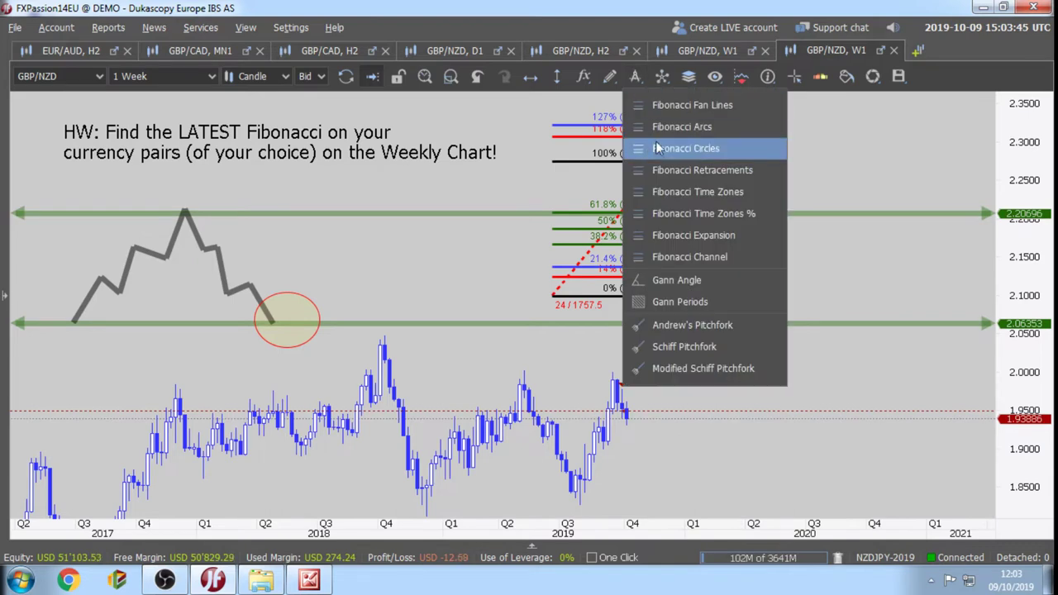
{"action": "left_click", "coordinate": [686, 171]}
{"action": "left_click_drag", "start_coordinate": [715, 248], "coordinate": [737, 213]}
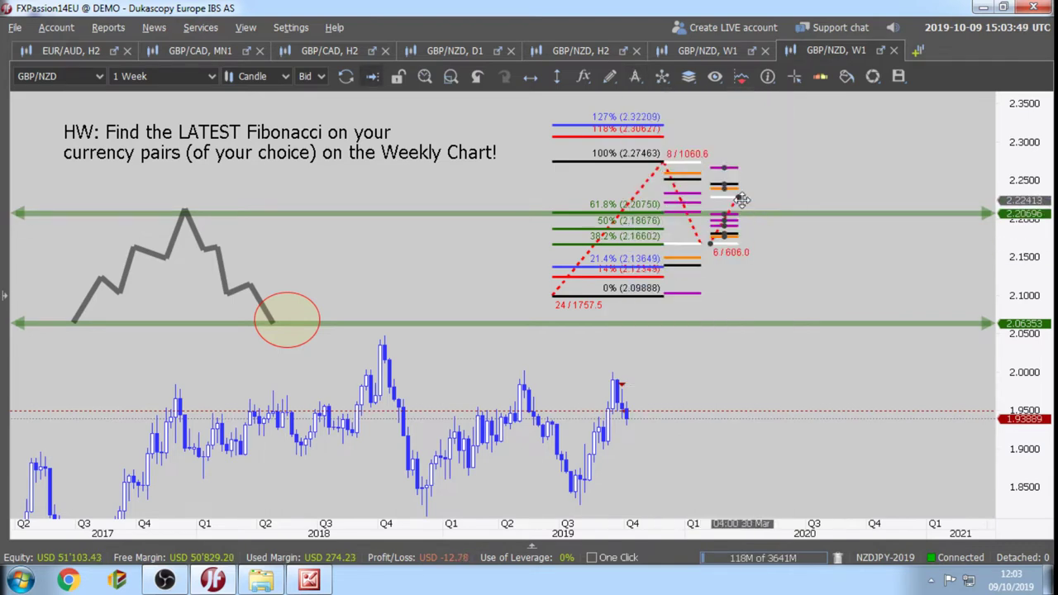
{"action": "right_click", "coordinate": [738, 230]}
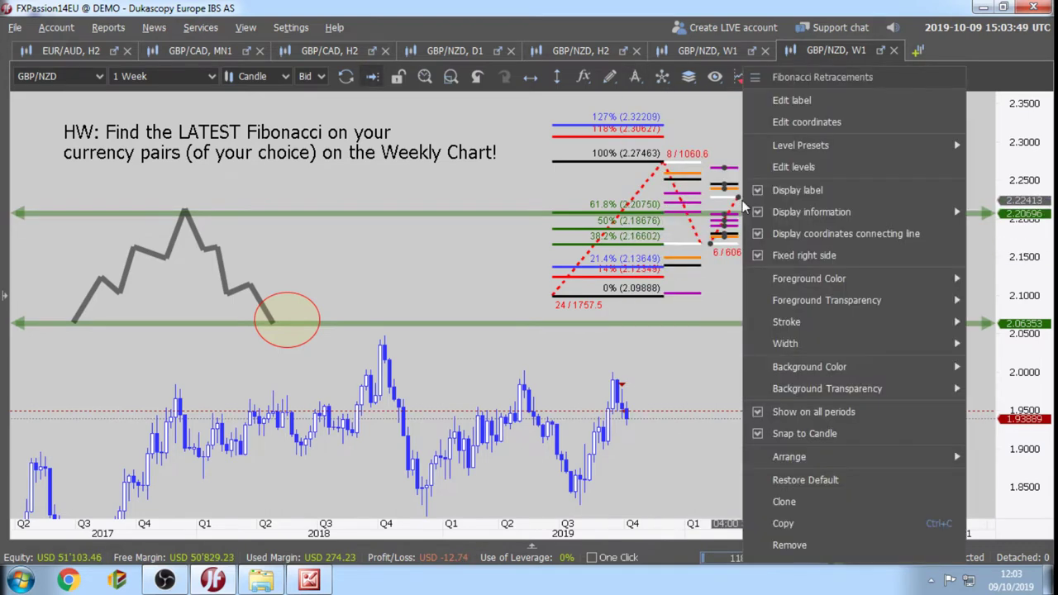
{"action": "left_click", "coordinate": [793, 166]}
{"action": "left_click", "coordinate": [553, 155]}
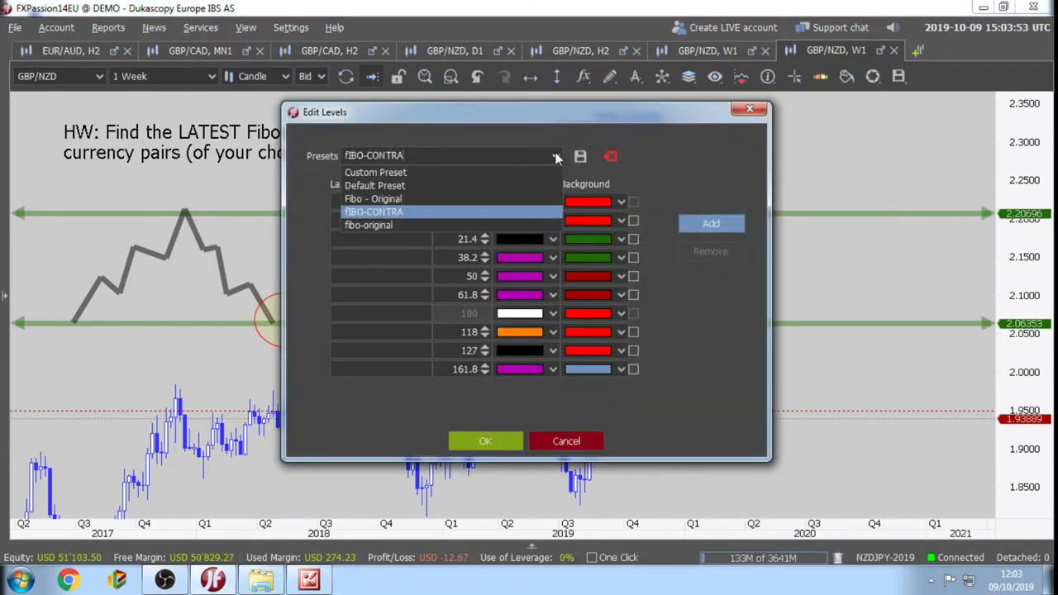
{"action": "left_click", "coordinate": [447, 195]}
{"action": "left_click", "coordinate": [482, 441]}
Switch to Microsoft Office 2010 to review the Fibonacci training picture and its rules, and return to the chart.
{"action": "mouse_move", "coordinate": [438, 256]}
{"action": "left_mouse_down"}
{"action": "mouse_move", "coordinate": [672, 298]}
{"action": "mouse_move", "coordinate": [810, 295]}
{"action": "left_mouse_up"}
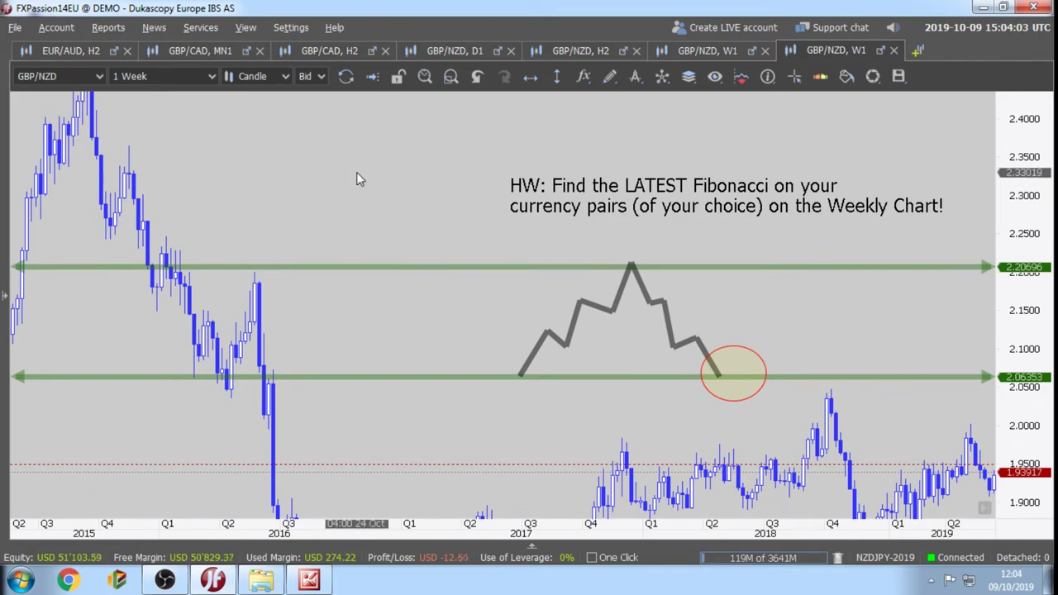
{"action": "left_click", "coordinate": [316, 583]}
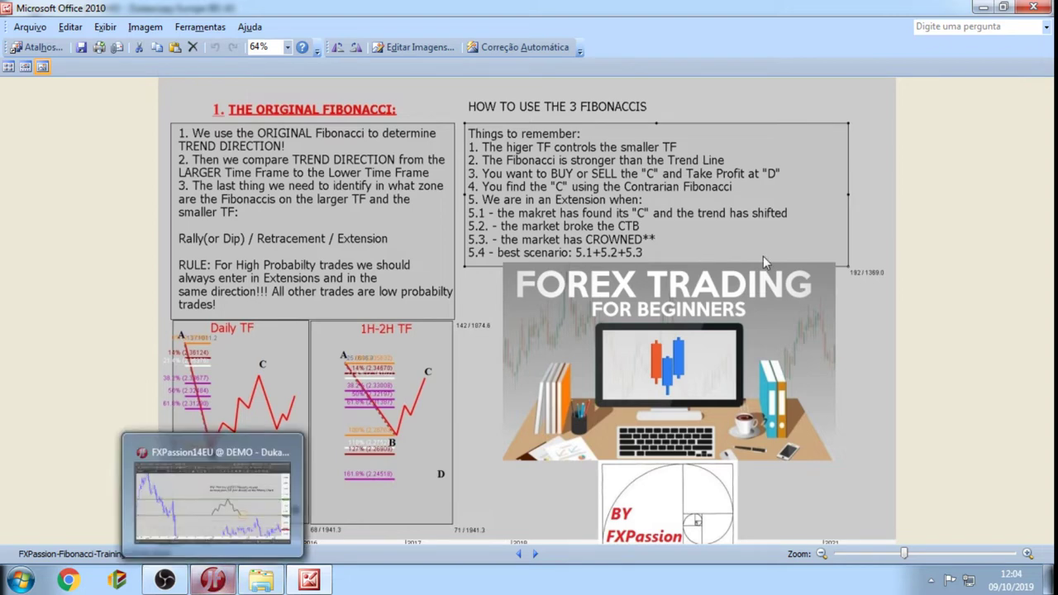
{"action": "left_click", "coordinate": [983, 8]}
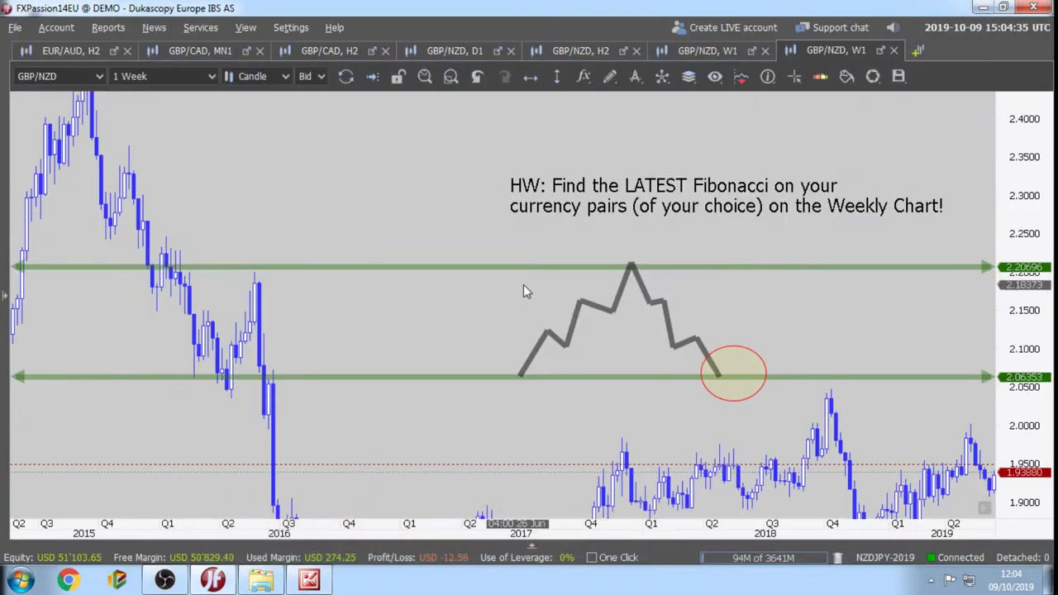
Close all the other charts, keeping only the GBP/NZD weekly chart with the homework note.
{"action": "left_click", "coordinate": [128, 51]}
{"action": "left_click", "coordinate": [128, 51]}
{"action": "left_click", "coordinate": [125, 50]}
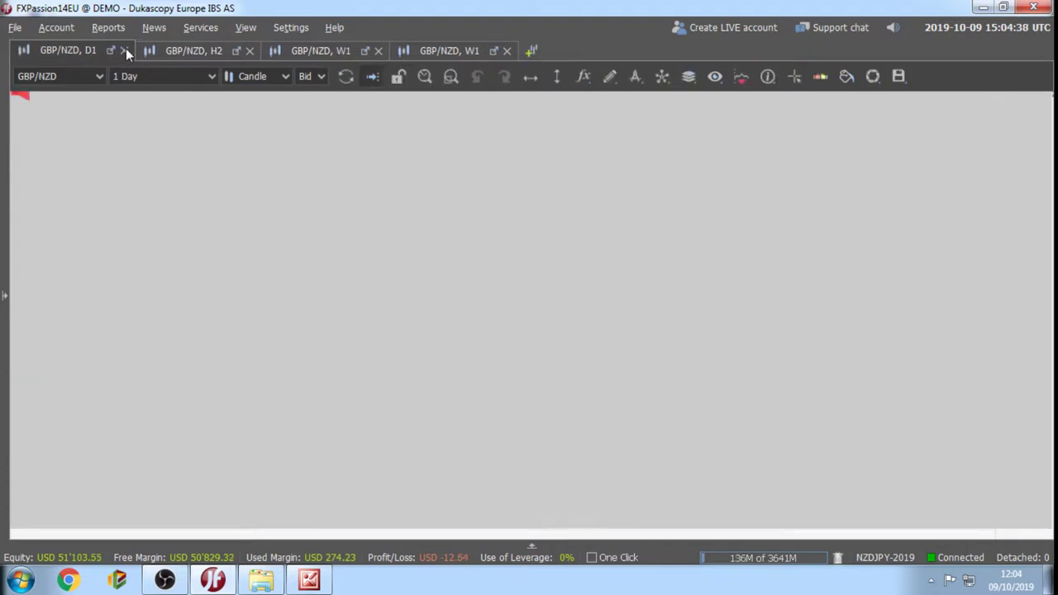
{"action": "left_click", "coordinate": [125, 50]}
{"action": "left_click", "coordinate": [125, 49]}
{"action": "left_click", "coordinate": [126, 51]}
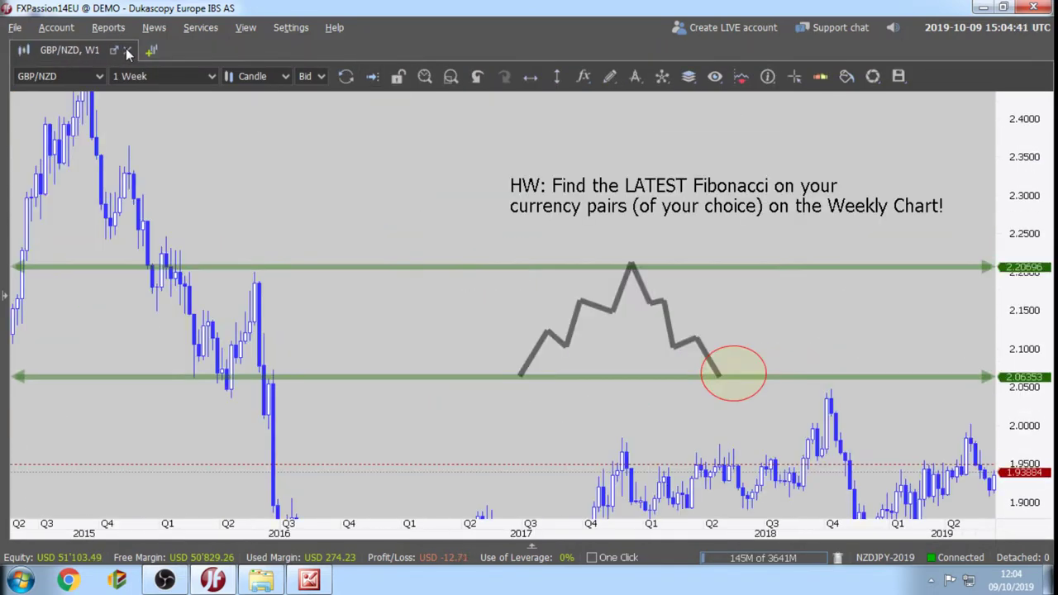
Open a new chart and set it to AUD/CAD with a 1 Month period.
{"action": "left_click", "coordinate": [151, 51]}
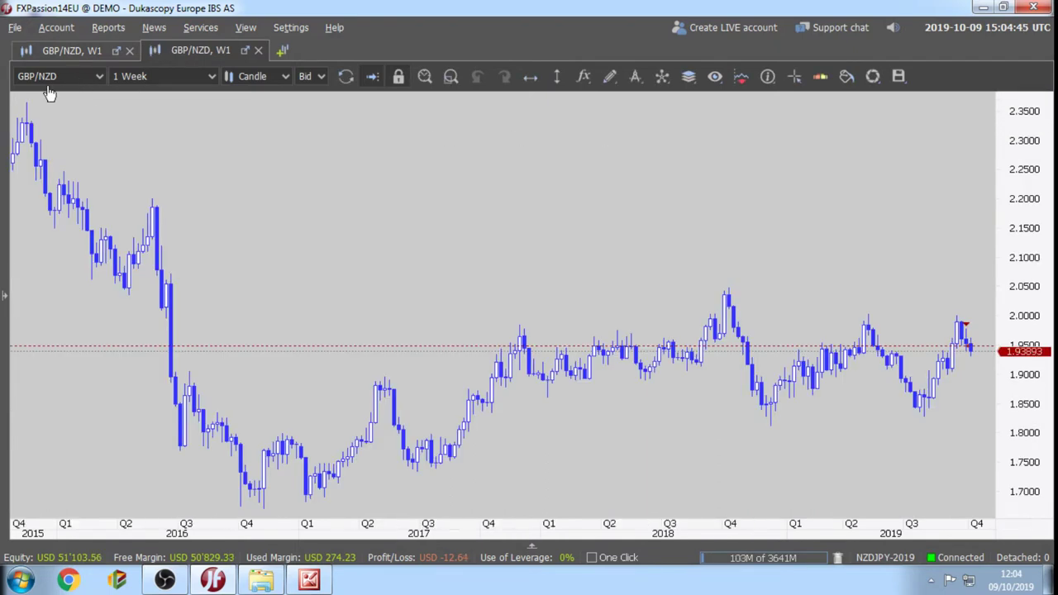
{"action": "right_click", "coordinate": [208, 59]}
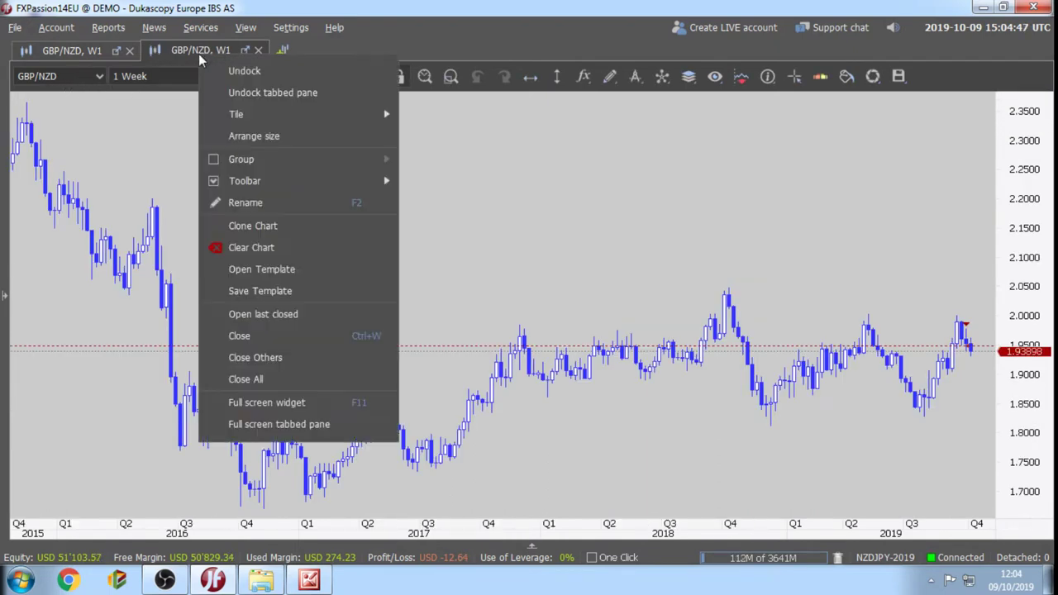
{"action": "left_click", "coordinate": [113, 151]}
{"action": "left_click", "coordinate": [60, 77]}
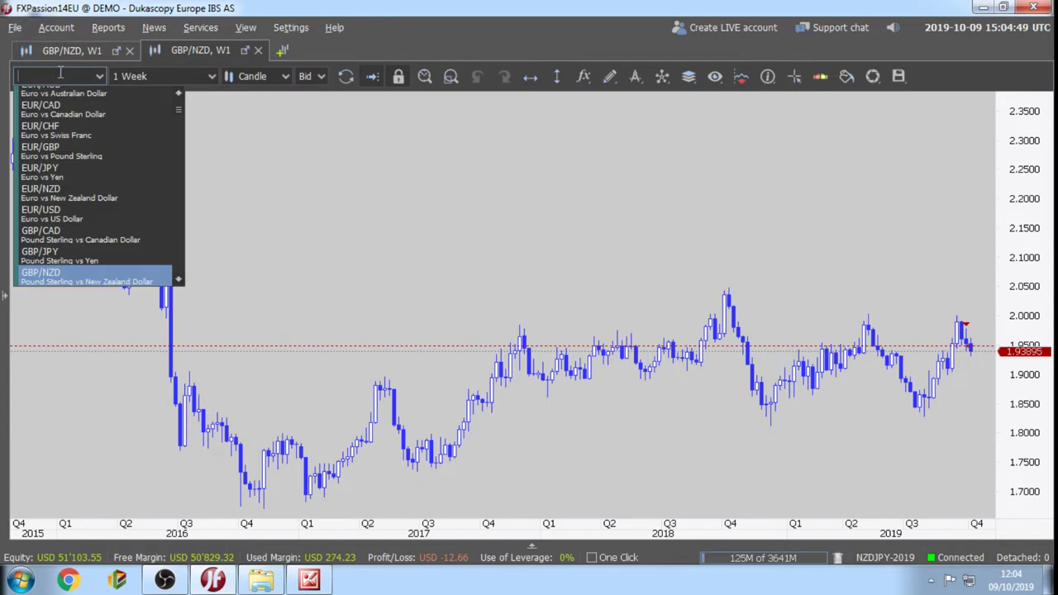
{"action": "key", "text": "Page_Up"}
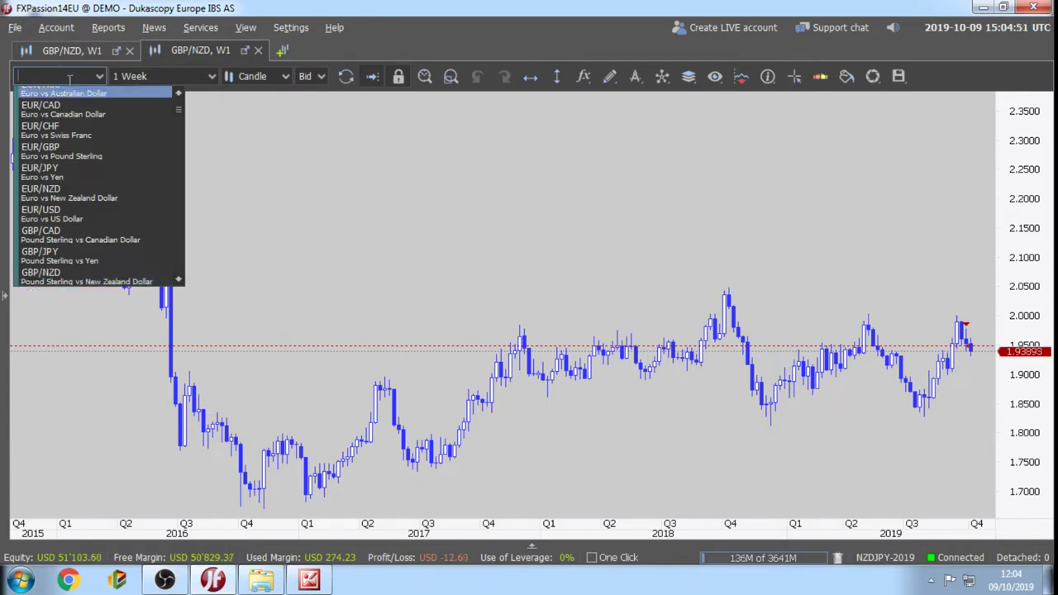
{"action": "type", "text": "audcad"}
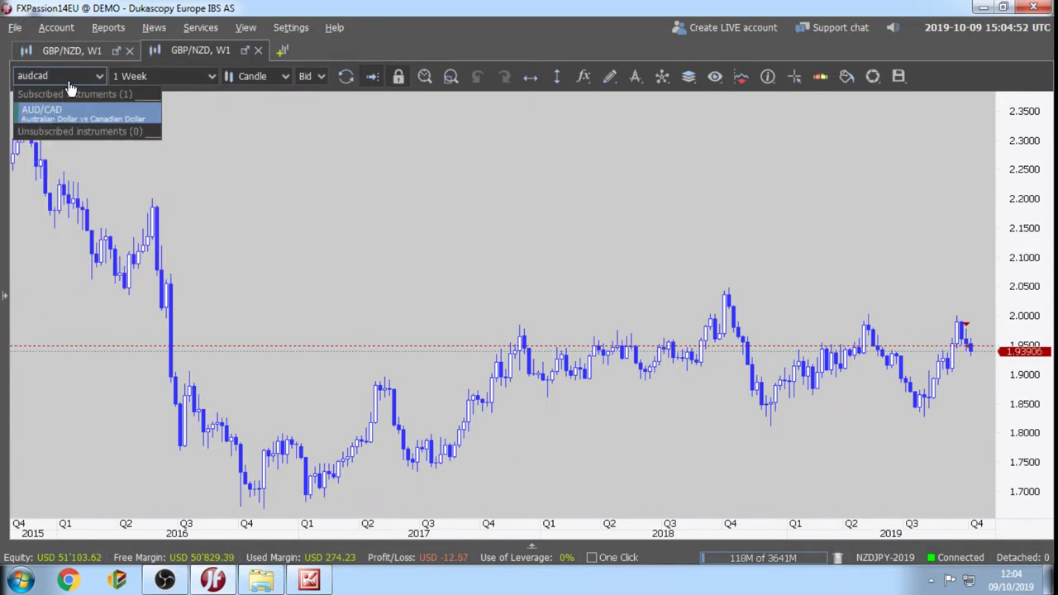
{"action": "key", "text": "Return"}
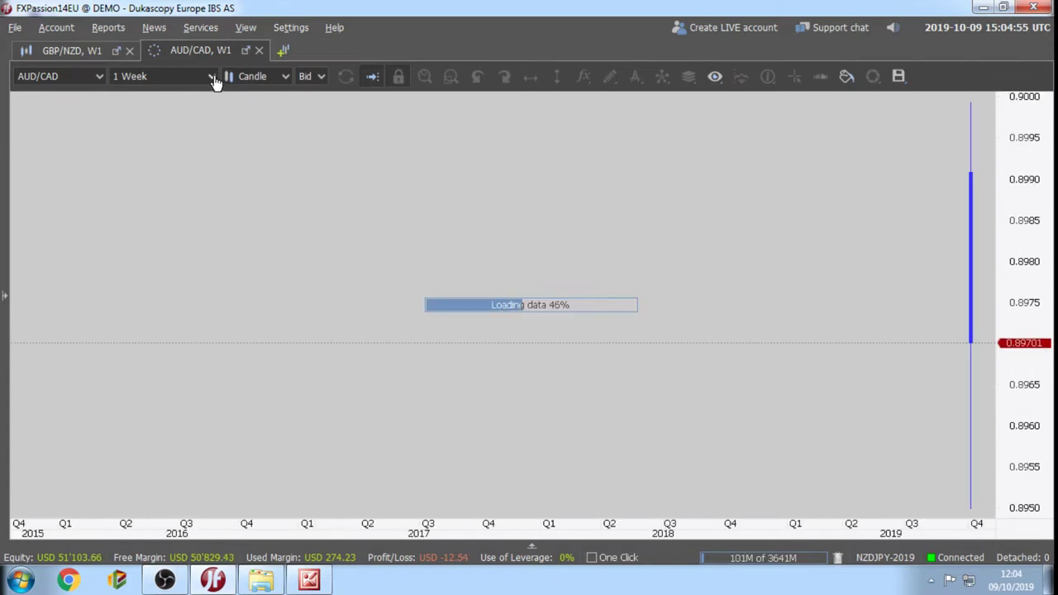
{"action": "left_click", "coordinate": [212, 76]}
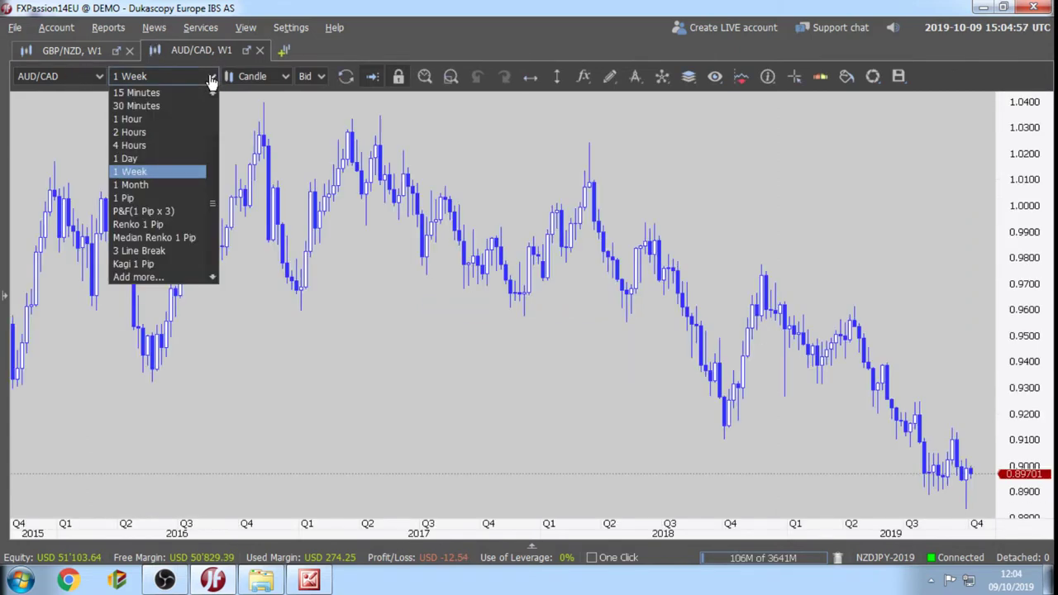
{"action": "left_click", "coordinate": [160, 188]}
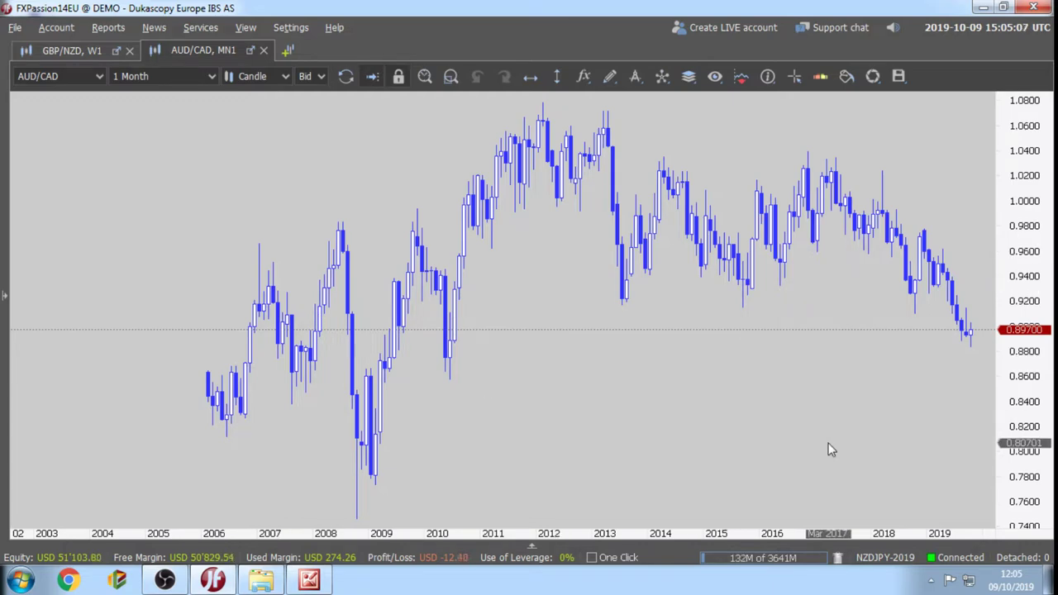
Draw horizontal lines at the AUD/CAD chart's highs and lows, at about 1.069 and 0.752.
{"action": "left_click_drag", "start_coordinate": [828, 449], "coordinate": [744, 435]}
{"action": "left_click", "coordinate": [529, 76]}
{"action": "left_click", "coordinate": [428, 116]}
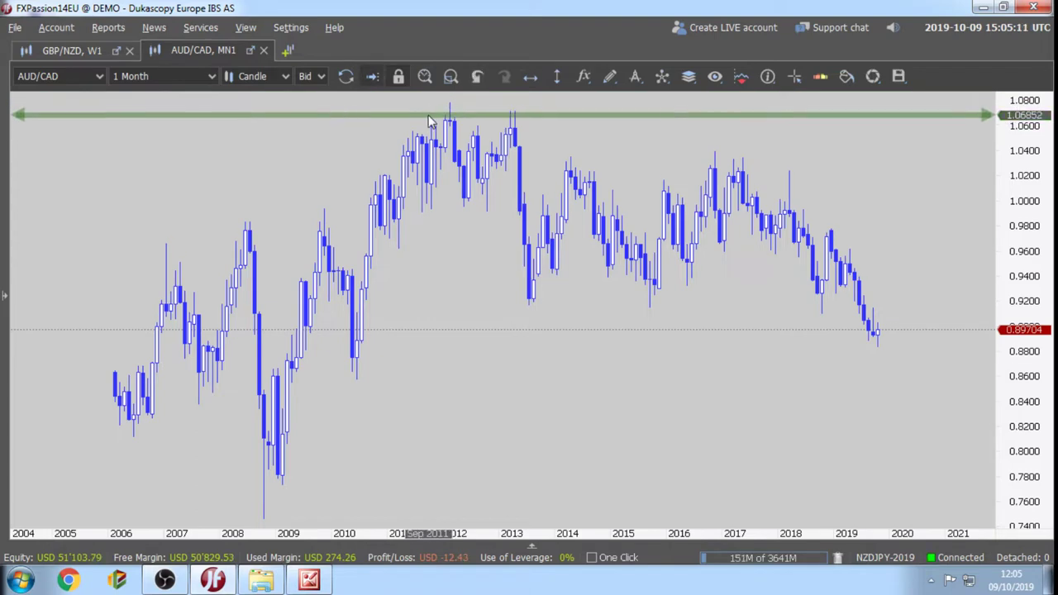
{"action": "mouse_move", "coordinate": [428, 120]}
{"action": "left_mouse_down"}
{"action": "mouse_move", "coordinate": [548, 304]}
{"action": "mouse_move", "coordinate": [515, 513]}
{"action": "left_mouse_up"}
Draw a downward-pointing poly line arrow after the latest AUD/CAD candles and move it so it starts on the upper horizontal line.
{"action": "left_click", "coordinate": [609, 76]}
{"action": "left_click", "coordinate": [622, 127]}
{"action": "left_click_drag", "start_coordinate": [901, 103], "coordinate": [909, 286]}
{"action": "left_click", "coordinate": [876, 219]}
{"action": "left_click", "coordinate": [942, 219]}
{"action": "double_click", "coordinate": [912, 287]}
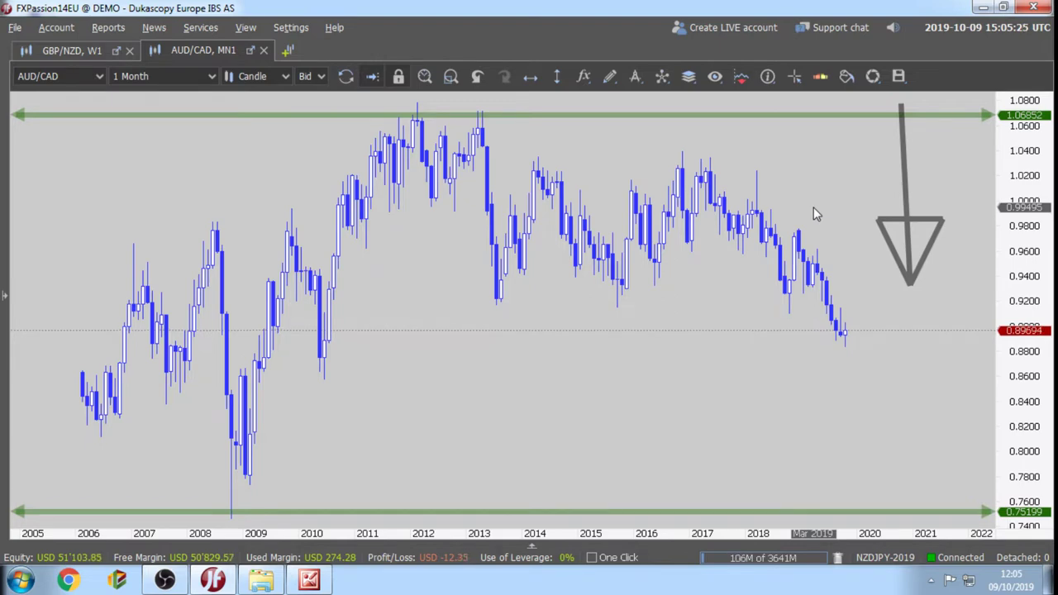
{"action": "left_click", "coordinate": [899, 174]}
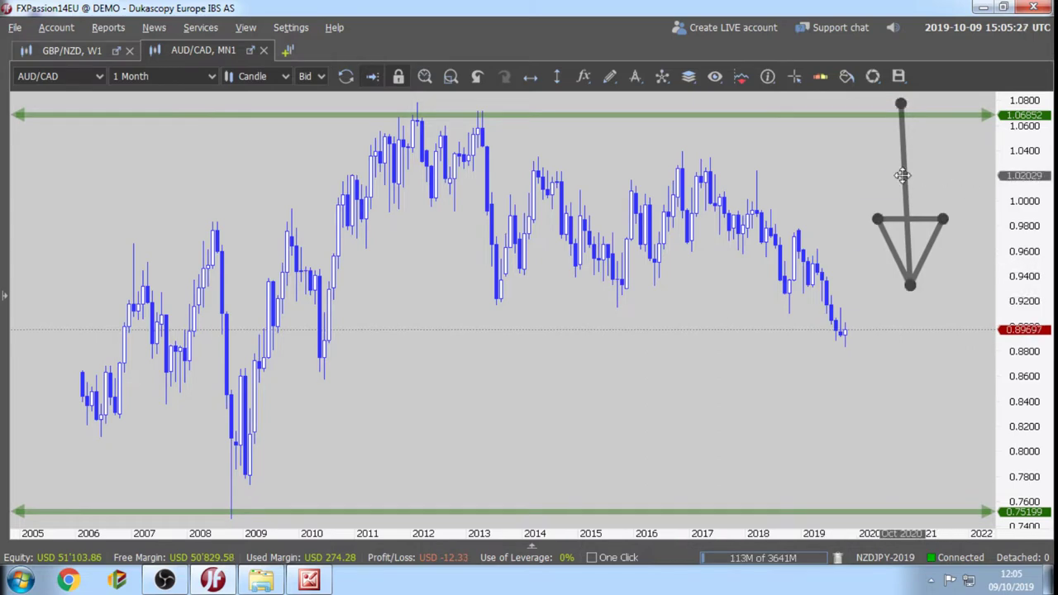
{"action": "left_click_drag", "start_coordinate": [894, 189], "coordinate": [881, 173]}
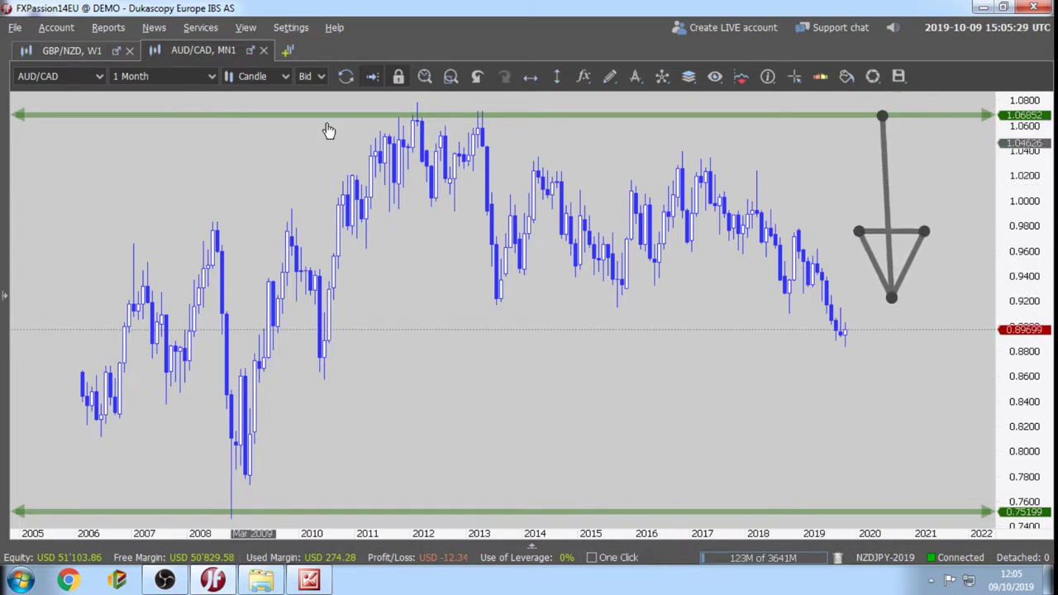
Open another monthly chart and set its instrument to AUD/CHF.
{"action": "left_click", "coordinate": [287, 51]}
{"action": "left_click", "coordinate": [75, 75]}
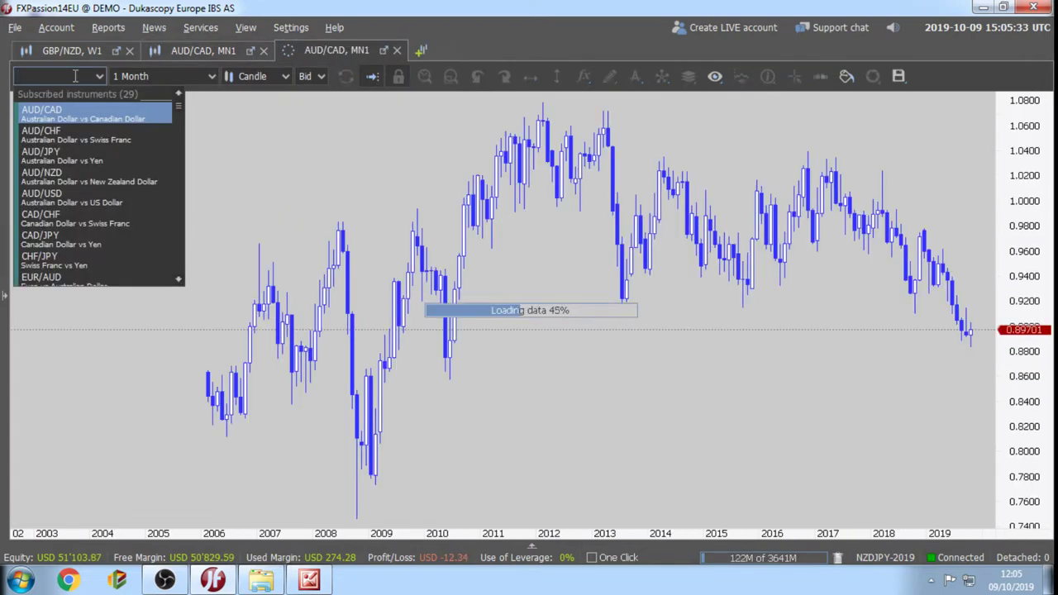
{"action": "type", "text": "audch"}
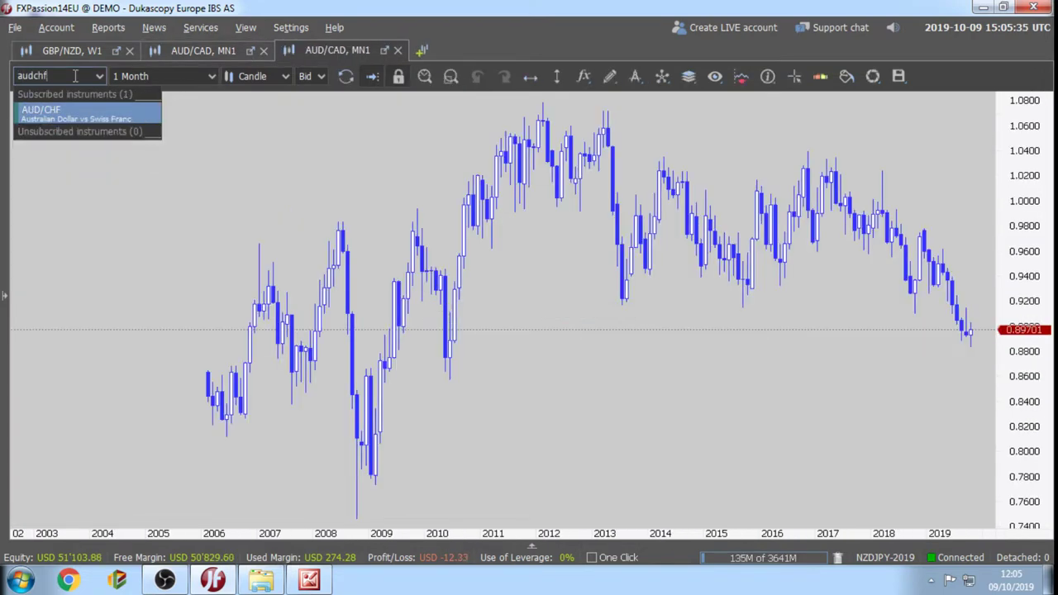
{"action": "type", "text": "f"}
{"action": "key", "text": "Return"}
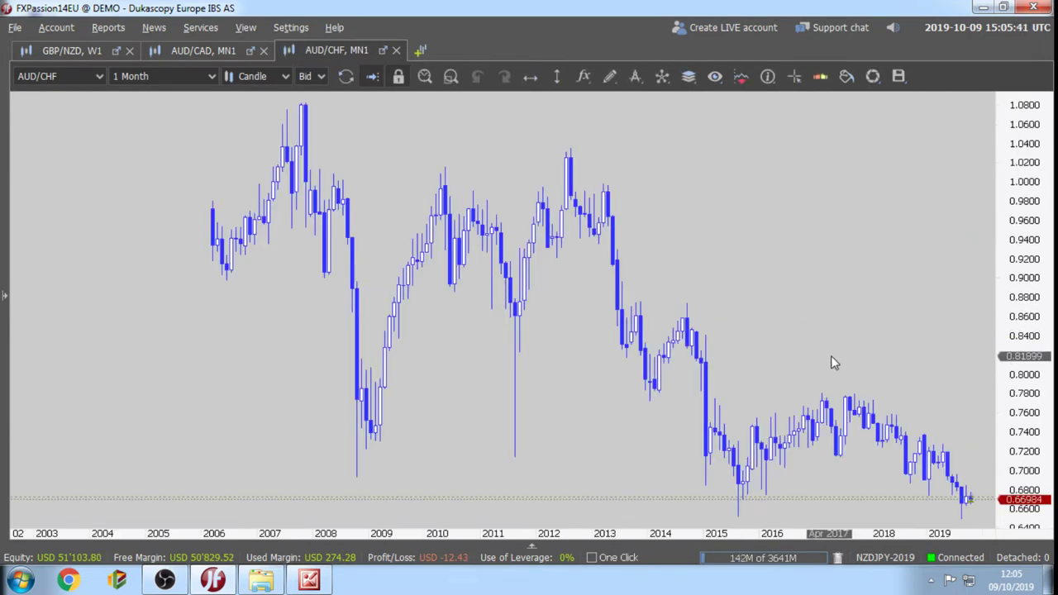
Unlock the AUD/CHF chart's scaling and draw a horizontal line along the 2015 and 2019 lows at about 0.650.
{"action": "scroll", "coordinate": [832, 361], "scroll_direction": "up", "scroll_amount": 3}
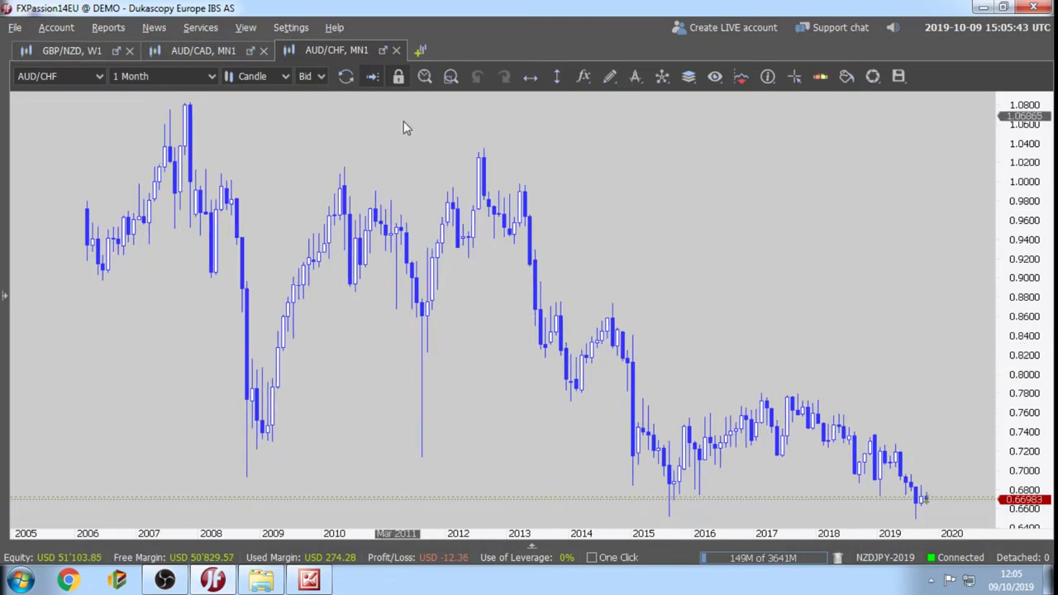
{"action": "left_click", "coordinate": [397, 76]}
{"action": "left_click_drag", "start_coordinate": [553, 266], "coordinate": [537, 190]}
{"action": "left_click_drag", "start_coordinate": [1025, 403], "coordinate": [570, 95]}
{"action": "left_click", "coordinate": [530, 76]}
{"action": "left_click", "coordinate": [575, 394]}
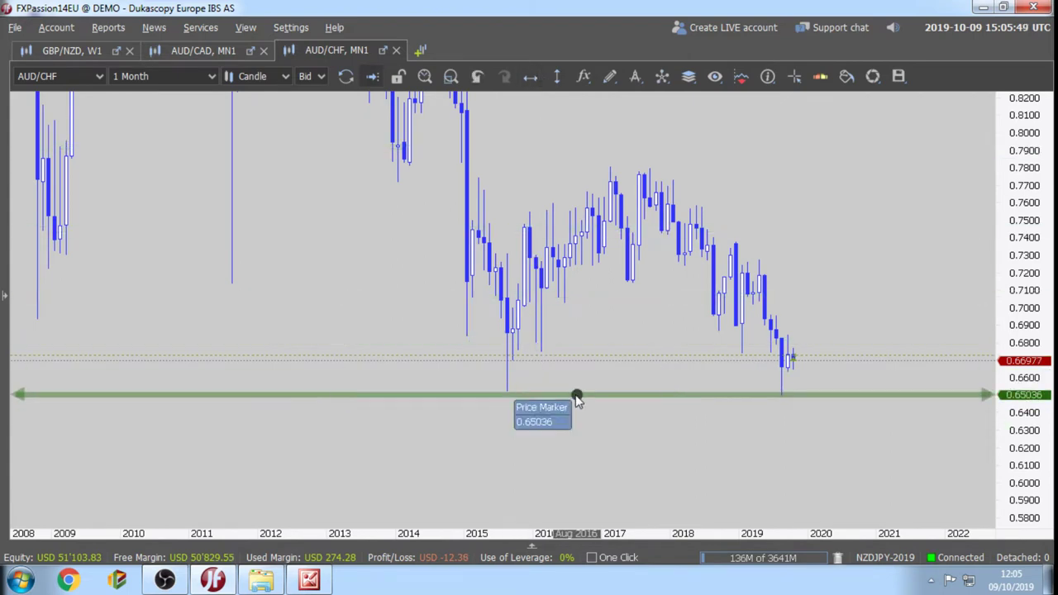
Add a text label "A" to the AUD/CHF chart and position it just beneath the 2019 low at the horizontal line.
{"action": "scroll", "coordinate": [909, 475], "scroll_direction": "down", "scroll_amount": 3}
{"action": "scroll", "coordinate": [826, 256], "scroll_direction": "down", "scroll_amount": 5}
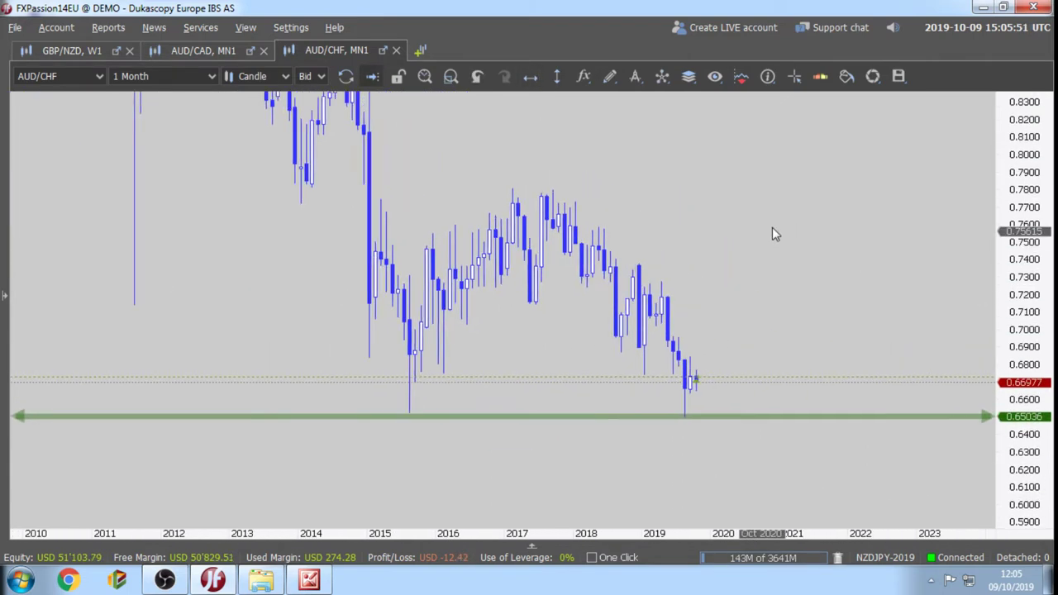
{"action": "scroll", "coordinate": [789, 260], "scroll_direction": "down", "scroll_amount": 3}
{"action": "scroll", "coordinate": [784, 277], "scroll_direction": "down", "scroll_amount": 6}
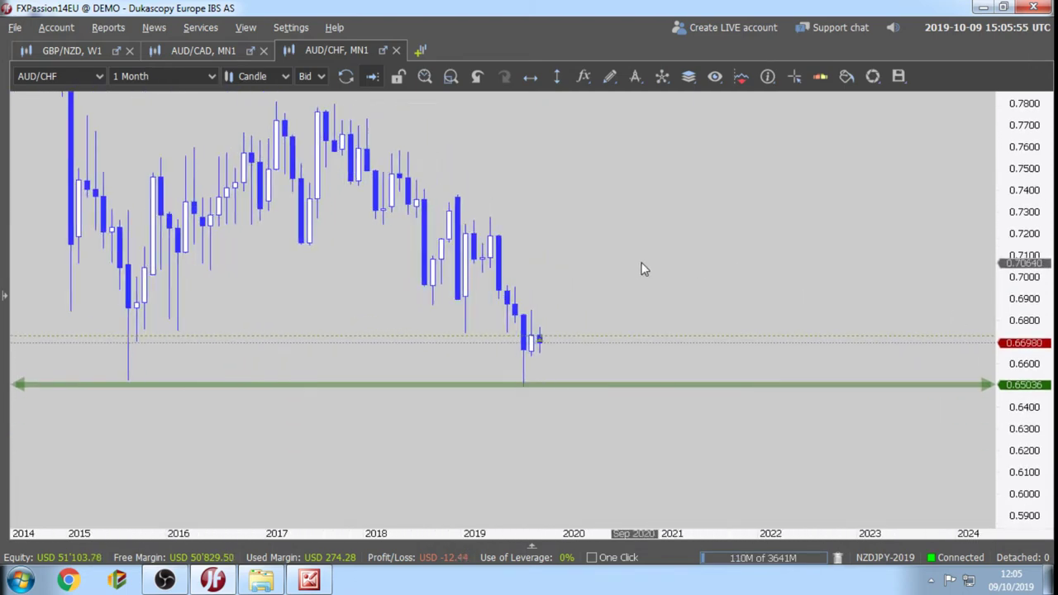
{"action": "scroll", "coordinate": [653, 270], "scroll_direction": "down", "scroll_amount": 1}
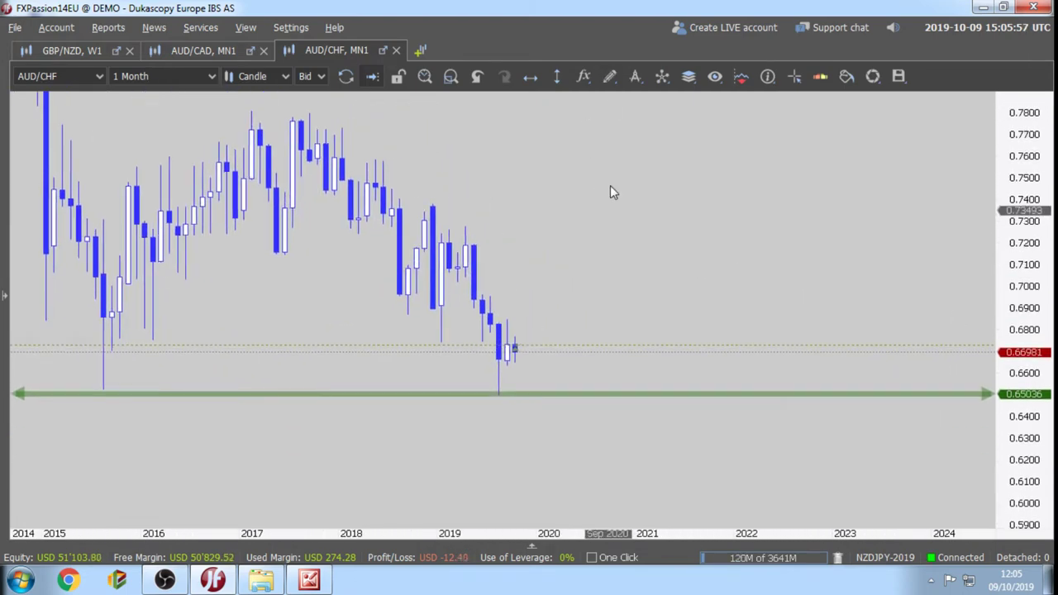
{"action": "left_click", "coordinate": [609, 76]}
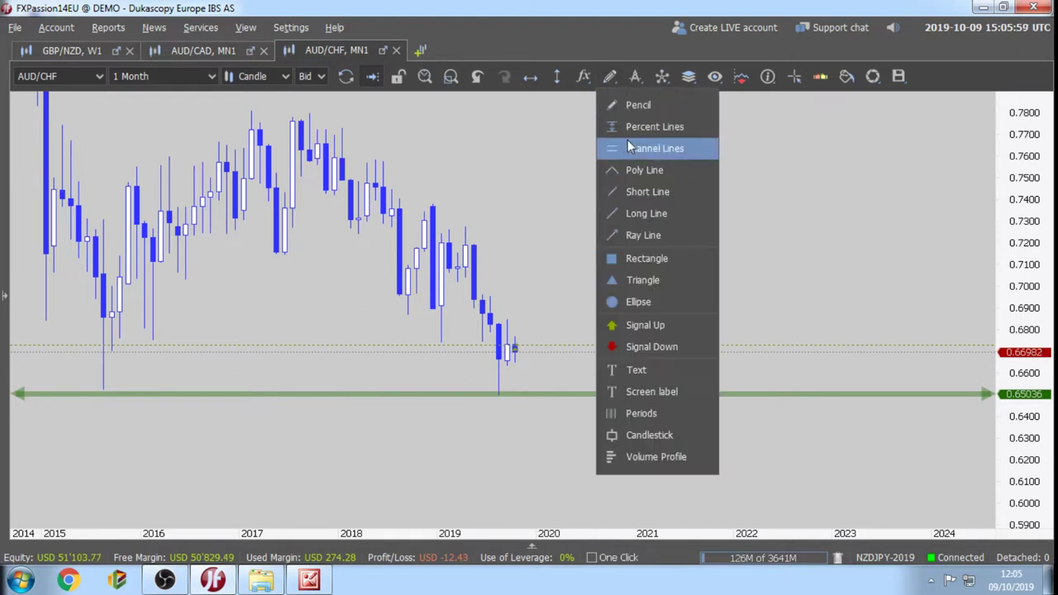
{"action": "left_click", "coordinate": [636, 369]}
{"action": "left_click", "coordinate": [498, 409]}
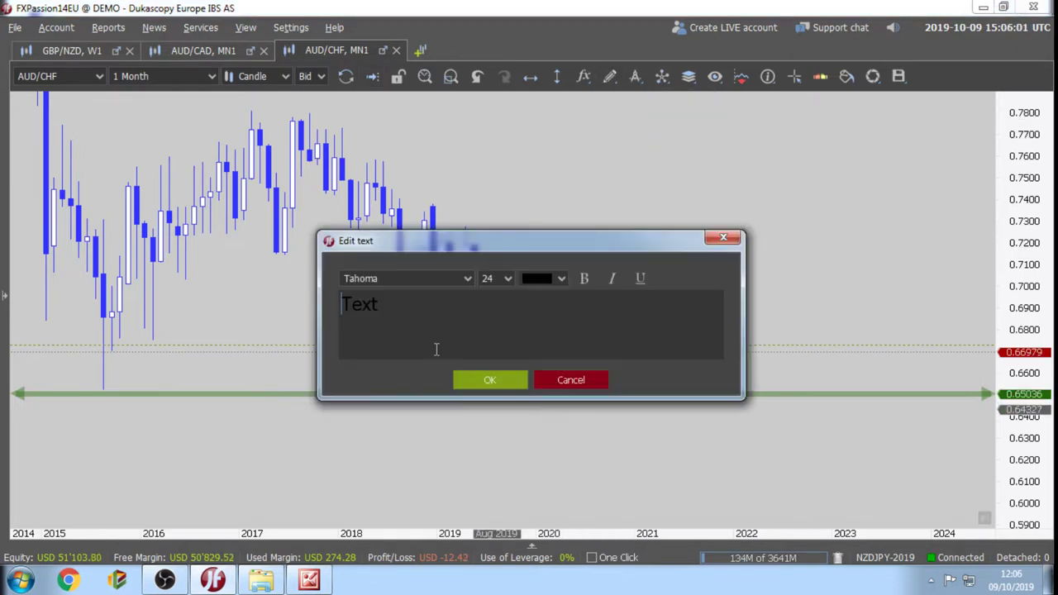
{"action": "double_click", "coordinate": [352, 303]}
{"action": "type", "text": "A"}
{"action": "left_click", "coordinate": [487, 378]}
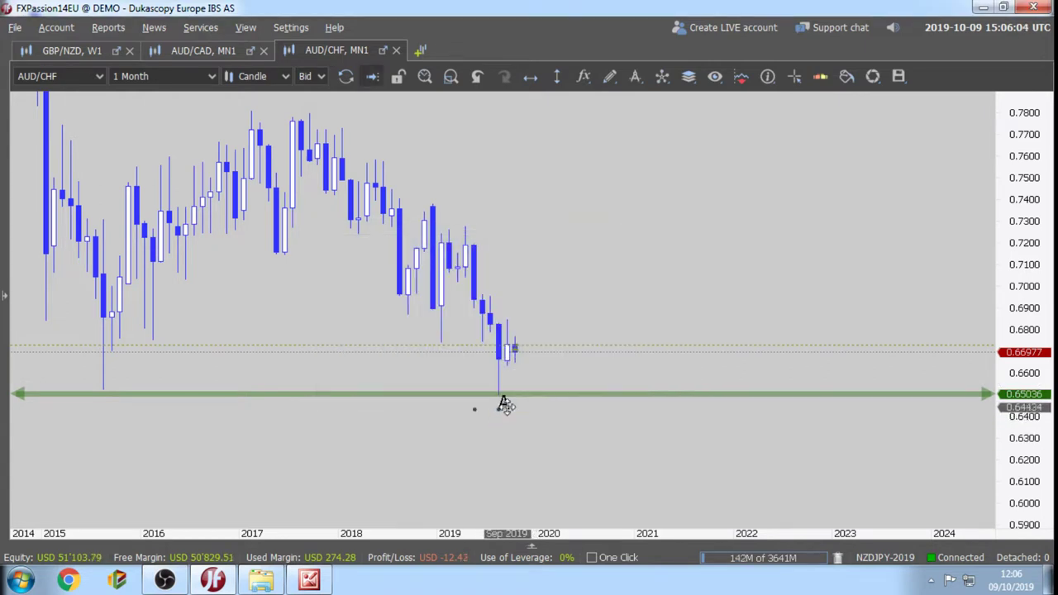
{"action": "left_click_drag", "start_coordinate": [494, 415], "coordinate": [501, 412]}
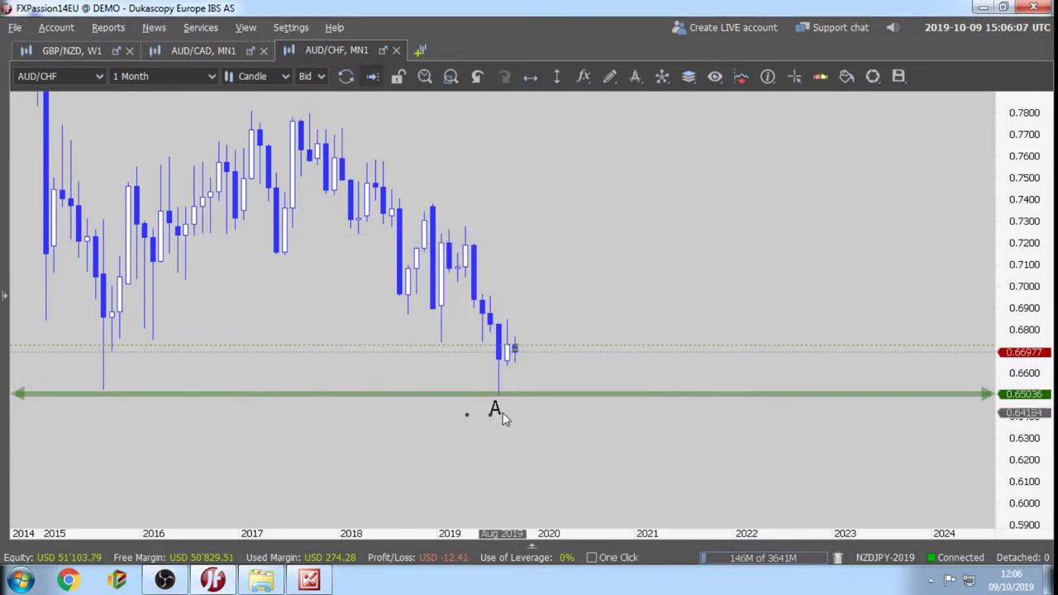
Examine the AUD/CHF price action around label A and compare it with the marked AUD/CAD chart.
{"action": "left_click_drag", "start_coordinate": [419, 373], "coordinate": [533, 357]}
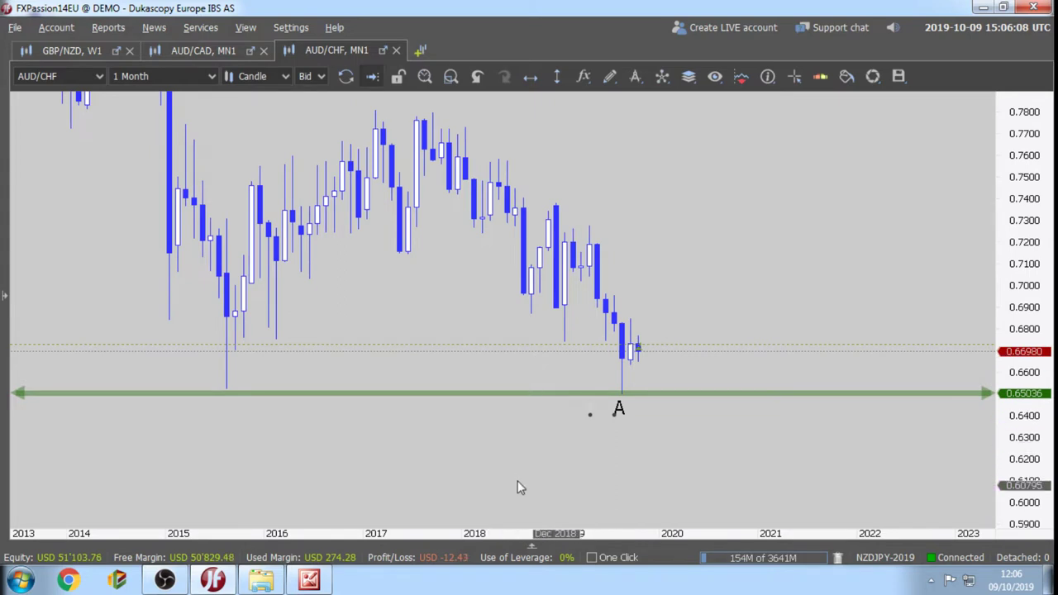
{"action": "left_click_drag", "start_coordinate": [794, 471], "coordinate": [736, 465]}
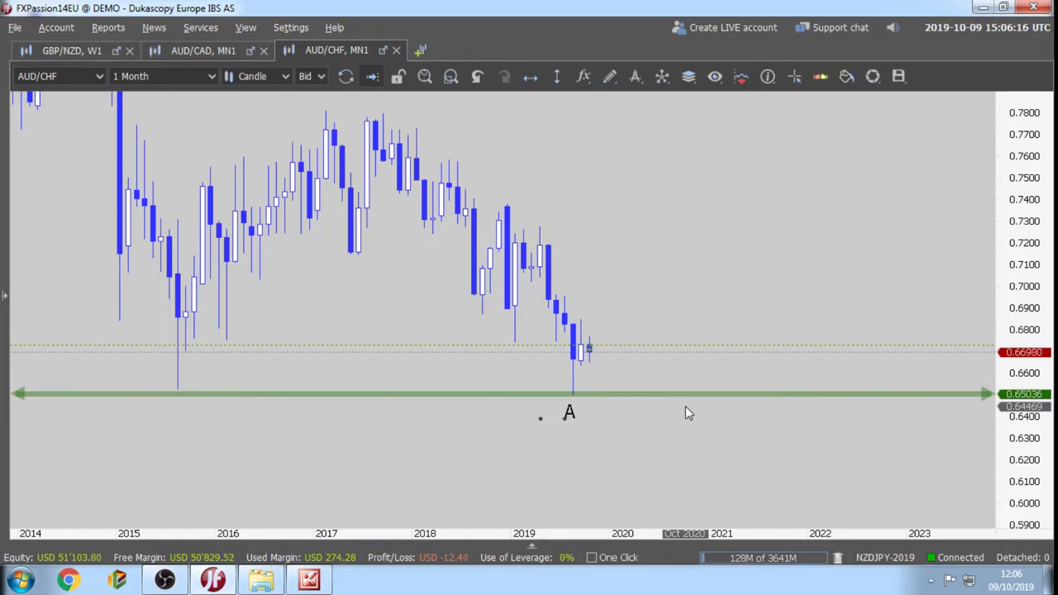
{"action": "left_click_drag", "start_coordinate": [680, 279], "coordinate": [670, 302]}
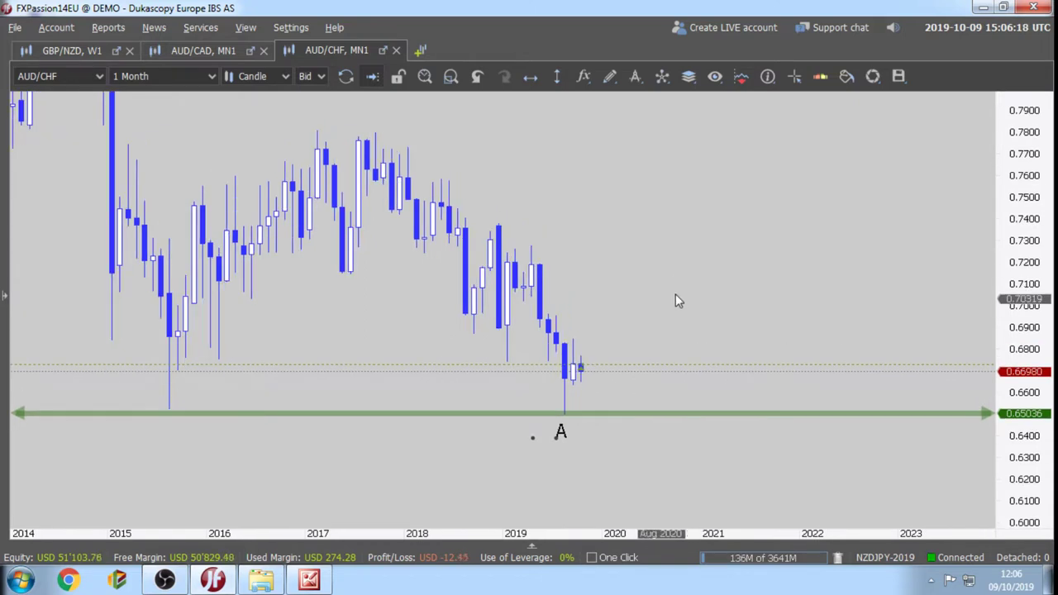
{"action": "scroll", "coordinate": [640, 302], "scroll_direction": "up", "scroll_amount": 2}
{"action": "scroll", "coordinate": [640, 302], "scroll_direction": "down", "scroll_amount": 3}
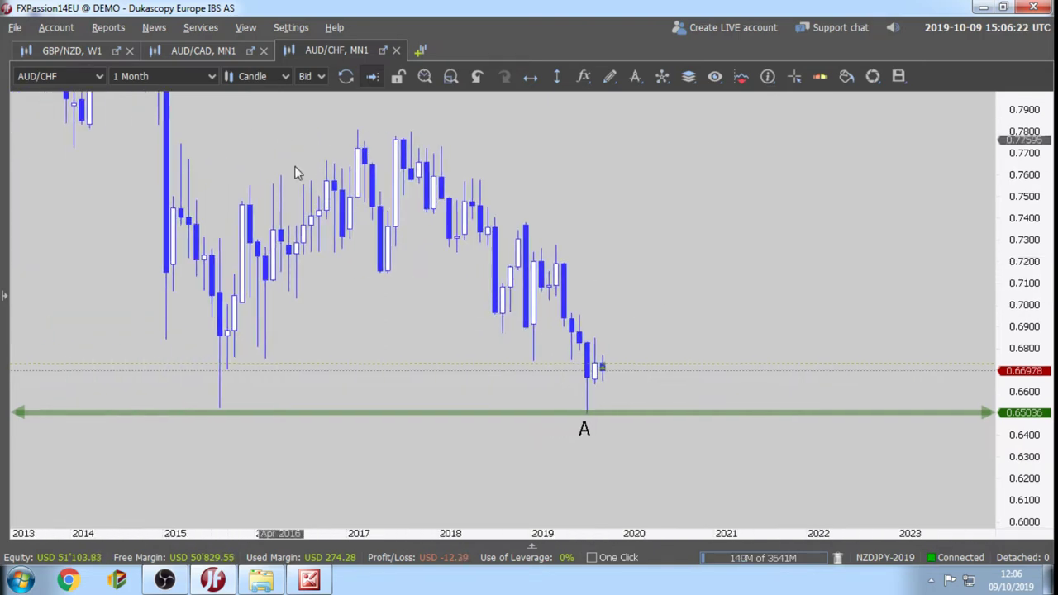
{"action": "left_click", "coordinate": [203, 52]}
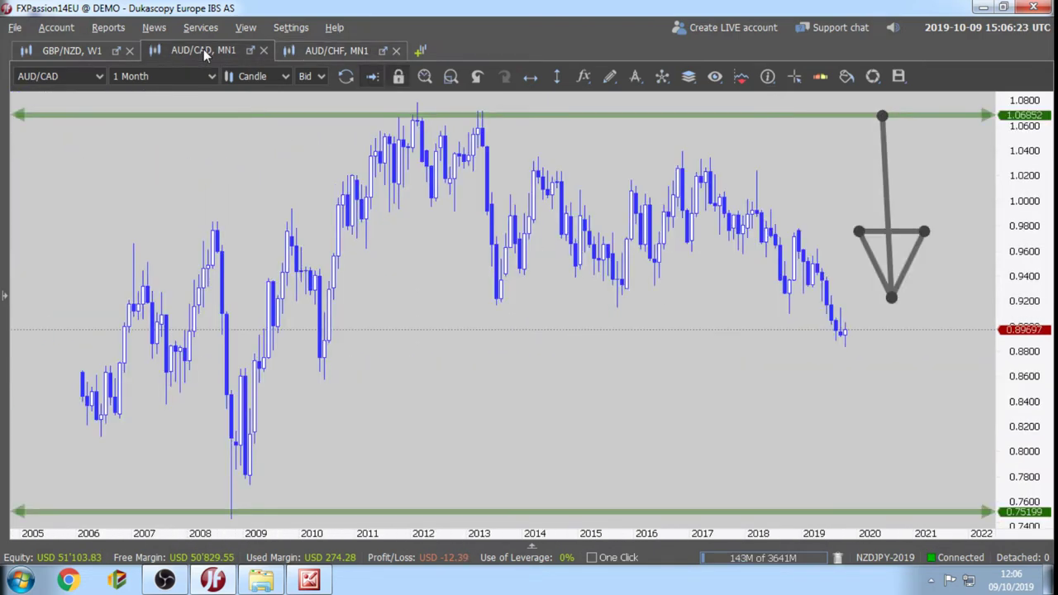
{"action": "left_click", "coordinate": [329, 53]}
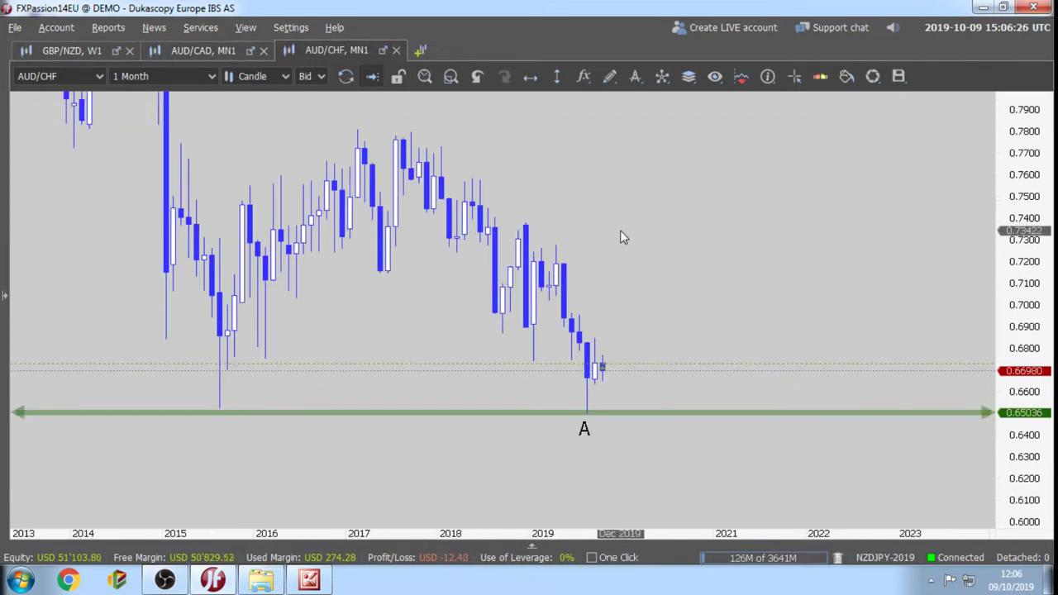
{"action": "left_click_drag", "start_coordinate": [619, 236], "coordinate": [590, 250]}
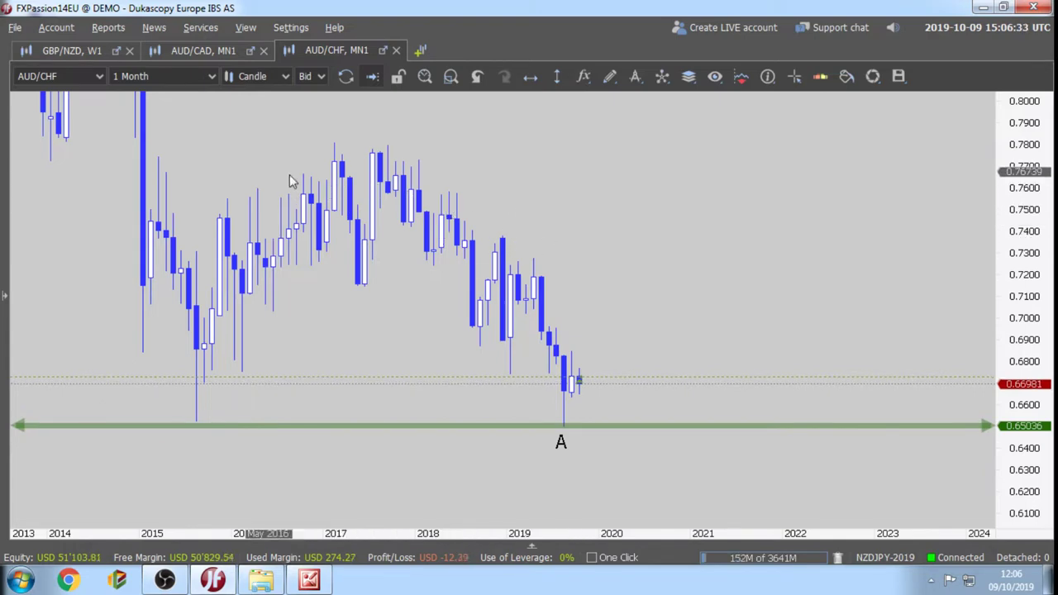
Switch the AUD/CHF chart to the 1 Week period and move label A directly beneath the lowest 2019 candle.
{"action": "left_click", "coordinate": [208, 76]}
{"action": "left_click", "coordinate": [161, 170]}
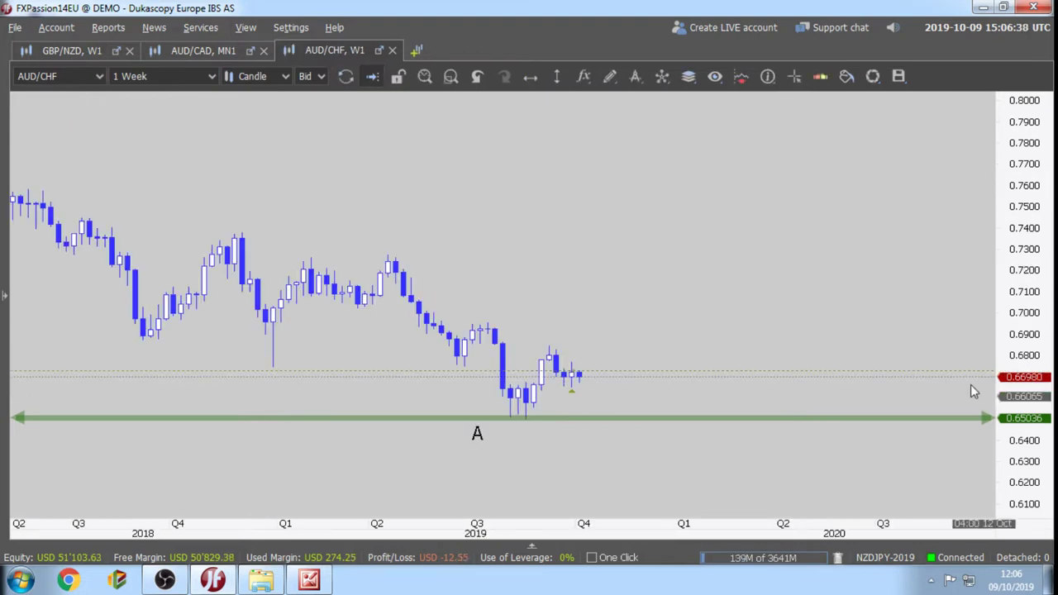
{"action": "left_click_drag", "start_coordinate": [1011, 451], "coordinate": [1011, 471]}
{"action": "left_click_drag", "start_coordinate": [750, 337], "coordinate": [469, 399]}
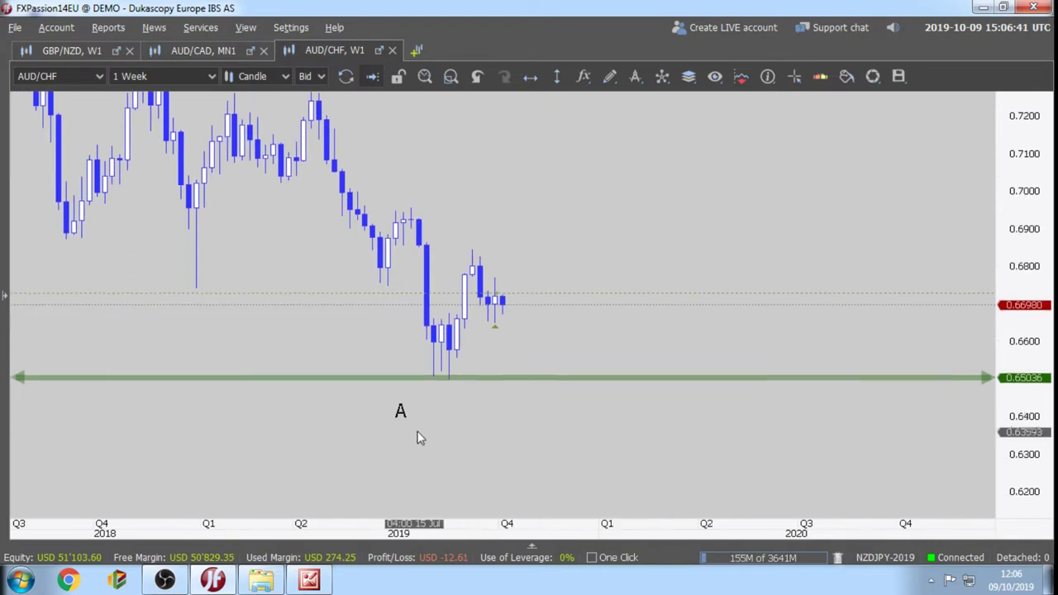
{"action": "left_click_drag", "start_coordinate": [405, 413], "coordinate": [448, 416]}
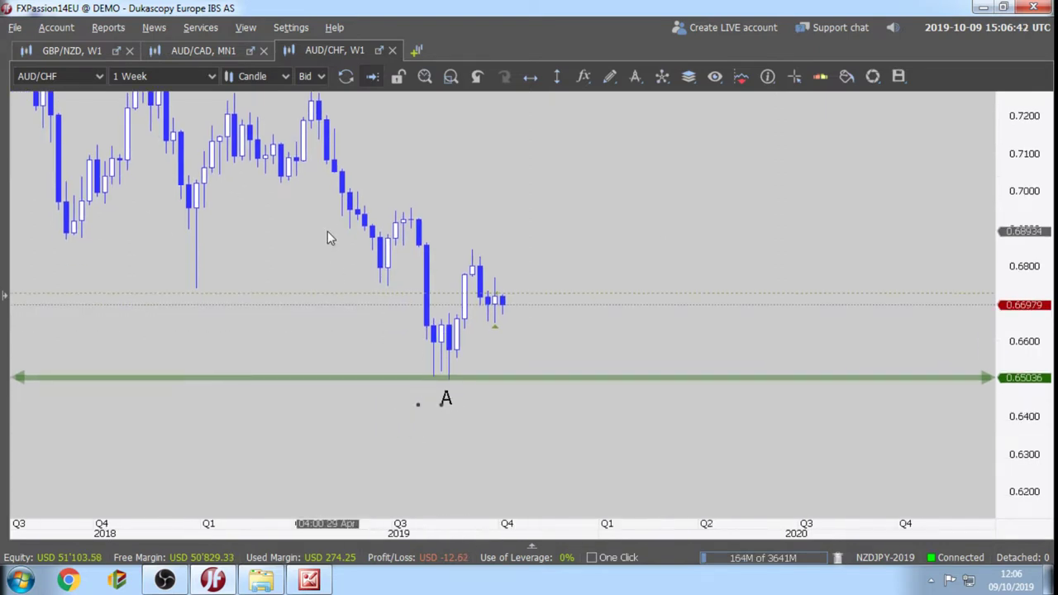
{"action": "left_click_drag", "start_coordinate": [331, 233], "coordinate": [353, 281]}
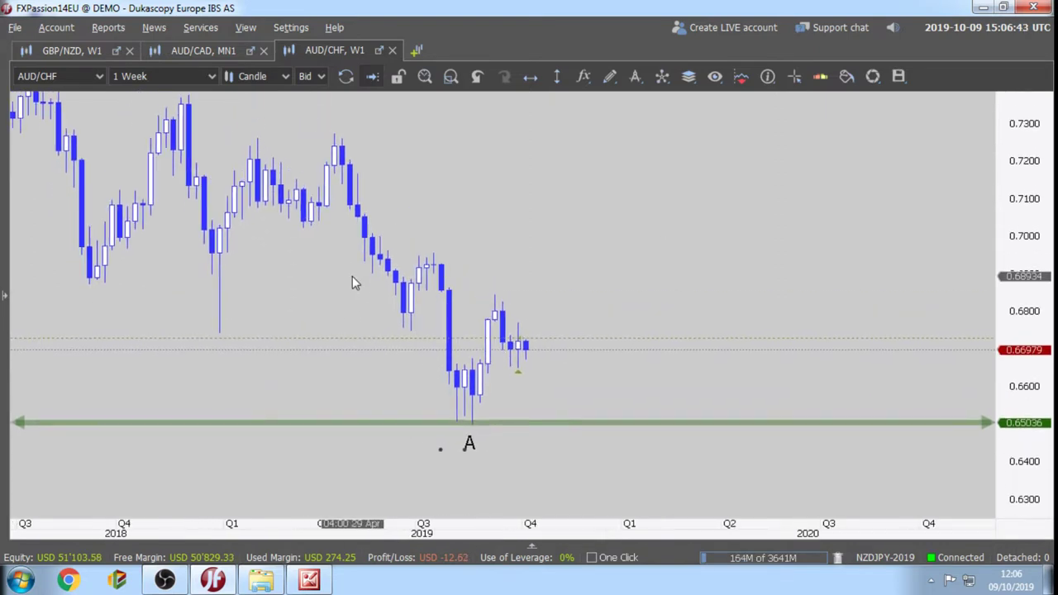
Return the AUD/CHF chart to the 1 Month period.
{"action": "left_click", "coordinate": [209, 77]}
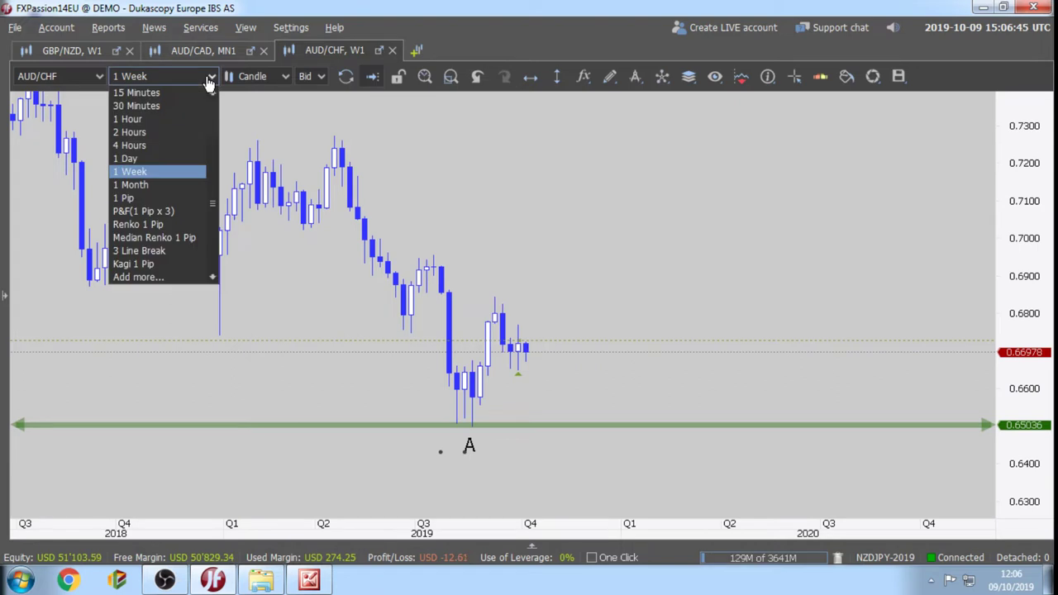
{"action": "left_click", "coordinate": [163, 186]}
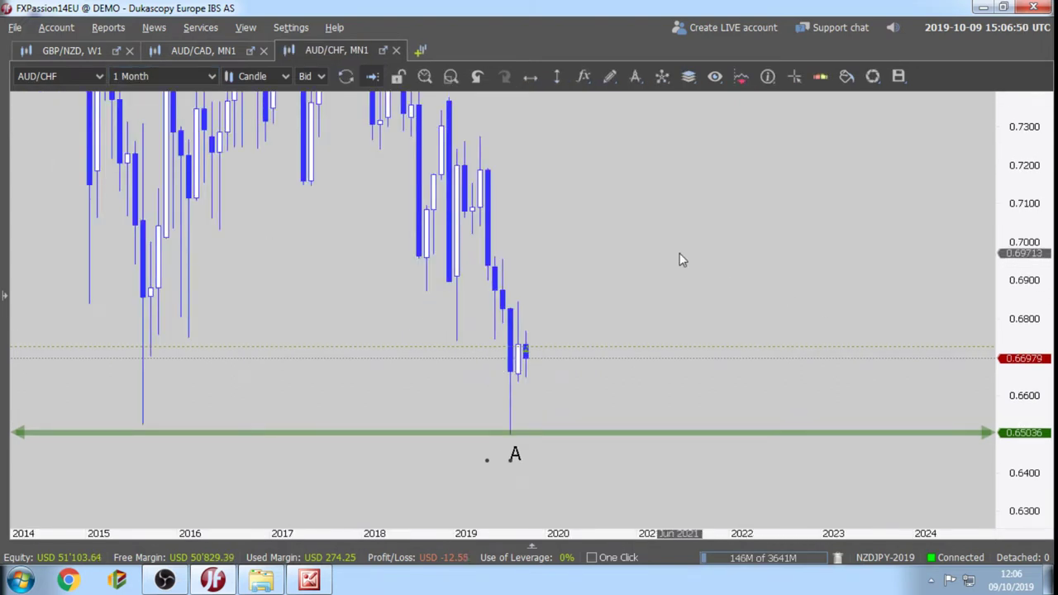
{"action": "scroll", "coordinate": [640, 252], "scroll_direction": "down", "scroll_amount": 4}
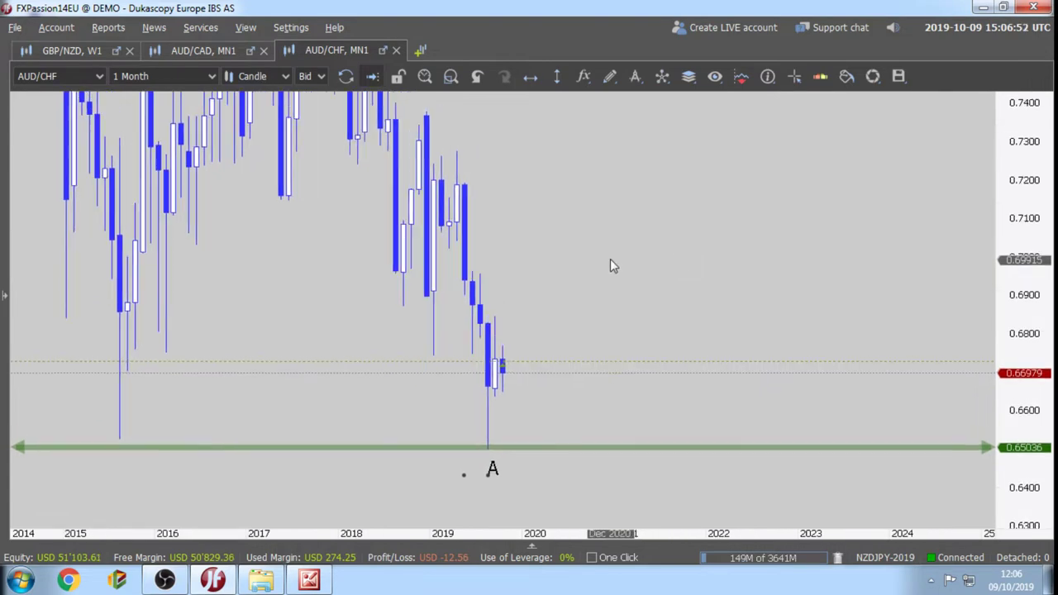
Open another monthly chart and set its instrument to AUD/JPY.
{"action": "left_click", "coordinate": [420, 50]}
{"action": "left_click", "coordinate": [56, 75]}
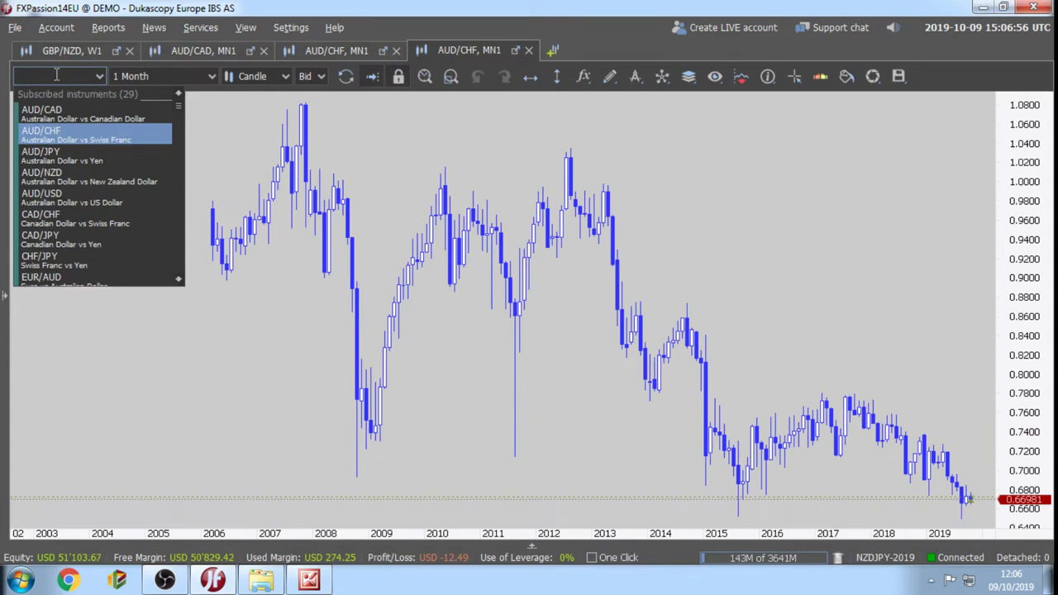
{"action": "type", "text": "AUDJPY"}
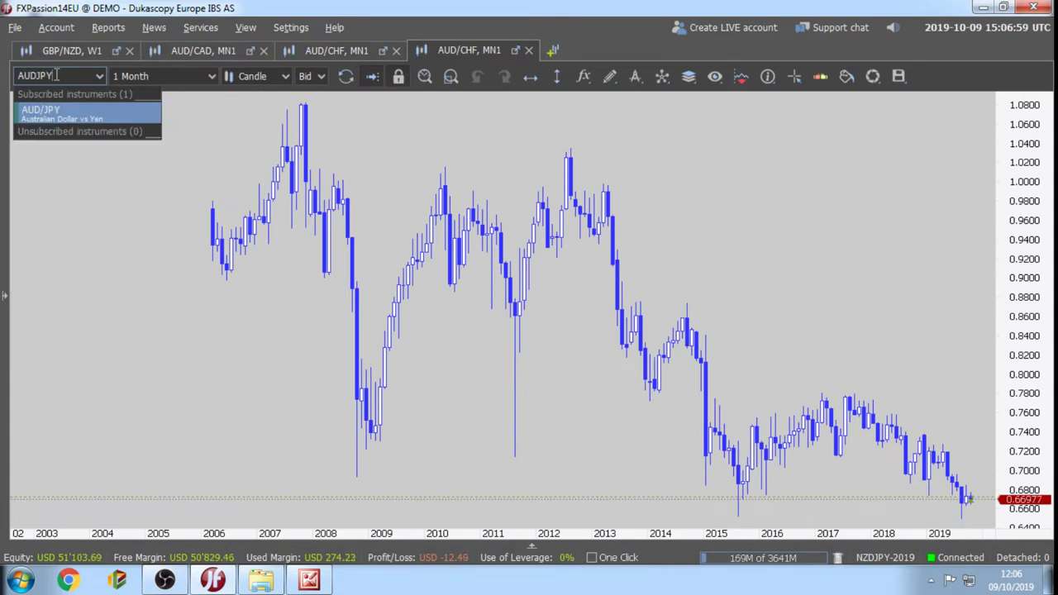
{"action": "key", "text": "Return"}
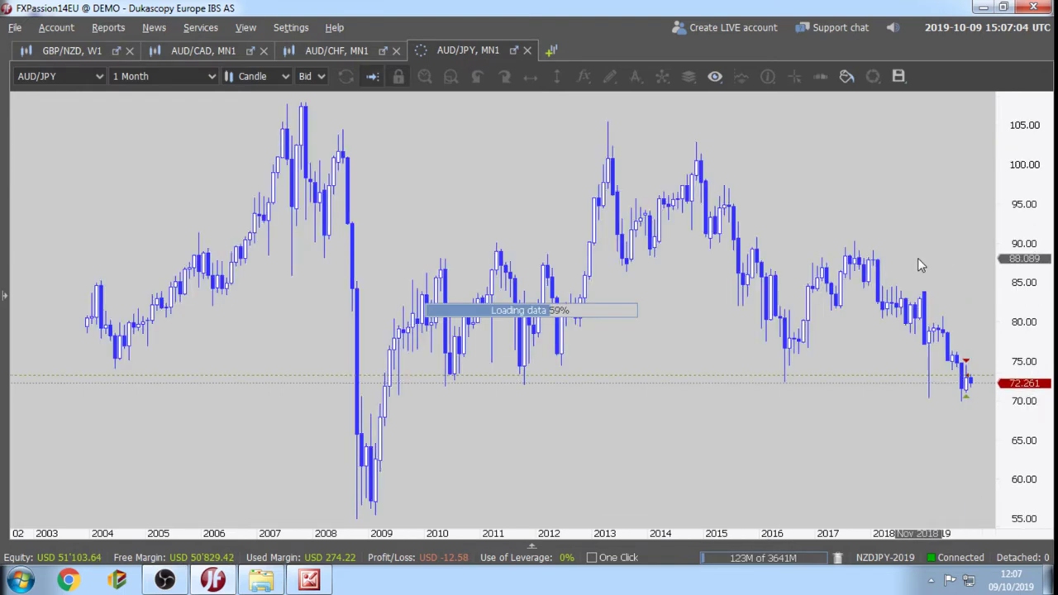
Draw horizontal lines near the AUD/JPY chart's highs and lows, at about 104.72 and 56.40.
{"action": "left_click", "coordinate": [530, 76]}
{"action": "left_click", "coordinate": [474, 128]}
{"action": "left_click", "coordinate": [533, 79]}
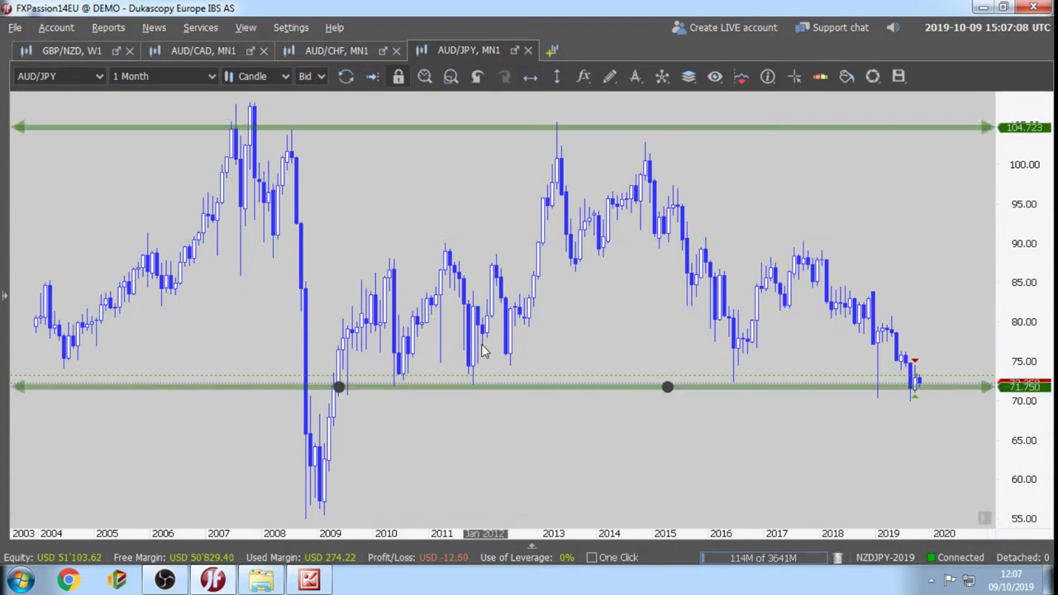
{"action": "left_click", "coordinate": [500, 507]}
Draw a downward-pointing poly line arrow above the latest AUD/JPY candles, with its tip at about 82.8.
{"action": "left_click", "coordinate": [608, 76]}
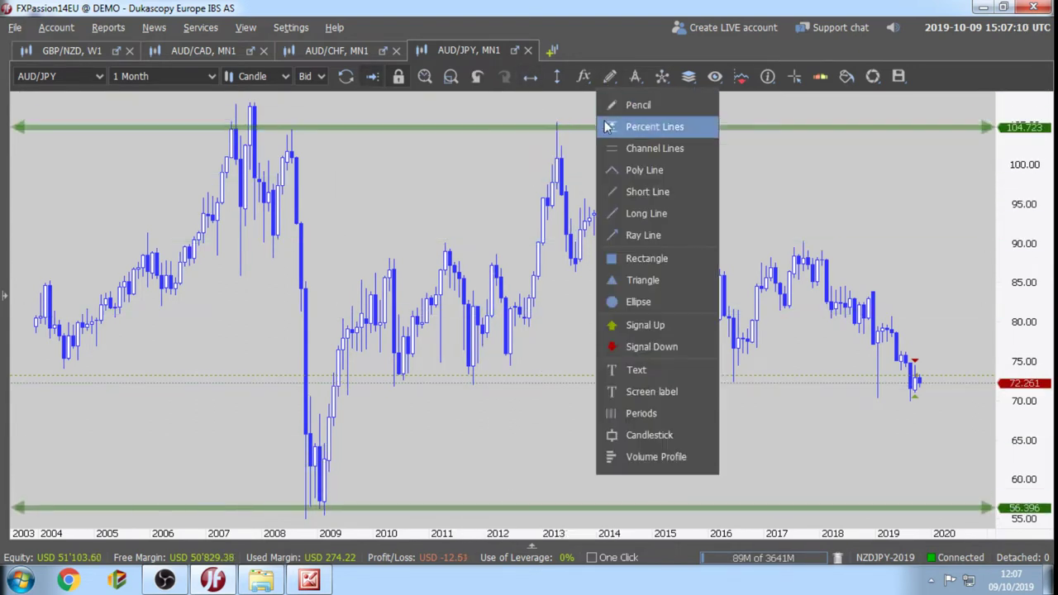
{"action": "left_click", "coordinate": [629, 168]}
{"action": "left_click", "coordinate": [933, 173]}
{"action": "left_click", "coordinate": [947, 300]}
{"action": "left_click", "coordinate": [918, 259]}
{"action": "left_click", "coordinate": [979, 248]}
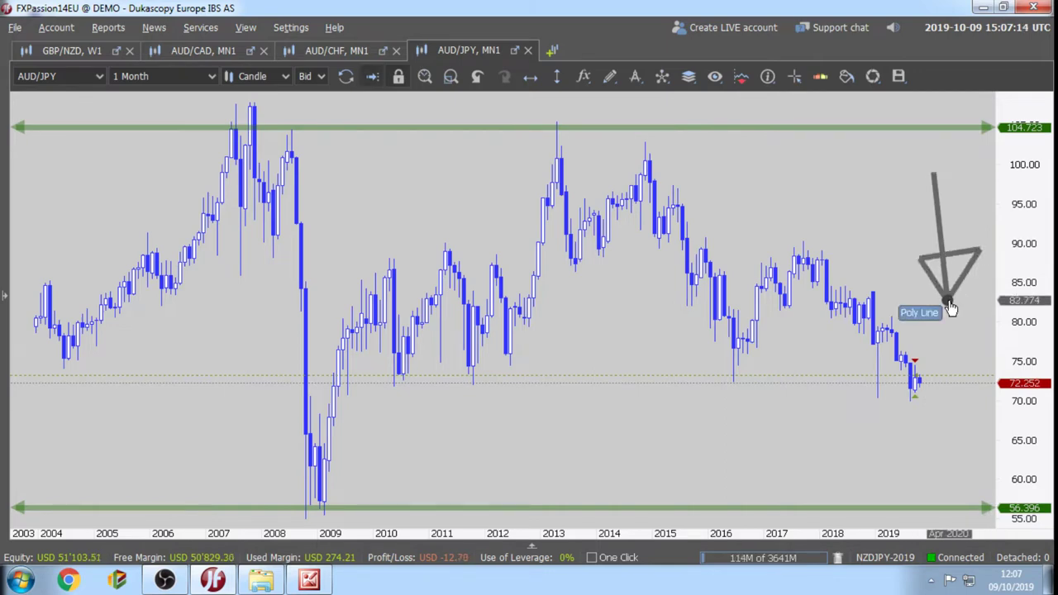
{"action": "double_click", "coordinate": [948, 302]}
Open another monthly chart and set its instrument to AUD/NZD.
{"action": "left_click", "coordinate": [553, 51]}
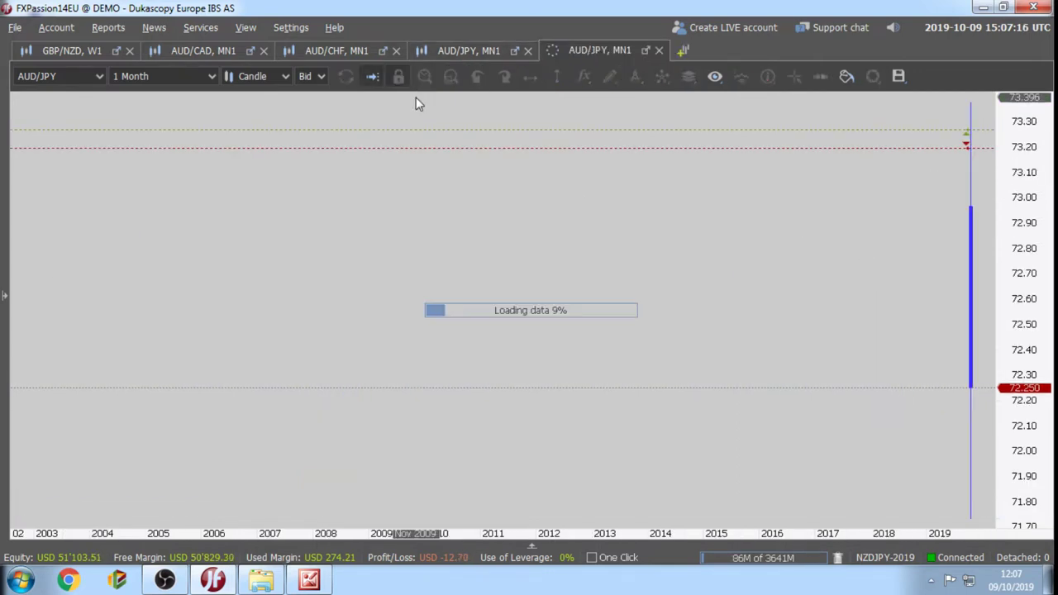
{"action": "left_click", "coordinate": [48, 73]}
{"action": "type", "text": "AU"}
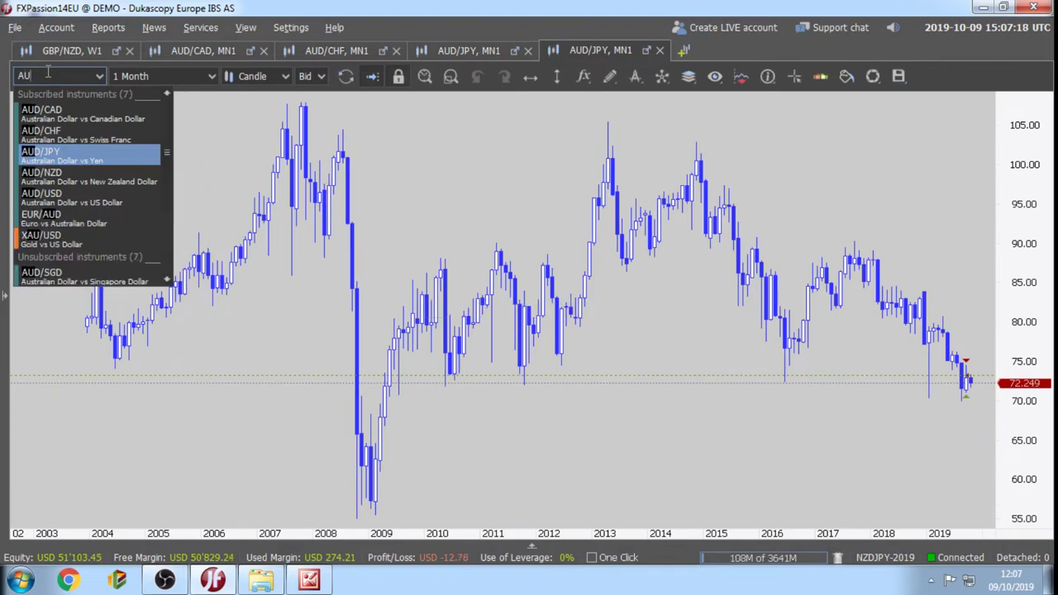
{"action": "type", "text": "D/NZD"}
{"action": "key", "text": "Return"}
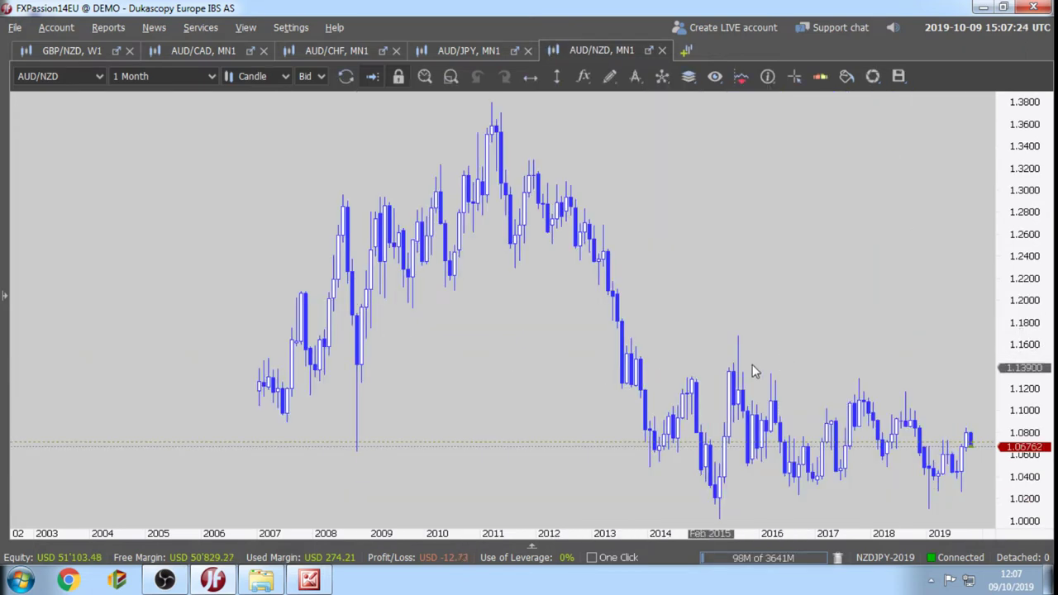
Draw horizontal lines at the AUD/NZD chart's 2011 high and 2015 low, at about 1.368 and 1.002.
{"action": "left_click_drag", "start_coordinate": [585, 374], "coordinate": [514, 351]}
{"action": "left_click", "coordinate": [530, 76]}
{"action": "left_click", "coordinate": [515, 116]}
{"action": "left_click", "coordinate": [529, 76]}
{"action": "left_click", "coordinate": [533, 404]}
{"action": "left_click_drag", "start_coordinate": [532, 404], "coordinate": [541, 518]}
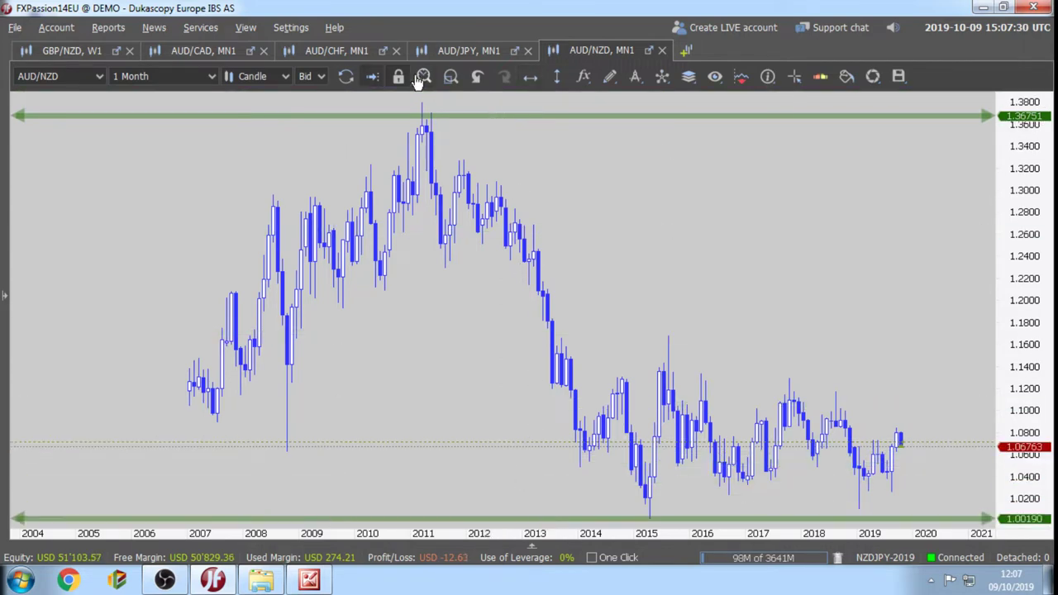
Add a text label "A" just below the AUD/NZD chart's 2015 low, under the lower horizontal line.
{"action": "left_click_drag", "start_coordinate": [825, 369], "coordinate": [775, 237]}
{"action": "scroll", "coordinate": [854, 259], "scroll_direction": "up", "scroll_amount": 5}
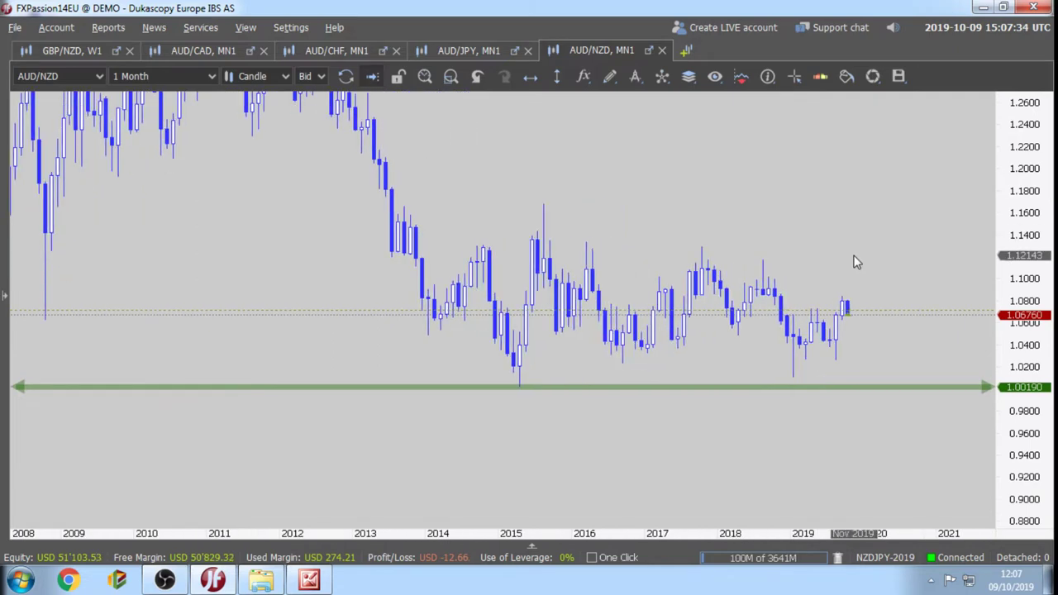
{"action": "left_click_drag", "start_coordinate": [854, 299], "coordinate": [973, 354]}
{"action": "left_click_drag", "start_coordinate": [1013, 395], "coordinate": [1013, 364]}
{"action": "left_click_drag", "start_coordinate": [683, 431], "coordinate": [637, 358]}
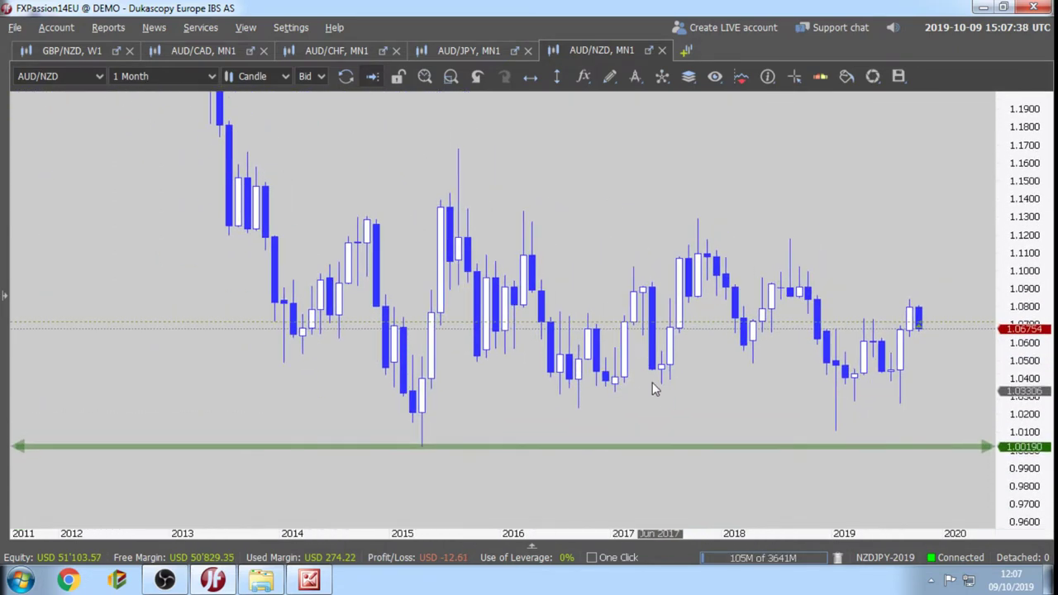
{"action": "left_click", "coordinate": [610, 86]}
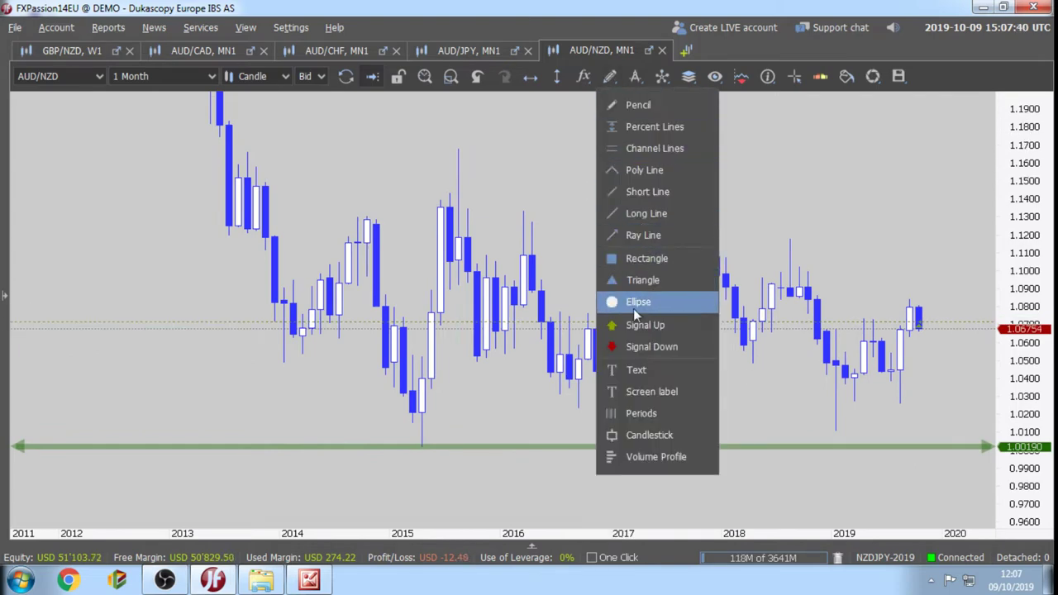
{"action": "left_click", "coordinate": [641, 370]}
{"action": "left_click", "coordinate": [438, 459]}
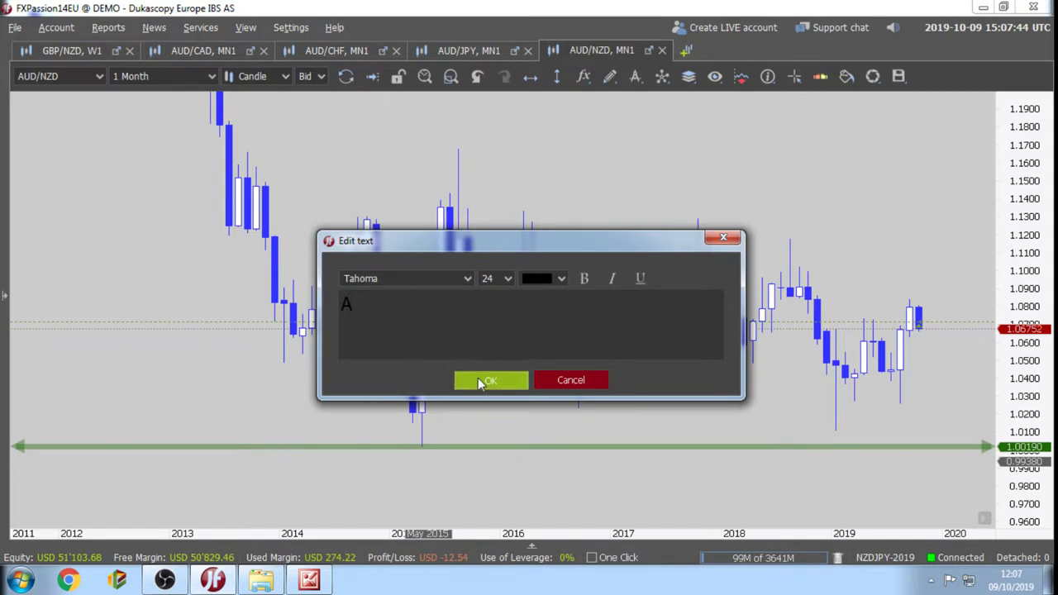
{"action": "left_click", "coordinate": [481, 382]}
{"action": "left_click_drag", "start_coordinate": [436, 459], "coordinate": [416, 471]}
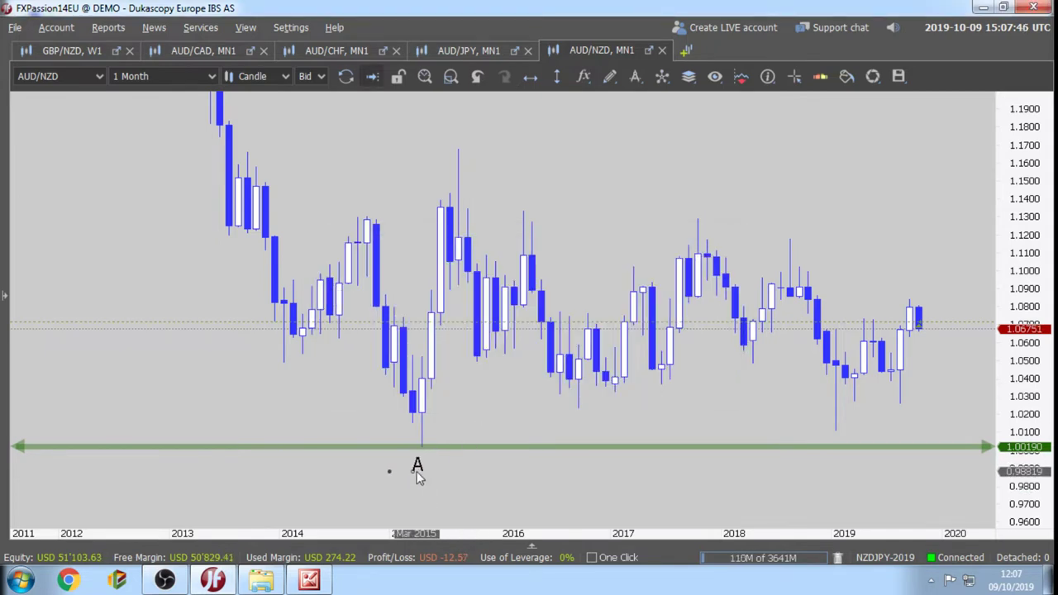
Add a text label "B" just above the mid-2015 high that follows point A.
{"action": "left_click_drag", "start_coordinate": [471, 377], "coordinate": [474, 386]}
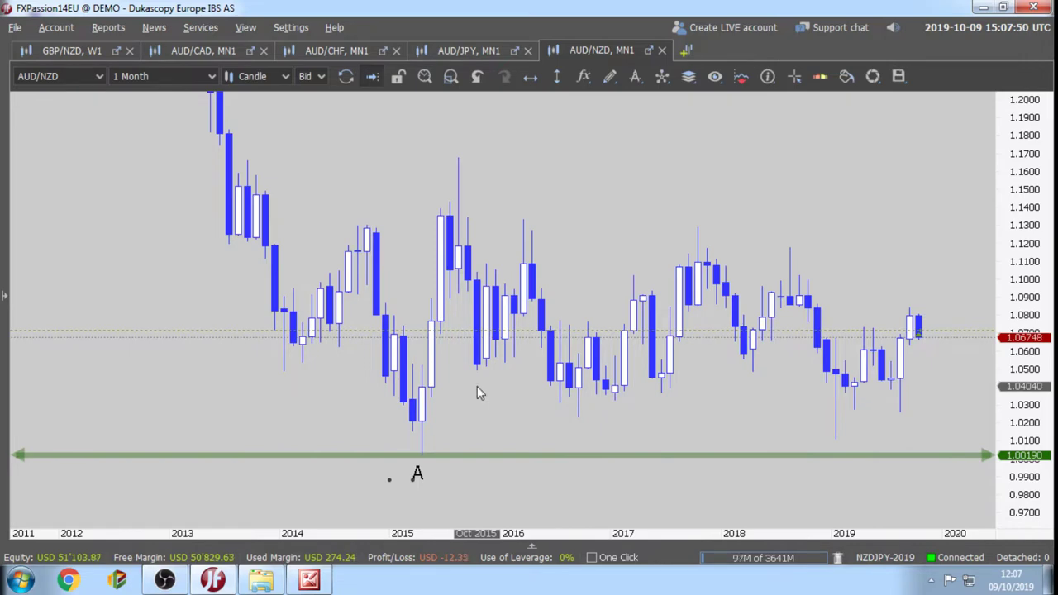
{"action": "left_click_drag", "start_coordinate": [540, 409], "coordinate": [491, 389]}
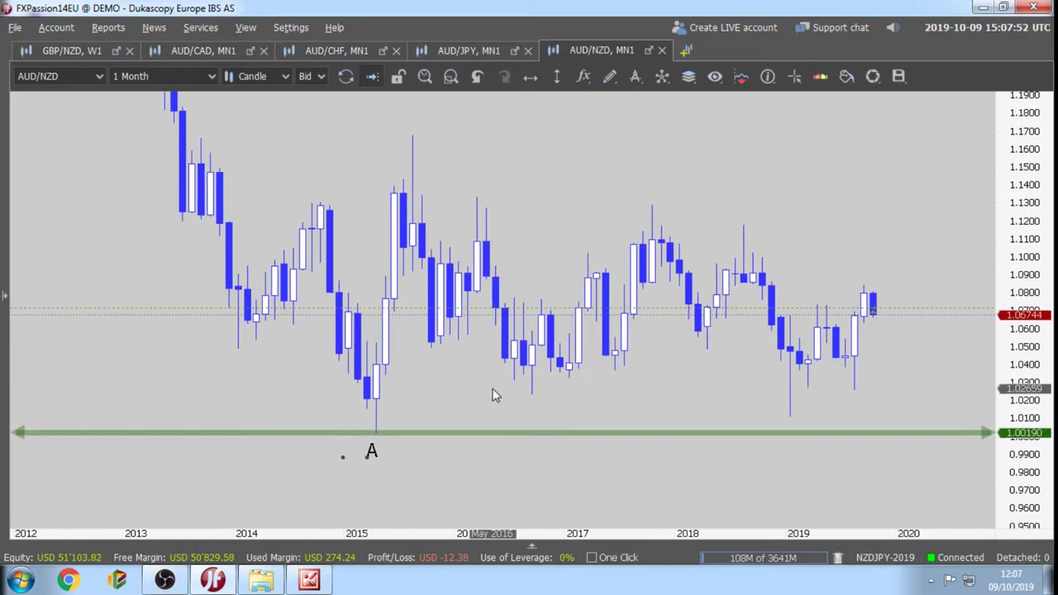
{"action": "left_click_drag", "start_coordinate": [429, 373], "coordinate": [468, 408]}
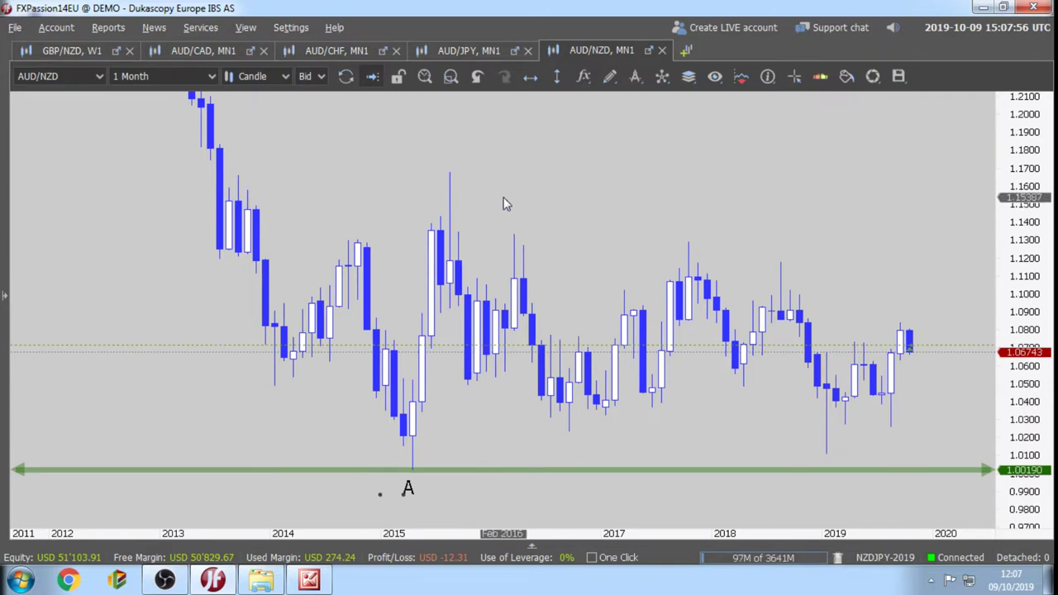
{"action": "left_click", "coordinate": [608, 79]}
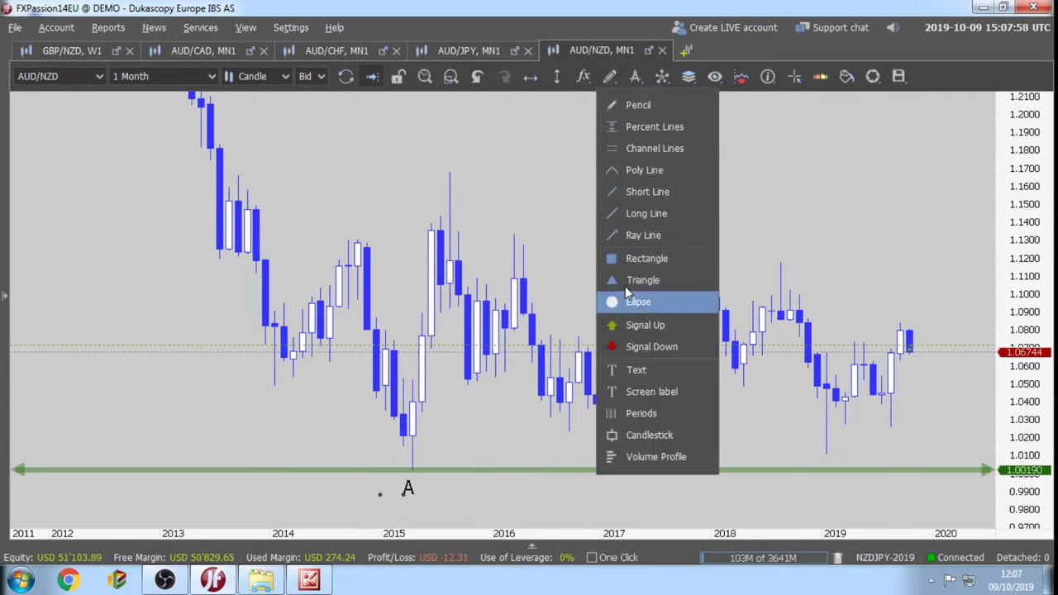
{"action": "left_click", "coordinate": [628, 370]}
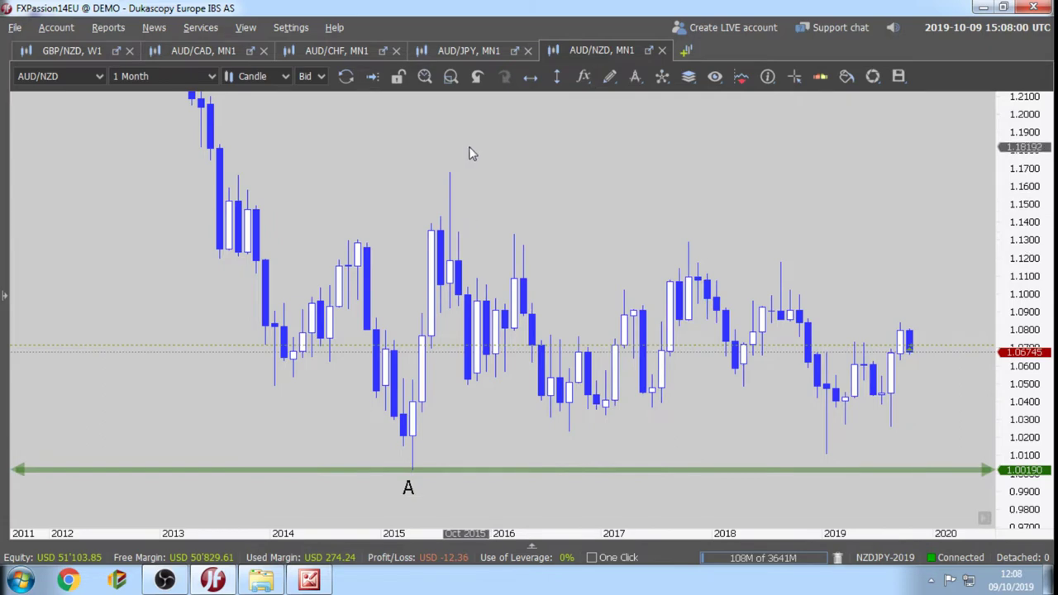
{"action": "left_click", "coordinate": [444, 145]}
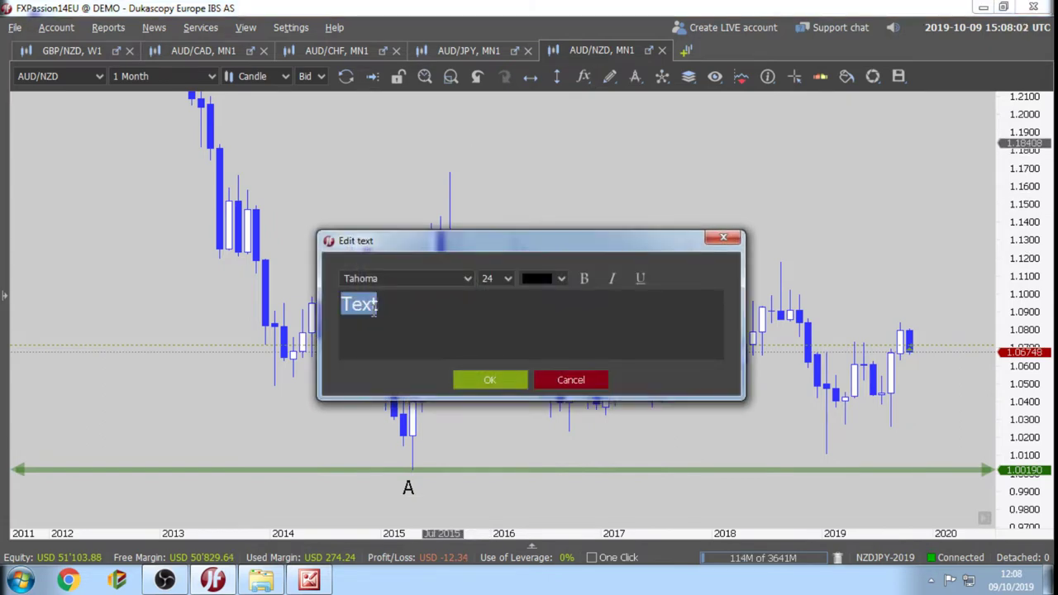
{"action": "left_click", "coordinate": [505, 385]}
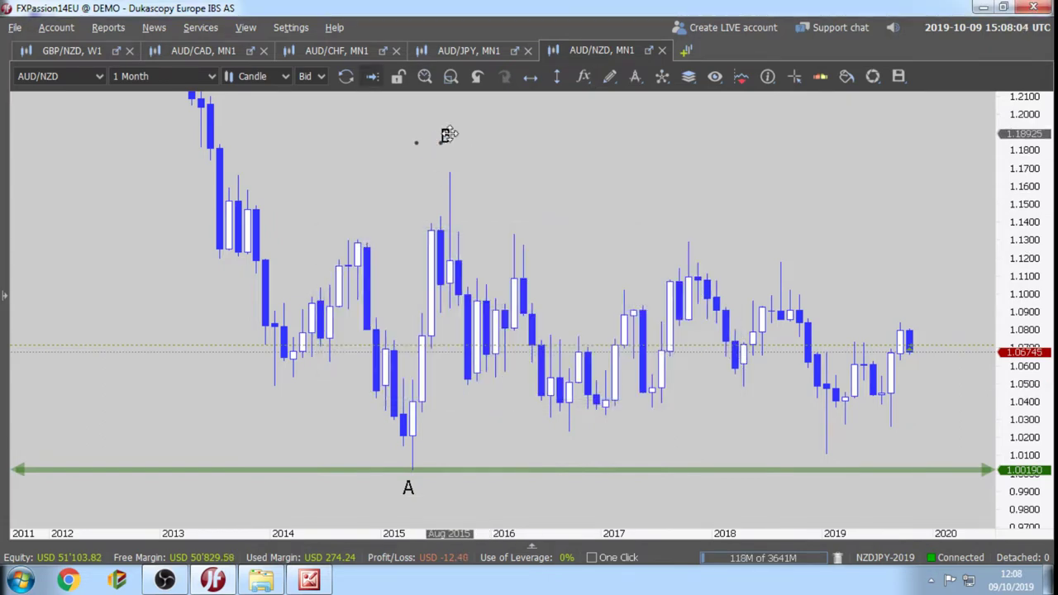
{"action": "left_click_drag", "start_coordinate": [449, 148], "coordinate": [458, 159]}
Draw small ellipses around the candle wicks at the point A low and the point B high.
{"action": "left_click", "coordinate": [609, 78]}
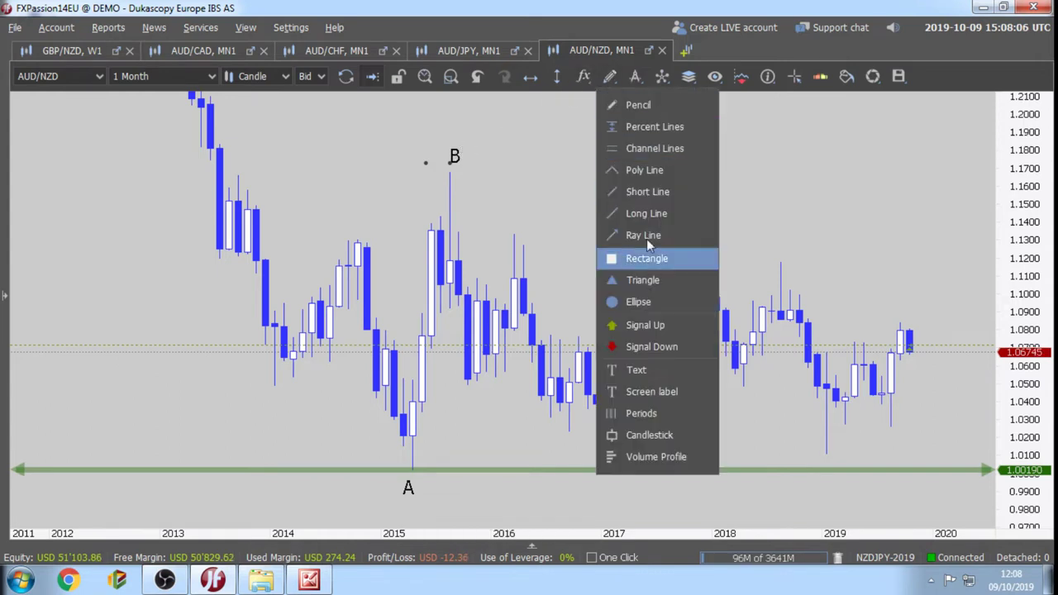
{"action": "left_click", "coordinate": [647, 301]}
{"action": "left_click_drag", "start_coordinate": [405, 461], "coordinate": [430, 471]}
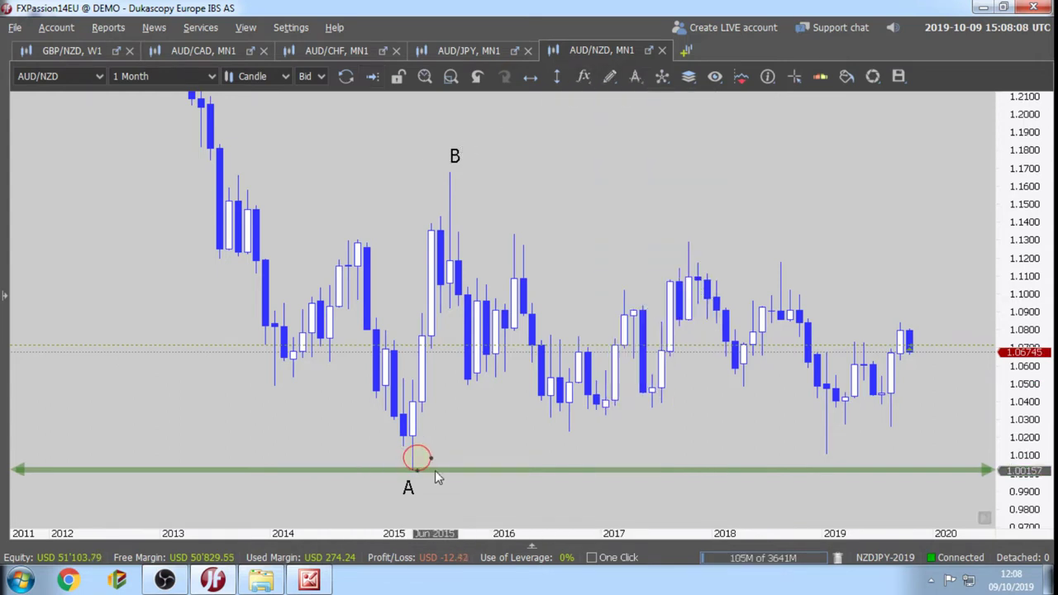
{"action": "left_click", "coordinate": [609, 79]}
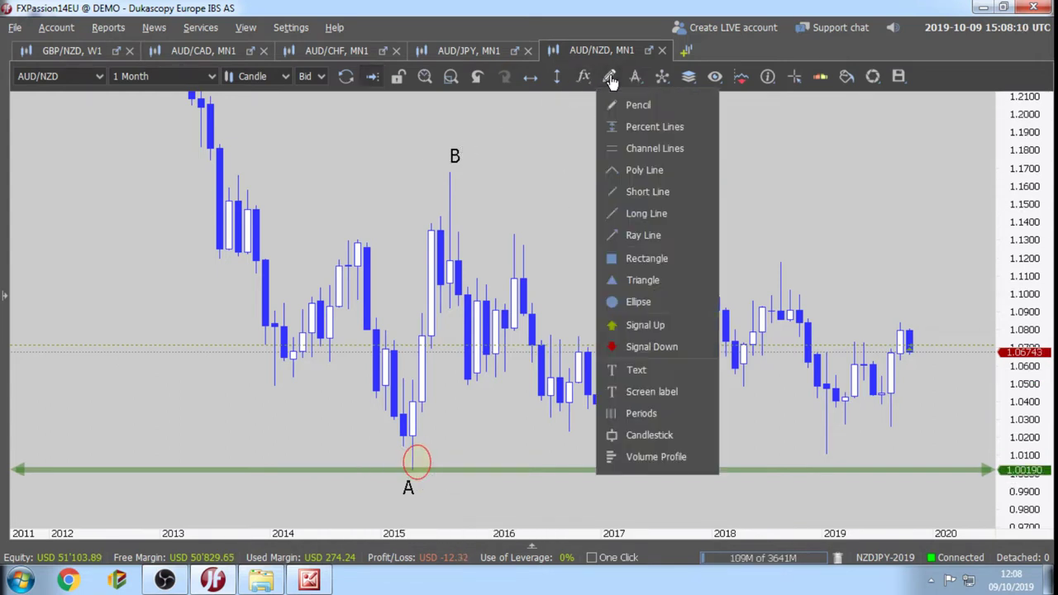
{"action": "left_click", "coordinate": [640, 301]}
{"action": "left_click_drag", "start_coordinate": [439, 173], "coordinate": [477, 199]}
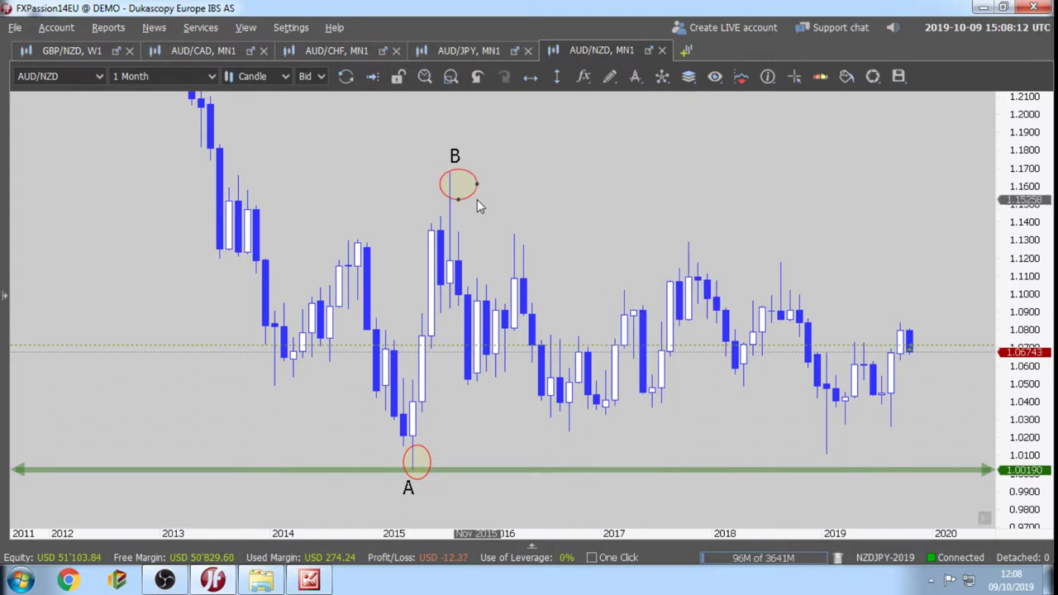
Draw Fibonacci Retracements from the point B high down to the point A low.
{"action": "left_click", "coordinate": [636, 78]}
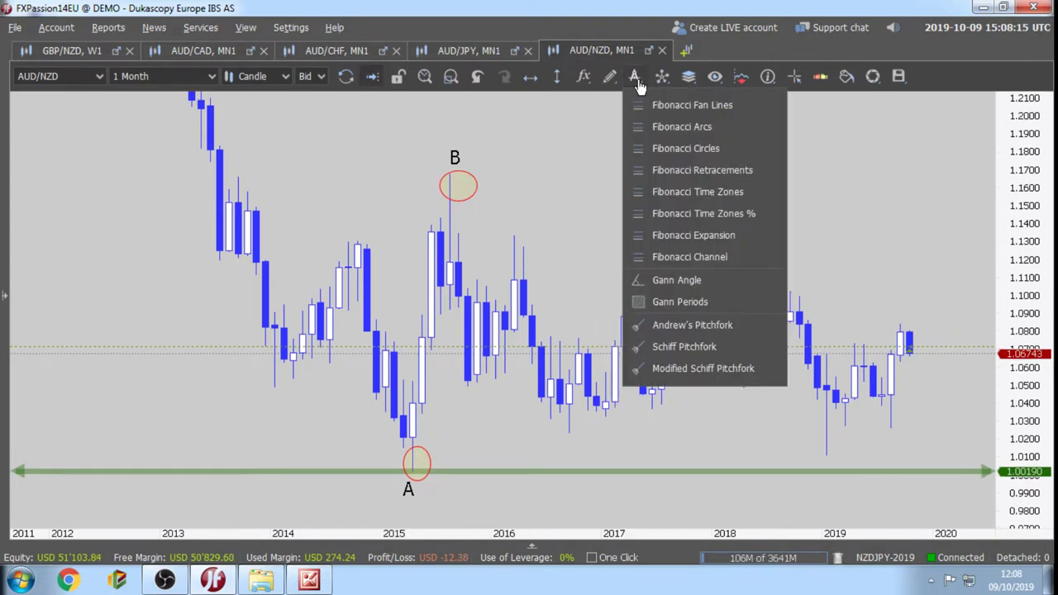
{"action": "left_click", "coordinate": [687, 171]}
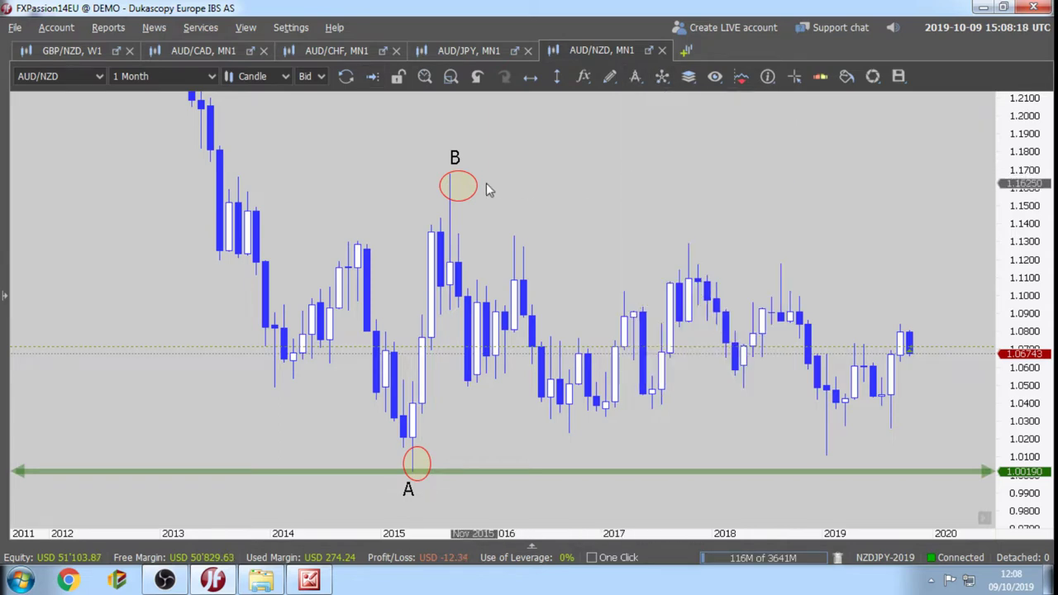
{"action": "left_click_drag", "start_coordinate": [451, 182], "coordinate": [412, 468]}
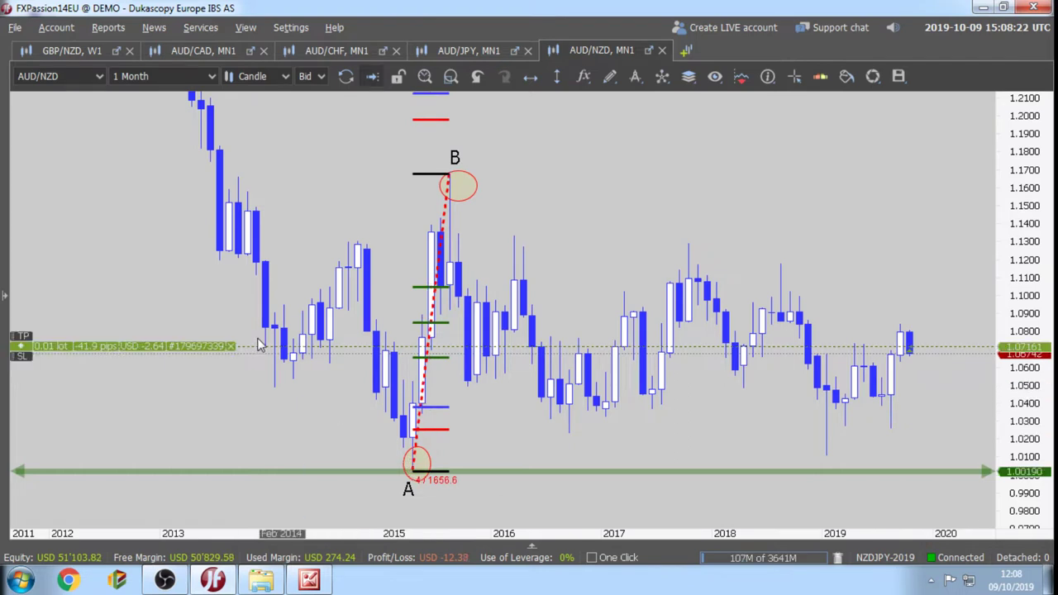
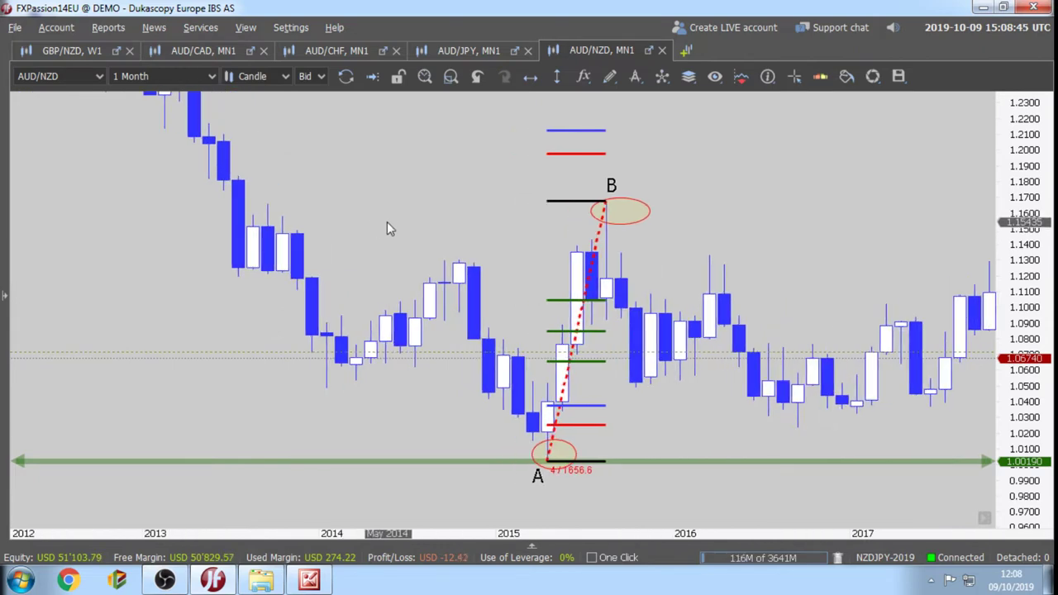
Add a text label "C" below the candles that fall after point B in late 2015, at about 1.04.
{"action": "left_click_drag", "start_coordinate": [413, 220], "coordinate": [781, 209]}
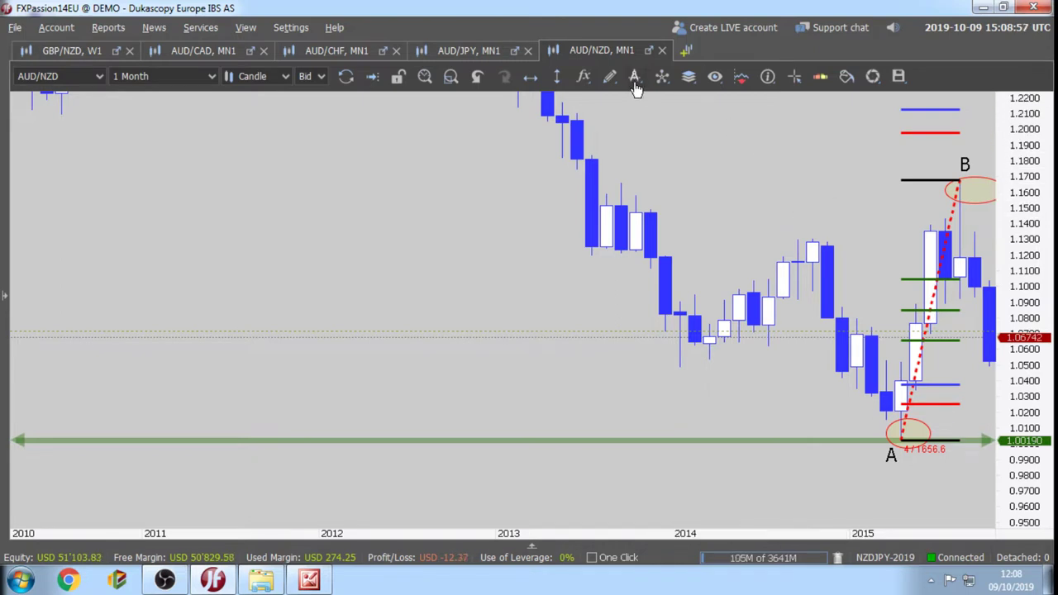
{"action": "left_click", "coordinate": [610, 77]}
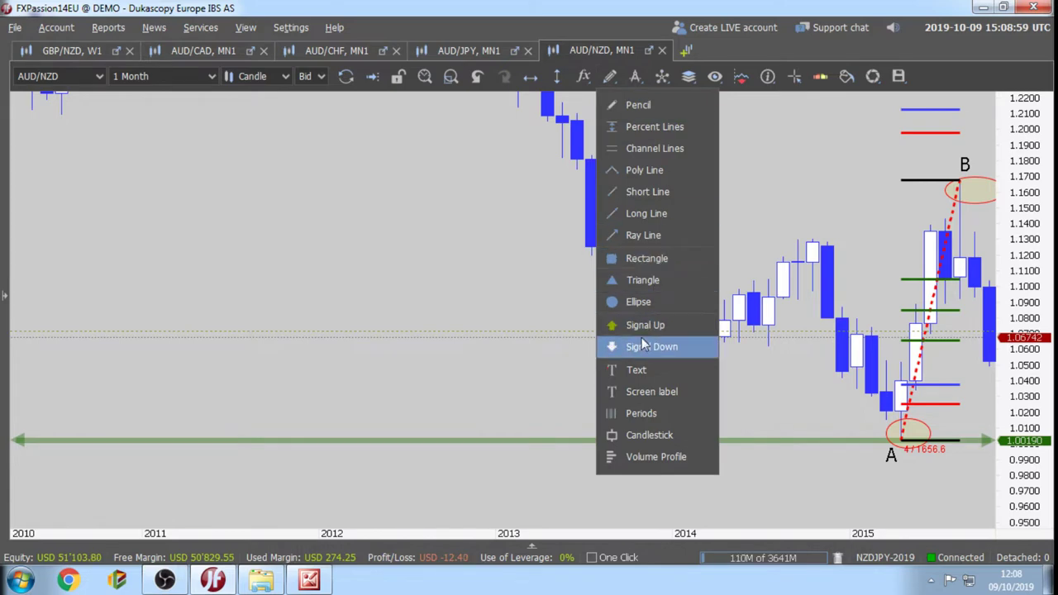
{"action": "left_click", "coordinate": [637, 366]}
{"action": "left_click", "coordinate": [987, 382]}
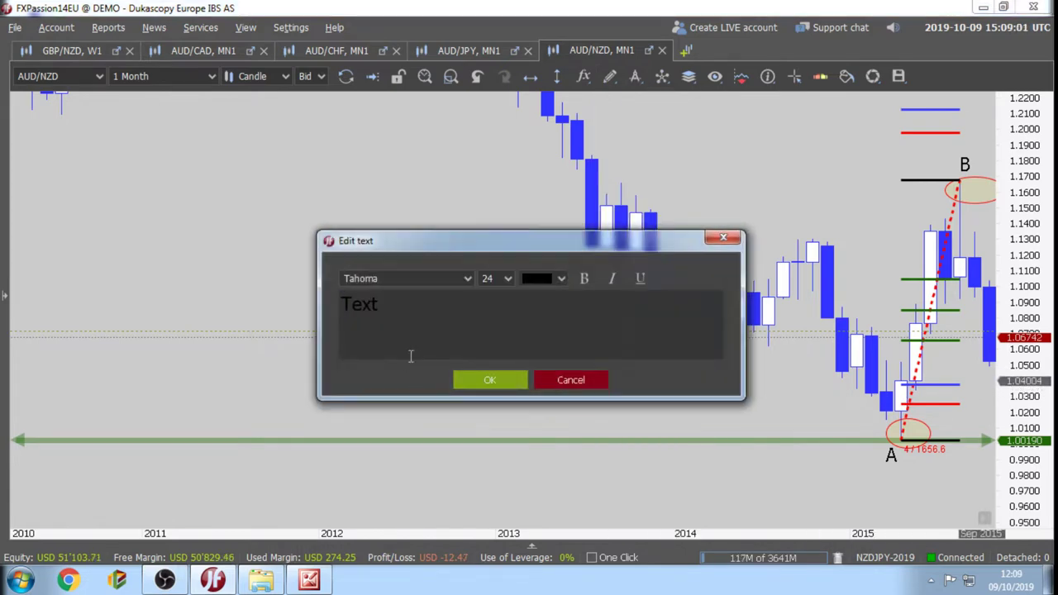
{"action": "type", "text": "C"}
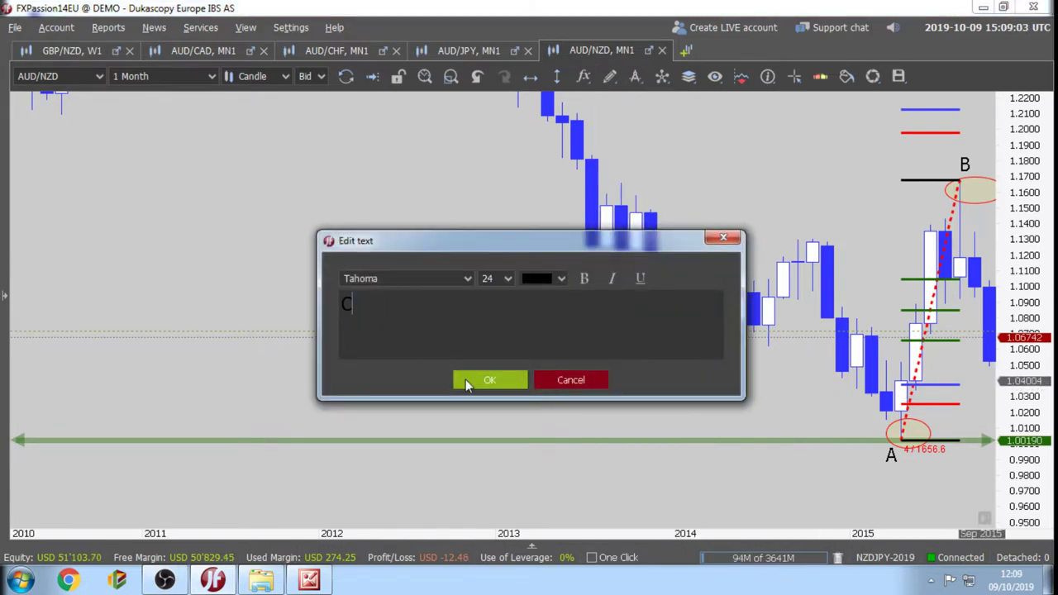
{"action": "left_click", "coordinate": [474, 381]}
{"action": "mouse_move", "coordinate": [979, 383]}
{"action": "left_mouse_down"}
{"action": "mouse_move", "coordinate": [982, 395]}
{"action": "mouse_move", "coordinate": [973, 395]}
{"action": "left_mouse_up"}
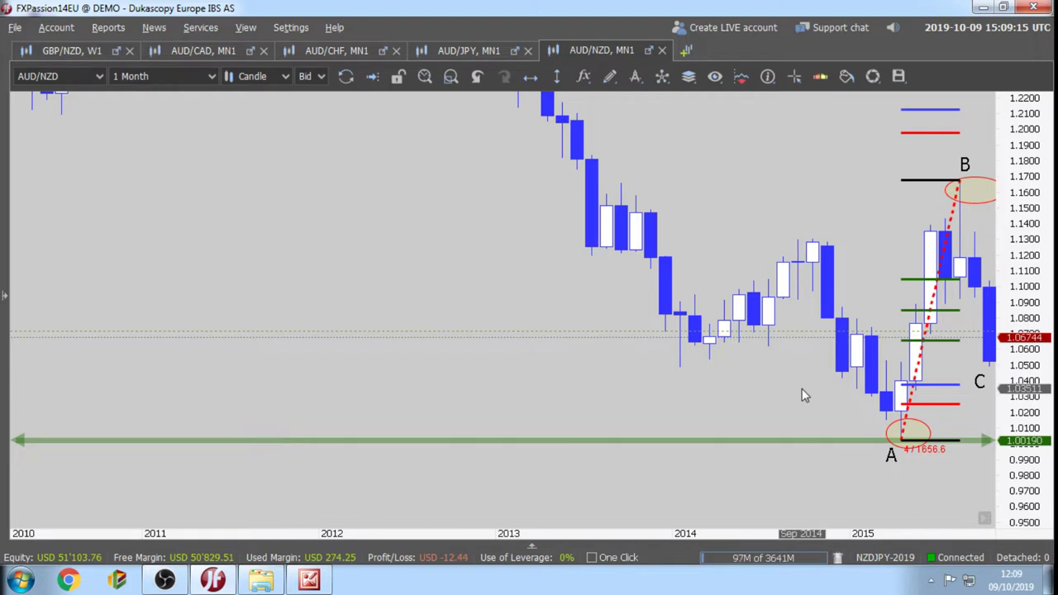
Move the C label to just below the long-wicked low near the start of 2019.
{"action": "left_click_drag", "start_coordinate": [802, 388], "coordinate": [805, 399]}
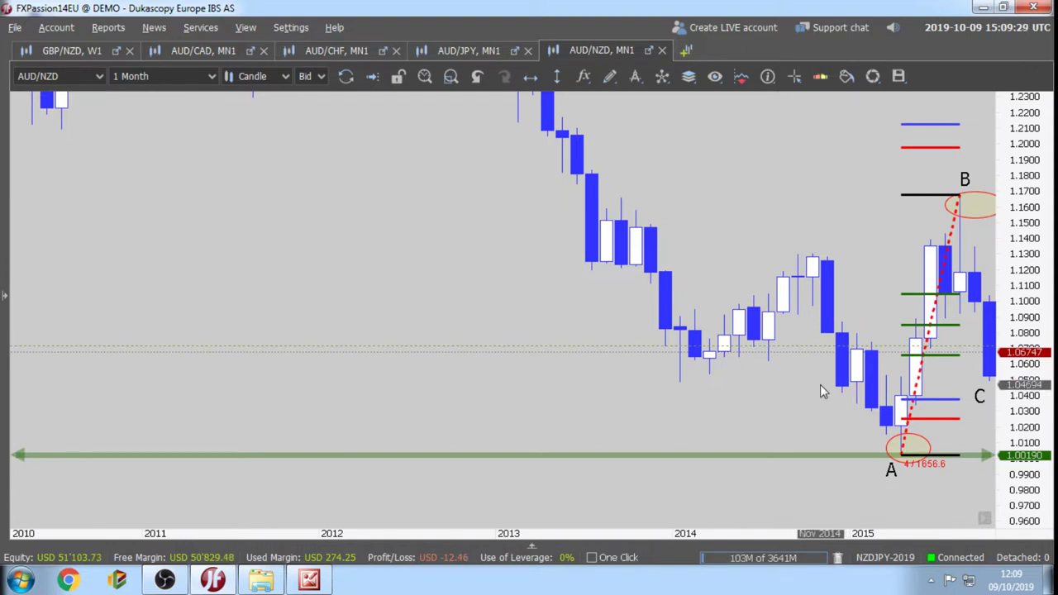
{"action": "left_click_drag", "start_coordinate": [820, 389], "coordinate": [164, 395]}
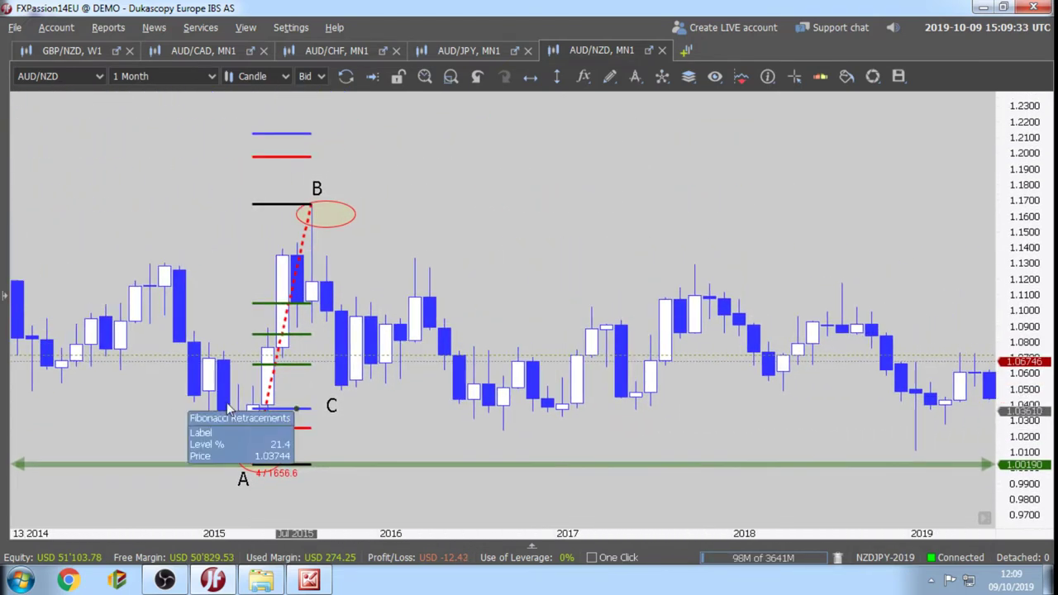
{"action": "scroll", "coordinate": [749, 432], "scroll_direction": "down", "scroll_amount": 4}
{"action": "scroll", "coordinate": [760, 428], "scroll_direction": "down", "scroll_amount": 2}
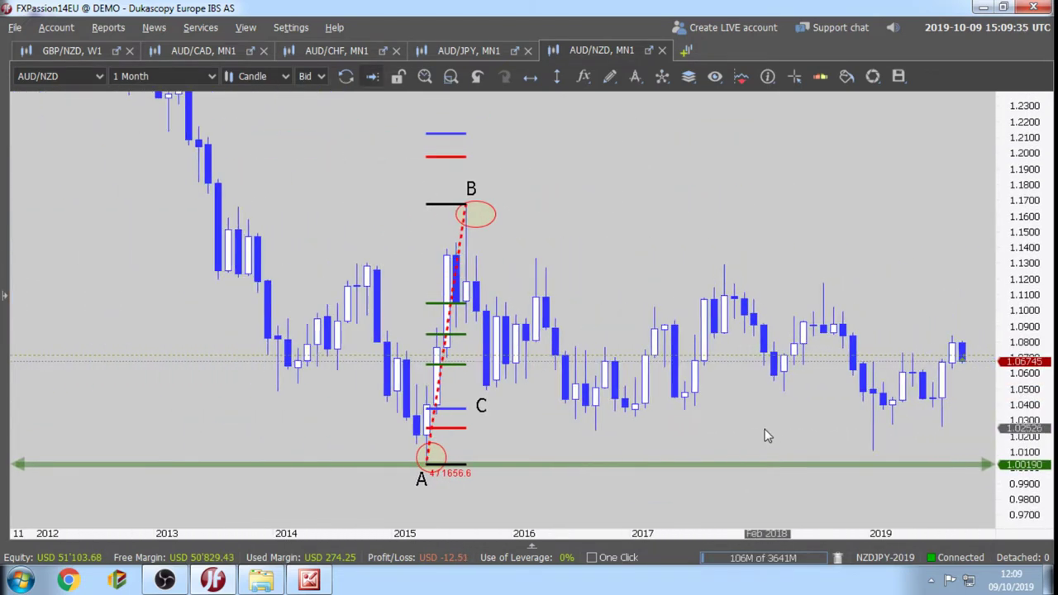
{"action": "left_click_drag", "start_coordinate": [783, 420], "coordinate": [645, 420]}
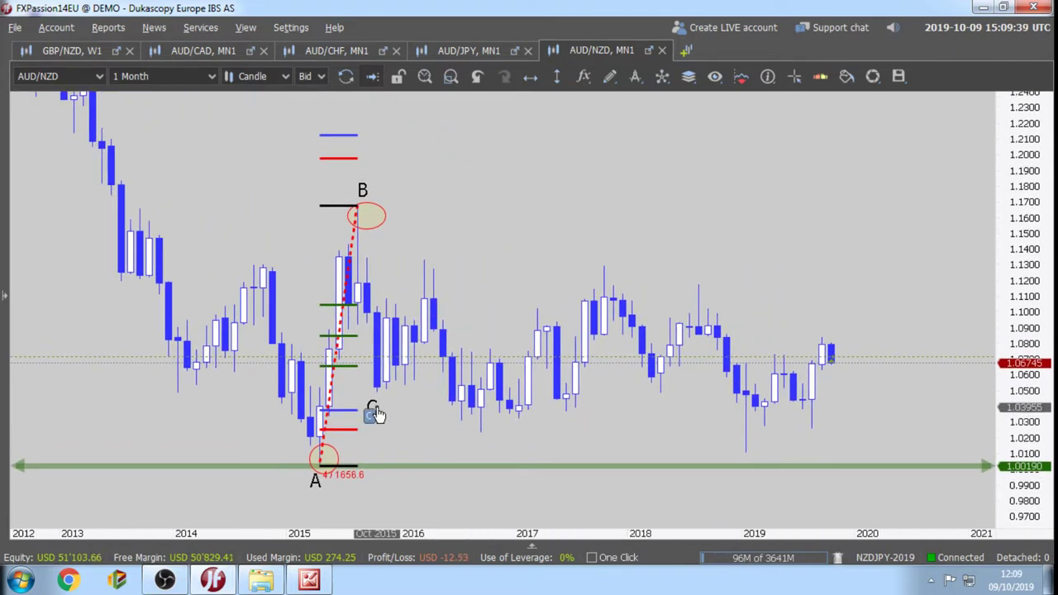
{"action": "left_click_drag", "start_coordinate": [376, 407], "coordinate": [751, 463]}
Draw a poly line from the point A low up to the point B high and down to the point C low.
{"action": "left_click", "coordinate": [609, 76]}
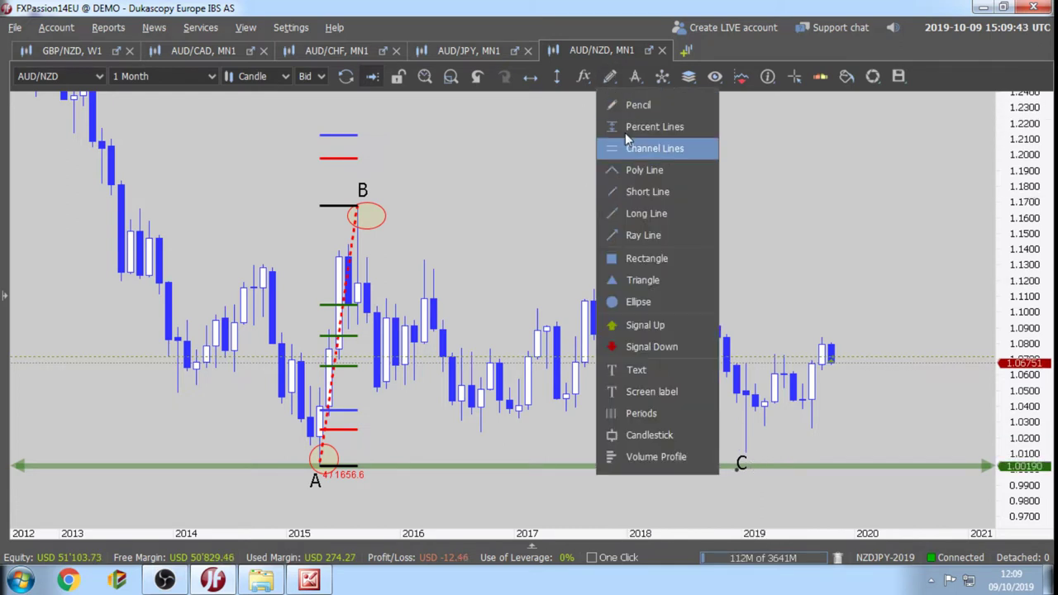
{"action": "left_click", "coordinate": [632, 170]}
{"action": "left_click", "coordinate": [321, 465]}
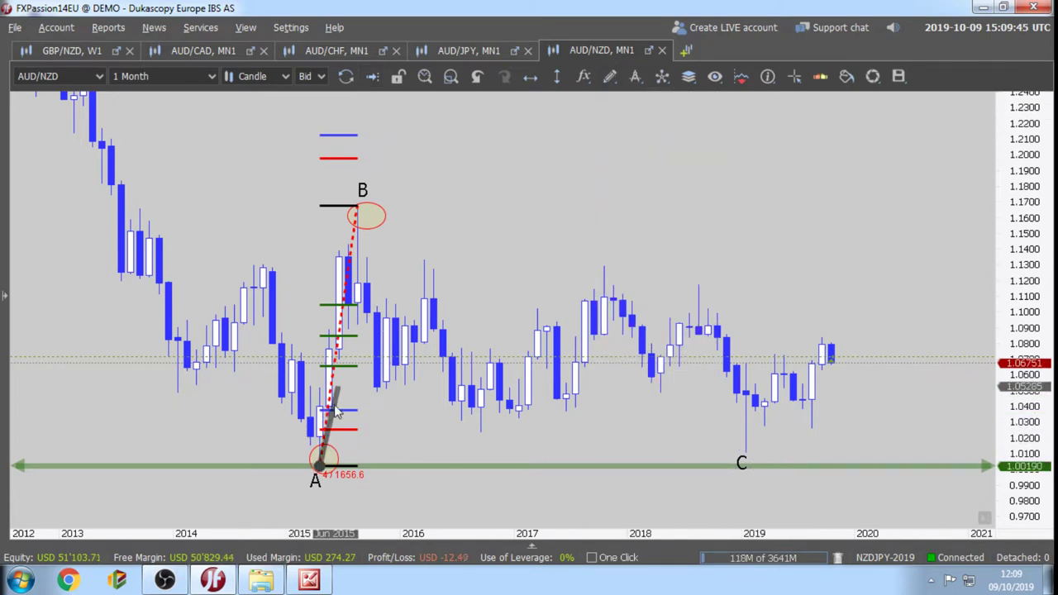
{"action": "left_click", "coordinate": [357, 205]}
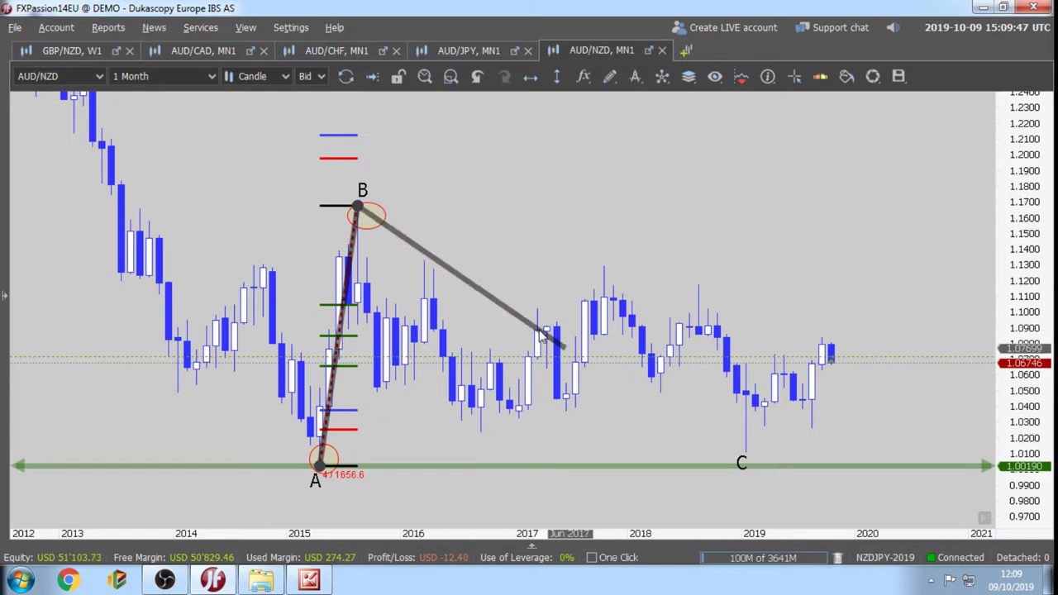
{"action": "double_click", "coordinate": [746, 449]}
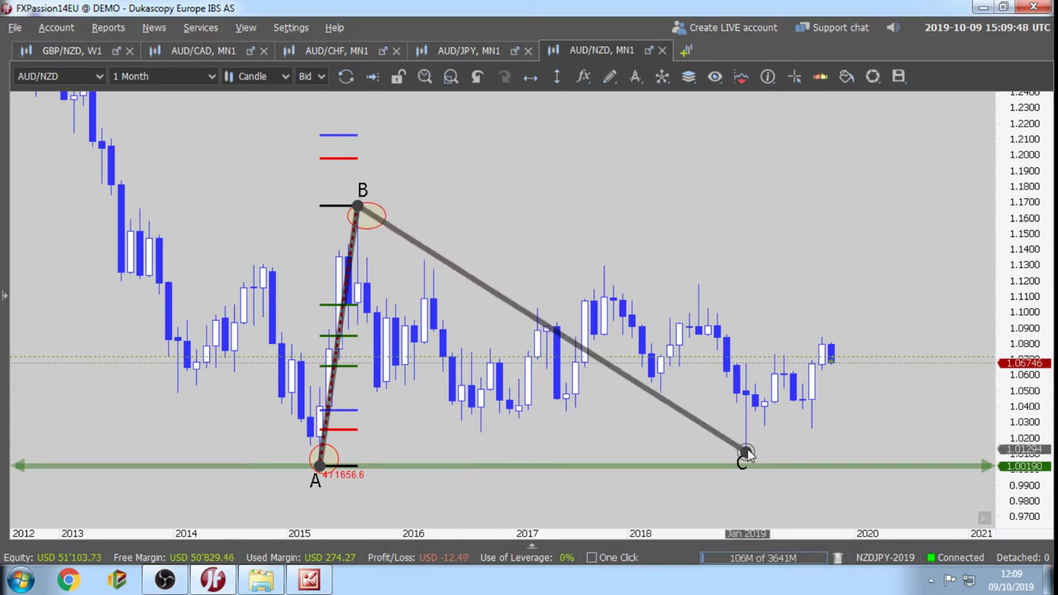
Set the foreground color of the A-B-C poly line to orange and its foreground transparency to 30%.
{"action": "right_click", "coordinate": [673, 403]}
{"action": "mouse_move", "coordinate": [805, 300]}
{"action": "left_click", "coordinate": [882, 395]}
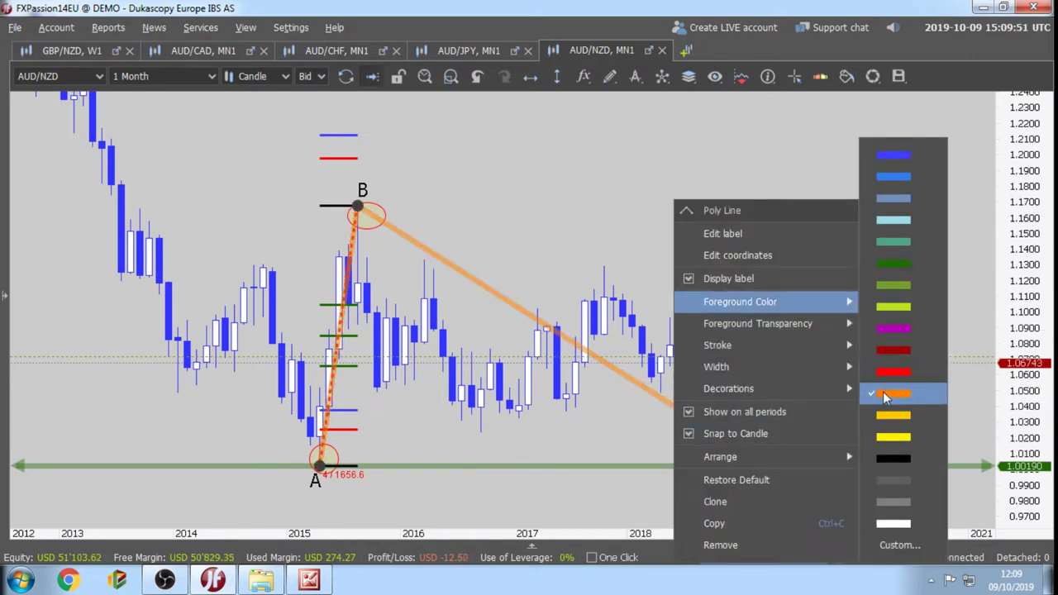
{"action": "mouse_move", "coordinate": [793, 323]}
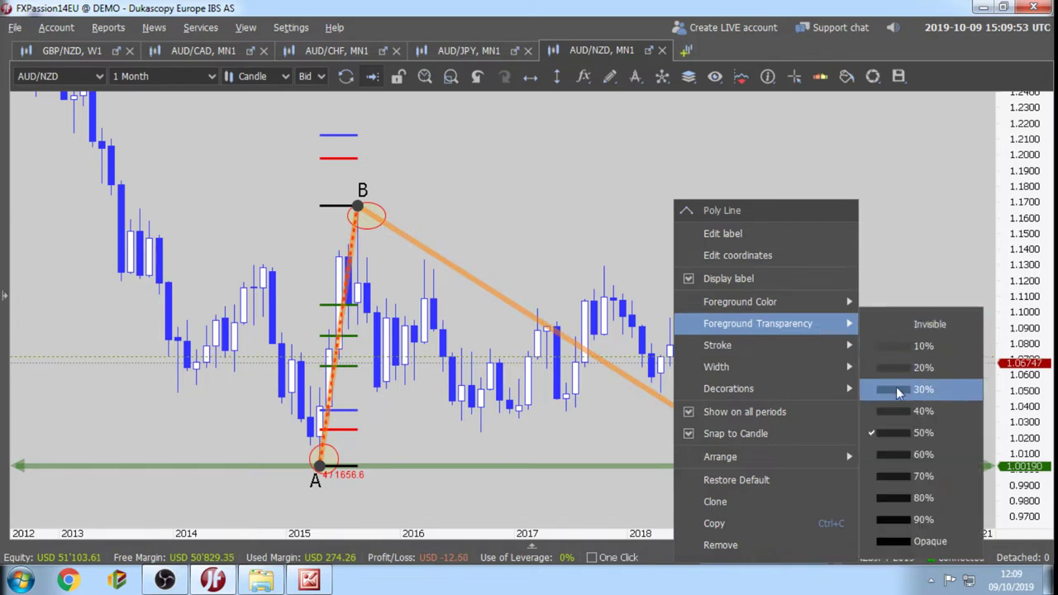
{"action": "left_click", "coordinate": [917, 389]}
{"action": "left_click", "coordinate": [576, 244]}
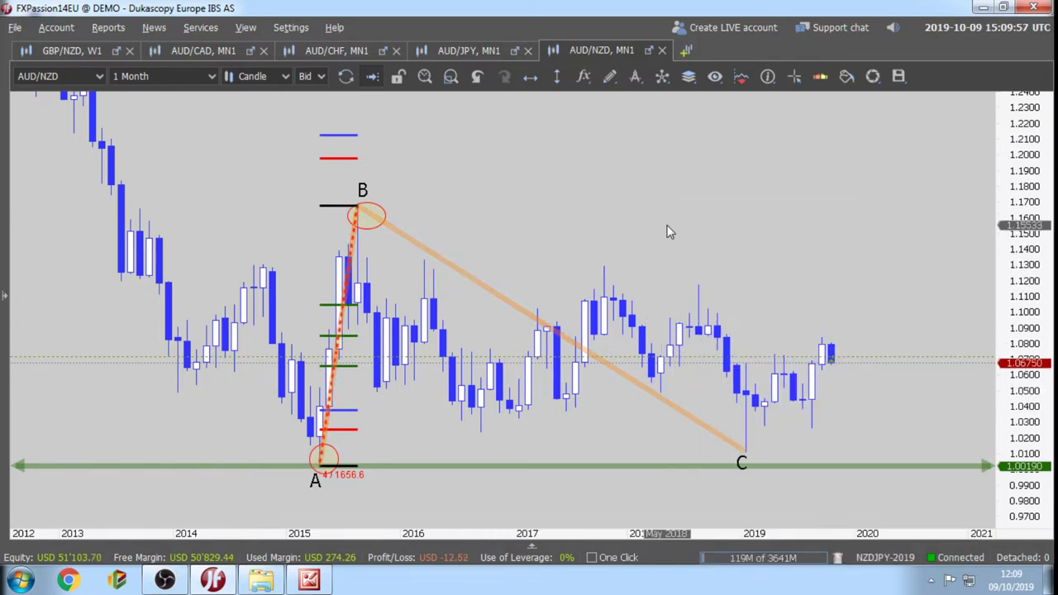
Draw an upward arrow with a poly line from about 1.02 to 1.13, and move it slightly further from the latest candles.
{"action": "left_click_drag", "start_coordinate": [627, 212], "coordinate": [600, 205]}
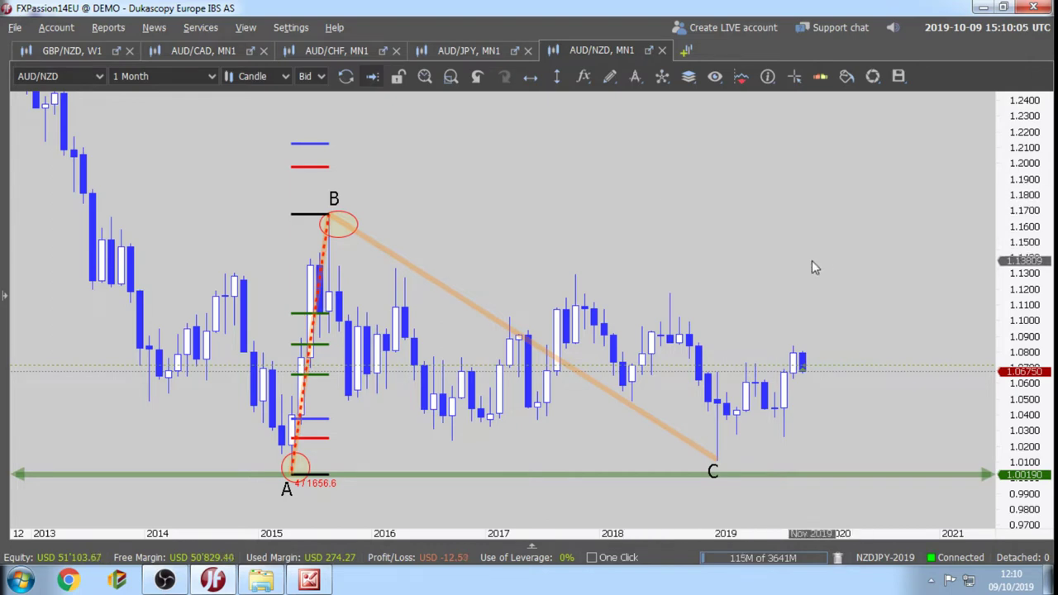
{"action": "left_click_drag", "start_coordinate": [812, 260], "coordinate": [797, 259]}
{"action": "left_click_drag", "start_coordinate": [709, 239], "coordinate": [692, 239]}
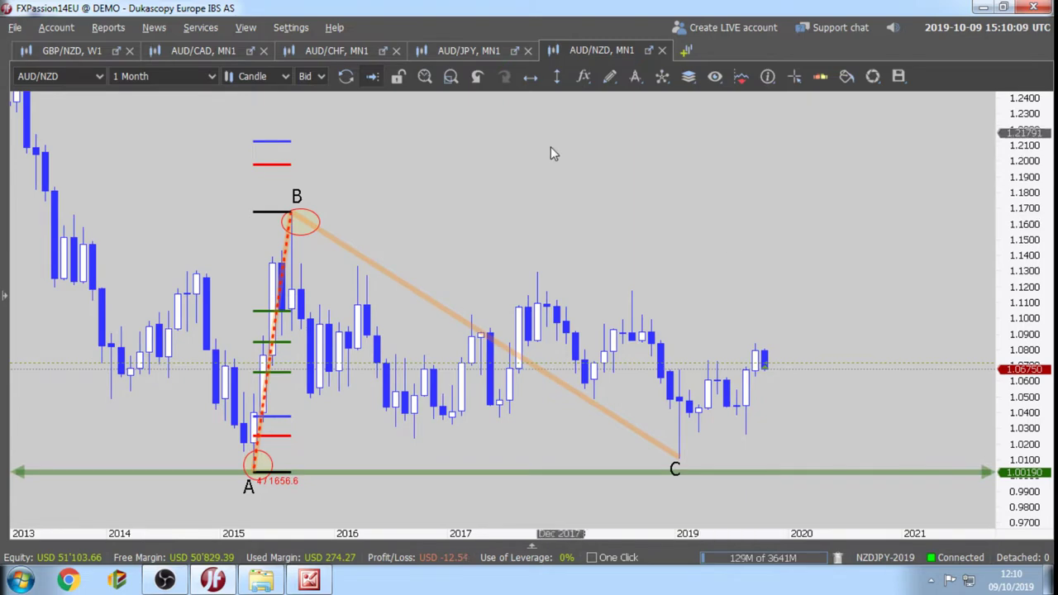
{"action": "left_click", "coordinate": [609, 76]}
{"action": "left_click", "coordinate": [637, 170]}
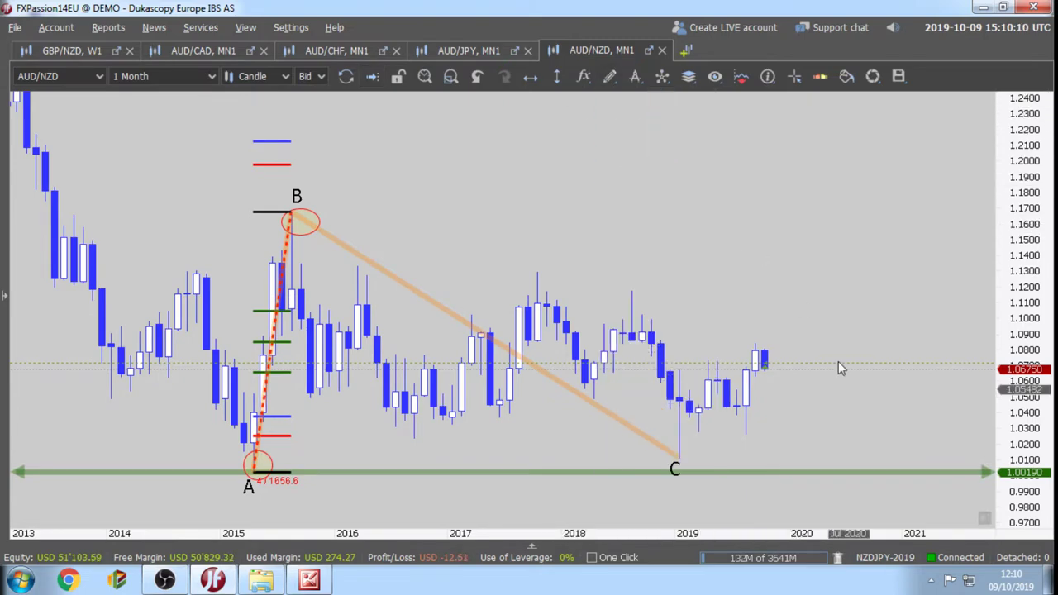
{"action": "left_click", "coordinate": [812, 436]}
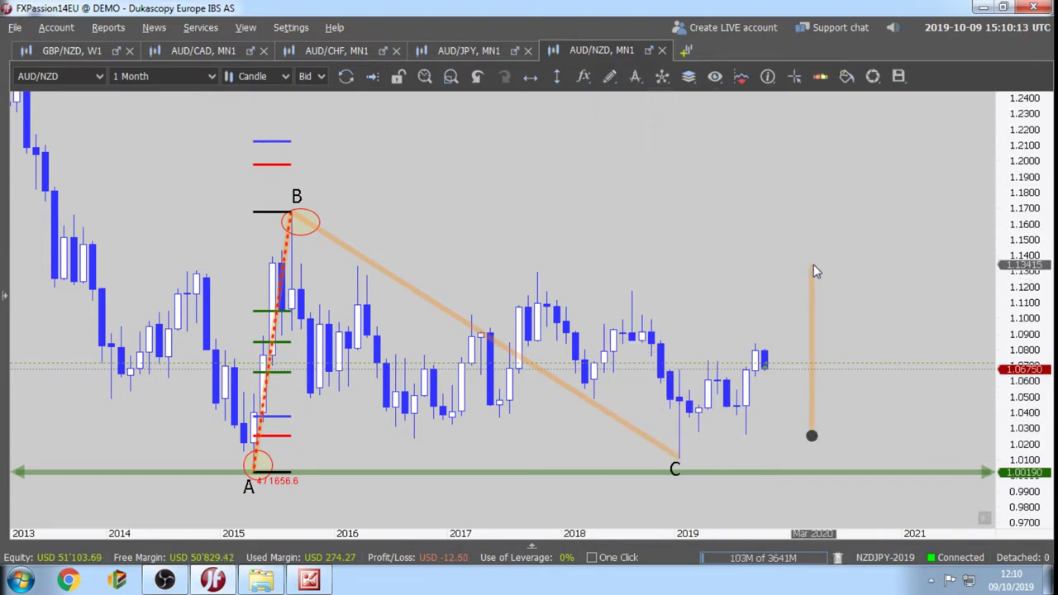
{"action": "left_click", "coordinate": [812, 266]}
{"action": "left_click", "coordinate": [840, 329]}
{"action": "left_click", "coordinate": [784, 327]}
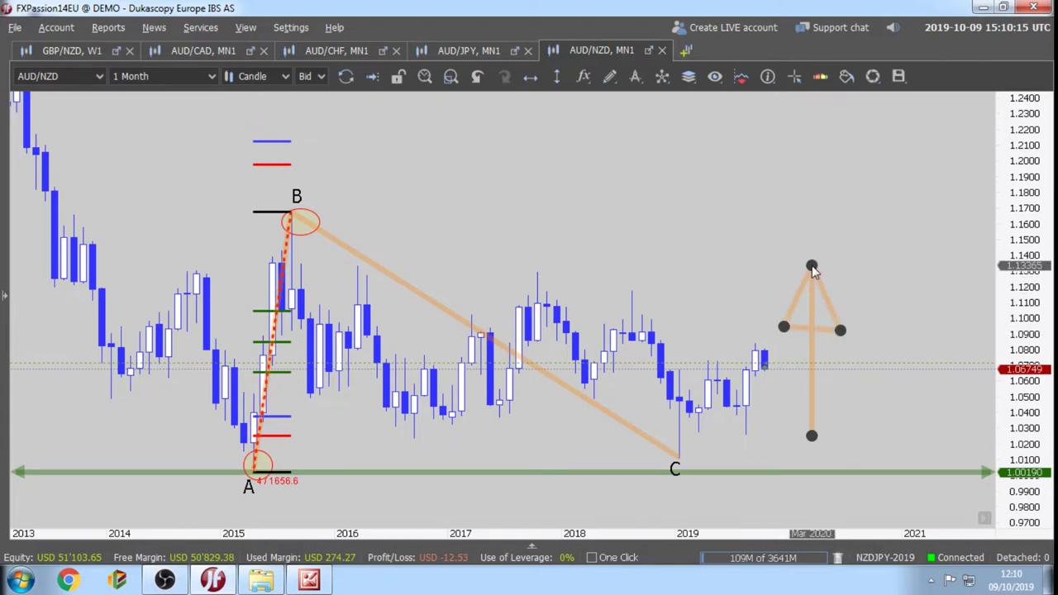
{"action": "double_click", "coordinate": [811, 266]}
{"action": "left_click_drag", "start_coordinate": [812, 436], "coordinate": [830, 413]}
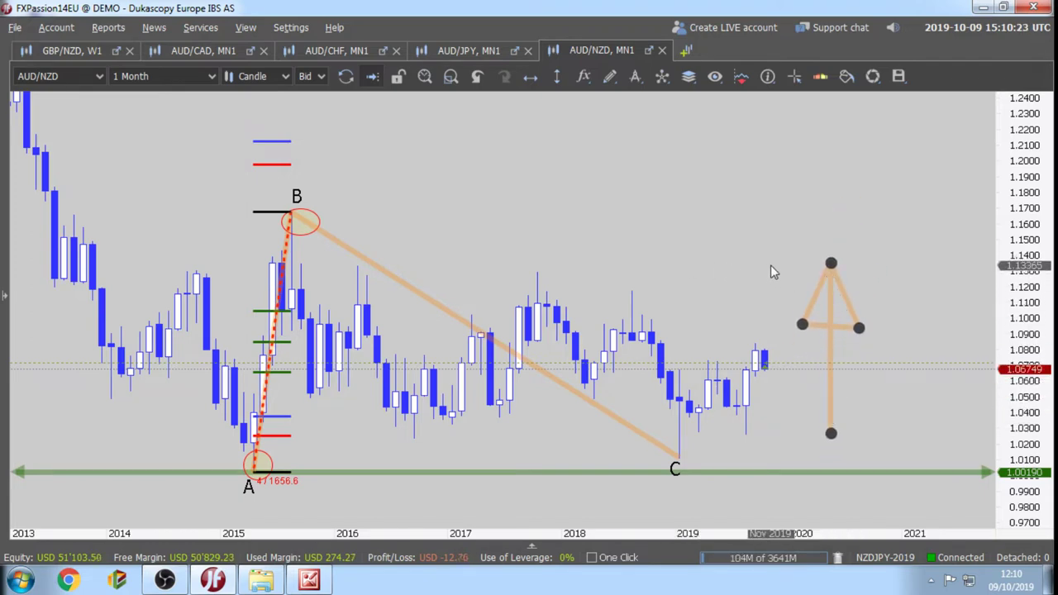
{"action": "left_click_drag", "start_coordinate": [831, 378], "coordinate": [852, 388]}
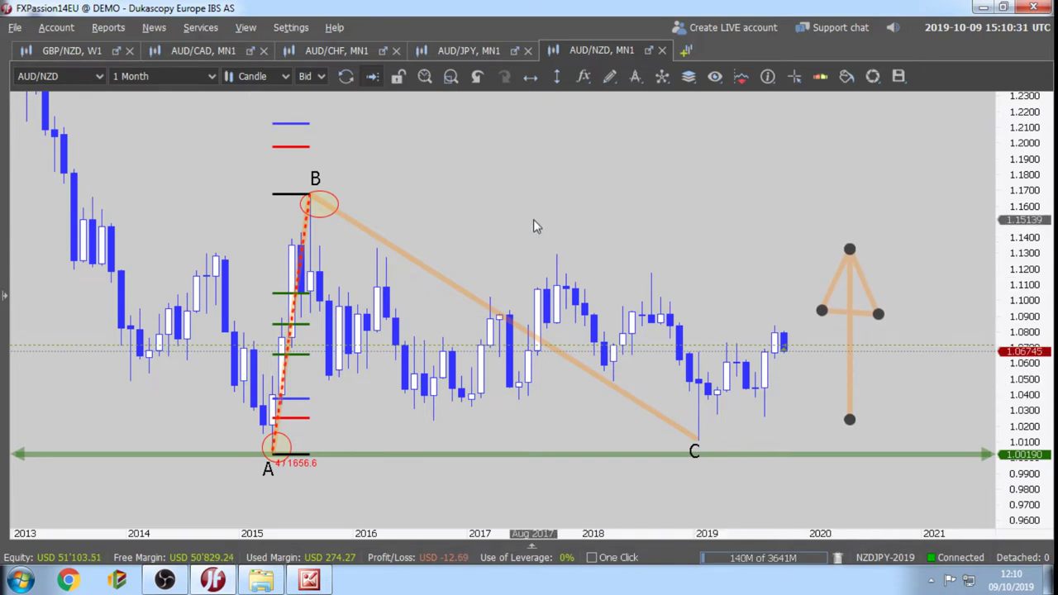
Draw a poly line from point C up to about 1.20 and back to the red extension level above B, ending in an arrowhead.
{"action": "left_click_drag", "start_coordinate": [533, 219], "coordinate": [503, 229]}
{"action": "left_click_drag", "start_coordinate": [571, 236], "coordinate": [540, 233]}
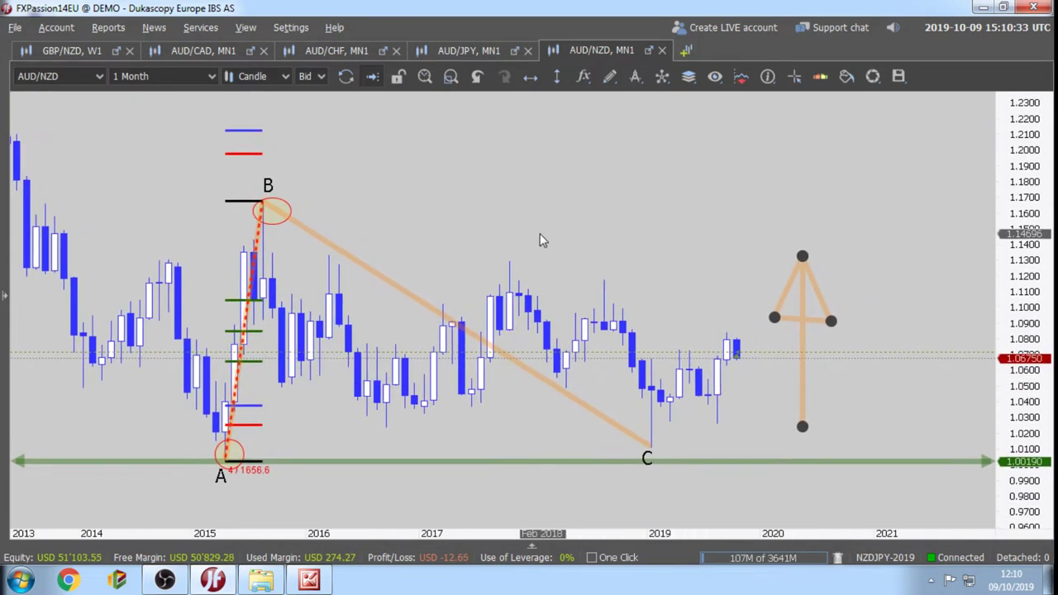
{"action": "left_click", "coordinate": [609, 78]}
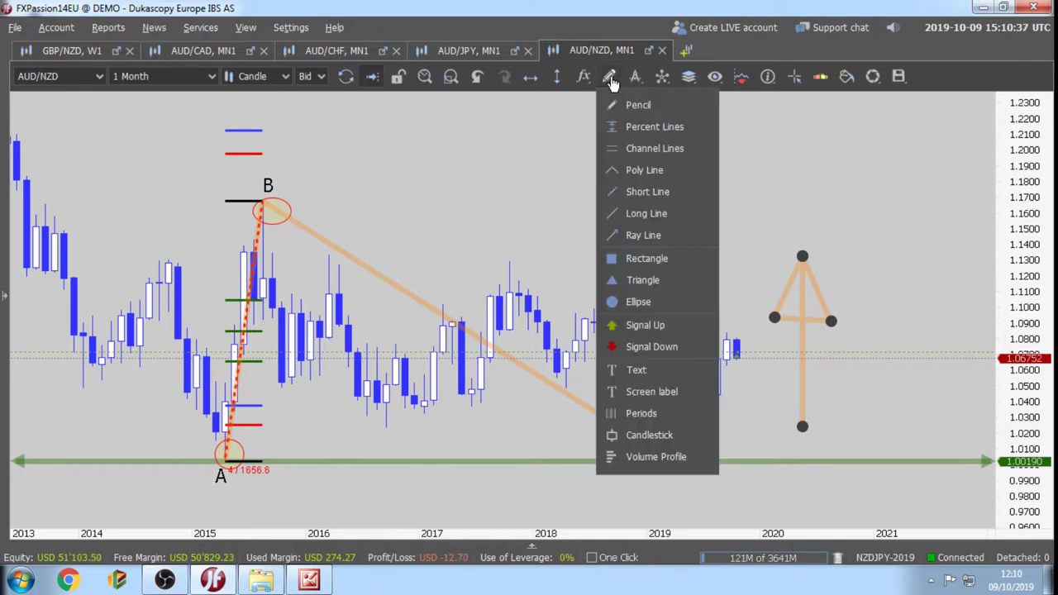
{"action": "left_click", "coordinate": [636, 171]}
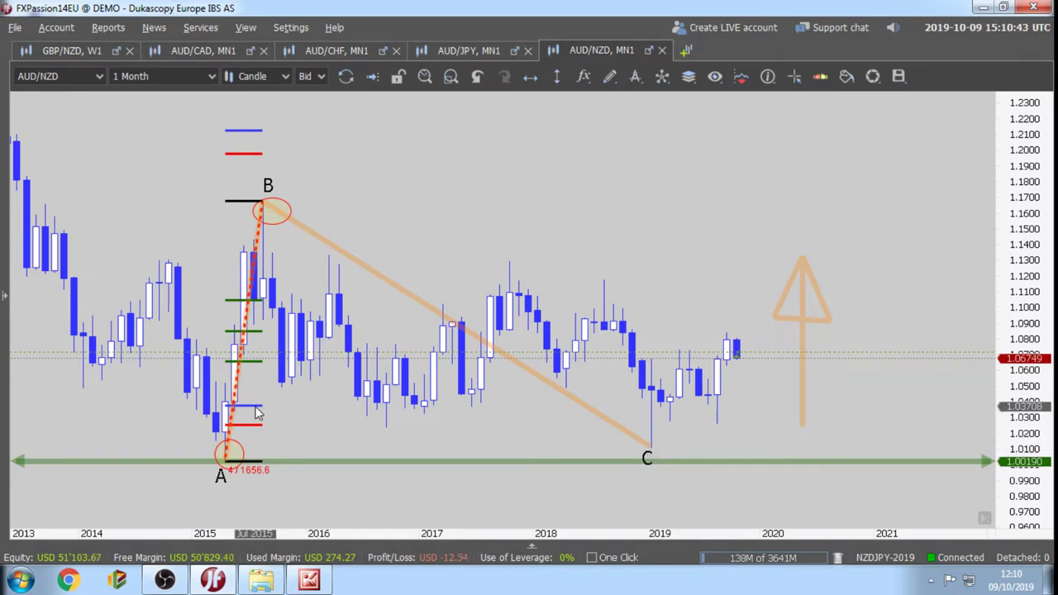
{"action": "left_click", "coordinate": [651, 444]}
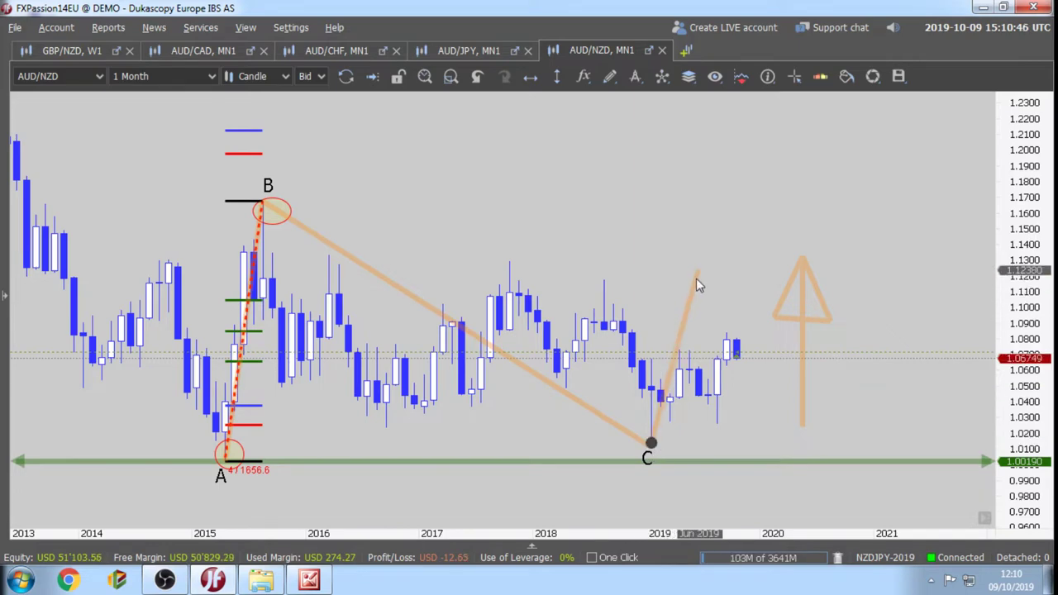
{"action": "left_click", "coordinate": [736, 156]}
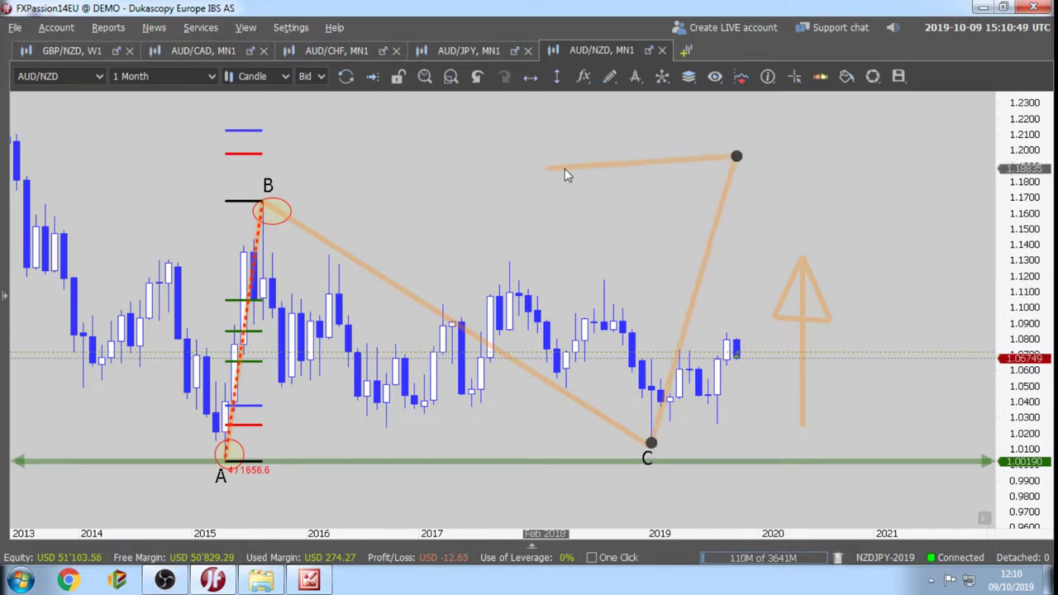
{"action": "left_click", "coordinate": [300, 152]}
{"action": "left_click", "coordinate": [367, 135]}
{"action": "left_click", "coordinate": [358, 171]}
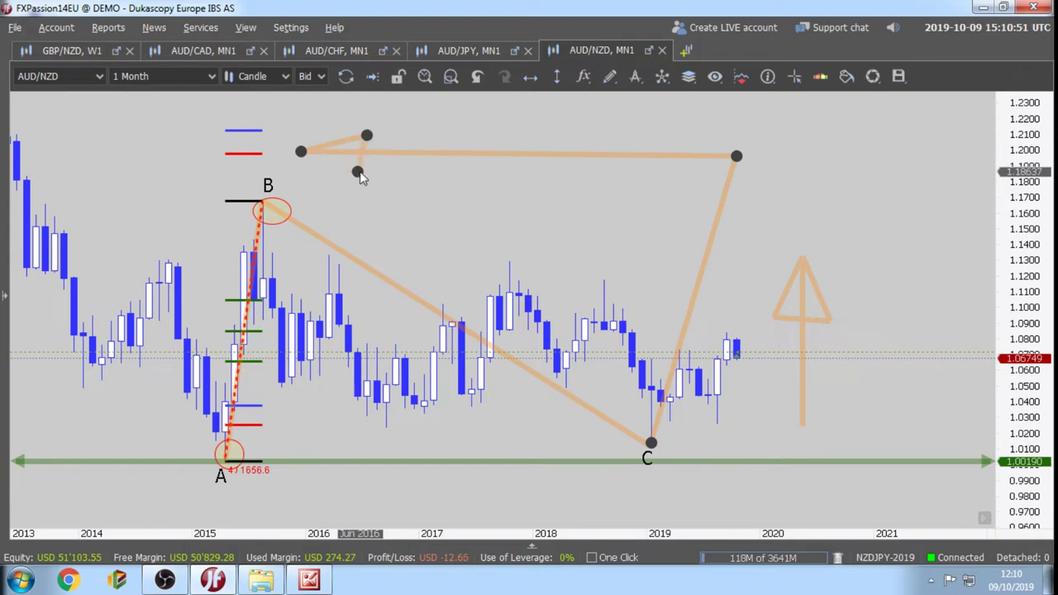
{"action": "double_click", "coordinate": [303, 155]}
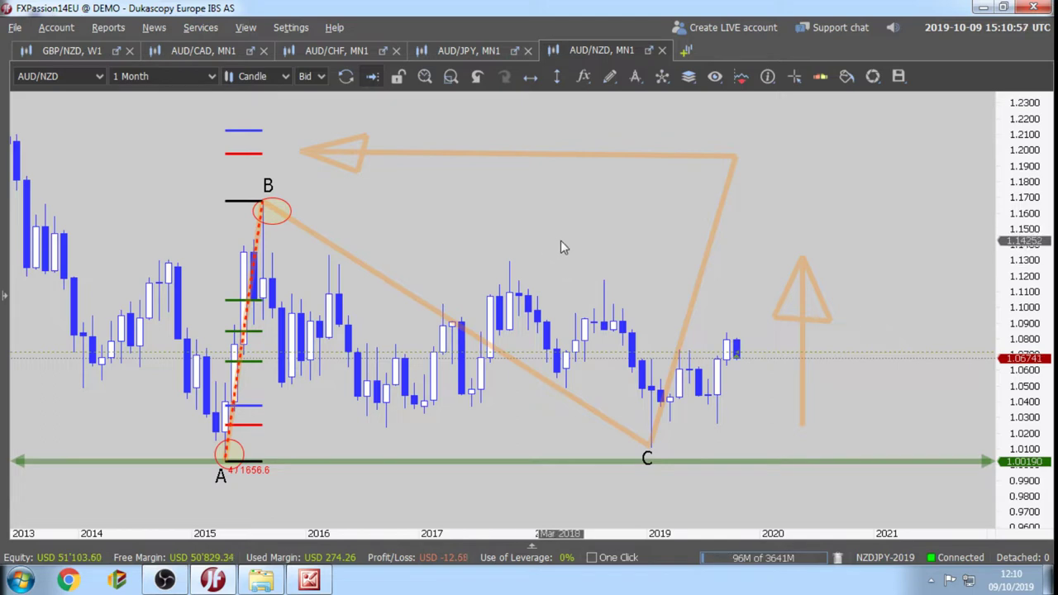
Add a horizontal price marker at about 0.983, just below the green level through point A.
{"action": "left_click_drag", "start_coordinate": [561, 241], "coordinate": [571, 241]}
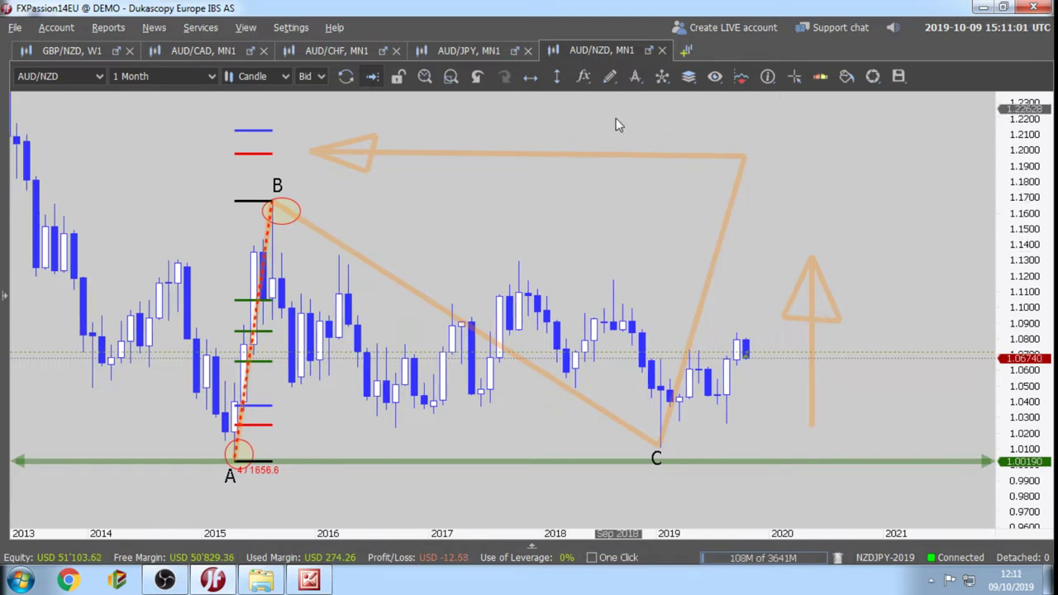
{"action": "left_click", "coordinate": [583, 78]}
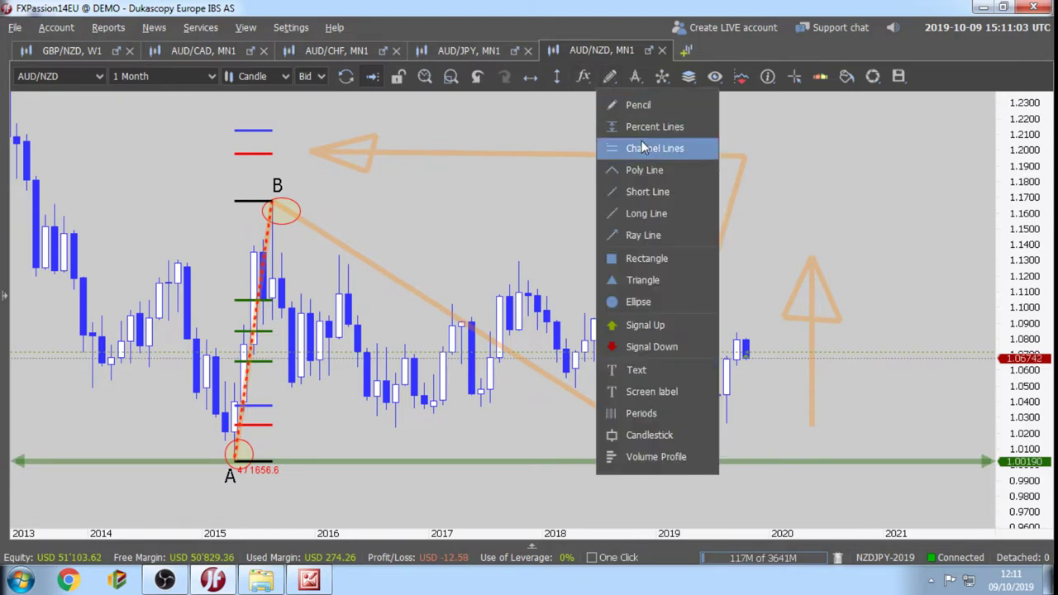
{"action": "left_click", "coordinate": [522, 483]}
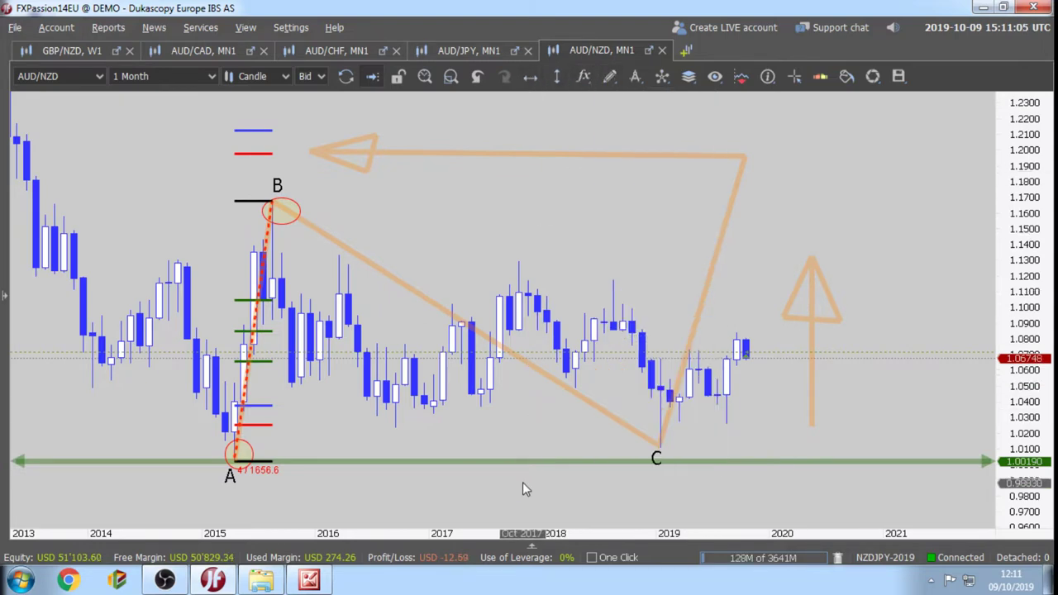
{"action": "left_click", "coordinate": [591, 489]}
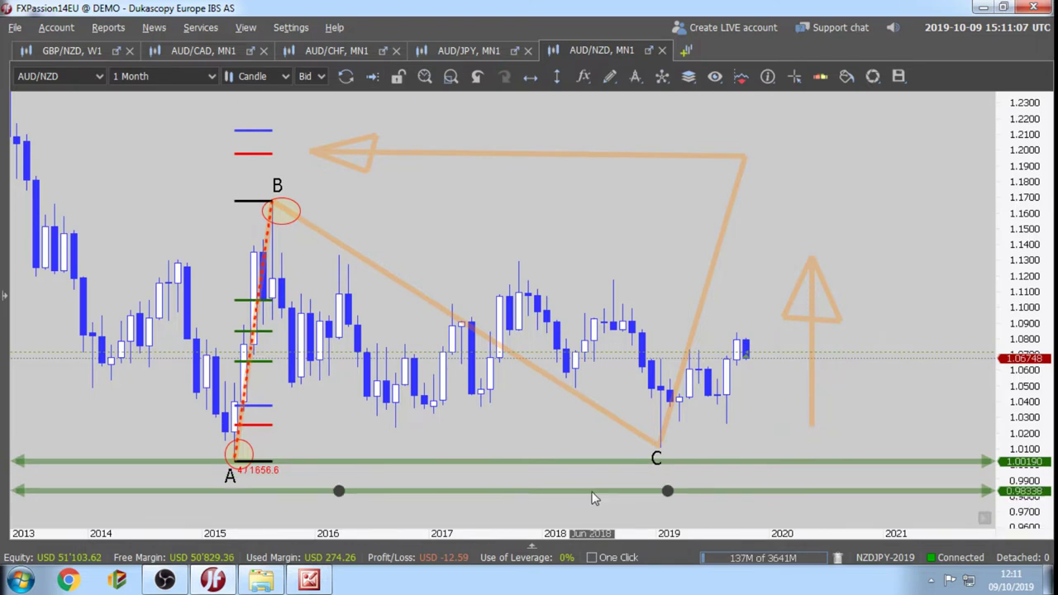
Set the lower price marker's foreground color to red and position it at 0.98288.
{"action": "right_click", "coordinate": [590, 489]}
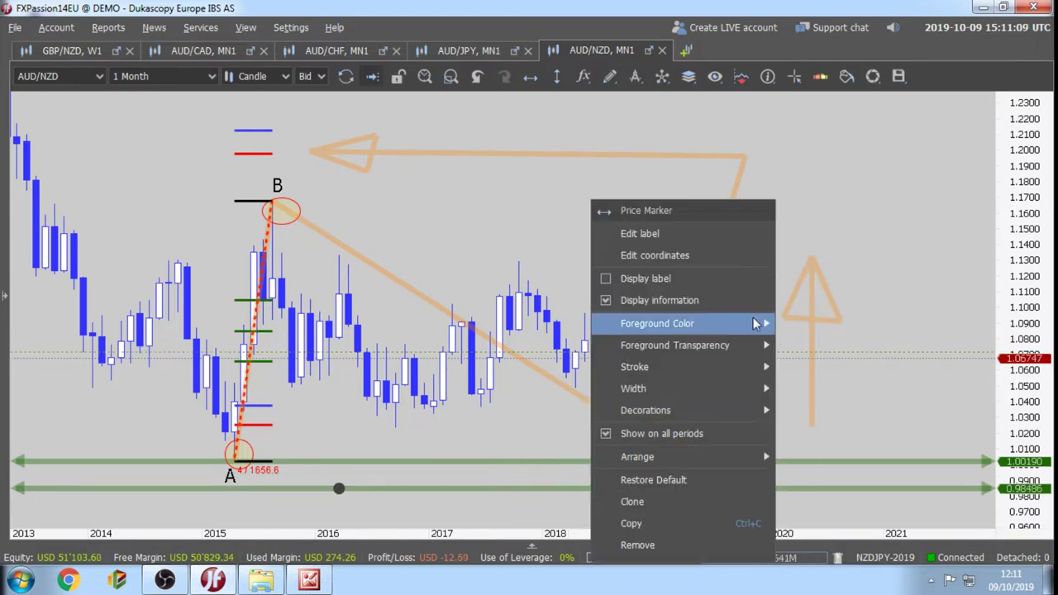
{"action": "mouse_move", "coordinate": [752, 323]}
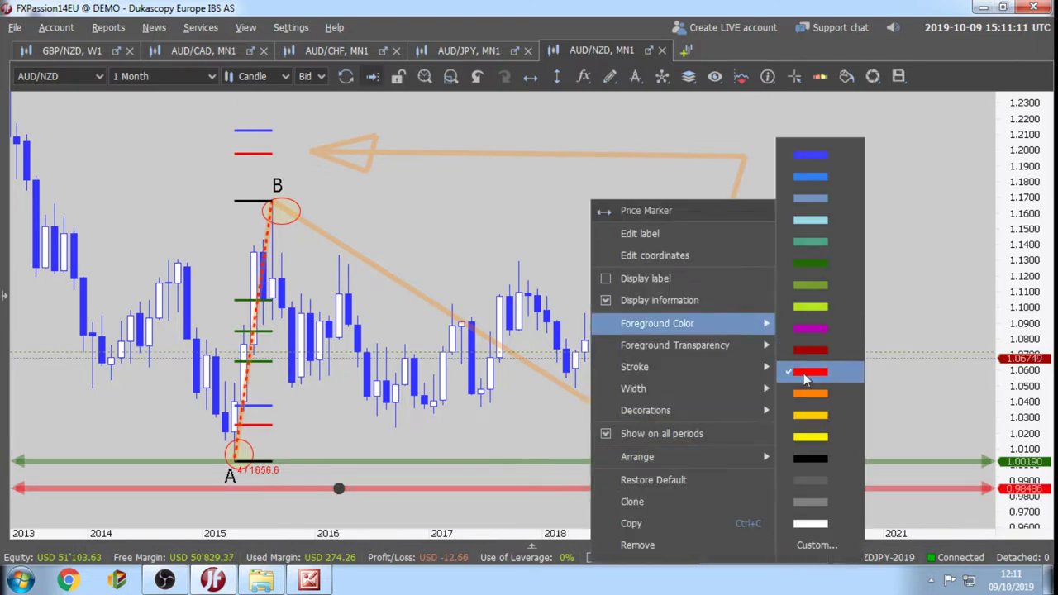
{"action": "left_click", "coordinate": [453, 423]}
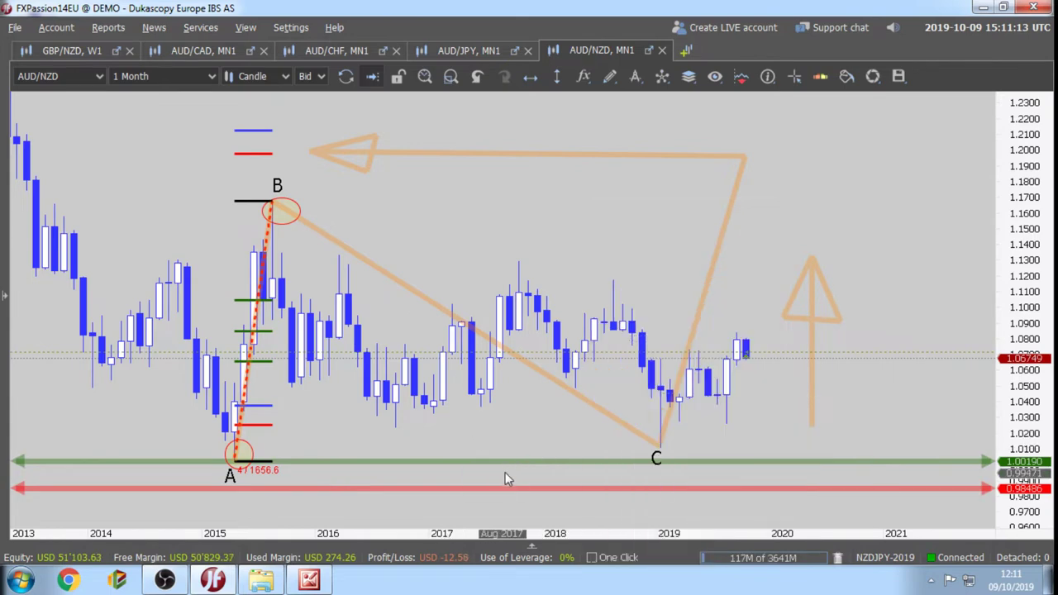
{"action": "mouse_move", "coordinate": [501, 489]}
{"action": "left_mouse_down"}
{"action": "mouse_move", "coordinate": [496, 496]}
{"action": "mouse_move", "coordinate": [510, 492]}
{"action": "left_mouse_up"}
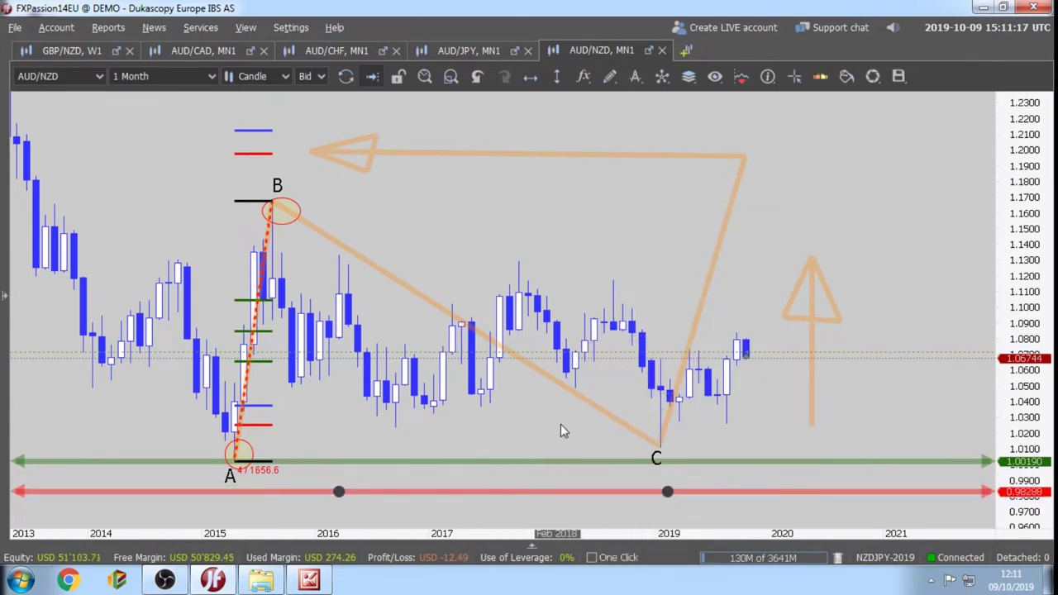
Draw a rectangle beside the latest candle from the current price down to just below the red level, at about 0.981.
{"action": "left_click_drag", "start_coordinate": [581, 213], "coordinate": [576, 198]}
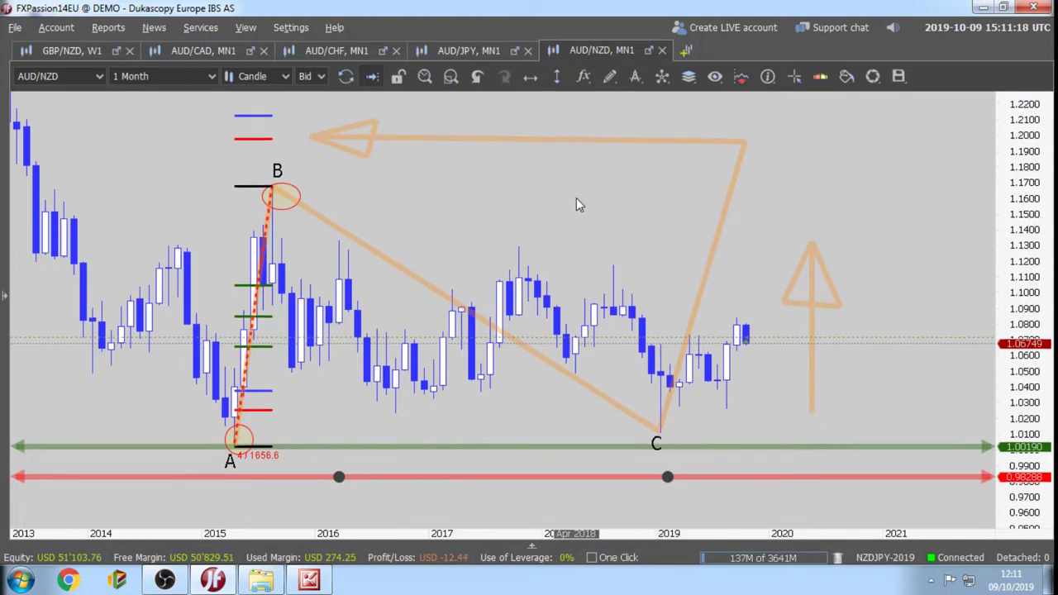
{"action": "left_click", "coordinate": [609, 76]}
{"action": "left_click", "coordinate": [641, 260]}
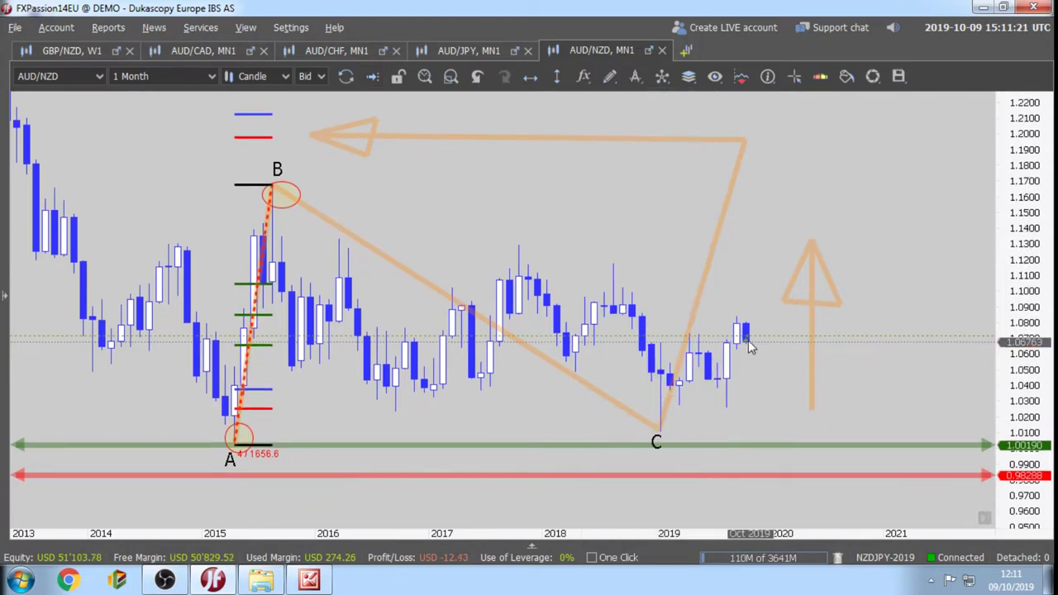
{"action": "left_click_drag", "start_coordinate": [753, 344], "coordinate": [802, 477]}
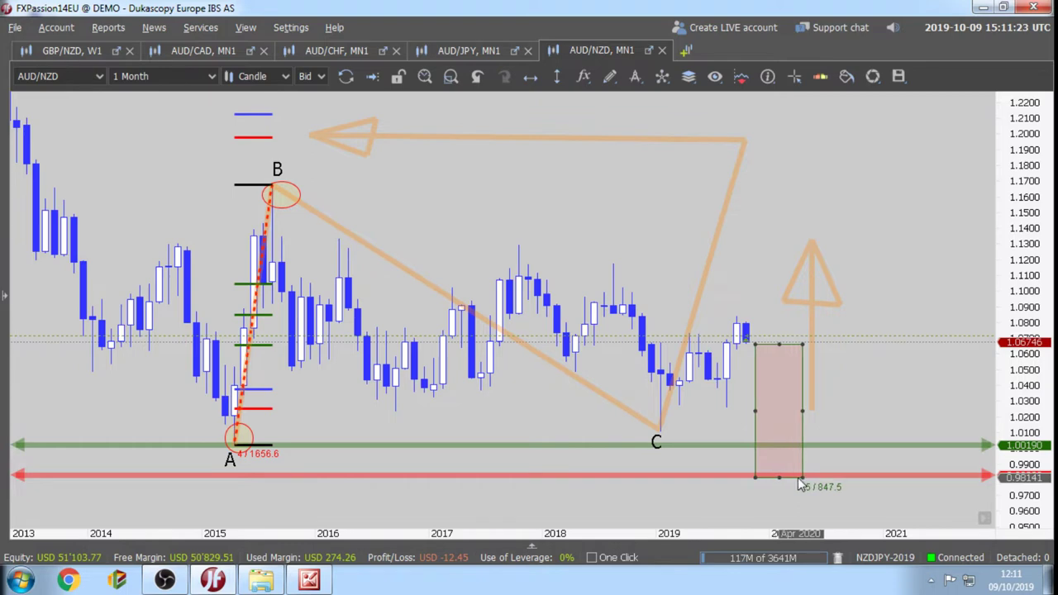
Clone the red rectangle and fit the copy above it, spanning from the current price up to about 1.20.
{"action": "right_click", "coordinate": [803, 420]}
{"action": "left_click", "coordinate": [847, 501]}
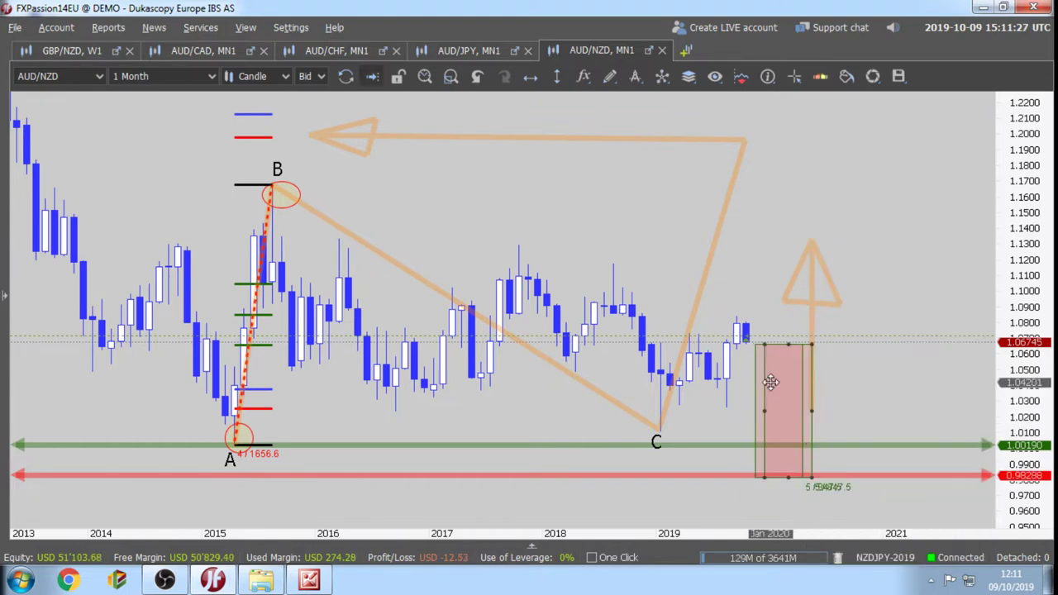
{"action": "mouse_move", "coordinate": [756, 281]}
{"action": "left_mouse_down"}
{"action": "mouse_move", "coordinate": [761, 227]}
{"action": "mouse_move", "coordinate": [756, 253]}
{"action": "mouse_move", "coordinate": [793, 177]}
{"action": "mouse_move", "coordinate": [794, 137]}
{"action": "left_mouse_up"}
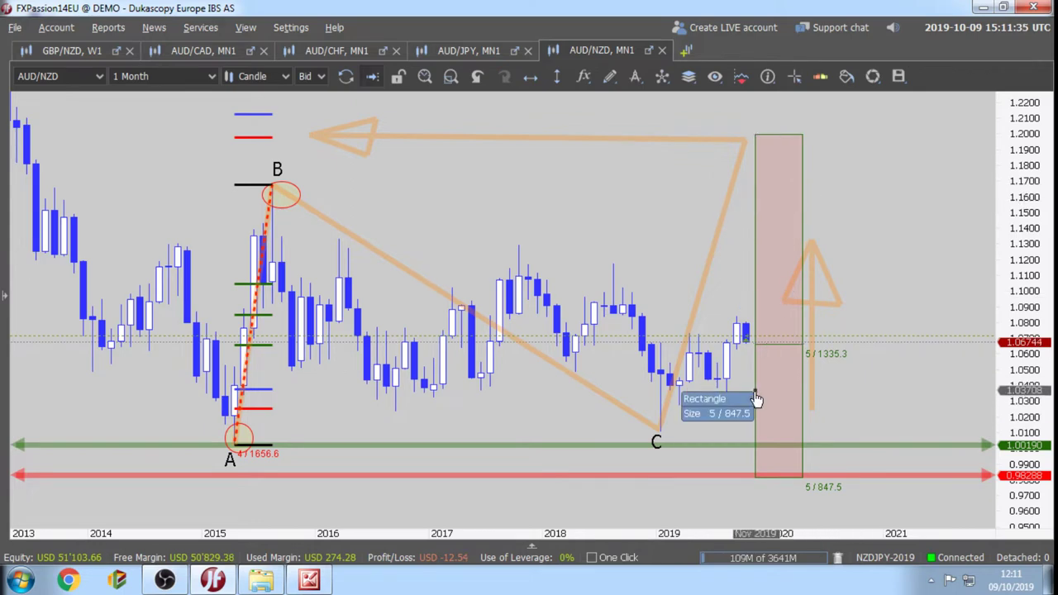
Set the background color of the upper rectangle to dark green.
{"action": "right_click", "coordinate": [759, 245]}
{"action": "mouse_move", "coordinate": [894, 286]}
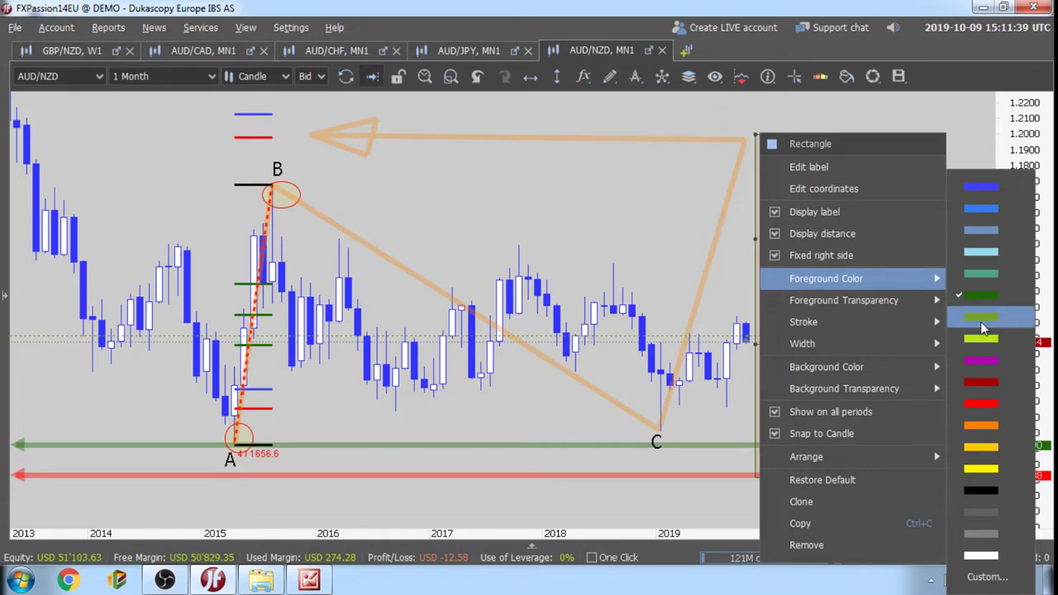
{"action": "mouse_move", "coordinate": [909, 366]}
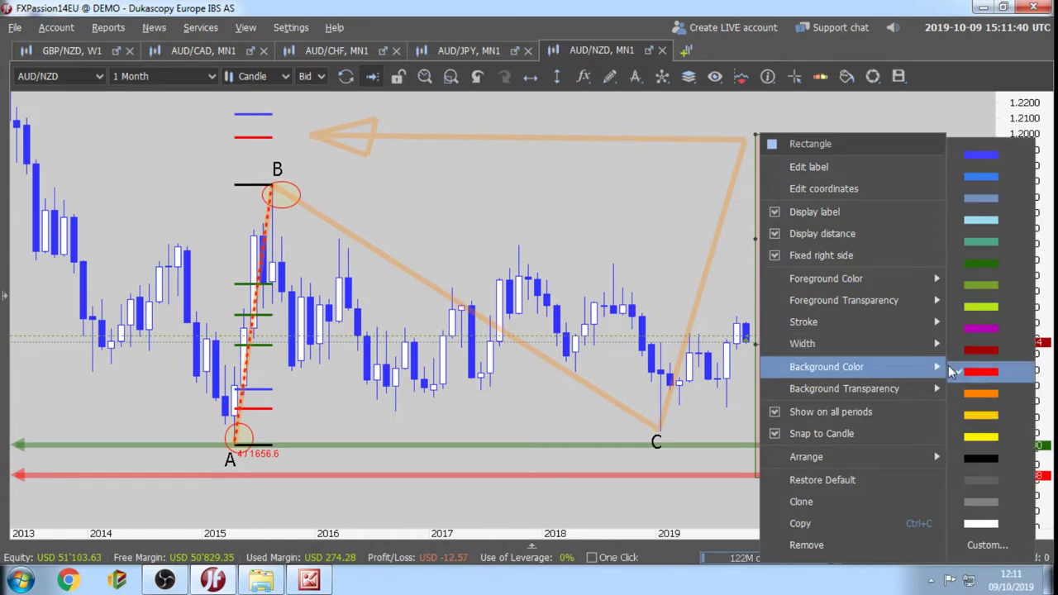
{"action": "left_click", "coordinate": [975, 268]}
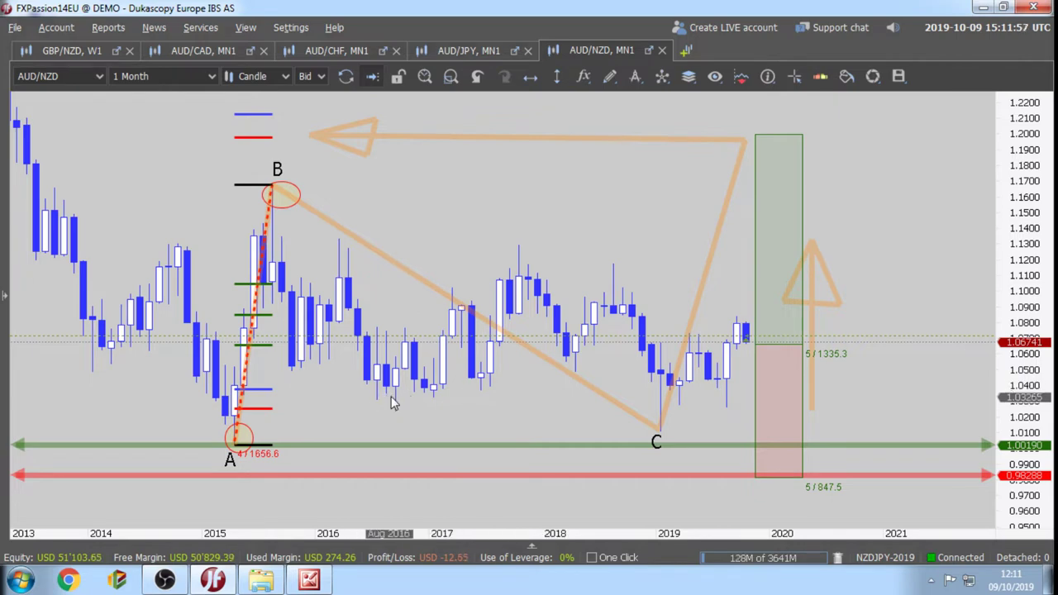
{"action": "left_click_drag", "start_coordinate": [461, 410], "coordinate": [486, 396]}
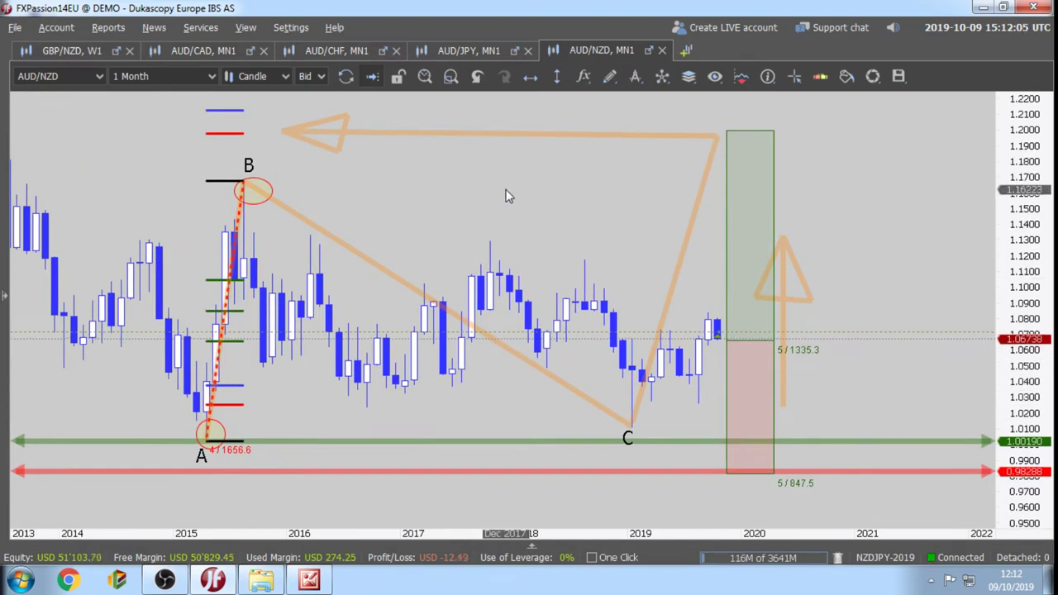
{"action": "left_click_drag", "start_coordinate": [509, 199], "coordinate": [514, 218]}
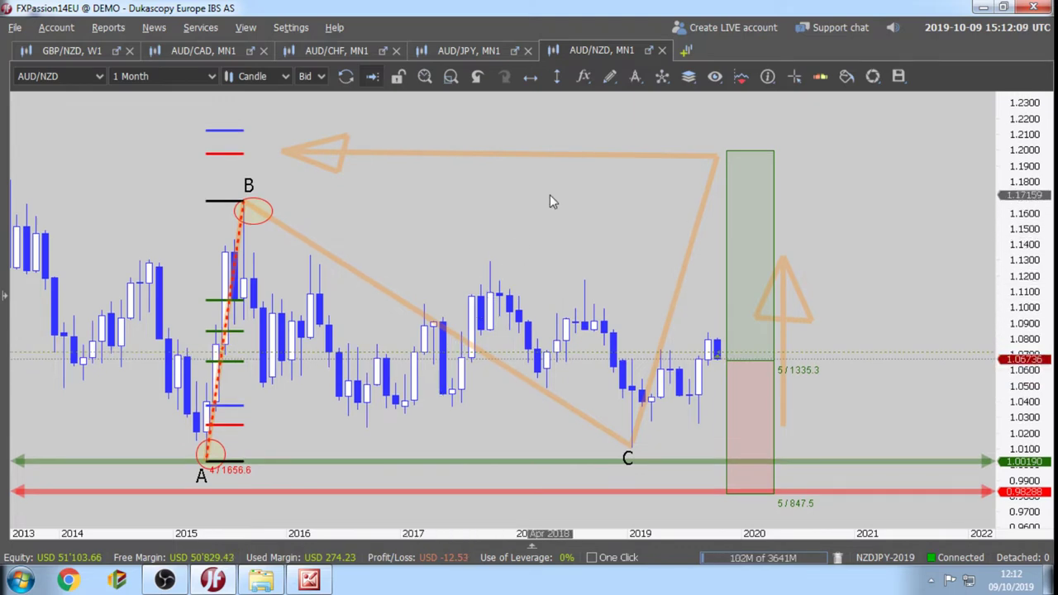
{"action": "left_click_drag", "start_coordinate": [547, 226], "coordinate": [533, 256]}
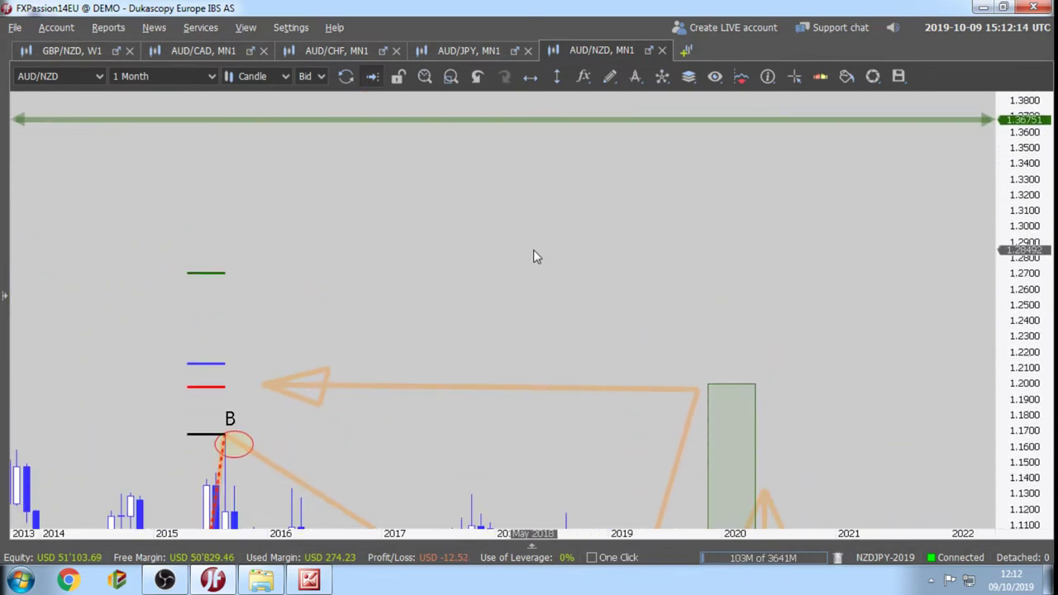
{"action": "left_click", "coordinate": [610, 76]}
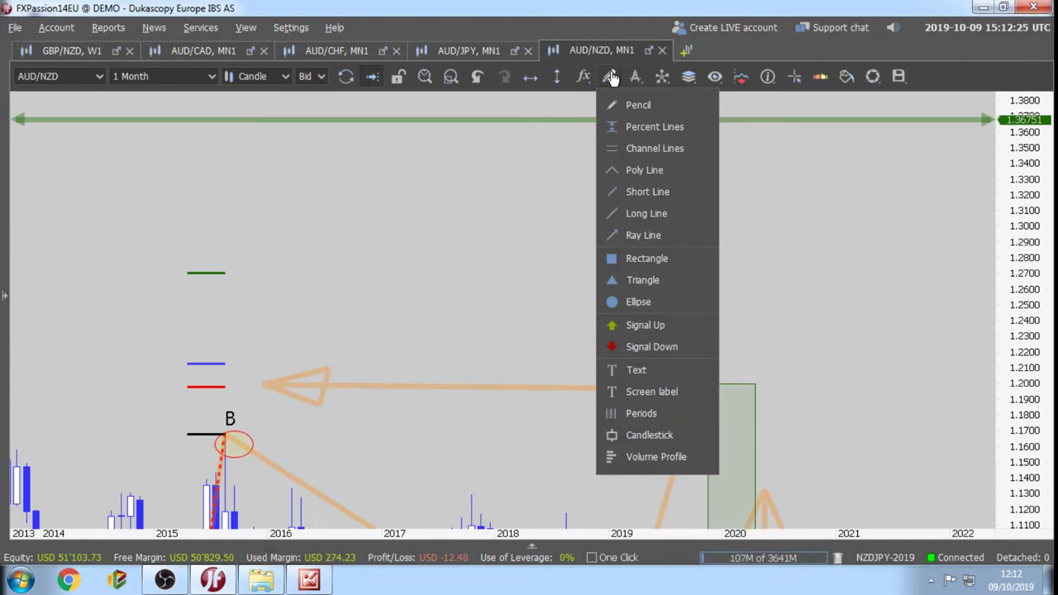
{"action": "left_click", "coordinate": [872, 396]}
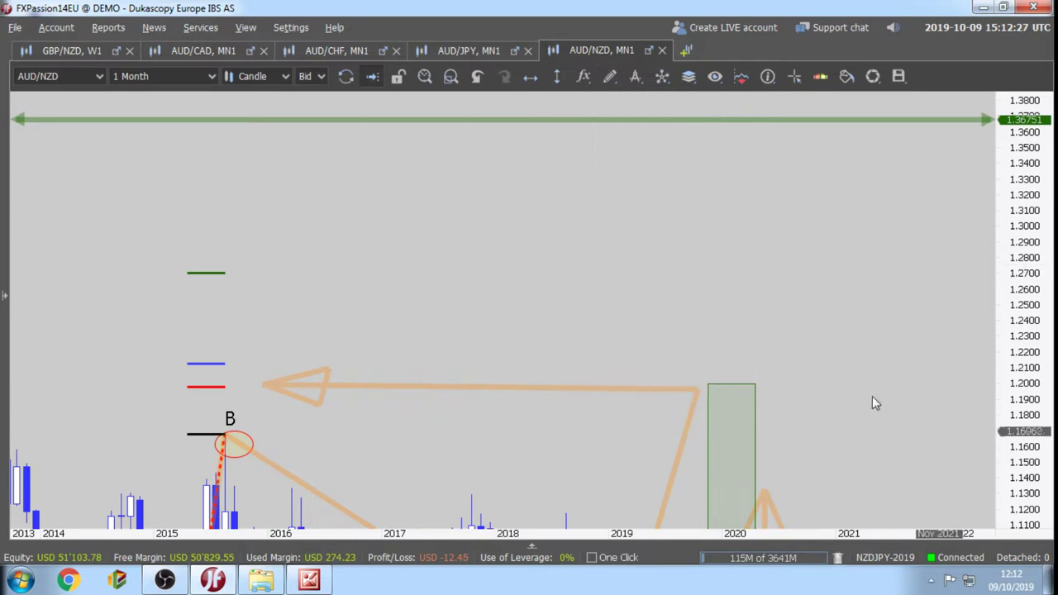
{"action": "mouse_move", "coordinate": [872, 395]}
{"action": "left_mouse_down"}
{"action": "mouse_move", "coordinate": [809, 195]}
{"action": "mouse_move", "coordinate": [823, 229]}
{"action": "mouse_move", "coordinate": [932, 231]}
{"action": "left_mouse_up"}
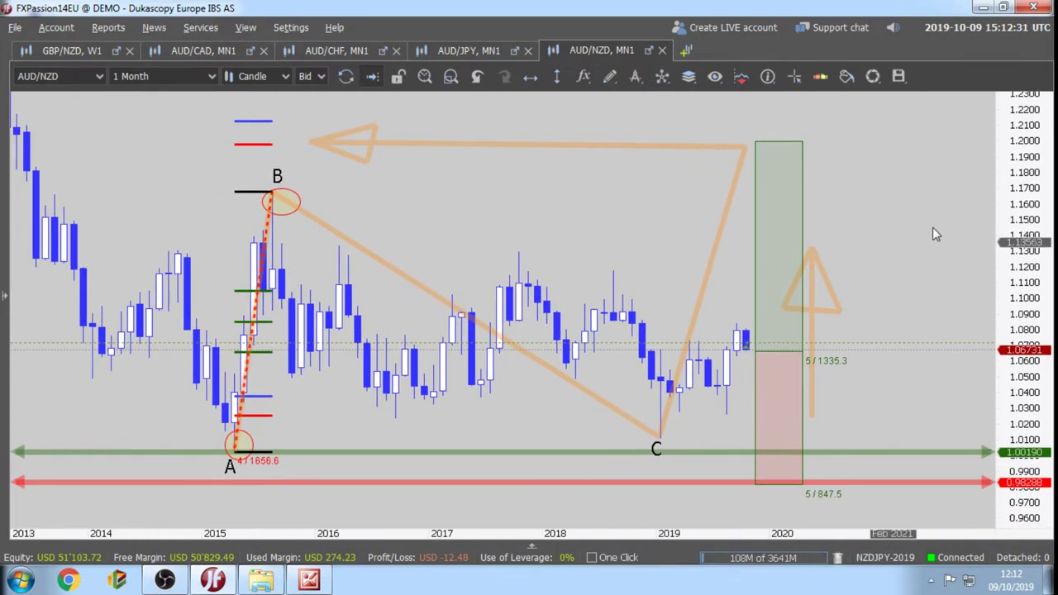
{"action": "left_click_drag", "start_coordinate": [501, 421], "coordinate": [463, 416]}
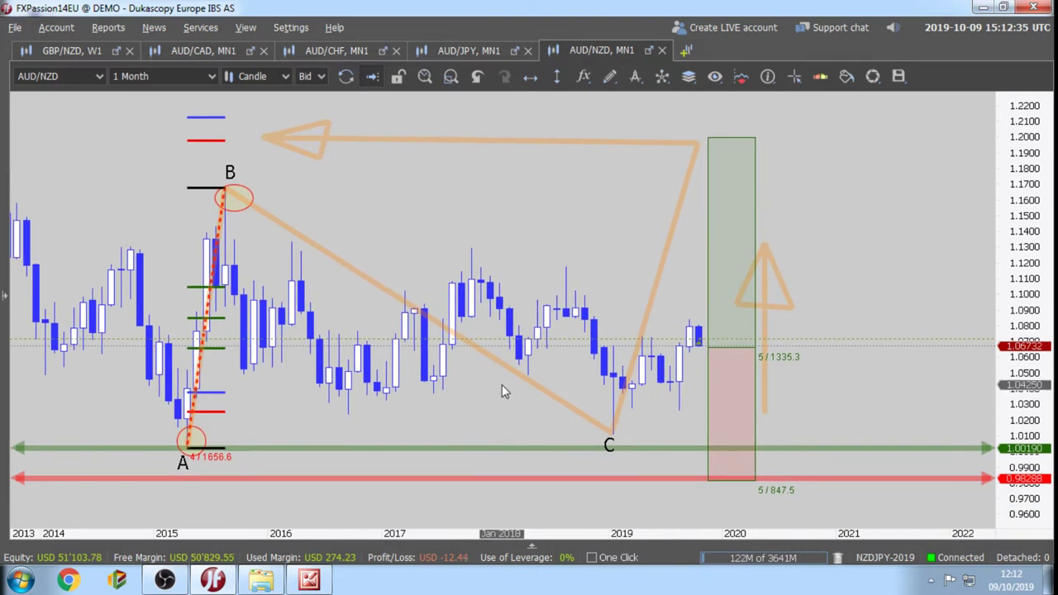
{"action": "left_click_drag", "start_coordinate": [110, 223], "coordinate": [174, 217]}
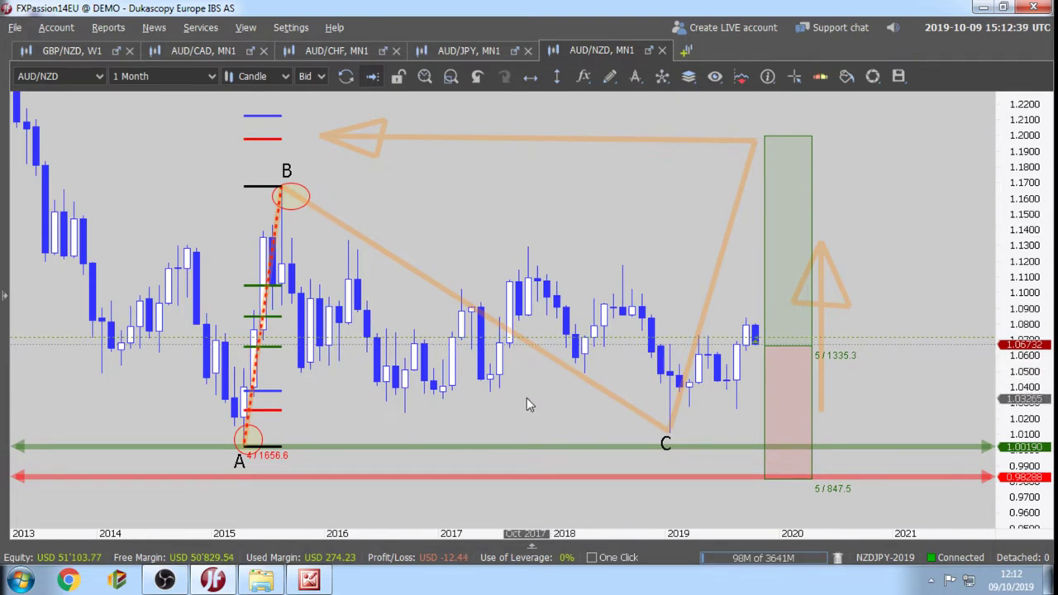
{"action": "left_click_drag", "start_coordinate": [549, 402], "coordinate": [511, 405]}
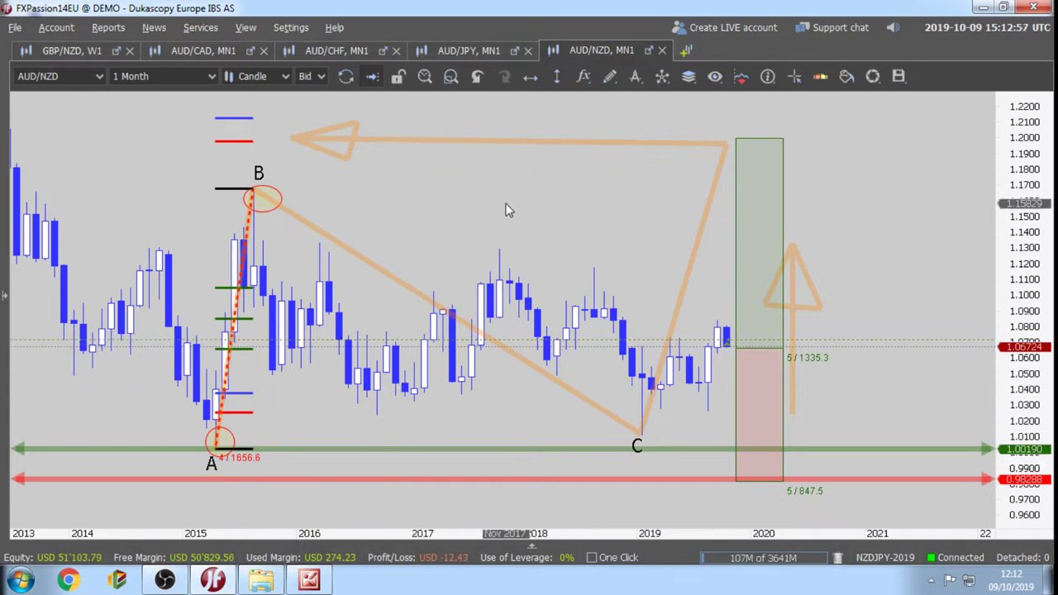
Draw a poly line in empty chart space rising from about 1.467 to 1.570, then falling to about 1.518.
{"action": "left_click_drag", "start_coordinate": [506, 210], "coordinate": [543, 379]}
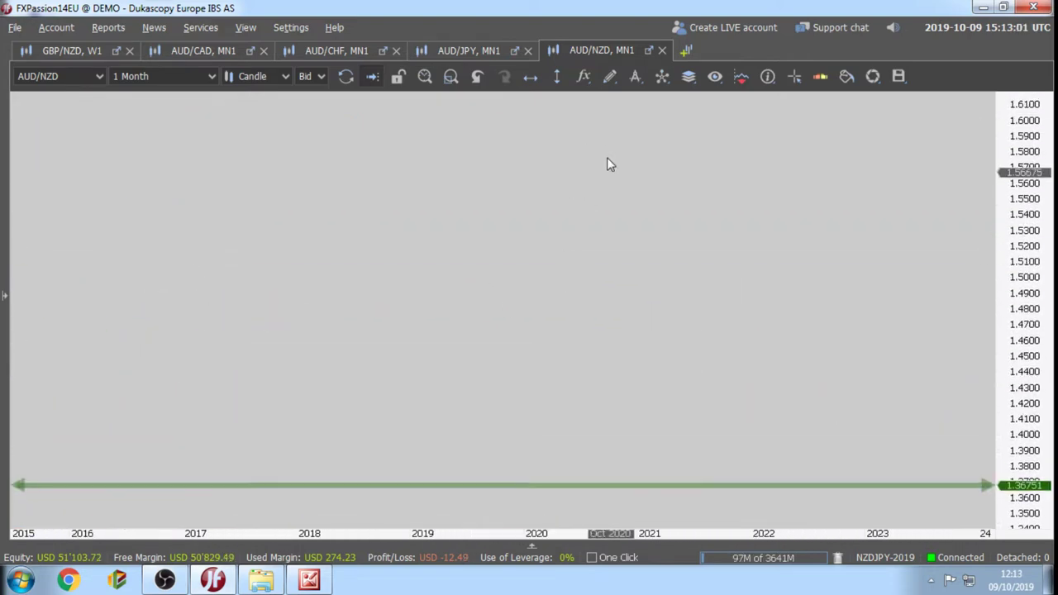
{"action": "left_click", "coordinate": [609, 76]}
{"action": "left_click", "coordinate": [622, 172]}
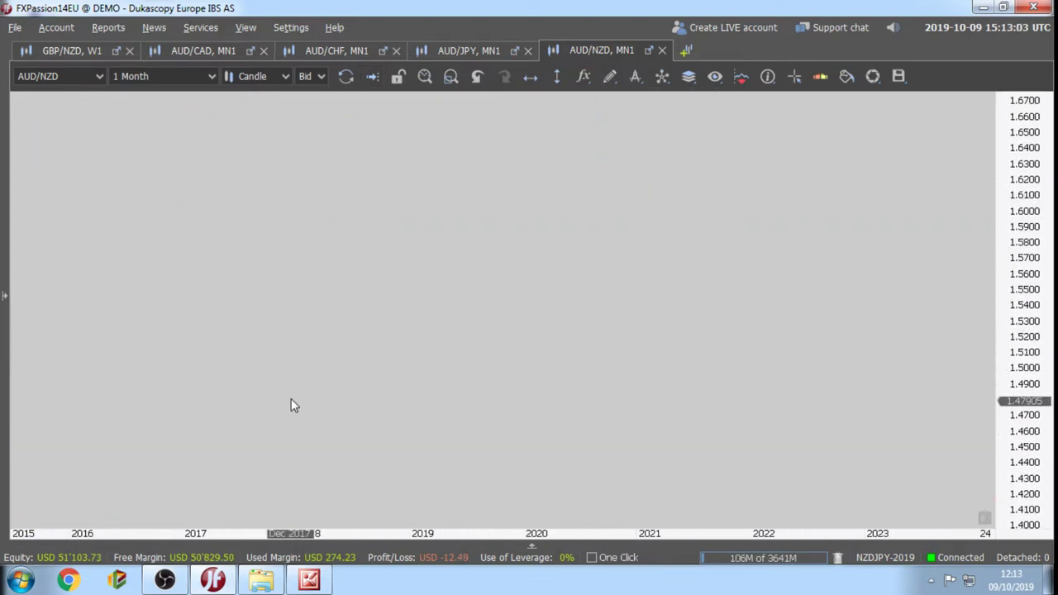
{"action": "left_click", "coordinate": [263, 422]}
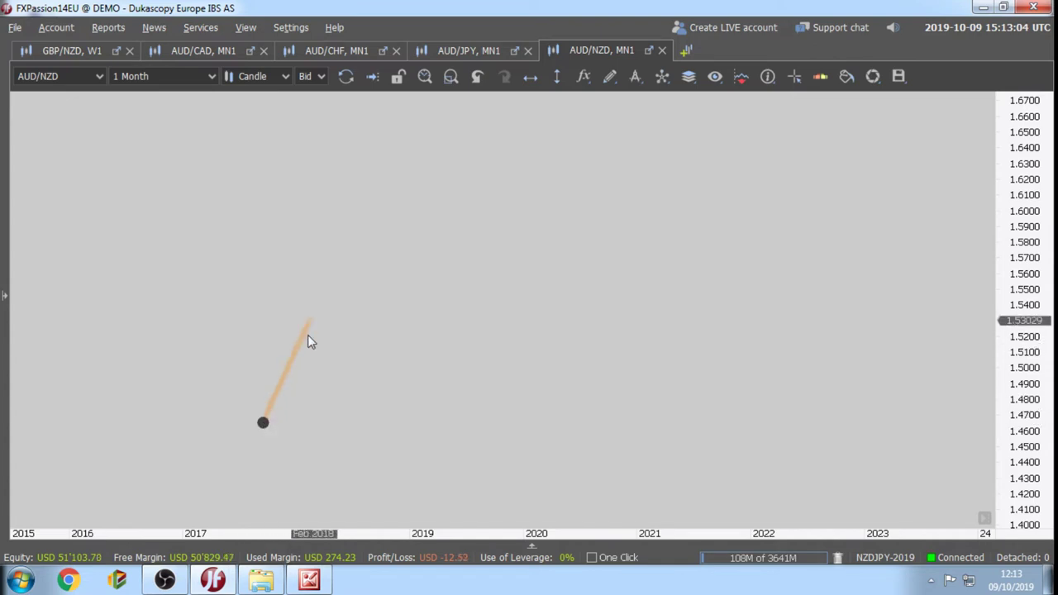
{"action": "left_click", "coordinate": [376, 255]}
{"action": "left_click", "coordinate": [433, 341]}
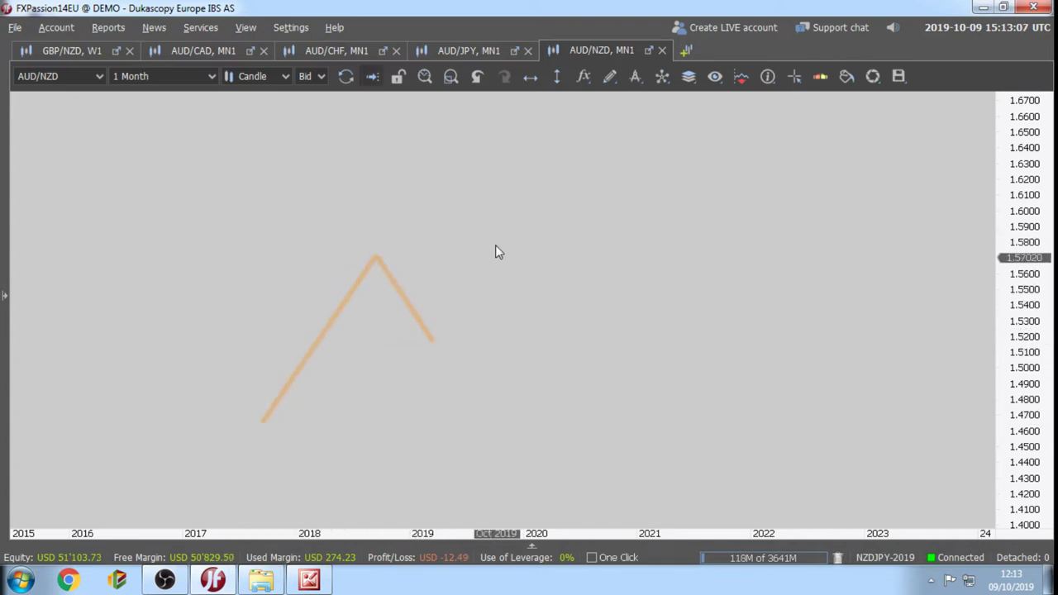
Add a Fibonacci retracement over the first rising leg, from its 1.57020 peak to its 1.46771 low.
{"action": "left_click", "coordinate": [610, 77]}
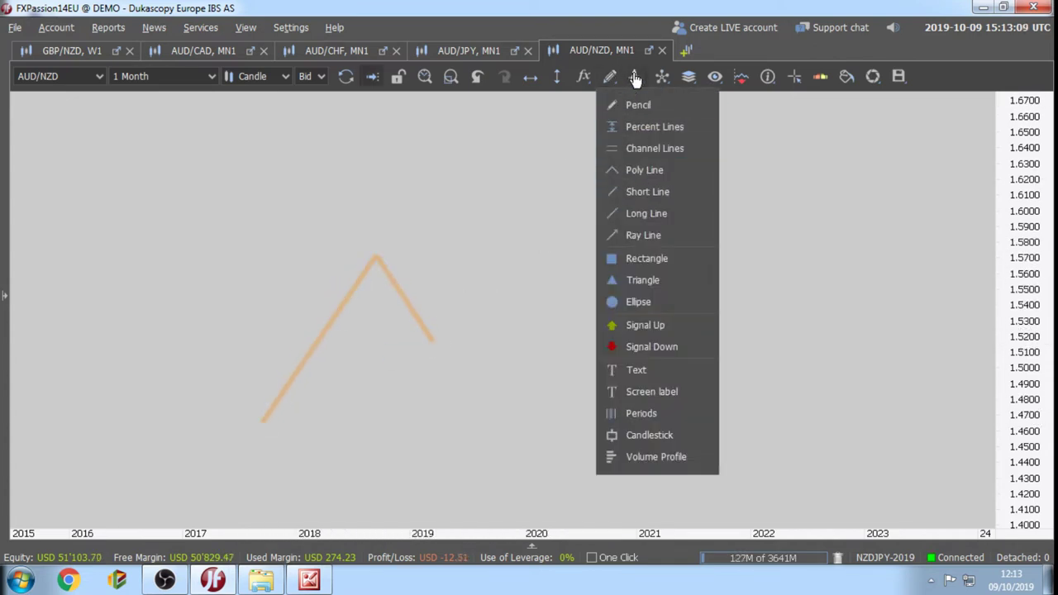
{"action": "left_click", "coordinate": [662, 76]}
{"action": "left_click", "coordinate": [678, 170]}
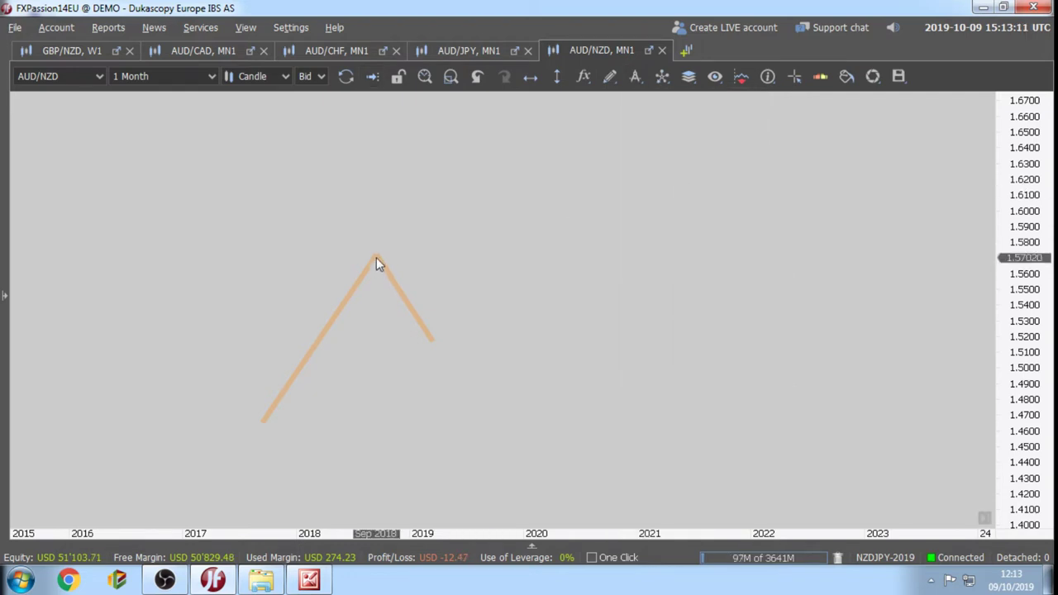
{"action": "left_click_drag", "start_coordinate": [376, 257], "coordinate": [263, 419]}
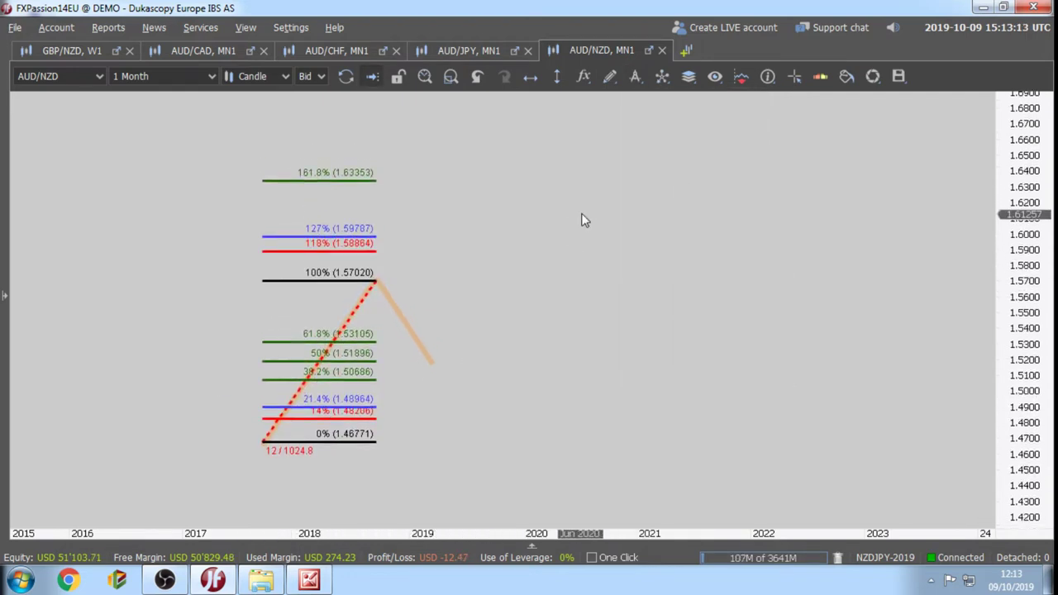
Draw a second rising leg with a poly line from the pullback low up to about 1.633.
{"action": "left_click", "coordinate": [610, 76]}
{"action": "left_click", "coordinate": [638, 174]}
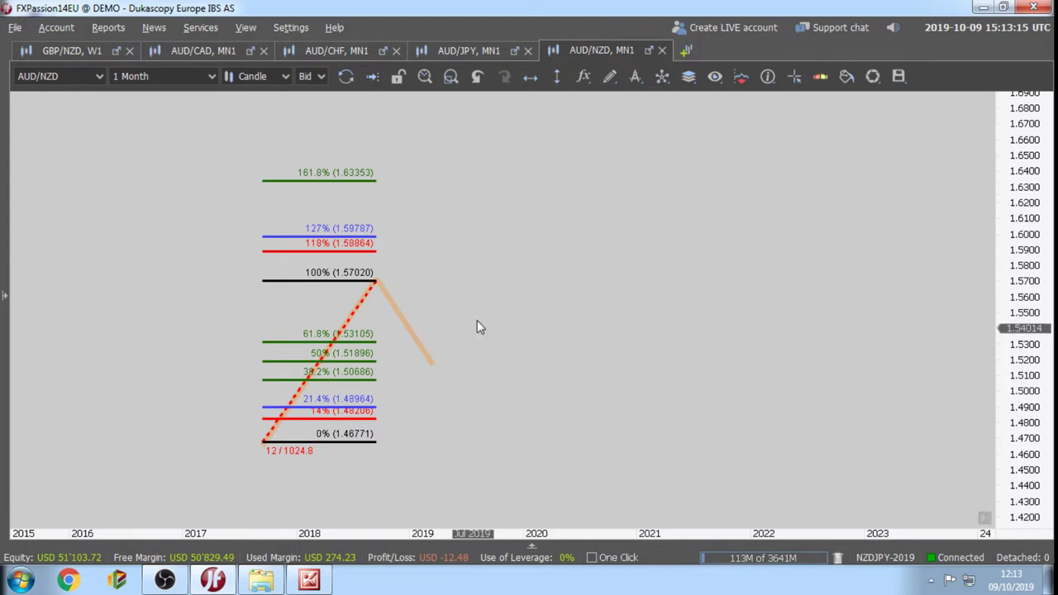
{"action": "left_click", "coordinate": [433, 363]}
{"action": "double_click", "coordinate": [520, 185]}
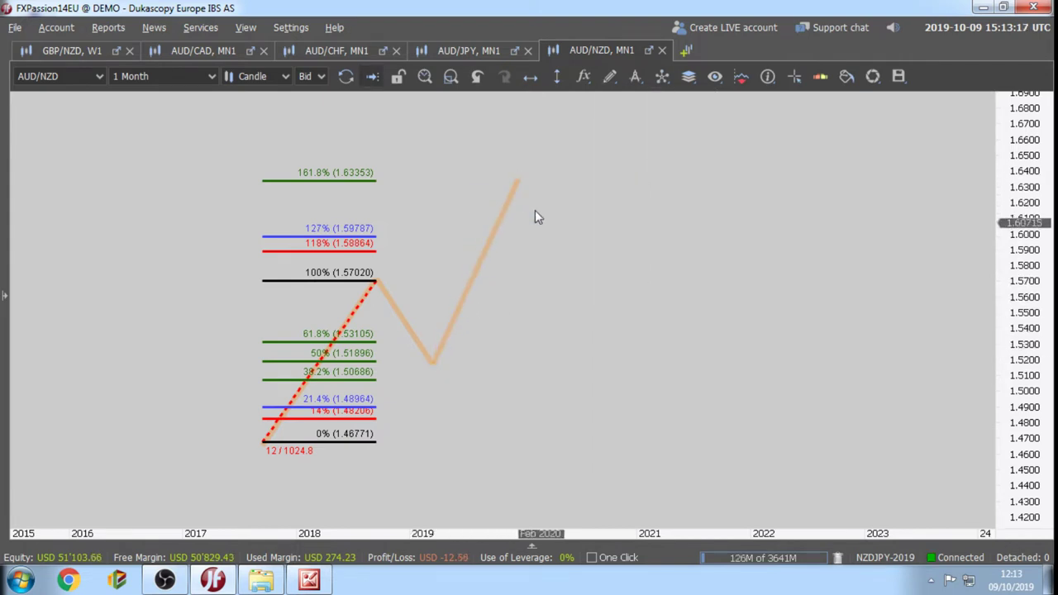
Continue the zigzag with a poly line from the second peak down to about 1.596 and up to about 1.681.
{"action": "left_click", "coordinate": [610, 76]}
{"action": "left_click", "coordinate": [631, 169]}
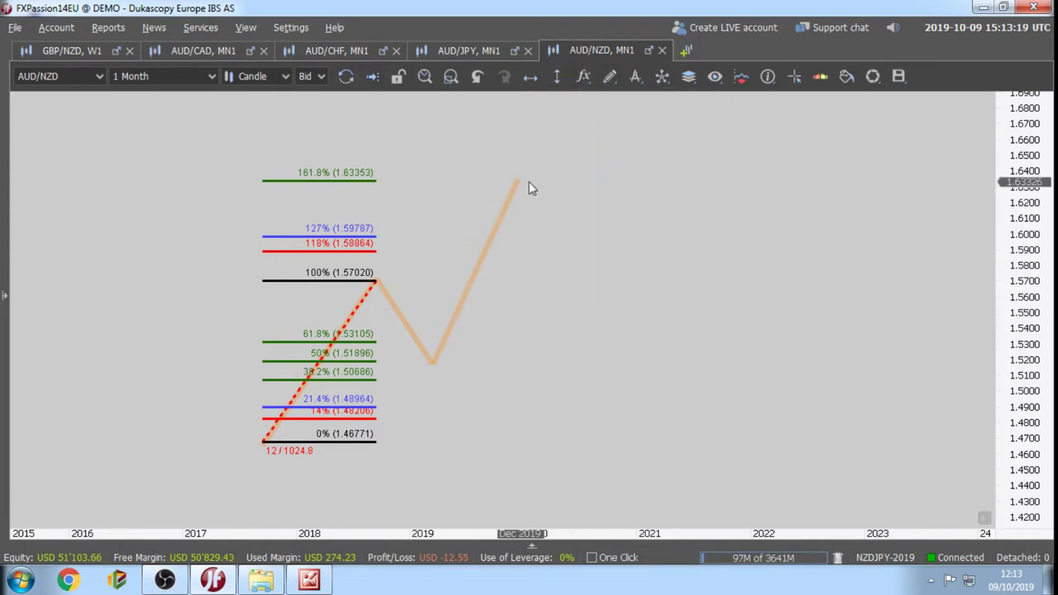
{"action": "left_click", "coordinate": [518, 180]}
{"action": "left_click", "coordinate": [556, 241]}
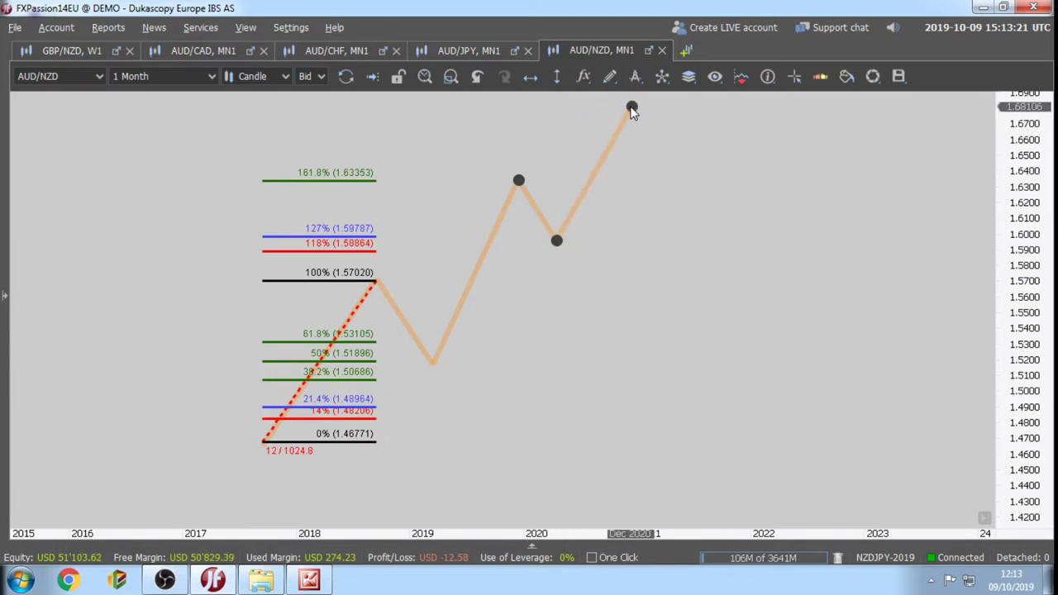
{"action": "double_click", "coordinate": [630, 108]}
Add a Fibonacci retracement over the second rising leg, from its 1.63326 peak to its 1.51846 low.
{"action": "left_click", "coordinate": [634, 76]}
{"action": "left_click", "coordinate": [679, 173]}
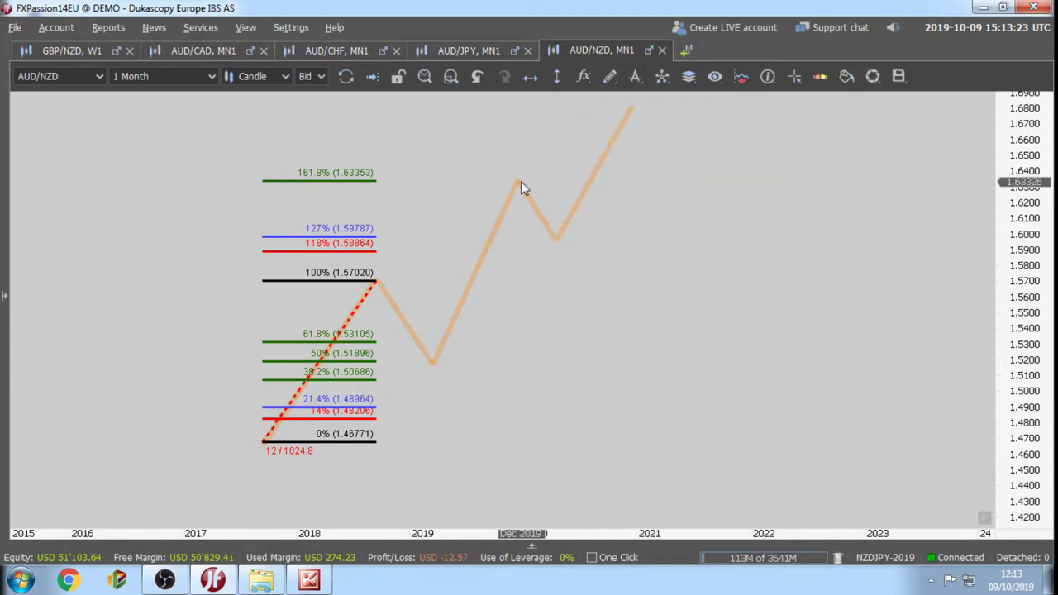
{"action": "left_click_drag", "start_coordinate": [519, 181], "coordinate": [432, 361]}
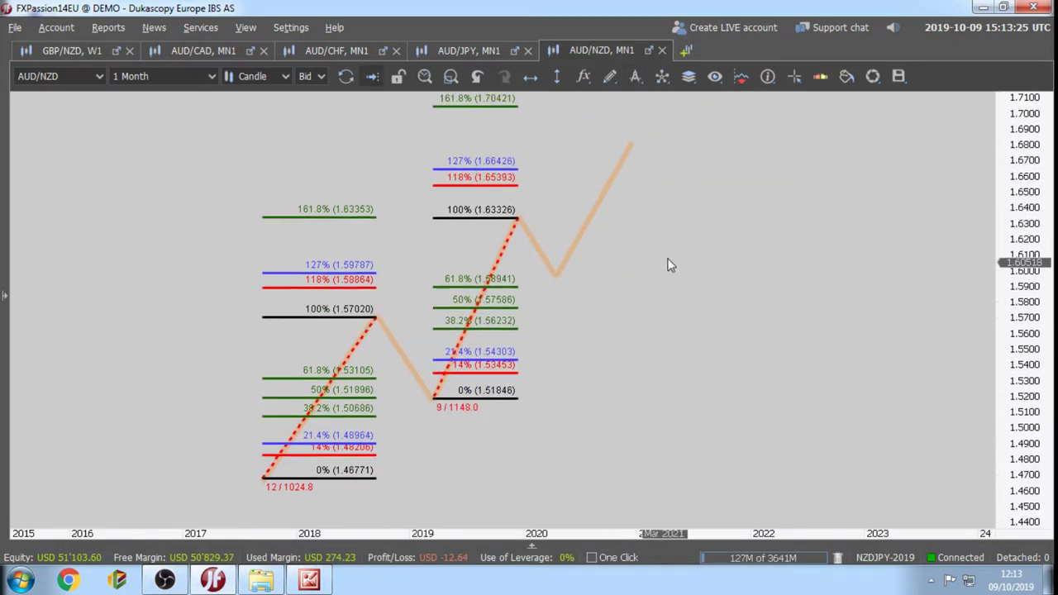
Stretch the third rising leg to about 1.701 and add a Fibonacci retracement from 1.70126 to 1.59582.
{"action": "left_click", "coordinate": [624, 189]}
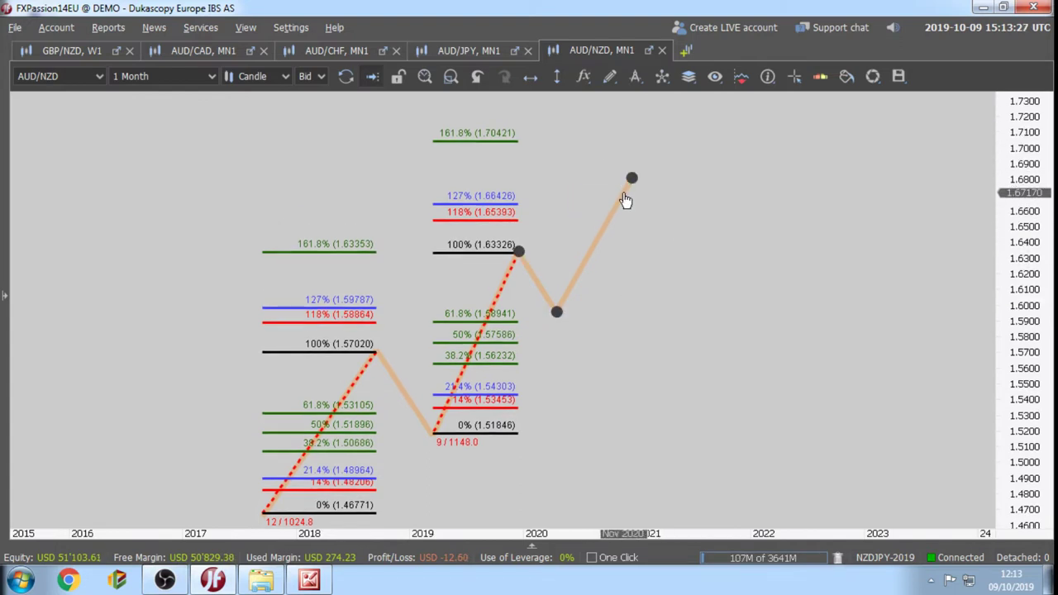
{"action": "mouse_move", "coordinate": [631, 186]}
{"action": "left_mouse_down"}
{"action": "mouse_move", "coordinate": [641, 156]}
{"action": "mouse_move", "coordinate": [574, 309]}
{"action": "mouse_move", "coordinate": [557, 322]}
{"action": "left_mouse_up"}
{"action": "left_click", "coordinate": [636, 76]}
{"action": "left_click", "coordinate": [674, 172]}
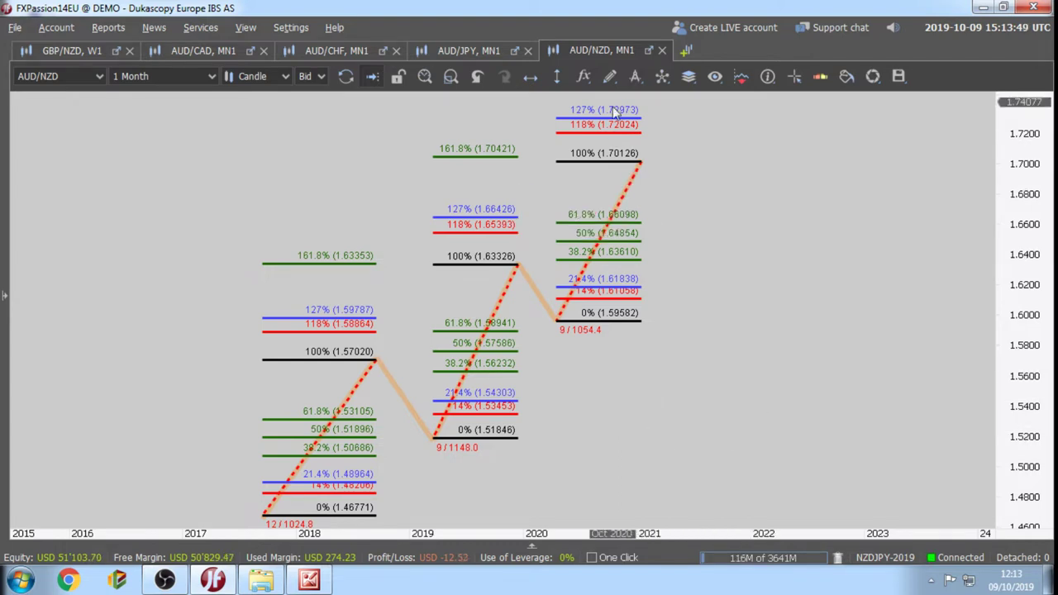
Place the text label "A" below the low of the third rising leg.
{"action": "left_click", "coordinate": [608, 76]}
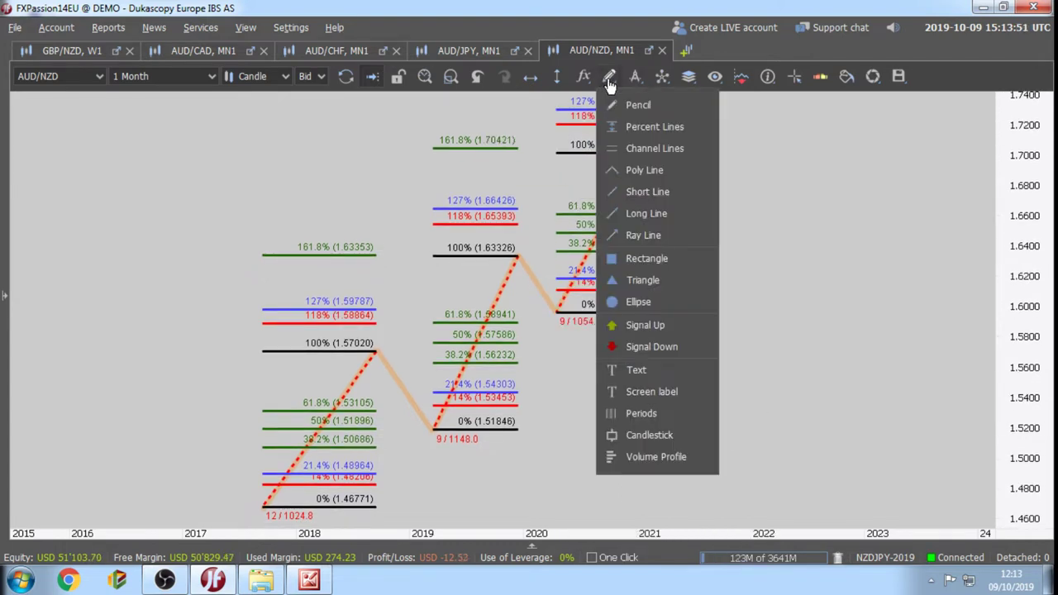
{"action": "left_click", "coordinate": [650, 368]}
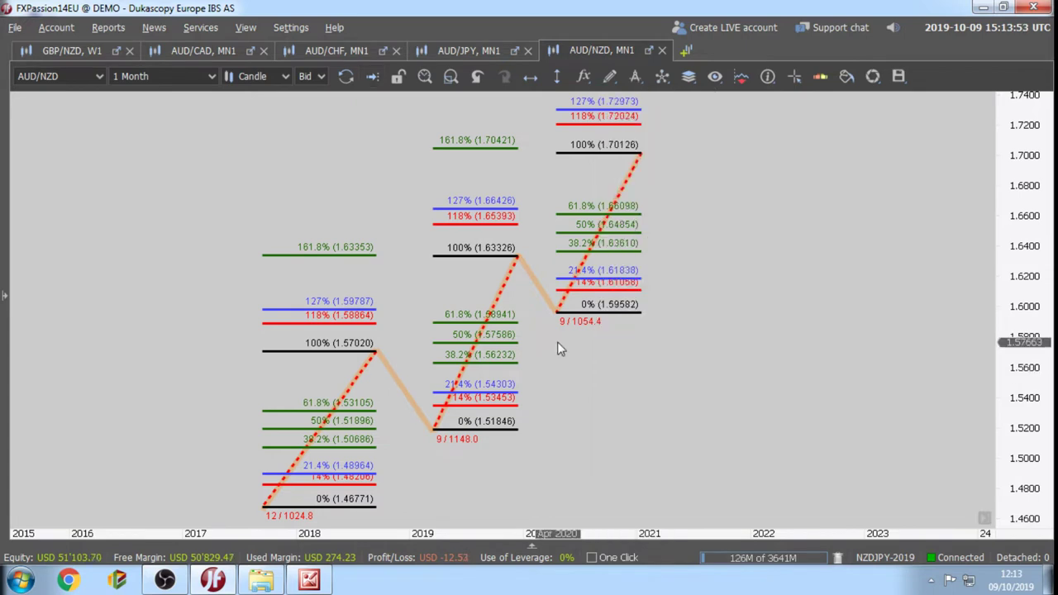
{"action": "left_click", "coordinate": [556, 341]}
{"action": "double_click", "coordinate": [366, 305]}
{"action": "type", "text": "A"}
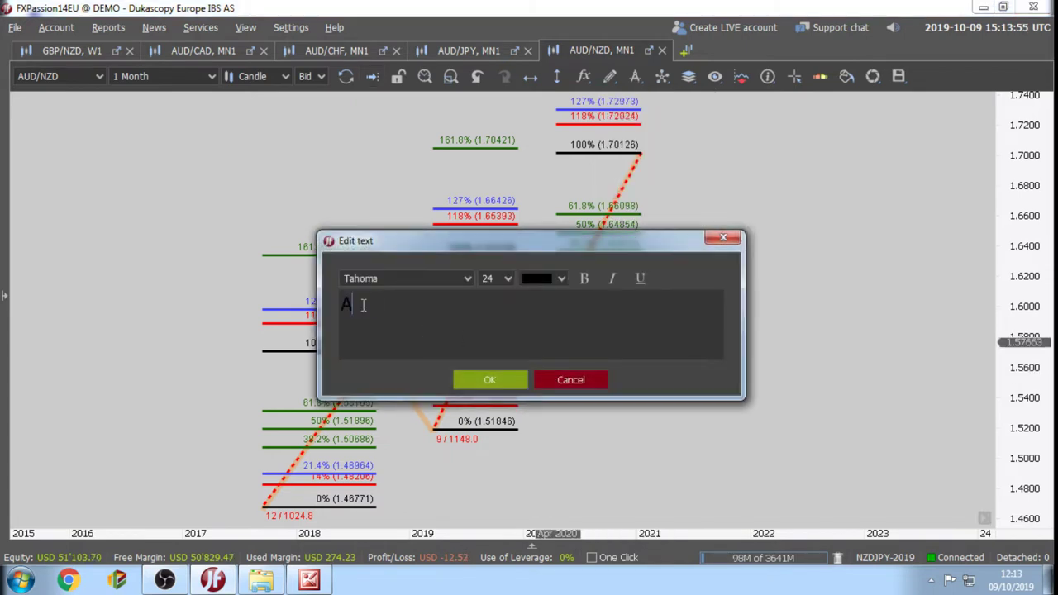
{"action": "left_click", "coordinate": [486, 380]}
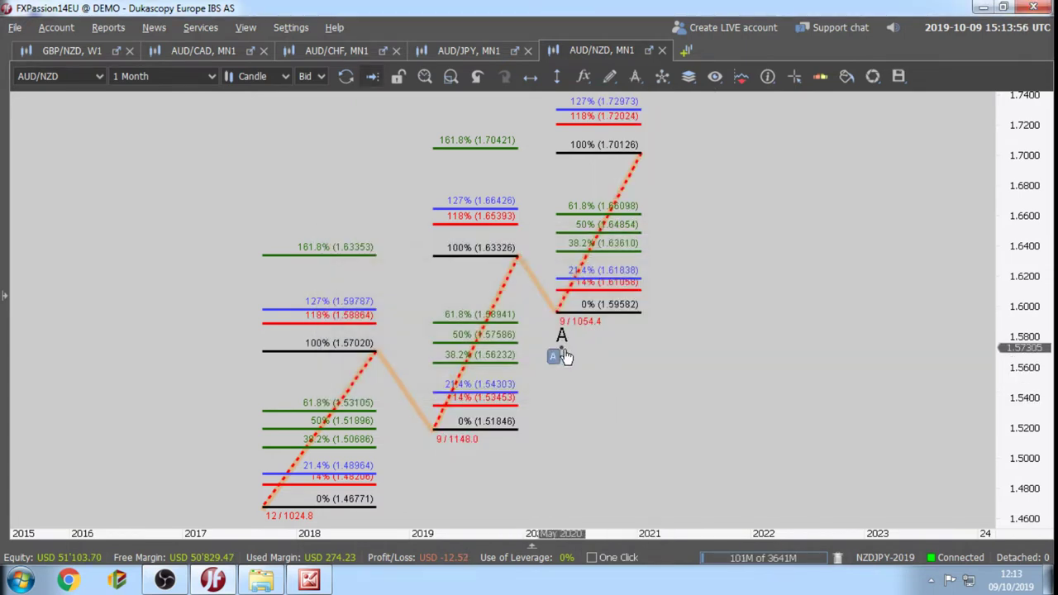
Draw a stepped declining poly line from the third peak through about 1.652, 1.667, 1.611 and 1.624, ending near 1.600.
{"action": "left_click", "coordinate": [610, 76]}
{"action": "left_click", "coordinate": [628, 170]}
{"action": "left_click", "coordinate": [641, 155]}
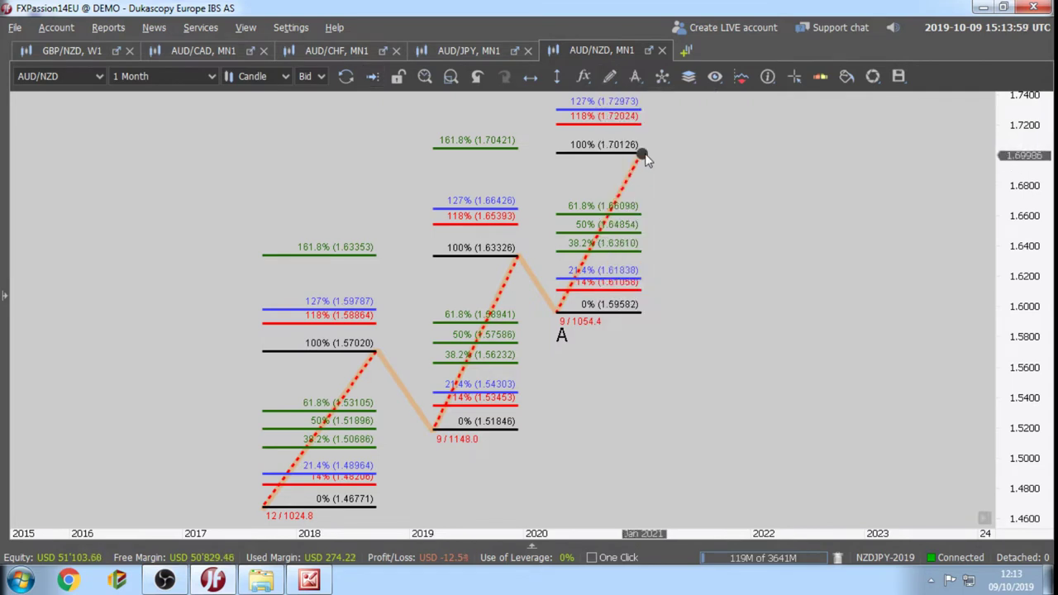
{"action": "left_click", "coordinate": [661, 228]}
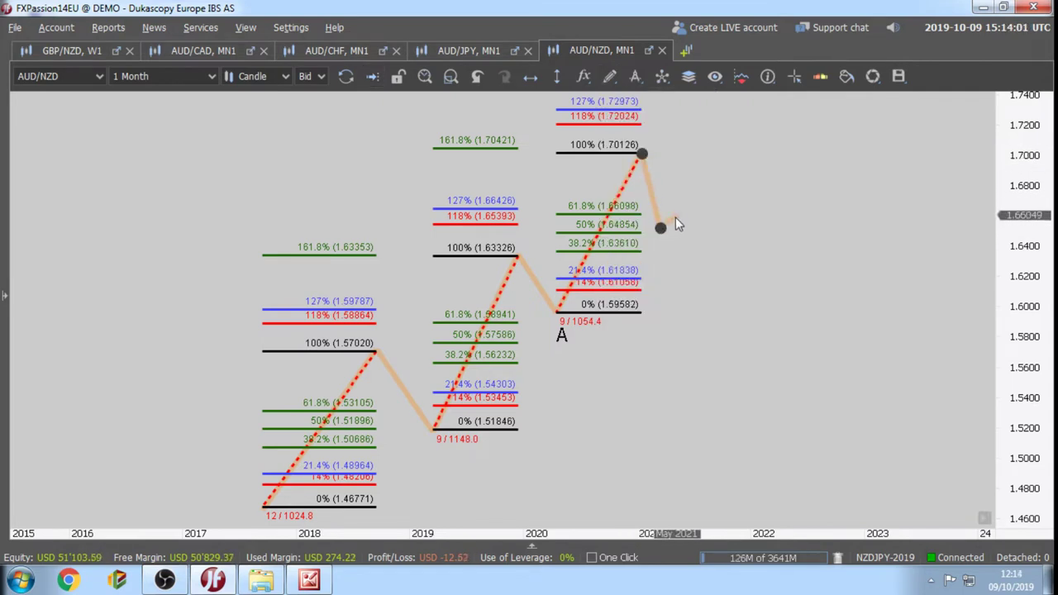
{"action": "left_click", "coordinate": [689, 290]}
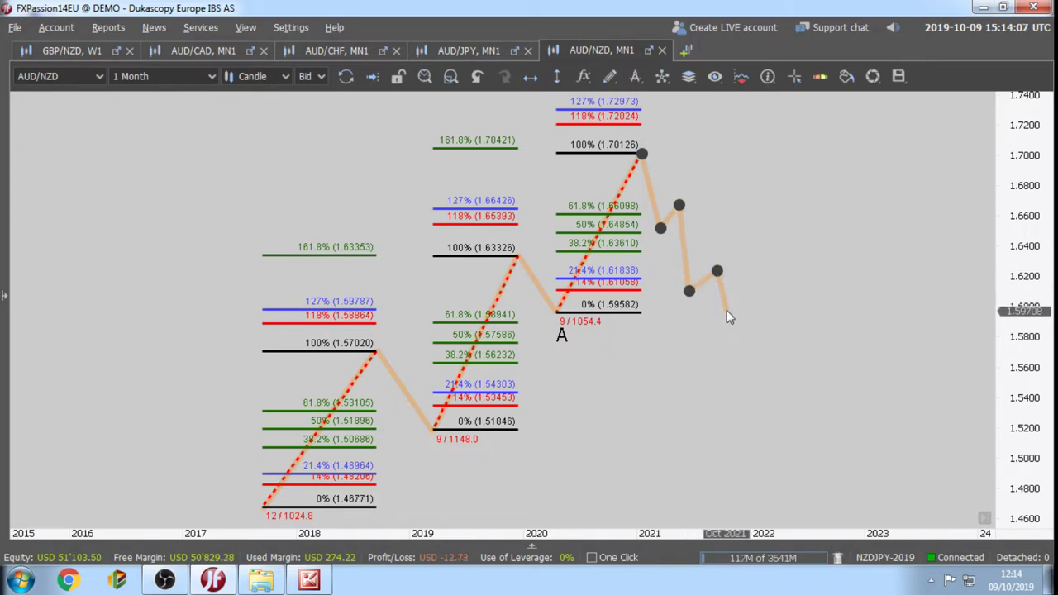
{"action": "double_click", "coordinate": [726, 311]}
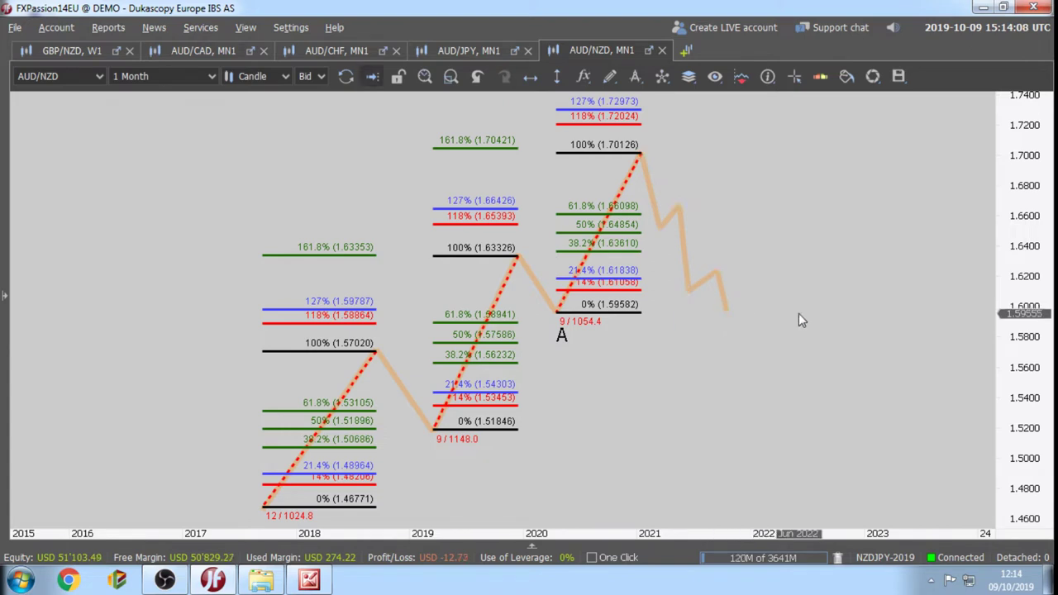
{"action": "left_click", "coordinate": [726, 313]}
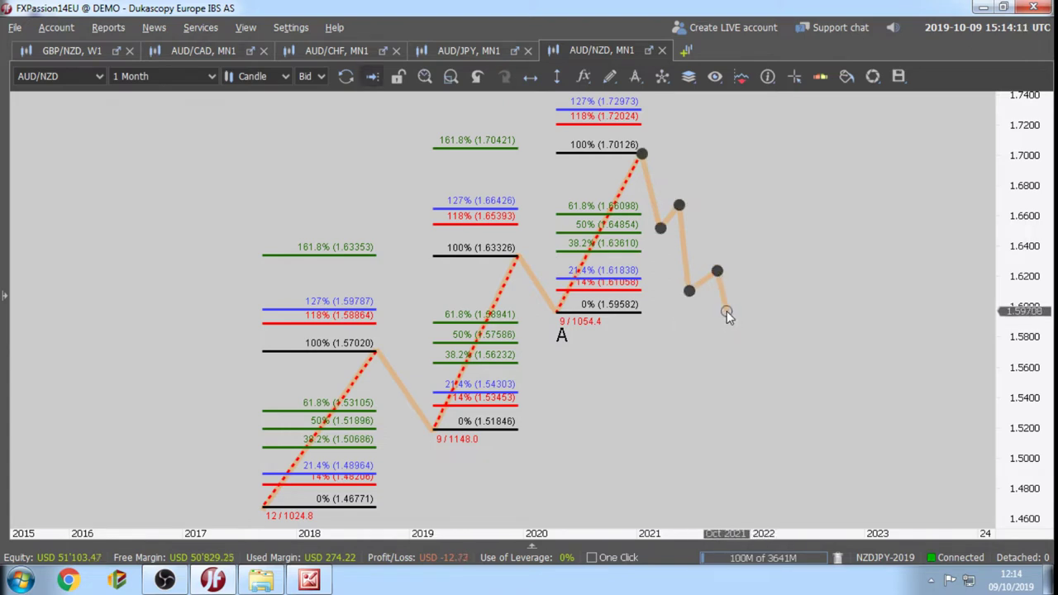
{"action": "left_click_drag", "start_coordinate": [728, 311], "coordinate": [726, 307]}
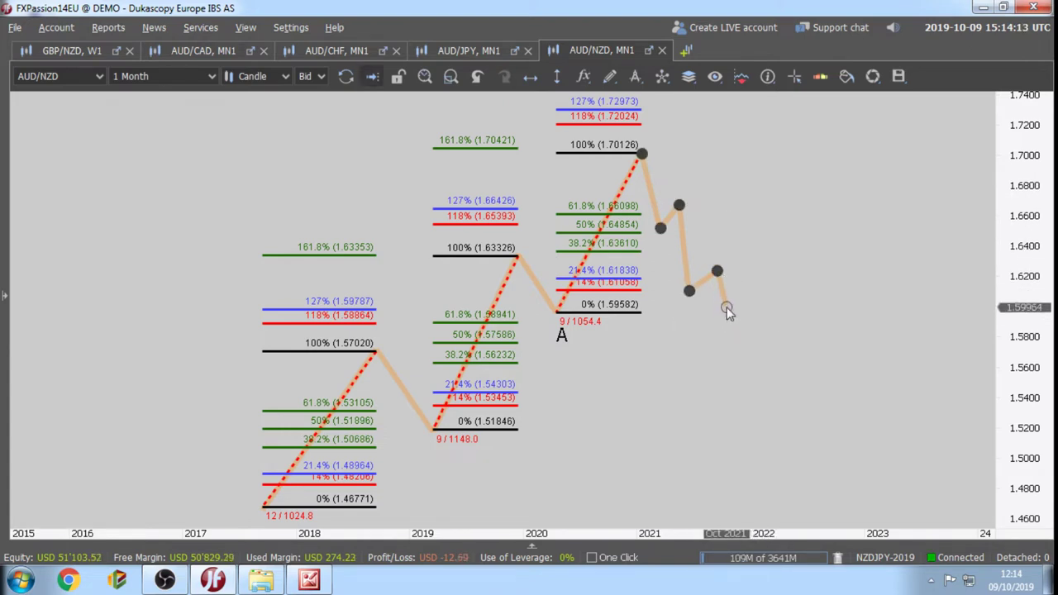
Draw a rising poly line from the end of the stepped decline up to about 1.702.
{"action": "left_click", "coordinate": [609, 78]}
{"action": "left_click", "coordinate": [624, 170]}
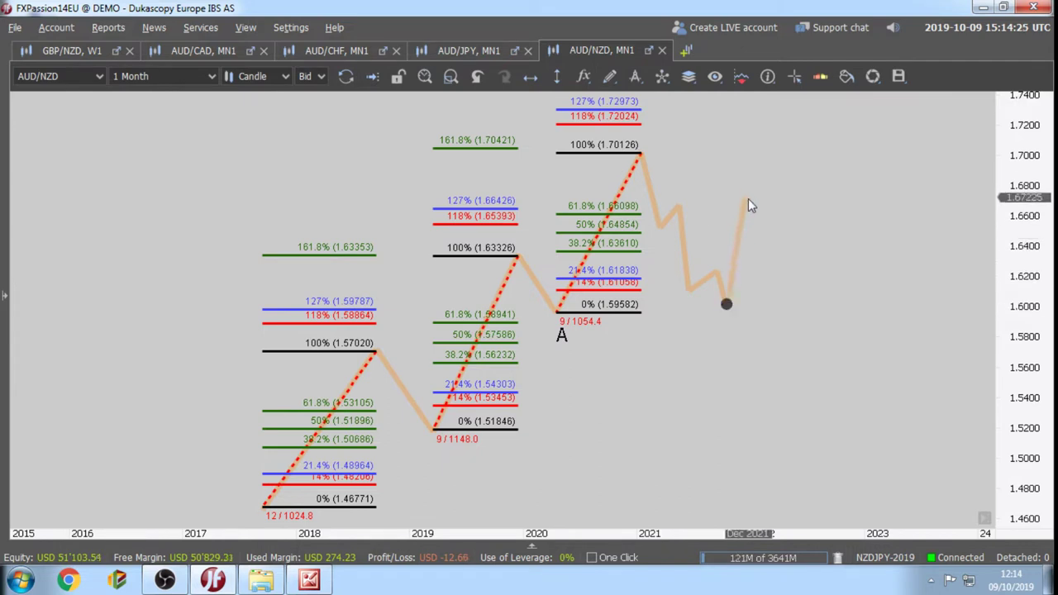
{"action": "left_click", "coordinate": [726, 304]}
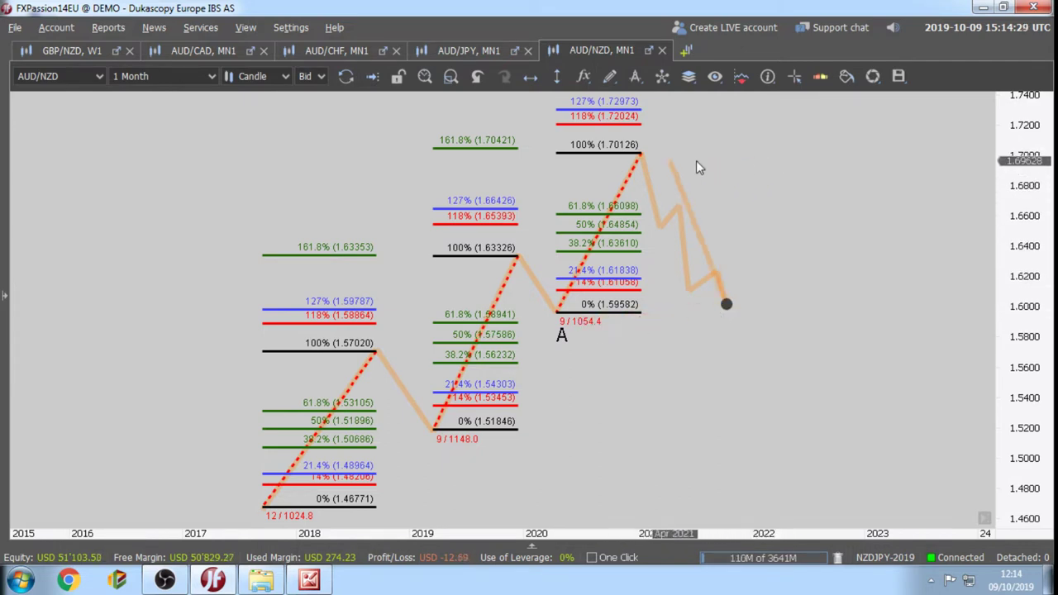
{"action": "double_click", "coordinate": [778, 153]}
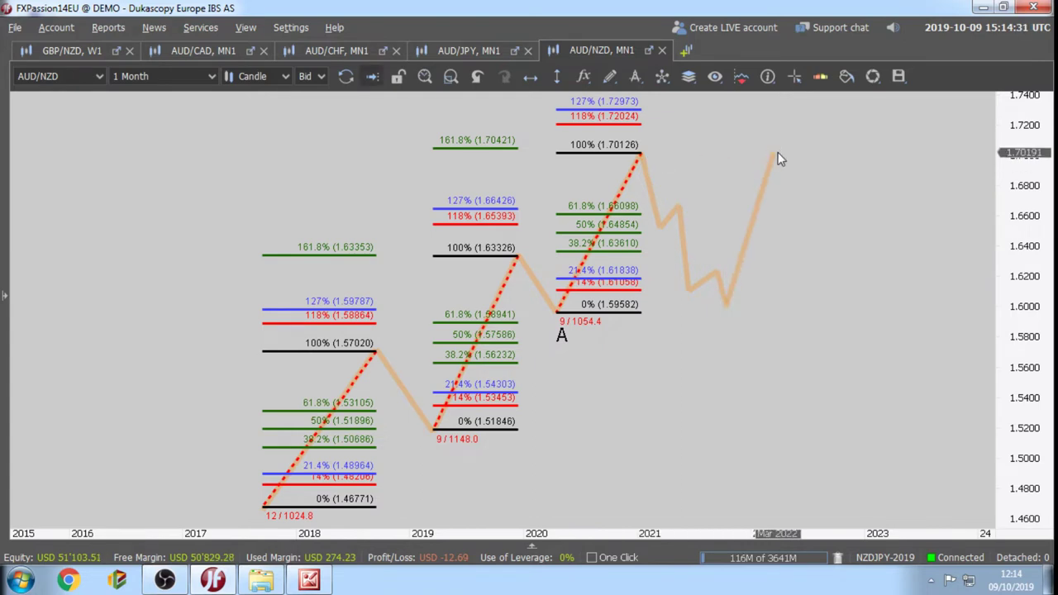
Draw a short falling poly line at the end of the stepped decline, from about 1.615 down to about 1.587.
{"action": "mouse_move", "coordinate": [612, 85]}
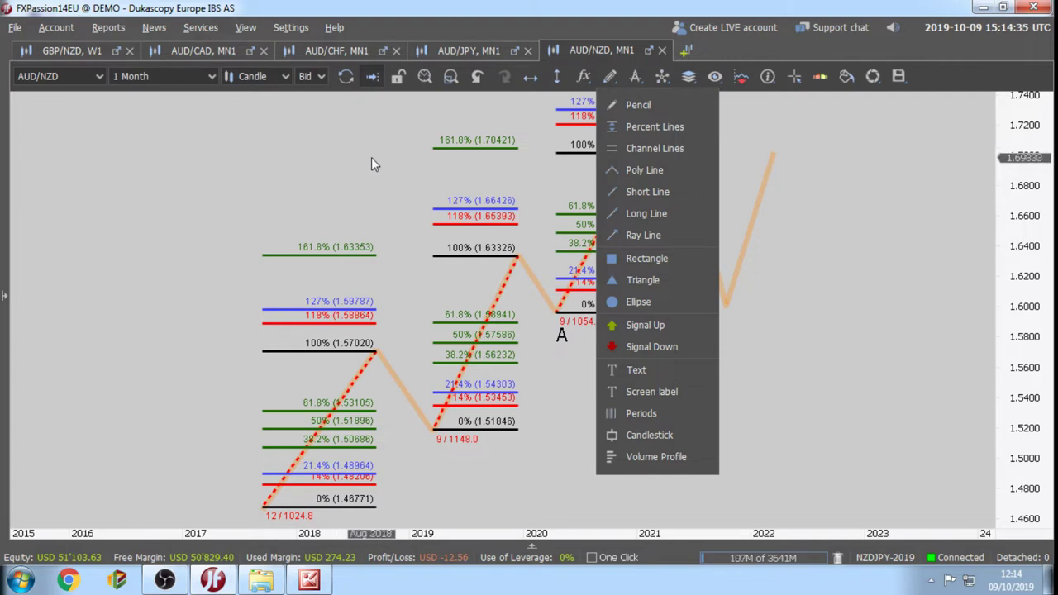
{"action": "left_click", "coordinate": [644, 169]}
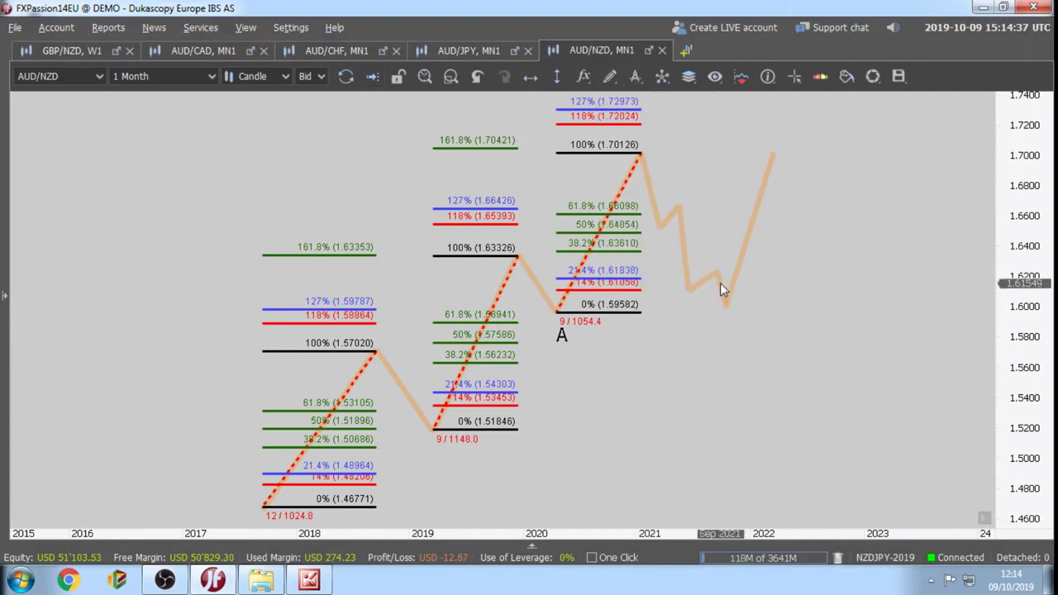
{"action": "left_click", "coordinate": [717, 281]}
{"action": "double_click", "coordinate": [725, 325]}
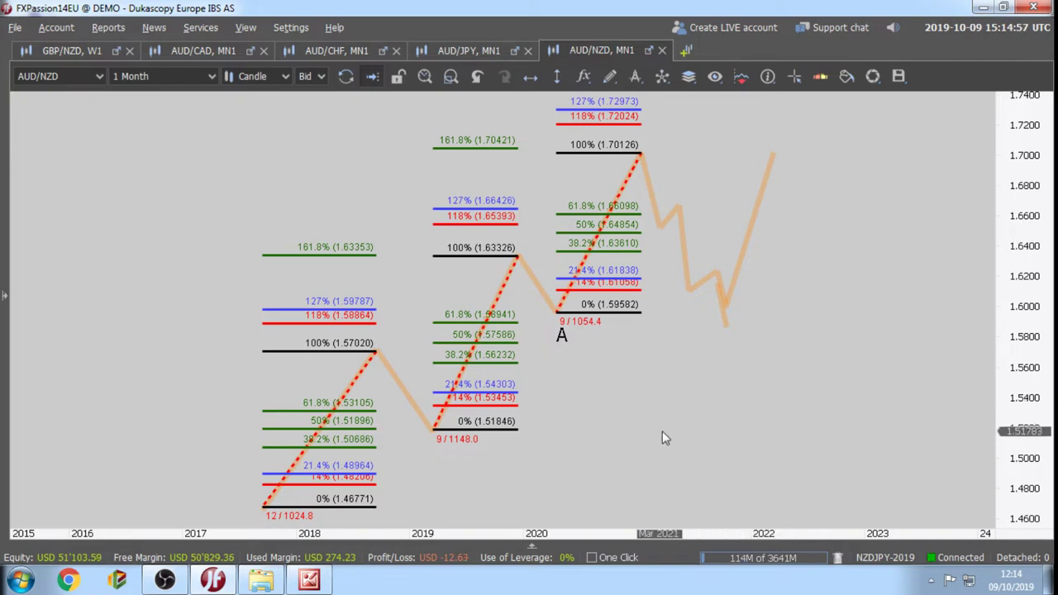
Review the marked A-B-C setup on the AUD/NZD monthly chart and compare it with point A on AUD/CHF.
{"action": "left_click_drag", "start_coordinate": [661, 431], "coordinate": [664, 116]}
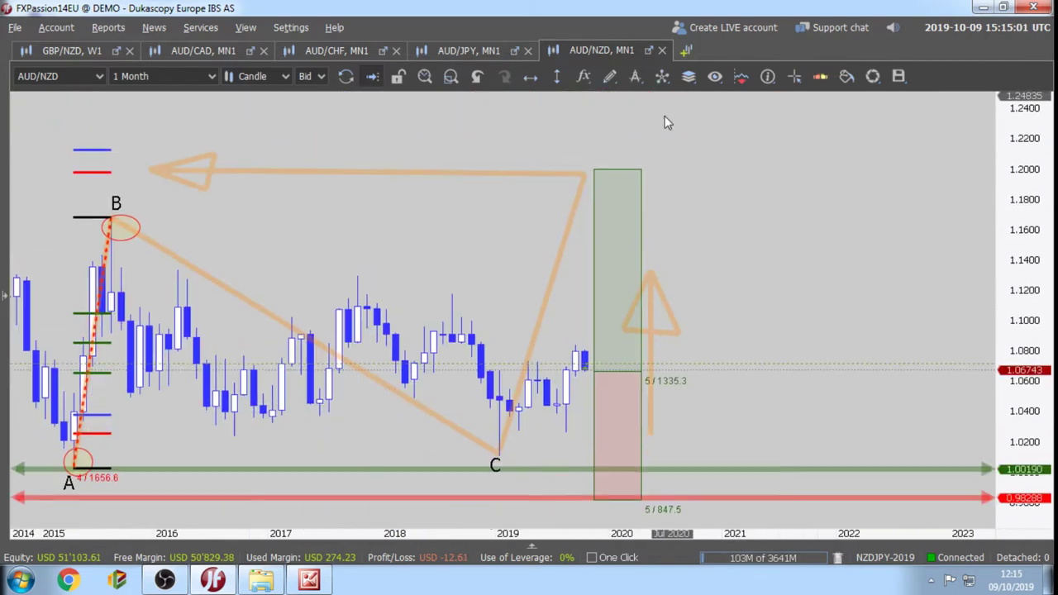
{"action": "left_click_drag", "start_coordinate": [692, 354], "coordinate": [794, 252]}
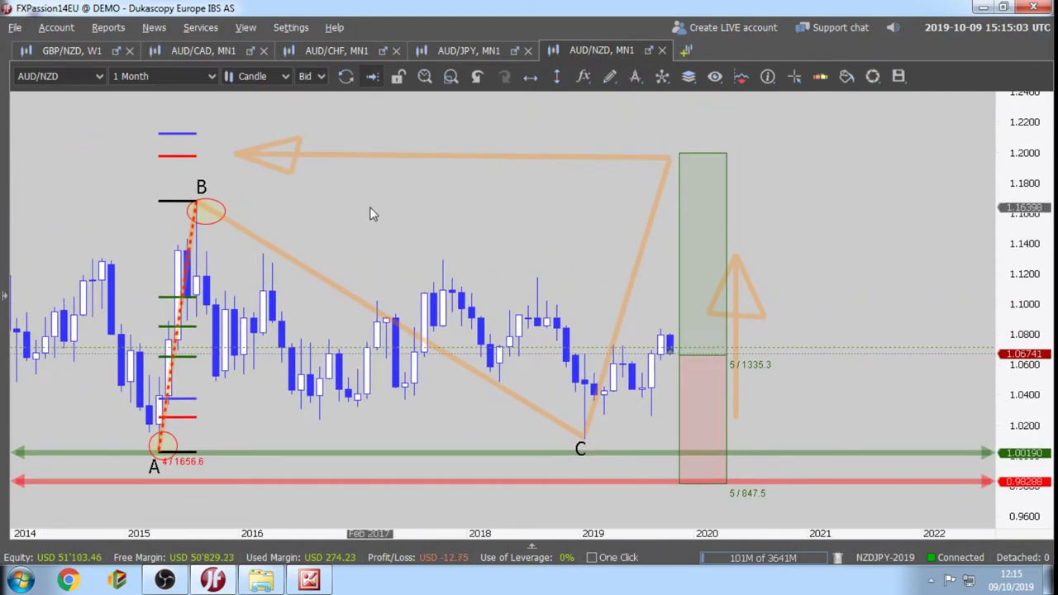
{"action": "left_click_drag", "start_coordinate": [389, 224], "coordinate": [501, 220]}
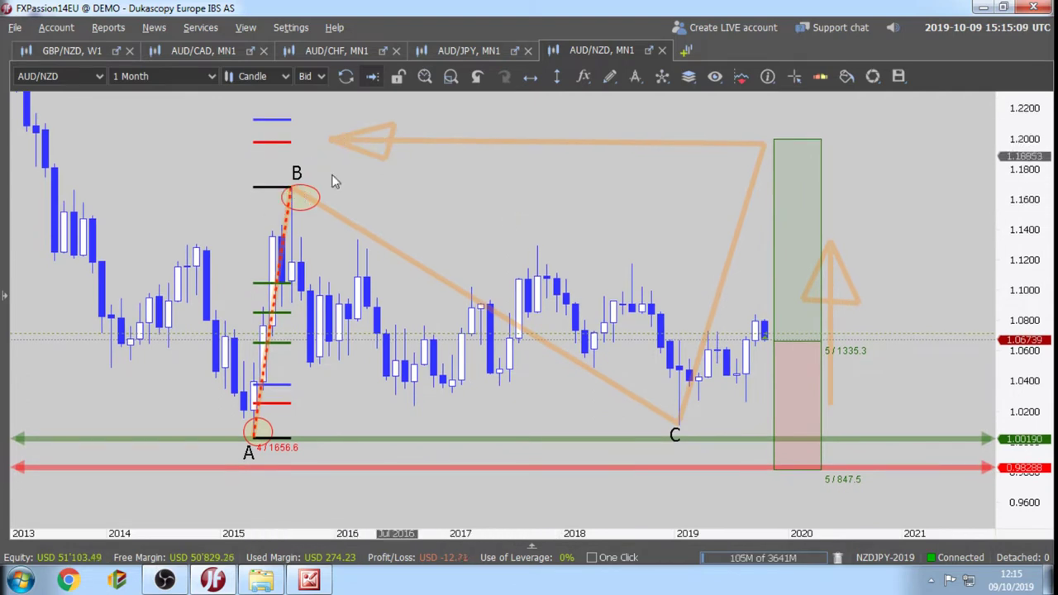
{"action": "left_click", "coordinate": [339, 48]}
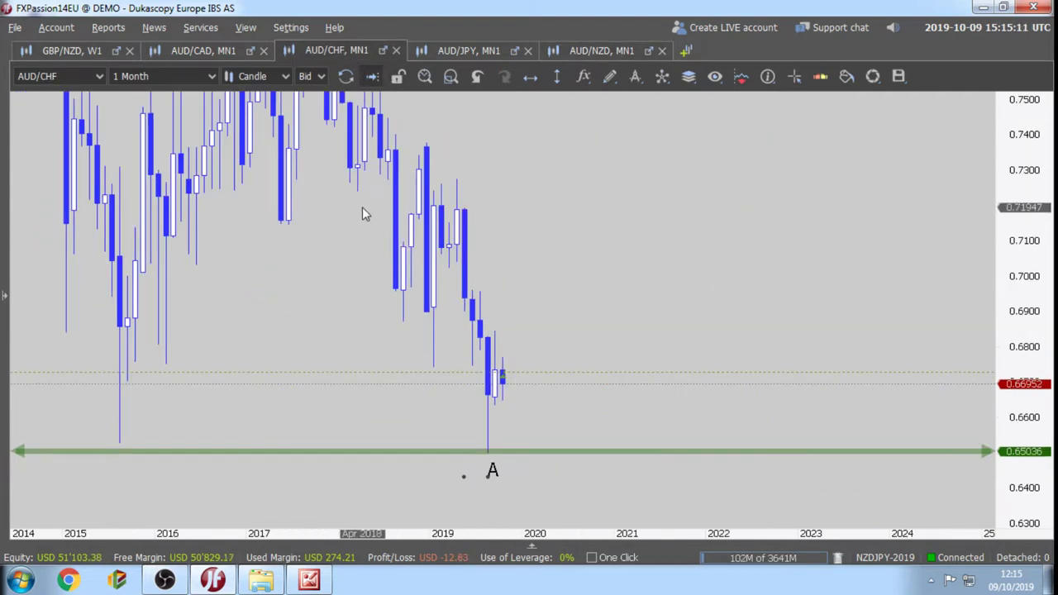
{"action": "left_click_drag", "start_coordinate": [520, 184], "coordinate": [548, 196]}
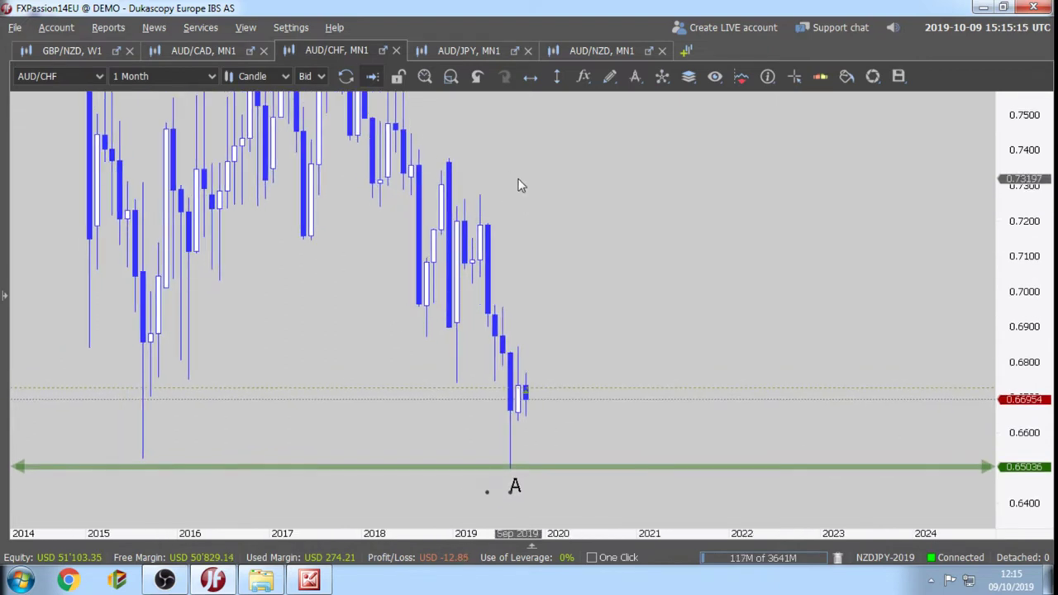
{"action": "left_click_drag", "start_coordinate": [1005, 246], "coordinate": [973, 248]}
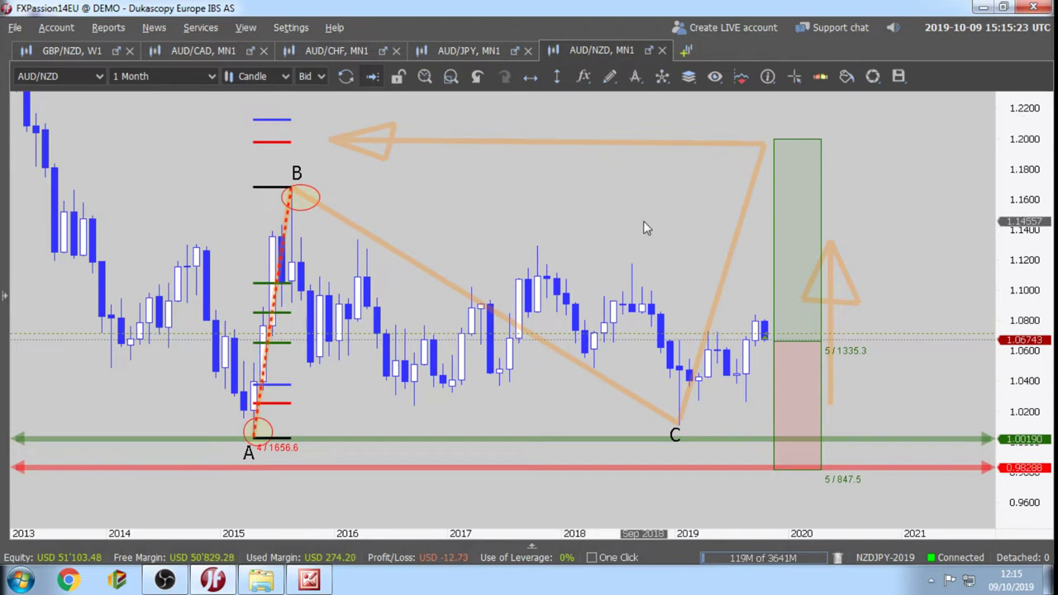
{"action": "left_click_drag", "start_coordinate": [643, 224], "coordinate": [611, 225]}
Open a new monthly chart for AUD/USD.
{"action": "left_click", "coordinate": [684, 52]}
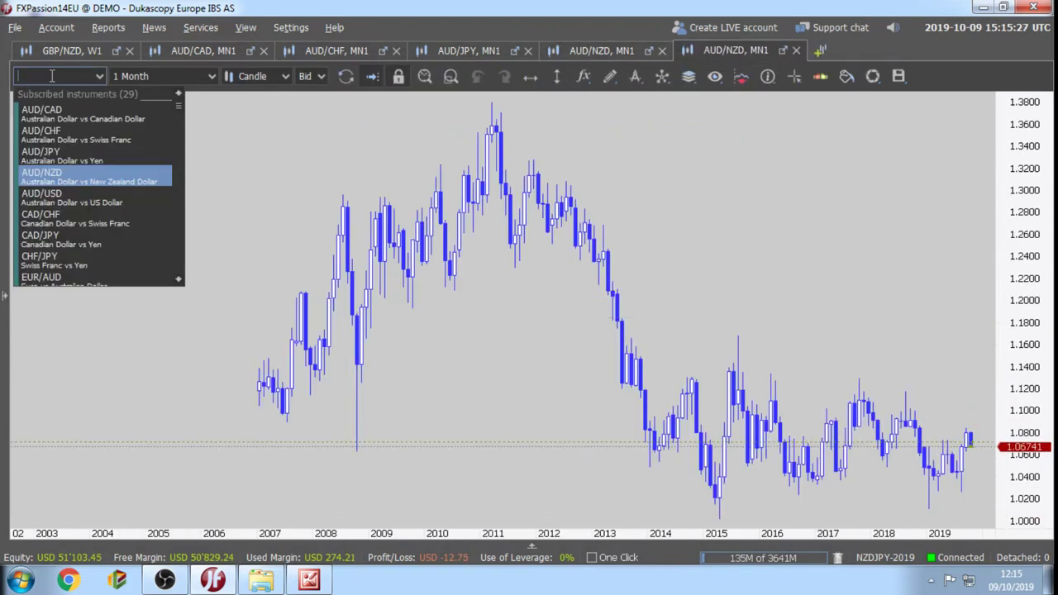
{"action": "type", "text": "AUDUS"}
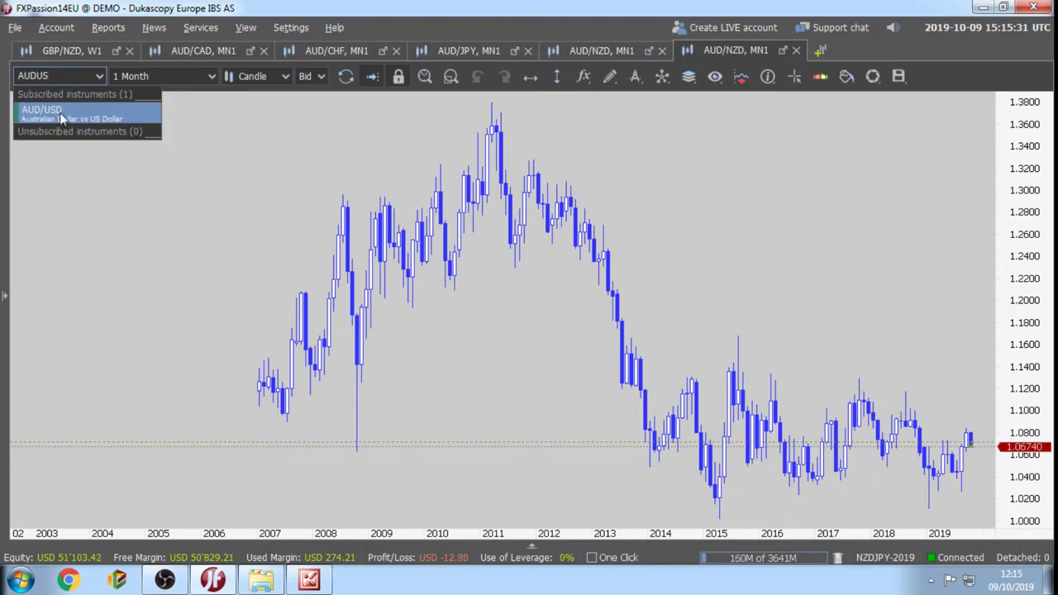
{"action": "left_click", "coordinate": [60, 112]}
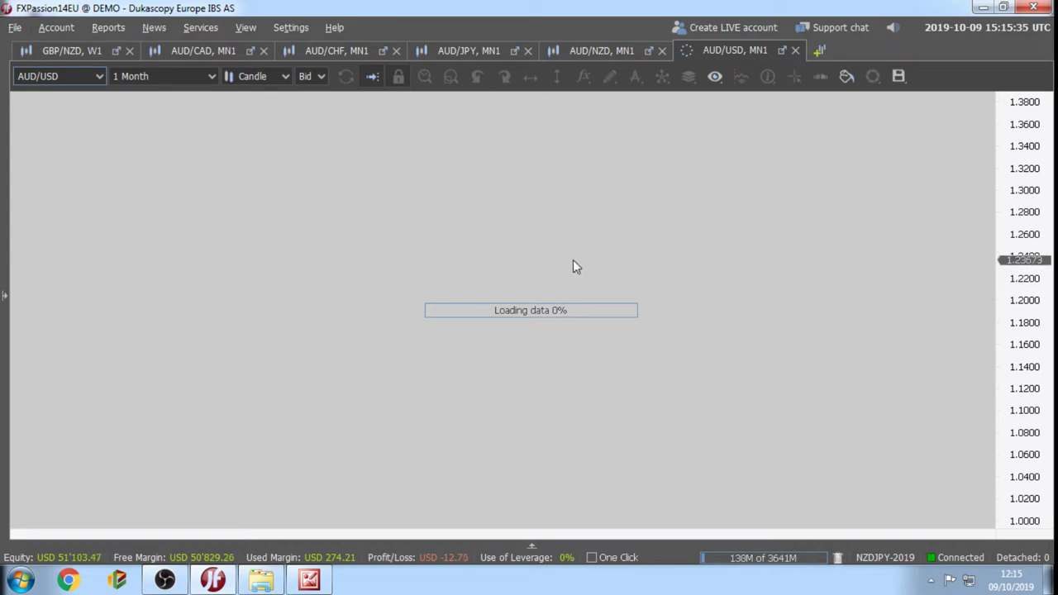
Review the marked levels and arrows on the AUD/CAD, AUD/CHF, AUD/JPY and AUD/NZD monthly charts.
{"action": "left_click", "coordinate": [185, 54]}
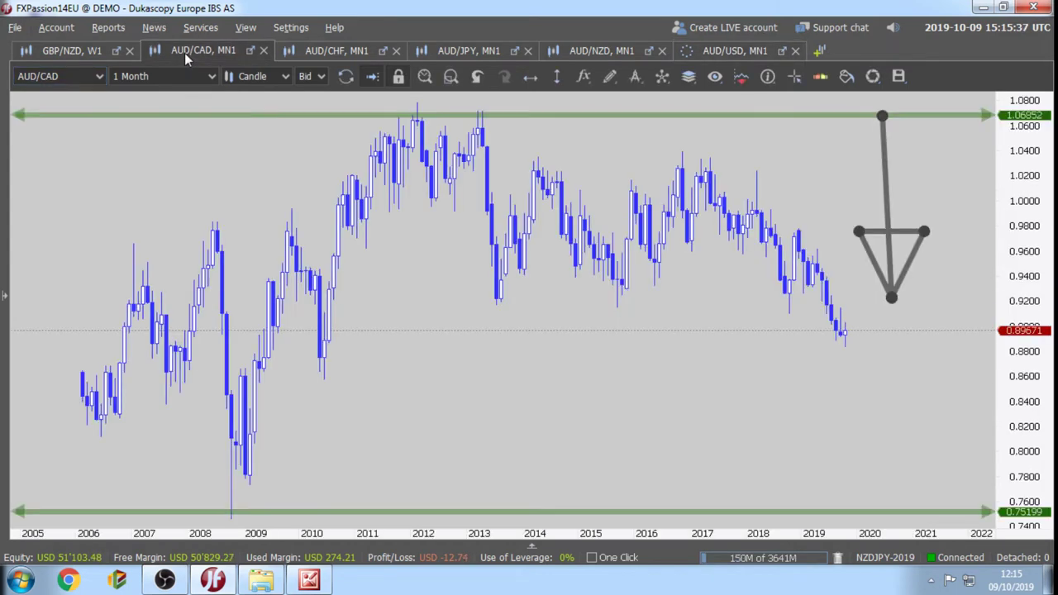
{"action": "left_click", "coordinate": [351, 54]}
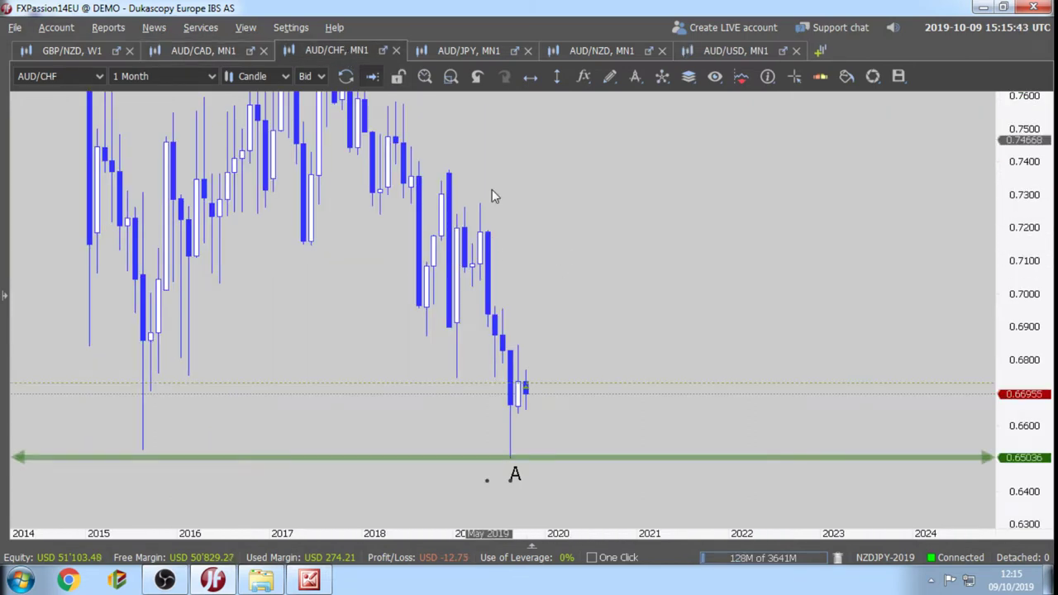
{"action": "left_click", "coordinate": [467, 54]}
{"action": "scroll", "coordinate": [529, 219], "scroll_direction": "down", "scroll_amount": 5}
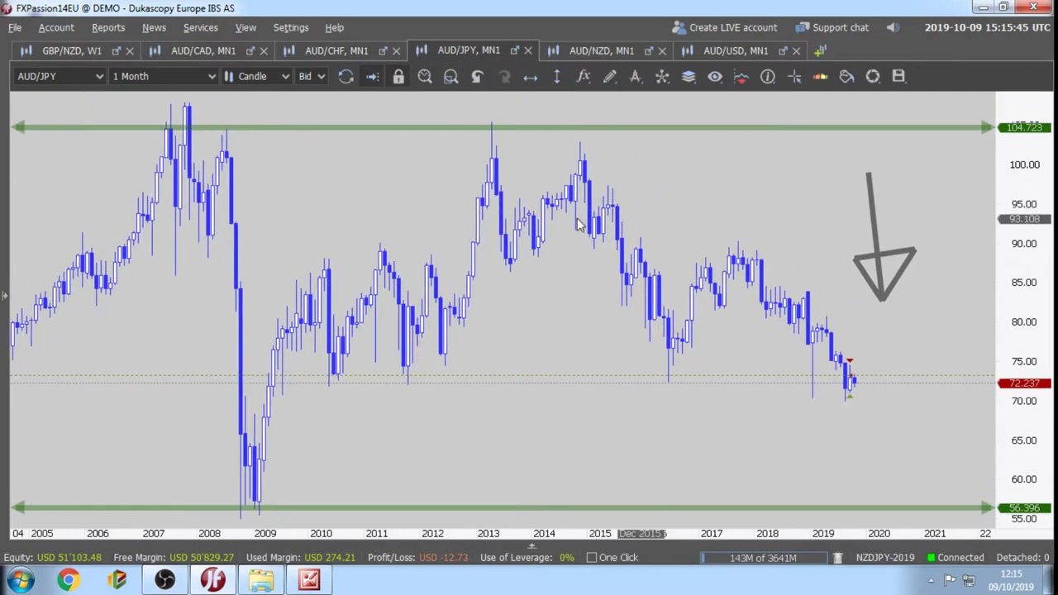
{"action": "left_click", "coordinate": [570, 49]}
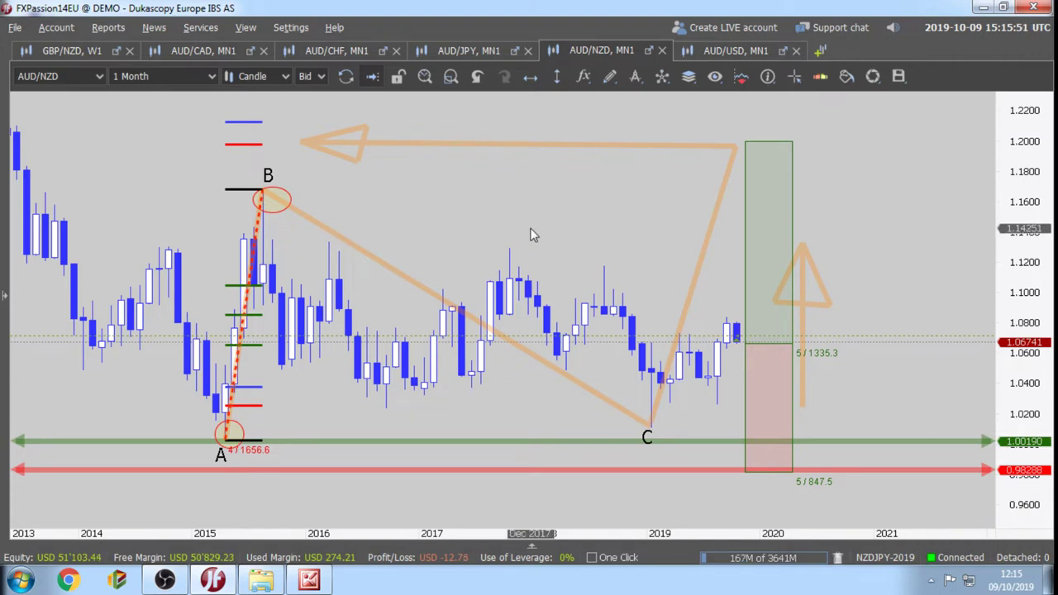
{"action": "scroll", "coordinate": [620, 186], "scroll_direction": "down", "scroll_amount": 1}
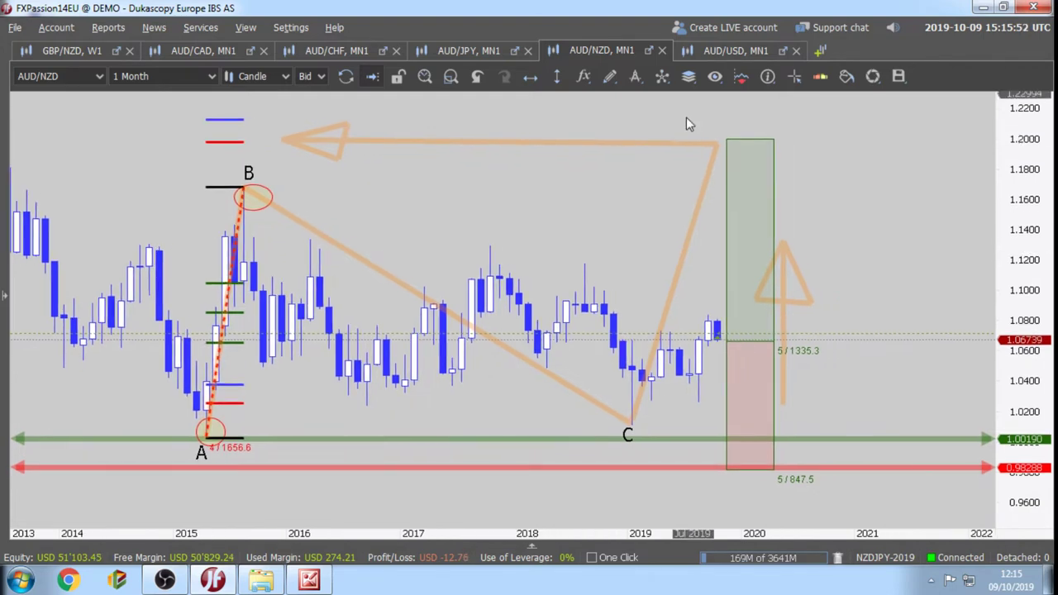
Place a horizontal price line at 1.07973 along the AUD/USD highs and delete the stray vertical line.
{"action": "left_click", "coordinate": [721, 51]}
{"action": "scroll", "coordinate": [577, 249], "scroll_direction": "down", "scroll_amount": 2}
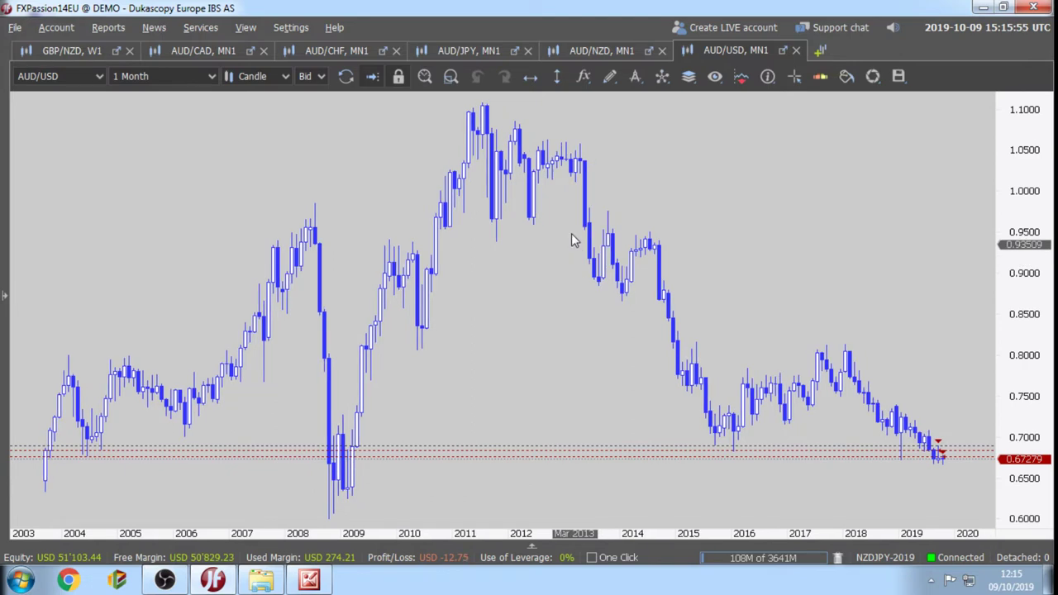
{"action": "left_click", "coordinate": [557, 76]}
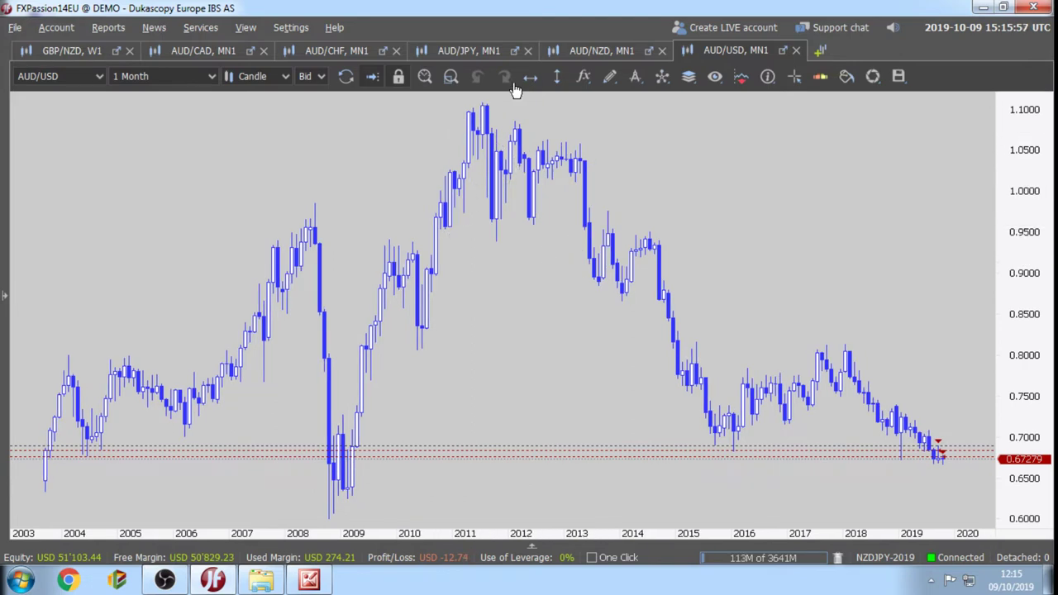
{"action": "left_click", "coordinate": [519, 95]}
{"action": "left_click", "coordinate": [530, 76]}
{"action": "left_click", "coordinate": [520, 125]}
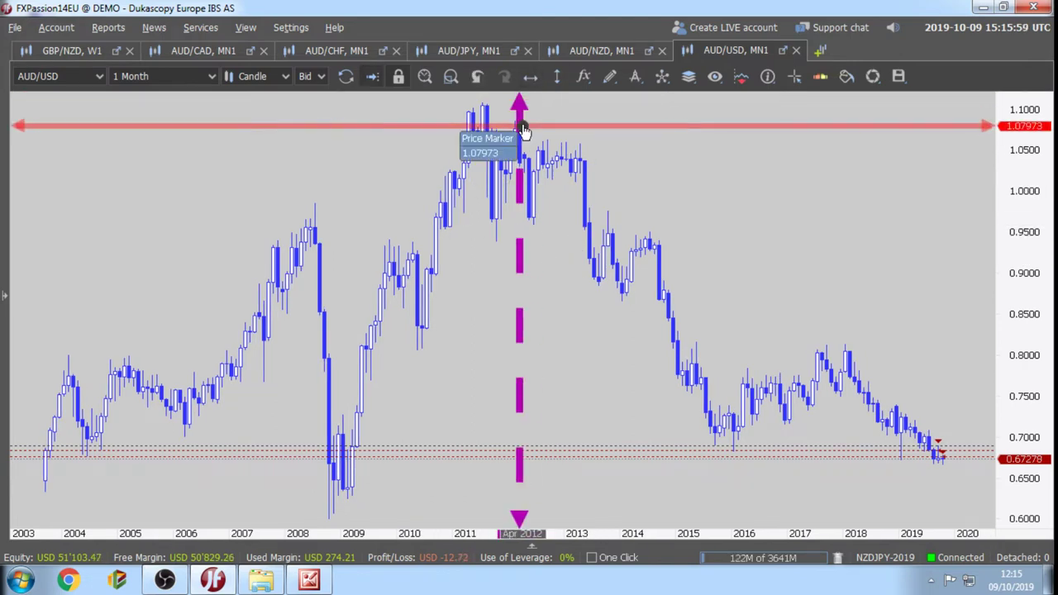
{"action": "left_click", "coordinate": [518, 267]}
{"action": "key", "text": "Delete"}
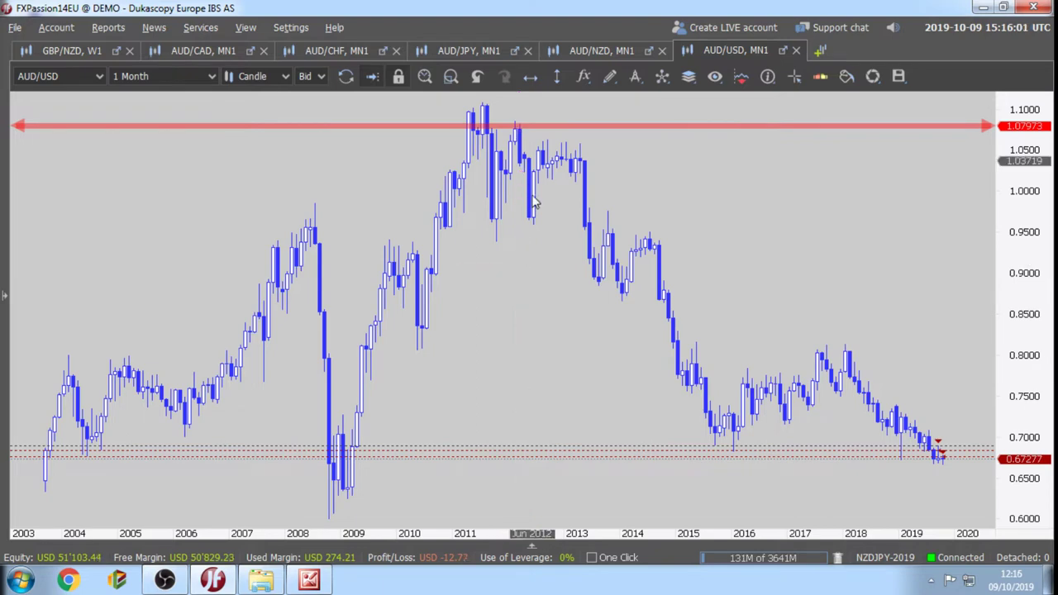
Duplicate the horizontal line down to 0.62312 near the AUD/USD lows.
{"action": "left_click", "coordinate": [532, 125]}
{"action": "left_click_drag", "start_coordinate": [532, 125], "coordinate": [495, 504]}
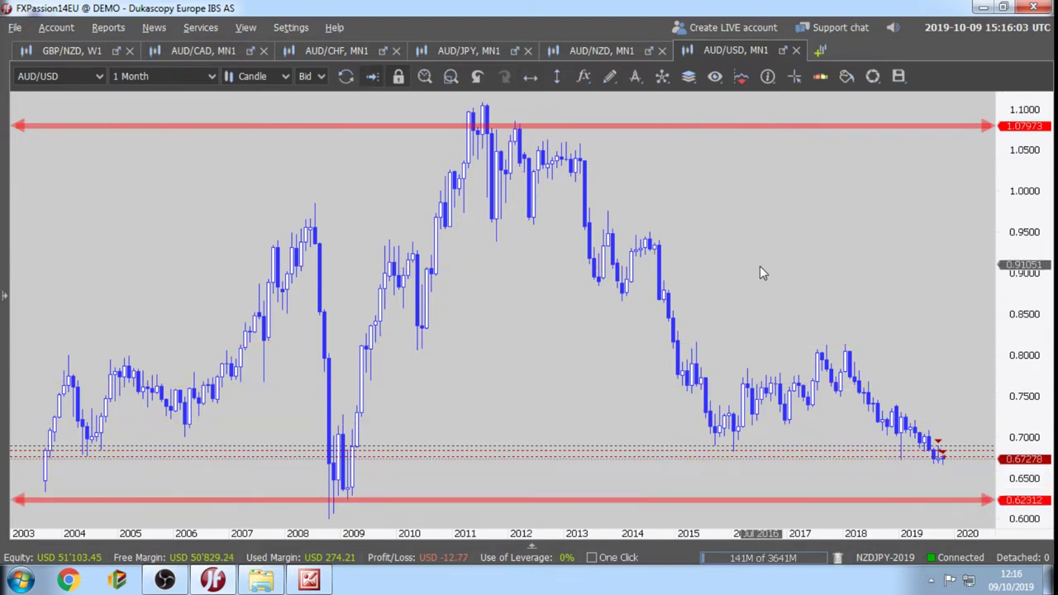
{"action": "scroll", "coordinate": [695, 226], "scroll_direction": "down", "scroll_amount": 2}
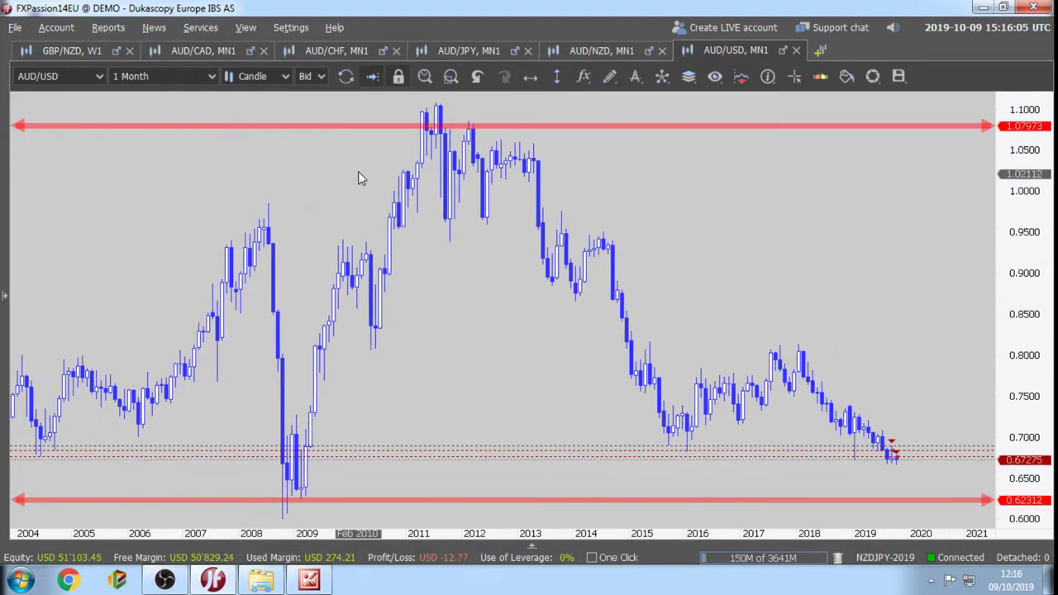
Open a new monthly chart for CAD/CHF after glancing at the AUD/CHF and AUD/NZD charts.
{"action": "left_click", "coordinate": [347, 51]}
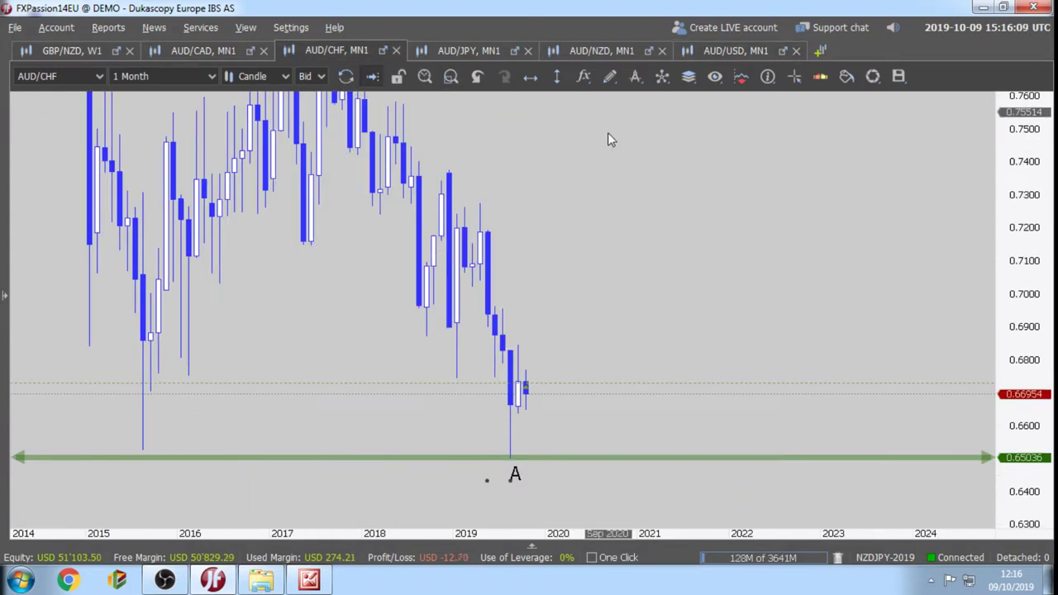
{"action": "left_click", "coordinate": [597, 50]}
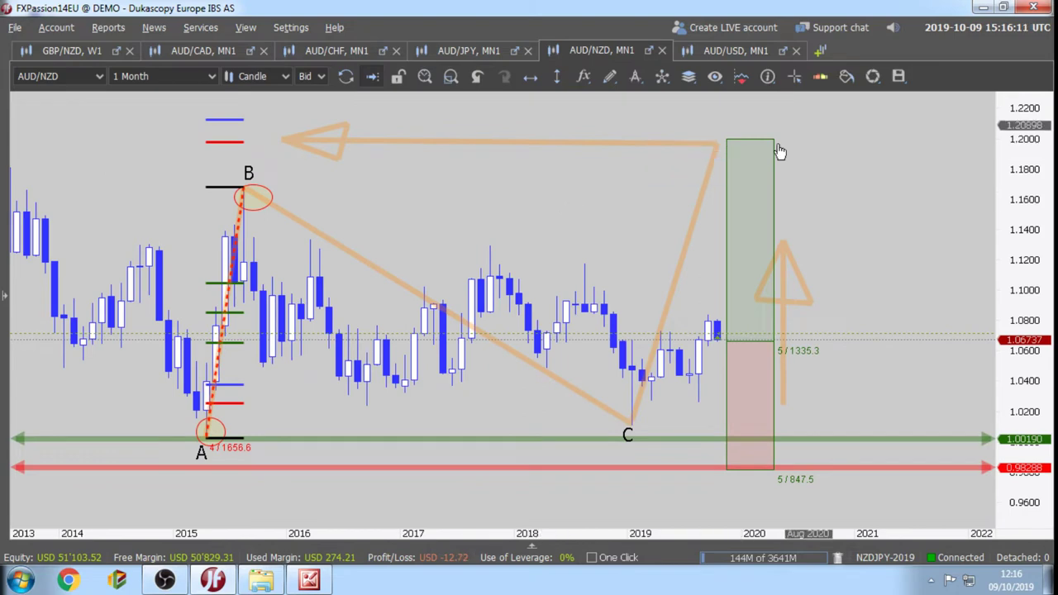
{"action": "left_click", "coordinate": [821, 50]}
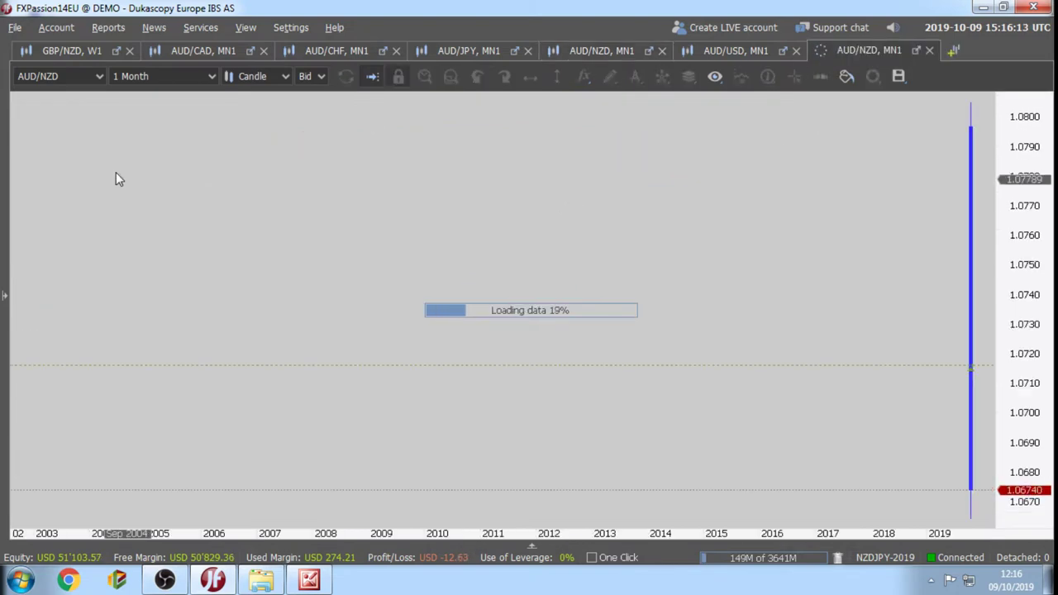
{"action": "left_click", "coordinate": [68, 76]}
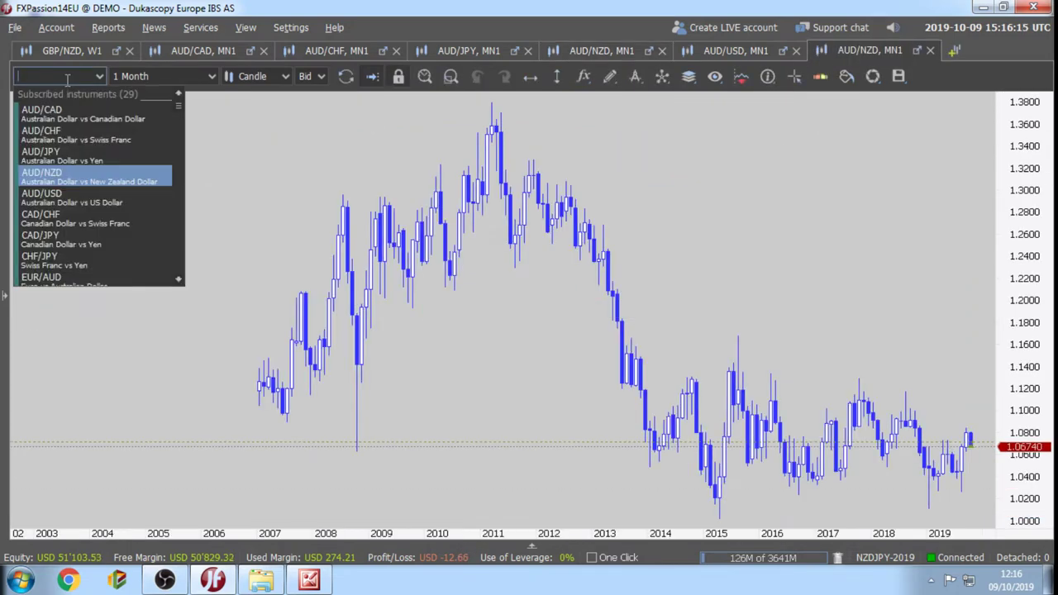
{"action": "type", "text": "CAD"}
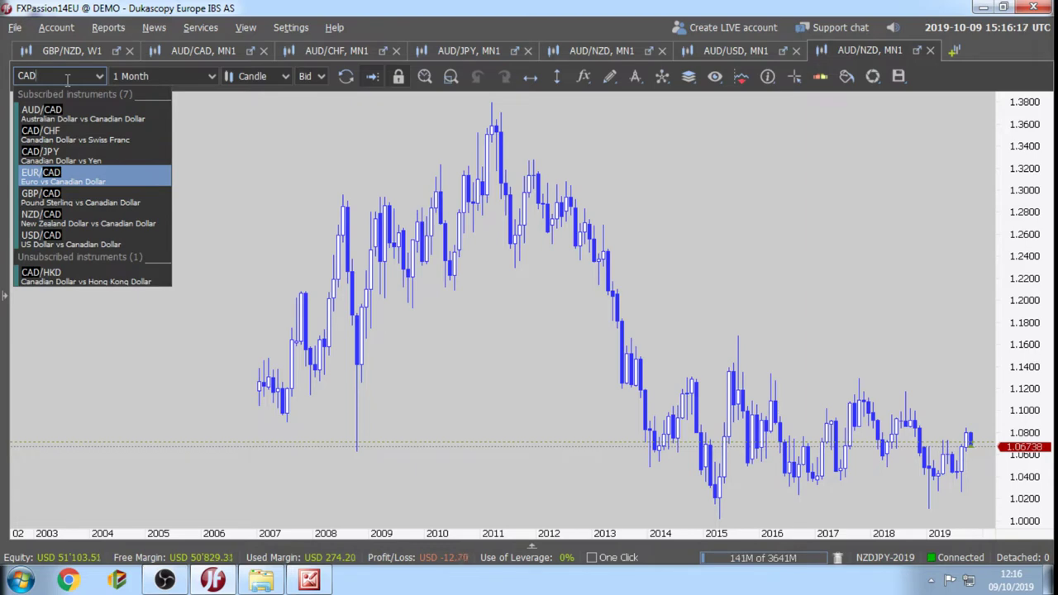
{"action": "type", "text": "CHF"}
{"action": "key", "text": "Return"}
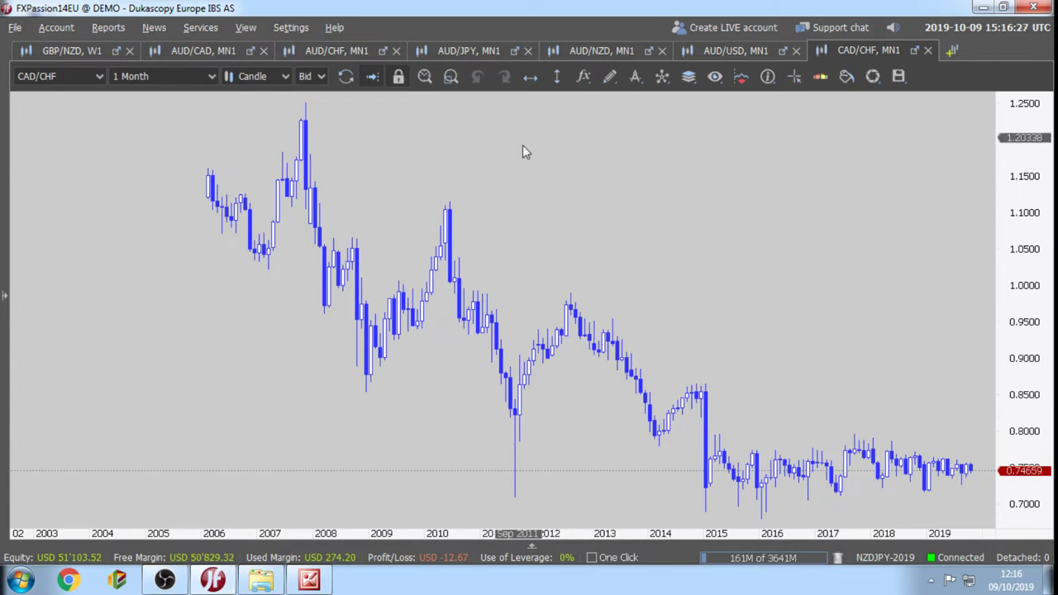
Unlock the CAD/CHF chart's vertical scaling and enlarge the candles from 2011 onward.
{"action": "left_click", "coordinate": [398, 76]}
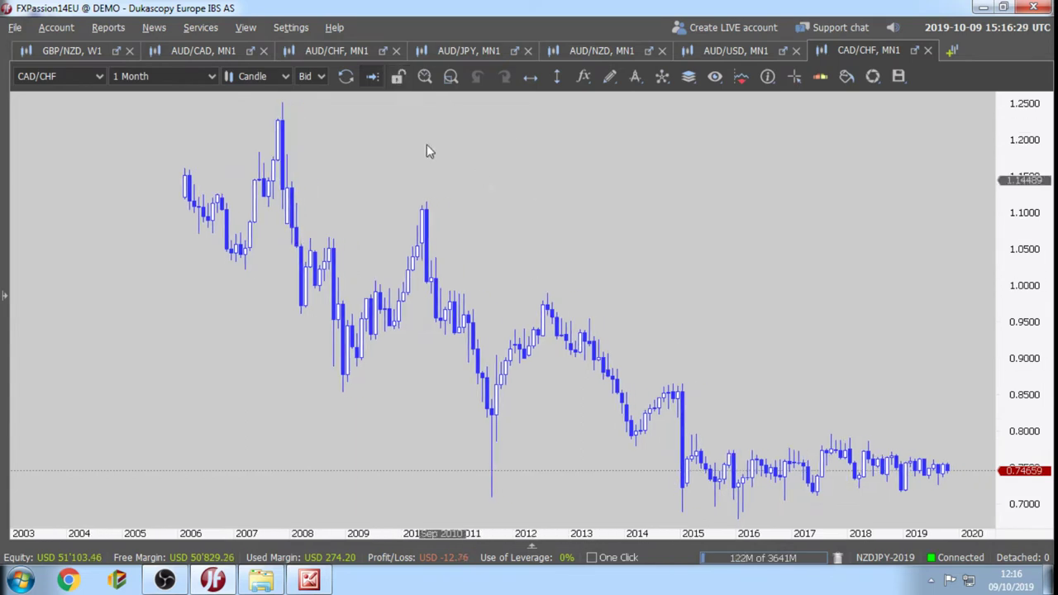
{"action": "left_click_drag", "start_coordinate": [492, 347], "coordinate": [308, 251]}
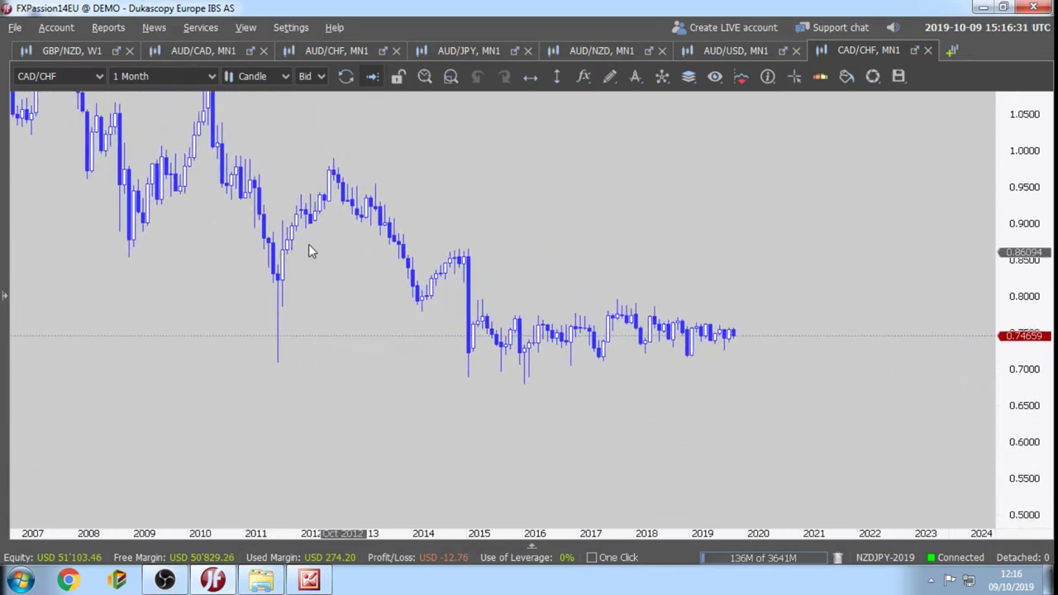
{"action": "left_click_drag", "start_coordinate": [1017, 428], "coordinate": [1018, 479]}
{"action": "scroll", "coordinate": [811, 449], "scroll_direction": "up", "scroll_amount": 1}
{"action": "scroll", "coordinate": [812, 455], "scroll_direction": "up", "scroll_amount": 1}
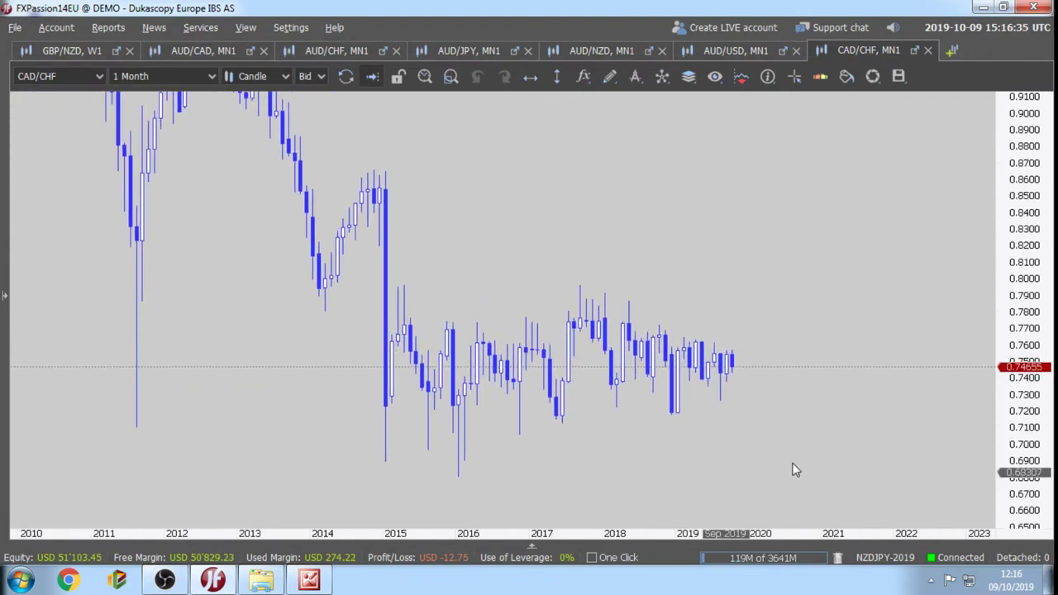
{"action": "scroll", "coordinate": [724, 474], "scroll_direction": "up", "scroll_amount": 1}
{"action": "scroll", "coordinate": [724, 469], "scroll_direction": "up", "scroll_amount": 1}
{"action": "left_click_drag", "start_coordinate": [724, 469], "coordinate": [765, 411]}
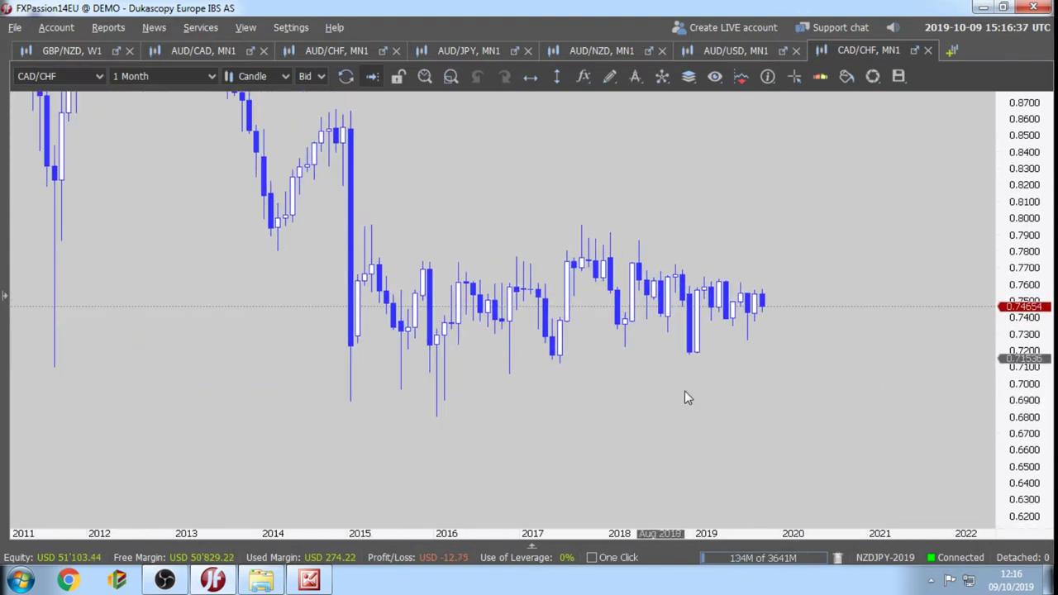
Place horizontal price lines on the CAD/CHF chart at 0.77527 along the range highs and 0.71723 along the range lows.
{"action": "left_click", "coordinate": [529, 77]}
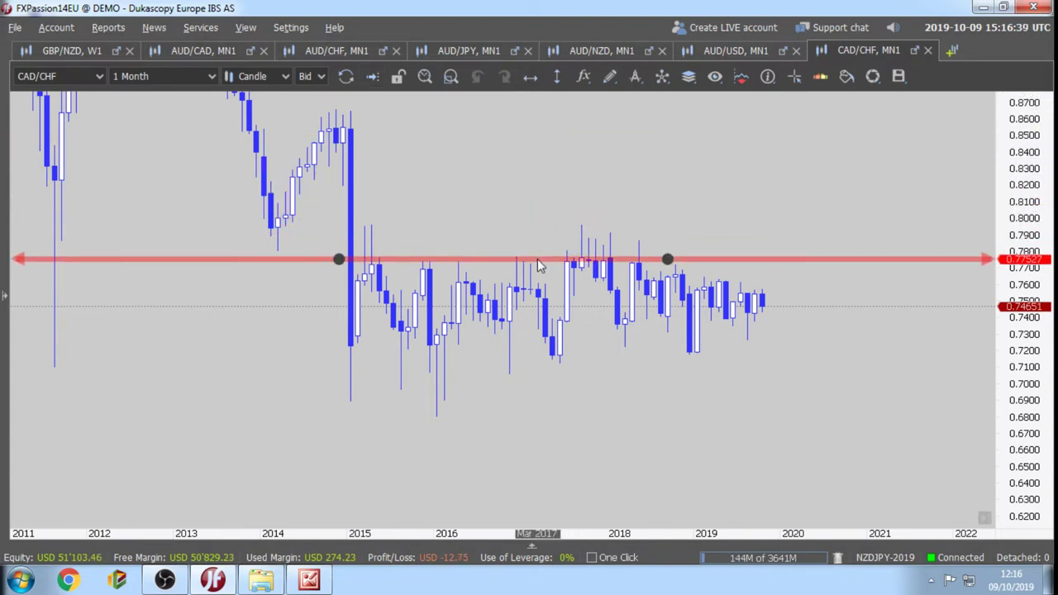
{"action": "left_click", "coordinate": [537, 259]}
{"action": "left_click", "coordinate": [531, 77]}
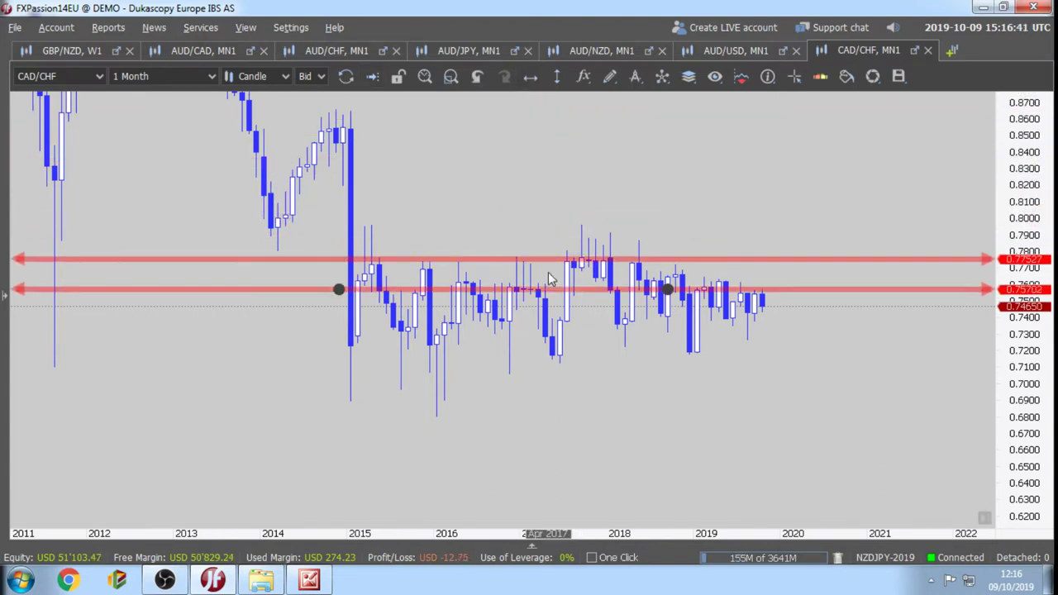
{"action": "left_click", "coordinate": [575, 354]}
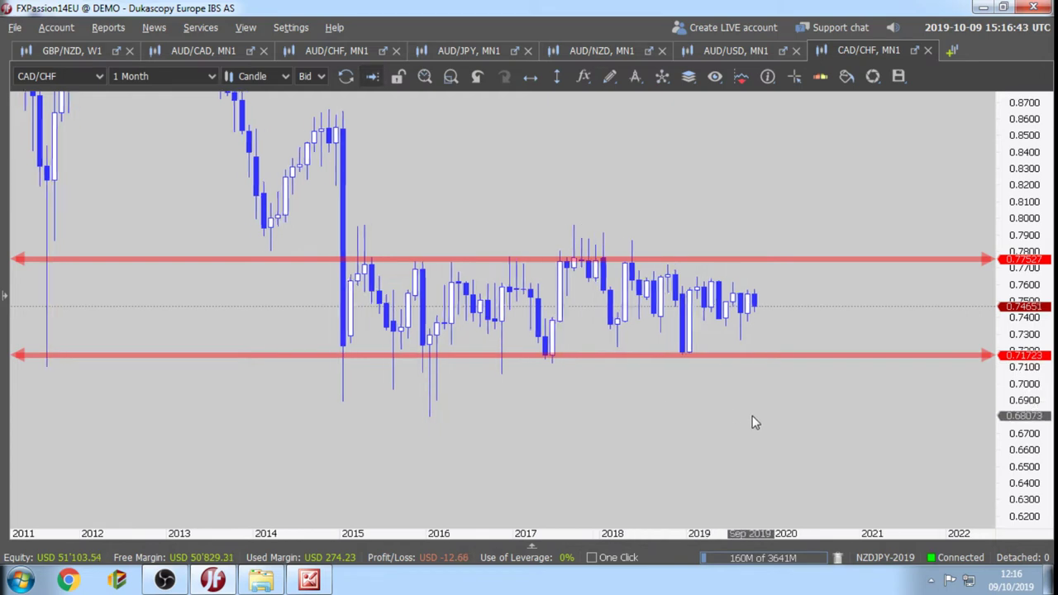
Draw an ellipse on the 0.77527 line in the empty 2020 area ahead of the latest CAD/CHF candles.
{"action": "scroll", "coordinate": [677, 428], "scroll_direction": "down", "scroll_amount": 1}
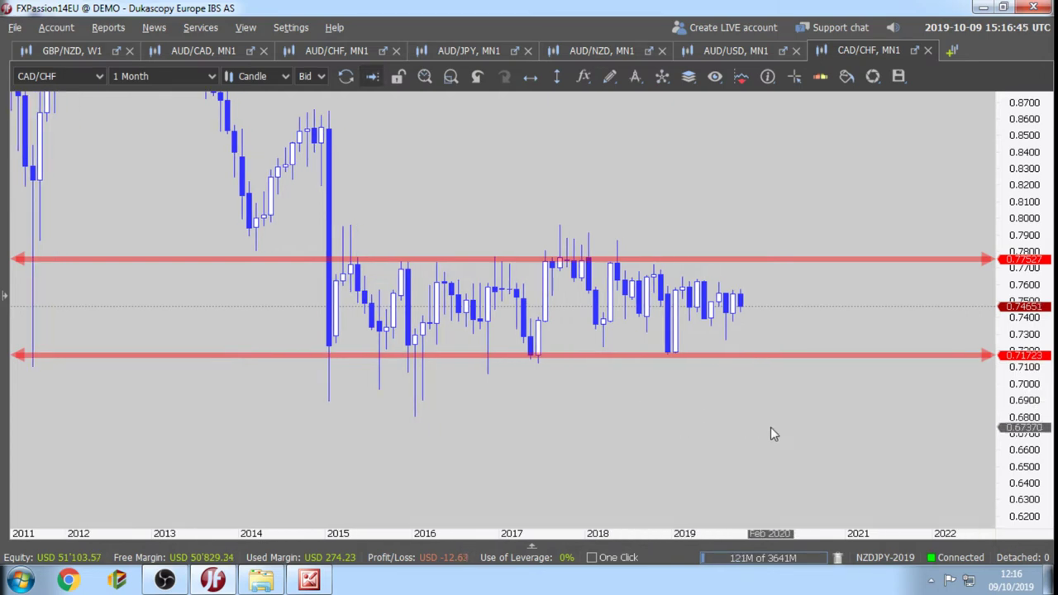
{"action": "scroll", "coordinate": [769, 425], "scroll_direction": "down", "scroll_amount": 1}
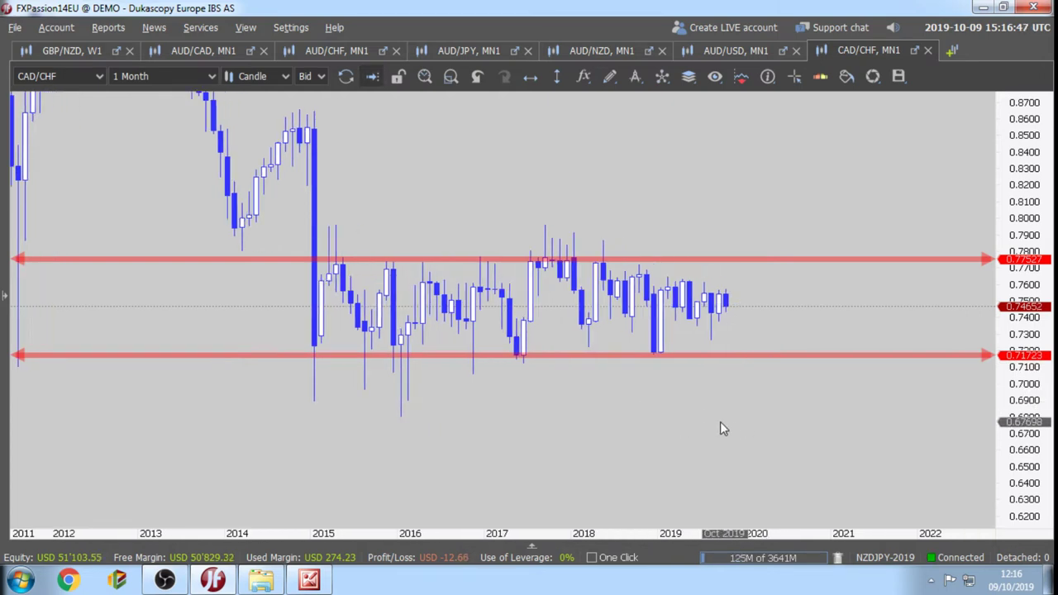
{"action": "scroll", "coordinate": [727, 423], "scroll_direction": "down", "scroll_amount": 1}
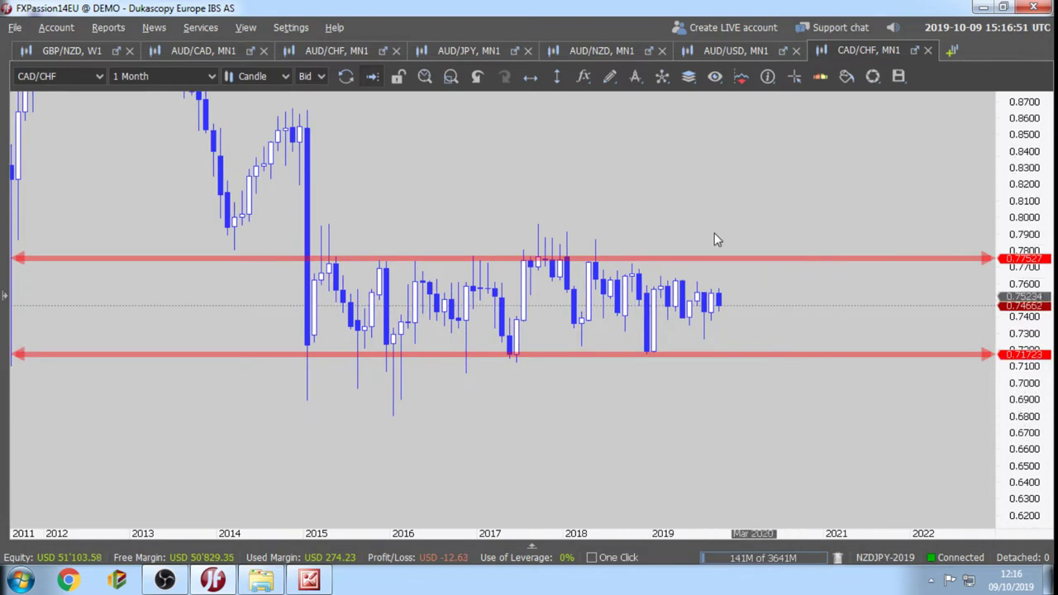
{"action": "left_click_drag", "start_coordinate": [1025, 425], "coordinate": [1024, 450]}
{"action": "mouse_move", "coordinate": [795, 450]}
{"action": "left_mouse_down"}
{"action": "mouse_move", "coordinate": [748, 425]}
{"action": "mouse_move", "coordinate": [742, 432]}
{"action": "left_mouse_up"}
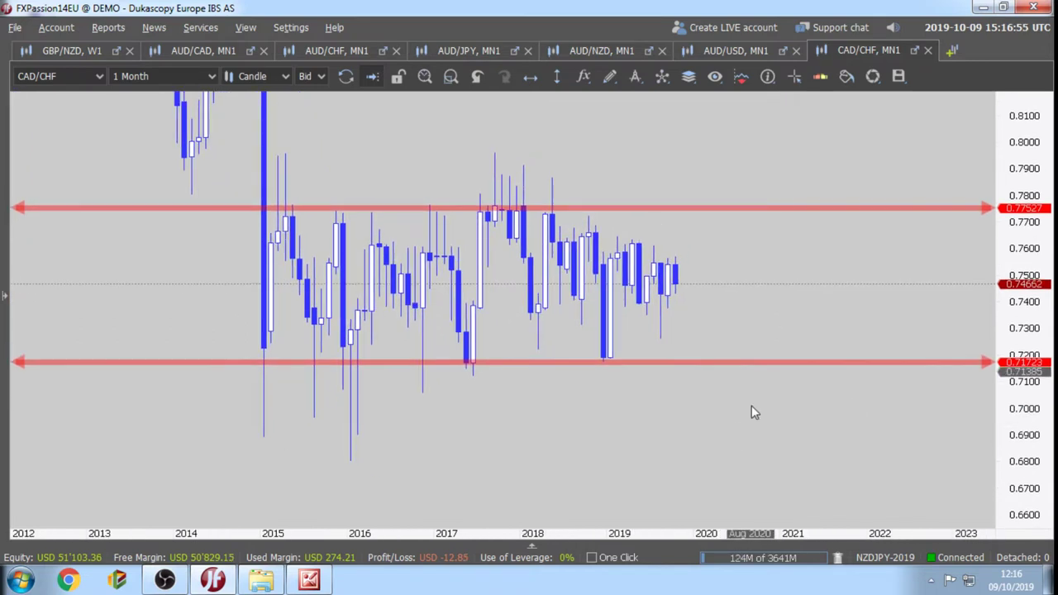
{"action": "left_click", "coordinate": [614, 83]}
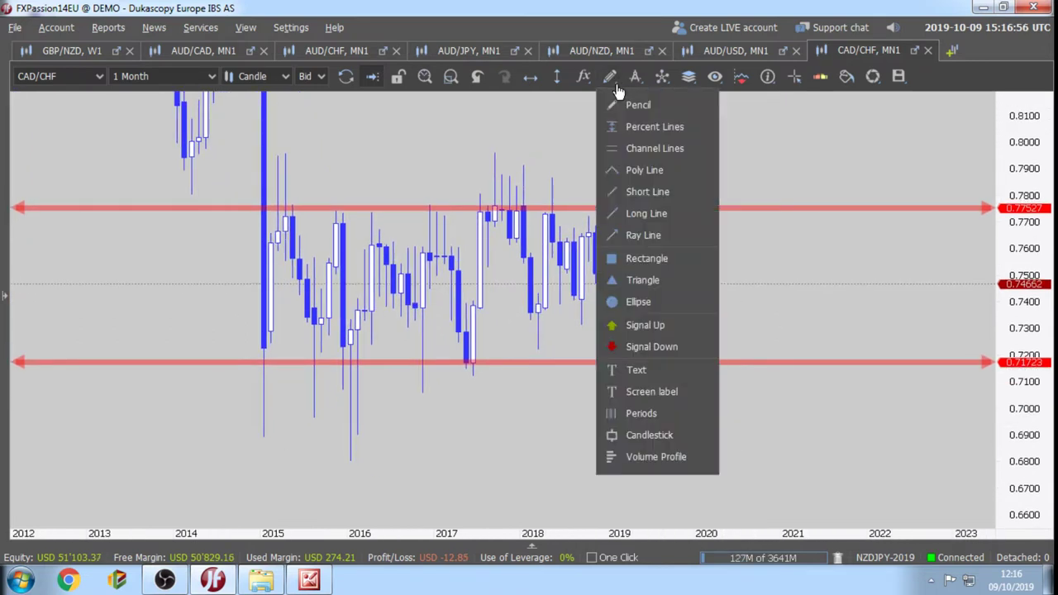
{"action": "left_click", "coordinate": [640, 302]}
{"action": "left_click_drag", "start_coordinate": [715, 191], "coordinate": [760, 222]}
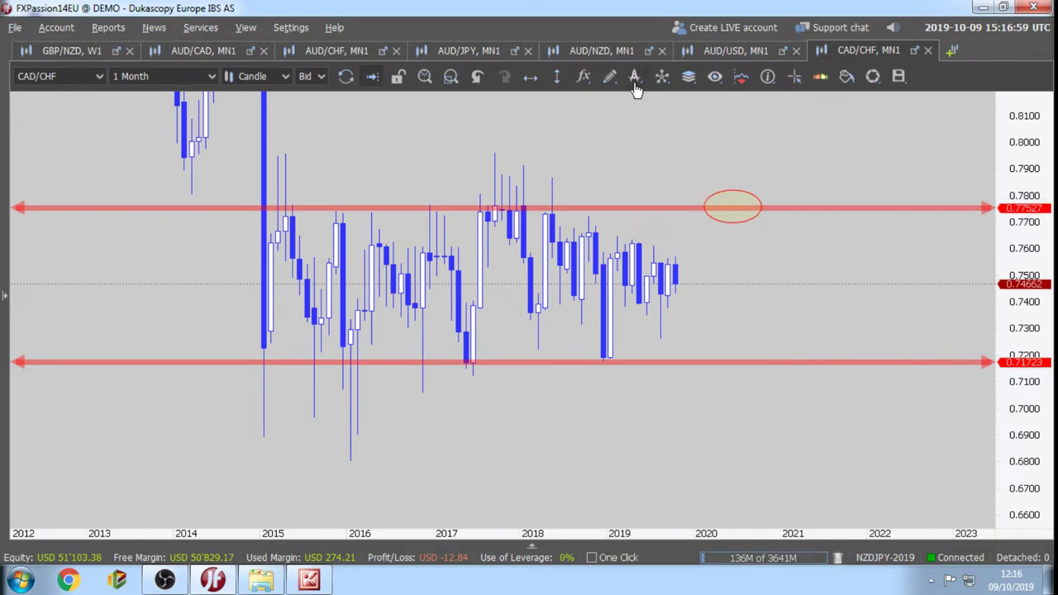
Draw a zigzag poly line arrow falling from the ellipse on the upper line to about 0.75.
{"action": "left_click", "coordinate": [615, 82]}
{"action": "left_click", "coordinate": [636, 171]}
{"action": "left_click", "coordinate": [718, 207]}
{"action": "left_click", "coordinate": [739, 251]}
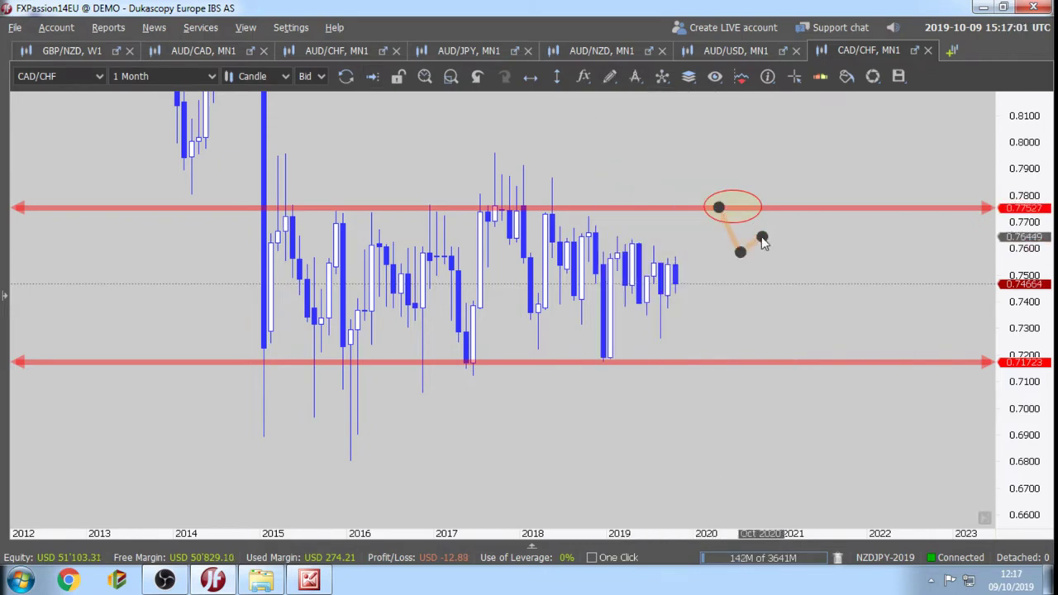
{"action": "left_click", "coordinate": [761, 237]}
{"action": "left_click", "coordinate": [754, 270]}
{"action": "left_click", "coordinate": [775, 274]}
{"action": "left_click", "coordinate": [783, 260]}
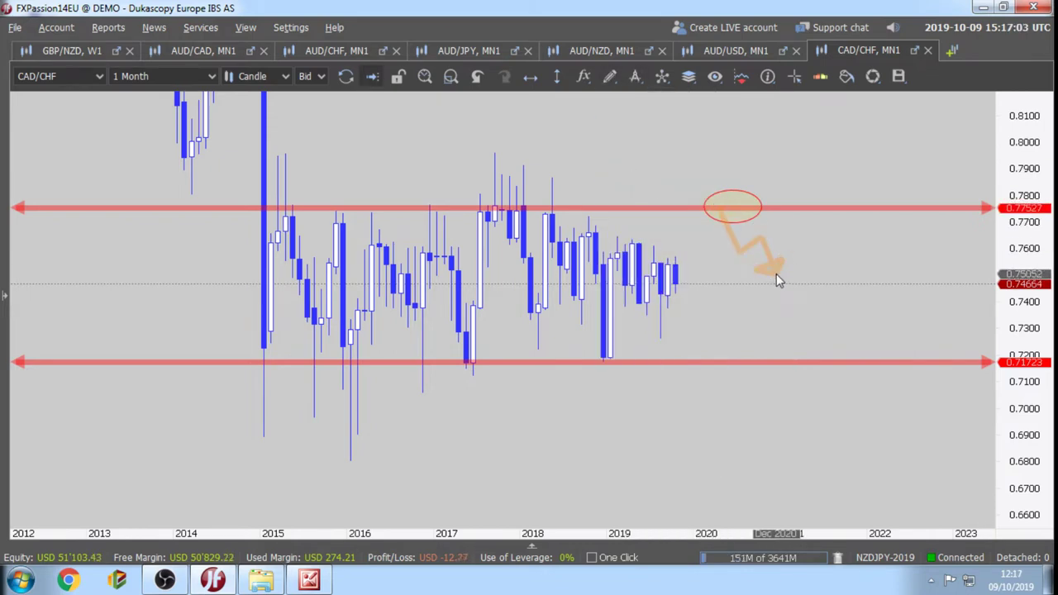
Draw a mirrored zigzag poly line arrow rising from the 0.71723 line to about 0.744.
{"action": "left_click", "coordinate": [611, 78]}
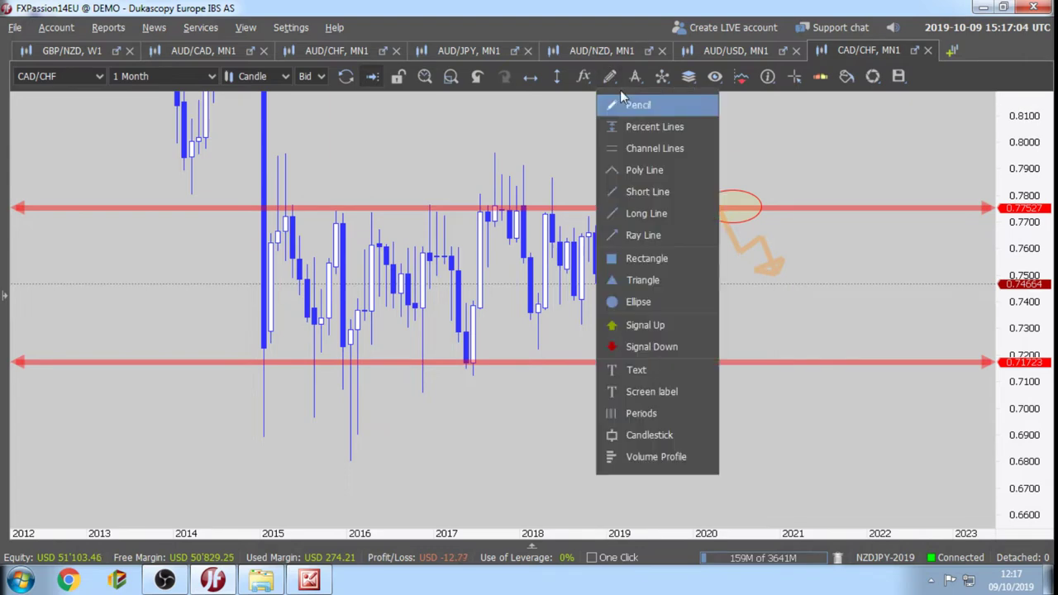
{"action": "left_click", "coordinate": [637, 170]}
{"action": "left_click", "coordinate": [739, 321]}
{"action": "left_click", "coordinate": [761, 332]}
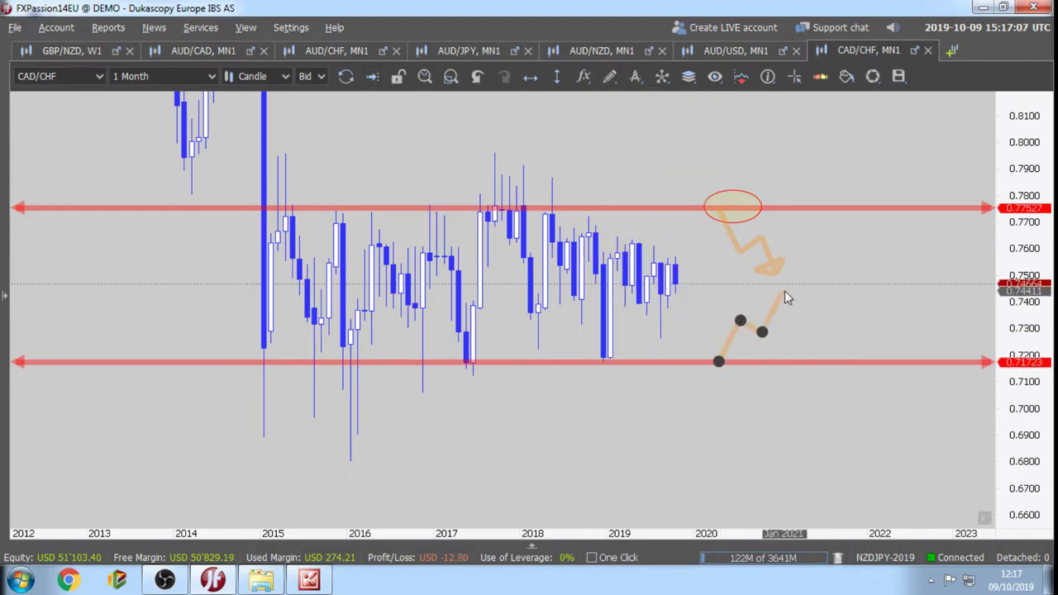
{"action": "left_click", "coordinate": [783, 291]}
{"action": "double_click", "coordinate": [785, 295]}
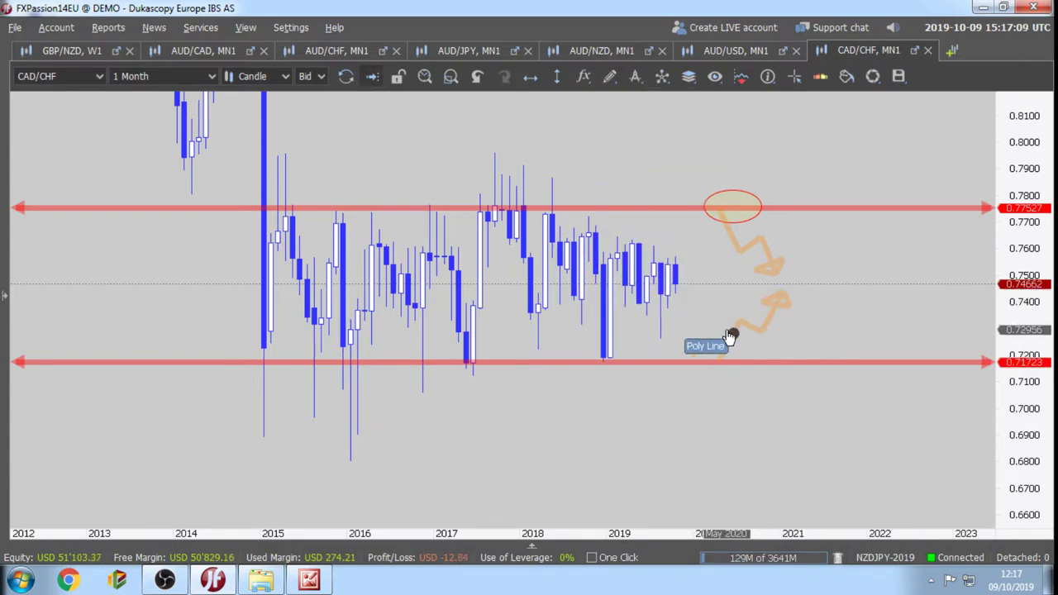
Trace the sideways range with a zigzag poly line bouncing between the two horizontal lines from early 2015 to 2019.
{"action": "left_click_drag", "start_coordinate": [543, 450], "coordinate": [594, 447]}
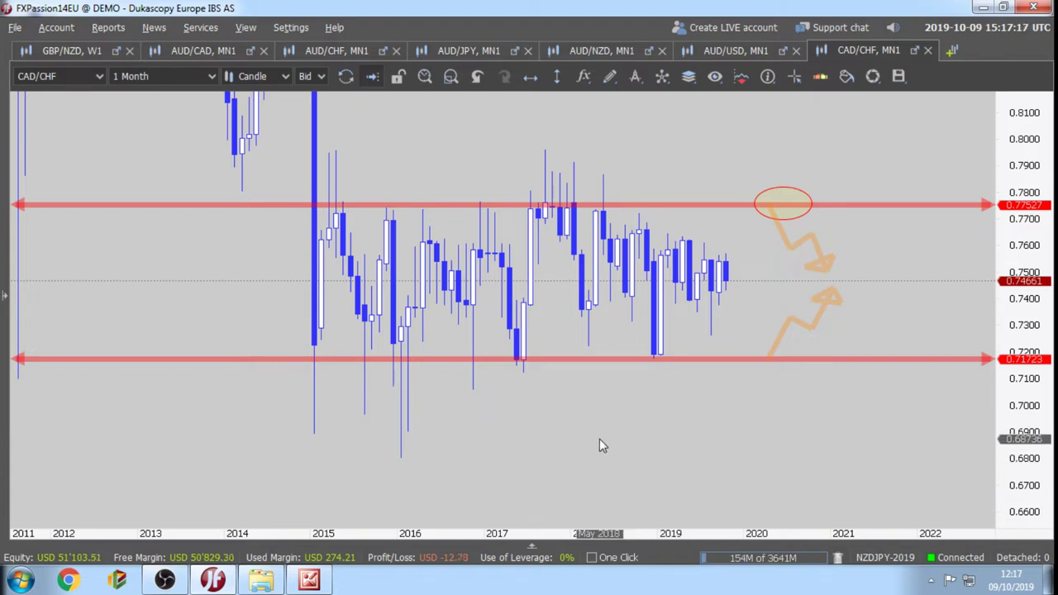
{"action": "left_click_drag", "start_coordinate": [525, 431], "coordinate": [546, 419]}
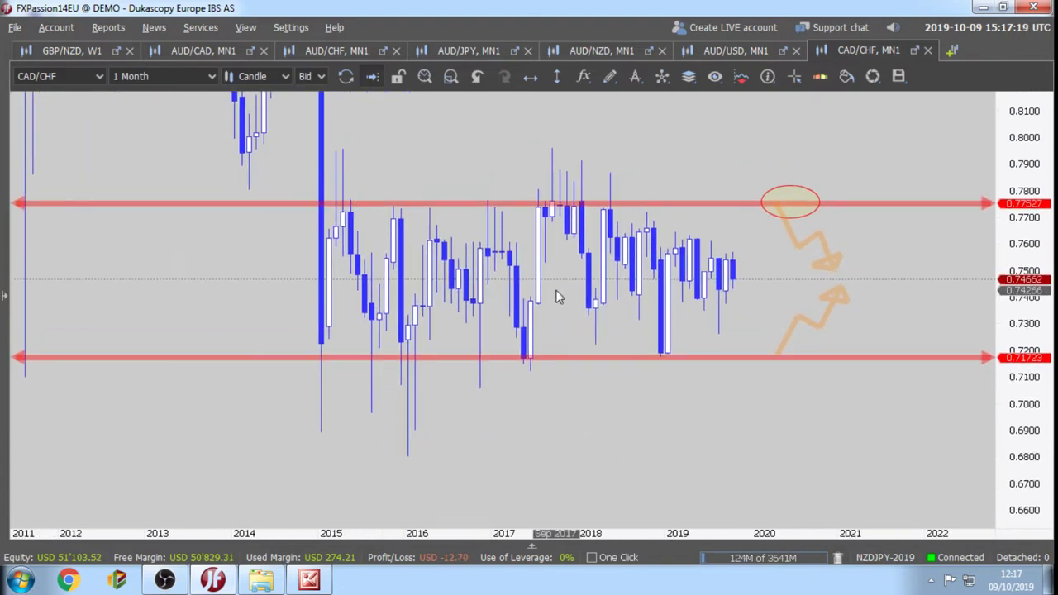
{"action": "left_click_drag", "start_coordinate": [566, 272], "coordinate": [567, 287]}
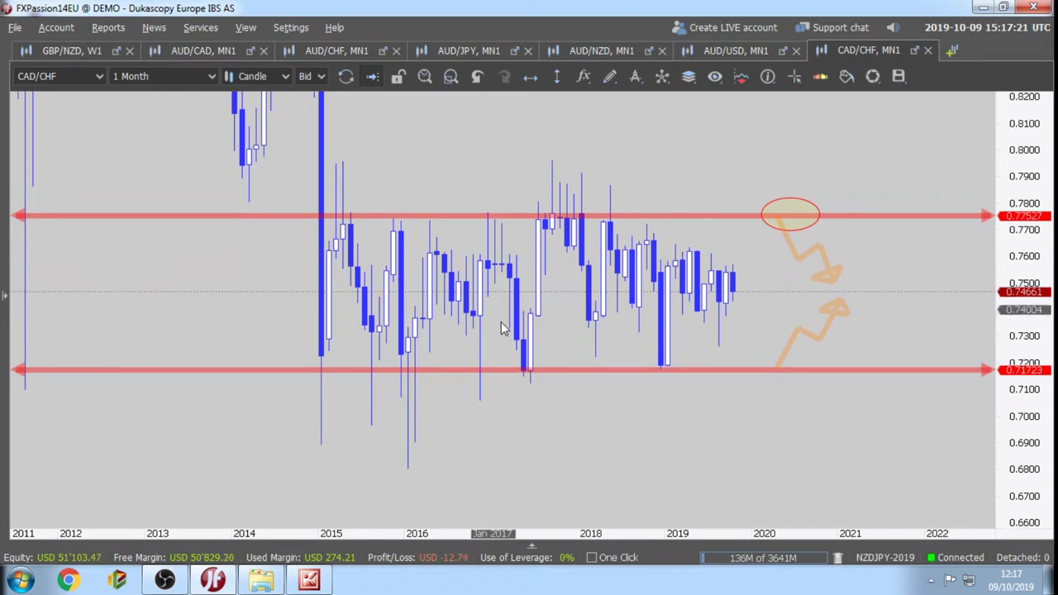
{"action": "left_click", "coordinate": [609, 76]}
{"action": "left_click", "coordinate": [643, 169]}
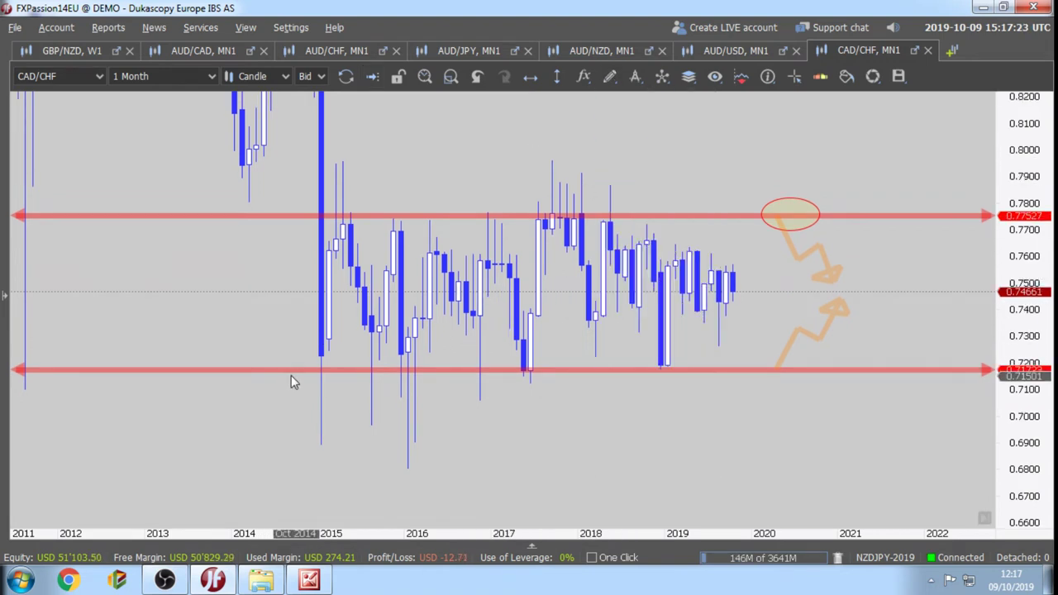
{"action": "left_click", "coordinate": [320, 368]}
{"action": "left_click", "coordinate": [350, 223]}
{"action": "left_click", "coordinate": [400, 359]}
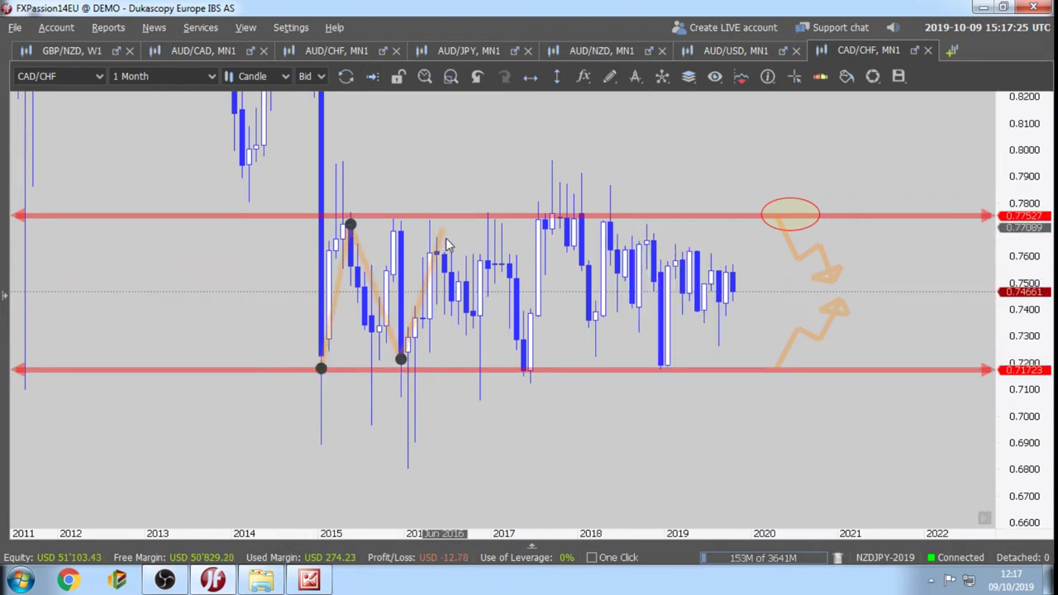
{"action": "left_click", "coordinate": [444, 224]}
{"action": "left_click", "coordinate": [480, 357]}
{"action": "left_click", "coordinate": [552, 214]}
{"action": "left_click", "coordinate": [595, 364]}
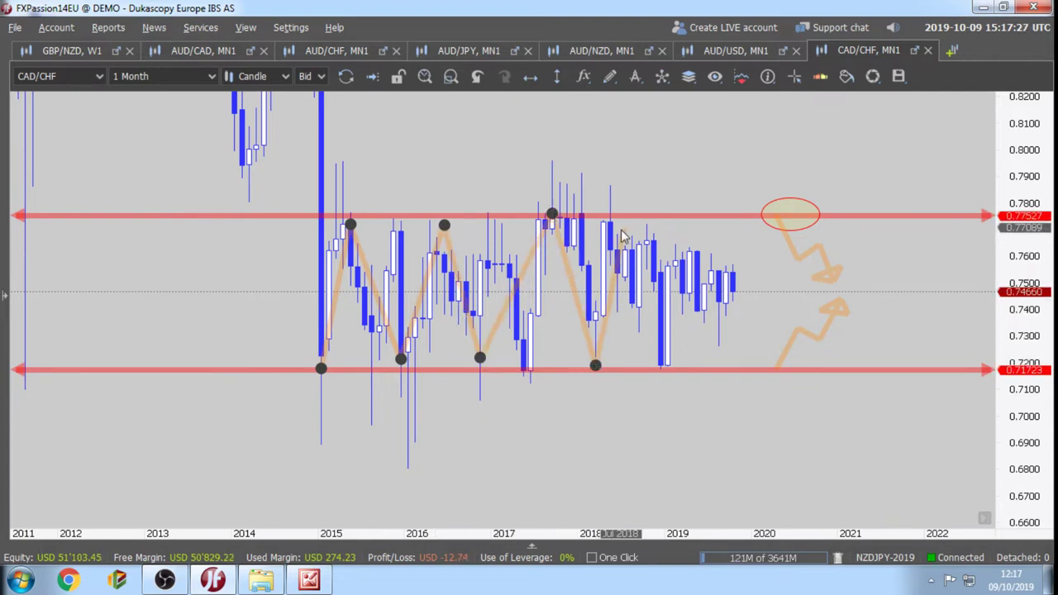
{"action": "left_click", "coordinate": [617, 221]}
{"action": "left_click", "coordinate": [666, 364]}
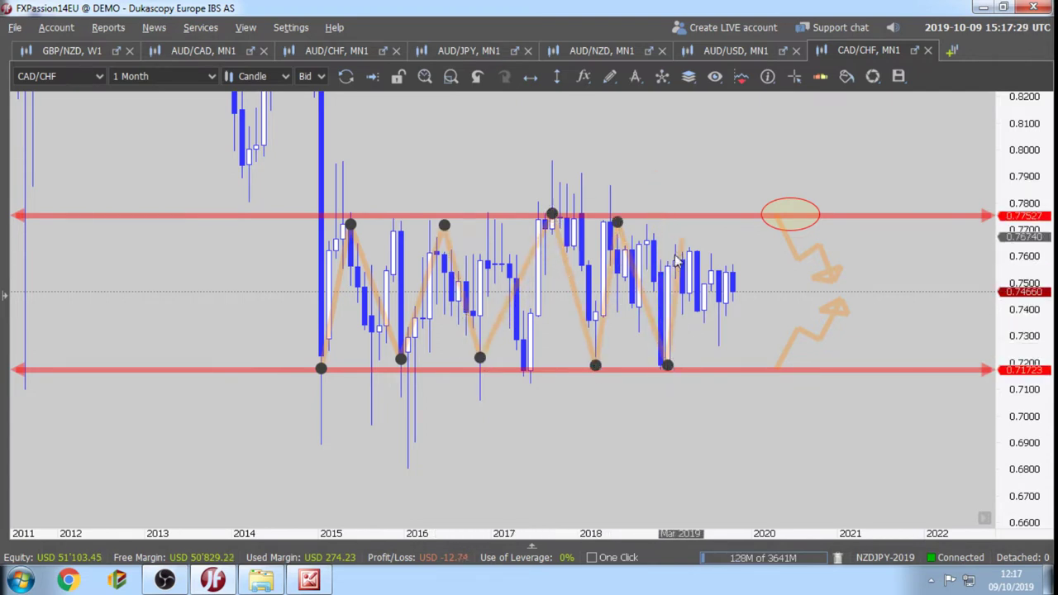
{"action": "double_click", "coordinate": [682, 216]}
{"action": "scroll", "coordinate": [839, 120], "scroll_direction": "down", "scroll_amount": 3}
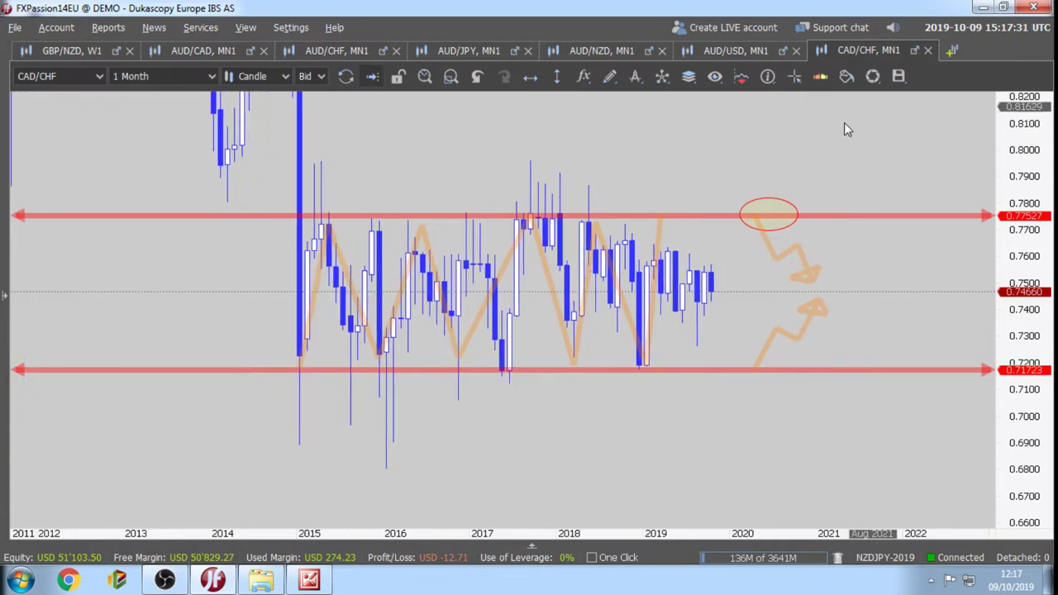
Open a new monthly chart for CAD/JPY.
{"action": "left_click", "coordinate": [951, 52]}
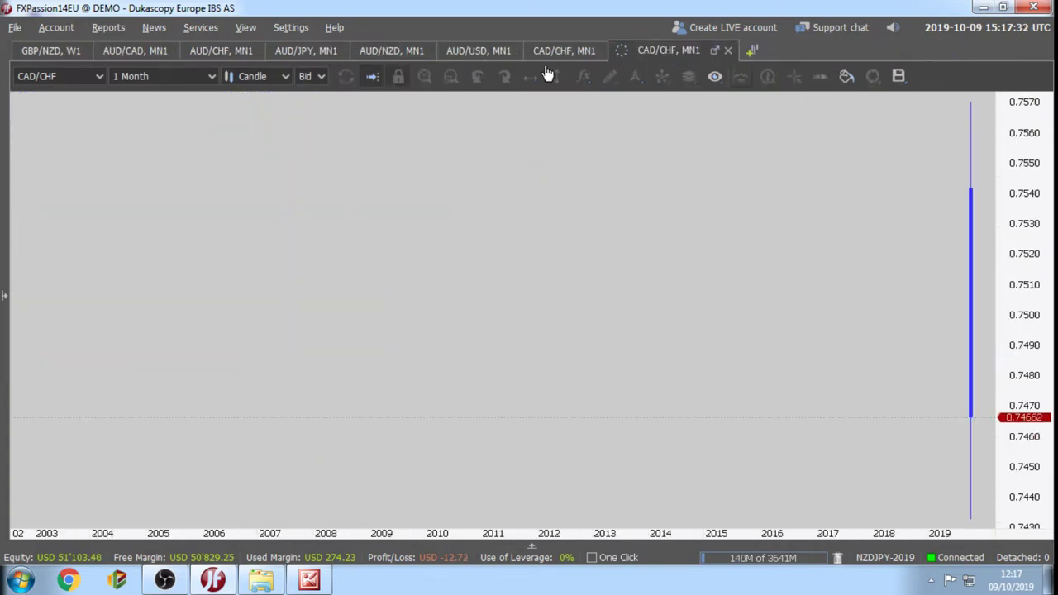
{"action": "left_click", "coordinate": [67, 76]}
{"action": "type", "text": "CADJPY"}
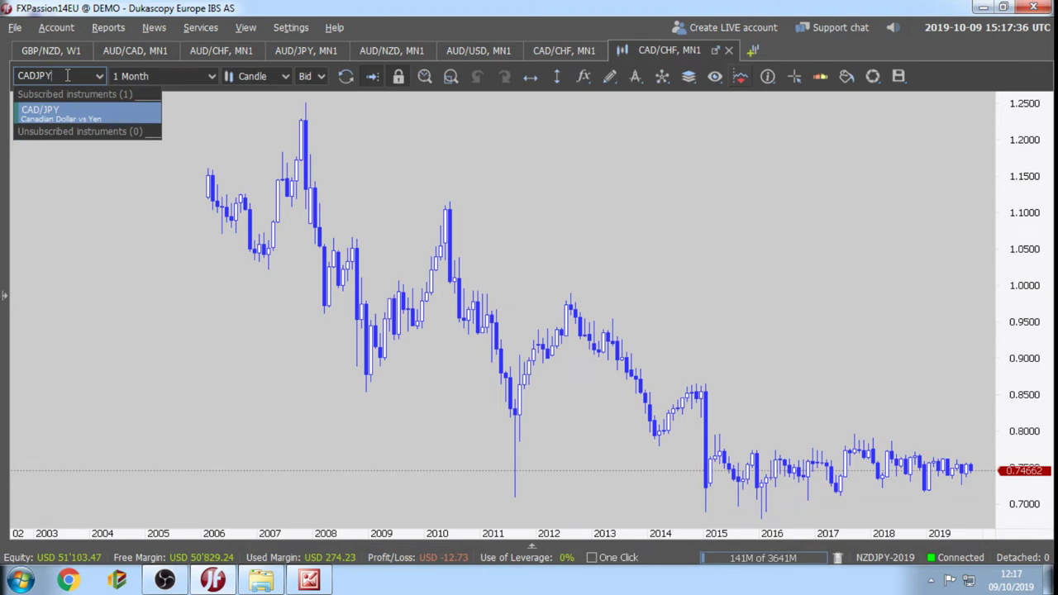
{"action": "key", "text": "Return"}
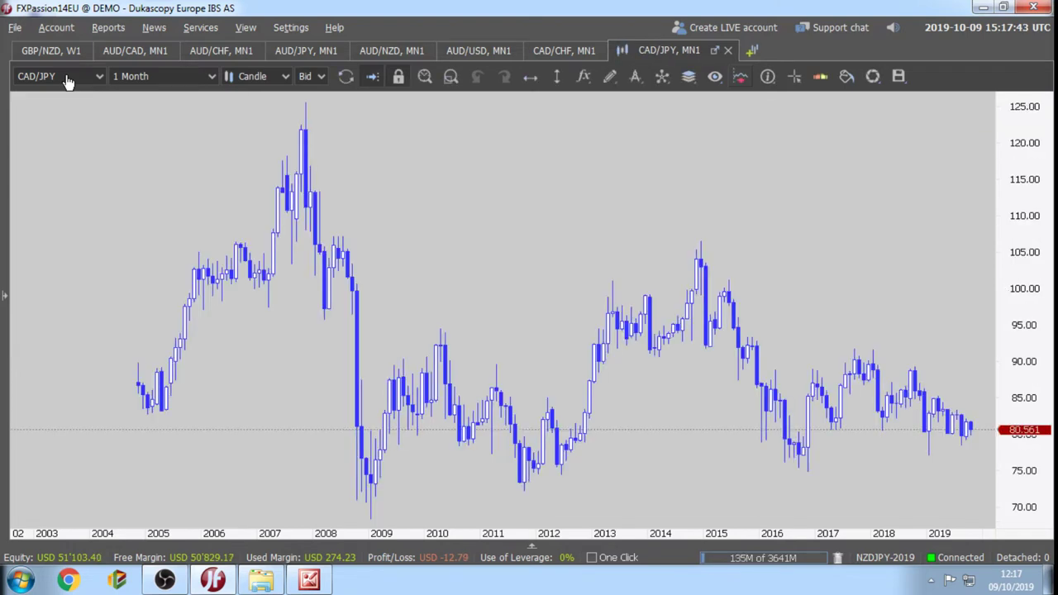
Place horizontal price lines on the CAD/JPY chart at 122.256 near the 2007 high and 68.783 at the 2009 low.
{"action": "left_click", "coordinate": [529, 76]}
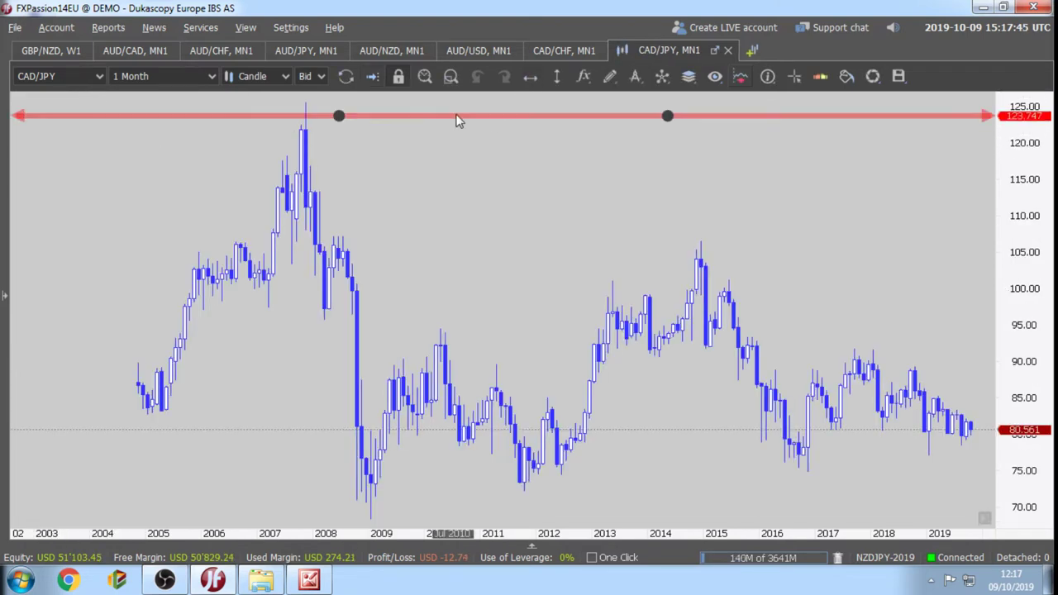
{"action": "left_click", "coordinate": [462, 126]}
{"action": "left_click", "coordinate": [530, 76]}
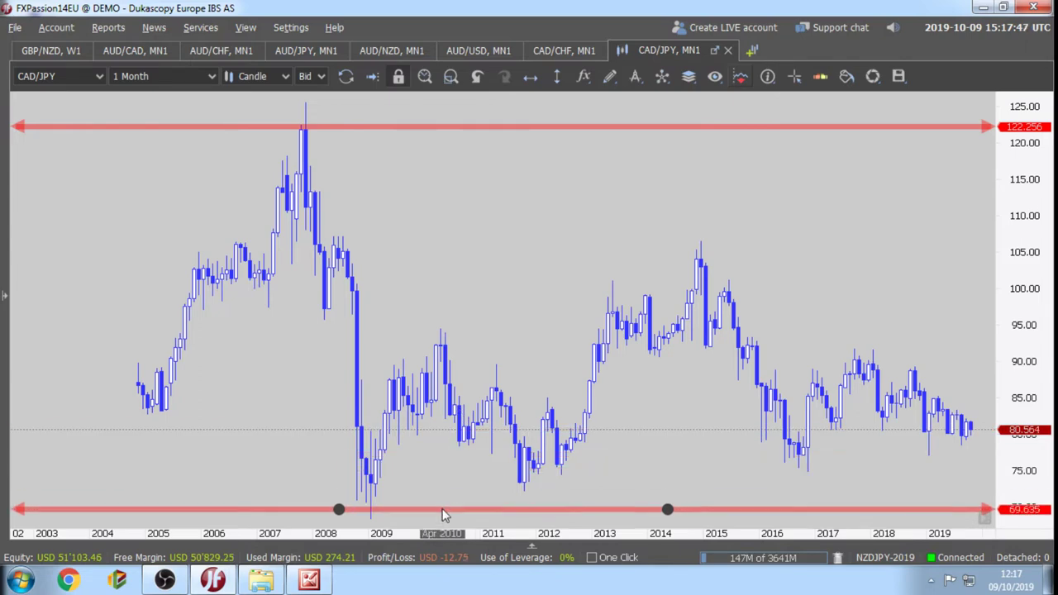
{"action": "left_click", "coordinate": [442, 516]}
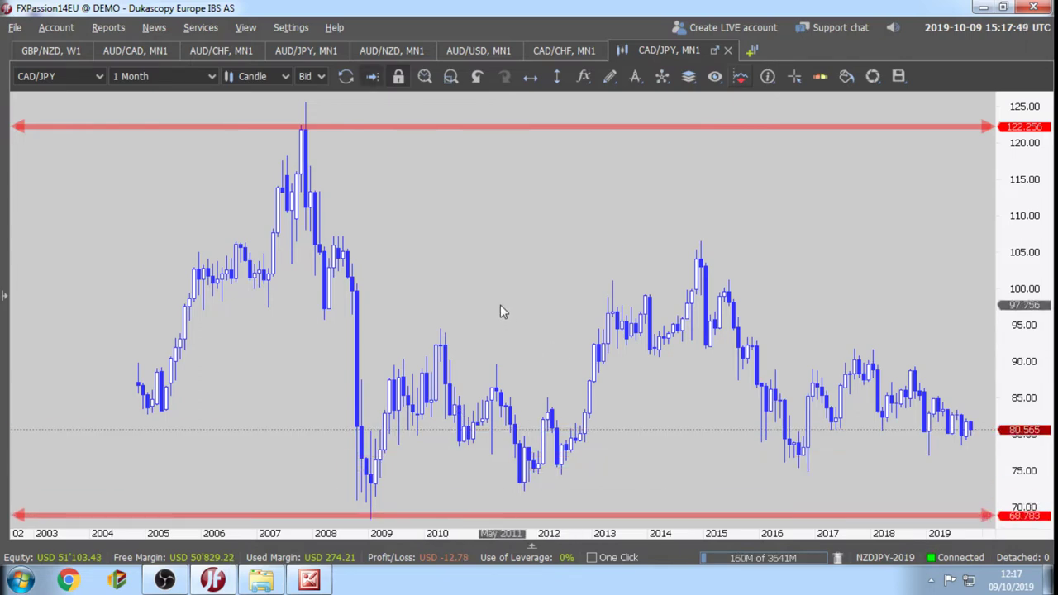
Unlock the CAD/JPY chart's vertical scaling and circle the 2009 low on the 68.783 line with an ellipse.
{"action": "left_click_drag", "start_coordinate": [540, 319], "coordinate": [488, 301]}
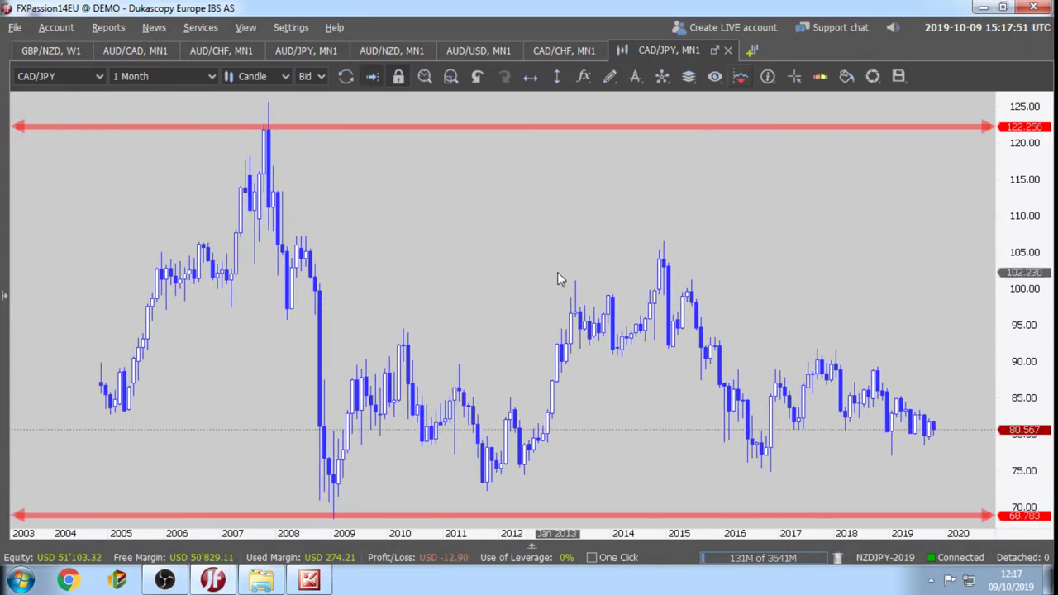
{"action": "left_click", "coordinate": [399, 77]}
{"action": "mouse_move", "coordinate": [434, 256]}
{"action": "left_mouse_down"}
{"action": "mouse_move", "coordinate": [413, 169]}
{"action": "mouse_move", "coordinate": [407, 180]}
{"action": "mouse_move", "coordinate": [394, 171]}
{"action": "mouse_move", "coordinate": [399, 189]}
{"action": "left_mouse_up"}
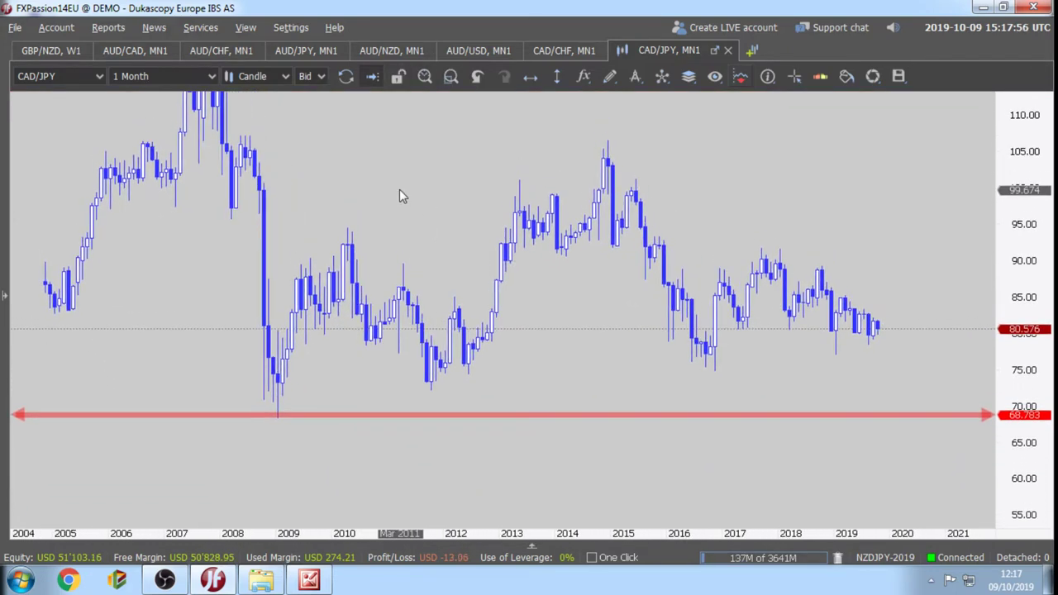
{"action": "left_click", "coordinate": [611, 79]}
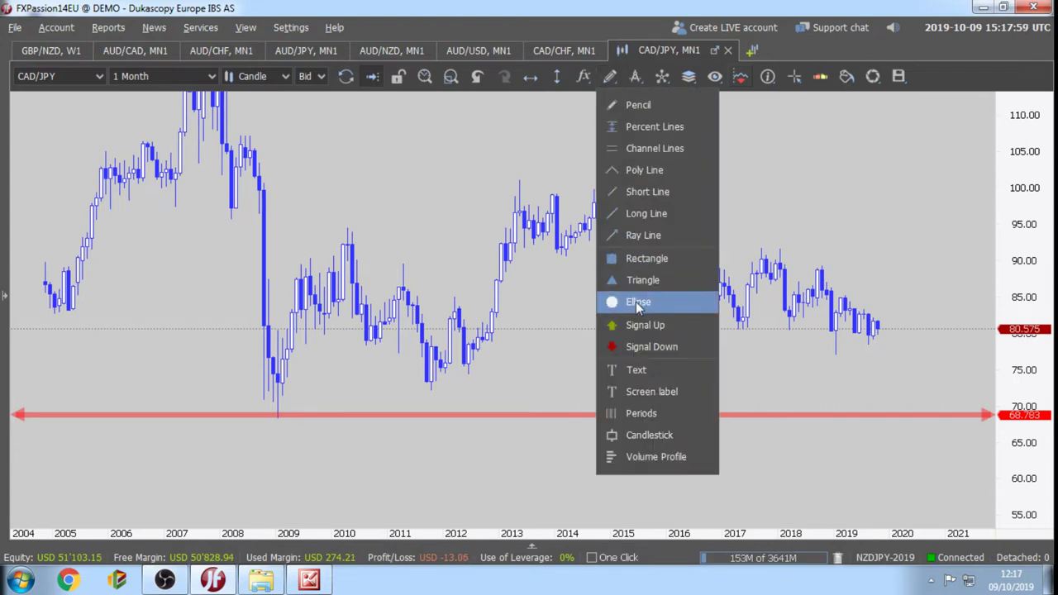
{"action": "left_click", "coordinate": [636, 301]}
{"action": "left_click_drag", "start_coordinate": [258, 388], "coordinate": [306, 442]}
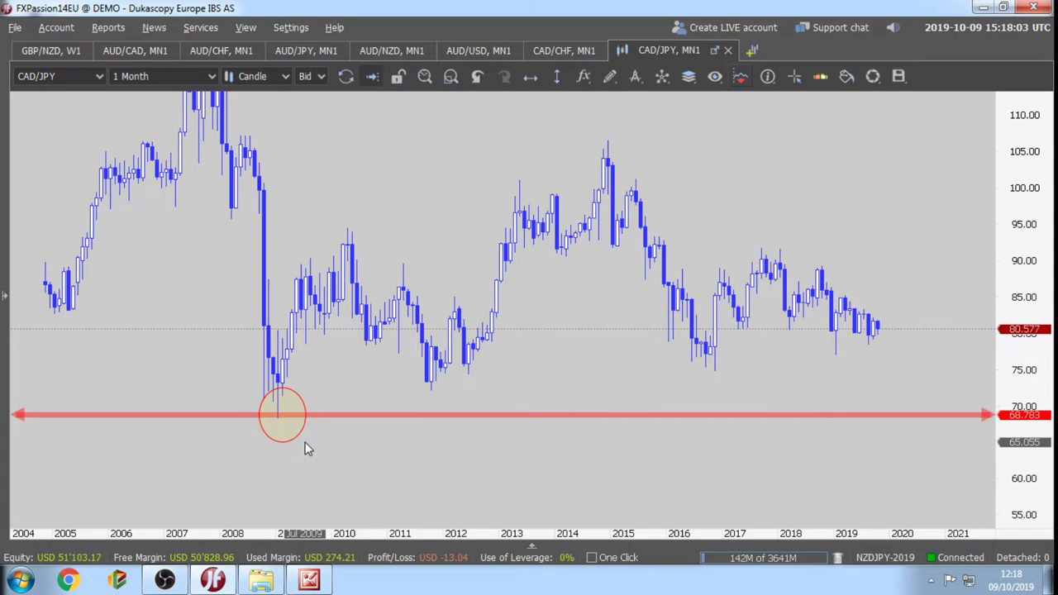
Circle the late-2011, late-2016 and early-2019 lows on the CAD/JPY chart with ellipses.
{"action": "left_click", "coordinate": [611, 79]}
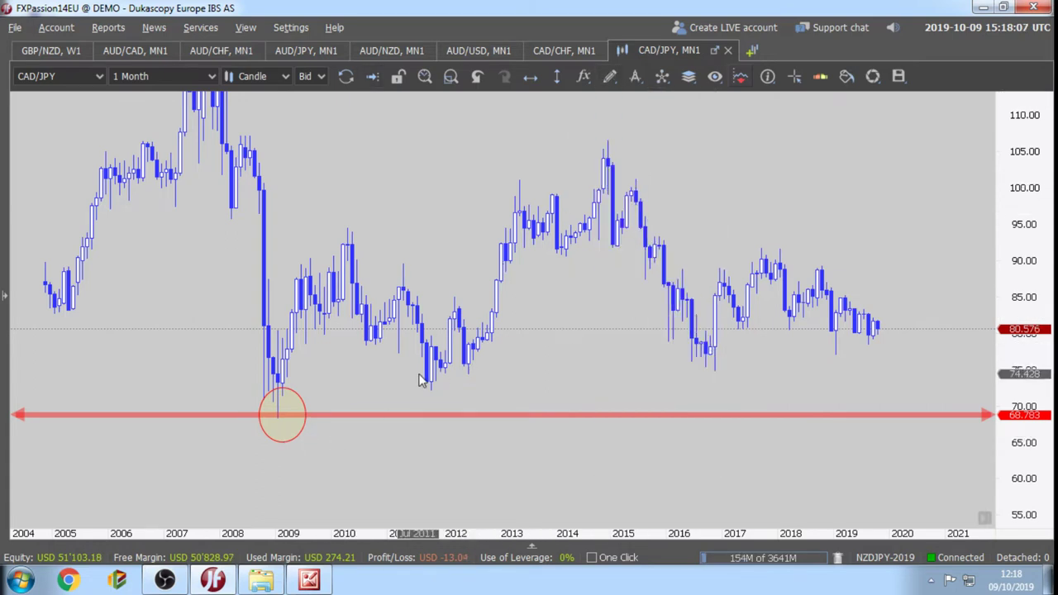
{"action": "left_click_drag", "start_coordinate": [416, 376], "coordinate": [446, 415]}
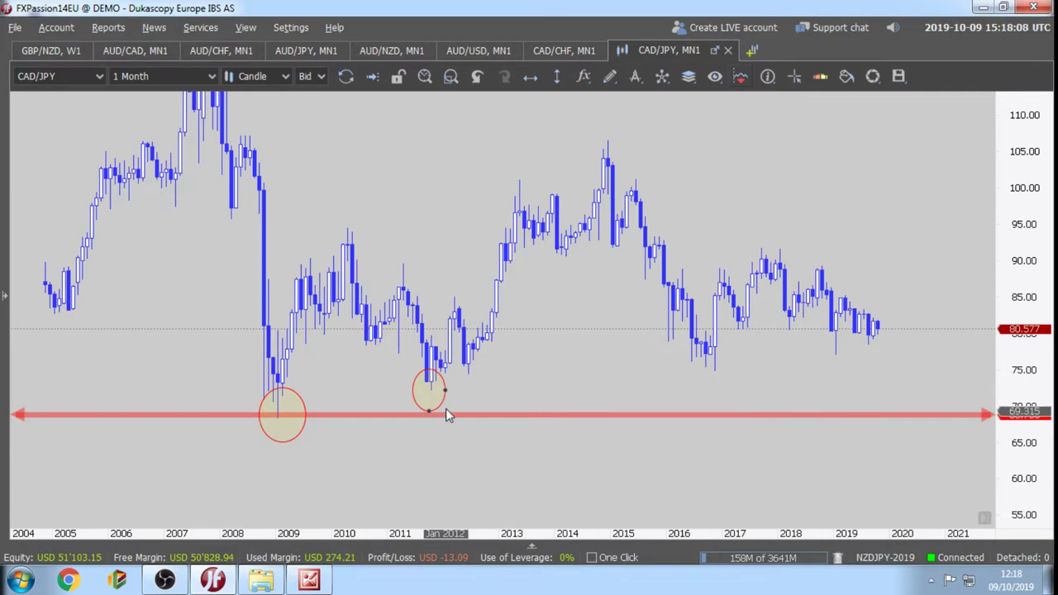
{"action": "left_click", "coordinate": [609, 76]}
{"action": "left_click", "coordinate": [638, 301]}
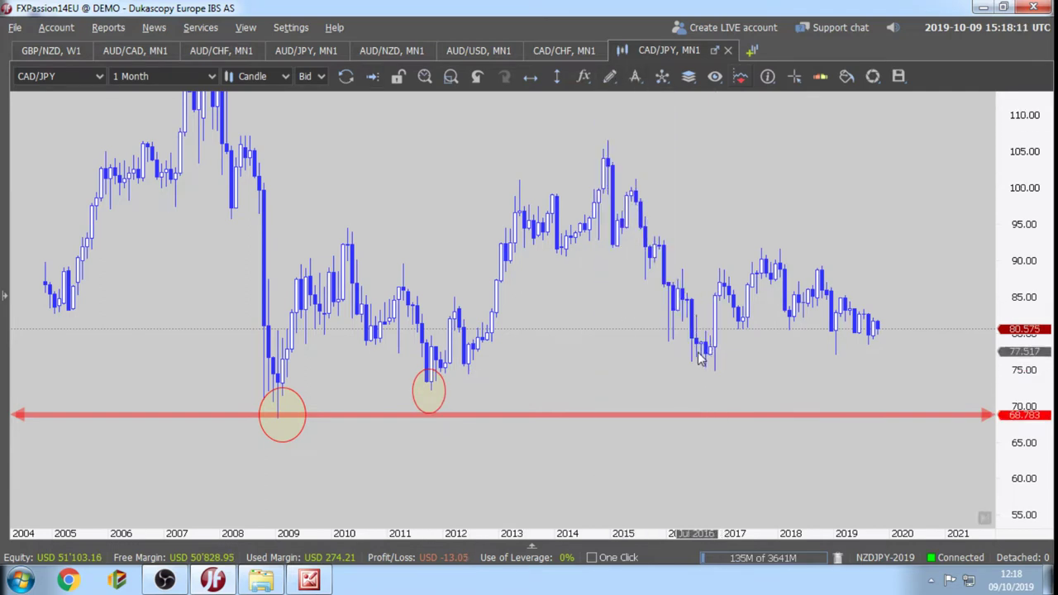
{"action": "left_click_drag", "start_coordinate": [697, 351], "coordinate": [730, 402]}
{"action": "left_click", "coordinate": [609, 76]}
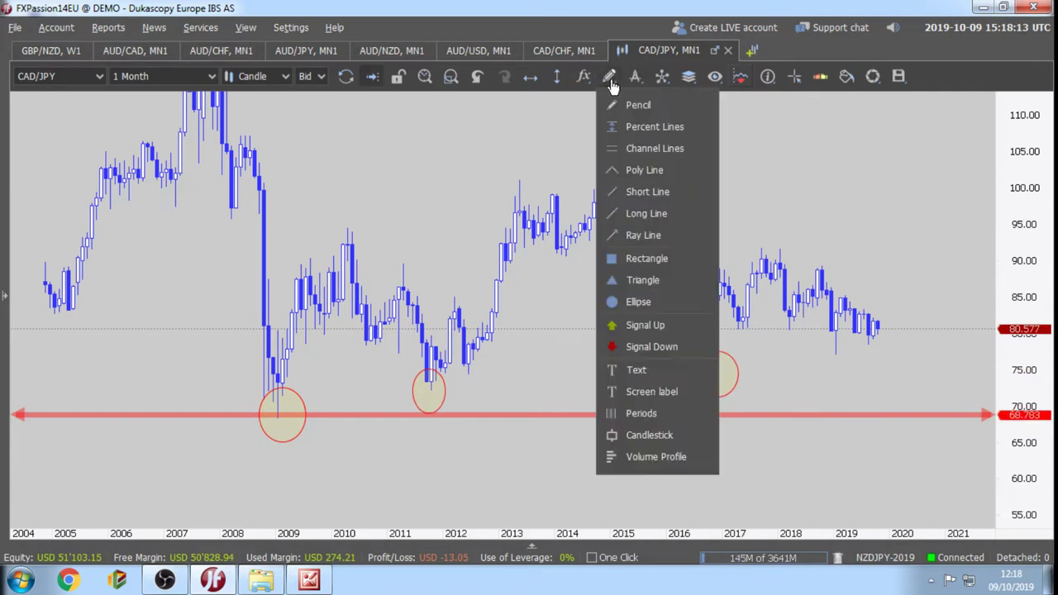
{"action": "left_click", "coordinate": [638, 302]}
{"action": "left_click_drag", "start_coordinate": [811, 334], "coordinate": [859, 377]}
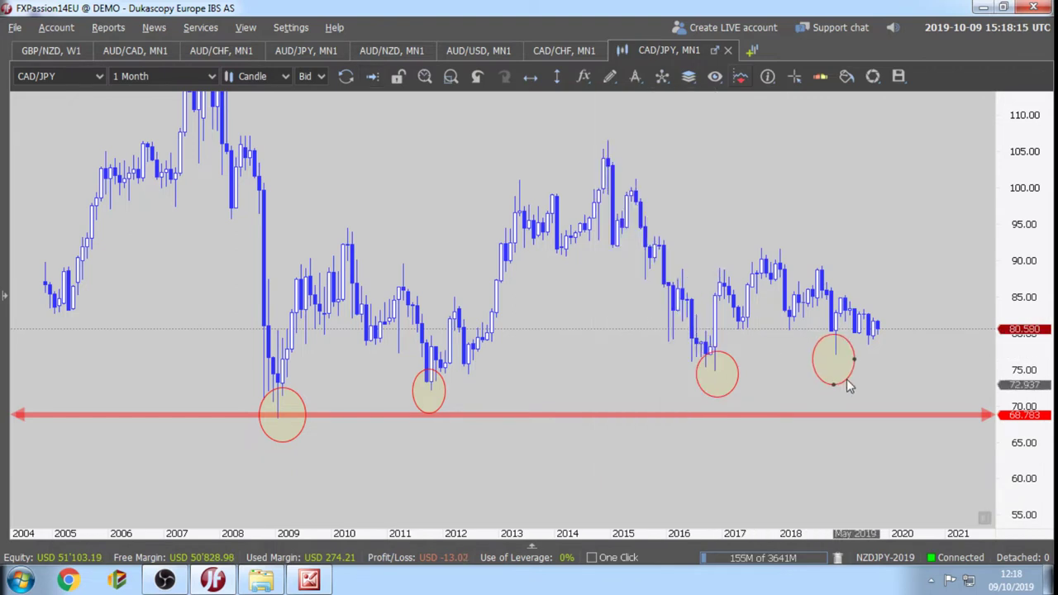
Add the text label A-1 beside the circled 2009 low.
{"action": "left_click", "coordinate": [609, 76]}
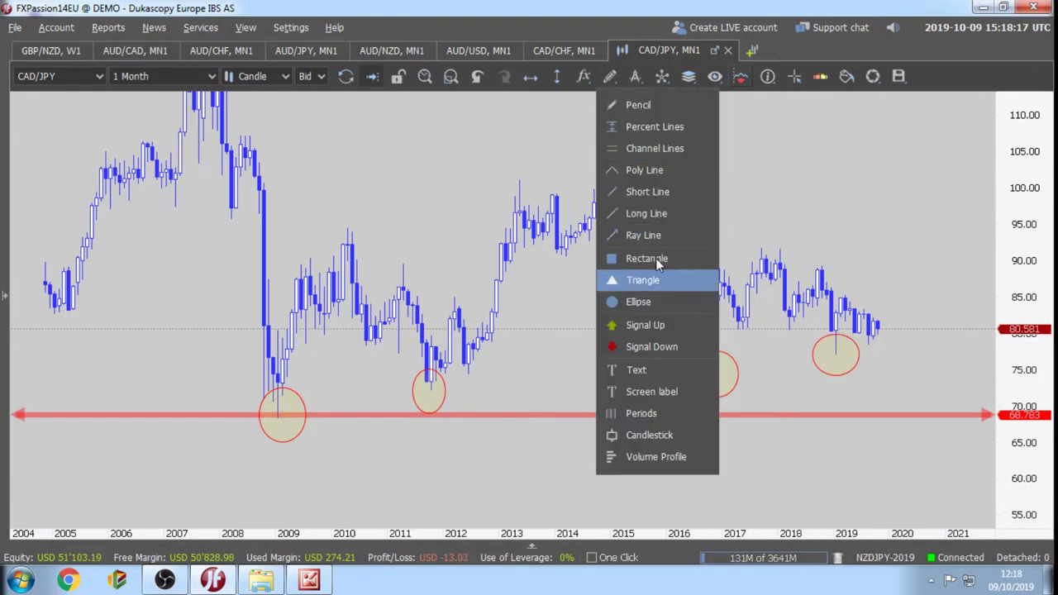
{"action": "left_click", "coordinate": [653, 370]}
{"action": "left_click", "coordinate": [309, 439]}
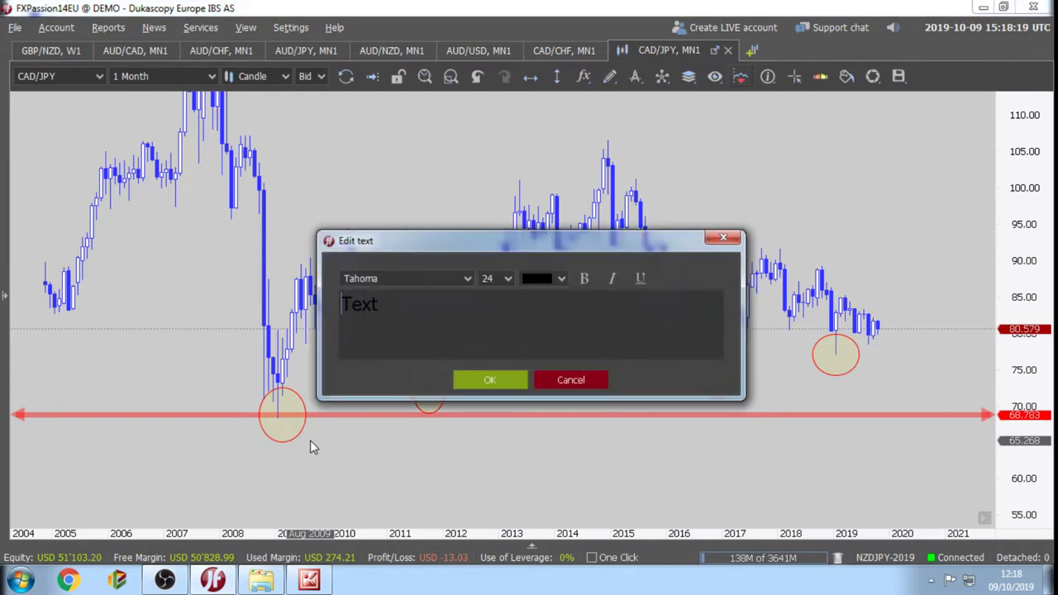
{"action": "double_click", "coordinate": [361, 305]}
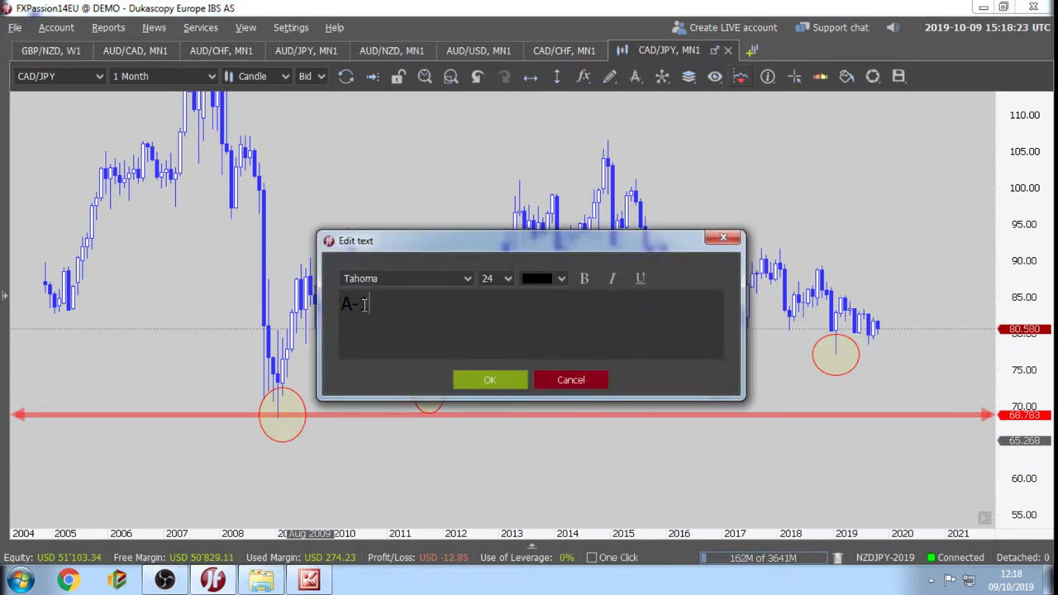
{"action": "left_click", "coordinate": [492, 379]}
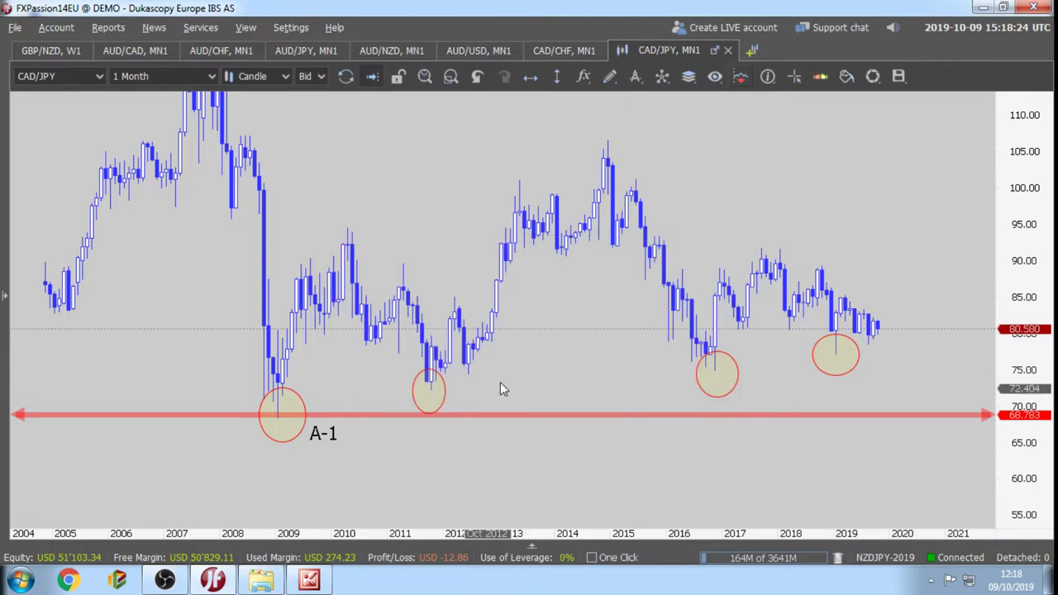
Add the text label A-2 at the circled 2011 low and shift it onto the ellipse.
{"action": "left_click", "coordinate": [609, 76]}
{"action": "left_click", "coordinate": [637, 369]}
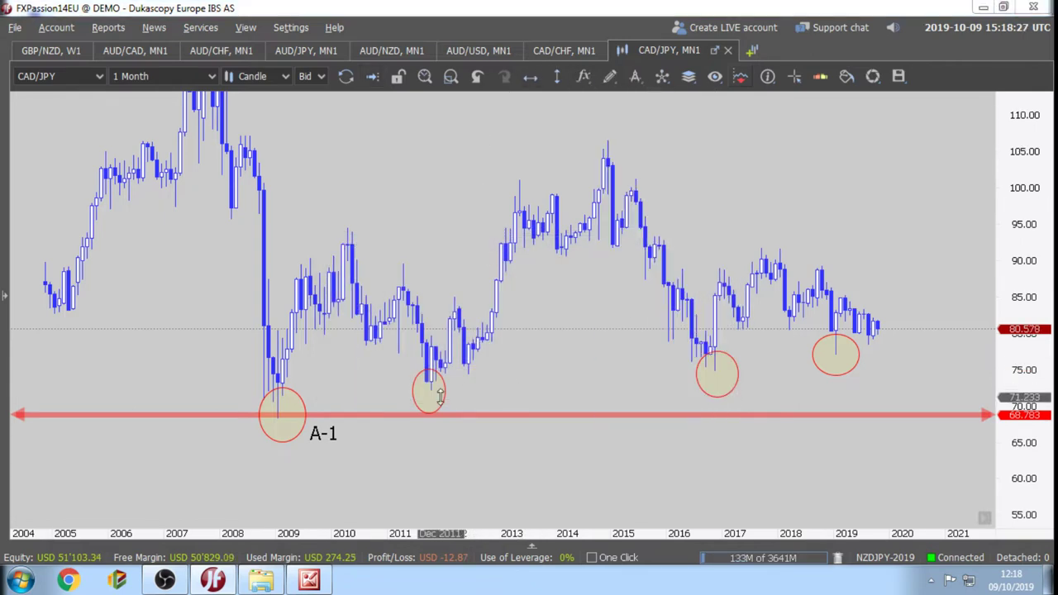
{"action": "left_click", "coordinate": [424, 299]}
{"action": "type", "text": "A"}
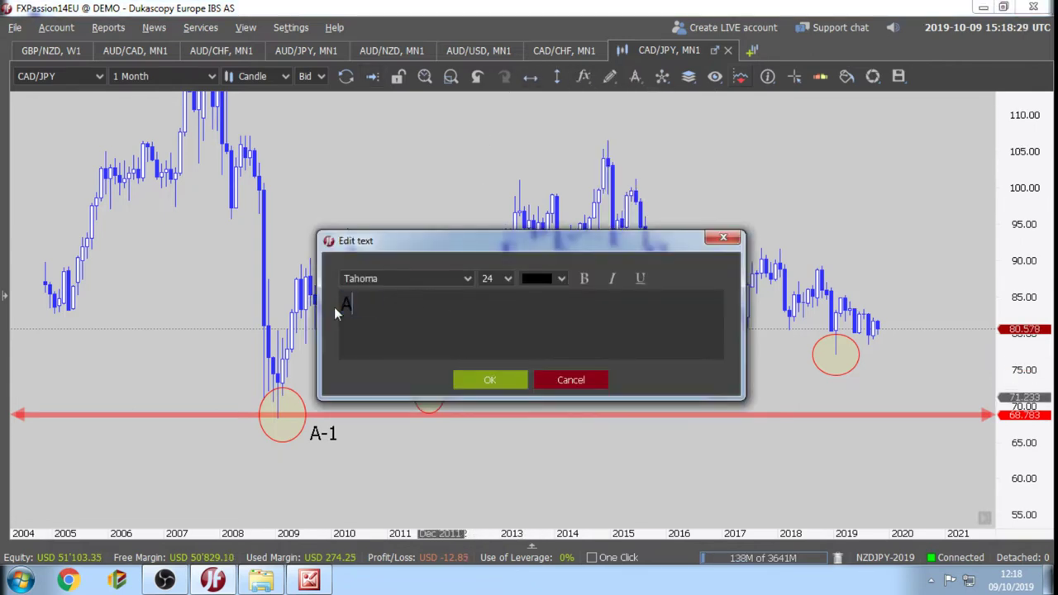
{"action": "type", "text": "-2"}
{"action": "left_click", "coordinate": [487, 380]}
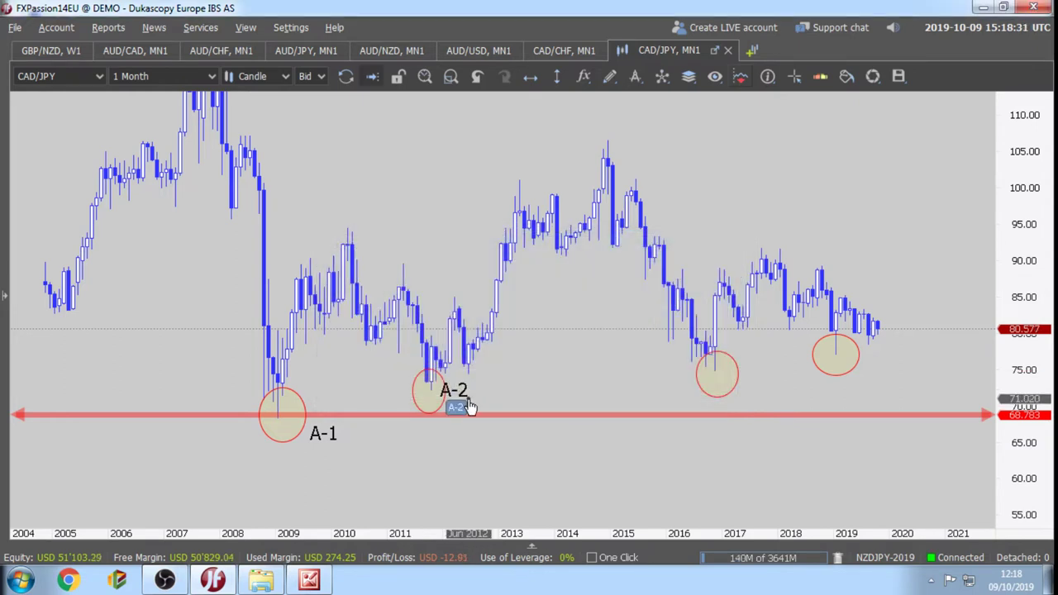
{"action": "left_click_drag", "start_coordinate": [469, 406], "coordinate": [459, 412]}
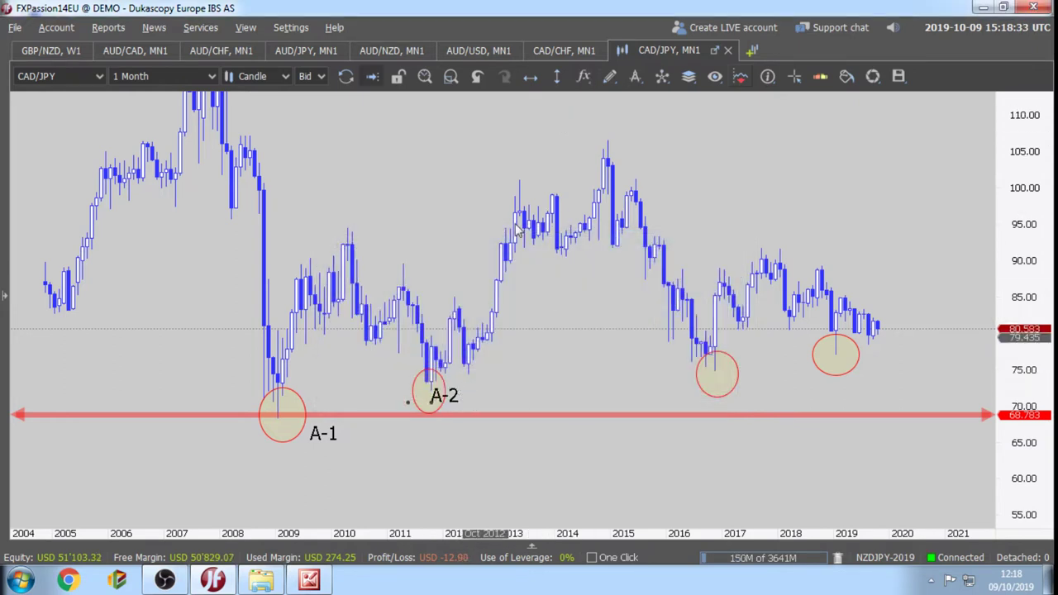
Clone the A-2 label, move the copy to the circled 2016 low and change its text to A-3.
{"action": "right_click", "coordinate": [455, 397]}
{"action": "left_click", "coordinate": [512, 500]}
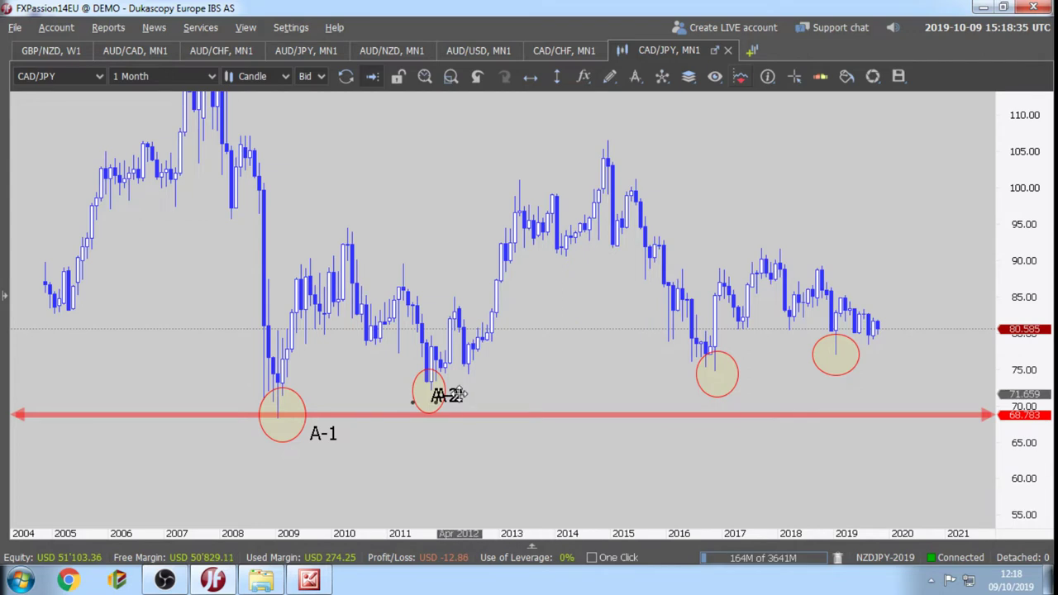
{"action": "mouse_move", "coordinate": [460, 394]}
{"action": "left_mouse_down"}
{"action": "mouse_move", "coordinate": [737, 393]}
{"action": "mouse_move", "coordinate": [694, 387]}
{"action": "left_mouse_up"}
{"action": "right_click", "coordinate": [694, 387]}
{"action": "left_click", "coordinate": [708, 342]}
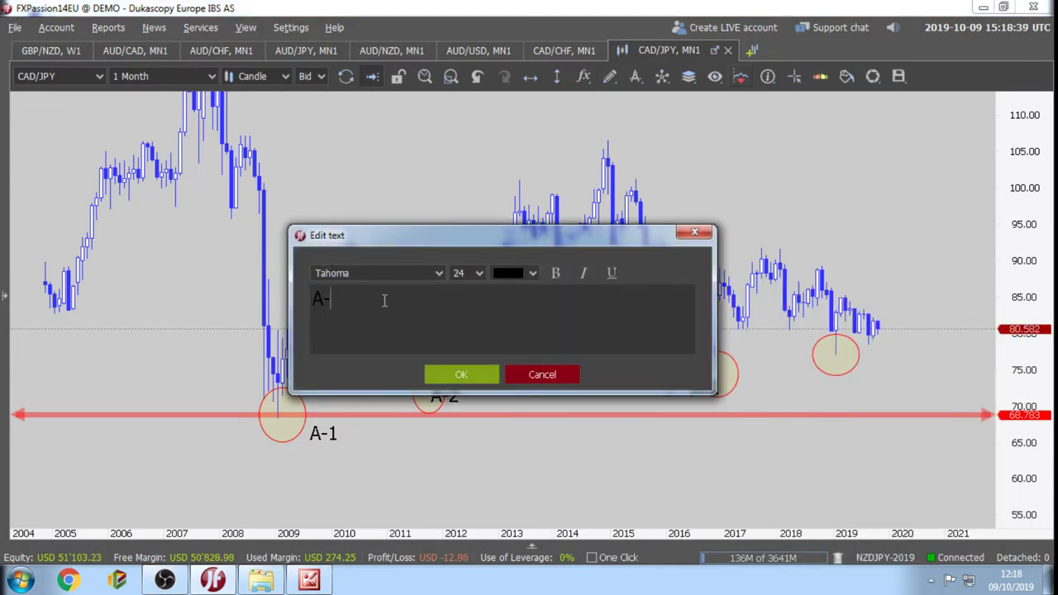
{"action": "type", "text": "3"}
{"action": "left_click", "coordinate": [461, 374]}
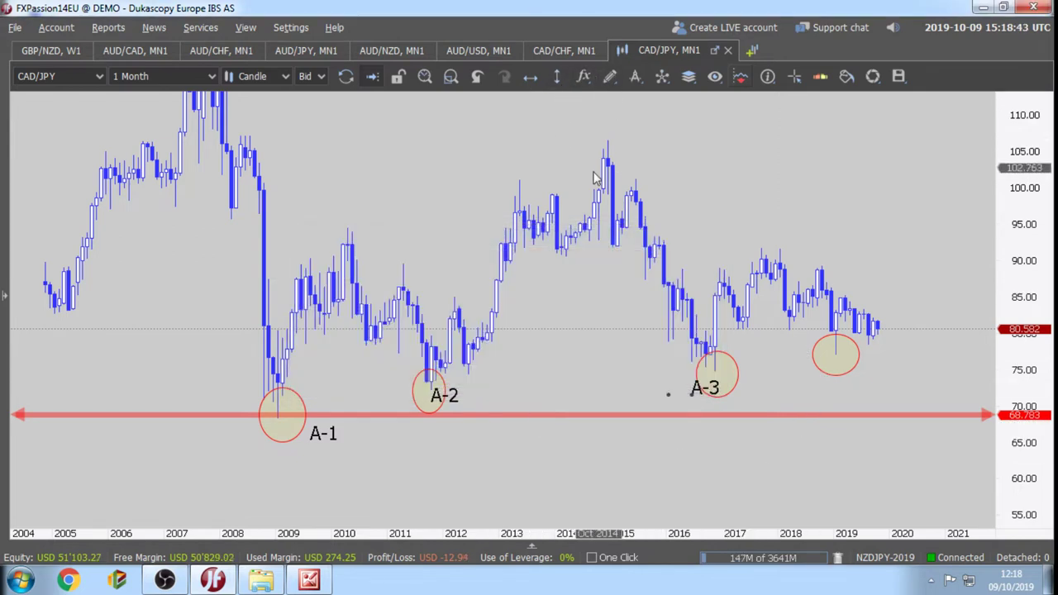
Clone the A-3 label, move the copy to the circled early-2019 low and change its text to A-4.
{"action": "right_click", "coordinate": [697, 387]}
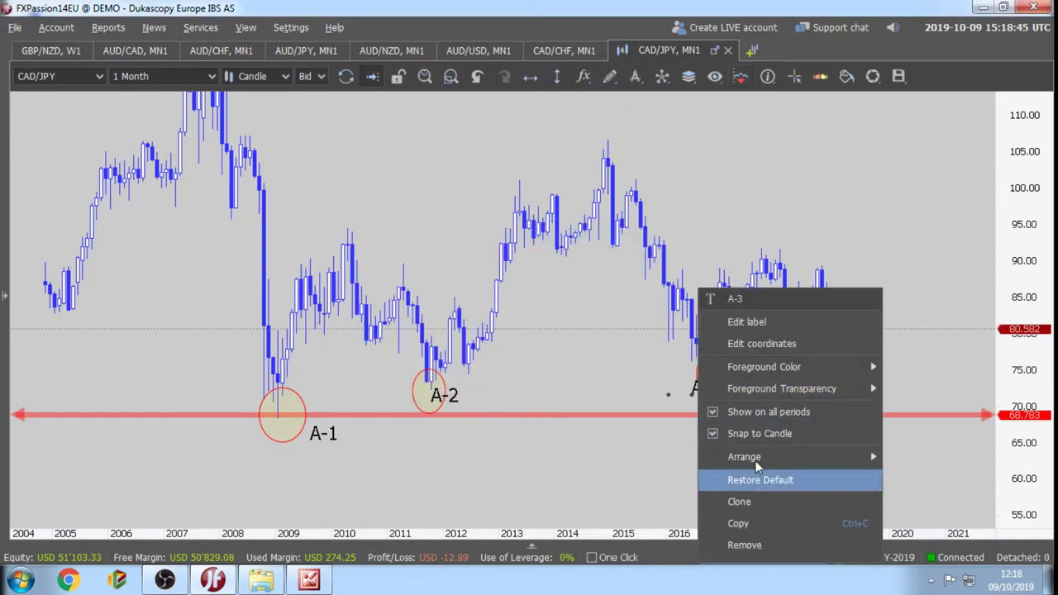
{"action": "left_click", "coordinate": [781, 497]}
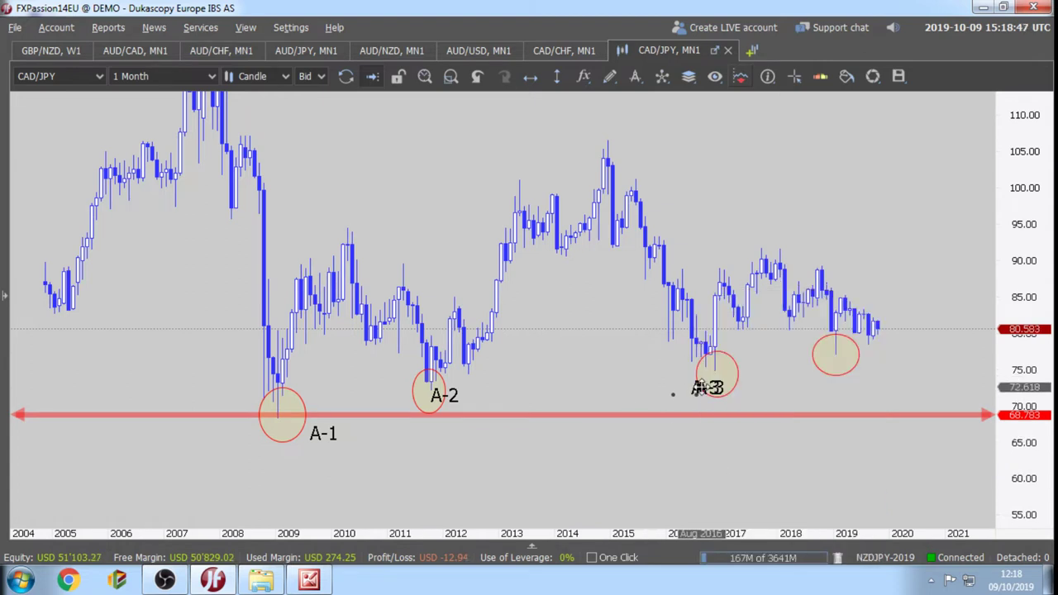
{"action": "left_click_drag", "start_coordinate": [691, 386], "coordinate": [820, 371]}
{"action": "right_click", "coordinate": [815, 364]}
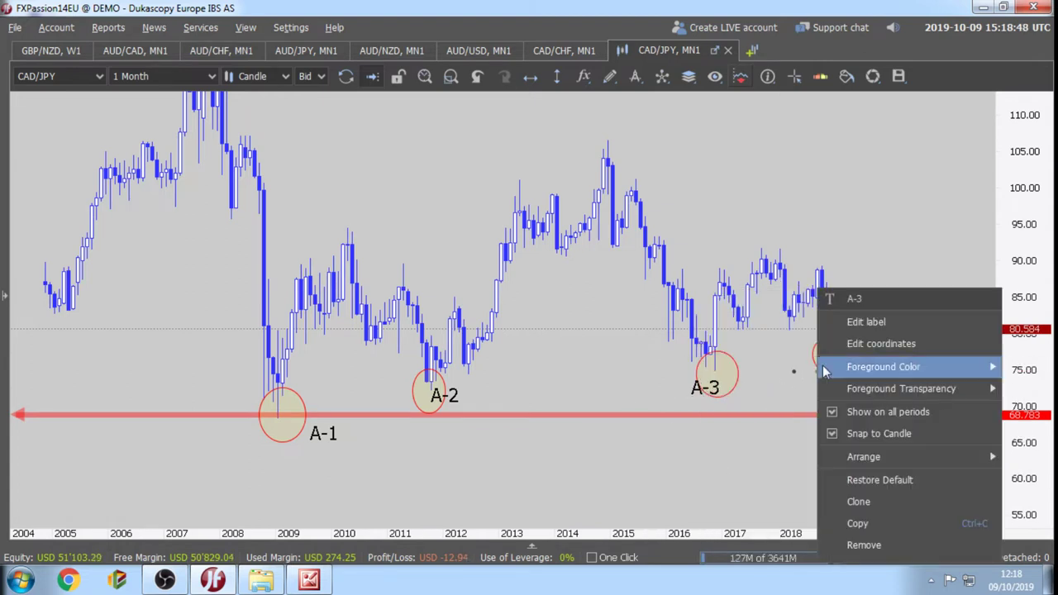
{"action": "left_click", "coordinate": [846, 320]}
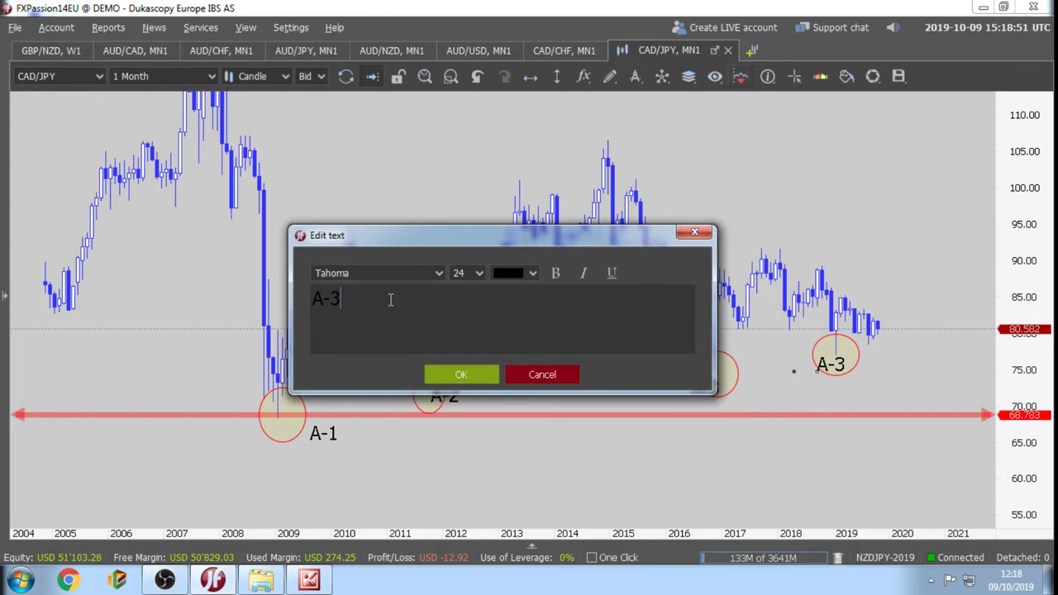
{"action": "left_click", "coordinate": [461, 374]}
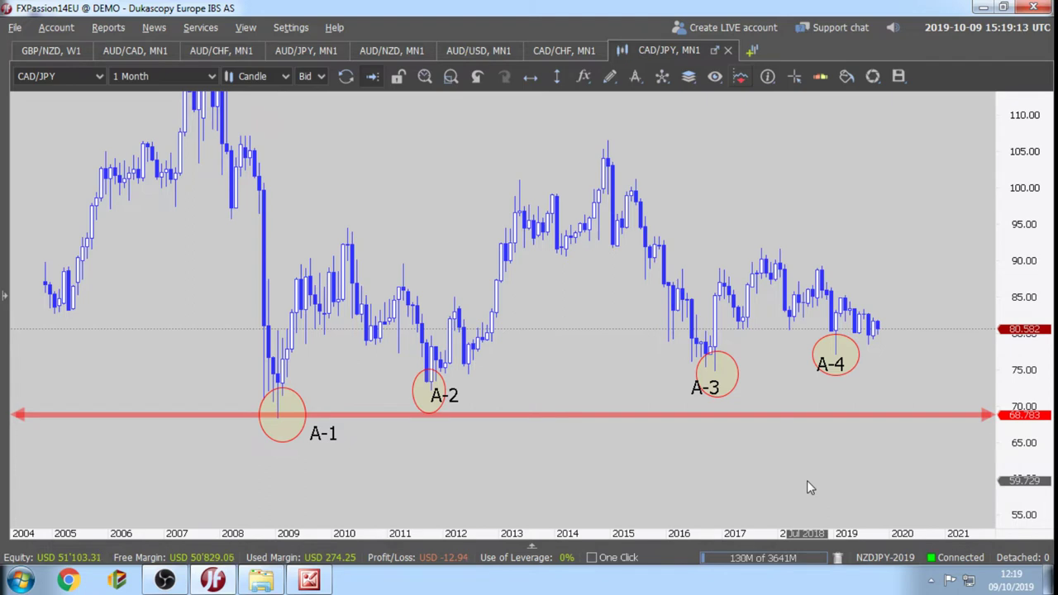
Move the A-1 label inside the ellipse around the 2009 low.
{"action": "left_click_drag", "start_coordinate": [339, 444], "coordinate": [296, 442]}
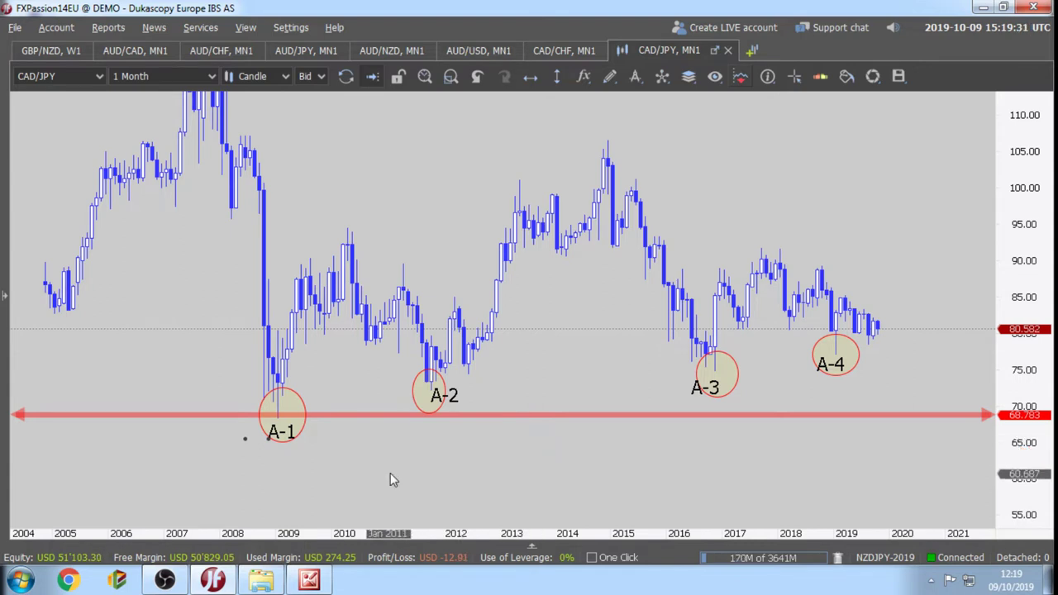
{"action": "left_click_drag", "start_coordinate": [281, 431], "coordinate": [273, 436]}
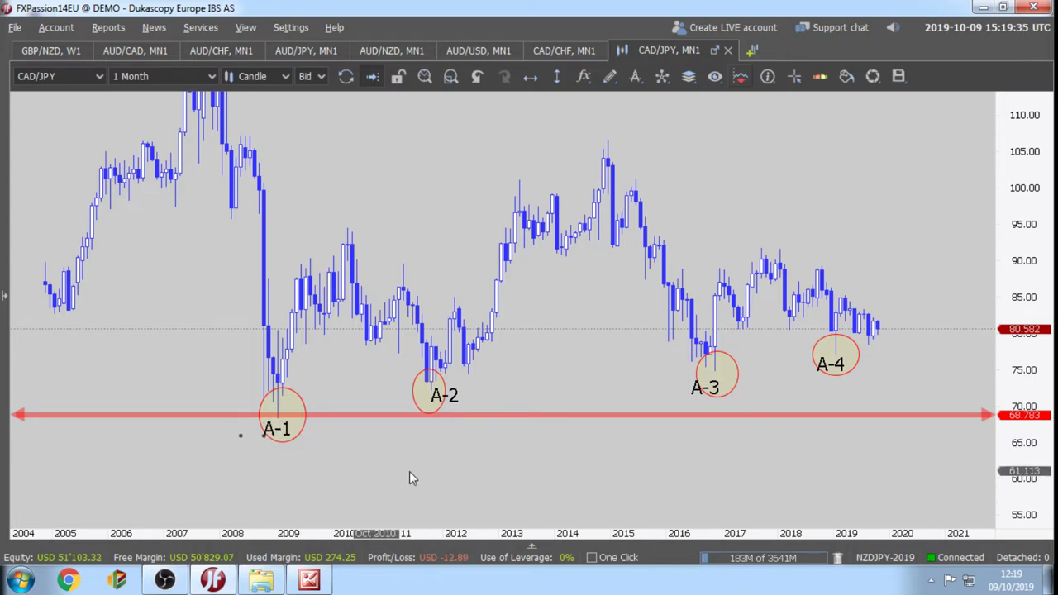
Delete all four ellipses and the A-1 to A-4 labels, keeping the 68.783 horizontal line.
{"action": "left_click_drag", "start_coordinate": [388, 456], "coordinate": [407, 477]}
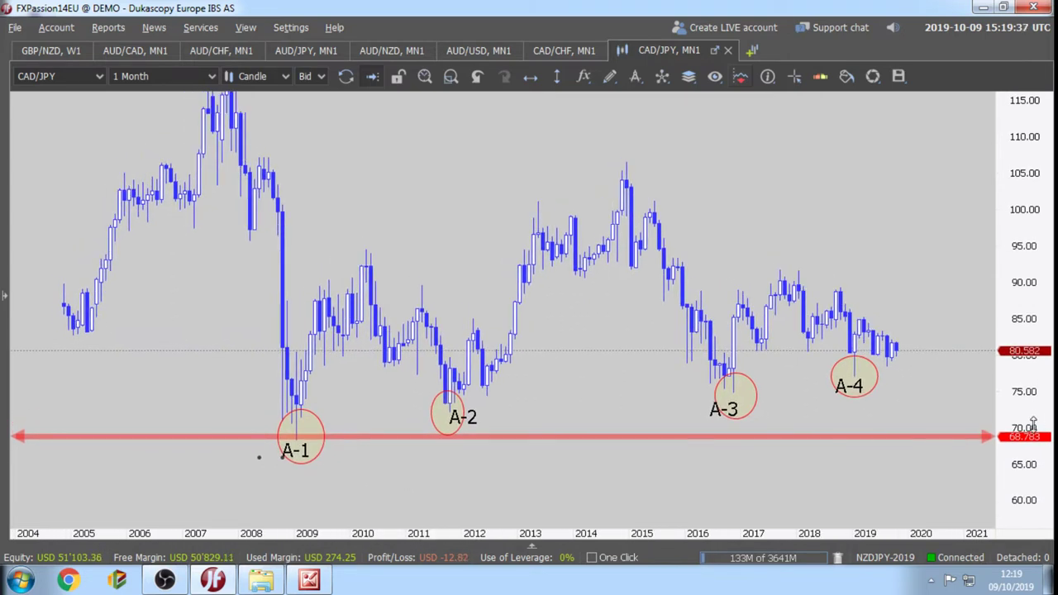
{"action": "left_click_drag", "start_coordinate": [615, 400], "coordinate": [612, 374]}
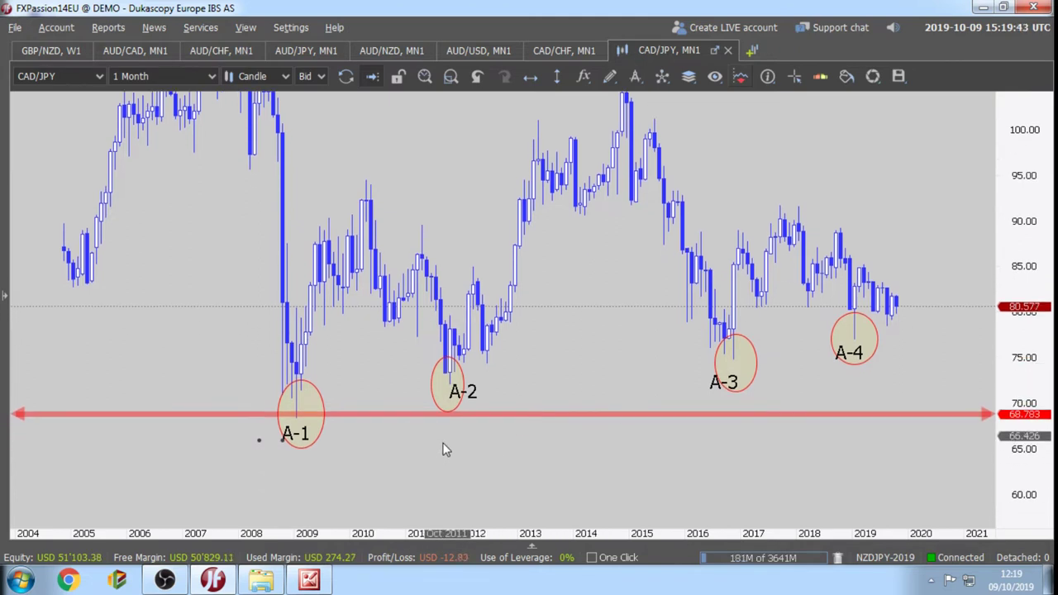
{"action": "left_click_drag", "start_coordinate": [463, 390], "coordinate": [469, 397]}
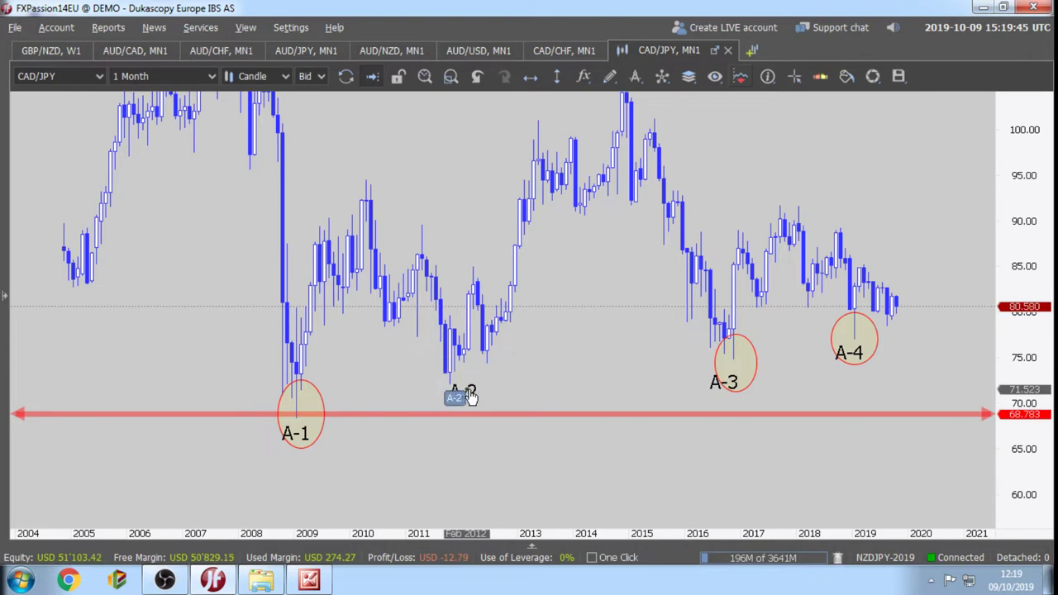
{"action": "key", "text": "Delete"}
{"action": "key", "text": "Delete"}
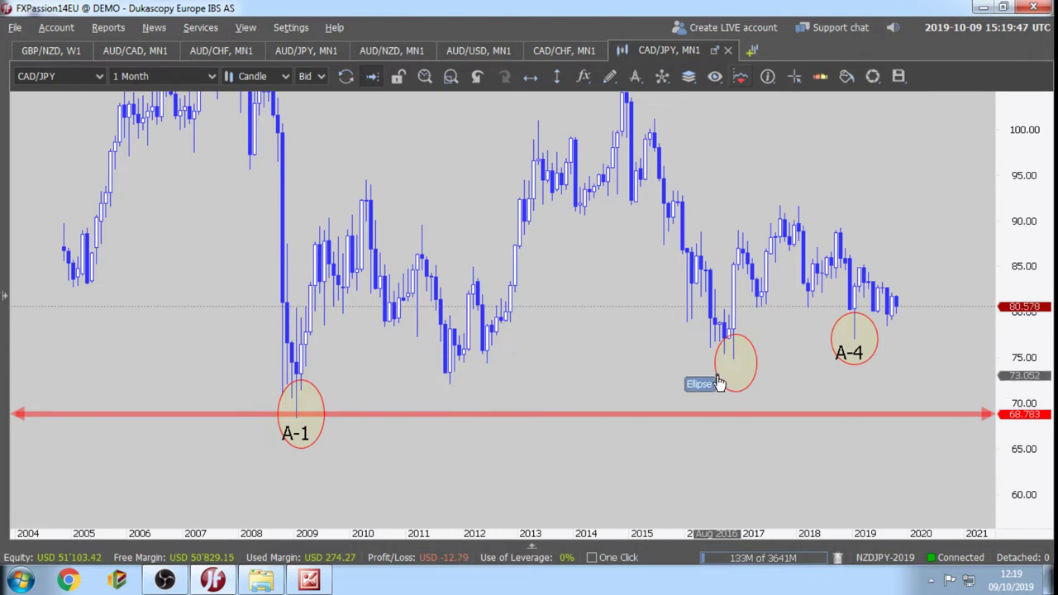
{"action": "mouse_move", "coordinate": [835, 350]}
{"action": "left_mouse_down"}
{"action": "mouse_move", "coordinate": [828, 357]}
{"action": "mouse_move", "coordinate": [852, 354]}
{"action": "left_mouse_up"}
{"action": "left_click_drag", "start_coordinate": [619, 359], "coordinate": [586, 396]}
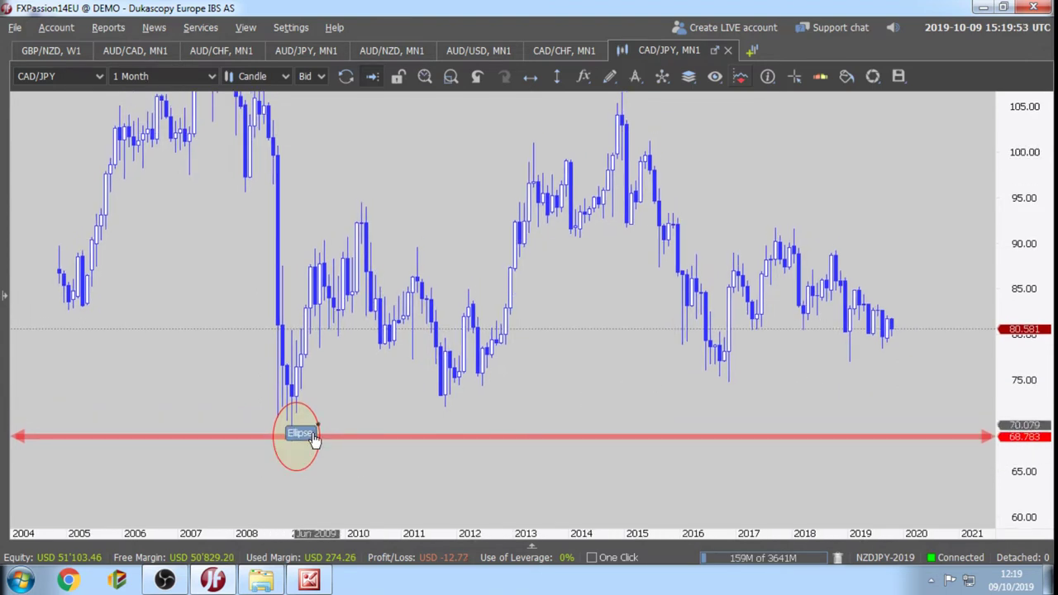
{"action": "key", "text": "Delete"}
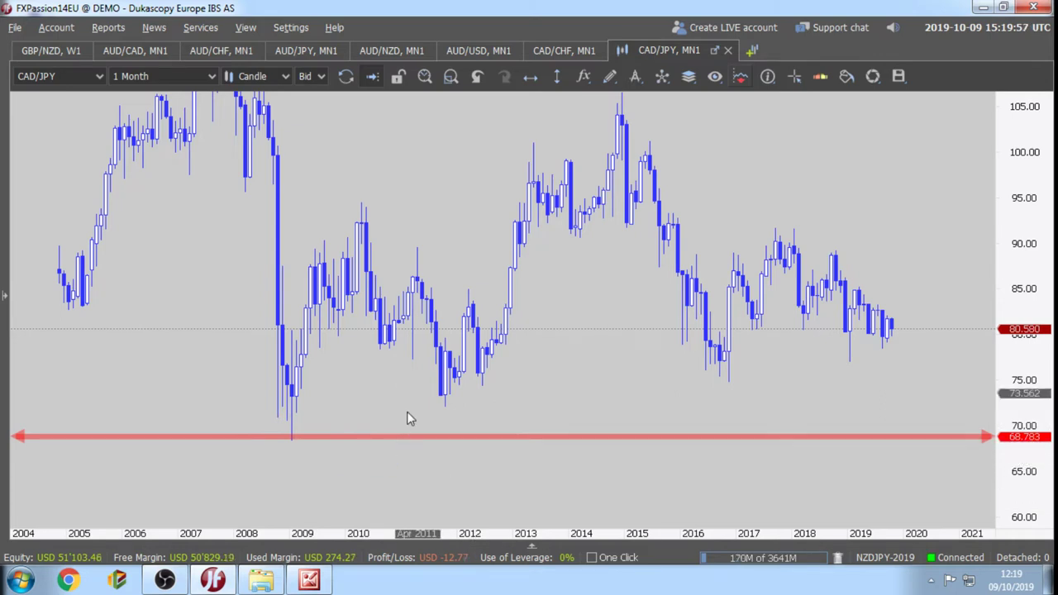
Add the text label A at the 2009 low and position it just below the 68.783 line.
{"action": "left_click_drag", "start_coordinate": [397, 349], "coordinate": [394, 361]}
{"action": "left_click_drag", "start_coordinate": [571, 359], "coordinate": [576, 389]}
{"action": "left_click", "coordinate": [609, 76]}
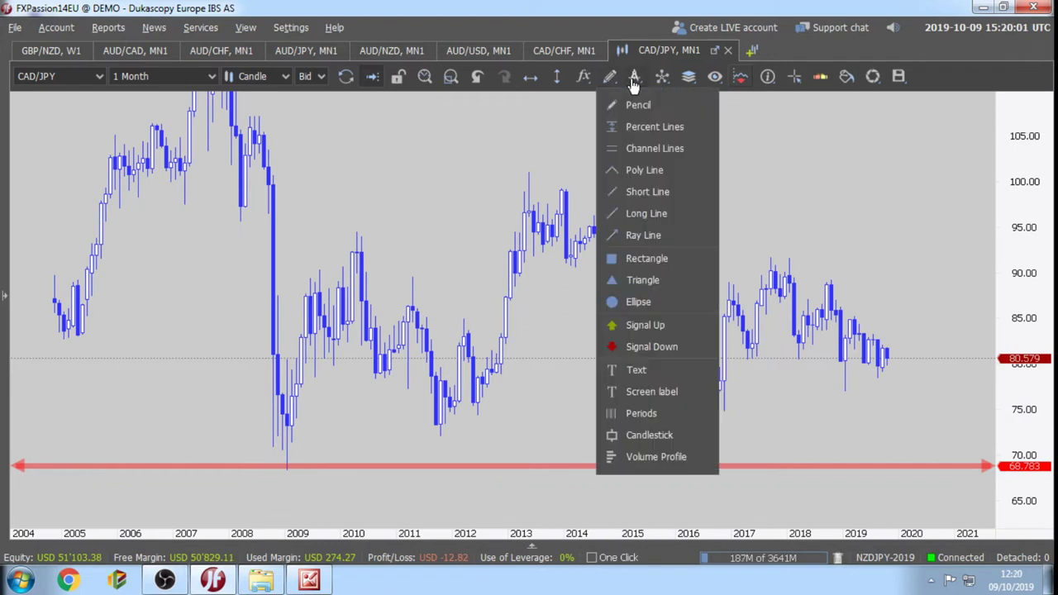
{"action": "left_click", "coordinate": [634, 78]}
{"action": "left_click", "coordinate": [583, 77]}
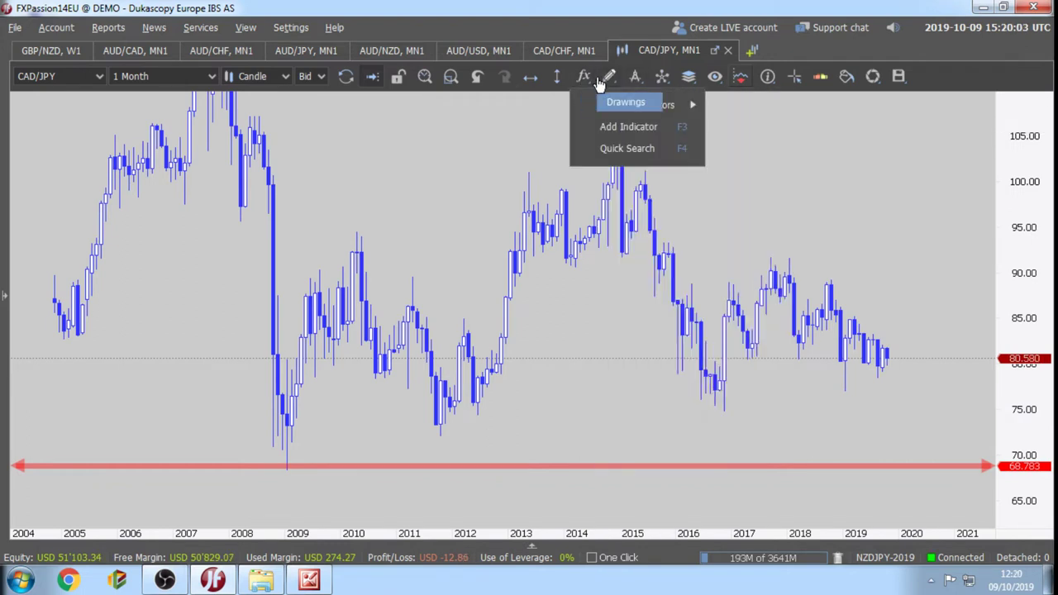
{"action": "left_click", "coordinate": [609, 76]}
{"action": "left_click", "coordinate": [630, 369]}
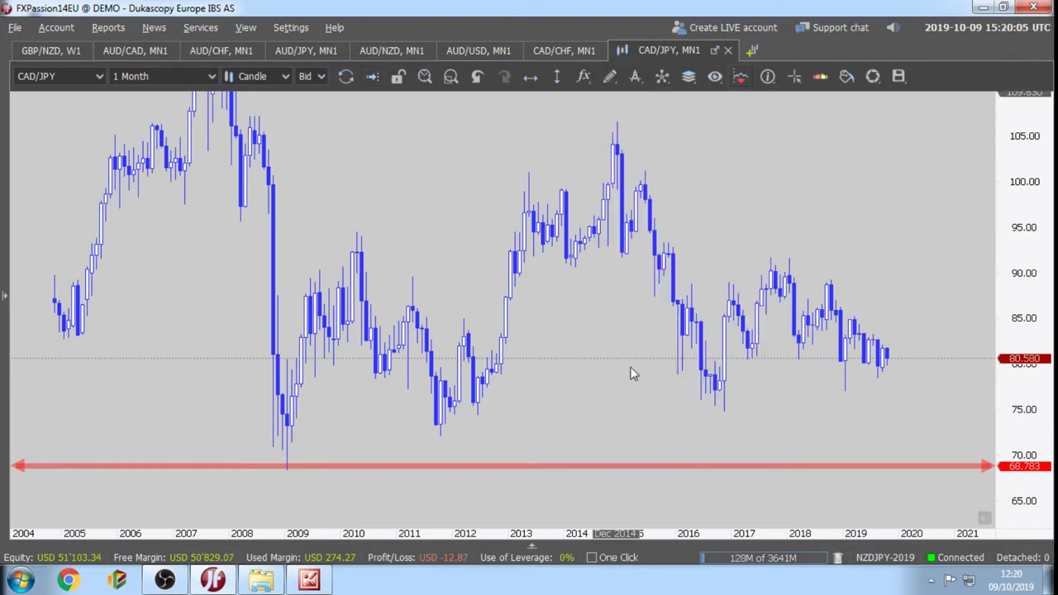
{"action": "left_click", "coordinate": [281, 488]}
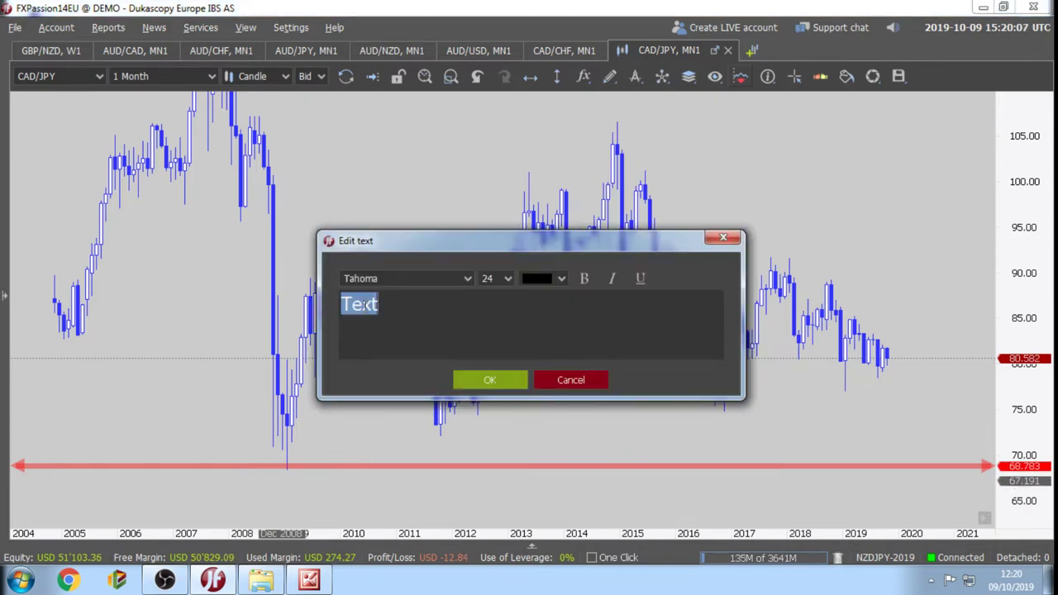
{"action": "type", "text": "A"}
{"action": "left_click", "coordinate": [490, 379]}
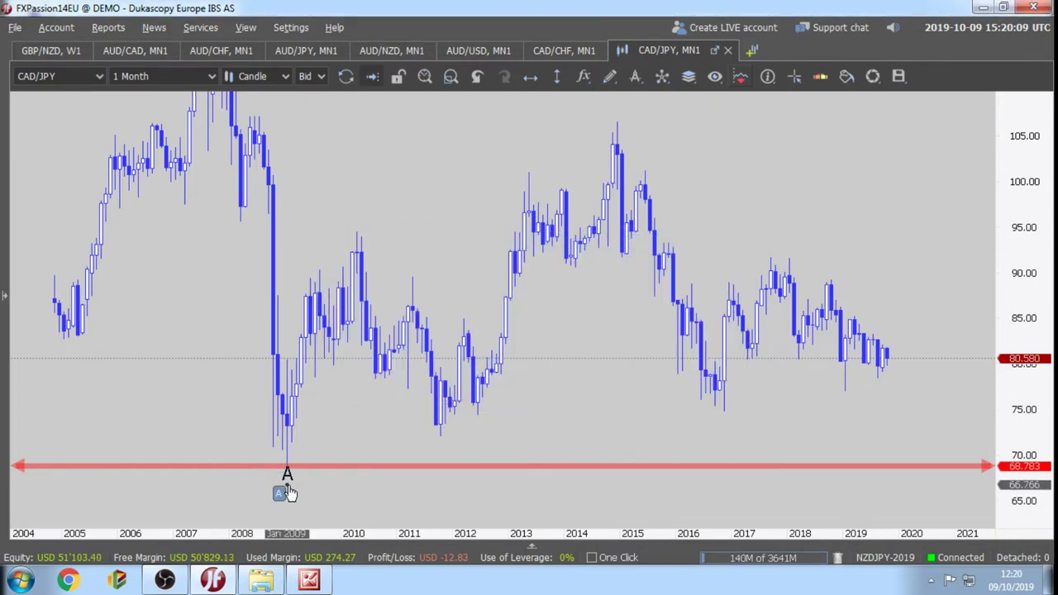
{"action": "left_click_drag", "start_coordinate": [286, 476], "coordinate": [283, 491]}
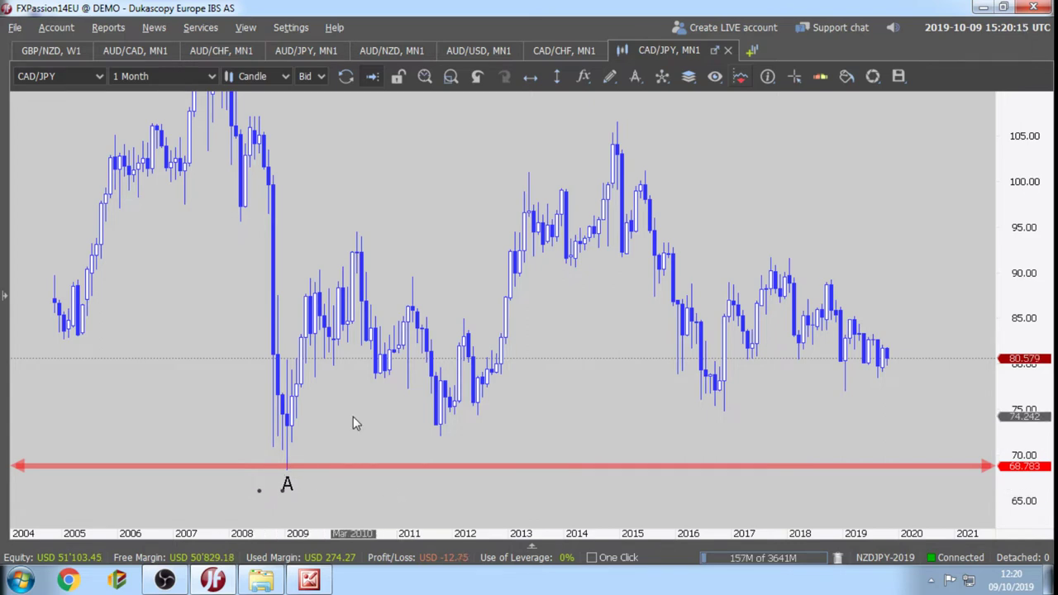
Draw an ellipse around the 2009 low and its A label.
{"action": "left_click_drag", "start_coordinate": [352, 416], "coordinate": [371, 371]}
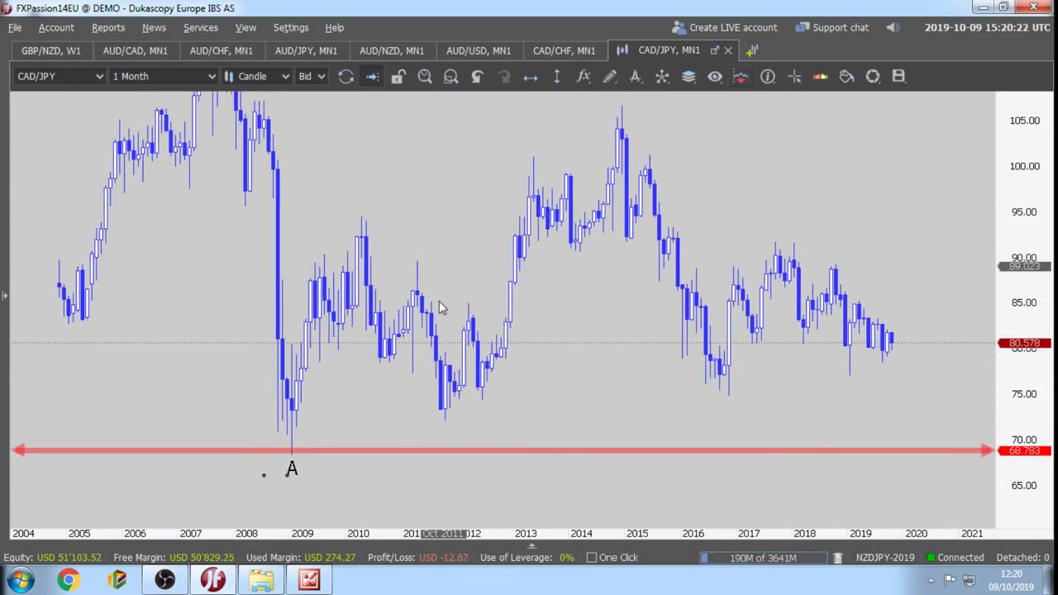
{"action": "left_click", "coordinate": [609, 76]}
{"action": "left_click", "coordinate": [637, 302]}
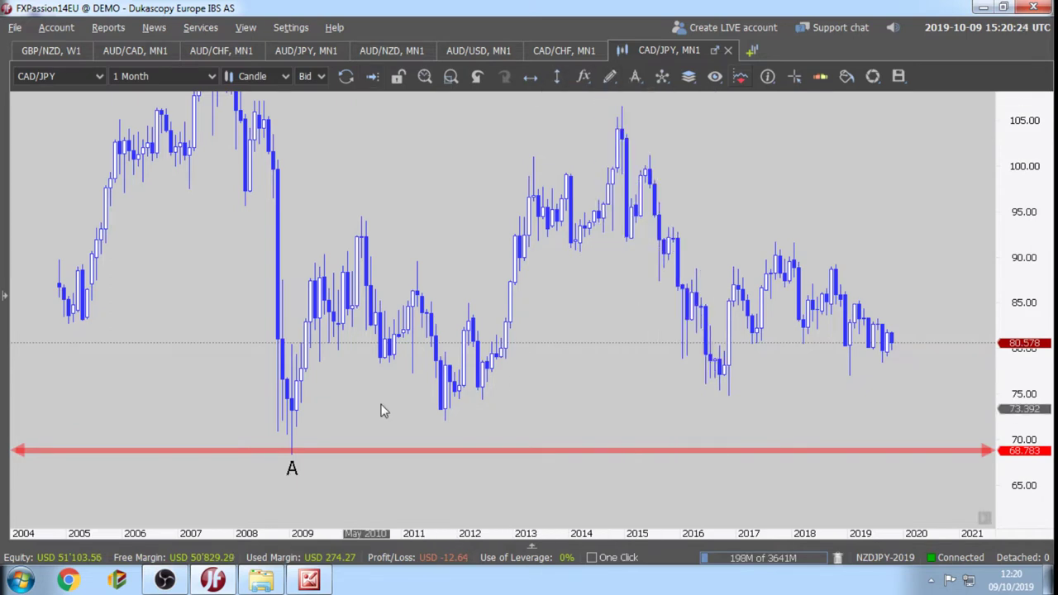
{"action": "left_click_drag", "start_coordinate": [249, 421], "coordinate": [335, 502]}
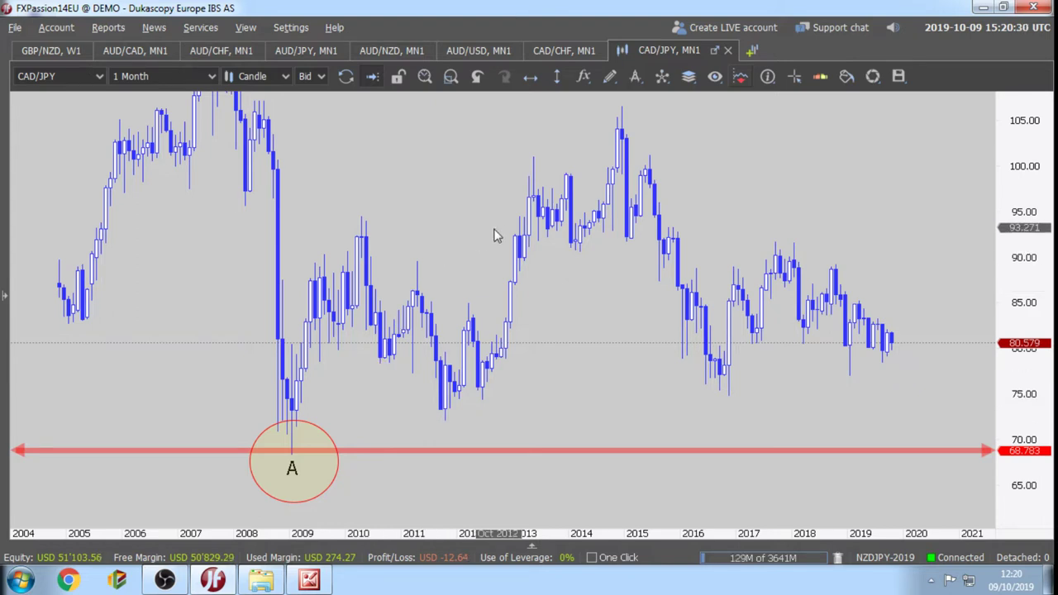
Draw a poly line arrow just below the 68.783 line, starting near late 2014 and pointing back at the ellipse around A.
{"action": "left_click", "coordinate": [609, 76]}
{"action": "left_click", "coordinate": [628, 213]}
{"action": "left_click", "coordinate": [626, 476]}
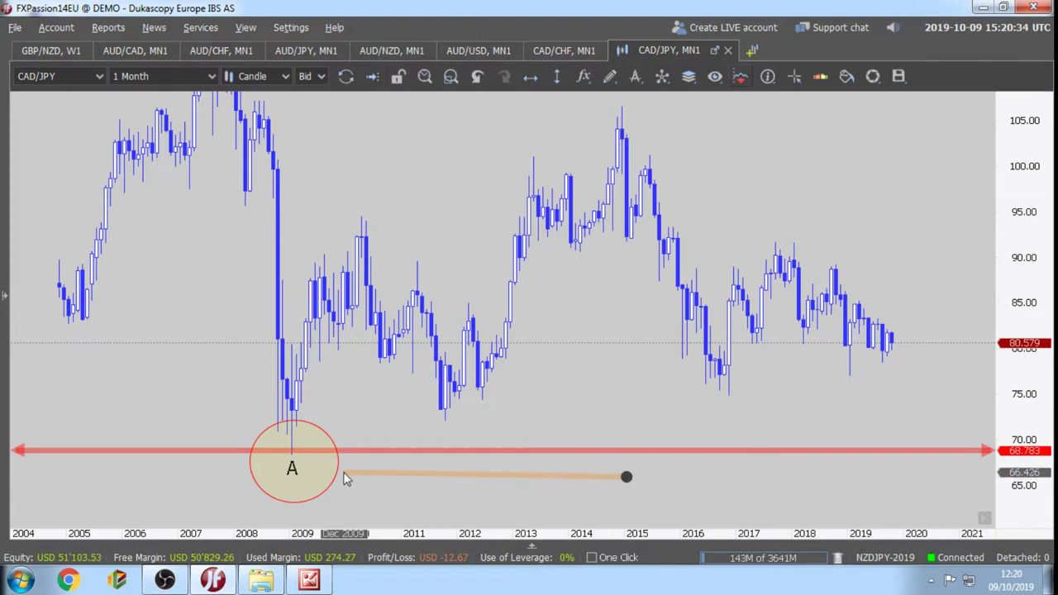
{"action": "left_click", "coordinate": [347, 472]}
{"action": "left_click", "coordinate": [416, 454]}
{"action": "double_click", "coordinate": [402, 493]}
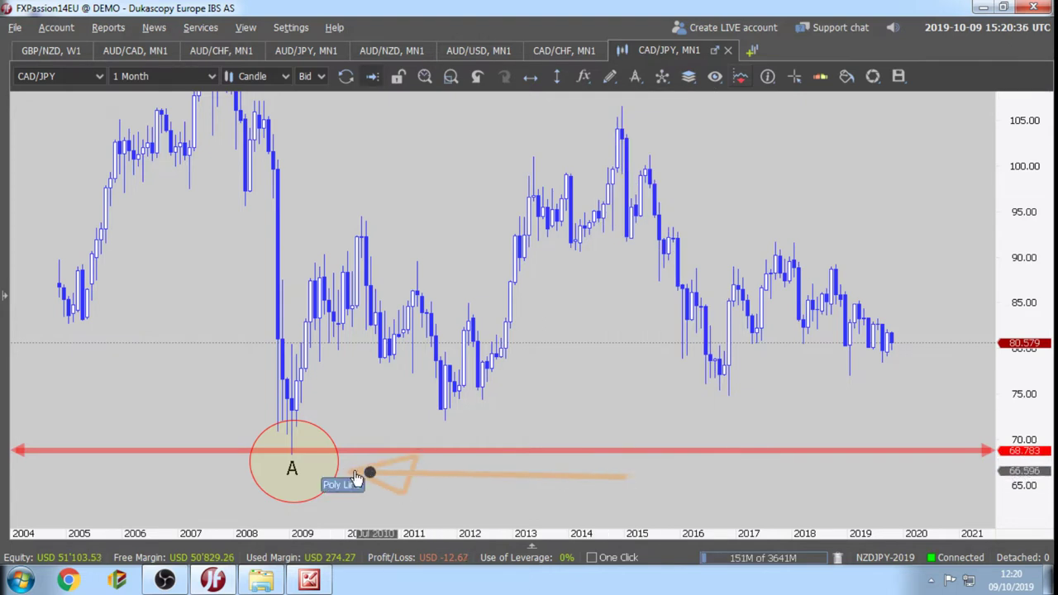
Format the poly line arrow in black with opaque foreground and a thinner width.
{"action": "right_click", "coordinate": [428, 466]}
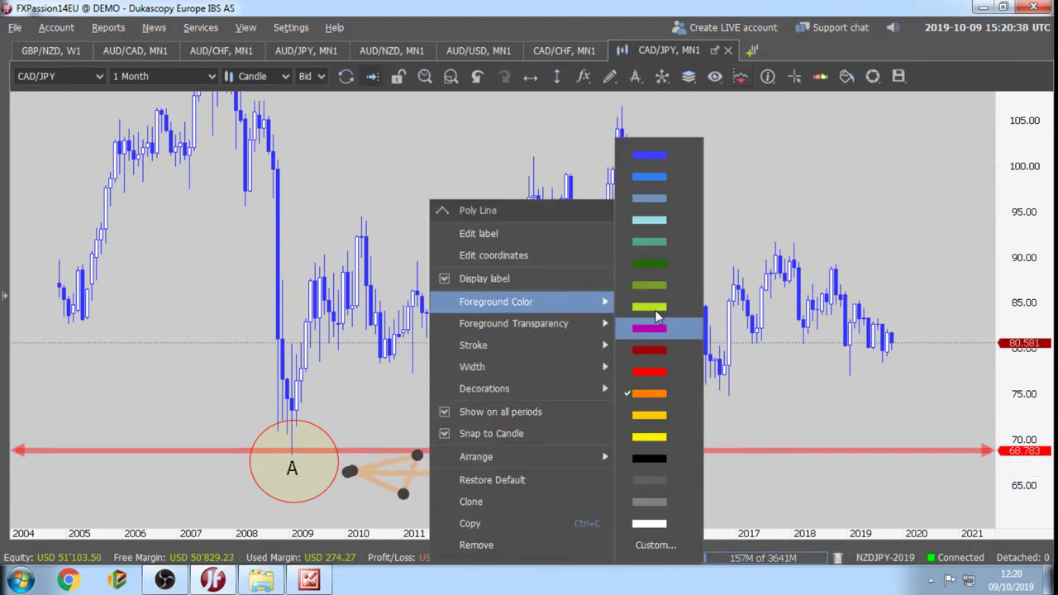
{"action": "mouse_move", "coordinate": [584, 328]}
{"action": "mouse_move", "coordinate": [570, 345]}
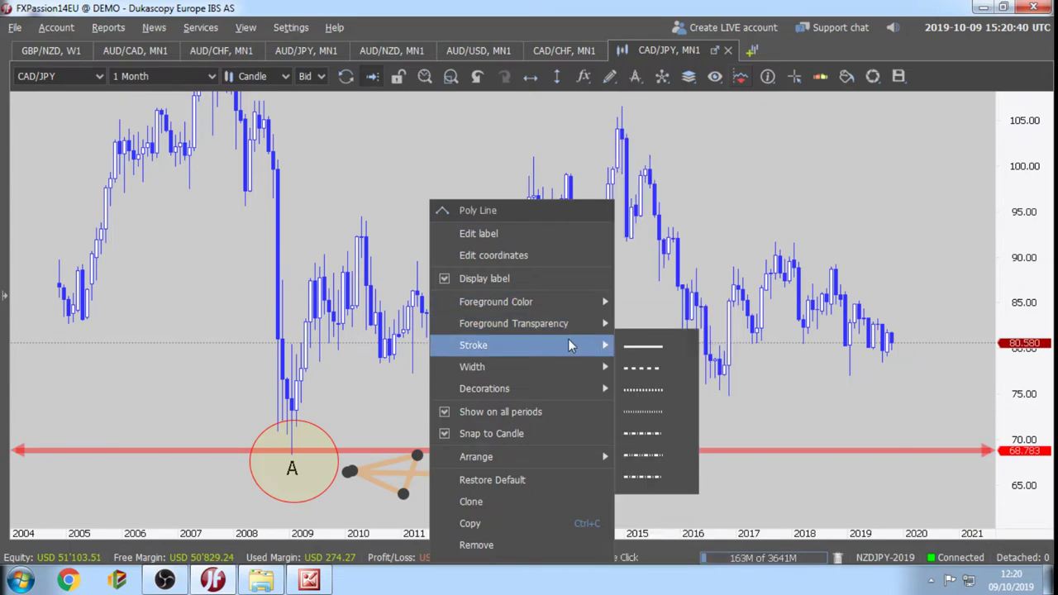
{"action": "mouse_move", "coordinate": [599, 303]}
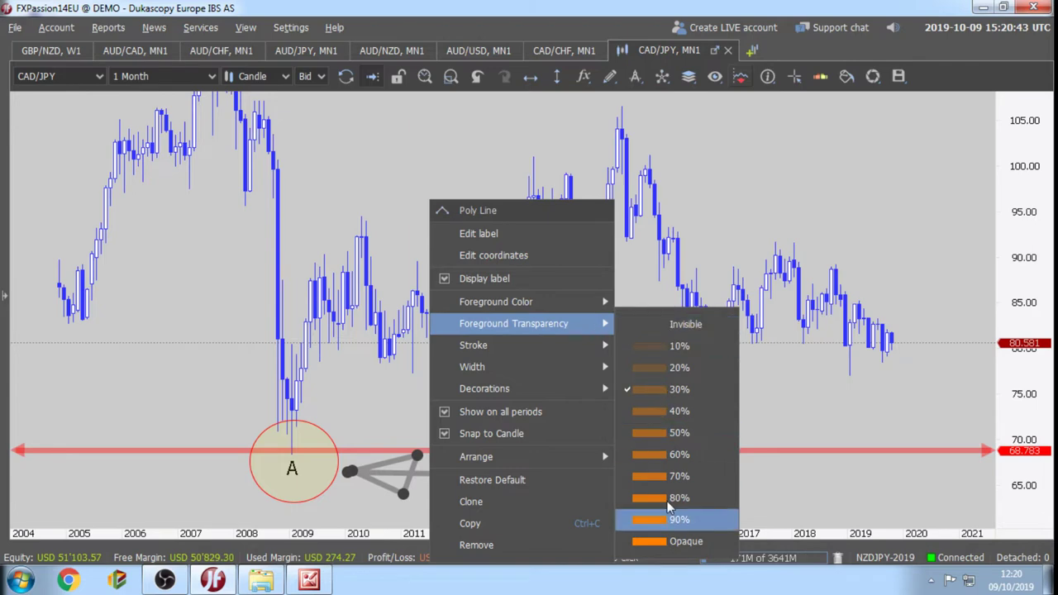
{"action": "left_click", "coordinate": [667, 542]}
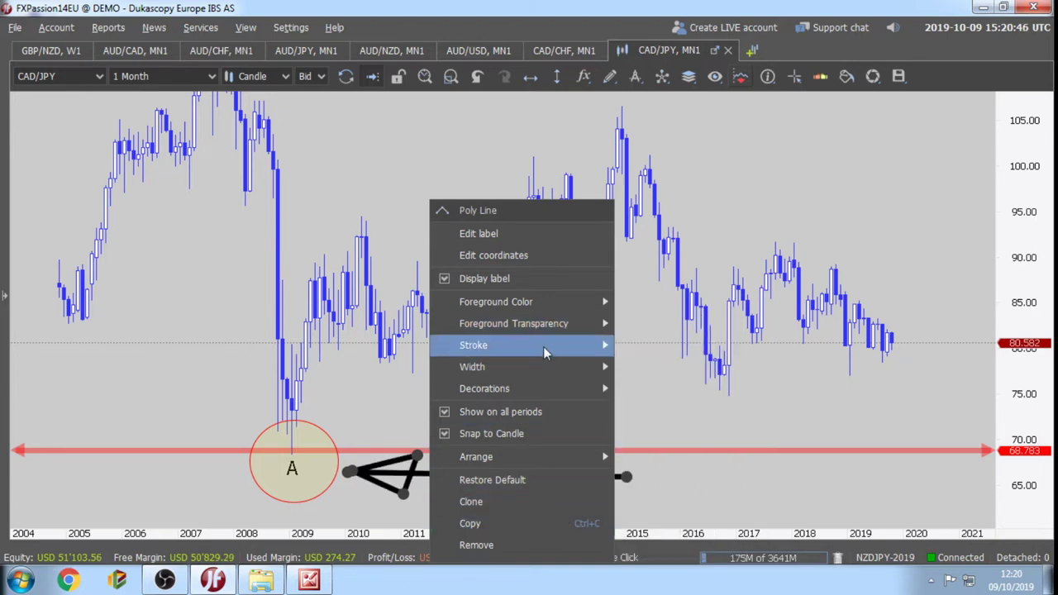
{"action": "mouse_move", "coordinate": [555, 367]}
{"action": "left_click", "coordinate": [653, 391]}
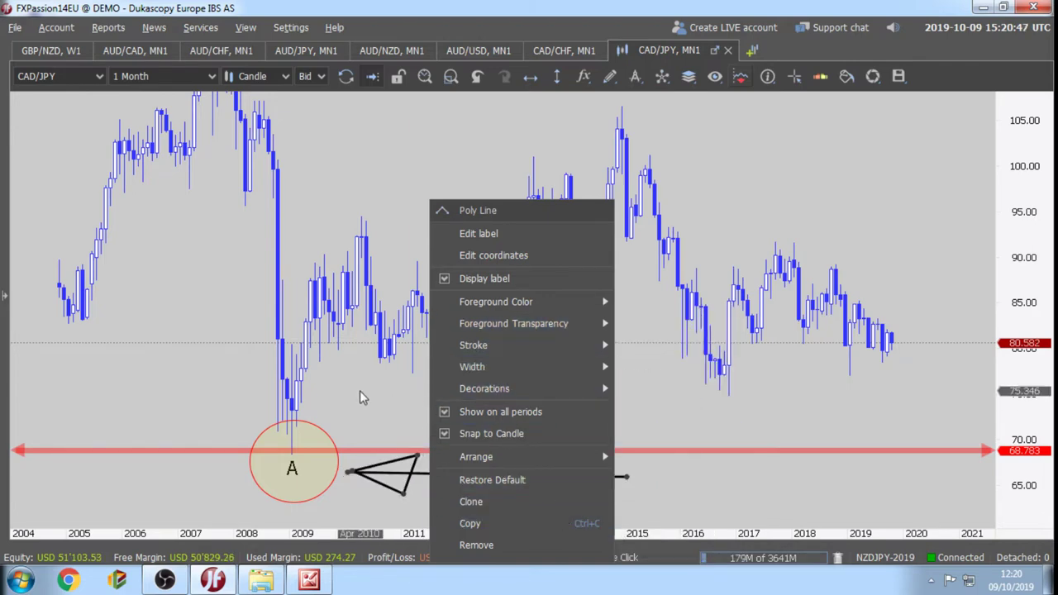
{"action": "left_click", "coordinate": [380, 395]}
{"action": "left_click_drag", "start_coordinate": [399, 395], "coordinate": [496, 471]}
{"action": "left_click", "coordinate": [528, 476]}
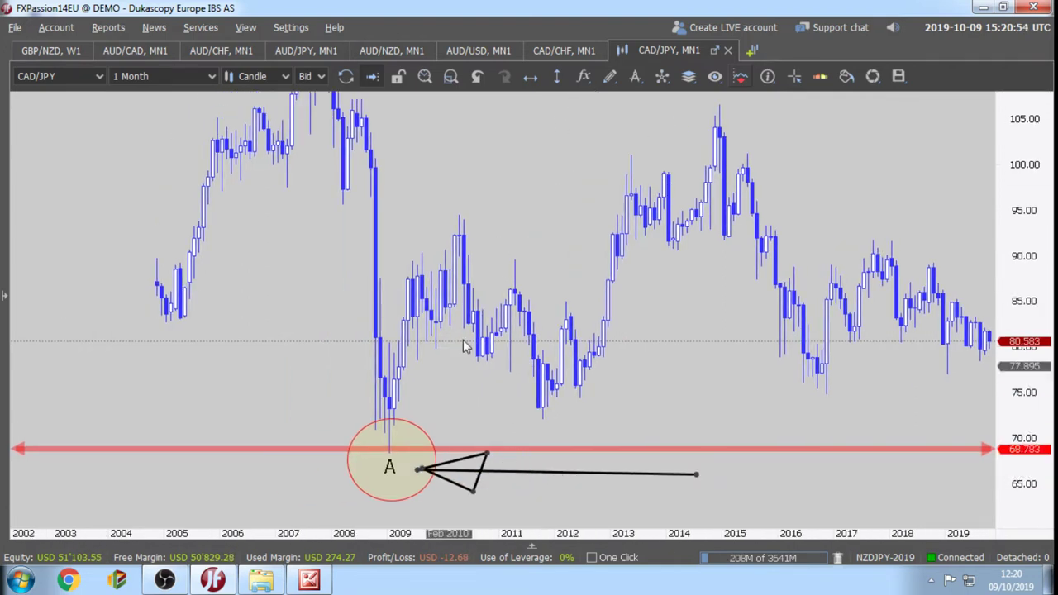
Draw a small ellipse around the mid-2009 high.
{"action": "left_click", "coordinate": [609, 76]}
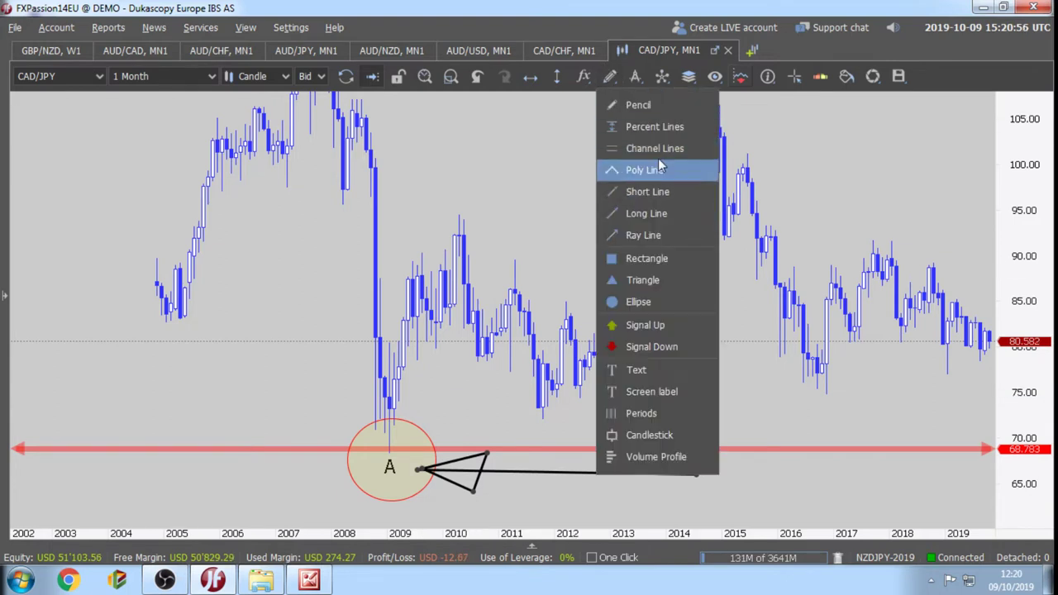
{"action": "left_click", "coordinate": [638, 302]}
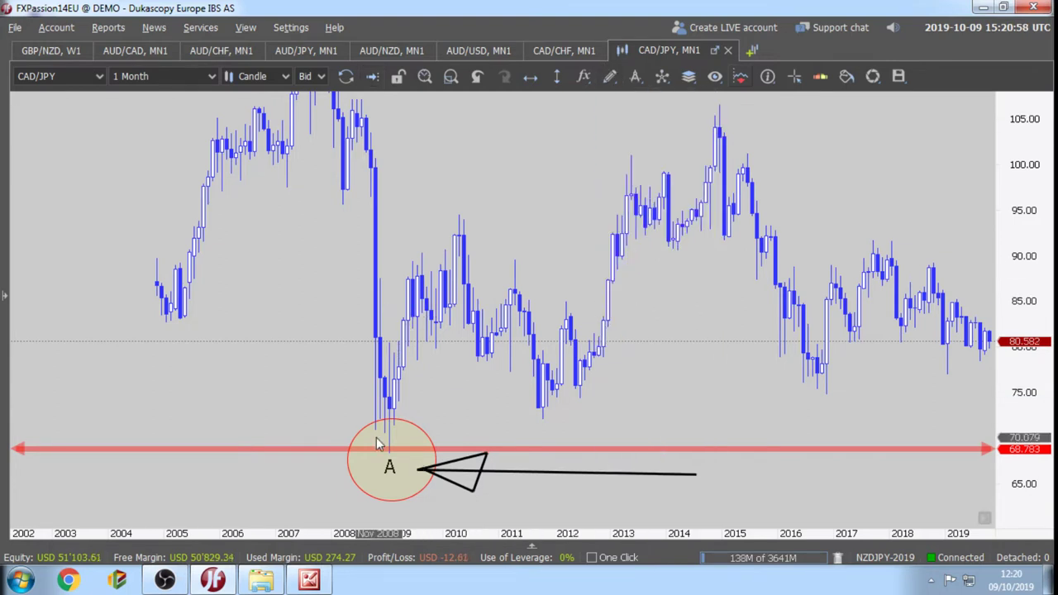
{"action": "left_click_drag", "start_coordinate": [406, 229], "coordinate": [444, 273]}
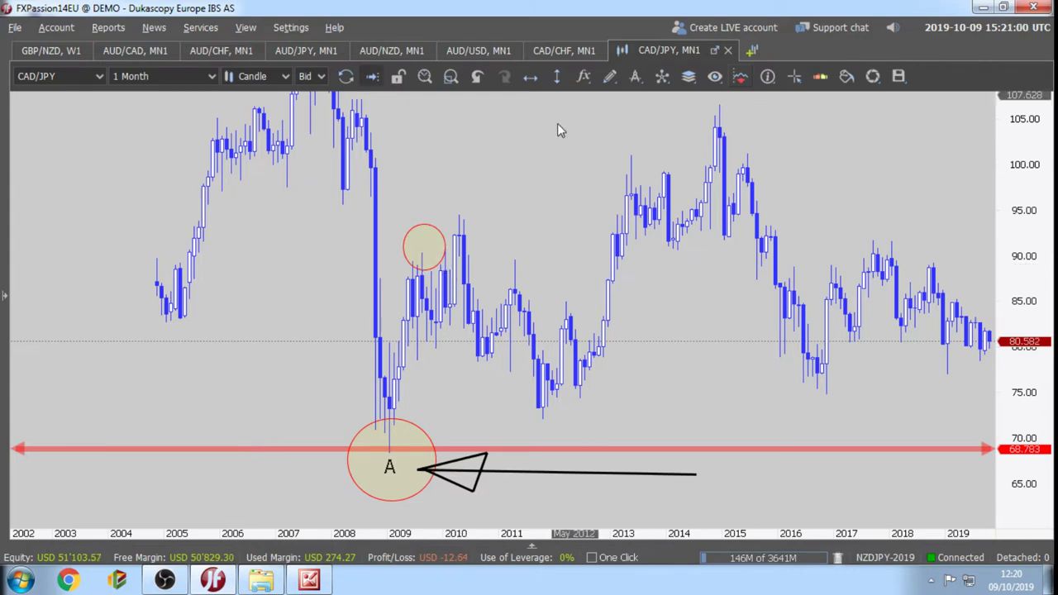
Add the text label B and position it just above the mid-2009 high.
{"action": "left_click", "coordinate": [609, 76]}
{"action": "left_click", "coordinate": [636, 369]}
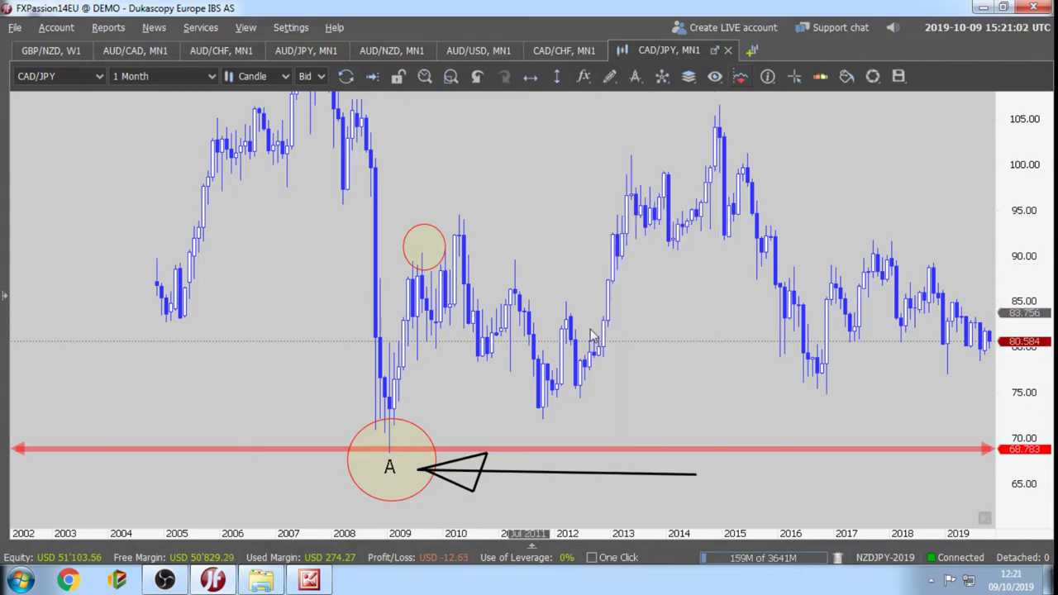
{"action": "left_click", "coordinate": [420, 246]}
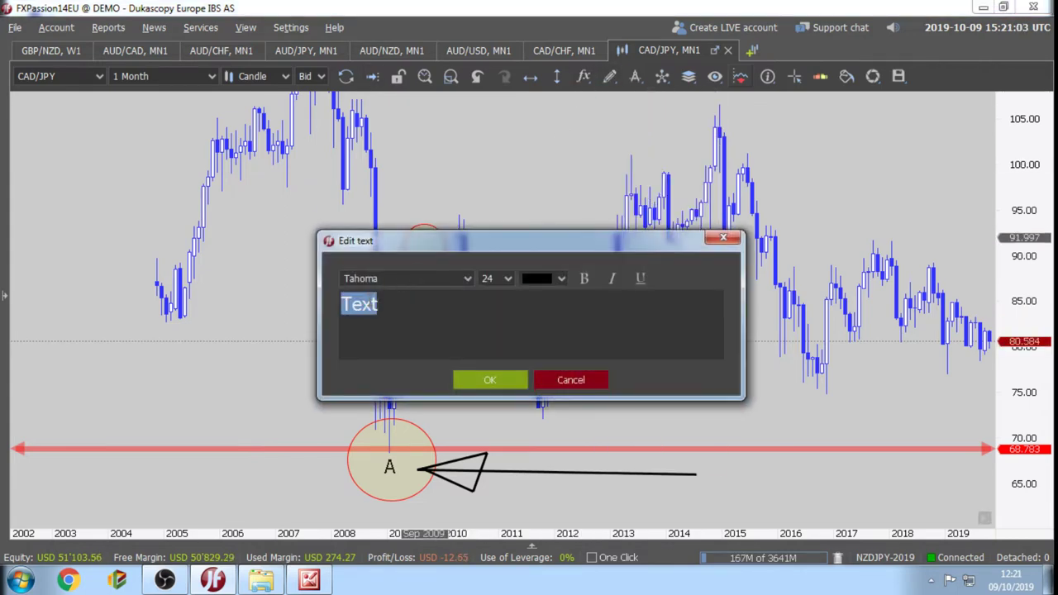
{"action": "left_click", "coordinate": [489, 379]}
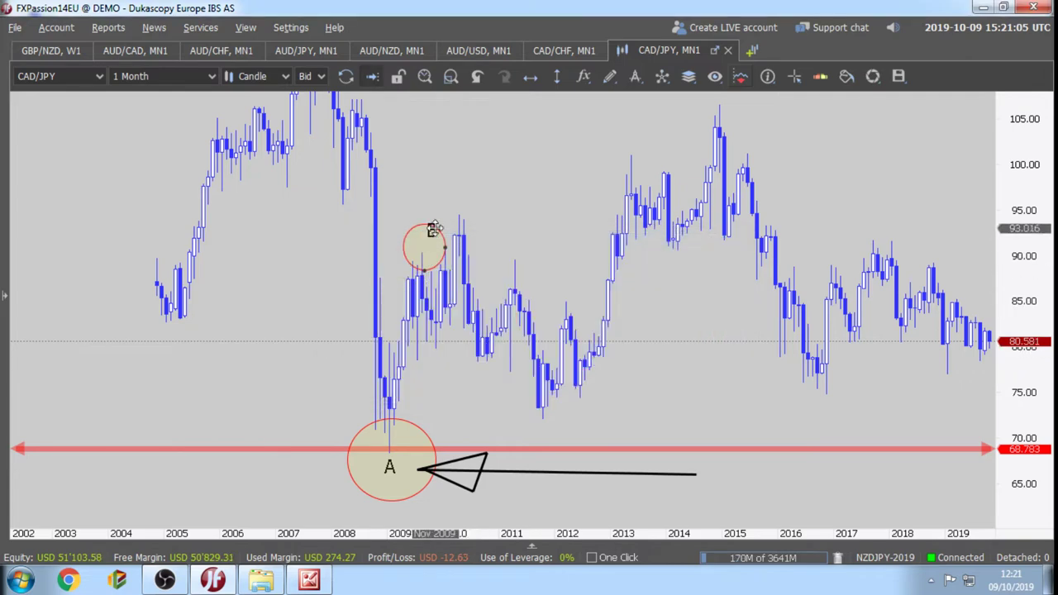
{"action": "left_click_drag", "start_coordinate": [431, 234], "coordinate": [422, 240]}
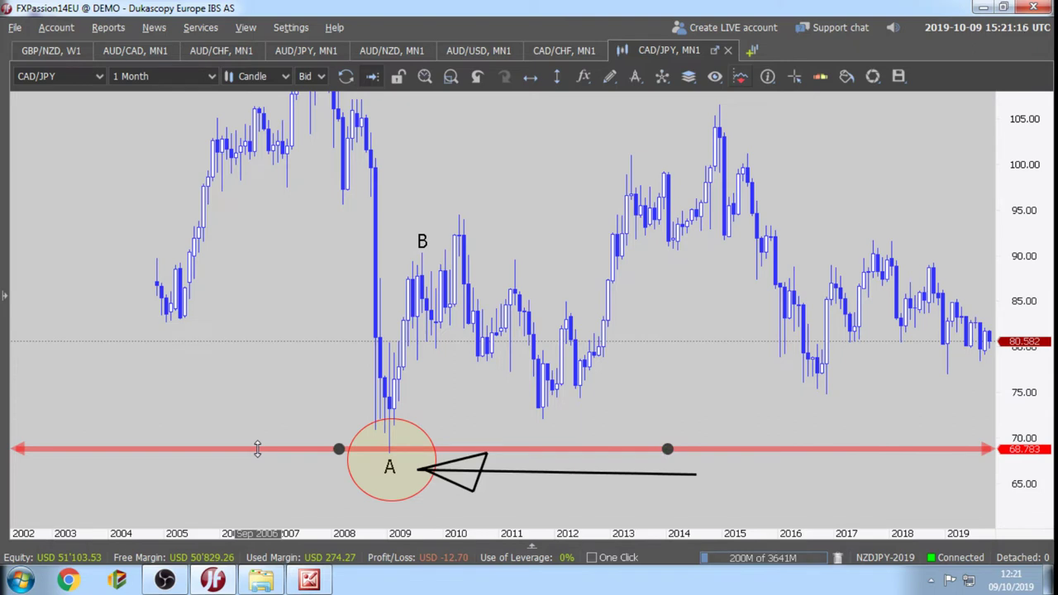
Delete the 68.783 horizontal line, the ellipse around A and the poly line arrow.
{"action": "key", "text": "Delete"}
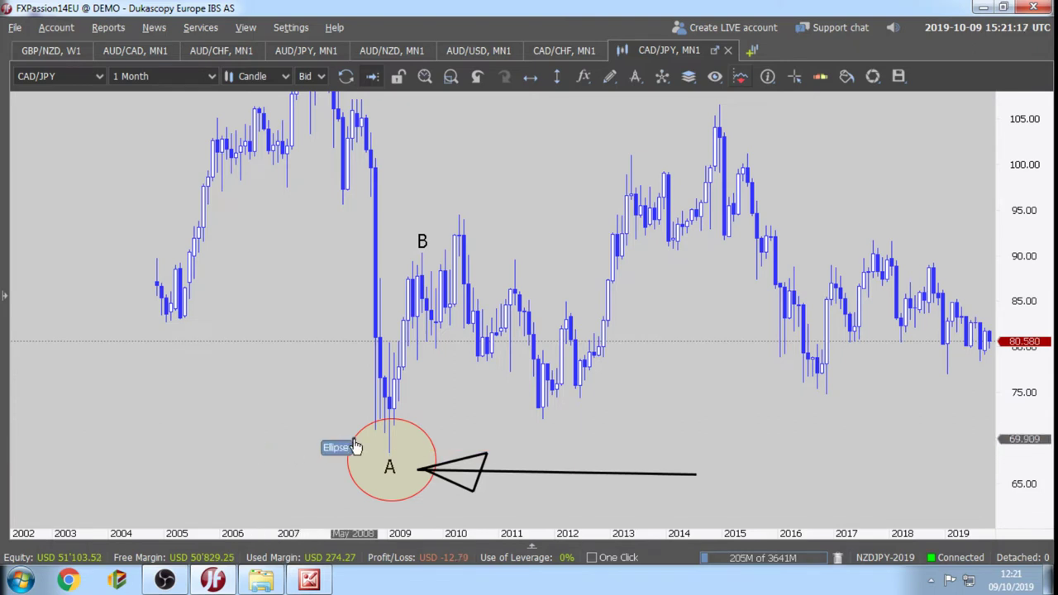
{"action": "key", "text": "Delete"}
{"action": "key", "text": "Delete"}
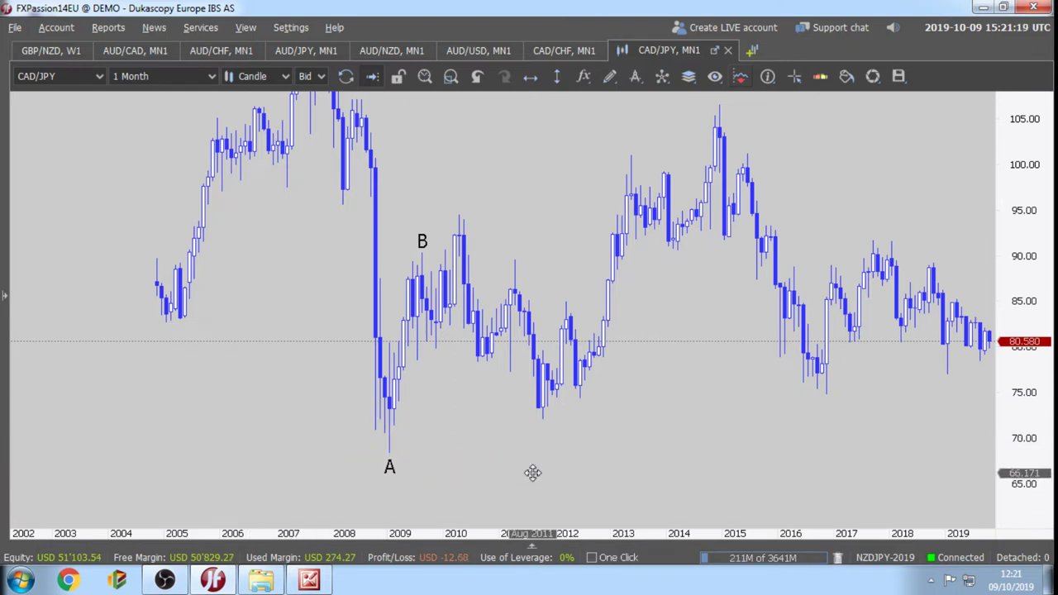
Place a horizontal price marker at about 71.268 and format it in black, thinner and opaque.
{"action": "left_click", "coordinate": [531, 77]}
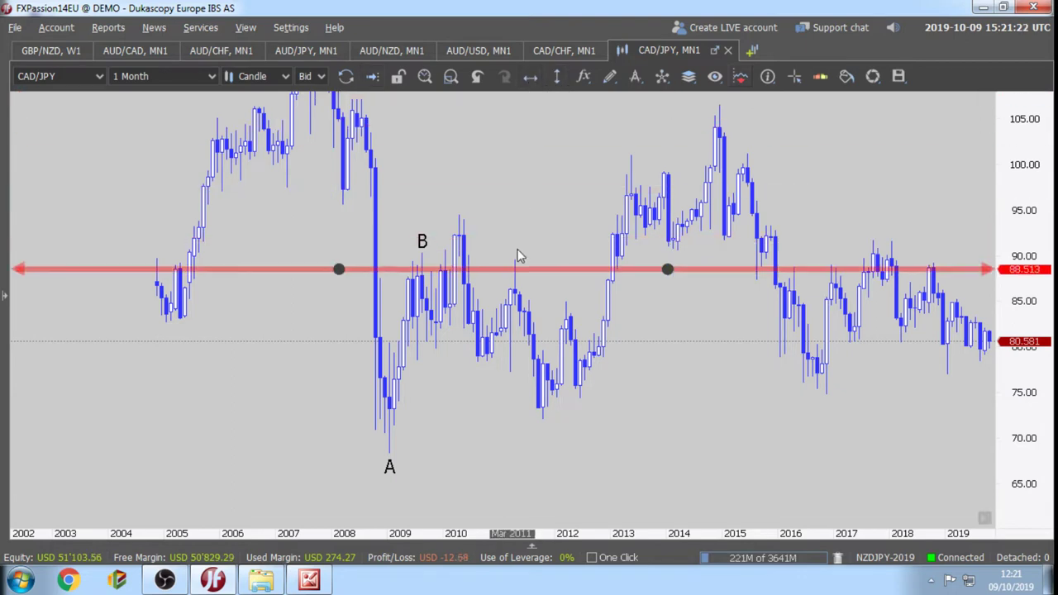
{"action": "left_click", "coordinate": [488, 425]}
{"action": "right_click", "coordinate": [488, 426]}
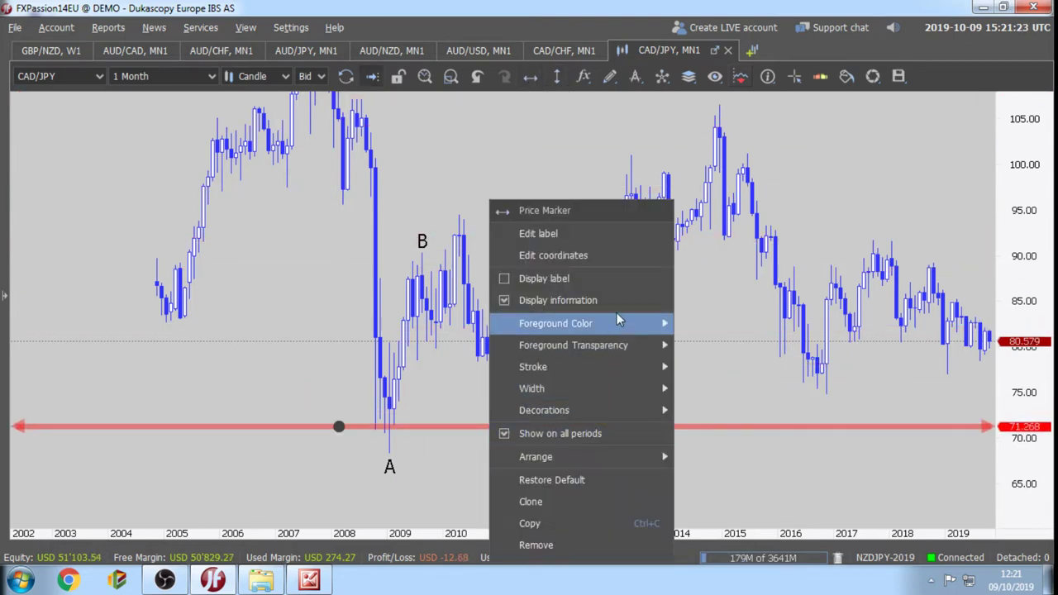
{"action": "mouse_move", "coordinate": [647, 315]}
{"action": "left_click", "coordinate": [706, 459]}
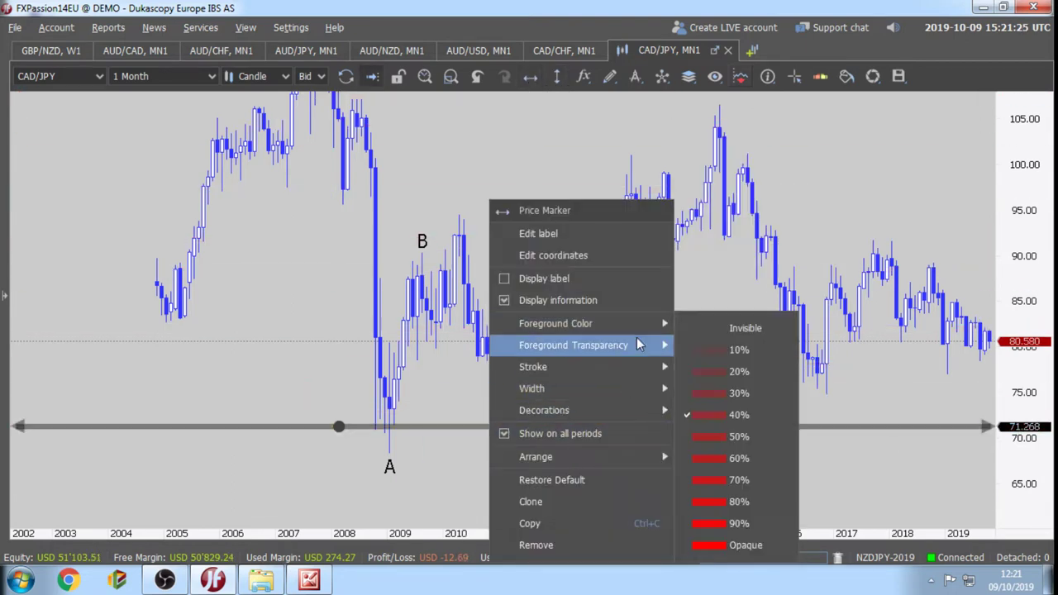
{"action": "mouse_move", "coordinate": [637, 368]}
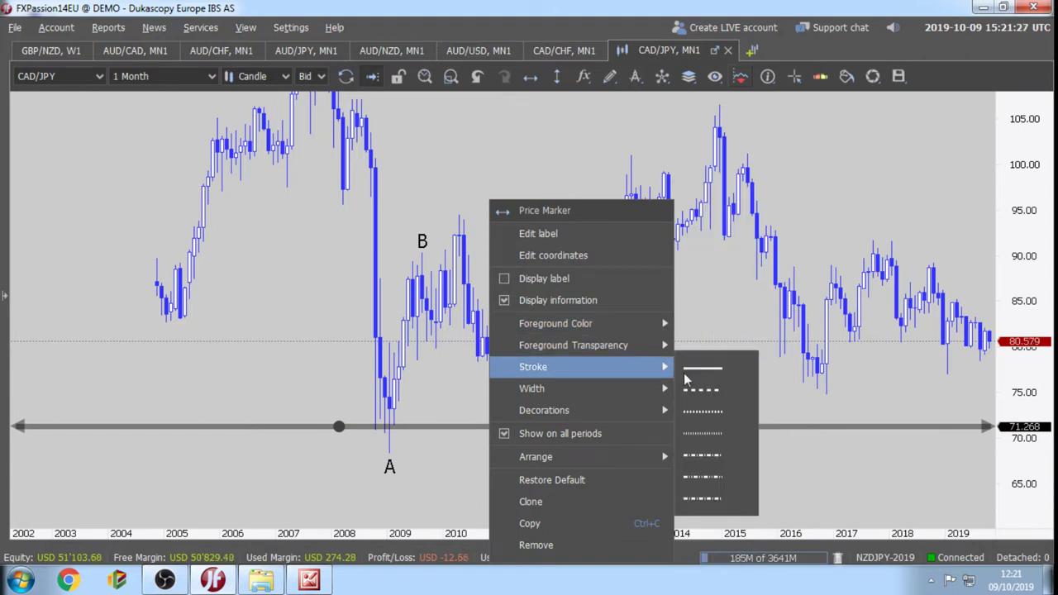
{"action": "mouse_move", "coordinate": [652, 388]}
{"action": "left_click", "coordinate": [693, 413]}
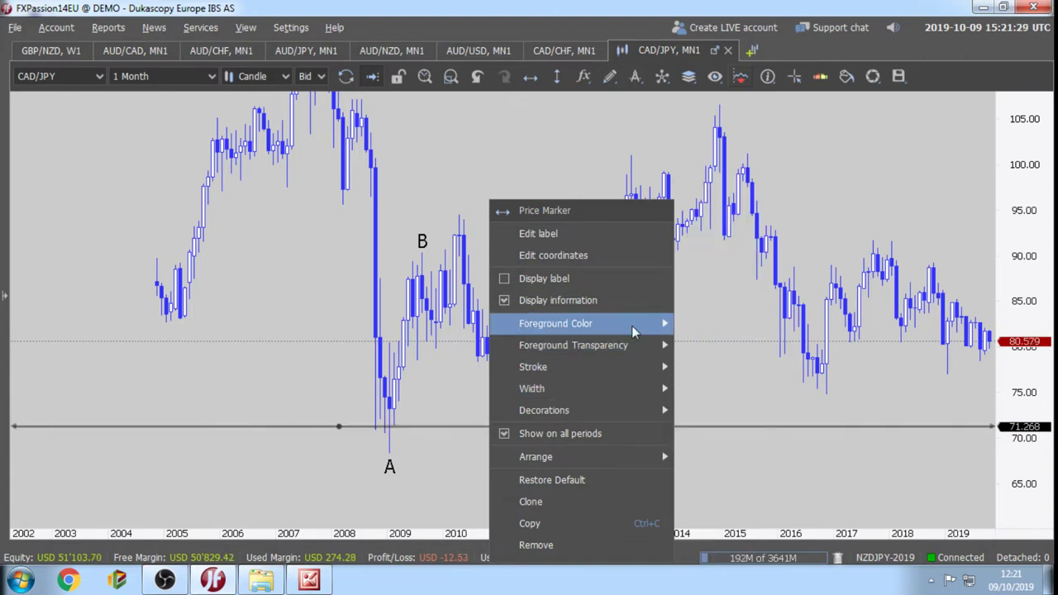
{"action": "mouse_move", "coordinate": [628, 345]}
{"action": "left_click", "coordinate": [731, 545]}
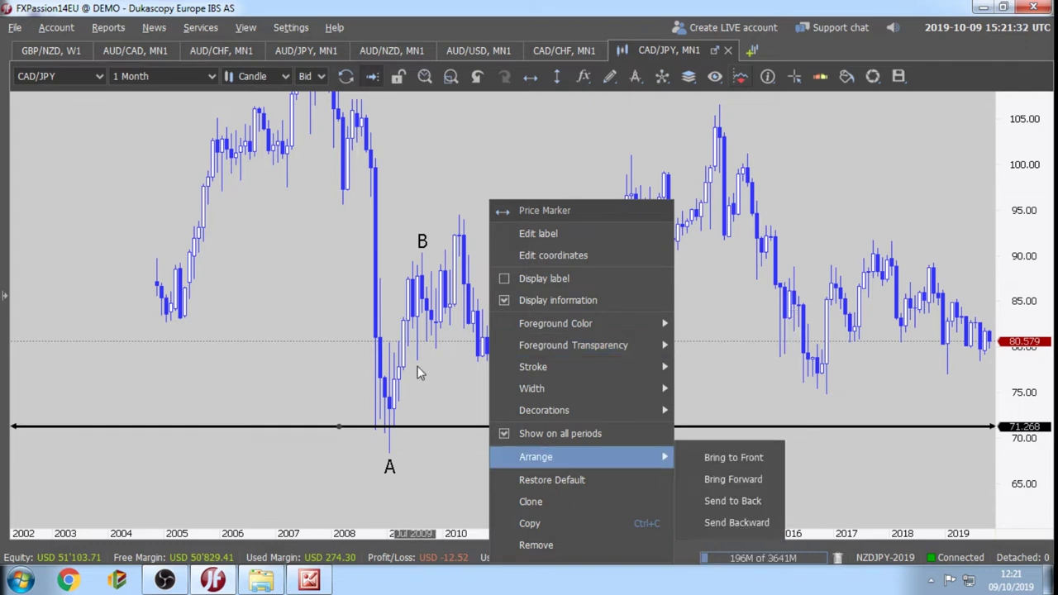
Move the black line to A's low at about 68.465 and add a matching line at B's high at about 90.467.
{"action": "left_click", "coordinate": [438, 428]}
{"action": "left_click_drag", "start_coordinate": [477, 433], "coordinate": [479, 460]}
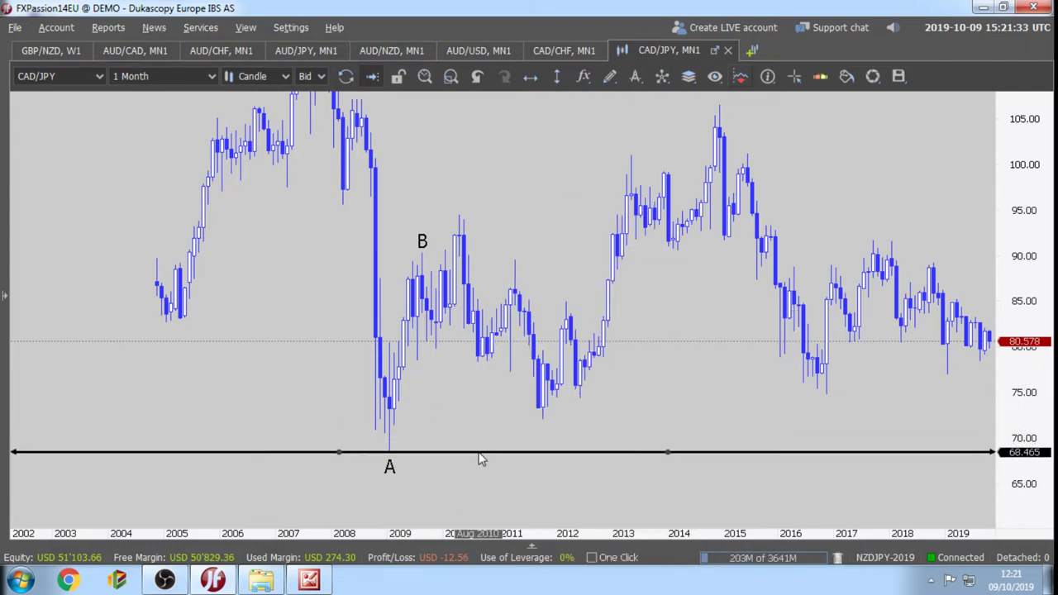
{"action": "left_click_drag", "start_coordinate": [525, 106], "coordinate": [511, 256]}
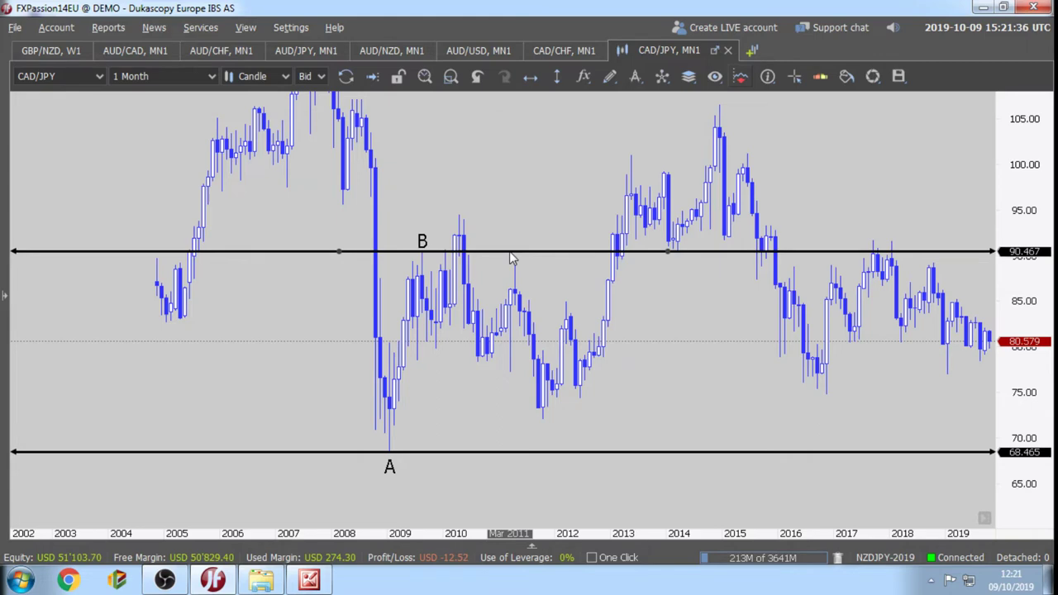
Draw a Fibonacci retracement between the high at B and the low at A.
{"action": "left_click", "coordinate": [635, 76]}
{"action": "left_click", "coordinate": [670, 168]}
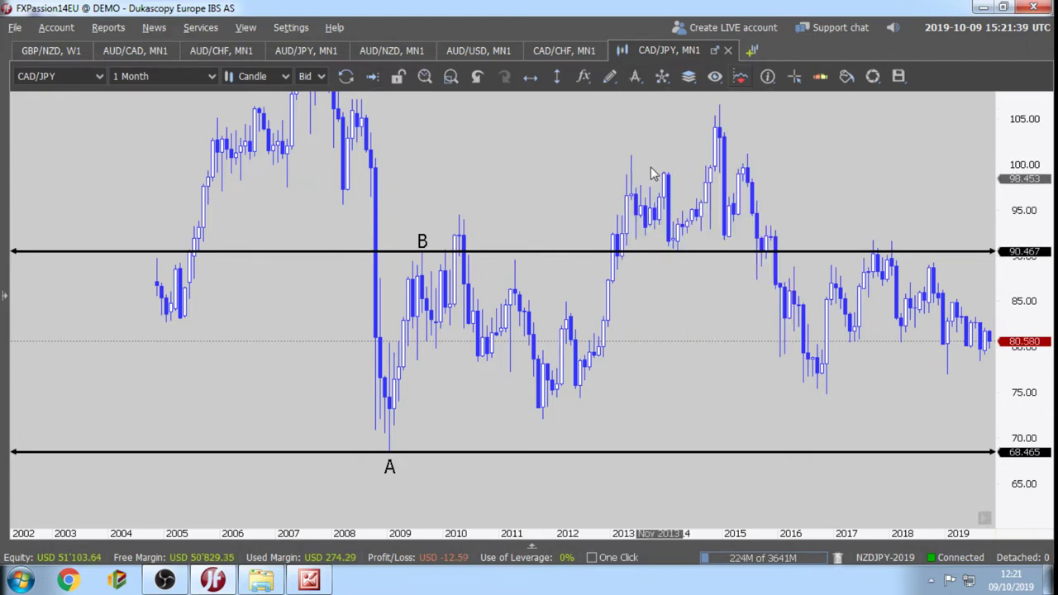
{"action": "left_click_drag", "start_coordinate": [421, 258], "coordinate": [389, 459]}
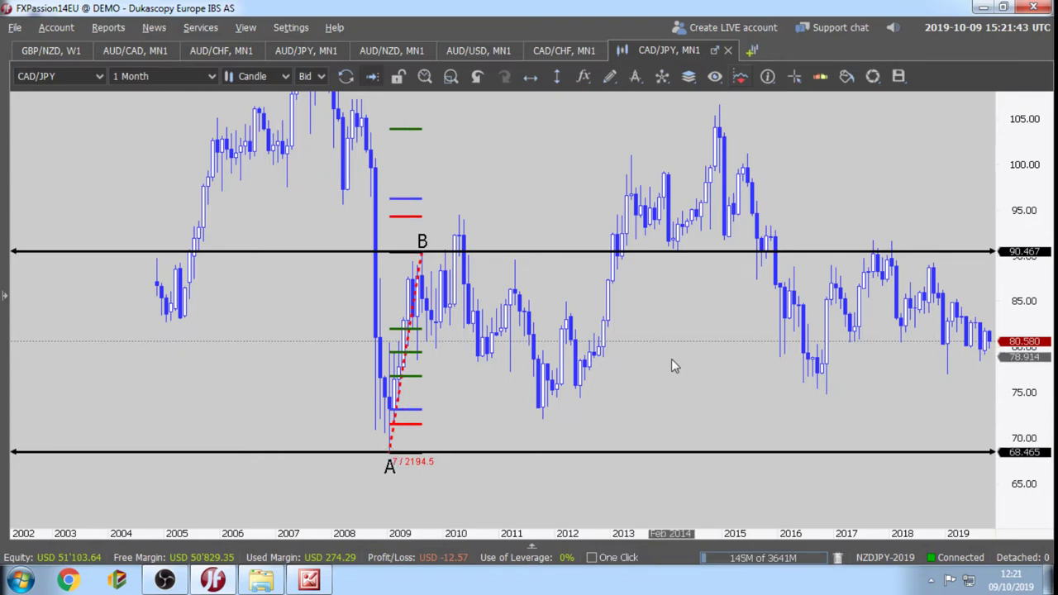
Add the text label 1 just below the late-2011 low.
{"action": "left_click_drag", "start_coordinate": [671, 360], "coordinate": [610, 386]}
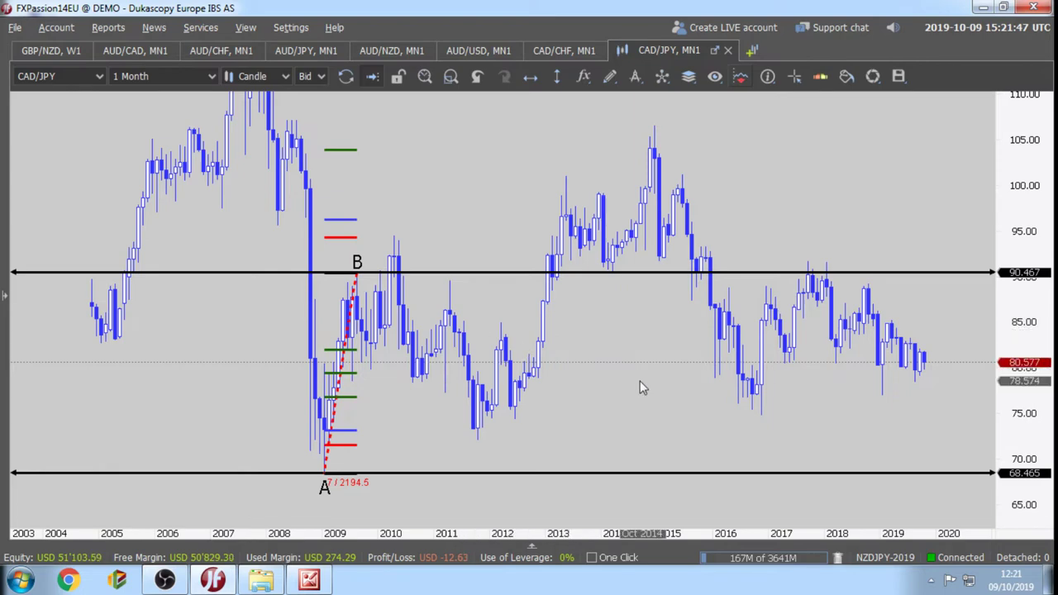
{"action": "left_click", "coordinate": [607, 79]}
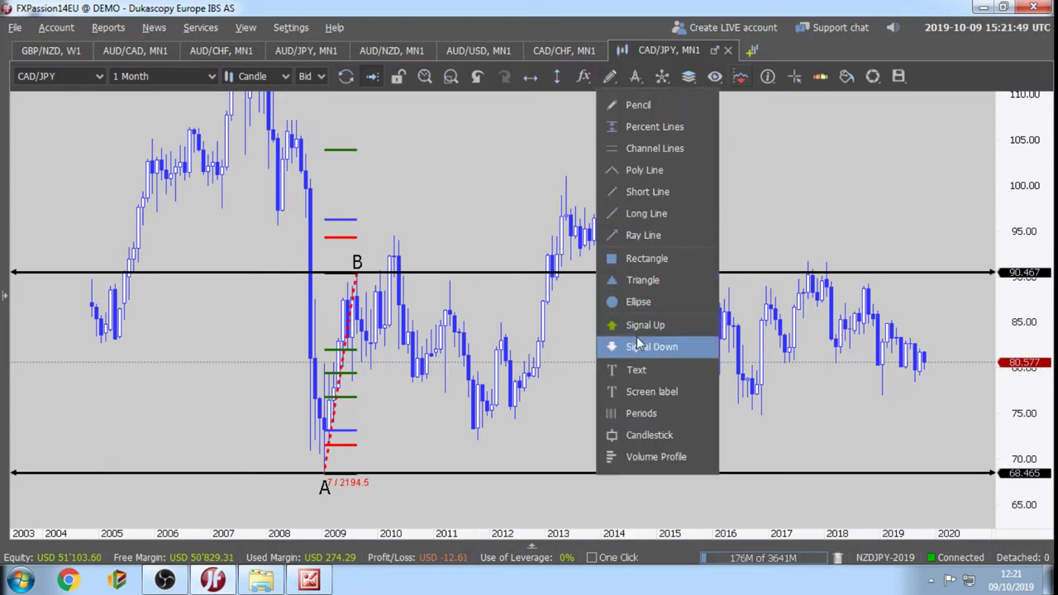
{"action": "left_click", "coordinate": [636, 371]}
{"action": "left_click", "coordinate": [485, 460]}
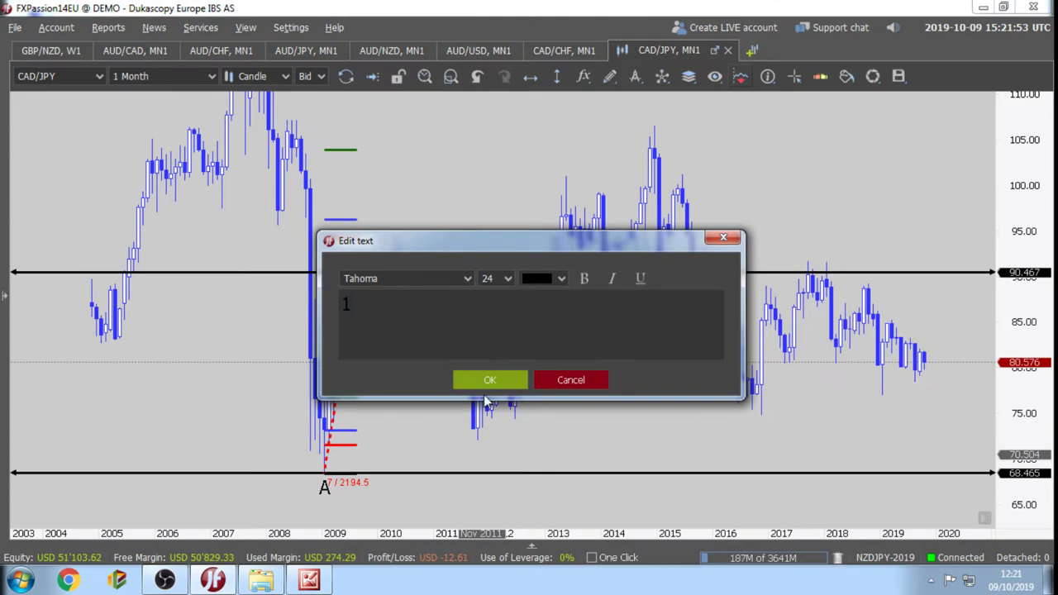
{"action": "left_click", "coordinate": [487, 382]}
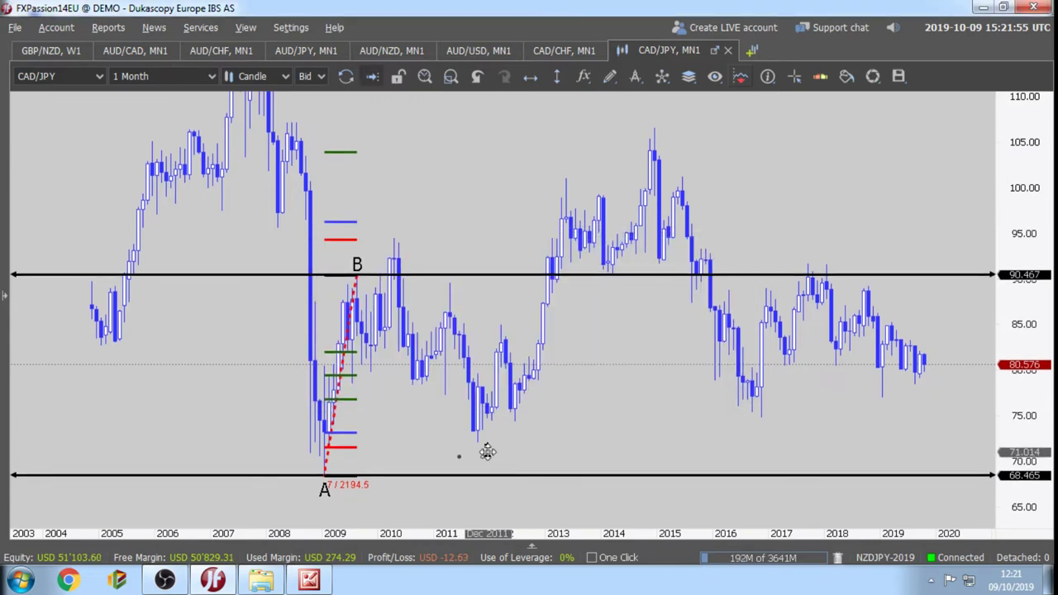
Add the text label 2 just below the late-2016 low.
{"action": "left_click", "coordinate": [608, 76]}
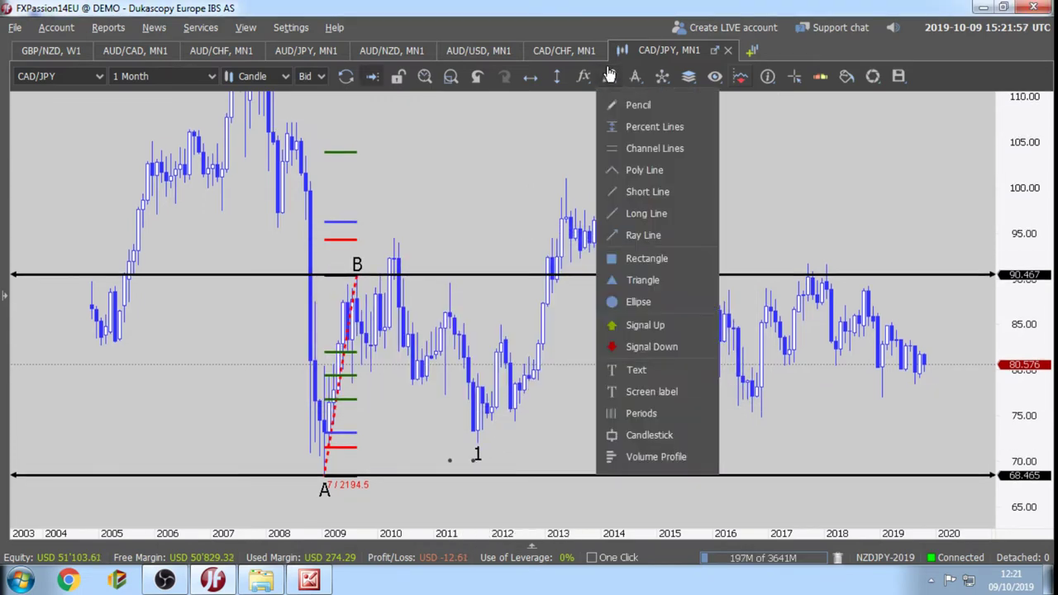
{"action": "left_click", "coordinate": [637, 369]}
{"action": "left_click", "coordinate": [758, 434]}
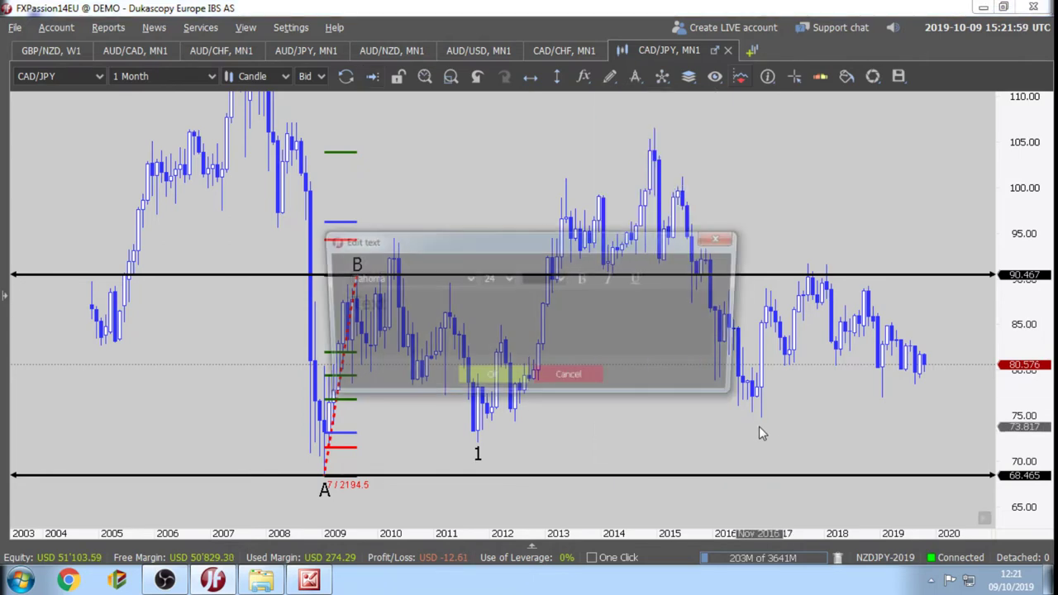
{"action": "type", "text": "2"}
{"action": "left_click", "coordinate": [488, 382]}
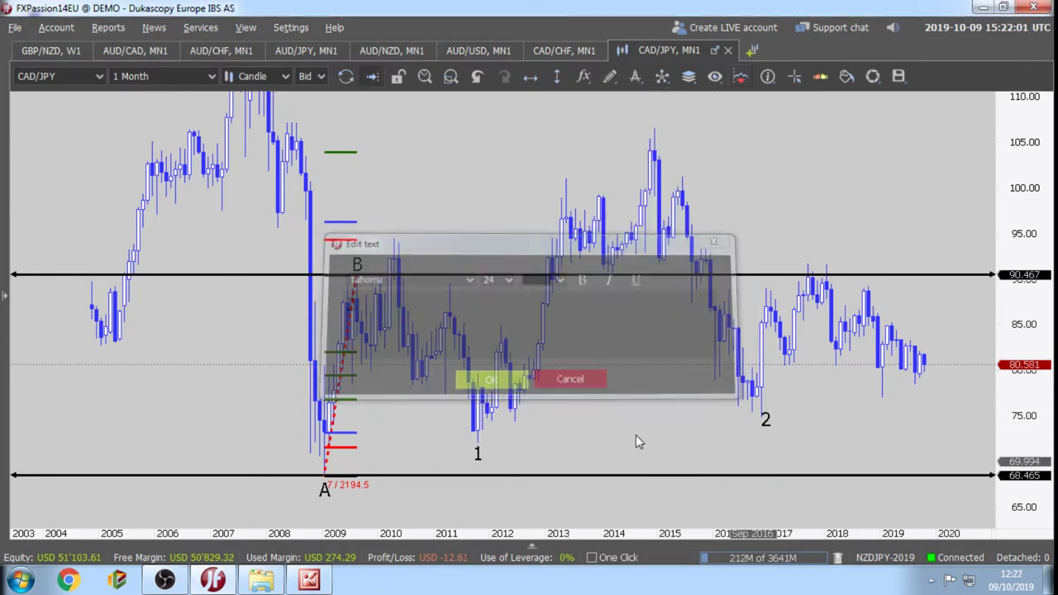
{"action": "left_click_drag", "start_coordinate": [760, 436], "coordinate": [750, 432]}
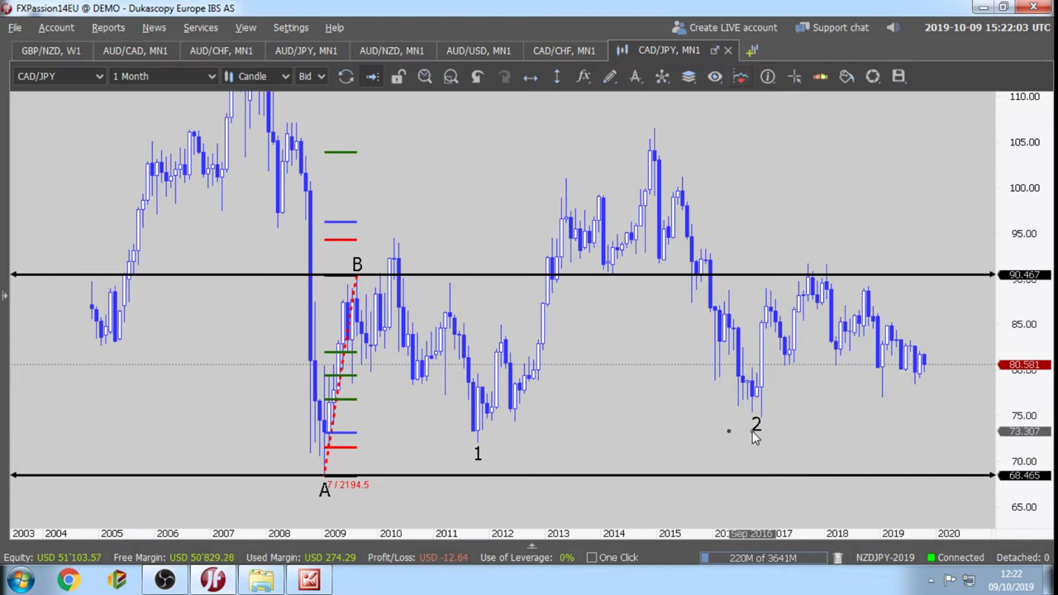
Add the text label 3 just below the mid-2010 low.
{"action": "left_click", "coordinate": [609, 77]}
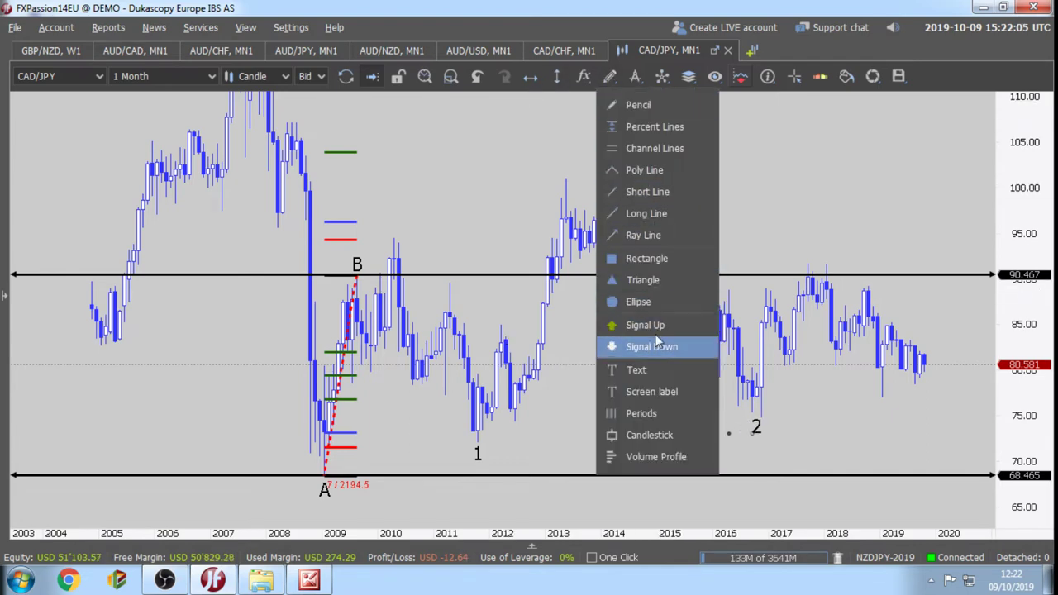
{"action": "left_click", "coordinate": [636, 369]}
{"action": "left_click", "coordinate": [443, 380]}
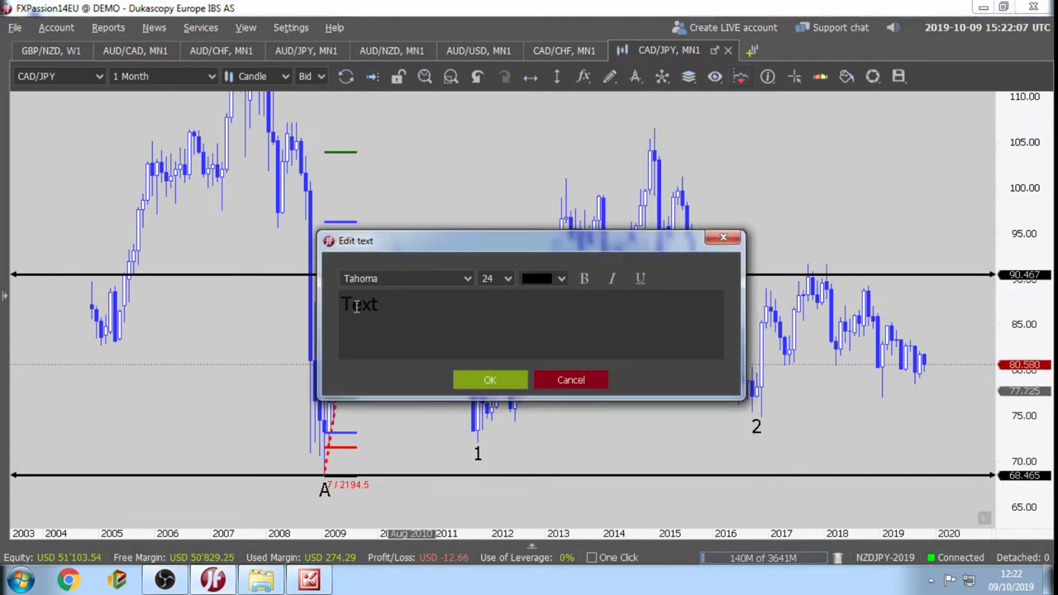
{"action": "double_click", "coordinate": [358, 305]}
{"action": "type", "text": "3"}
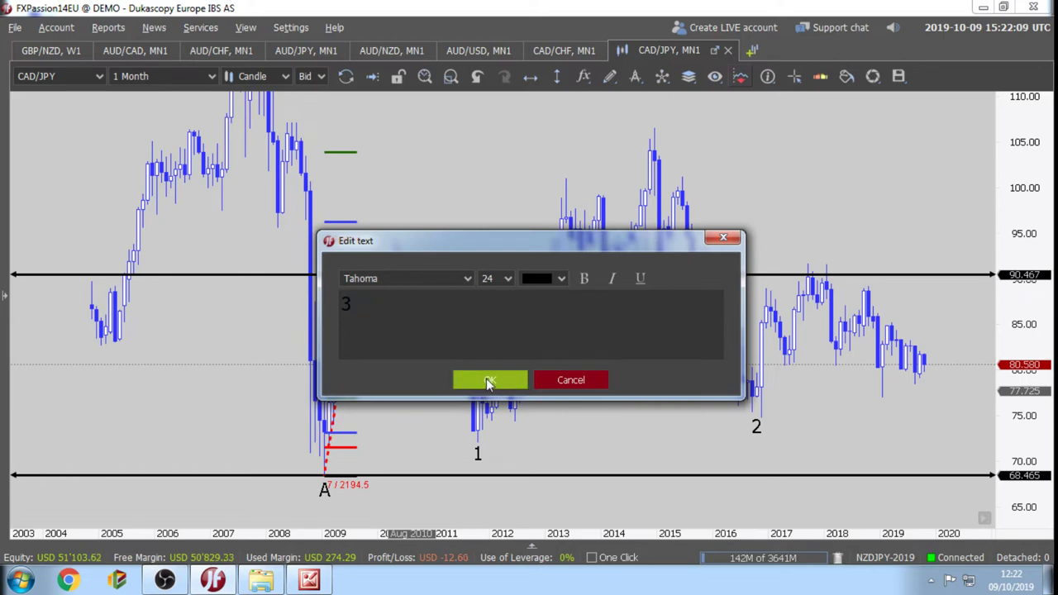
{"action": "left_click", "coordinate": [489, 380]}
{"action": "left_click_drag", "start_coordinate": [418, 398], "coordinate": [417, 411]}
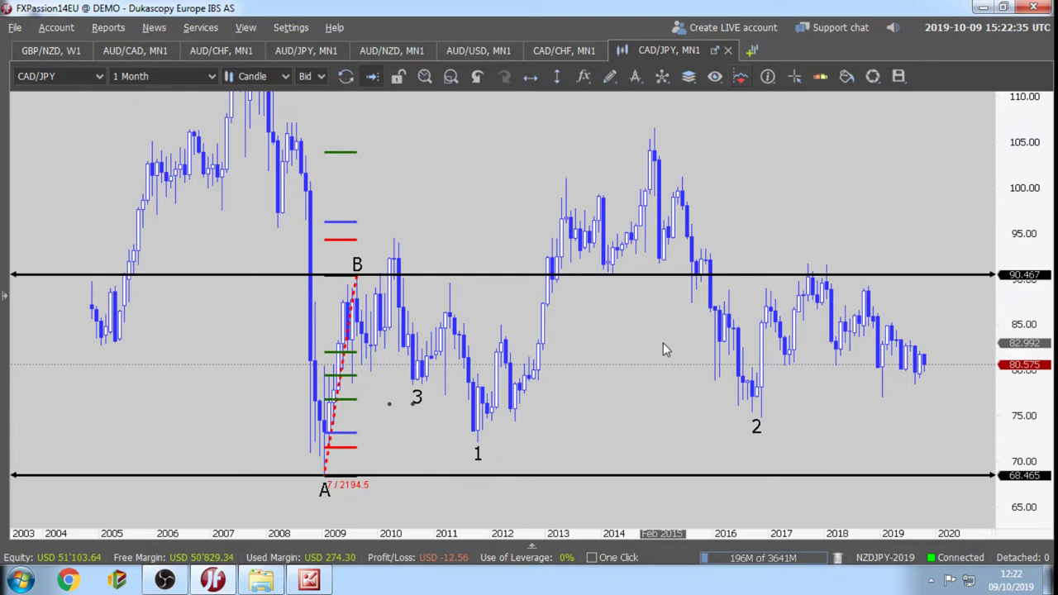
Add the text label C below the late-2011 low and shift the label 1 so it stands beside it.
{"action": "left_click", "coordinate": [609, 76]}
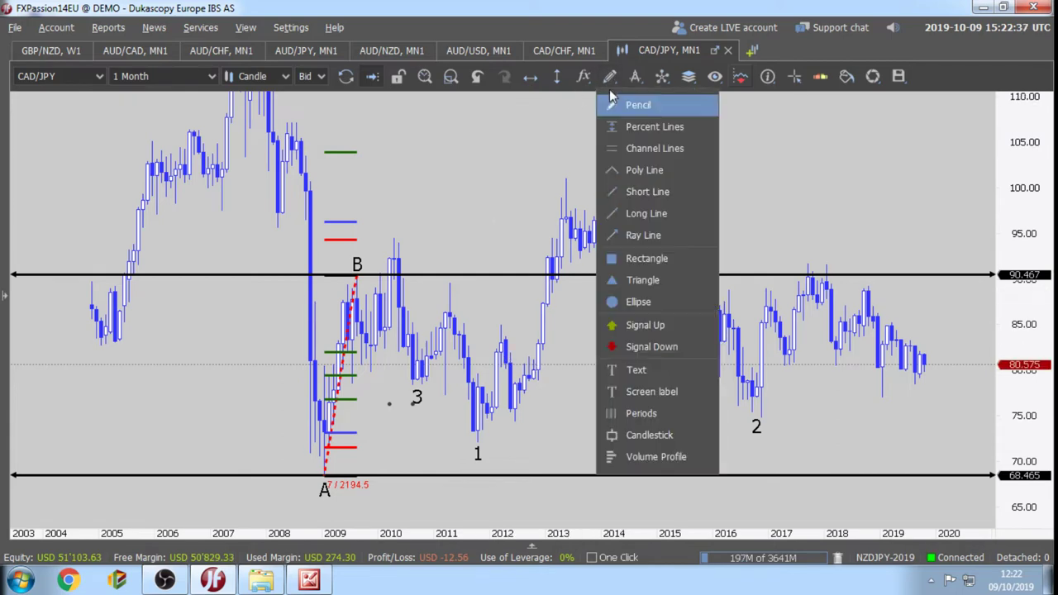
{"action": "left_click", "coordinate": [630, 370]}
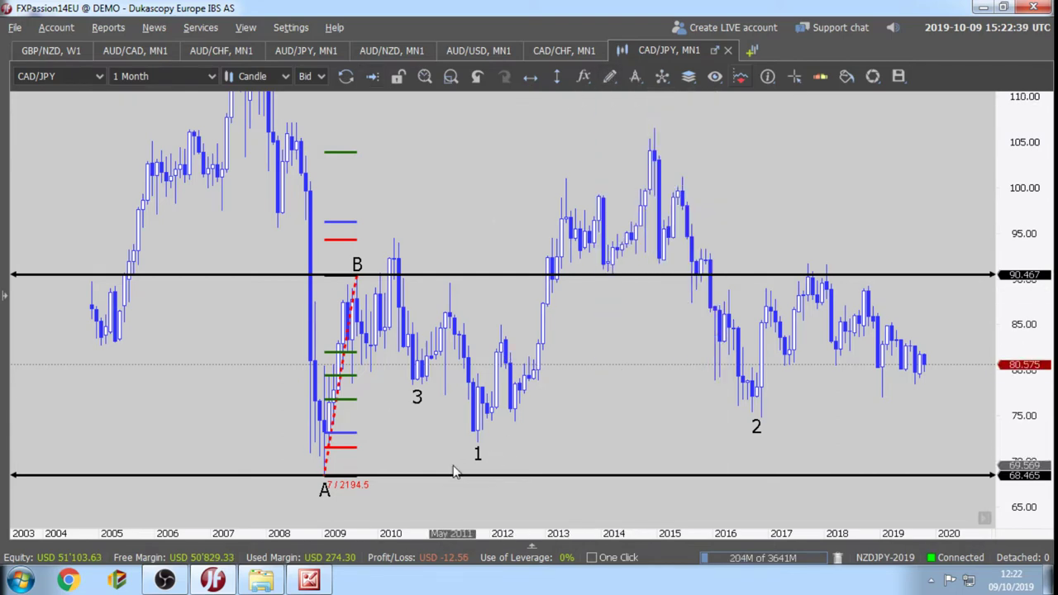
{"action": "left_click", "coordinate": [446, 454]}
{"action": "double_click", "coordinate": [348, 310]}
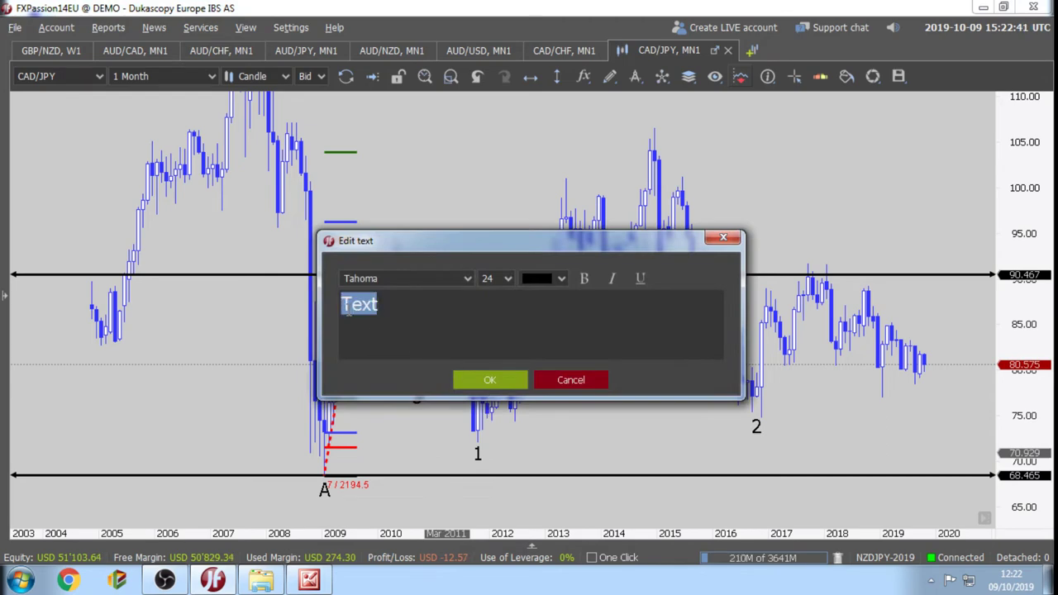
{"action": "type", "text": "C"}
{"action": "left_click", "coordinate": [489, 379]}
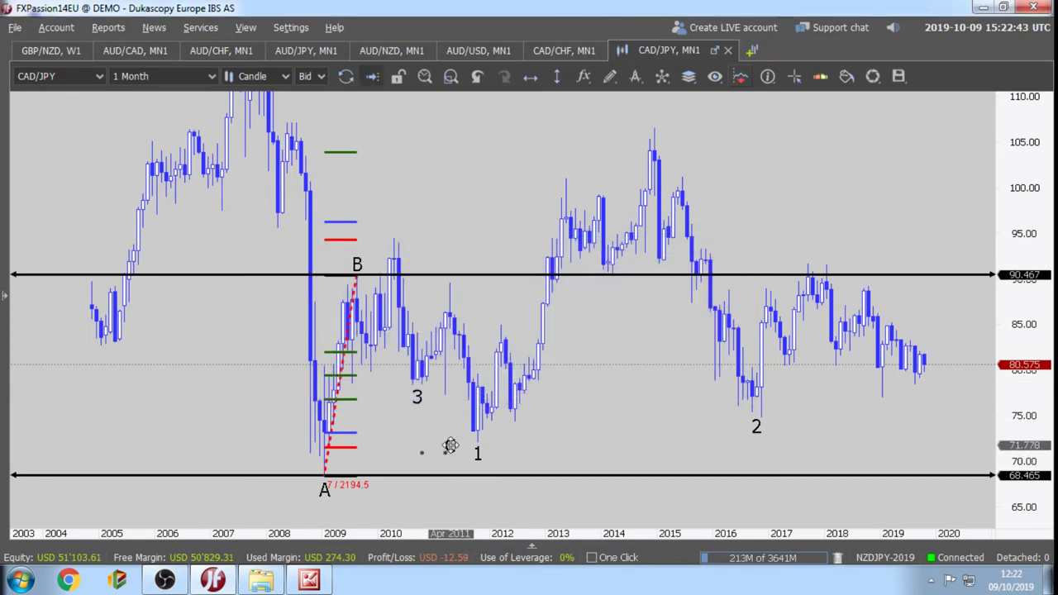
{"action": "left_click_drag", "start_coordinate": [450, 446], "coordinate": [459, 453]}
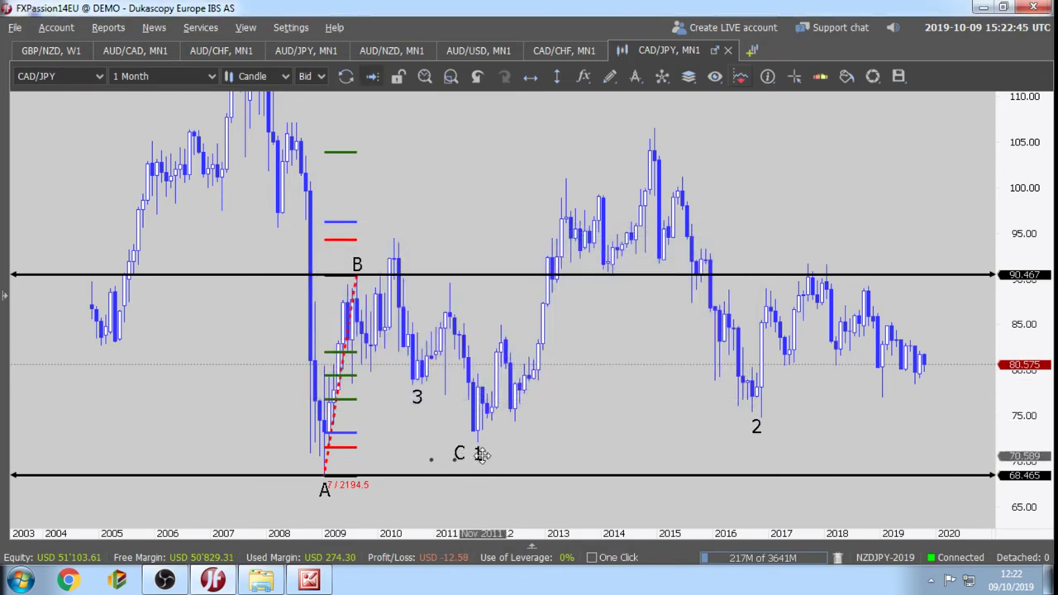
{"action": "left_click_drag", "start_coordinate": [478, 455], "coordinate": [499, 456]}
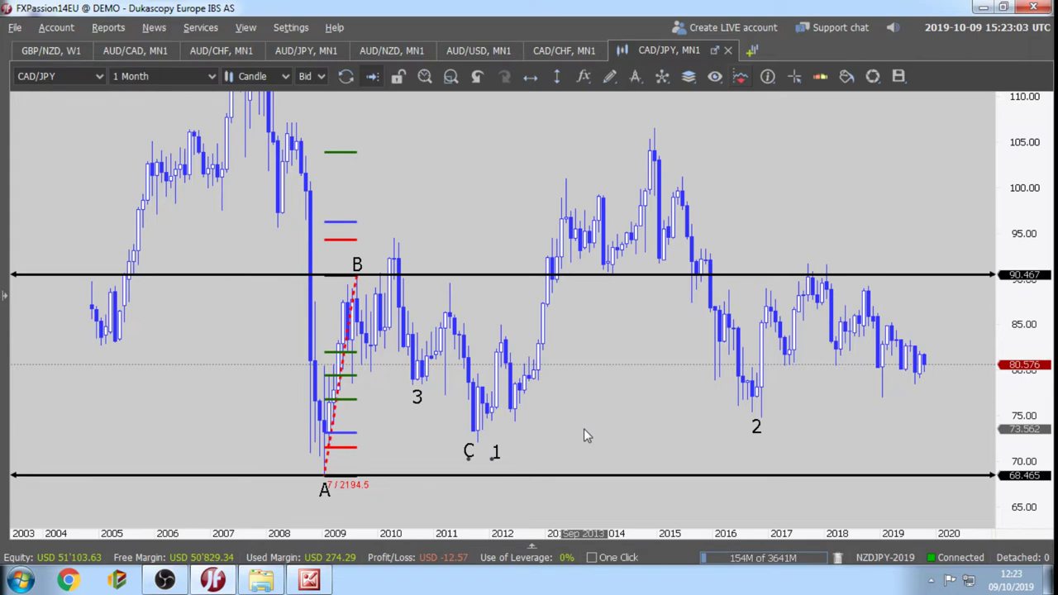
Draw a poly line from A's low up to B's high and down to the late-2011 low at C.
{"action": "scroll", "coordinate": [584, 427], "scroll_direction": "up", "scroll_amount": 3}
{"action": "left_click_drag", "start_coordinate": [566, 425], "coordinate": [661, 378]}
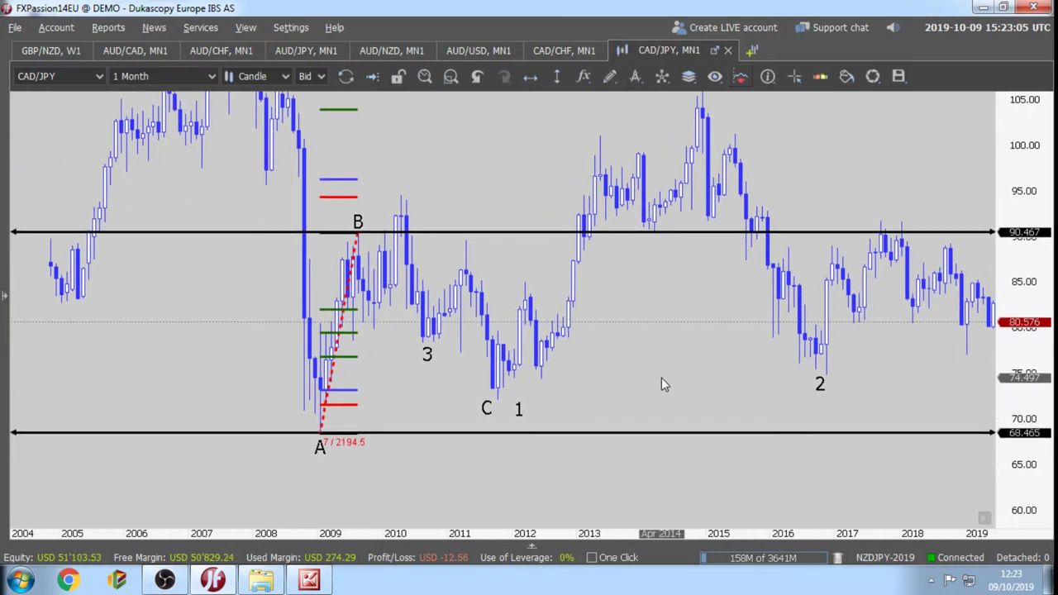
{"action": "scroll", "coordinate": [661, 378], "scroll_direction": "up", "scroll_amount": 5}
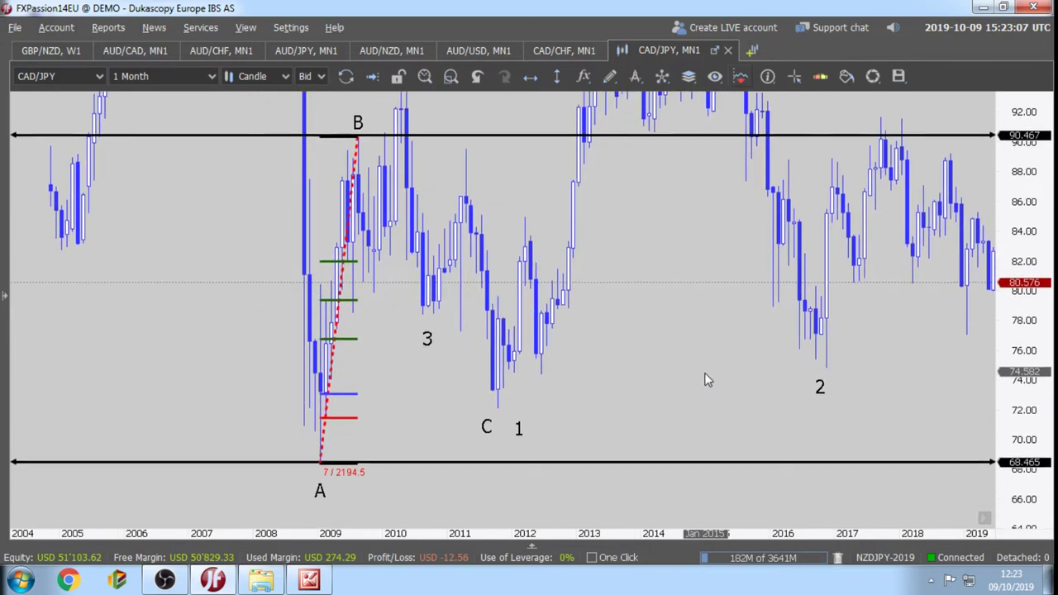
{"action": "scroll", "coordinate": [703, 371], "scroll_direction": "up", "scroll_amount": 2}
{"action": "left_click_drag", "start_coordinate": [699, 368], "coordinate": [744, 375]}
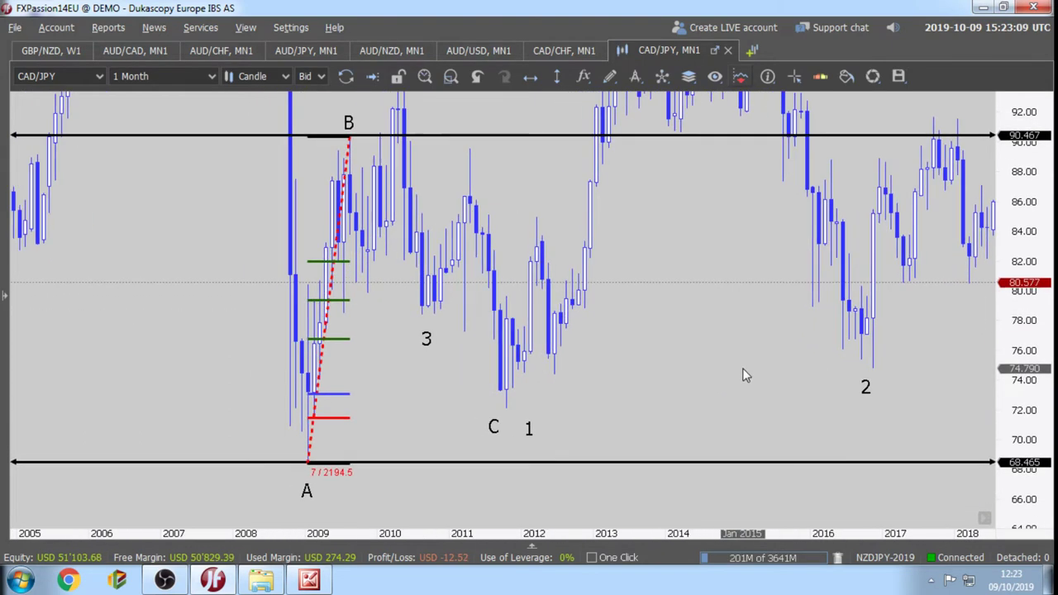
{"action": "left_click", "coordinate": [609, 76]}
{"action": "left_click", "coordinate": [647, 173]}
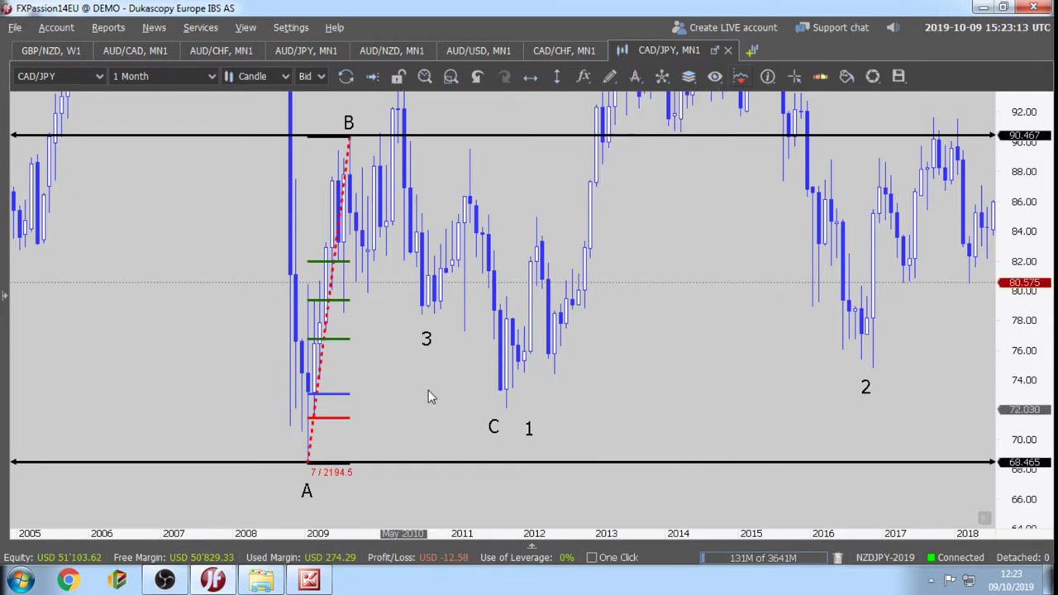
{"action": "left_click", "coordinate": [307, 461]}
{"action": "left_click", "coordinate": [348, 137]}
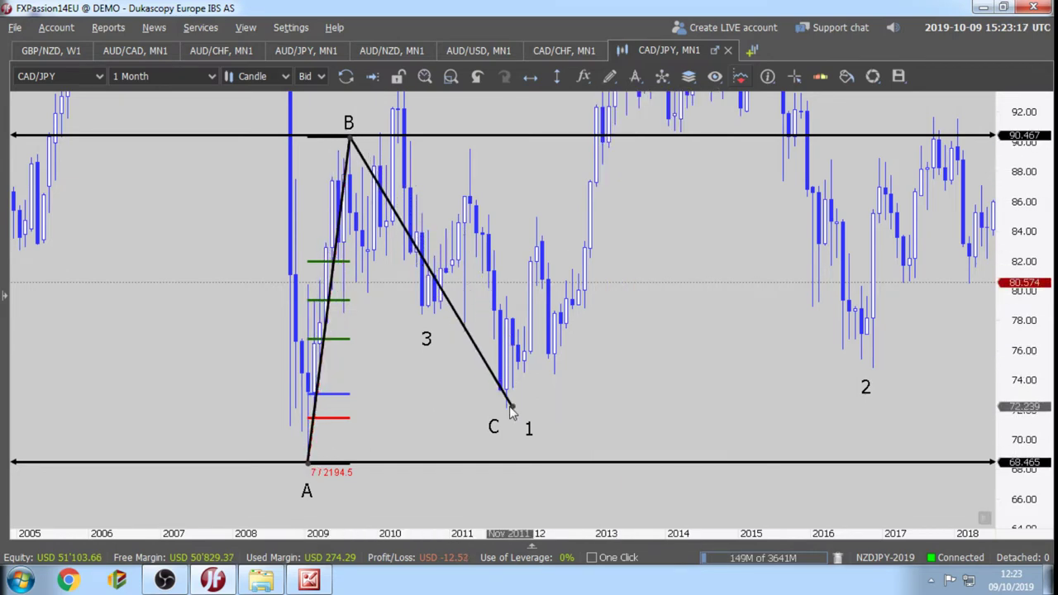
Format the A-B-C poly line in orange with the second-thickest width and a foreground transparency setting of 40%.
{"action": "right_click", "coordinate": [505, 385]}
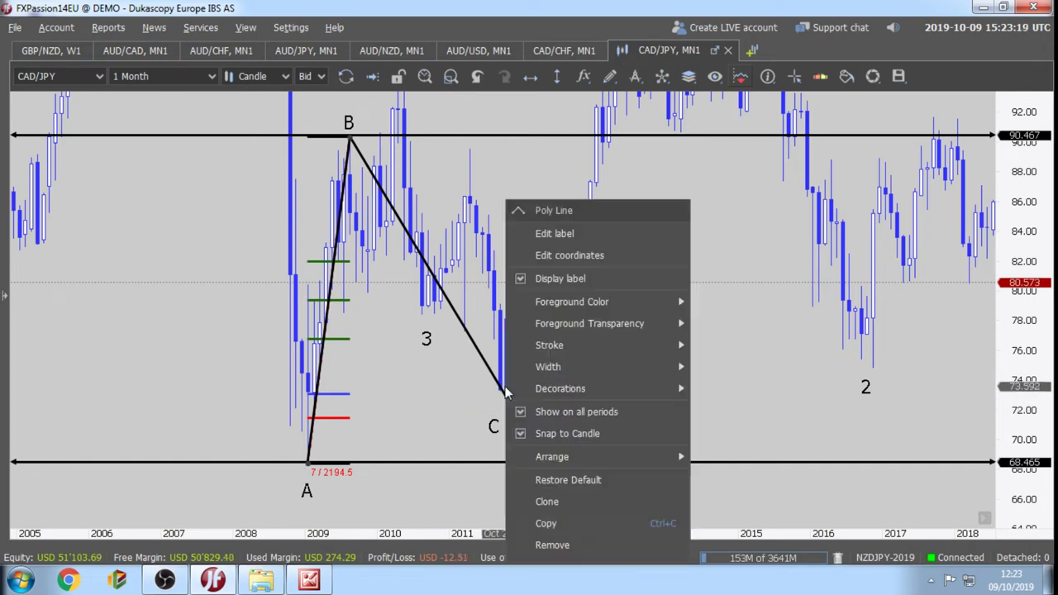
{"action": "mouse_move", "coordinate": [688, 301]}
{"action": "left_click", "coordinate": [725, 393]}
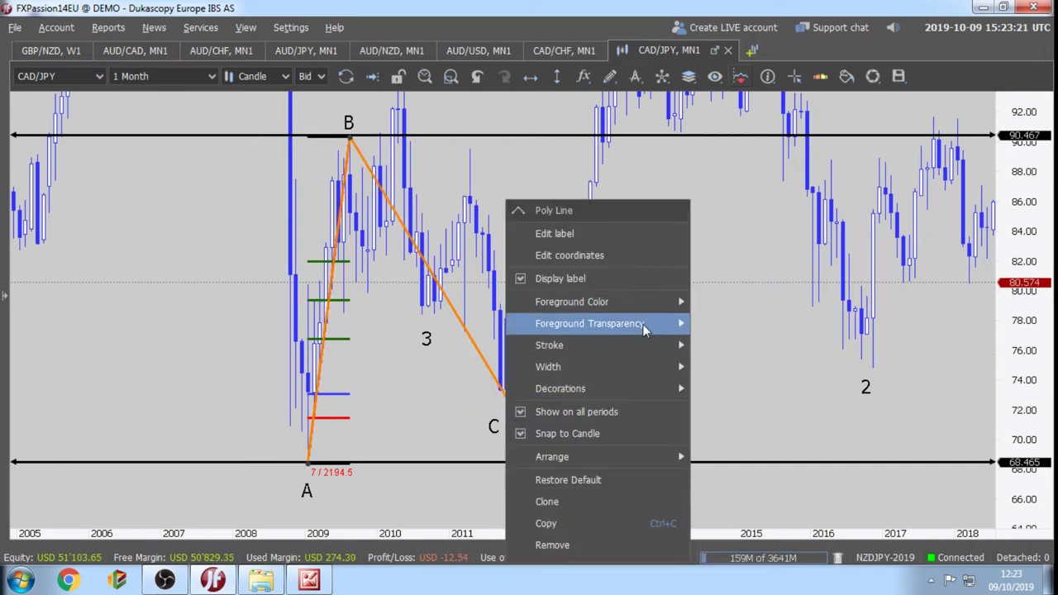
{"action": "mouse_move", "coordinate": [627, 351]}
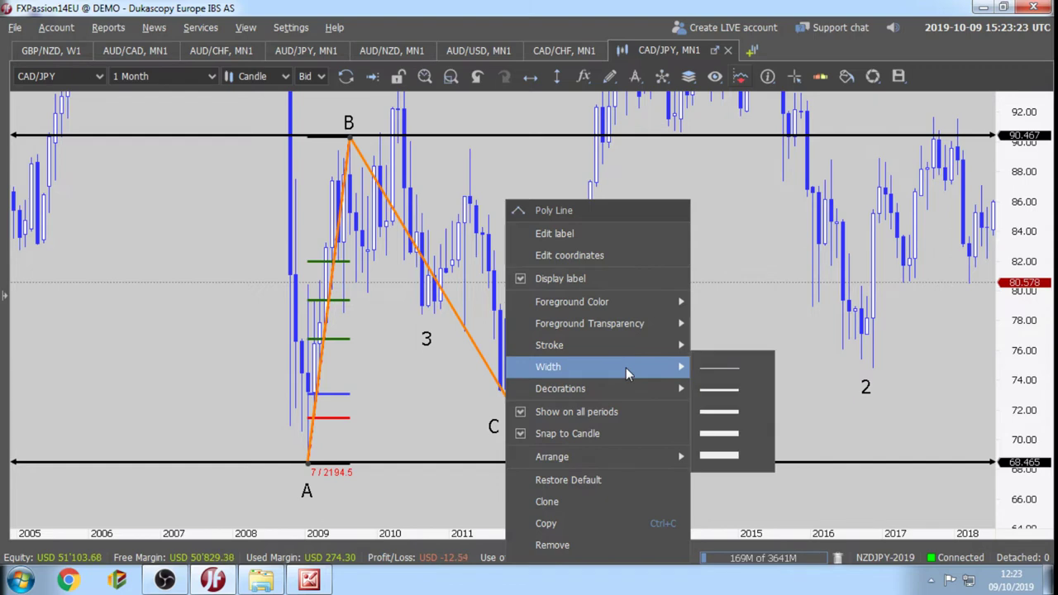
{"action": "left_click", "coordinate": [716, 435]}
{"action": "mouse_move", "coordinate": [690, 330]}
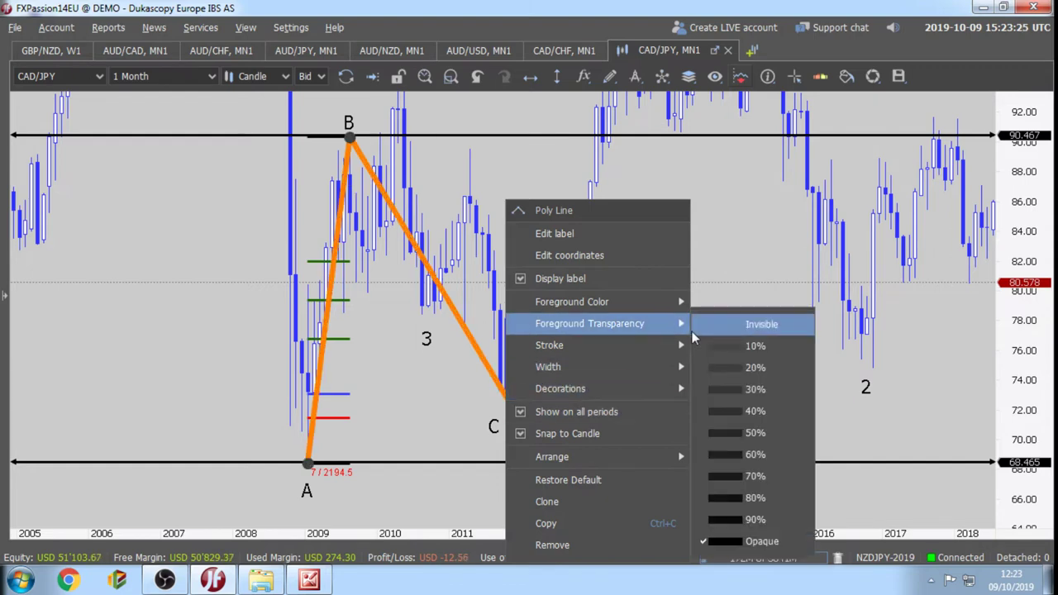
{"action": "left_click", "coordinate": [710, 368]}
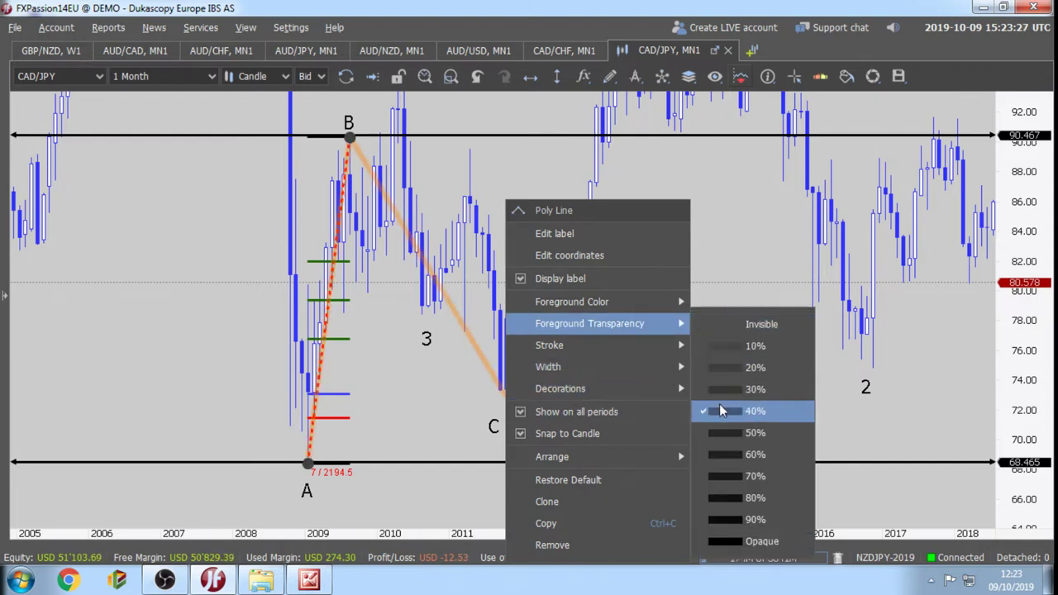
{"action": "left_click", "coordinate": [743, 411]}
{"action": "key", "text": "Escape"}
{"action": "left_click", "coordinate": [507, 405]}
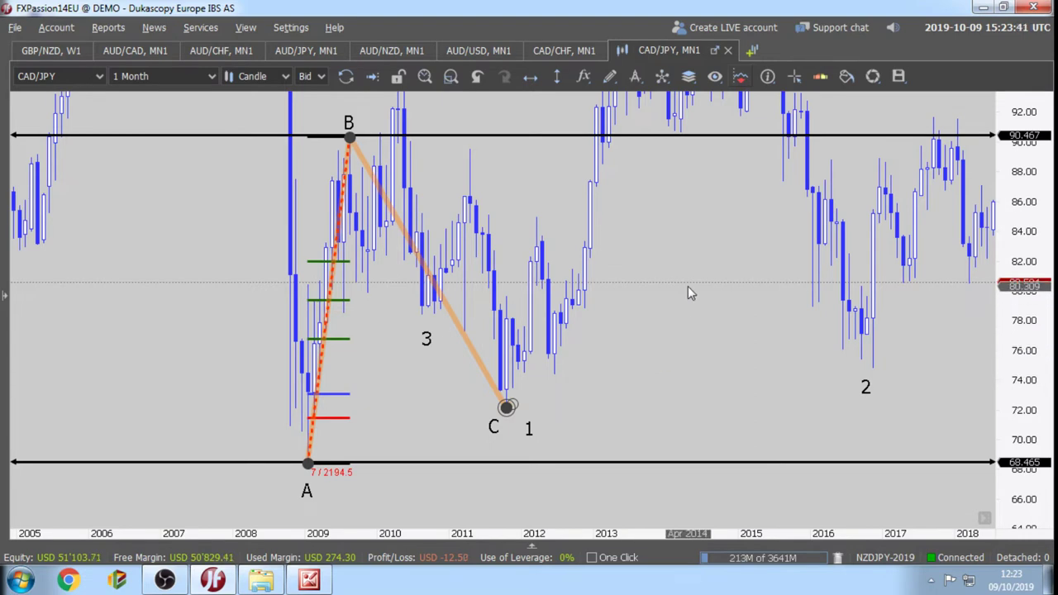
Add the text label D at the early-2013 rally and mark its target level with a horizontal line at 96.276.
{"action": "left_click_drag", "start_coordinate": [688, 285], "coordinate": [628, 328]}
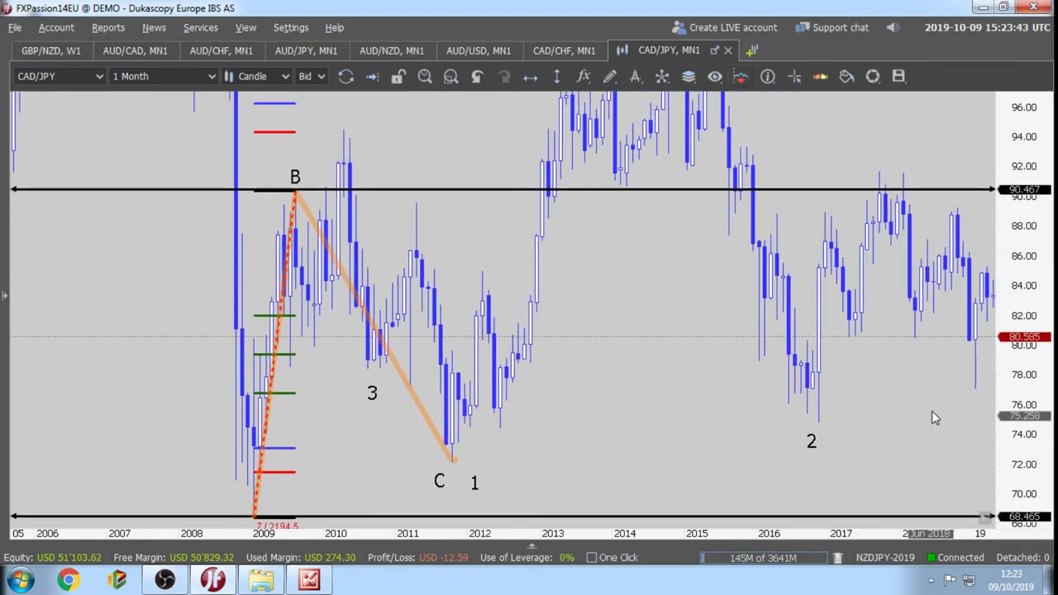
{"action": "scroll", "coordinate": [931, 413], "scroll_direction": "down", "scroll_amount": 2}
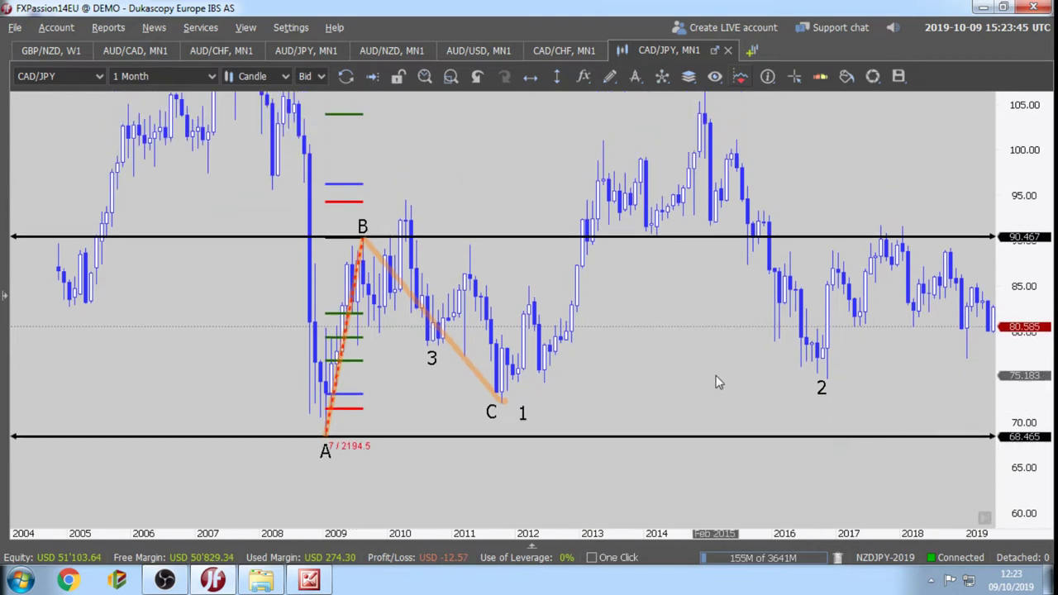
{"action": "left_click_drag", "start_coordinate": [715, 382], "coordinate": [654, 408]}
{"action": "left_click", "coordinate": [608, 76]}
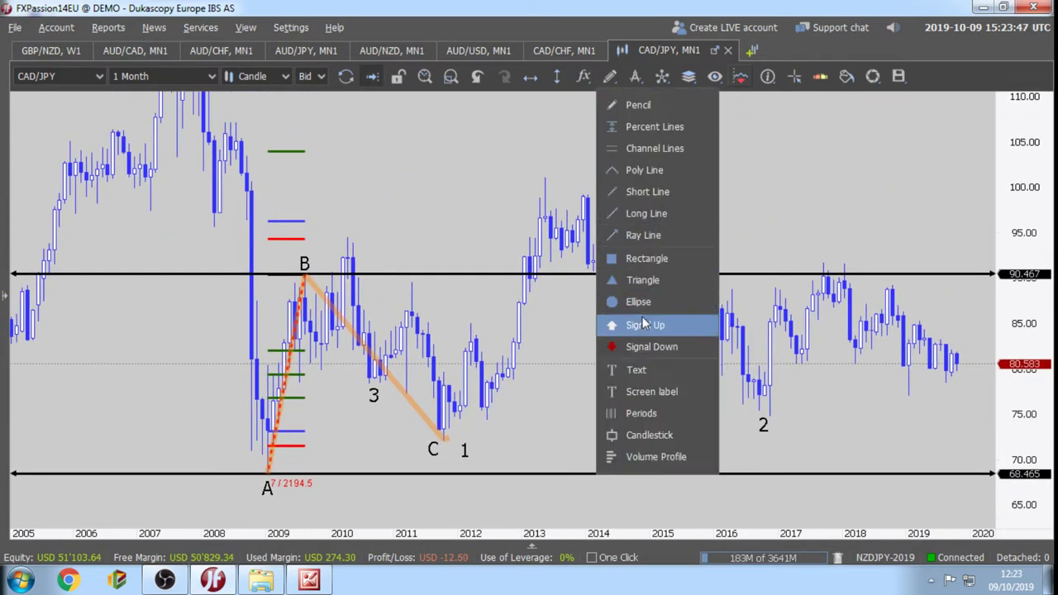
{"action": "left_click", "coordinate": [636, 369]}
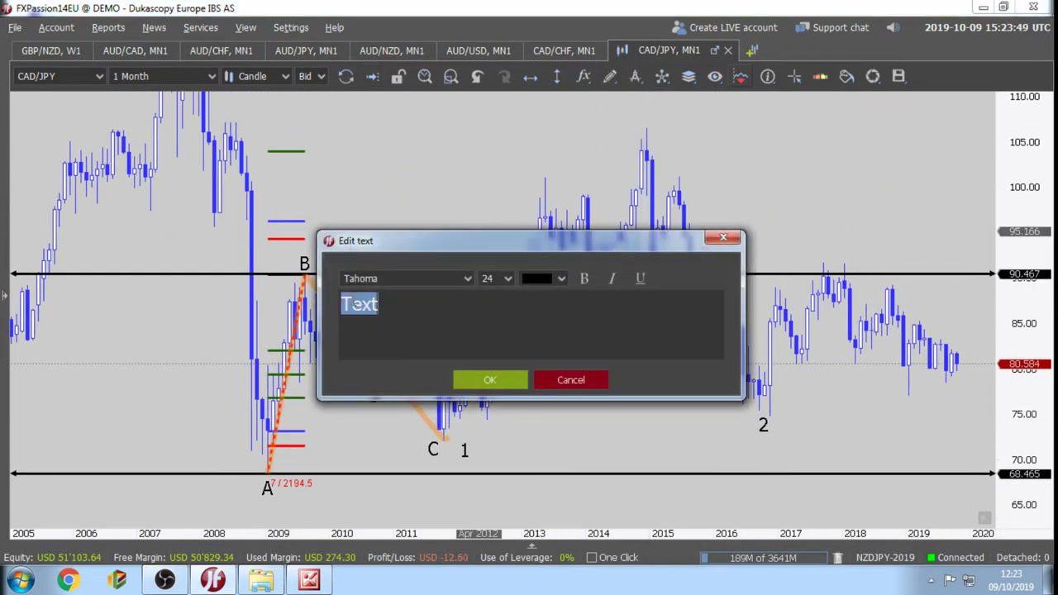
{"action": "type", "text": "D"}
{"action": "left_click", "coordinate": [487, 379]}
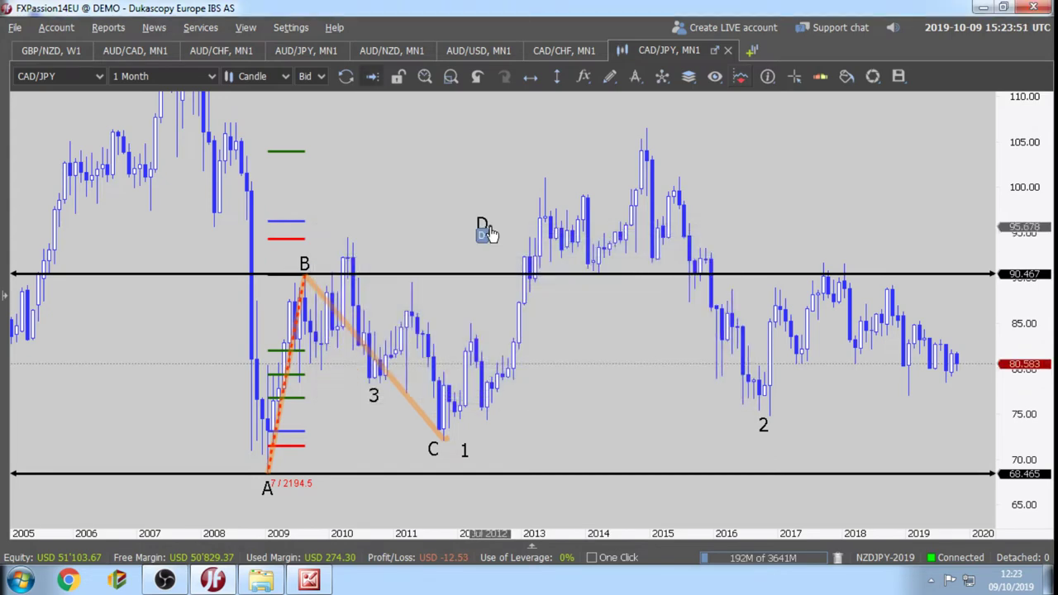
{"action": "mouse_move", "coordinate": [489, 235]}
{"action": "left_mouse_down"}
{"action": "mouse_move", "coordinate": [475, 217]}
{"action": "mouse_move", "coordinate": [328, 211]}
{"action": "mouse_move", "coordinate": [488, 237]}
{"action": "mouse_move", "coordinate": [499, 224]}
{"action": "left_mouse_up"}
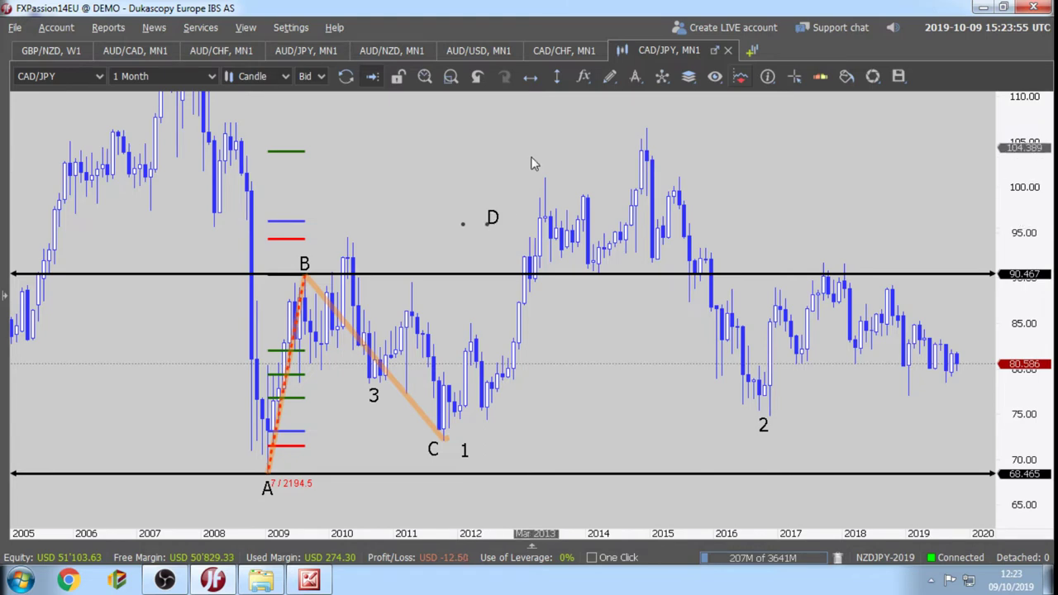
{"action": "left_click_drag", "start_coordinate": [528, 140], "coordinate": [522, 210]}
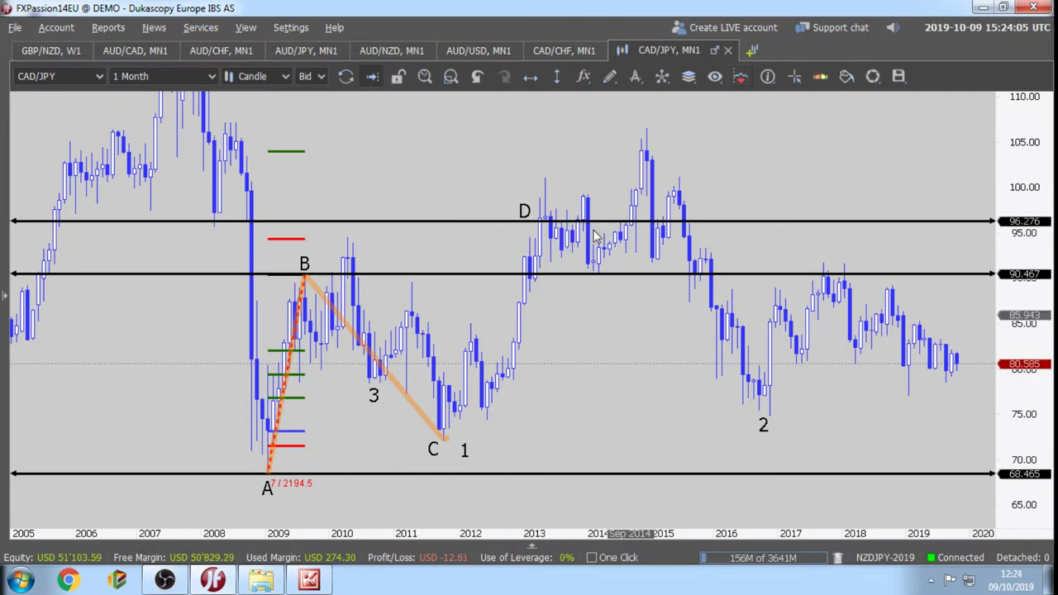
Delete the text labels 2 and 3 from the chart.
{"action": "left_click_drag", "start_coordinate": [762, 424], "coordinate": [373, 395]}
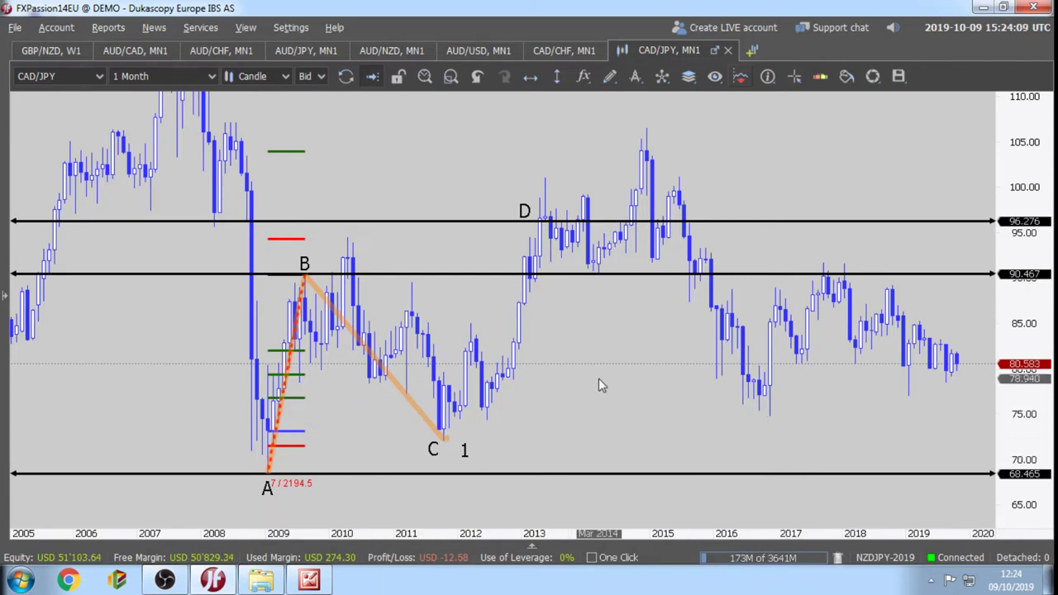
Draw a small ellipse around the label D where price meets the 96.276 line.
{"action": "left_click", "coordinate": [609, 76]}
{"action": "left_click", "coordinate": [621, 302]}
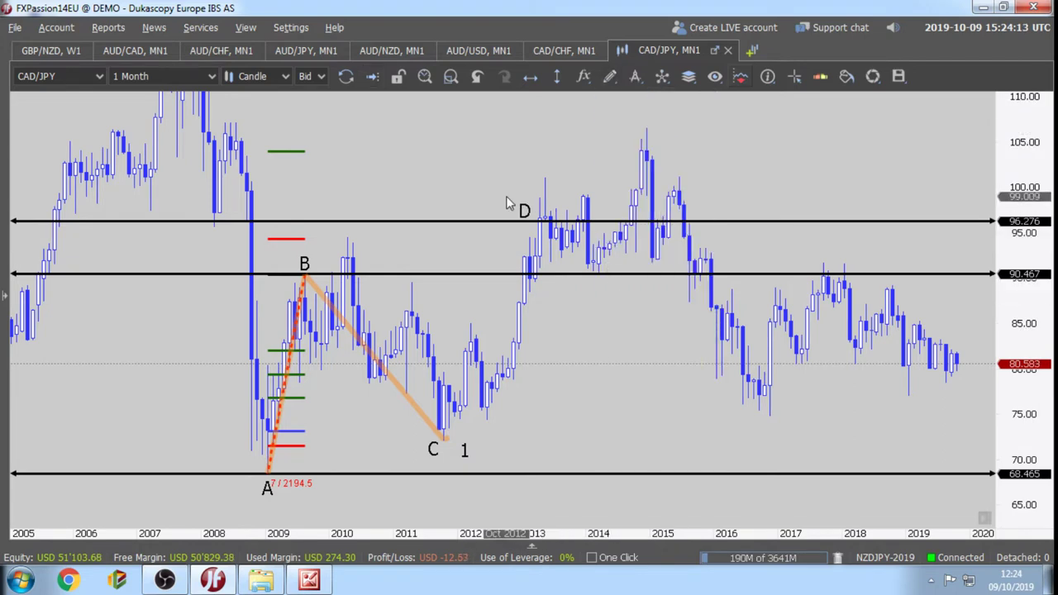
{"action": "left_click_drag", "start_coordinate": [509, 197], "coordinate": [555, 244]}
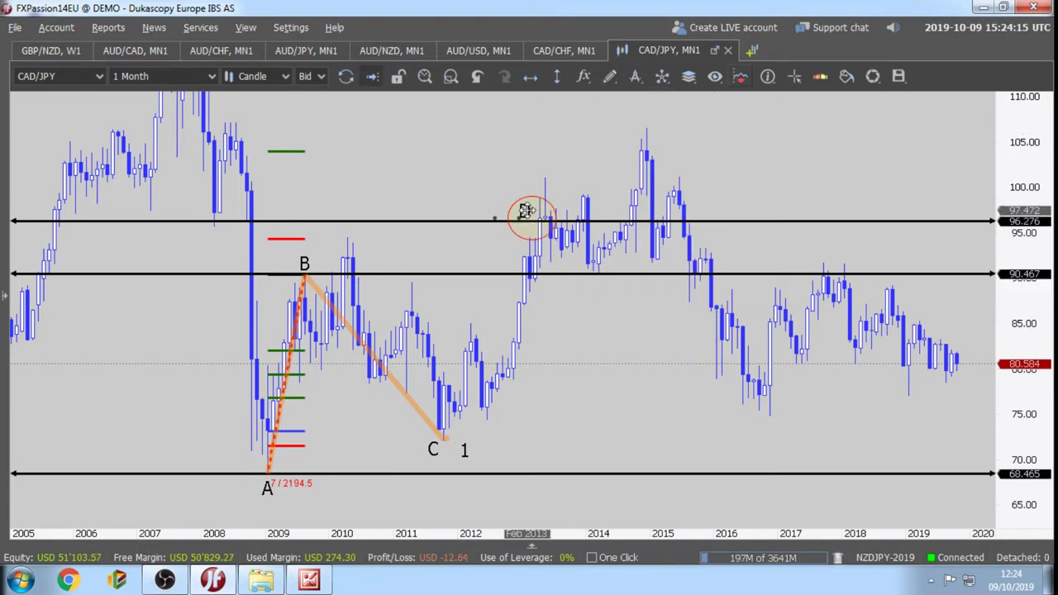
Move the label D above the 2013 peak's wick and delete the horizontal line at 96.276.
{"action": "left_click_drag", "start_coordinate": [529, 207], "coordinate": [551, 171]}
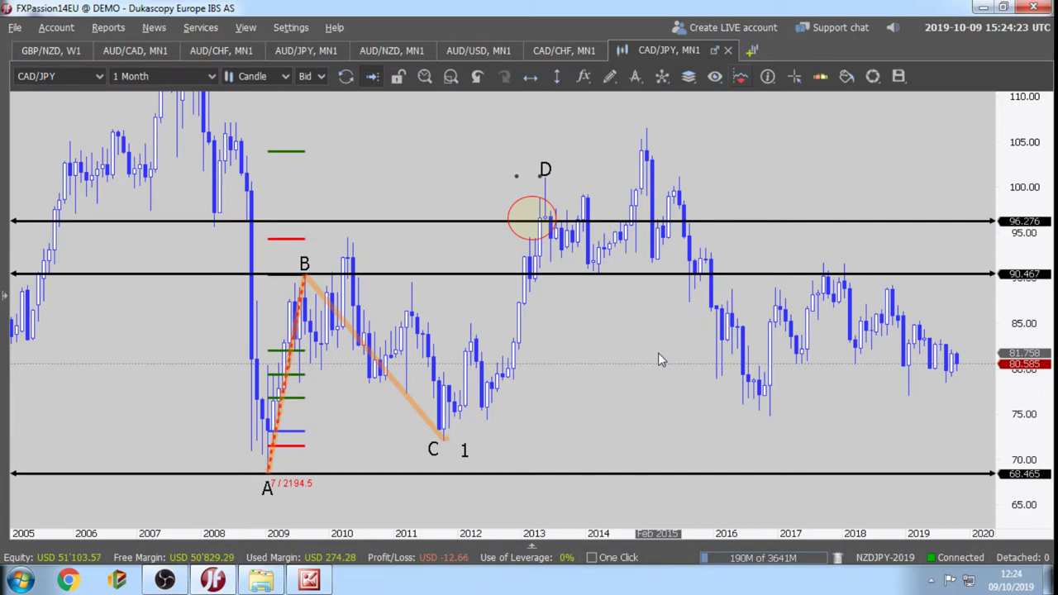
{"action": "left_click", "coordinate": [144, 221]}
{"action": "key", "text": "Delete"}
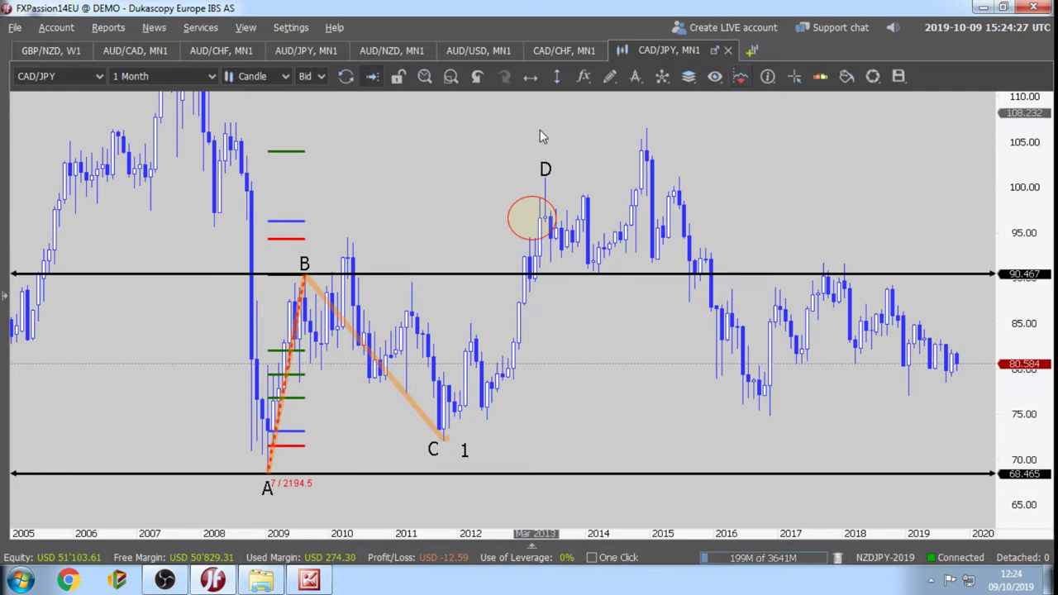
Draw a poly line from the low at point C up to the 2013 high at point D.
{"action": "left_click", "coordinate": [609, 76]}
{"action": "left_click", "coordinate": [644, 170]}
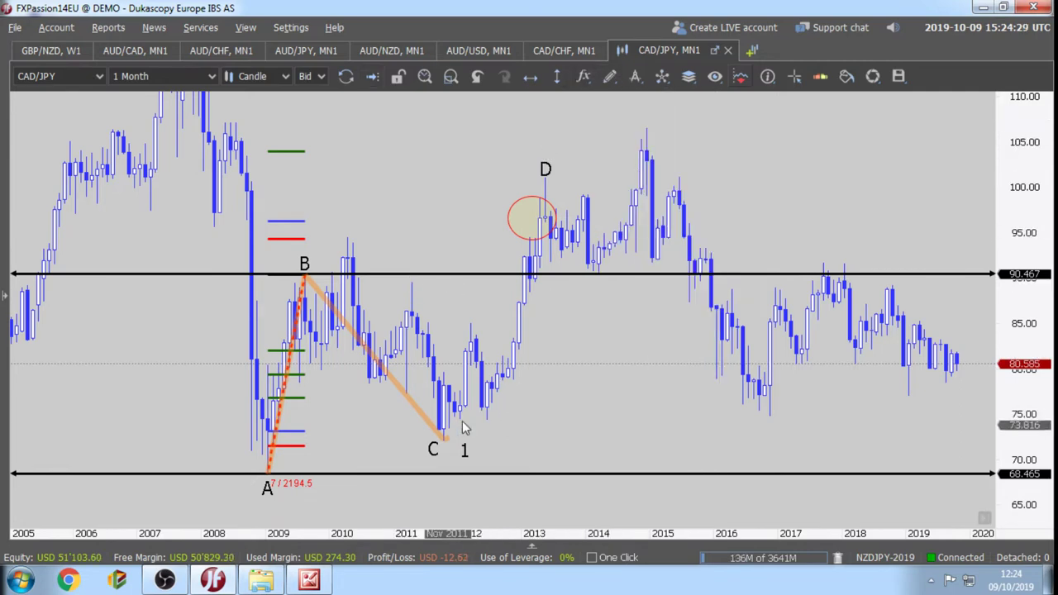
{"action": "left_click", "coordinate": [443, 440]}
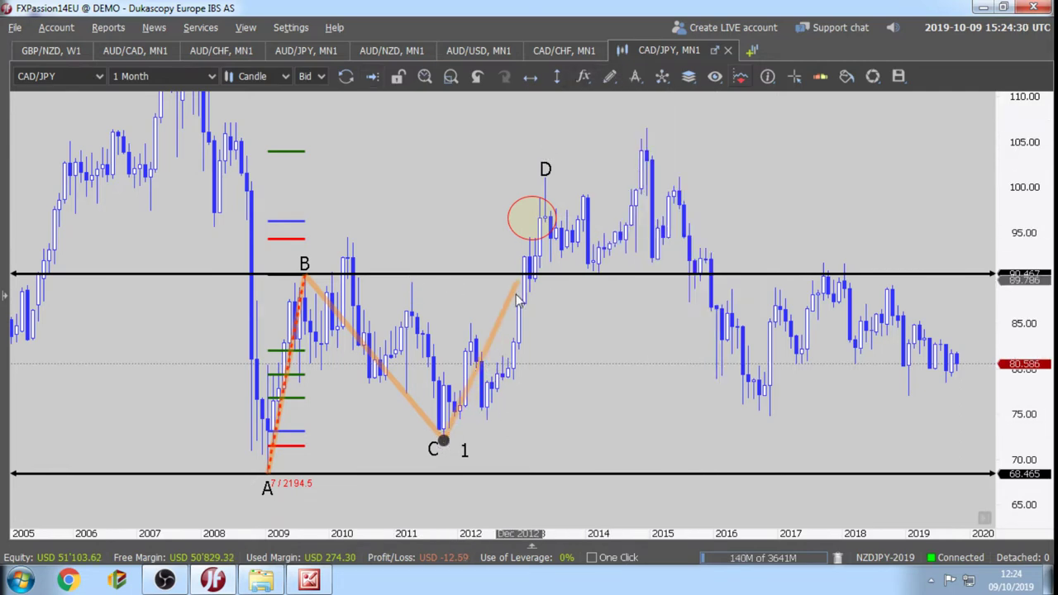
{"action": "left_click", "coordinate": [544, 176]}
{"action": "double_click", "coordinate": [545, 175]}
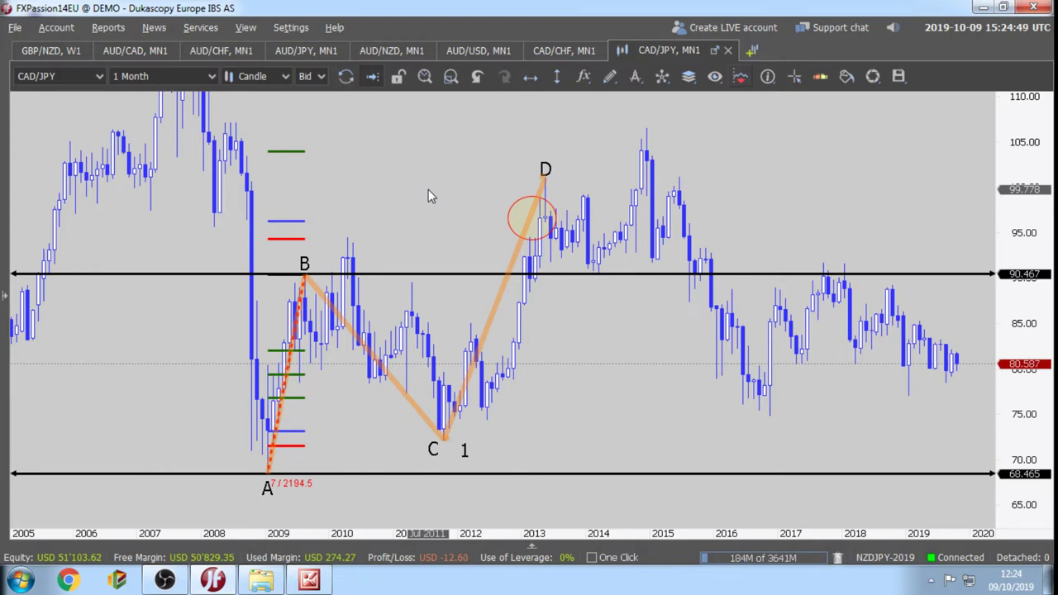
Draw a poly line shaped like an arrow above point B, with its tip pointing down at B.
{"action": "left_click", "coordinate": [608, 77]}
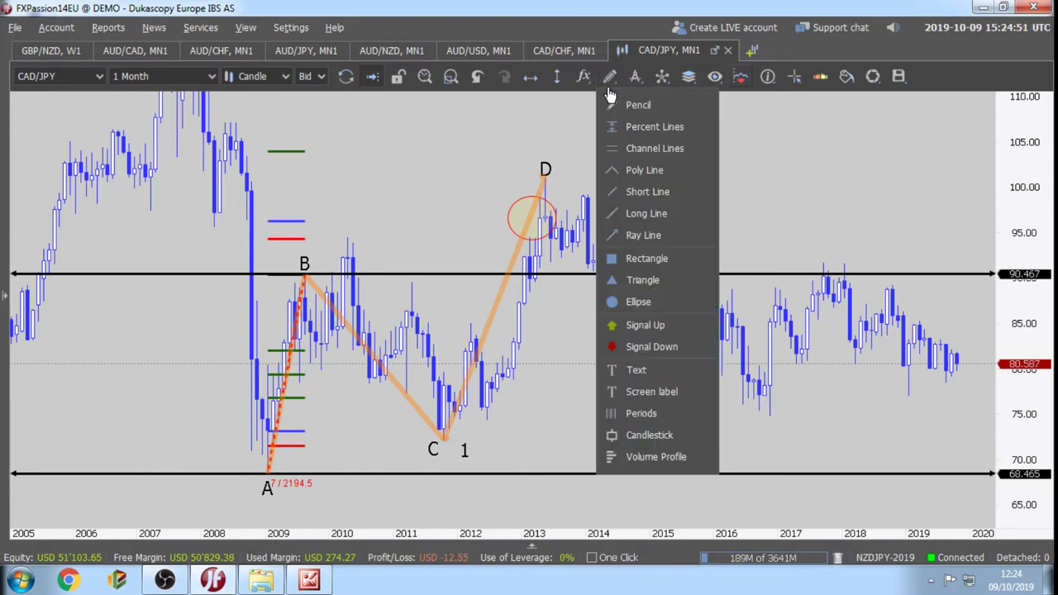
{"action": "left_click", "coordinate": [644, 169]}
{"action": "left_click", "coordinate": [358, 156]}
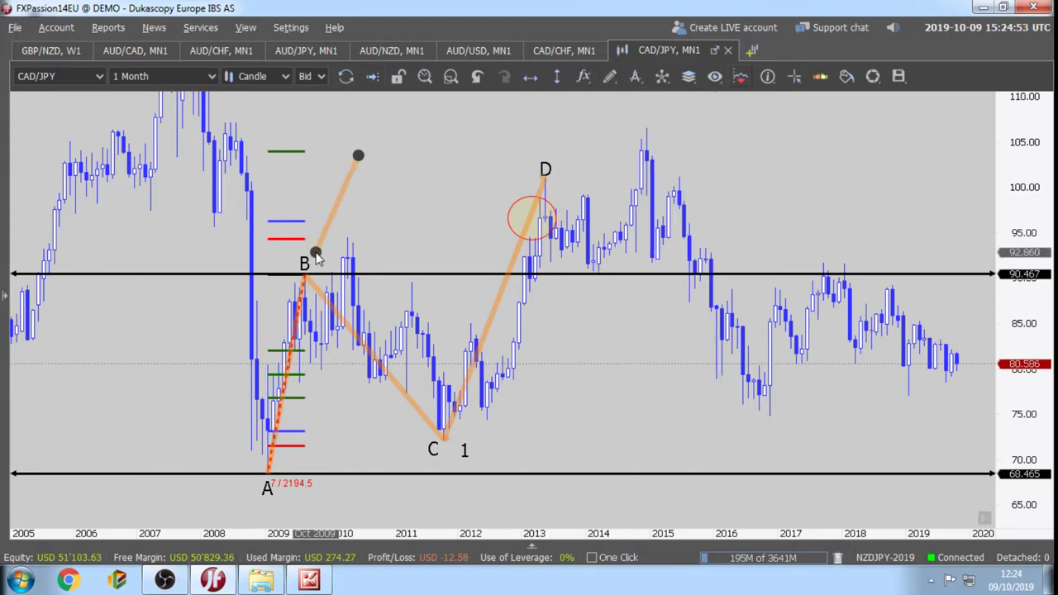
{"action": "left_click", "coordinate": [316, 252]}
{"action": "left_click", "coordinate": [326, 194]}
{"action": "left_click", "coordinate": [363, 205]}
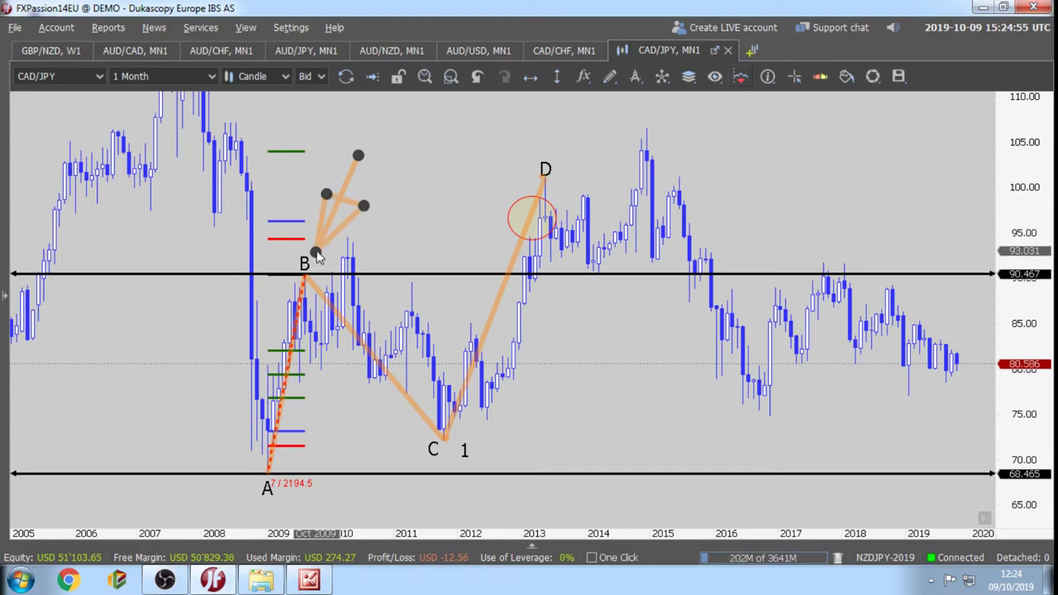
{"action": "double_click", "coordinate": [316, 252]}
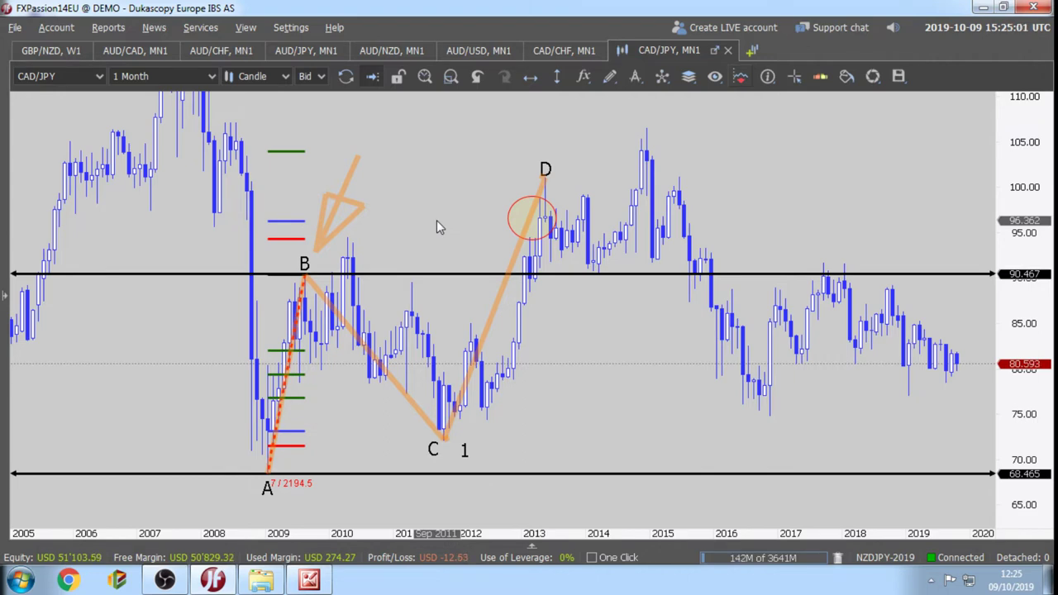
Format the arrow-shaped poly line above B with a black foreground color and no transparency.
{"action": "right_click", "coordinate": [358, 177]}
{"action": "left_click", "coordinate": [358, 185]}
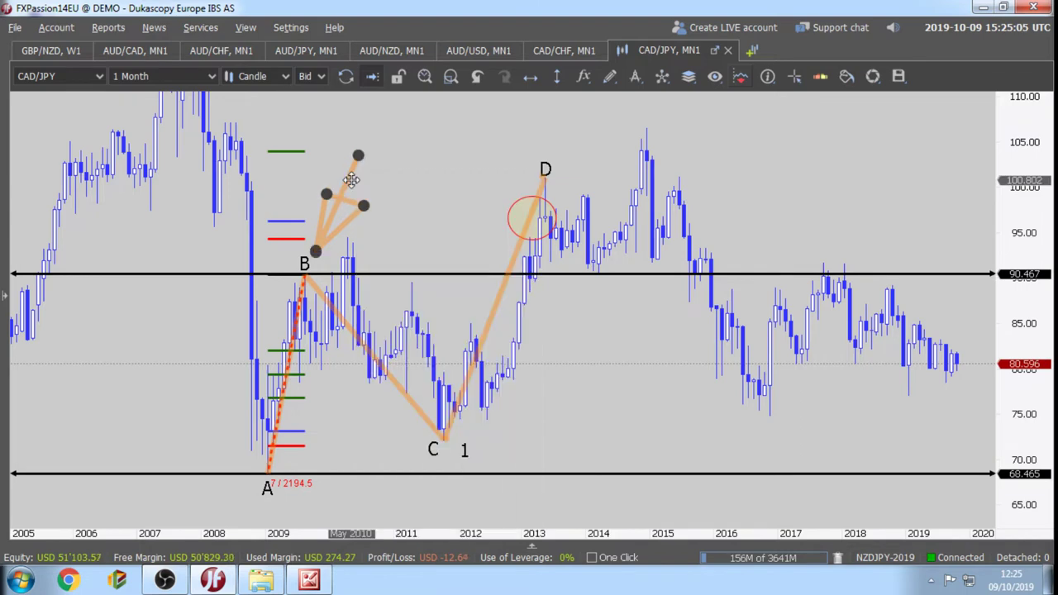
{"action": "right_click", "coordinate": [352, 183]}
{"action": "mouse_move", "coordinate": [464, 281]}
{"action": "left_click", "coordinate": [570, 459]}
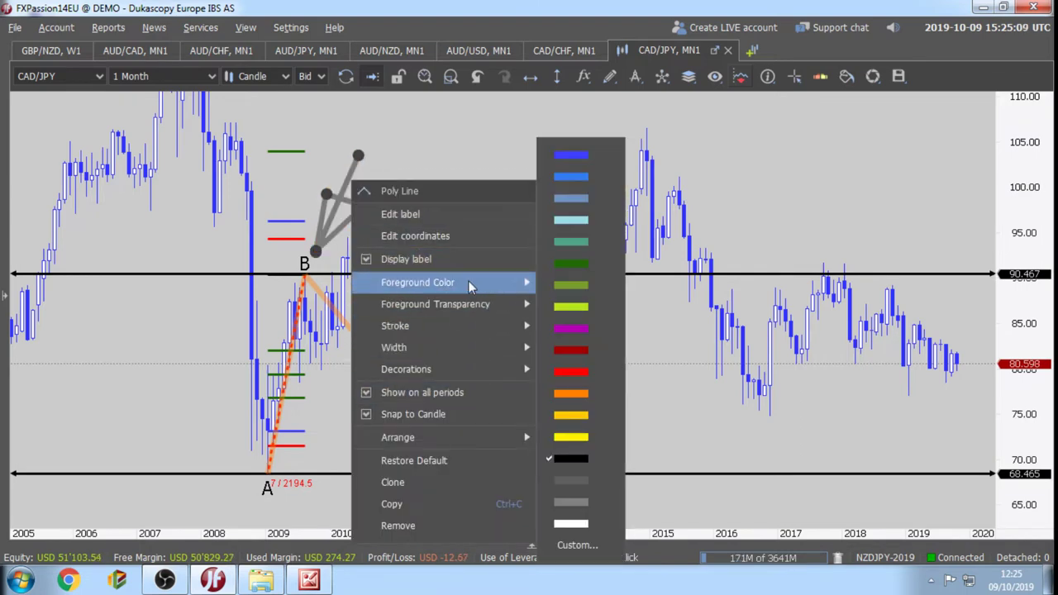
{"action": "mouse_move", "coordinate": [494, 305]}
{"action": "left_click", "coordinate": [562, 499]}
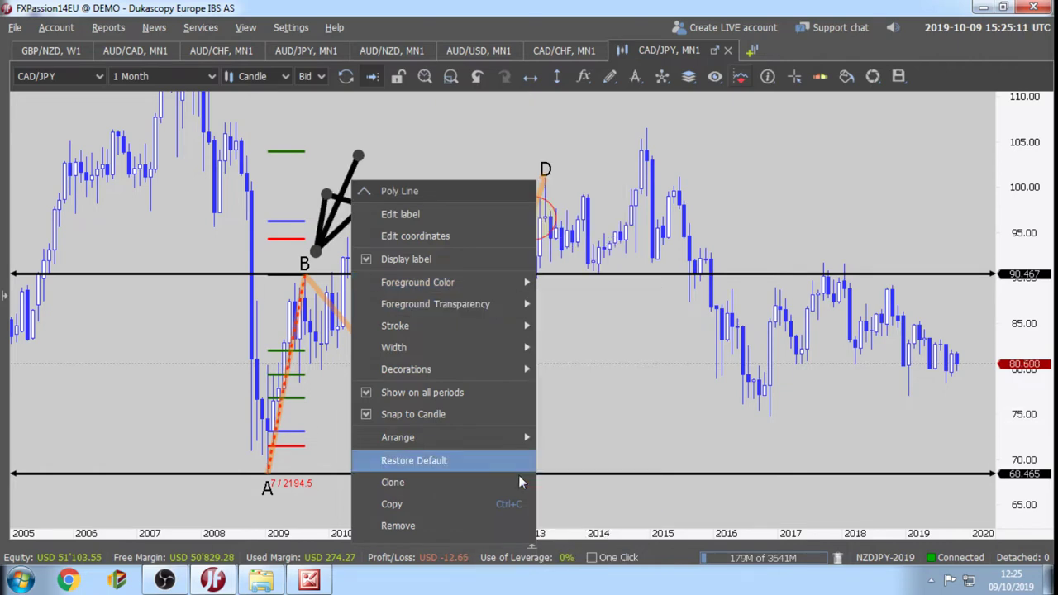
{"action": "left_click", "coordinate": [414, 122]}
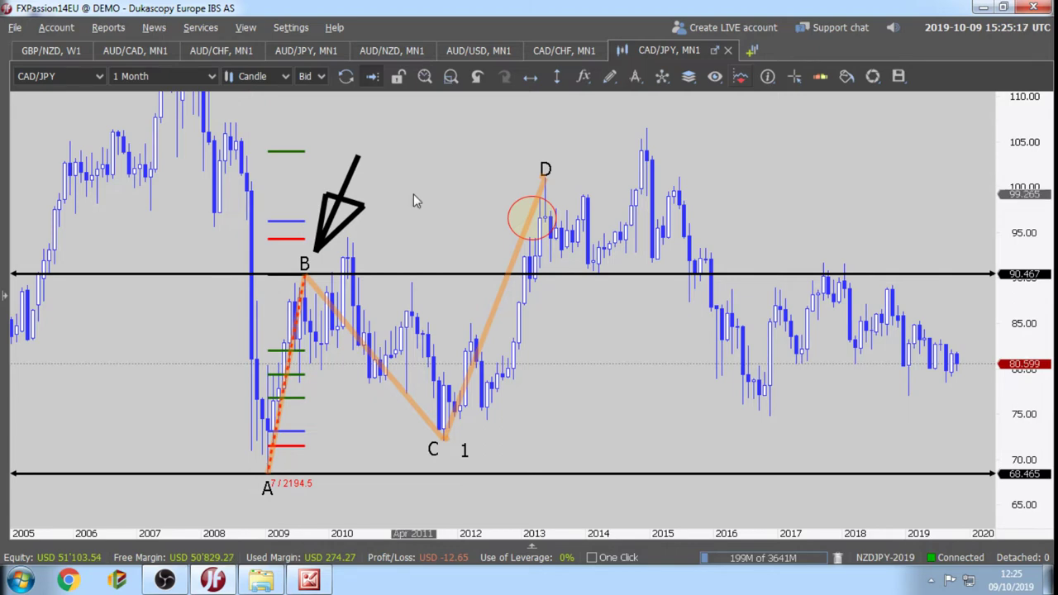
Move the black arrow so that it points at the early-2010 high, and delete it.
{"action": "left_click", "coordinate": [353, 177]}
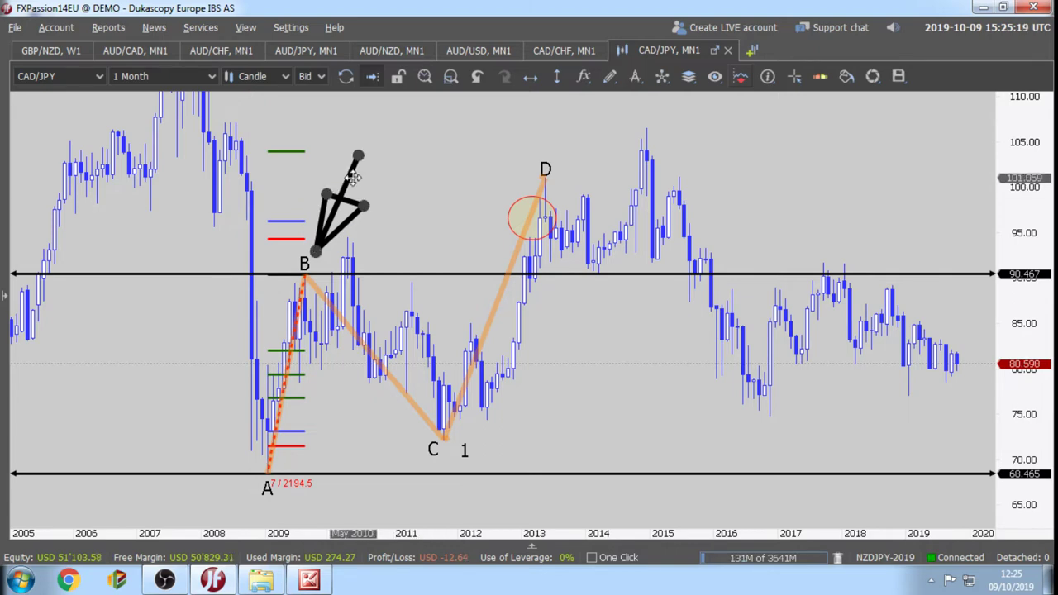
{"action": "mouse_move", "coordinate": [352, 178]}
{"action": "left_mouse_down"}
{"action": "mouse_move", "coordinate": [298, 400]}
{"action": "mouse_move", "coordinate": [323, 401]}
{"action": "mouse_move", "coordinate": [308, 402]}
{"action": "left_mouse_up"}
{"action": "mouse_move", "coordinate": [337, 240]}
{"action": "left_mouse_down"}
{"action": "mouse_move", "coordinate": [351, 208]}
{"action": "mouse_move", "coordinate": [318, 315]}
{"action": "mouse_move", "coordinate": [351, 239]}
{"action": "mouse_move", "coordinate": [346, 178]}
{"action": "mouse_move", "coordinate": [345, 196]}
{"action": "mouse_move", "coordinate": [360, 185]}
{"action": "mouse_move", "coordinate": [358, 160]}
{"action": "mouse_move", "coordinate": [389, 150]}
{"action": "left_mouse_up"}
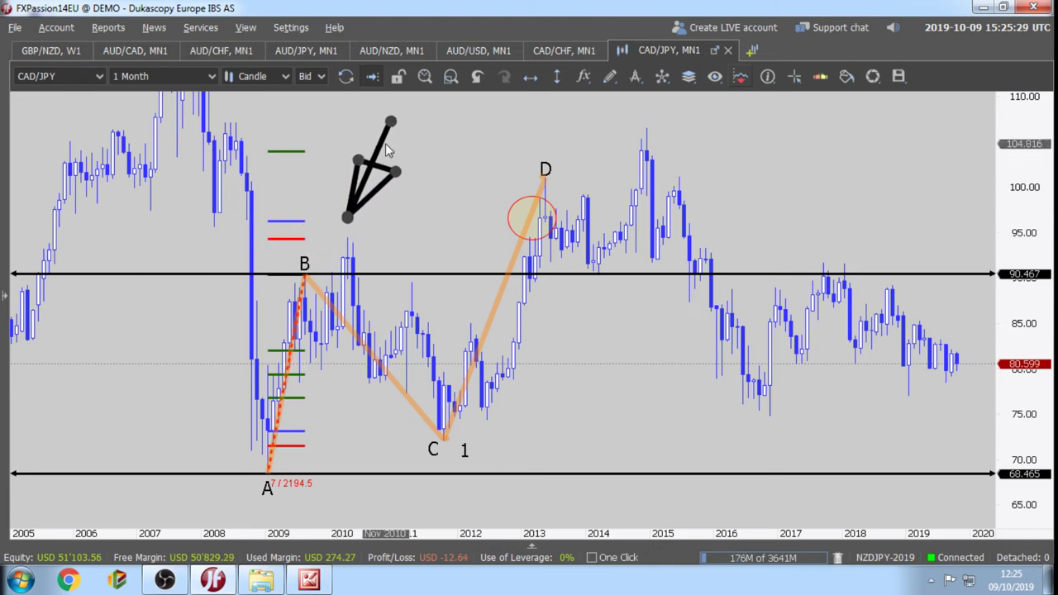
{"action": "key", "text": "Delete"}
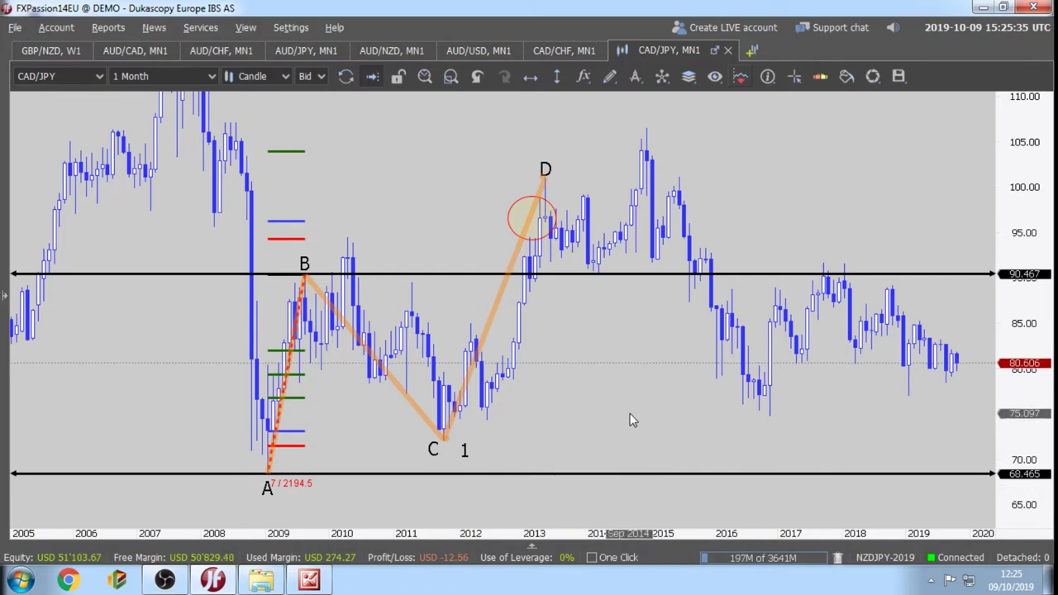
Raise the lower horizontal line to point C's low at 72.279 and move the label C across to mid-2015.
{"action": "left_click_drag", "start_coordinate": [630, 420], "coordinate": [599, 418]}
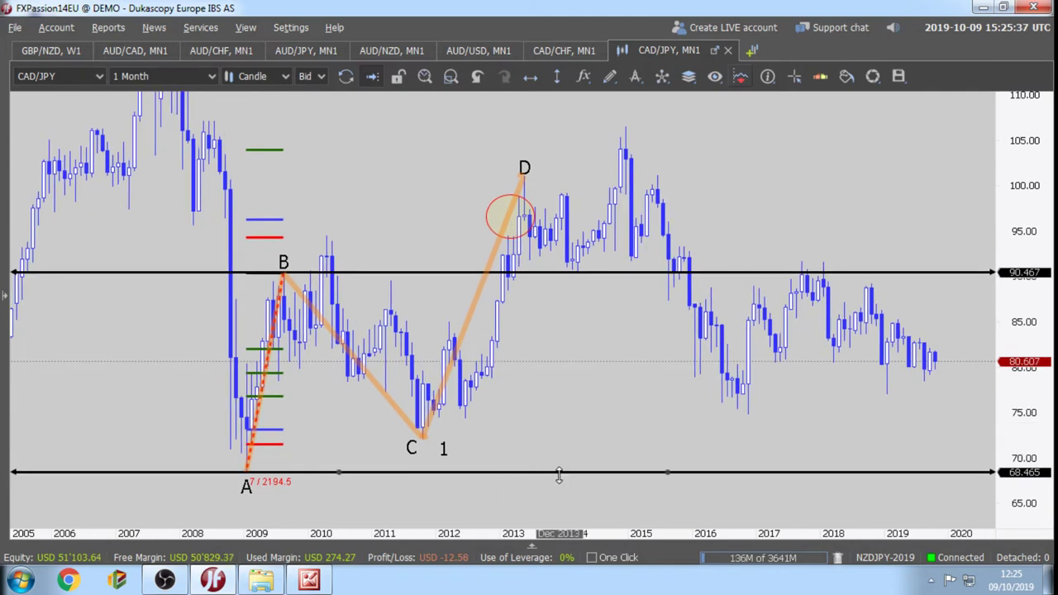
{"action": "left_click_drag", "start_coordinate": [559, 474], "coordinate": [585, 440]}
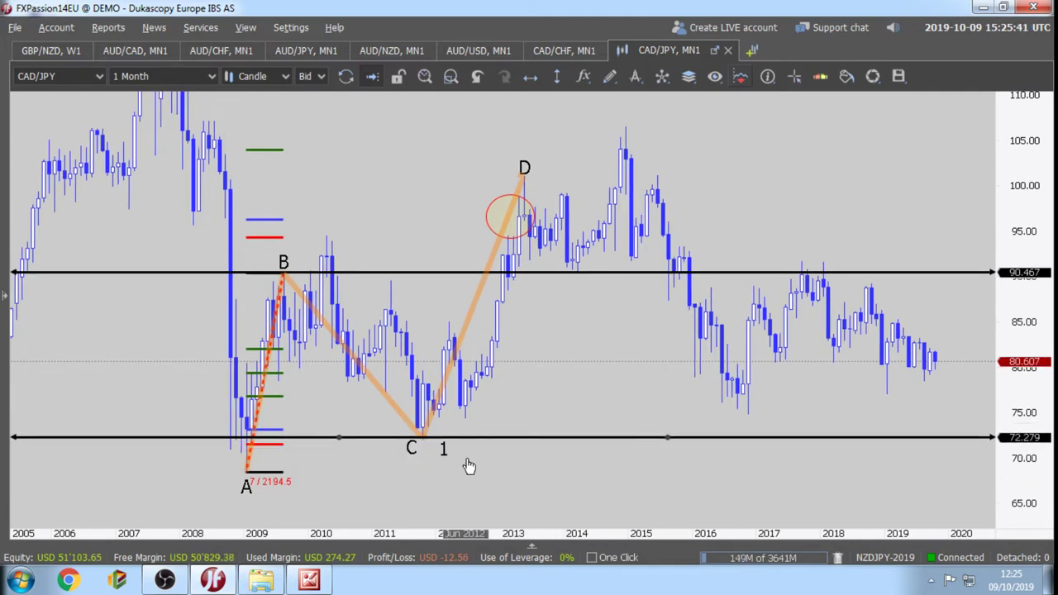
{"action": "left_click", "coordinate": [405, 449]}
{"action": "left_click_drag", "start_coordinate": [405, 448], "coordinate": [659, 410]}
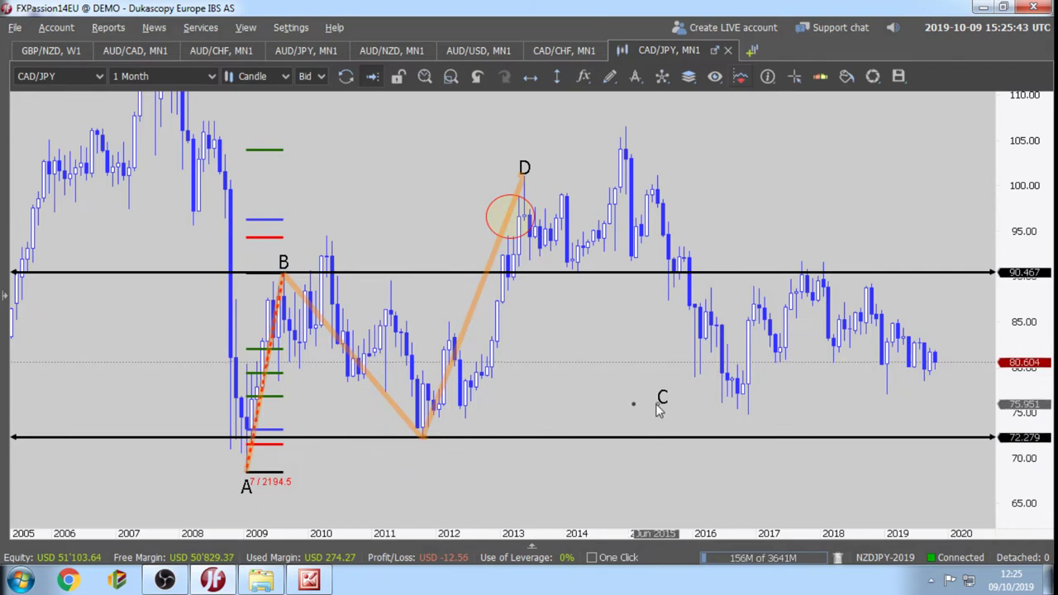
Move label A to the 2011 low and label B with the upper horizontal line to the 2013 high near 100.97, and remove the ellipse.
{"action": "left_click_drag", "start_coordinate": [240, 498], "coordinate": [415, 465]}
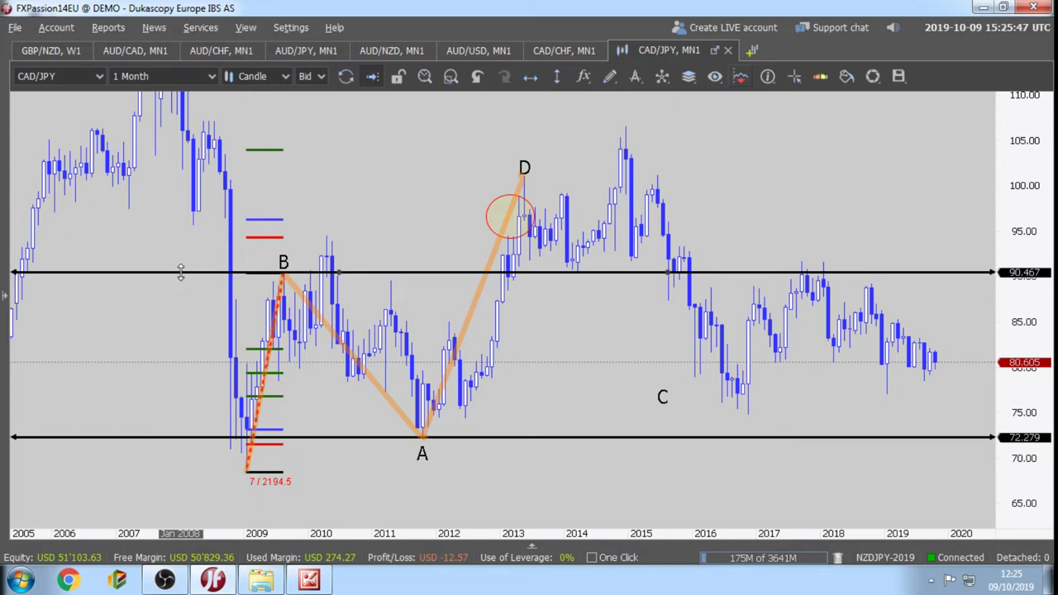
{"action": "left_click_drag", "start_coordinate": [180, 273], "coordinate": [373, 178]}
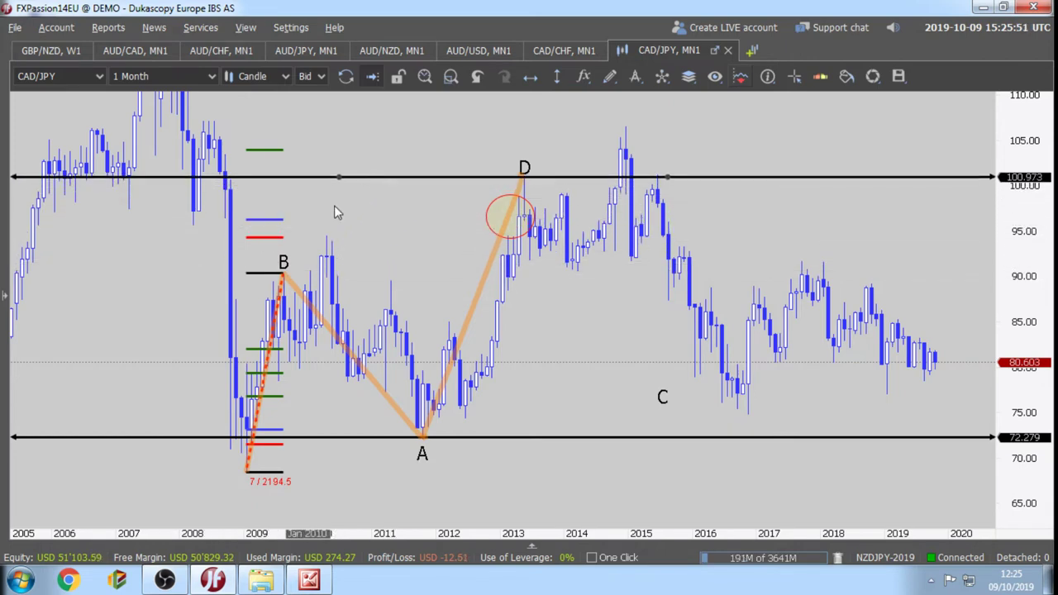
{"action": "left_click_drag", "start_coordinate": [277, 258], "coordinate": [768, 108]}
{"action": "left_click_drag", "start_coordinate": [495, 165], "coordinate": [523, 156]}
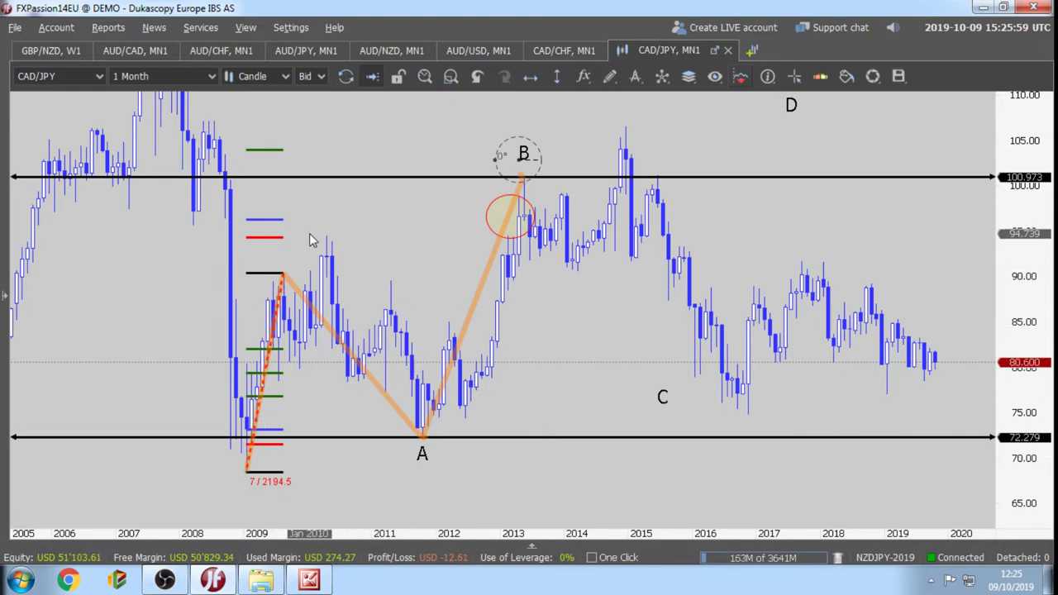
{"action": "left_click", "coordinate": [486, 212]}
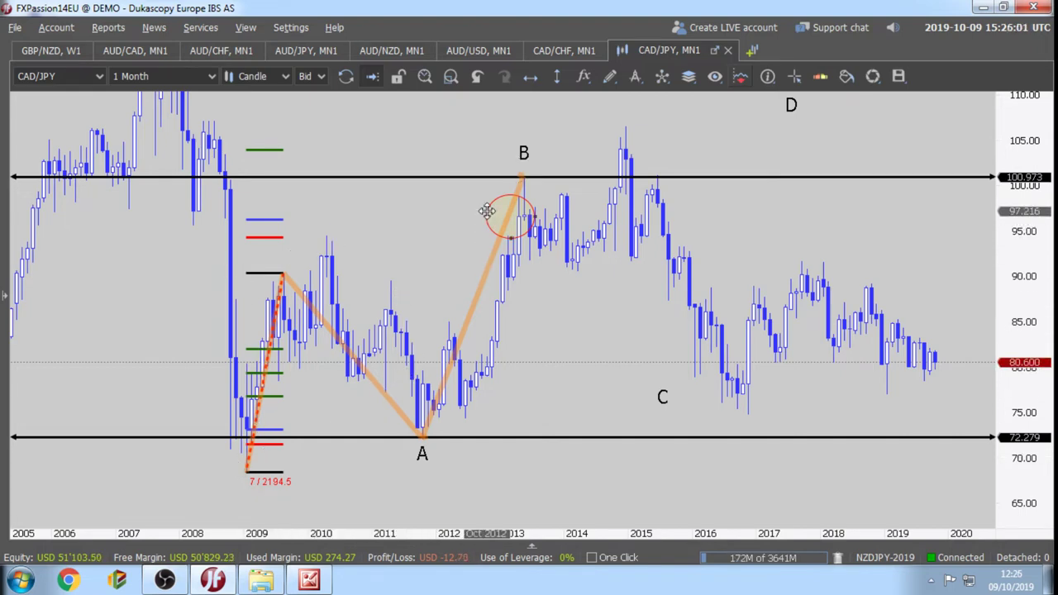
Draw Fibonacci Retracements over the A-to-B leg, from the 2013 high to the 2011 low.
{"action": "left_click", "coordinate": [609, 76]}
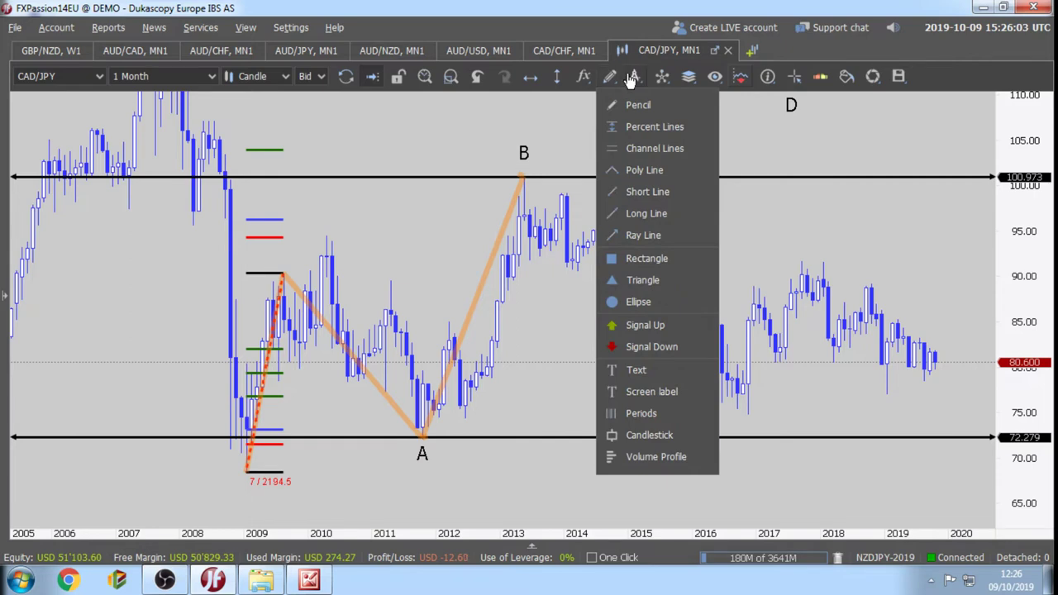
{"action": "left_click", "coordinate": [634, 77]}
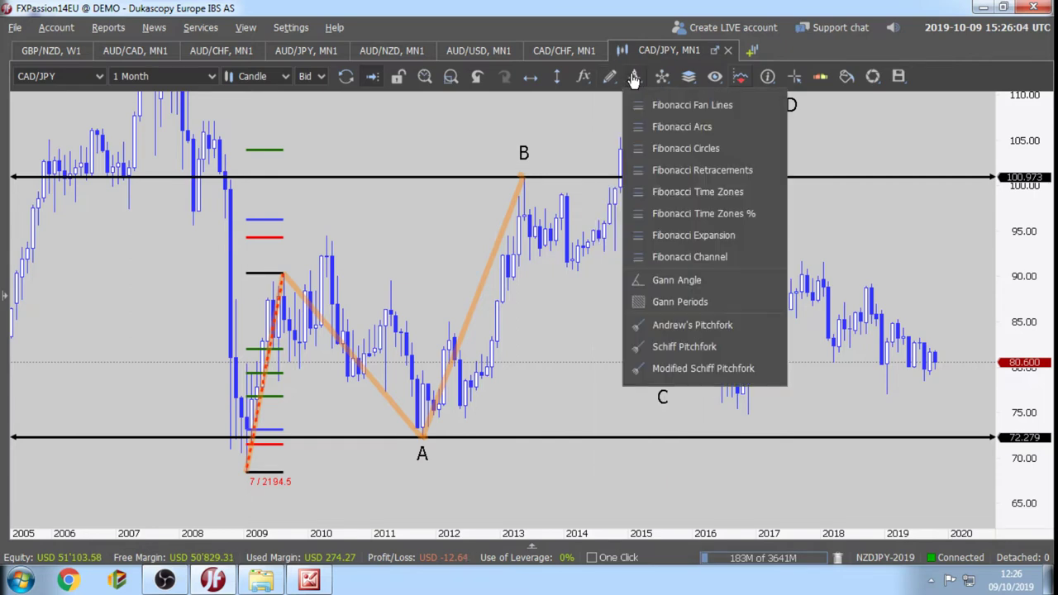
{"action": "left_click", "coordinate": [663, 171]}
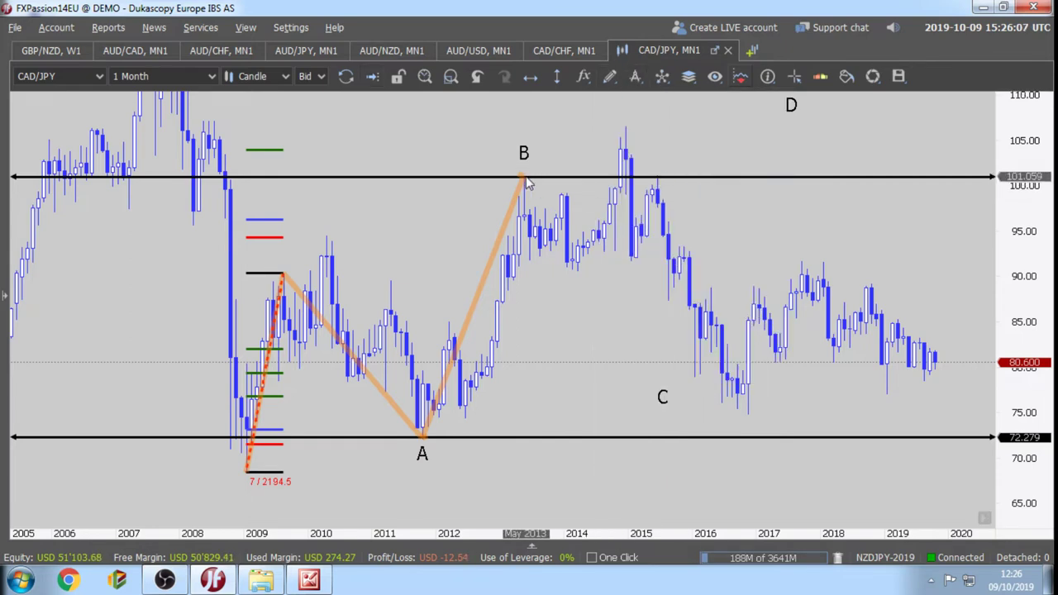
{"action": "mouse_move", "coordinate": [523, 178]}
{"action": "left_mouse_down"}
{"action": "mouse_move", "coordinate": [503, 331]}
{"action": "mouse_move", "coordinate": [423, 442]}
{"action": "left_mouse_up"}
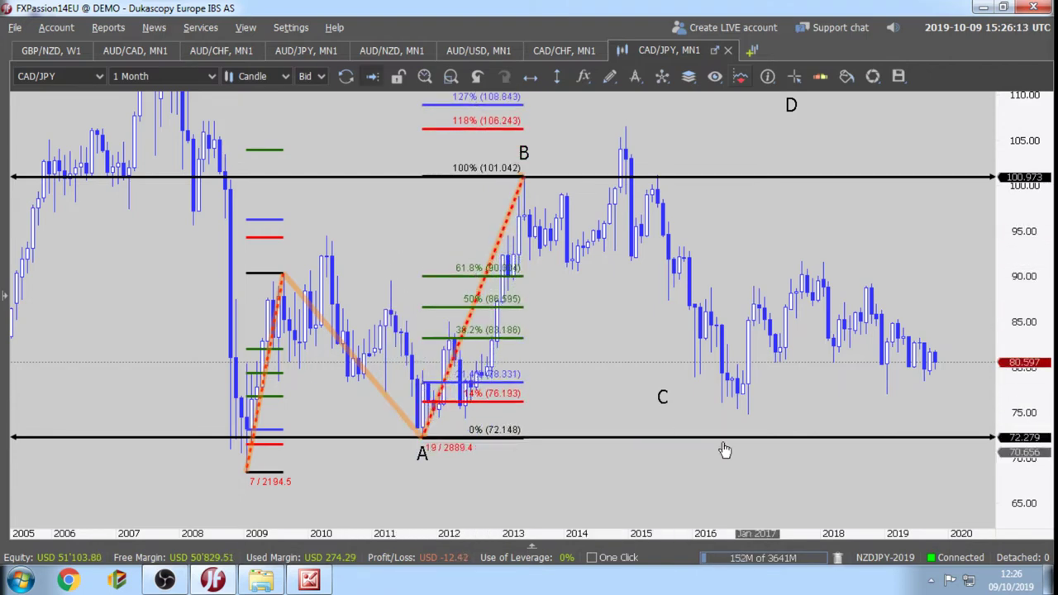
Place label C beside the 2016 low and draw a poly line from B down to C.
{"action": "left_click_drag", "start_coordinate": [808, 475], "coordinate": [646, 498]}
{"action": "left_click_drag", "start_coordinate": [493, 432], "coordinate": [594, 449]}
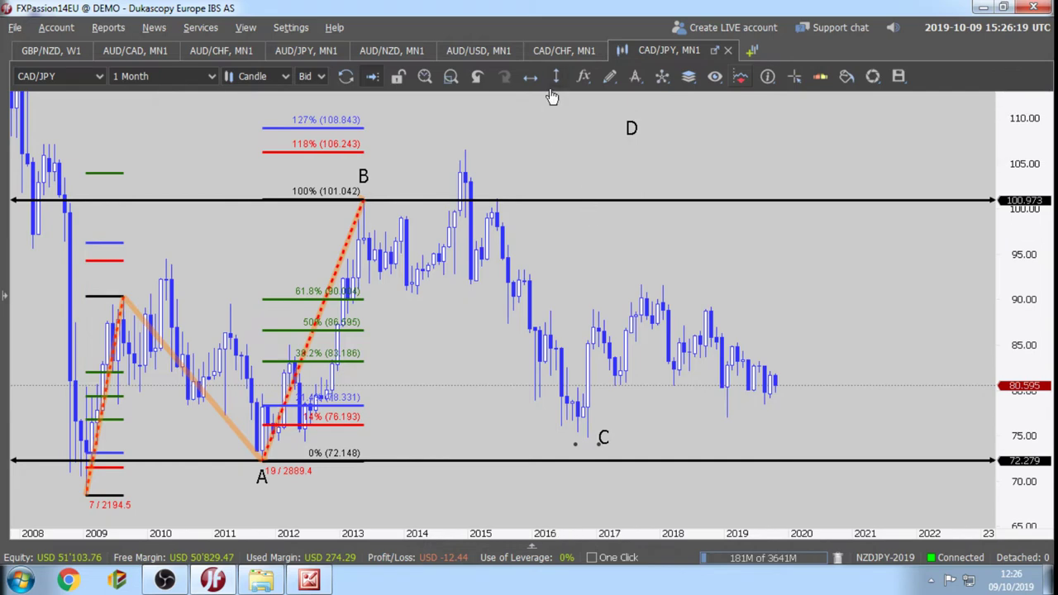
{"action": "left_click", "coordinate": [609, 76]}
{"action": "left_click", "coordinate": [634, 167]}
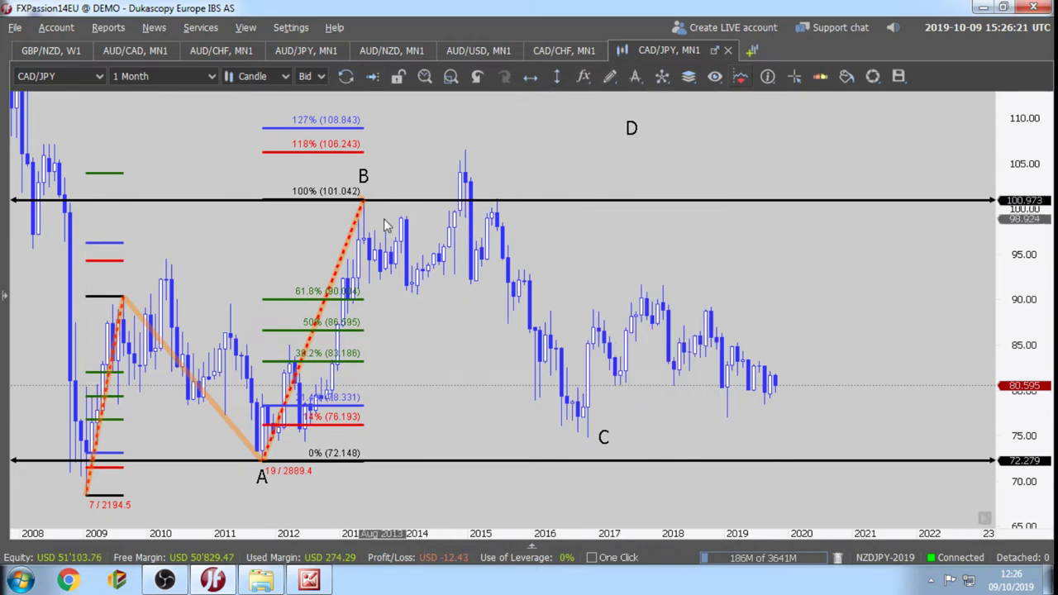
{"action": "left_click", "coordinate": [365, 202]}
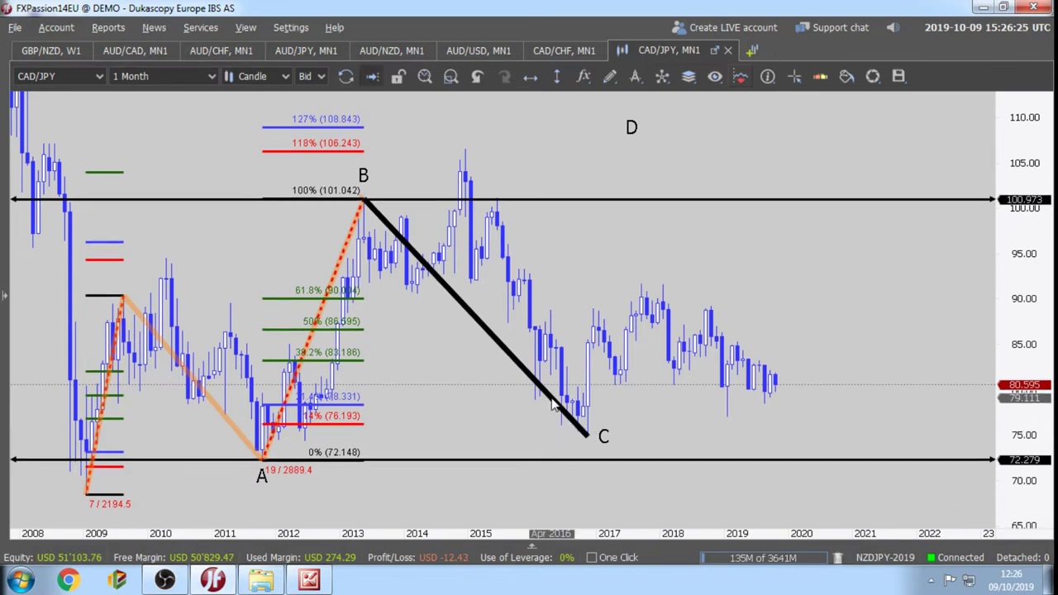
Format the B-to-C poly line with an orange foreground color and 30% foreground transparency.
{"action": "right_click", "coordinate": [552, 402]}
{"action": "left_click", "coordinate": [586, 430]}
{"action": "right_click", "coordinate": [519, 363]}
{"action": "mouse_move", "coordinate": [671, 305]}
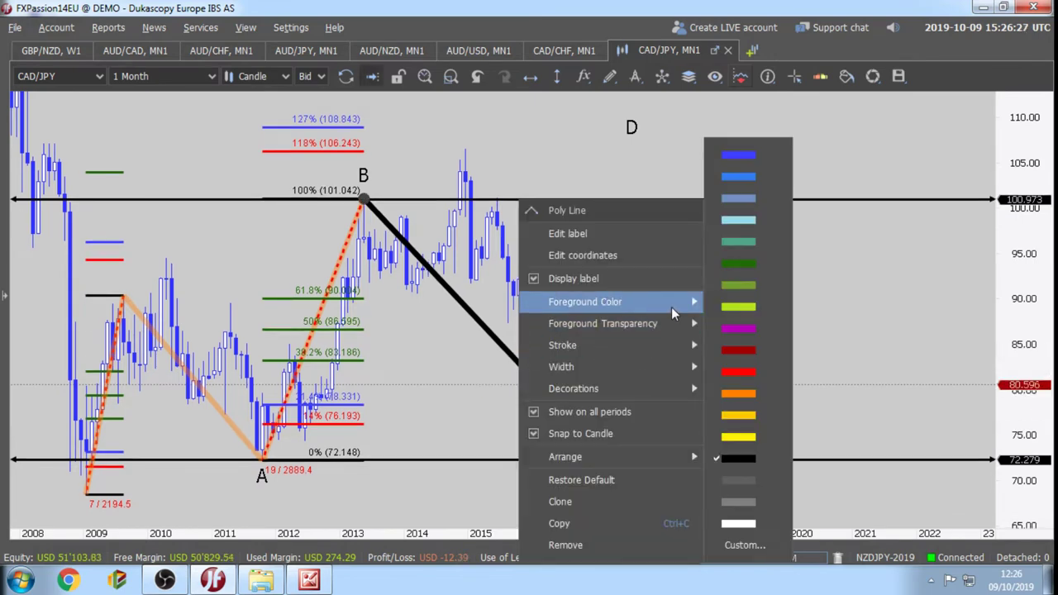
{"action": "left_click", "coordinate": [746, 391]}
{"action": "mouse_move", "coordinate": [661, 322]}
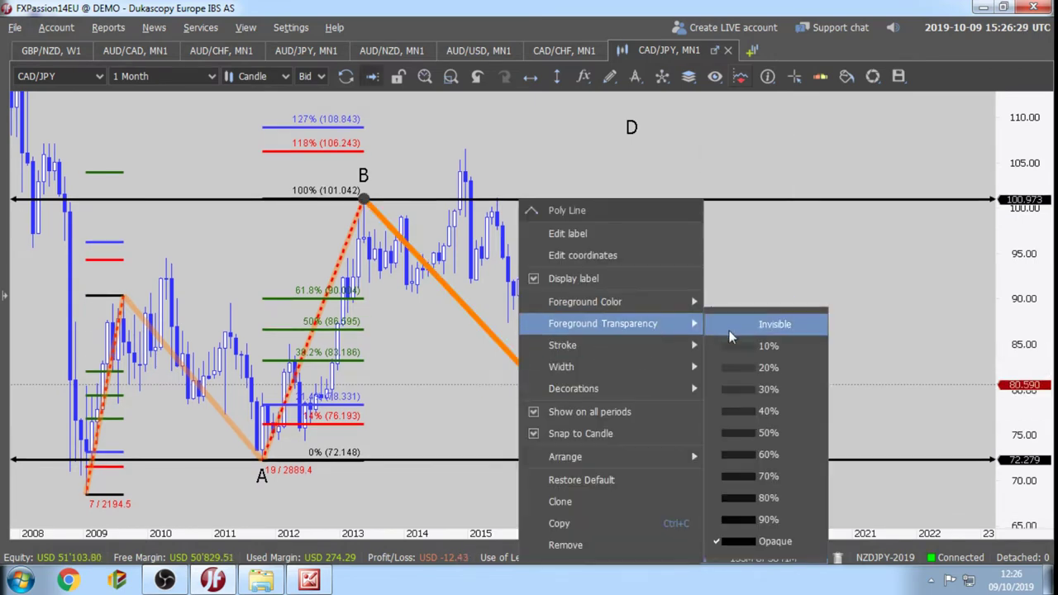
{"action": "left_click", "coordinate": [747, 388]}
{"action": "left_click", "coordinate": [482, 363]}
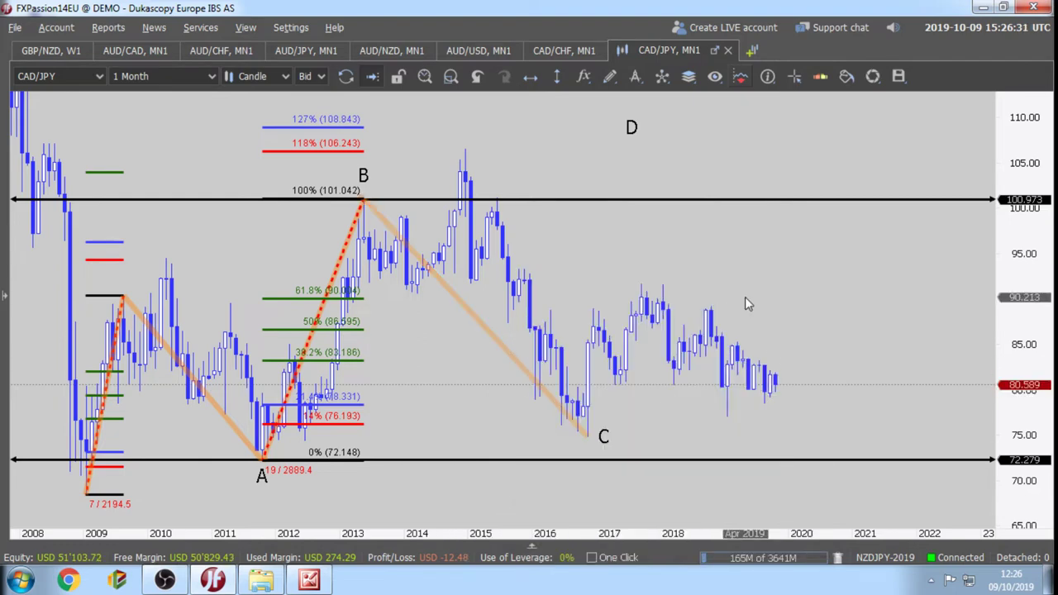
Draw a large upward arrow as a poly line around 2022, rising from the lower horizontal line to about 97.
{"action": "left_click_drag", "start_coordinate": [730, 301], "coordinate": [667, 319]}
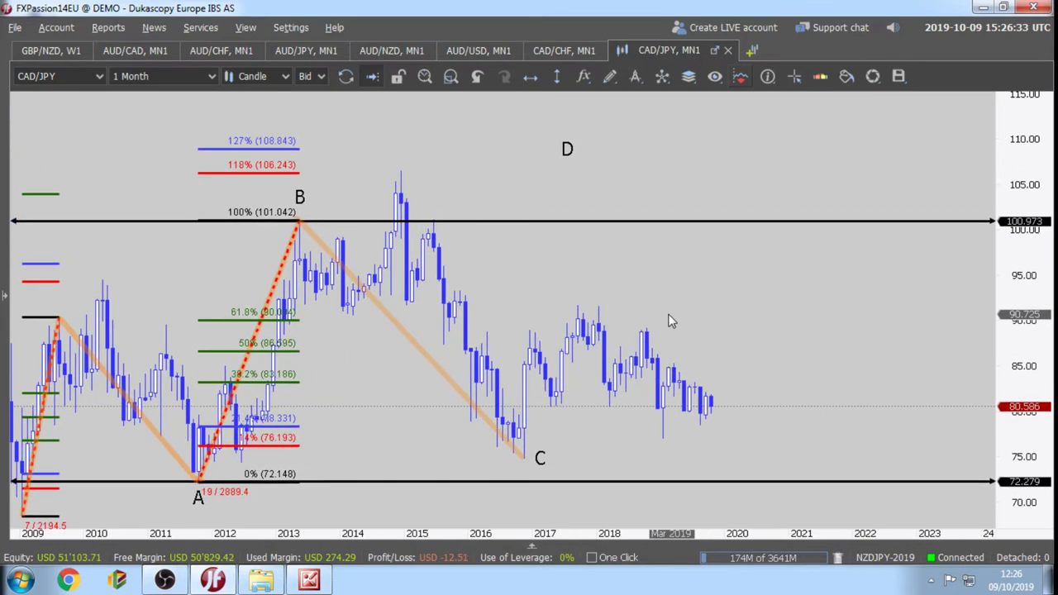
{"action": "left_click", "coordinate": [609, 76]}
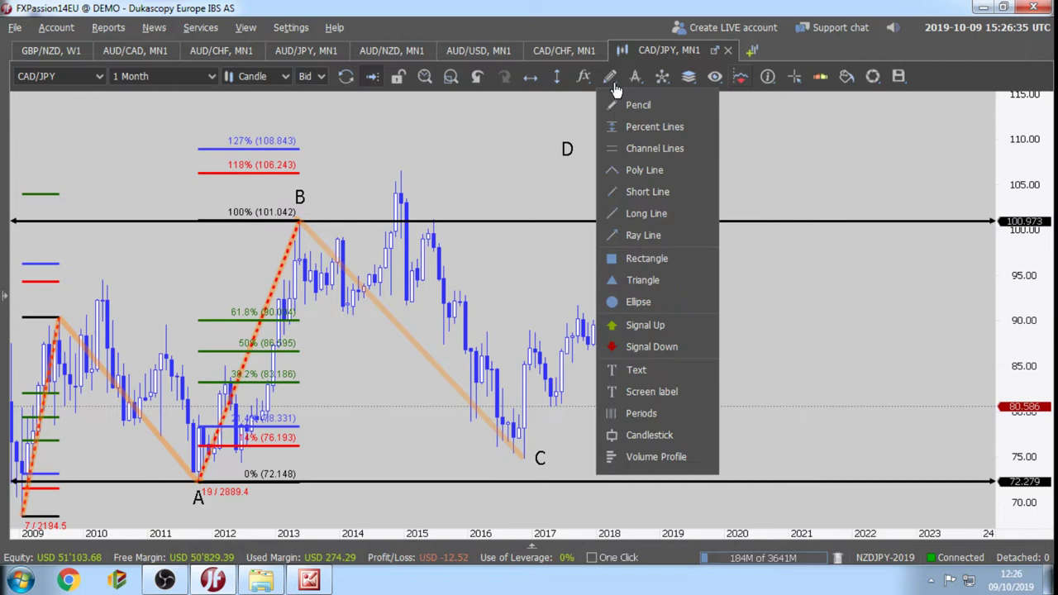
{"action": "left_click", "coordinate": [630, 171]}
{"action": "left_click", "coordinate": [908, 482]}
{"action": "left_click", "coordinate": [892, 255]}
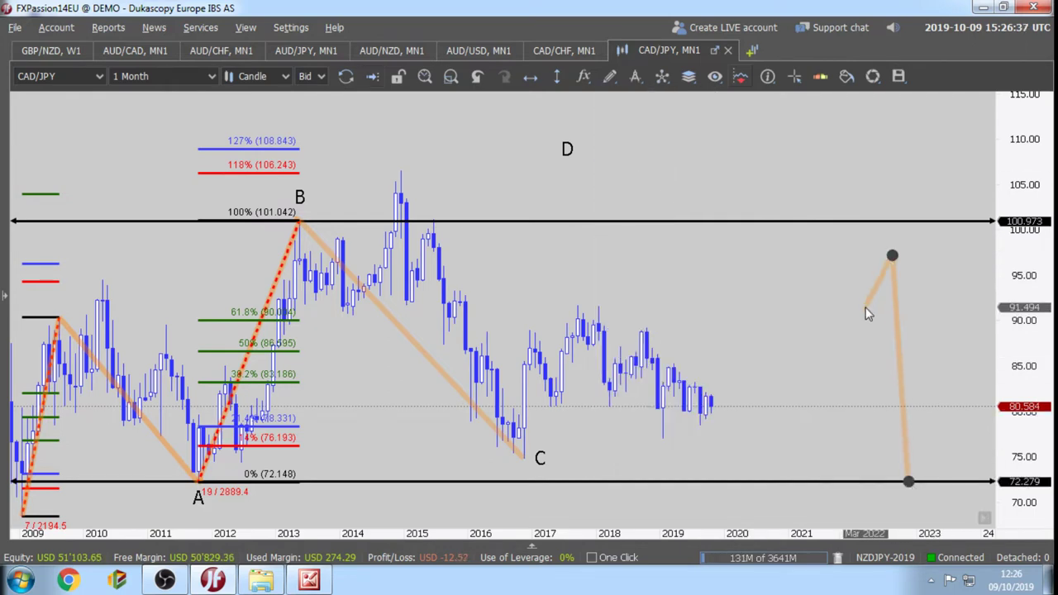
{"action": "left_click", "coordinate": [865, 307]}
{"action": "left_click", "coordinate": [934, 309]}
{"action": "double_click", "coordinate": [894, 258]}
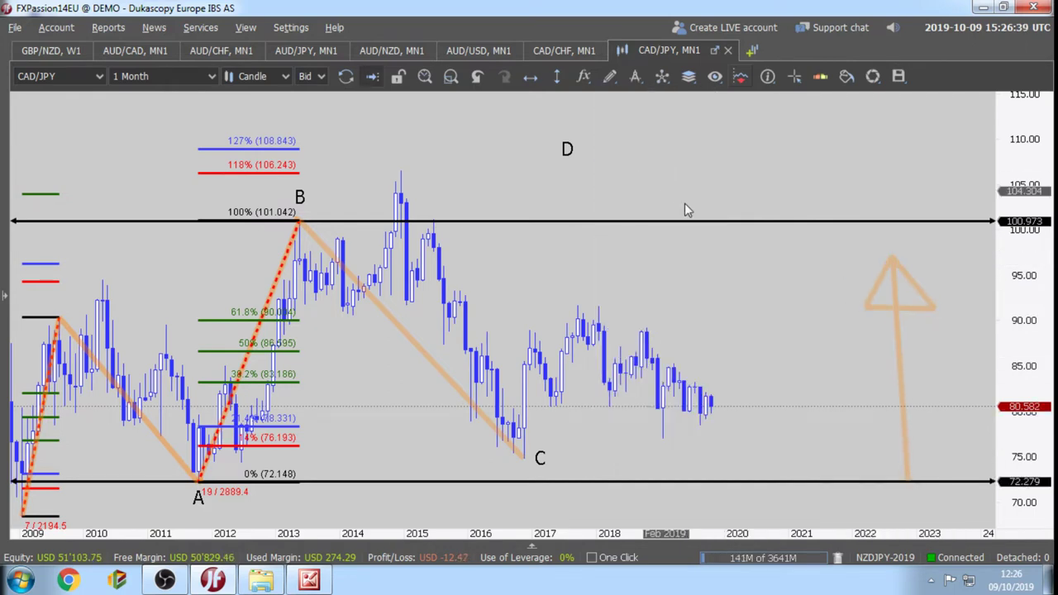
Draw a descending short line from the late-2018 high over the recent candle highs into 2020.
{"action": "left_click", "coordinate": [635, 76]}
{"action": "left_click", "coordinate": [609, 76]}
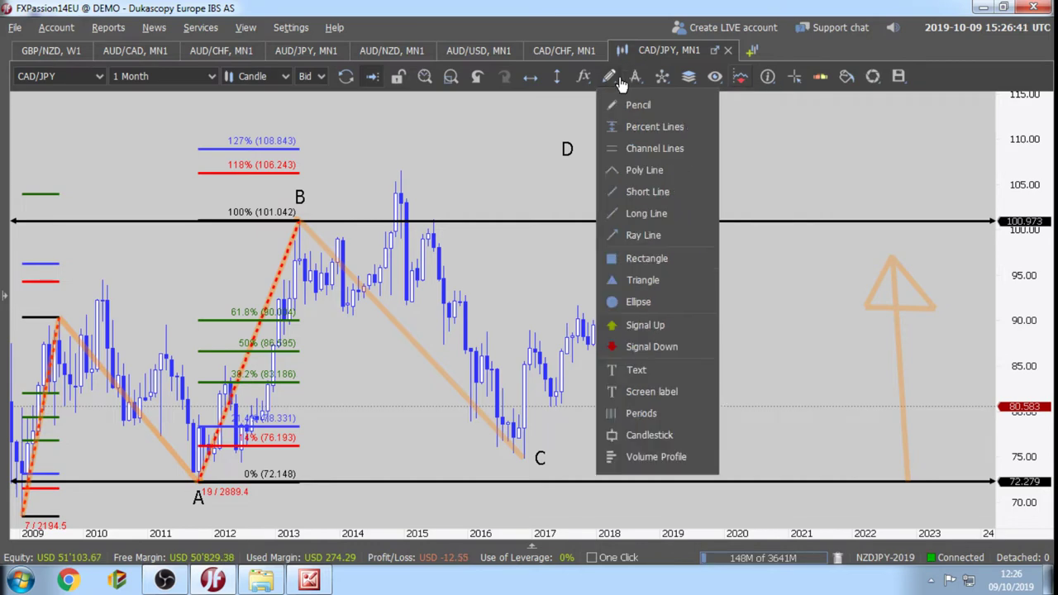
{"action": "left_click", "coordinate": [641, 191]}
{"action": "left_click", "coordinate": [648, 329]}
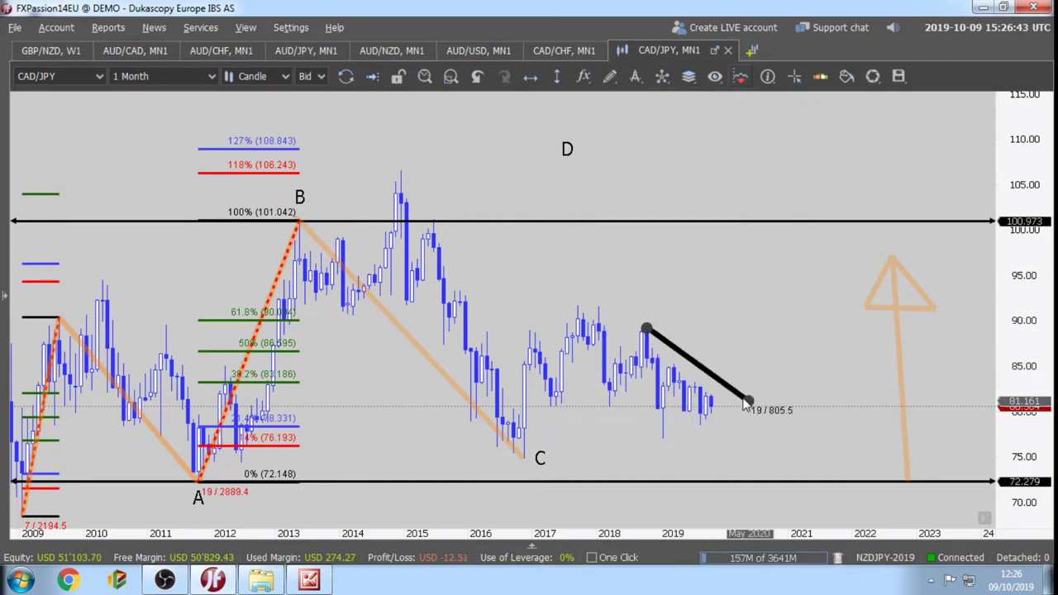
{"action": "left_click", "coordinate": [763, 433]}
Set the descending trendline's width to the thinnest option.
{"action": "right_click", "coordinate": [686, 364]}
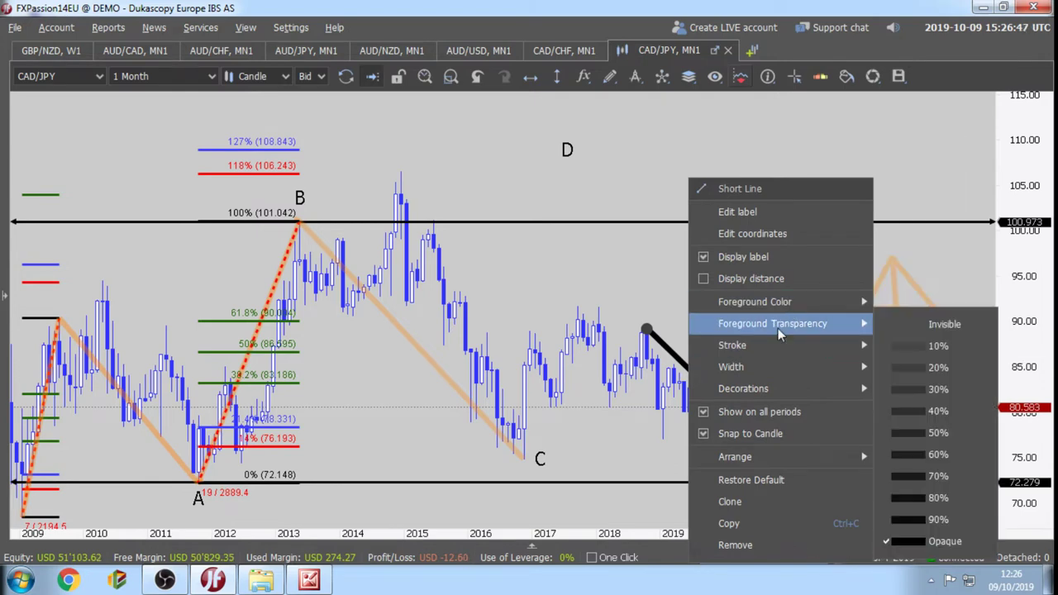
{"action": "mouse_move", "coordinate": [760, 350]}
{"action": "mouse_move", "coordinate": [815, 366]}
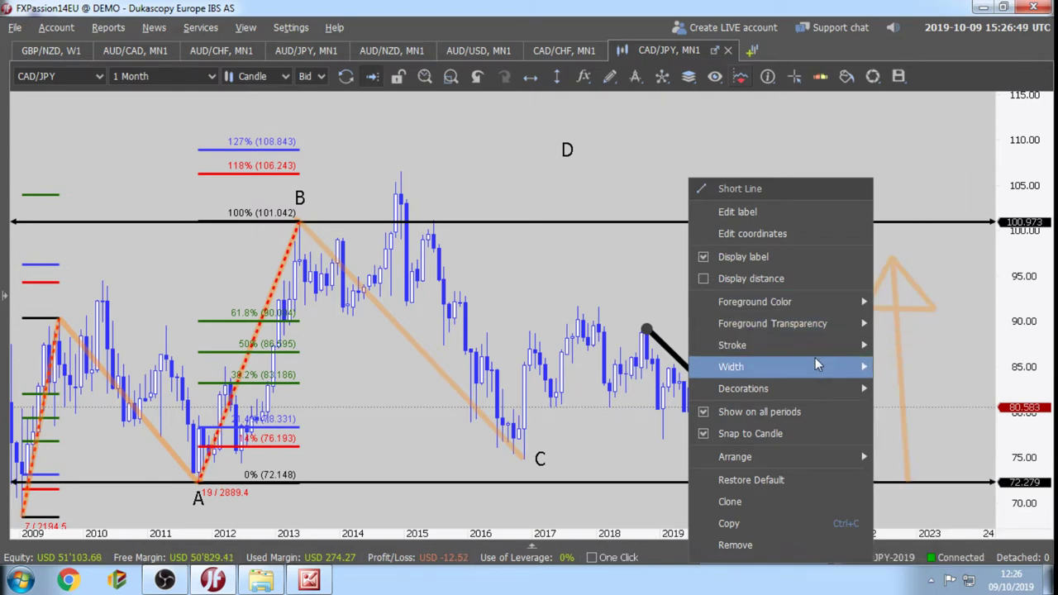
{"action": "left_click", "coordinate": [897, 373]}
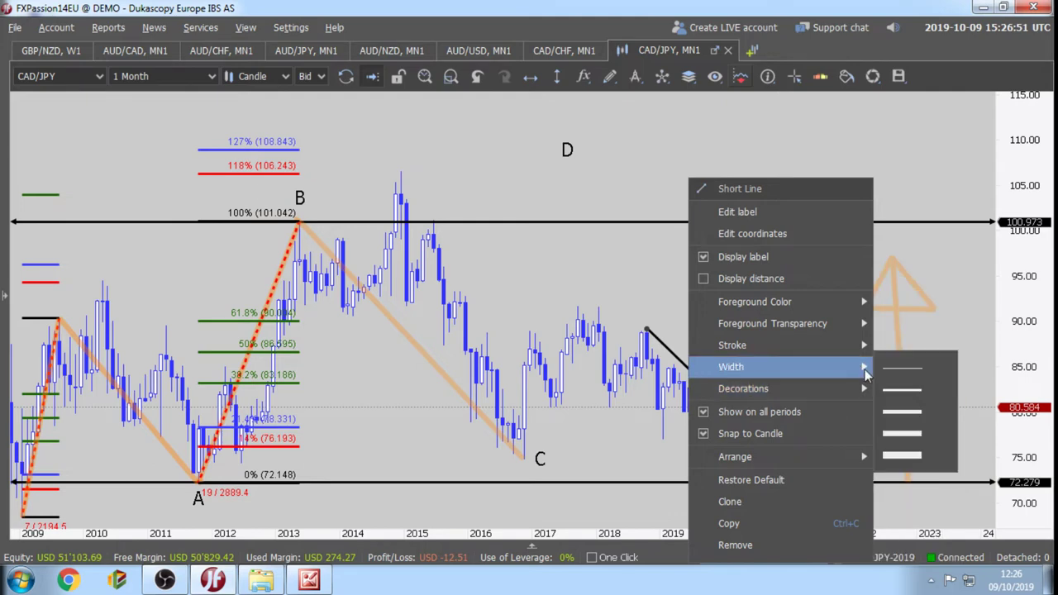
{"action": "left_click", "coordinate": [894, 367]}
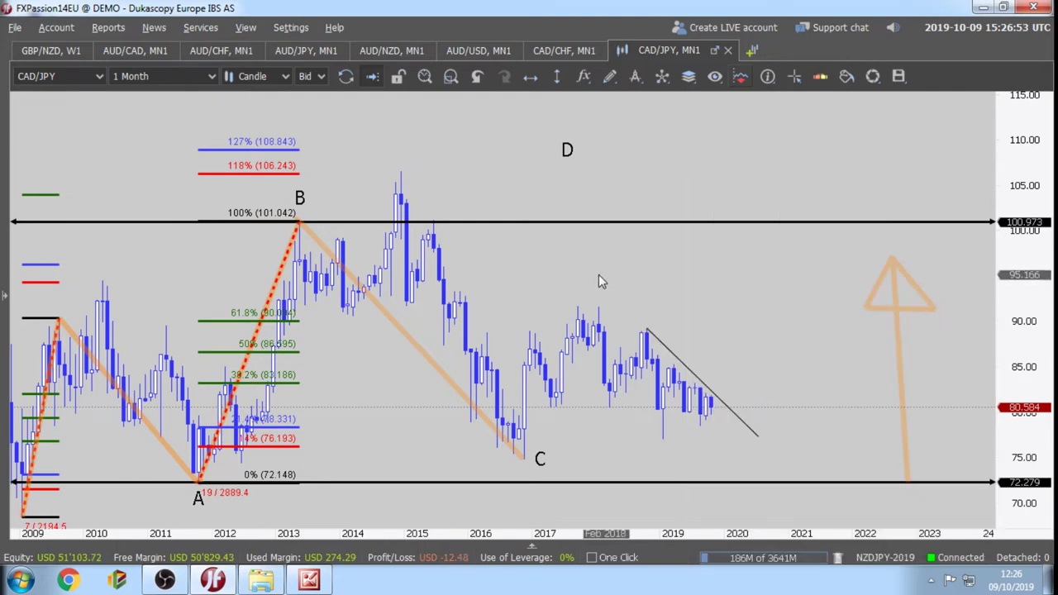
Draw a small upward arrow as a poly line crossing the descending trendline just after the latest candle.
{"action": "left_click_drag", "start_coordinate": [589, 282], "coordinate": [558, 264]}
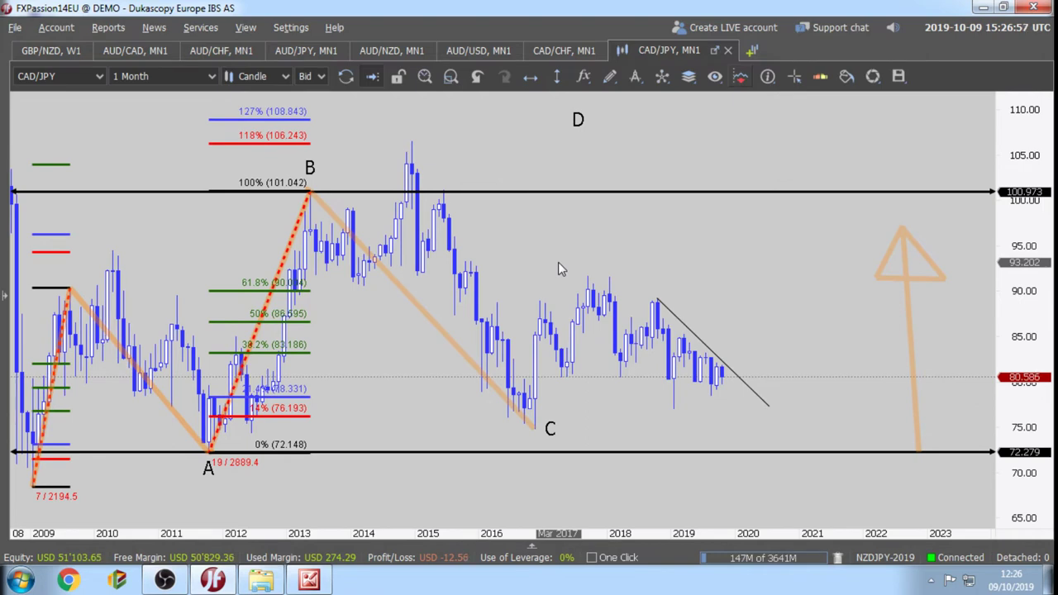
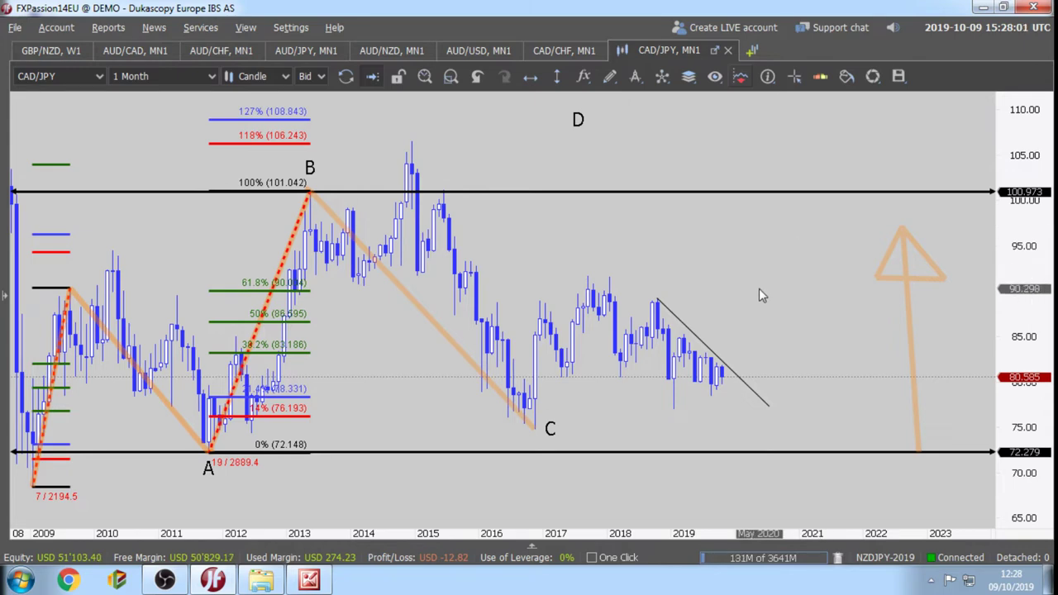
{"action": "scroll", "coordinate": [759, 295], "scroll_direction": "down", "scroll_amount": 1}
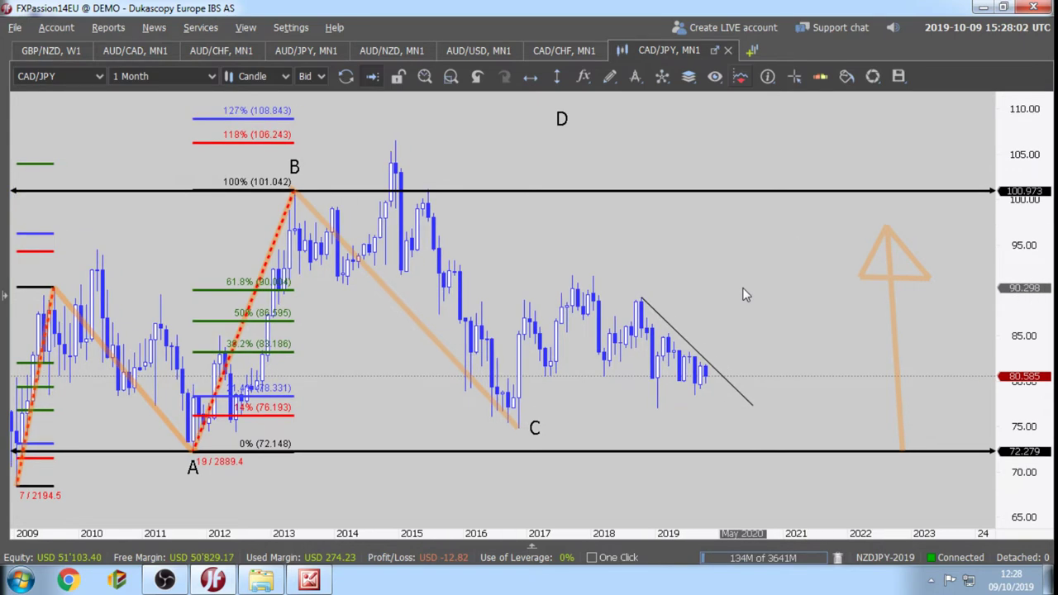
{"action": "left_click", "coordinate": [607, 78]}
{"action": "left_click", "coordinate": [636, 172]}
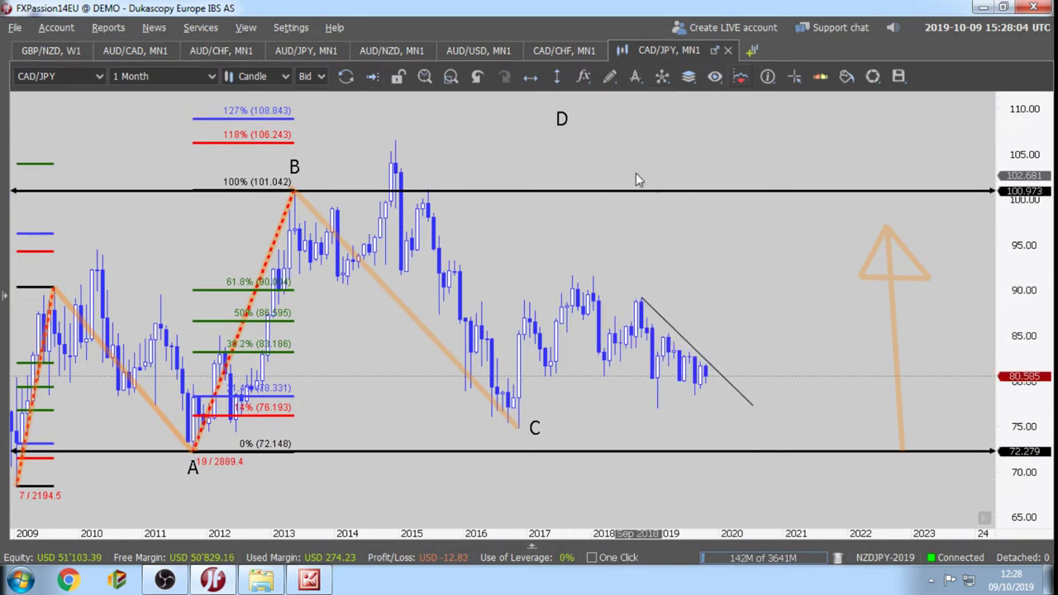
{"action": "left_click", "coordinate": [715, 400]}
{"action": "left_click", "coordinate": [715, 332]}
{"action": "left_click", "coordinate": [726, 357]}
{"action": "left_click", "coordinate": [700, 349]}
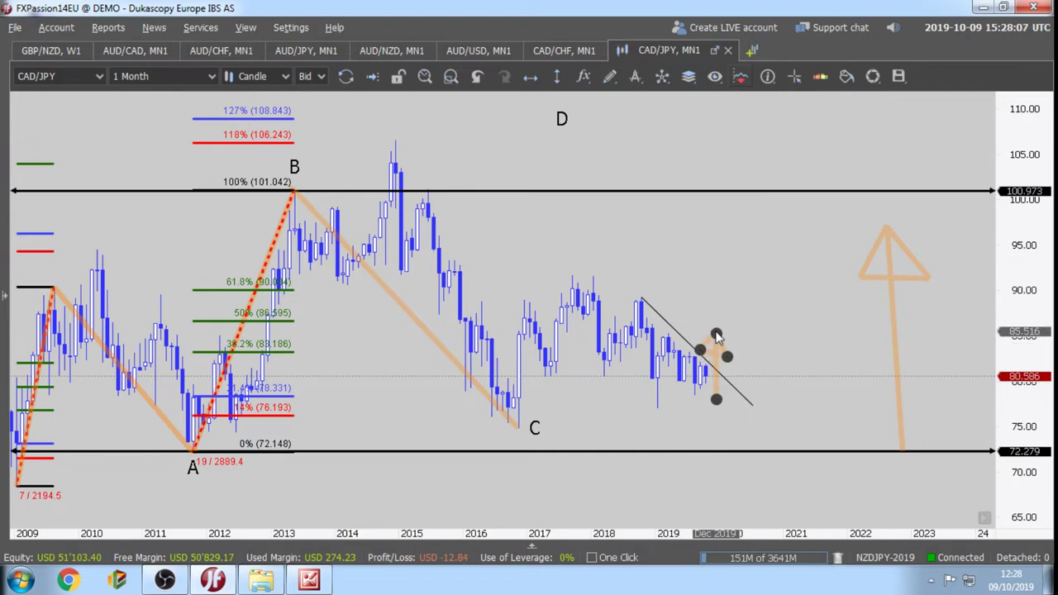
Draw a target rectangle from the trendline breakout up to about 106.5, about 7 months wide and 2502 pips high.
{"action": "left_click_drag", "start_coordinate": [687, 299], "coordinate": [635, 291]}
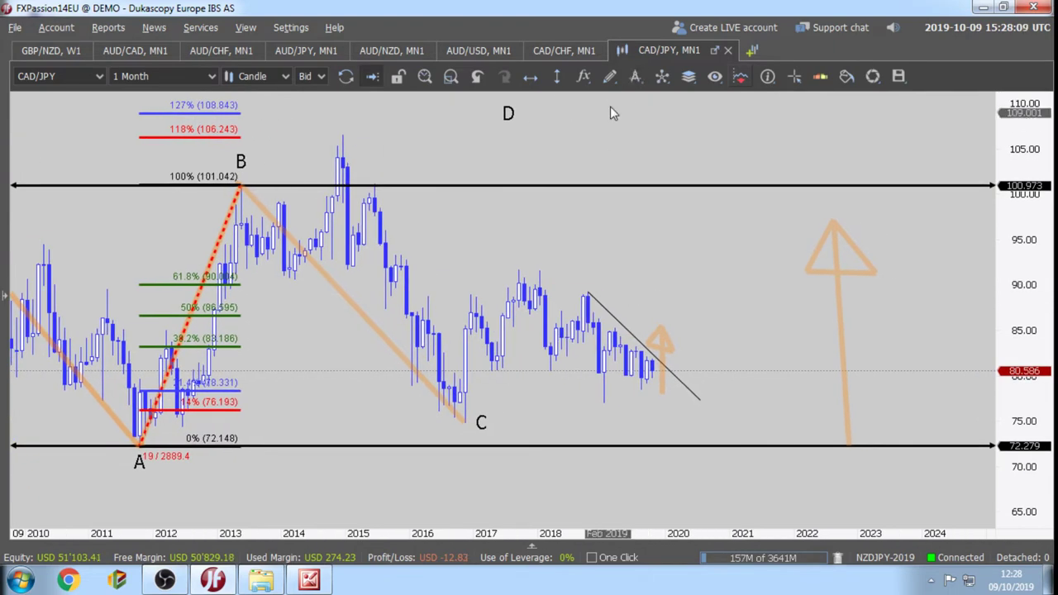
{"action": "left_click_drag", "start_coordinate": [613, 112], "coordinate": [610, 178]}
{"action": "left_click", "coordinate": [609, 77]}
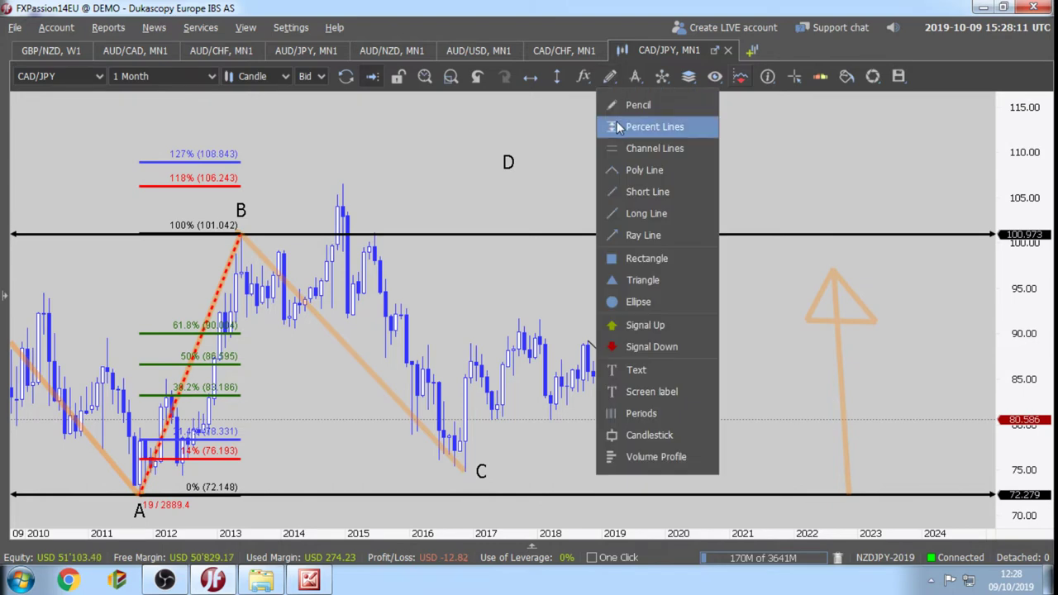
{"action": "left_click", "coordinate": [638, 260]}
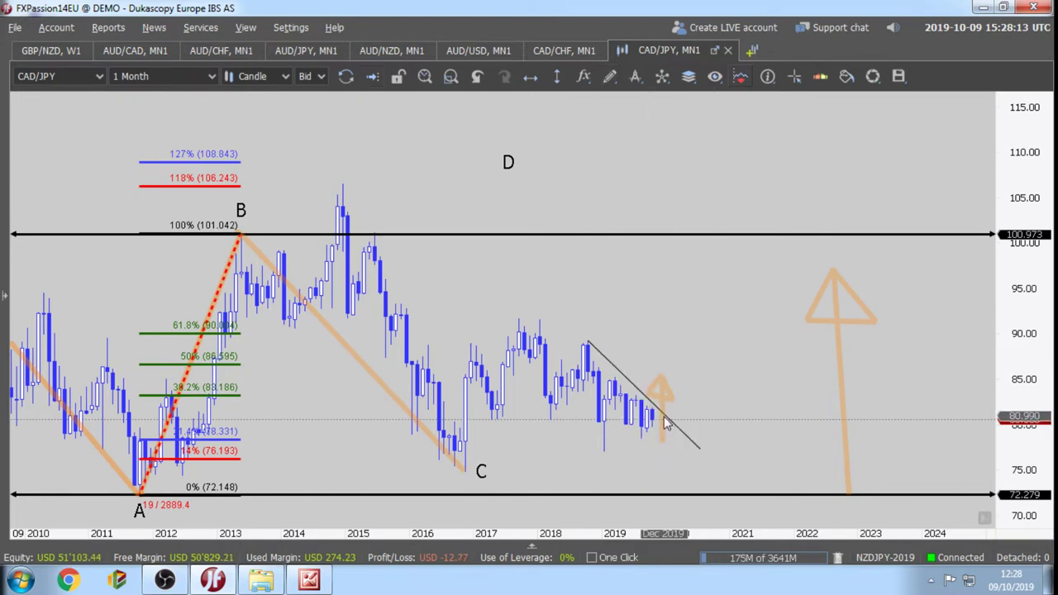
{"action": "mouse_move", "coordinate": [661, 410]}
{"action": "left_mouse_down"}
{"action": "mouse_move", "coordinate": [686, 385]}
{"action": "mouse_move", "coordinate": [699, 184]}
{"action": "left_mouse_up"}
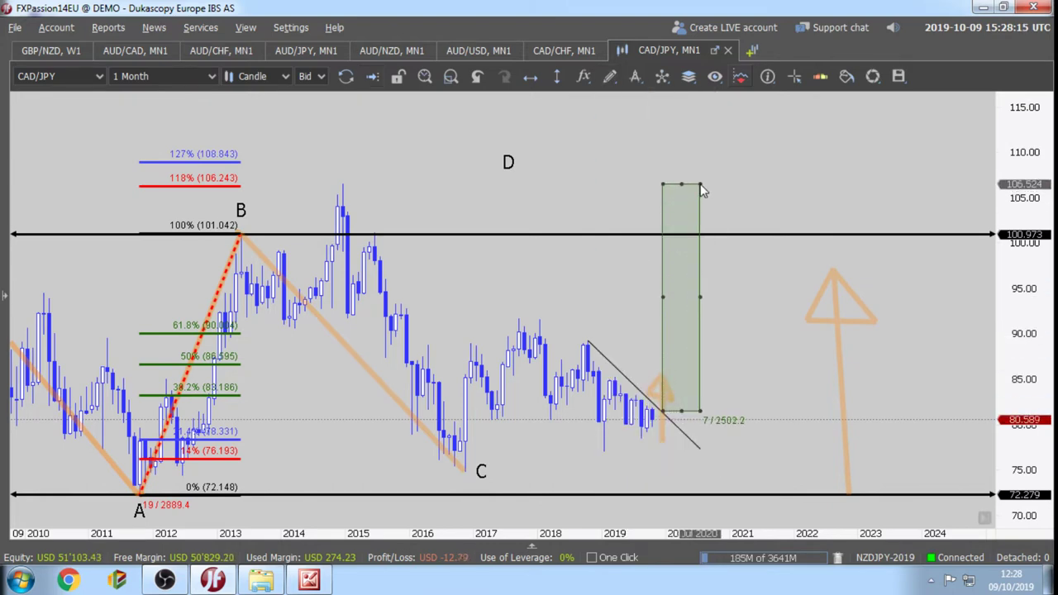
Draw a stop rectangle directly below the target rectangle at the same width, down to about 70.66 and about 1085 pips high.
{"action": "left_click", "coordinate": [613, 80]}
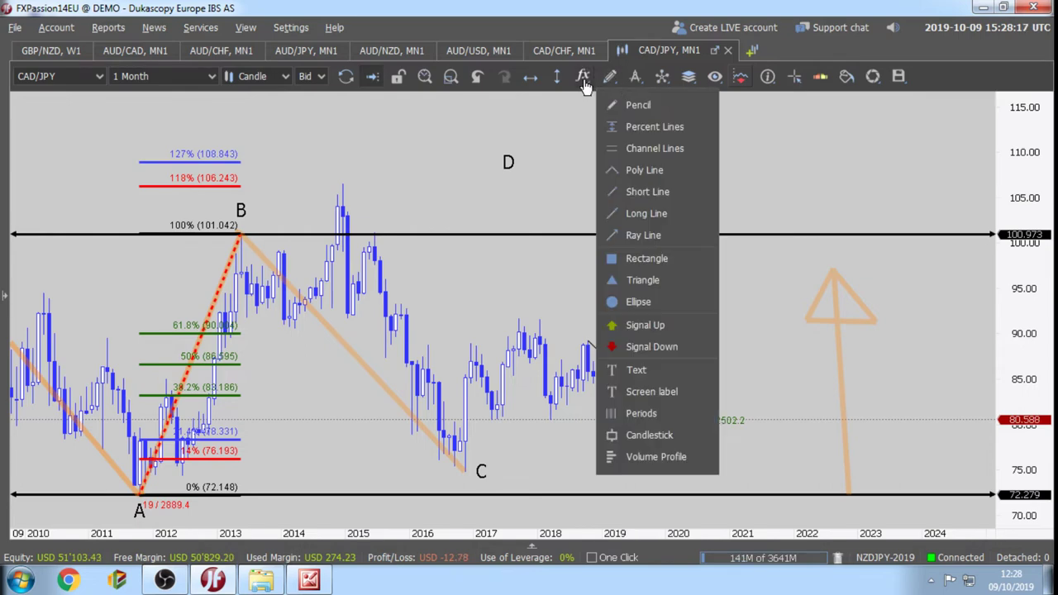
{"action": "left_click", "coordinate": [636, 258]}
{"action": "left_click_drag", "start_coordinate": [661, 410], "coordinate": [699, 514]}
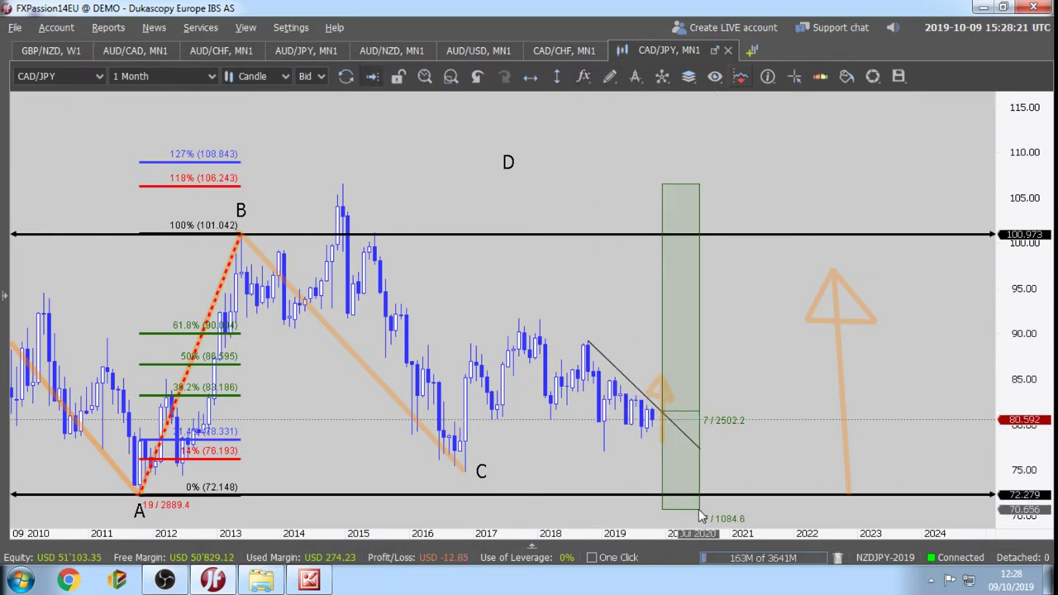
Set the stop rectangle's background color to red.
{"action": "right_click", "coordinate": [698, 478]}
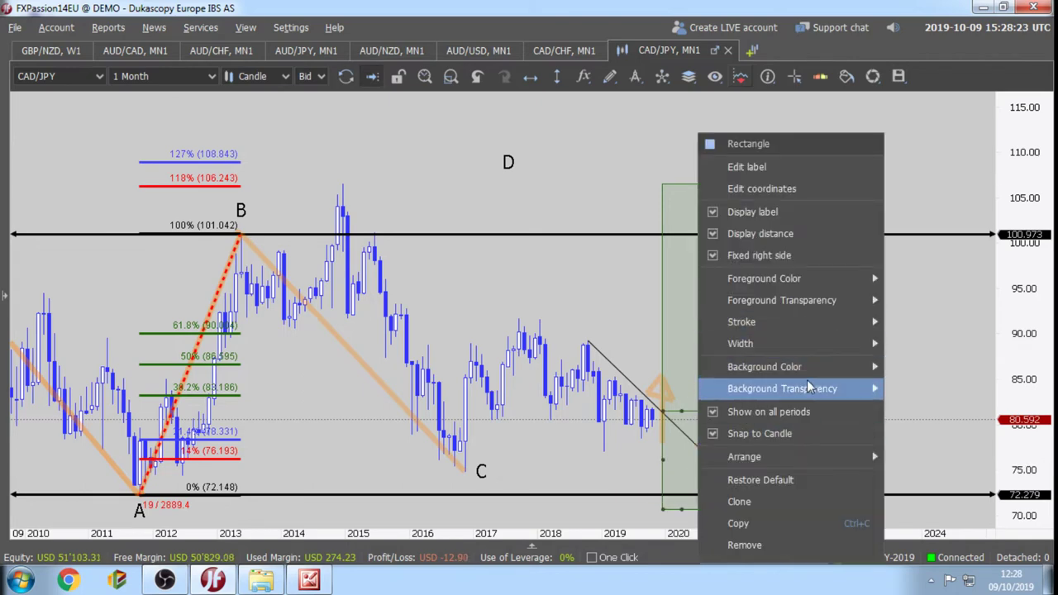
{"action": "mouse_move", "coordinate": [810, 368]}
{"action": "left_click", "coordinate": [912, 373]}
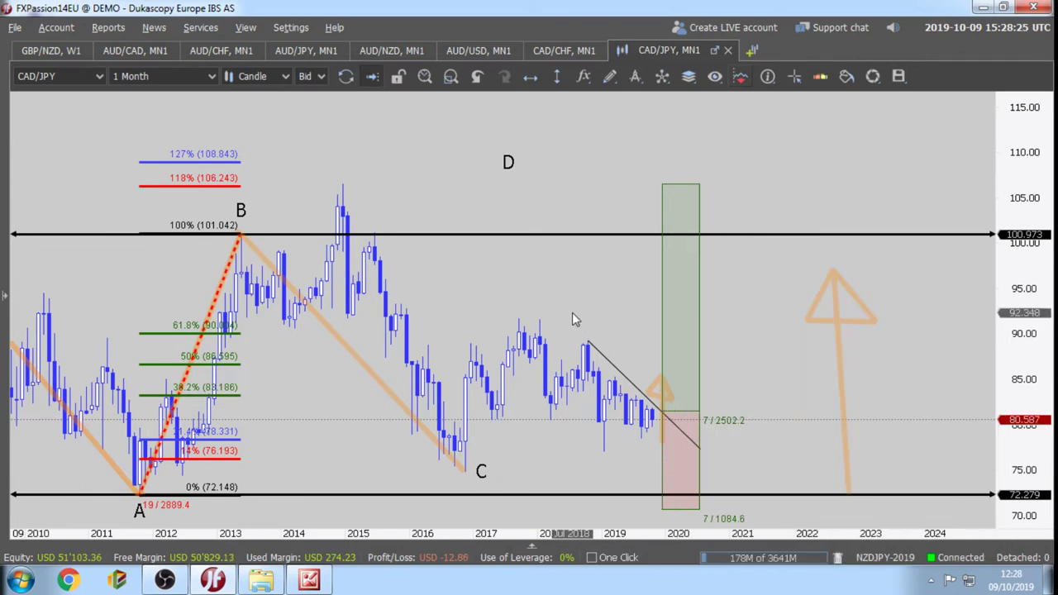
Review the CAD/JPY markup and its Fibonacci levels, the AUD/CHF and AUD/NZD monthly charts and the homework note on the GBP/NZD weekly chart.
{"action": "left_click_drag", "start_coordinate": [568, 291], "coordinate": [547, 266]}
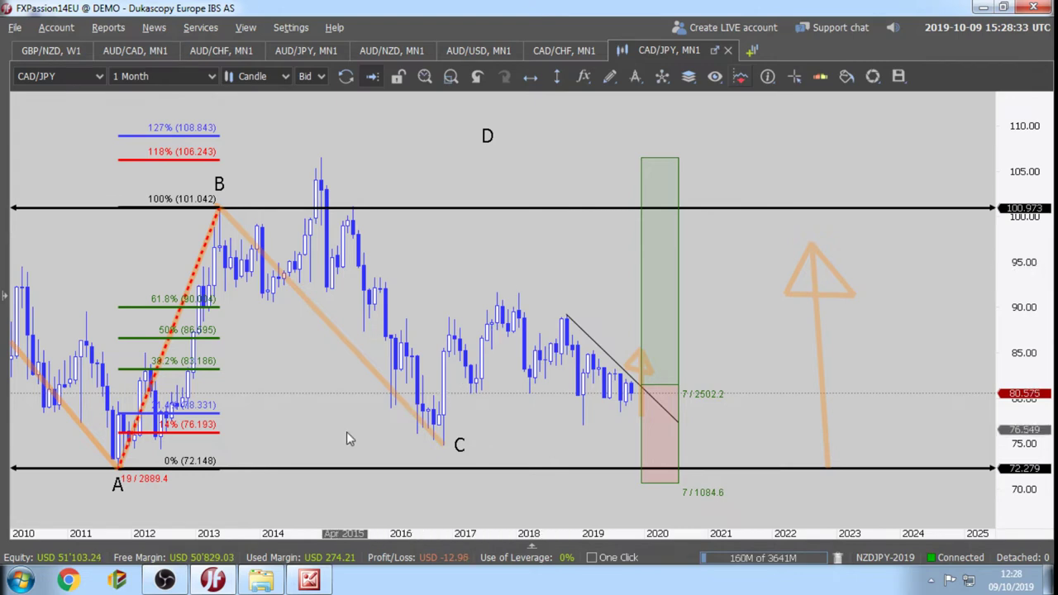
{"action": "mouse_move", "coordinate": [213, 442]}
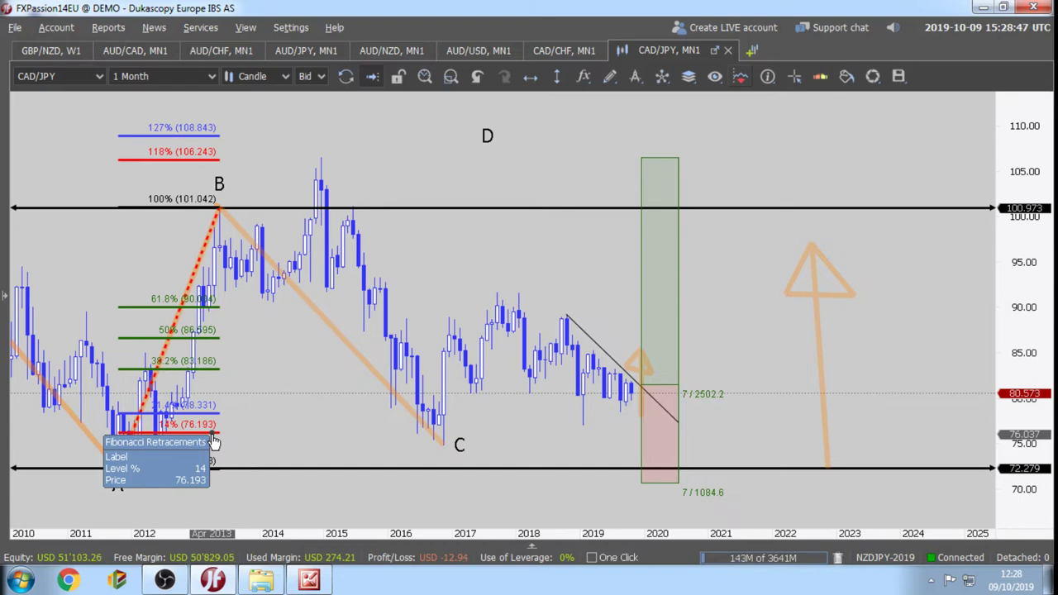
{"action": "left_click_drag", "start_coordinate": [412, 281], "coordinate": [559, 250]}
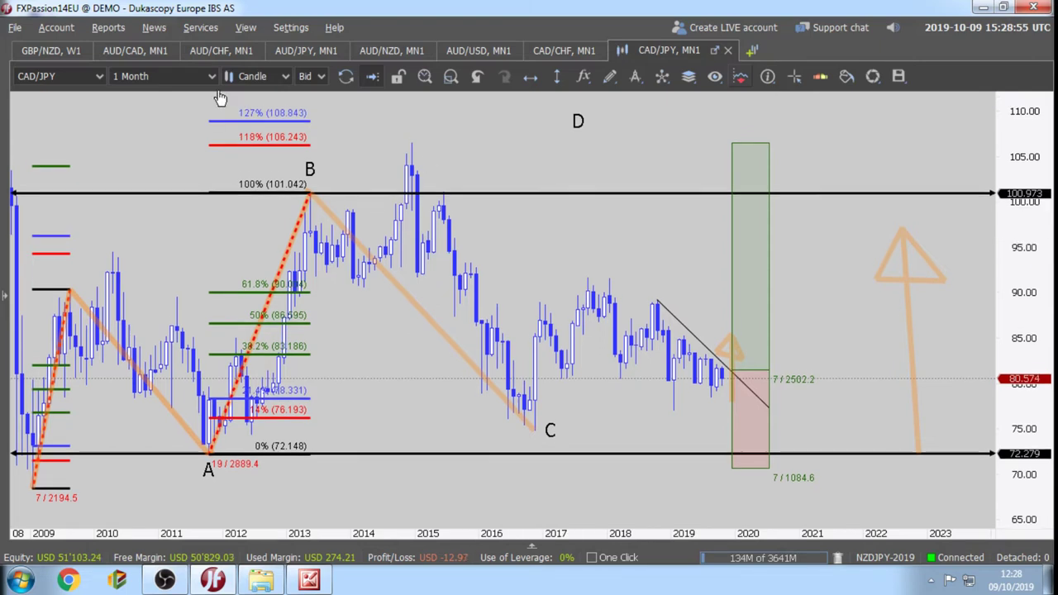
{"action": "left_click", "coordinate": [223, 51]}
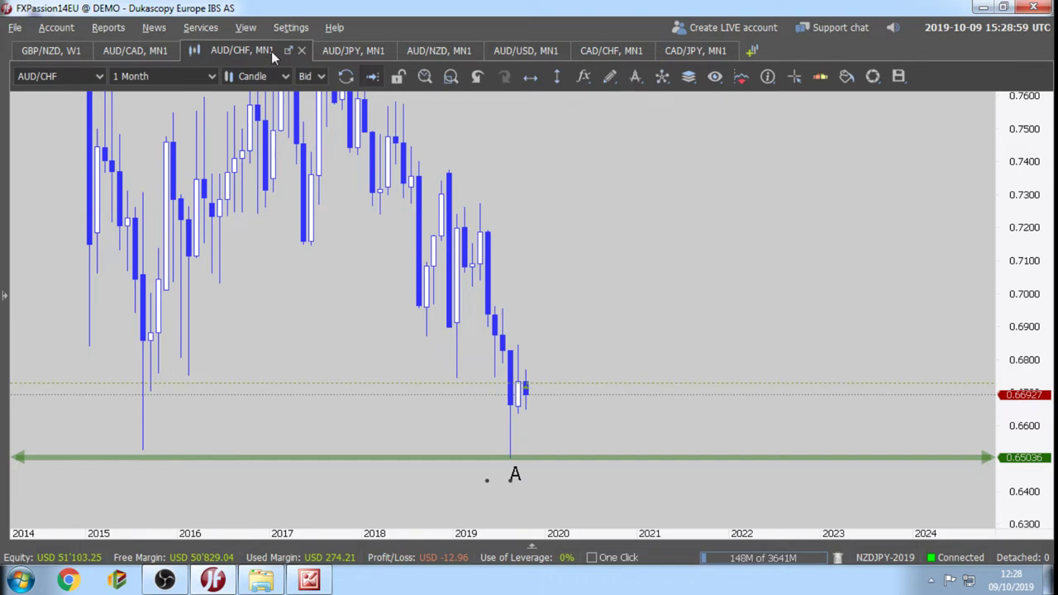
{"action": "left_click", "coordinate": [436, 53]}
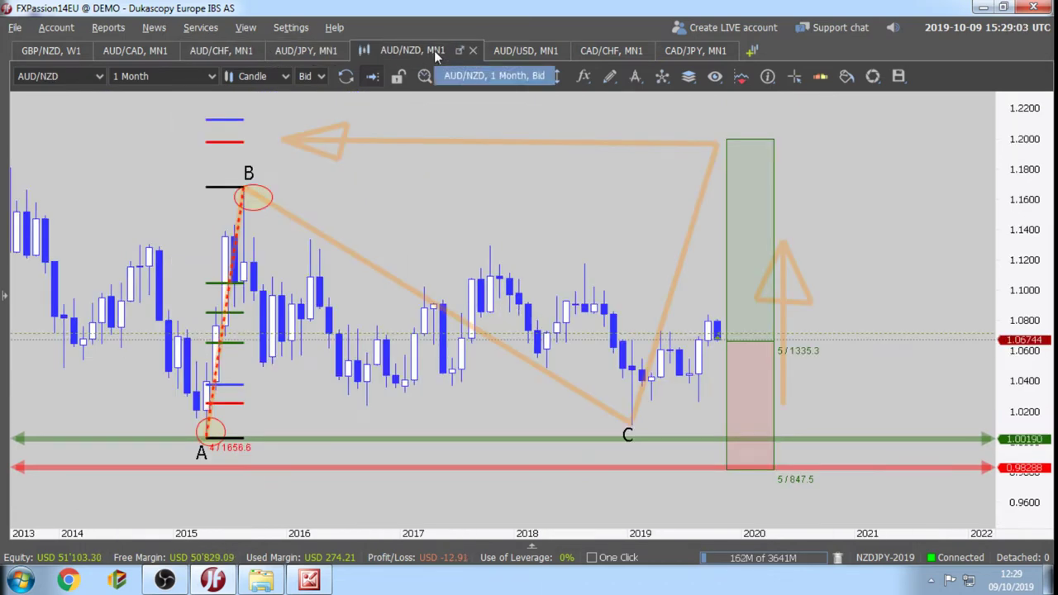
{"action": "left_click", "coordinate": [685, 52]}
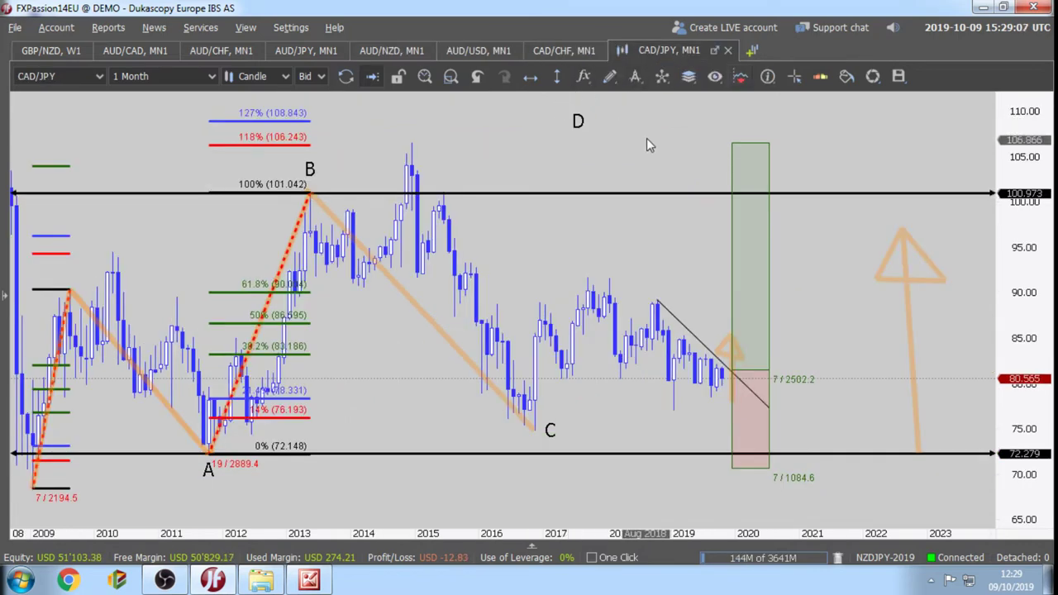
{"action": "mouse_move", "coordinate": [643, 148]}
{"action": "left_mouse_down"}
{"action": "mouse_move", "coordinate": [653, 148]}
{"action": "mouse_move", "coordinate": [650, 163]}
{"action": "mouse_move", "coordinate": [653, 152]}
{"action": "mouse_move", "coordinate": [637, 155]}
{"action": "left_mouse_up"}
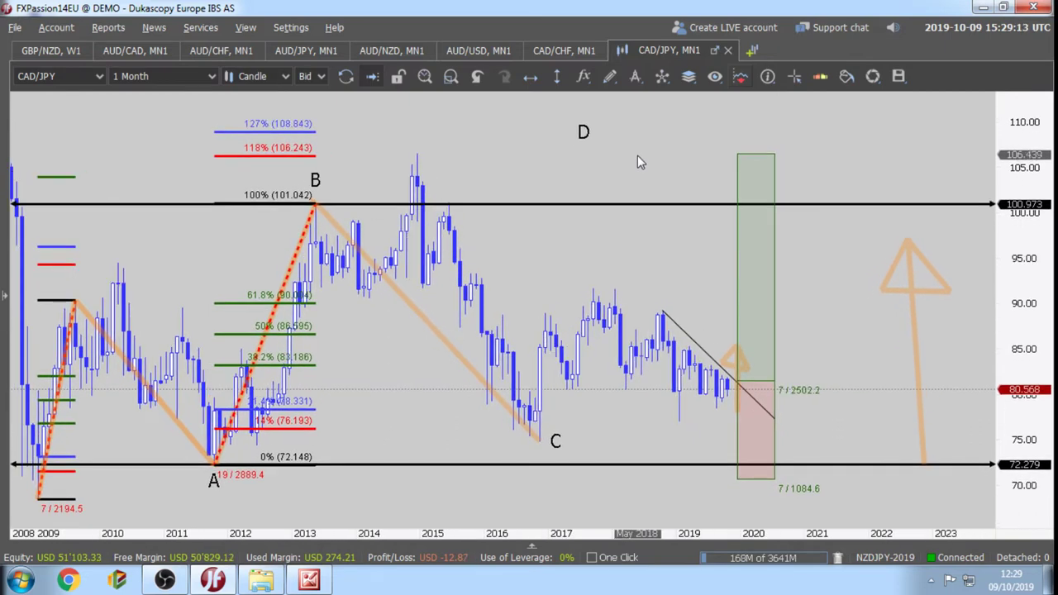
{"action": "left_click", "coordinate": [51, 50]}
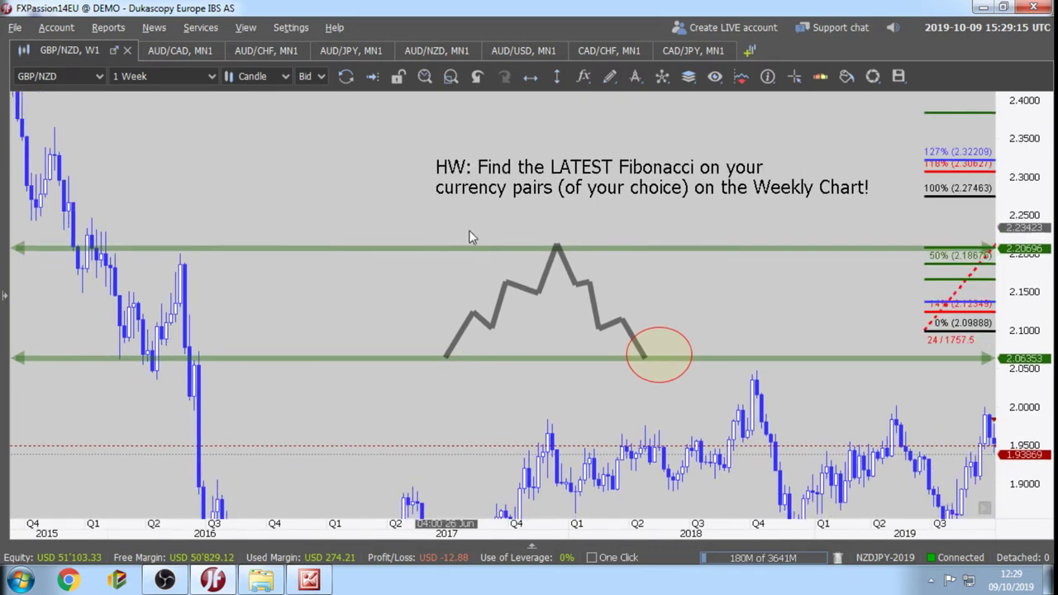
{"action": "left_click_drag", "start_coordinate": [469, 237], "coordinate": [305, 229]}
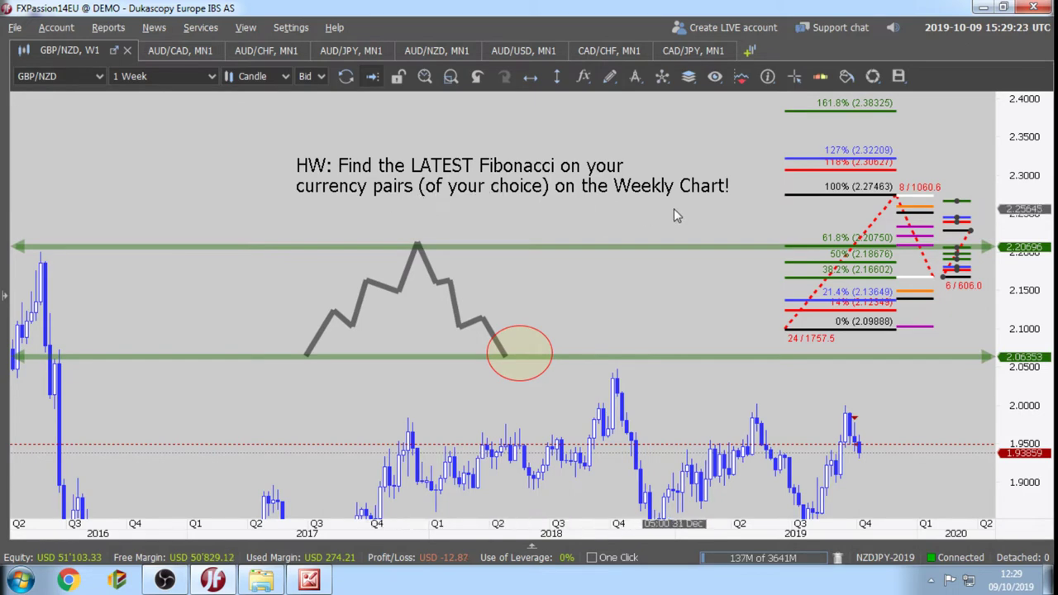
Return to the marked-up CAD/JPY chart and open a new, unmarked monthly chart.
{"action": "left_click", "coordinate": [673, 50]}
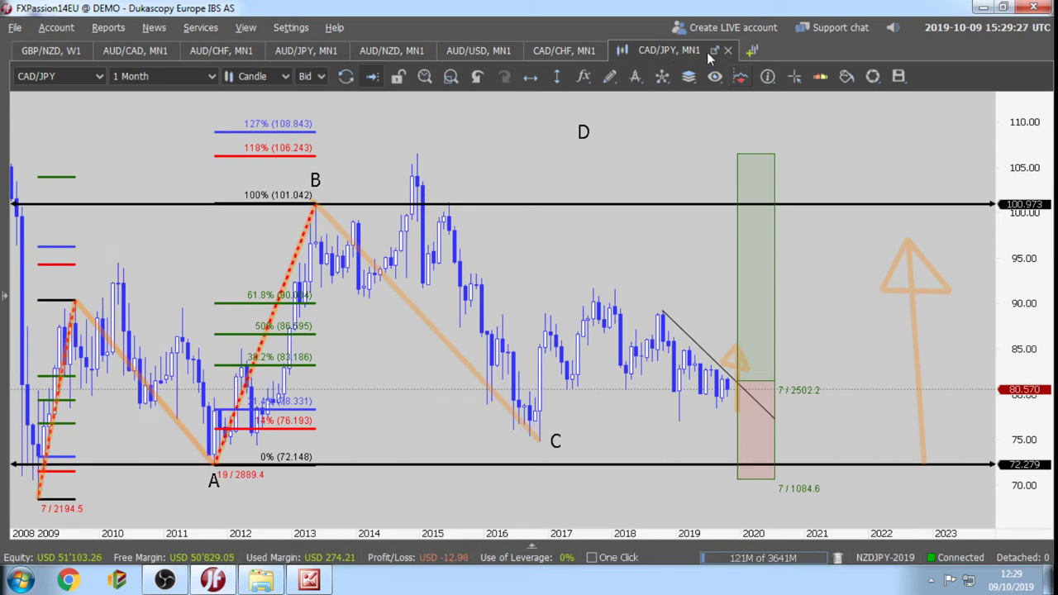
{"action": "left_click", "coordinate": [752, 51]}
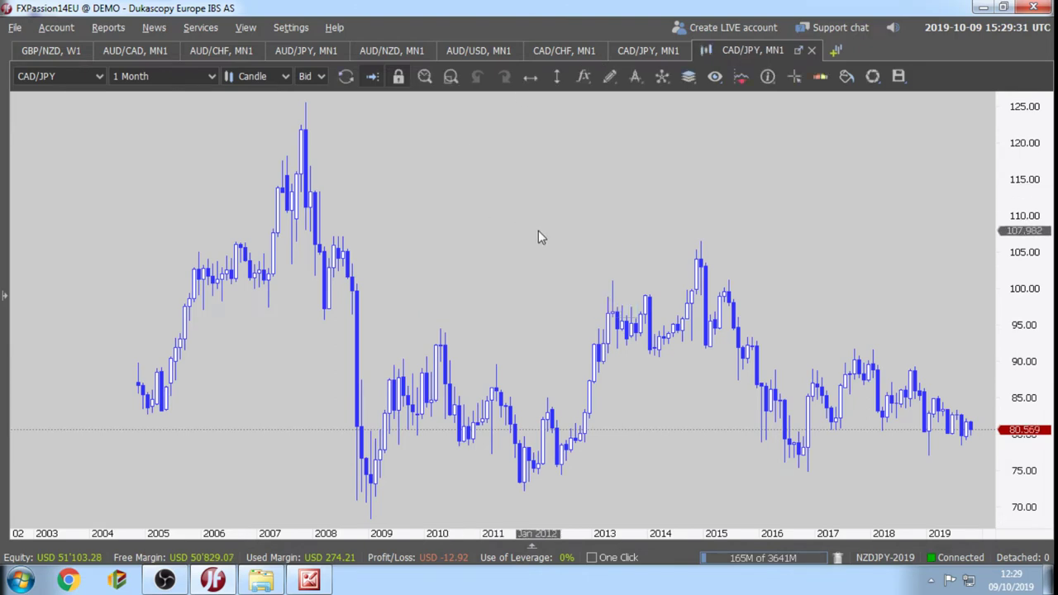
{"action": "left_click", "coordinate": [15, 27]}
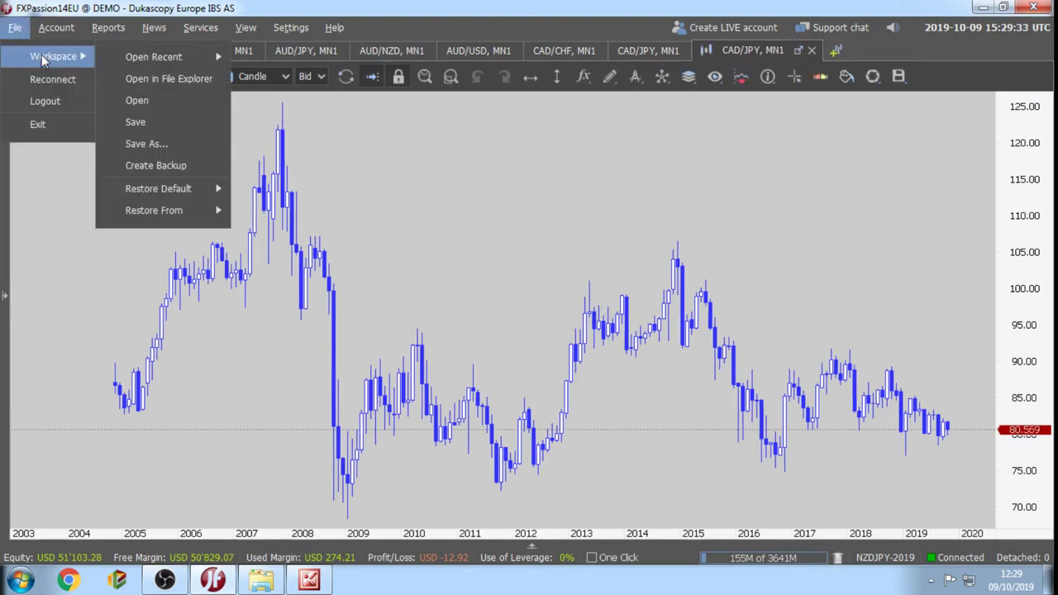
{"action": "mouse_move", "coordinate": [56, 53]}
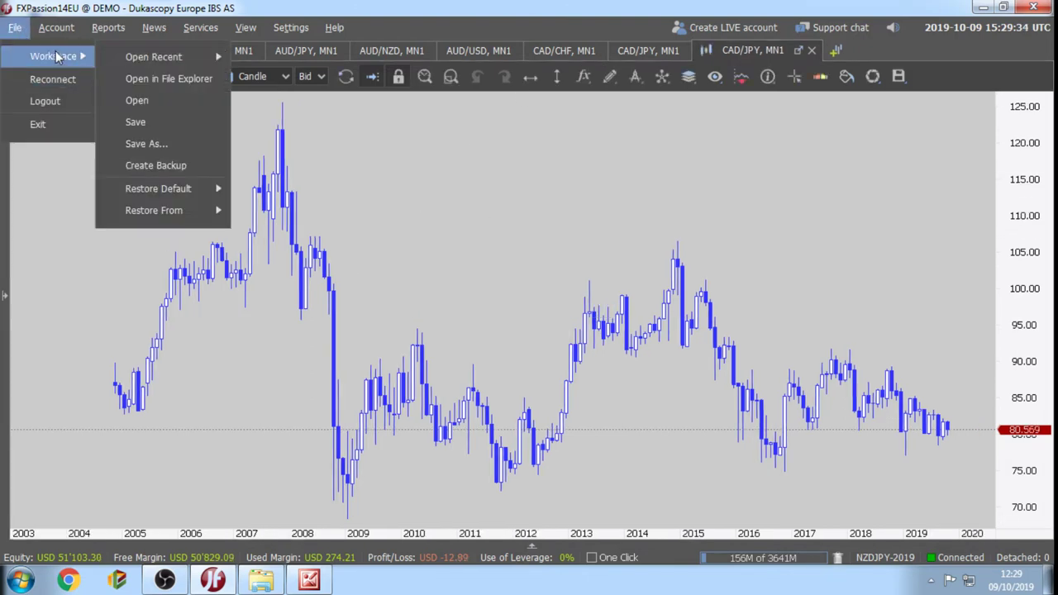
{"action": "left_click", "coordinate": [117, 105]}
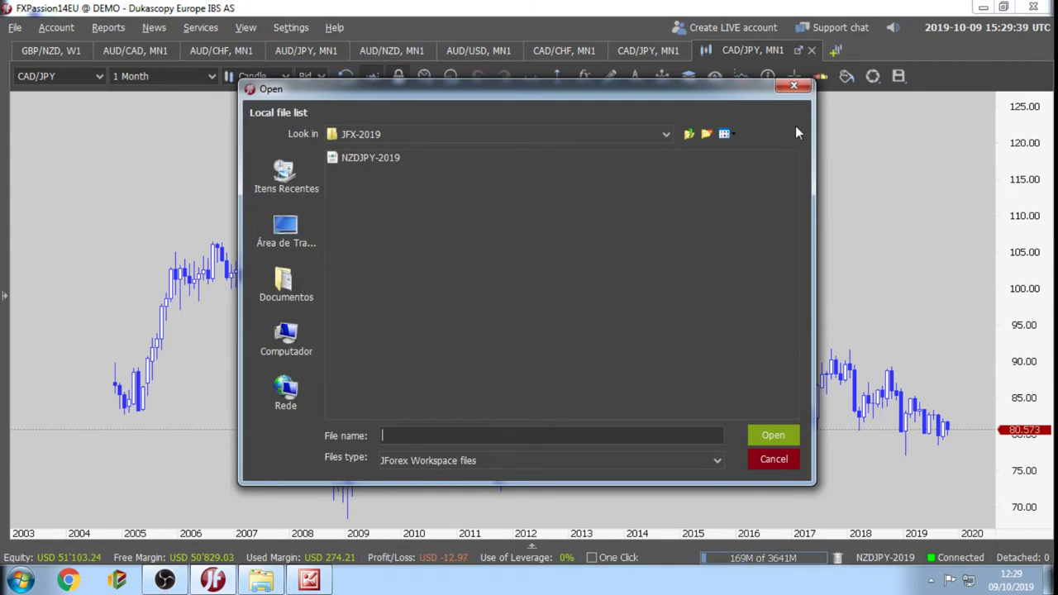
{"action": "left_click", "coordinate": [793, 86]}
{"action": "left_click", "coordinate": [688, 76]}
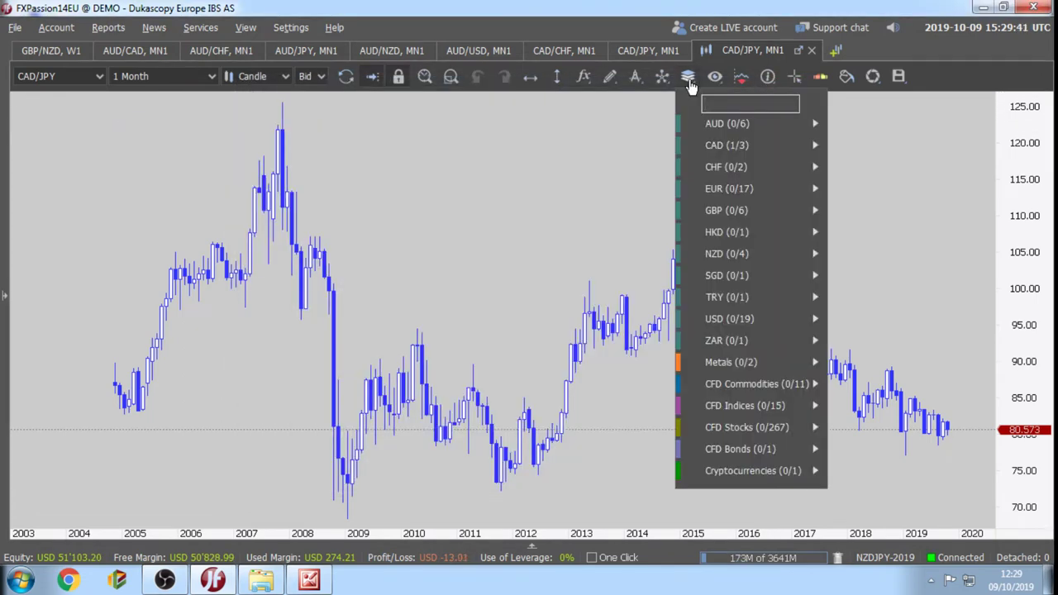
{"action": "mouse_move", "coordinate": [720, 126]}
{"action": "mouse_move", "coordinate": [719, 145]}
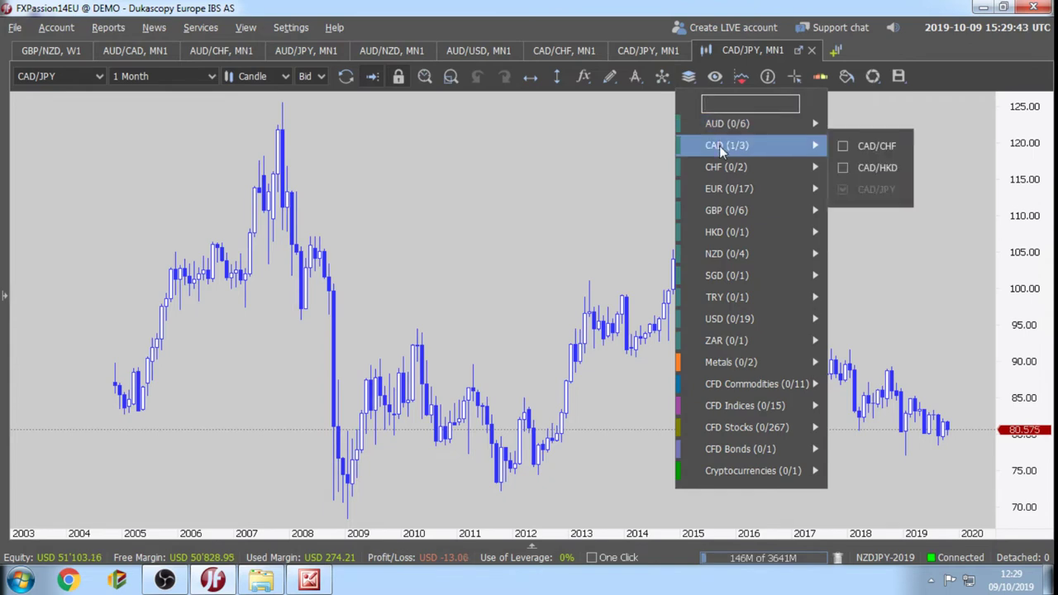
{"action": "mouse_move", "coordinate": [724, 167]}
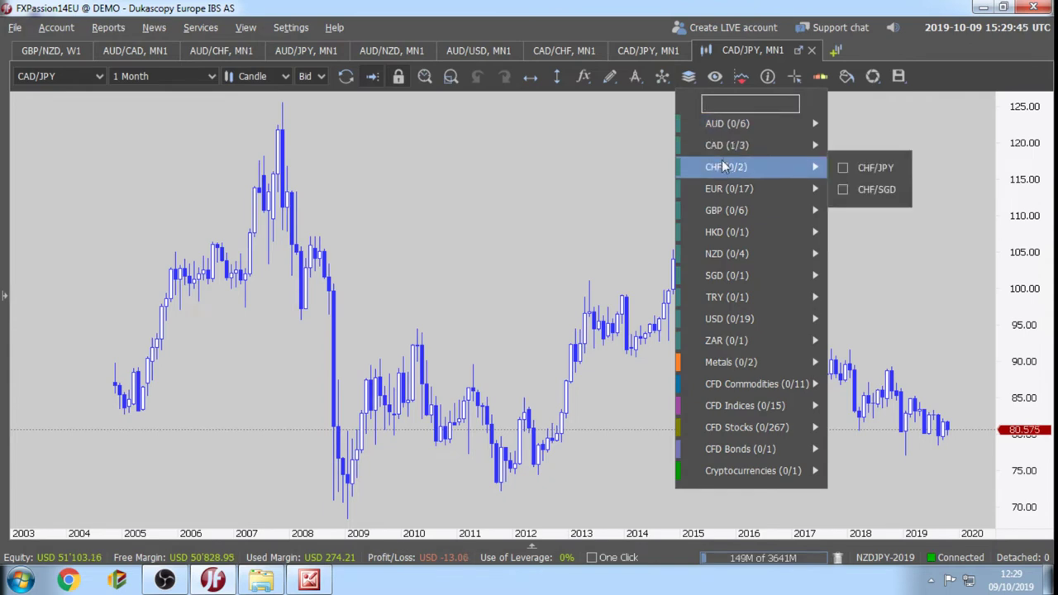
{"action": "left_click", "coordinate": [408, 160]}
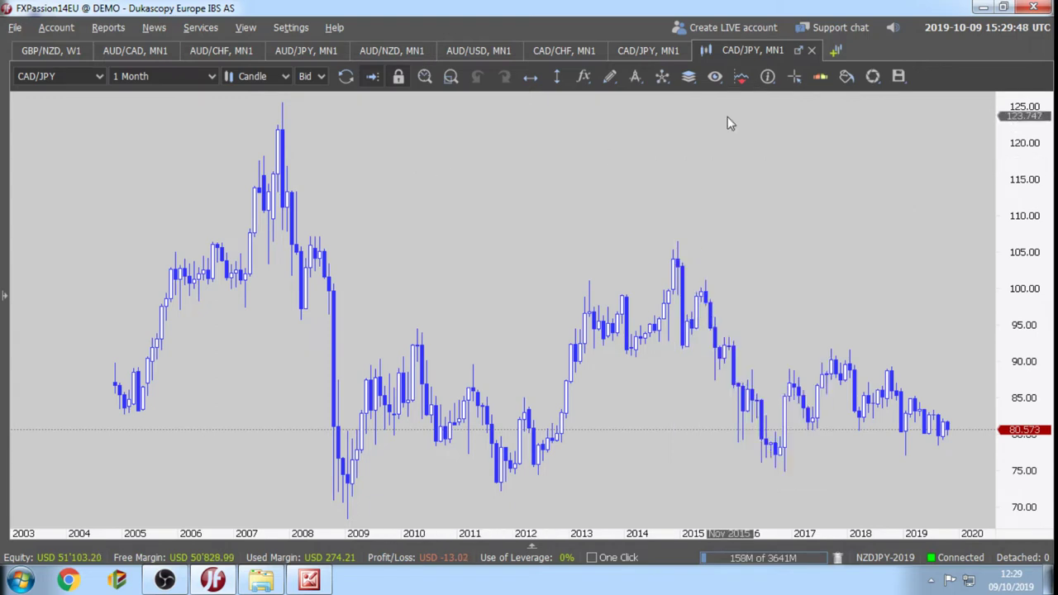
Change the instrument of the new, unmarked monthly chart to CHF/JPY.
{"action": "left_click", "coordinate": [653, 52]}
{"action": "left_click", "coordinate": [756, 51]}
{"action": "left_click", "coordinate": [57, 72]}
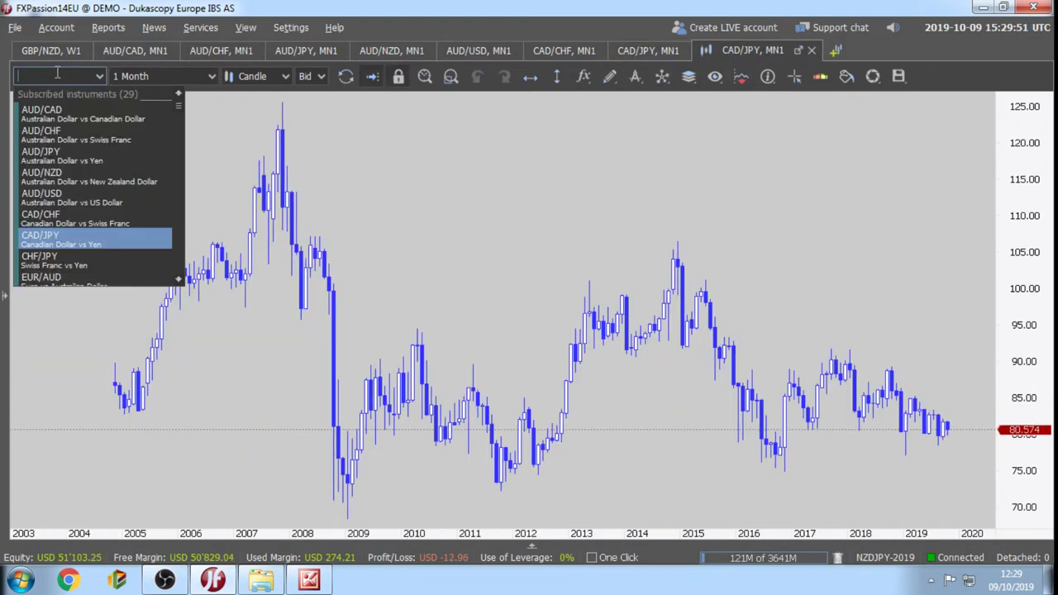
{"action": "type", "text": "CHFJPY"}
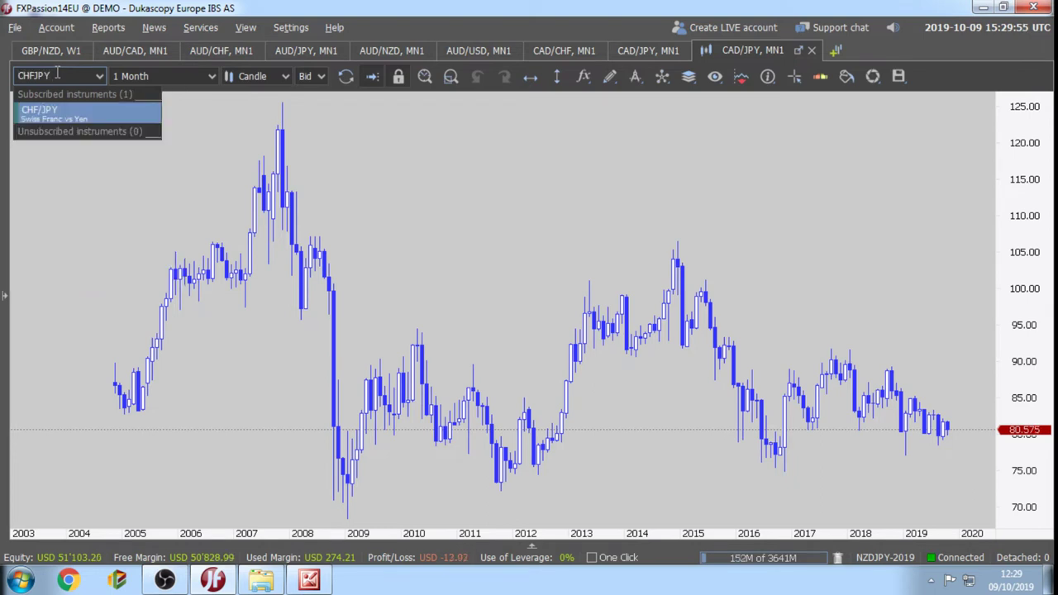
{"action": "key", "text": "Return"}
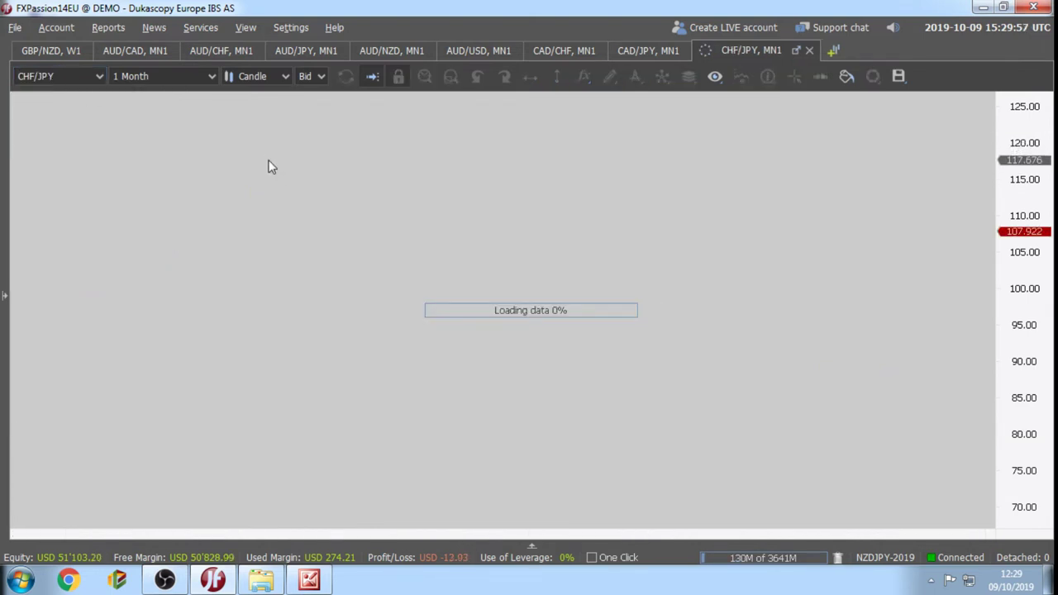
Enlarge the small upward arrow on the CAD/JPY chart and reposition it over the latest candle beside the trendline breakout.
{"action": "left_click", "coordinate": [665, 50]}
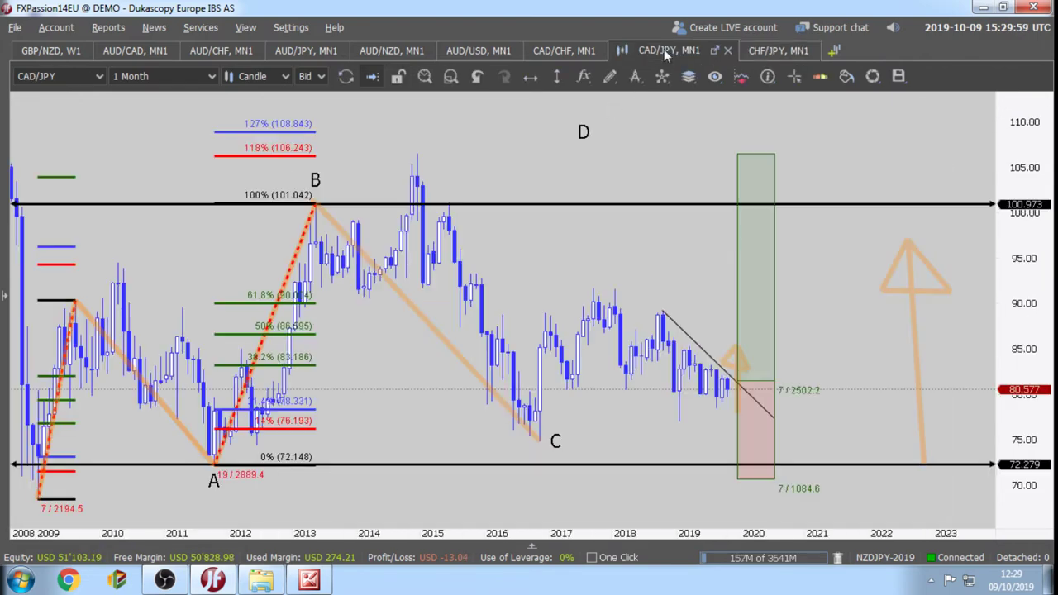
{"action": "left_click_drag", "start_coordinate": [545, 281], "coordinate": [587, 243]}
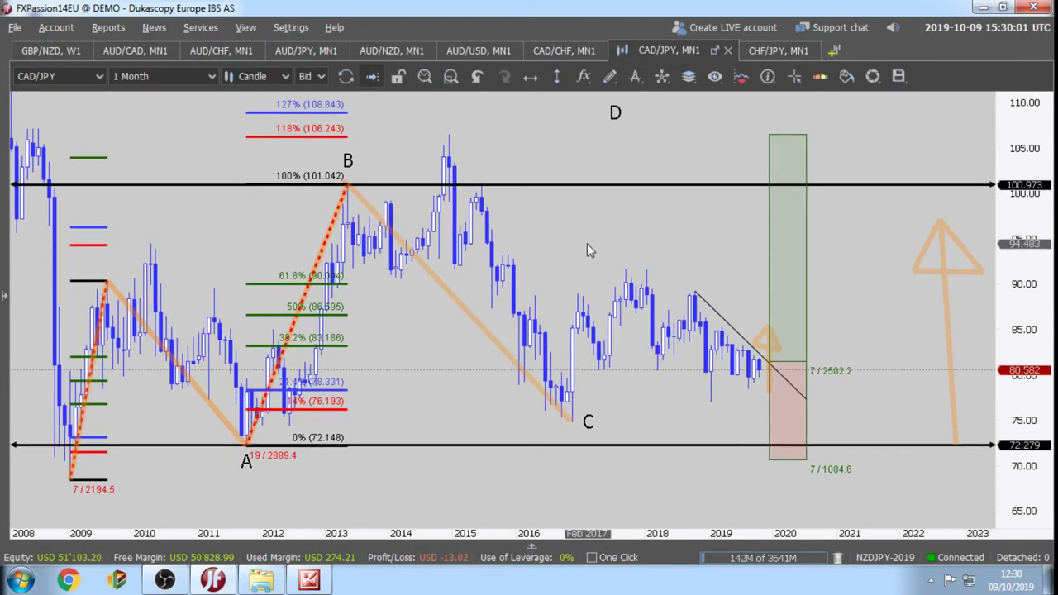
{"action": "mouse_move", "coordinate": [945, 330]}
{"action": "left_mouse_down"}
{"action": "mouse_move", "coordinate": [489, 312]}
{"action": "mouse_move", "coordinate": [281, 323]}
{"action": "mouse_move", "coordinate": [835, 281]}
{"action": "mouse_move", "coordinate": [881, 329]}
{"action": "mouse_move", "coordinate": [689, 281]}
{"action": "mouse_move", "coordinate": [292, 324]}
{"action": "mouse_move", "coordinate": [604, 250]}
{"action": "mouse_move", "coordinate": [492, 376]}
{"action": "left_mouse_up"}
{"action": "mouse_move", "coordinate": [382, 364]}
{"action": "left_mouse_down"}
{"action": "mouse_move", "coordinate": [790, 273]}
{"action": "mouse_move", "coordinate": [380, 314]}
{"action": "mouse_move", "coordinate": [863, 306]}
{"action": "mouse_move", "coordinate": [407, 281]}
{"action": "mouse_move", "coordinate": [911, 334]}
{"action": "mouse_move", "coordinate": [907, 304]}
{"action": "mouse_move", "coordinate": [901, 326]}
{"action": "left_mouse_up"}
{"action": "left_click", "coordinate": [748, 347]}
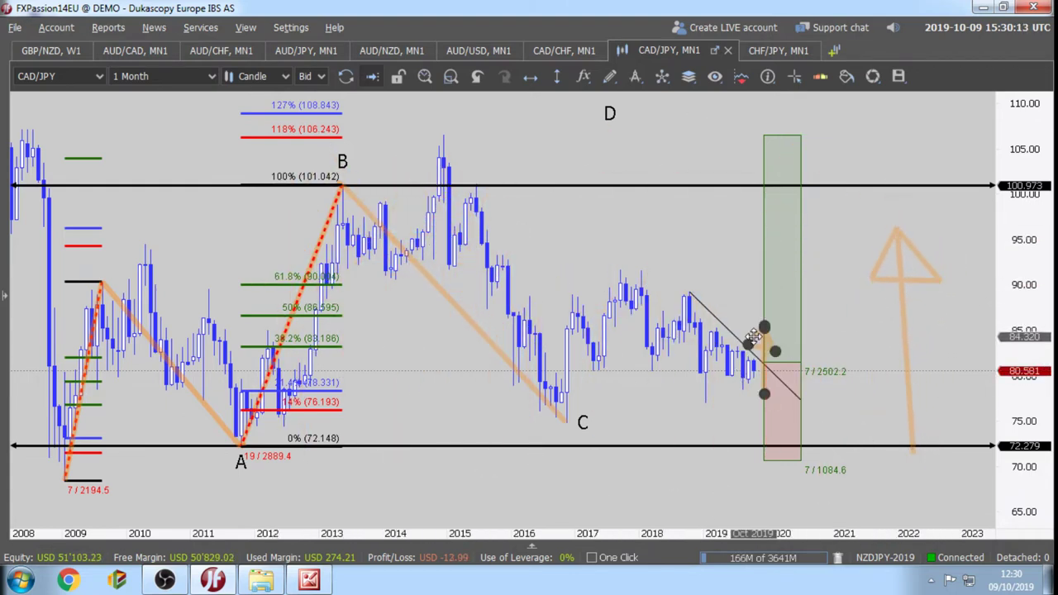
{"action": "mouse_move", "coordinate": [760, 395]}
{"action": "left_mouse_down"}
{"action": "mouse_move", "coordinate": [759, 380]}
{"action": "mouse_move", "coordinate": [789, 388]}
{"action": "left_mouse_up"}
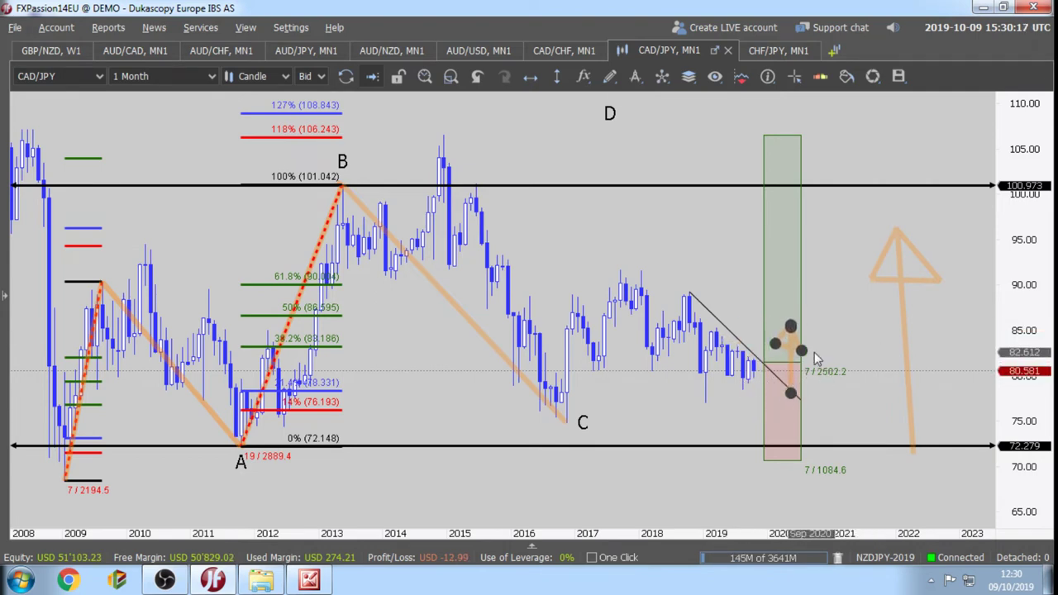
{"action": "left_click_drag", "start_coordinate": [827, 350], "coordinate": [844, 347]}
{"action": "left_click_drag", "start_coordinate": [773, 345], "coordinate": [790, 309]}
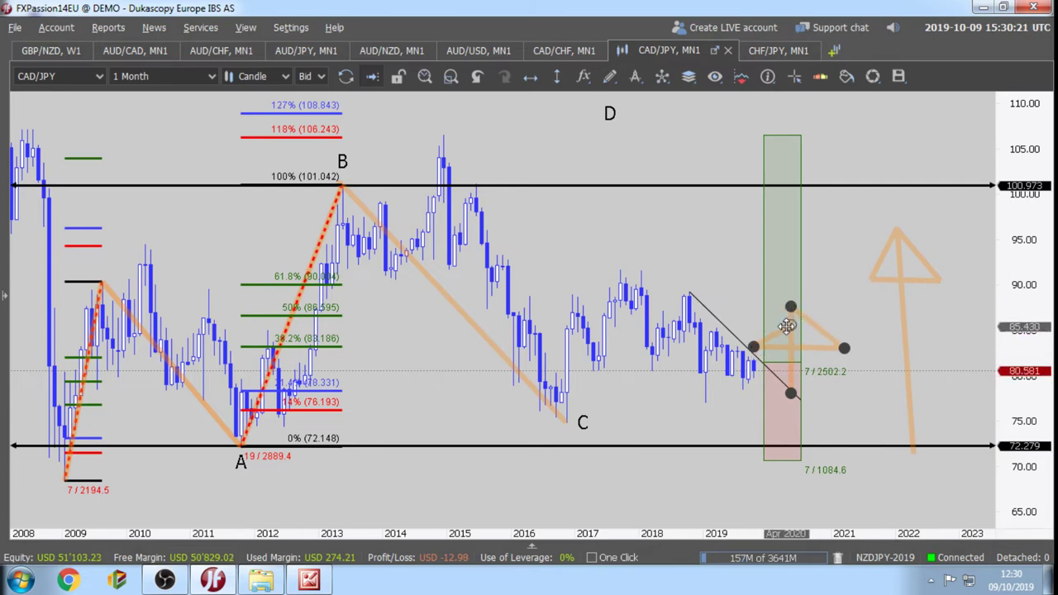
{"action": "left_click_drag", "start_coordinate": [790, 363], "coordinate": [874, 360]}
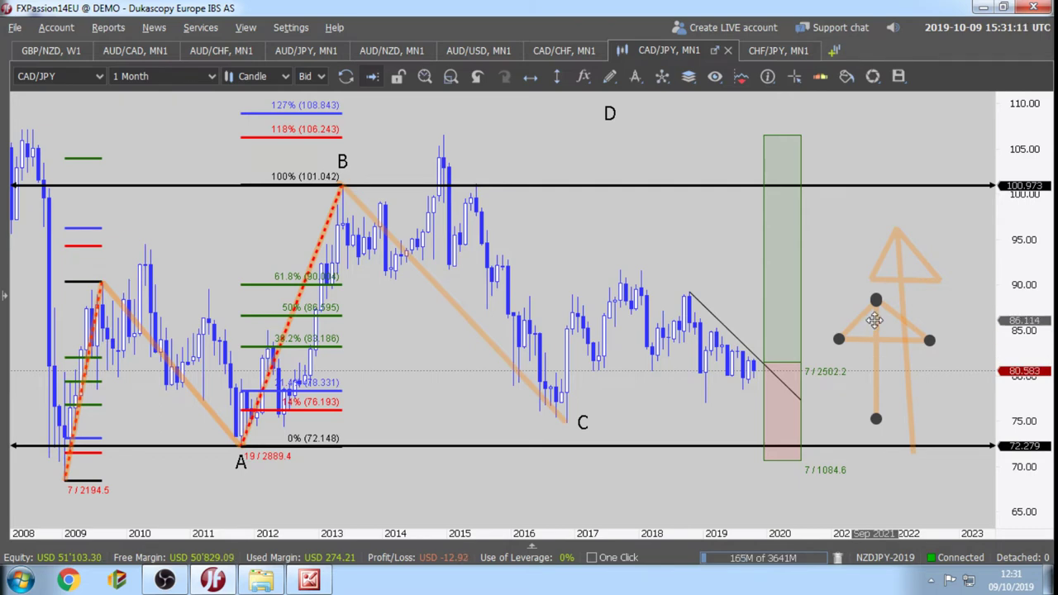
{"action": "mouse_move", "coordinate": [874, 355]}
{"action": "left_mouse_down"}
{"action": "mouse_move", "coordinate": [854, 316]}
{"action": "mouse_move", "coordinate": [852, 352]}
{"action": "mouse_move", "coordinate": [859, 329]}
{"action": "mouse_move", "coordinate": [876, 350]}
{"action": "mouse_move", "coordinate": [582, 439]}
{"action": "mouse_move", "coordinate": [567, 417]}
{"action": "mouse_move", "coordinate": [680, 419]}
{"action": "mouse_move", "coordinate": [529, 411]}
{"action": "mouse_move", "coordinate": [748, 405]}
{"action": "mouse_move", "coordinate": [752, 380]}
{"action": "left_mouse_up"}
Draw a zigzag poly line on the AUD/NZD chart from the early-2016 high through the major swings and point C to mid-2019.
{"action": "left_click", "coordinate": [375, 52]}
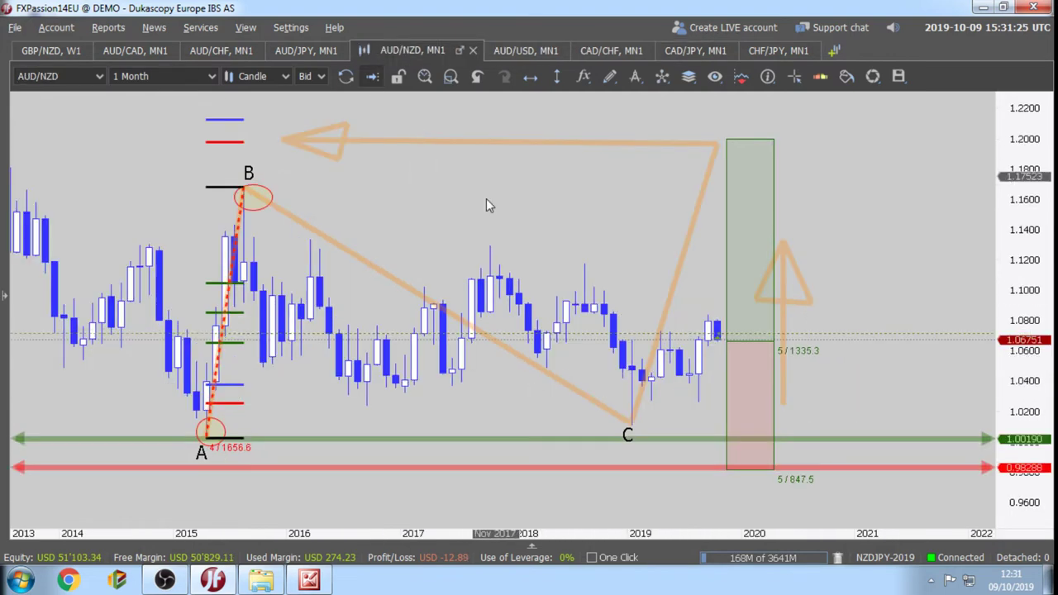
{"action": "left_click", "coordinate": [611, 77]}
{"action": "left_click", "coordinate": [651, 173]}
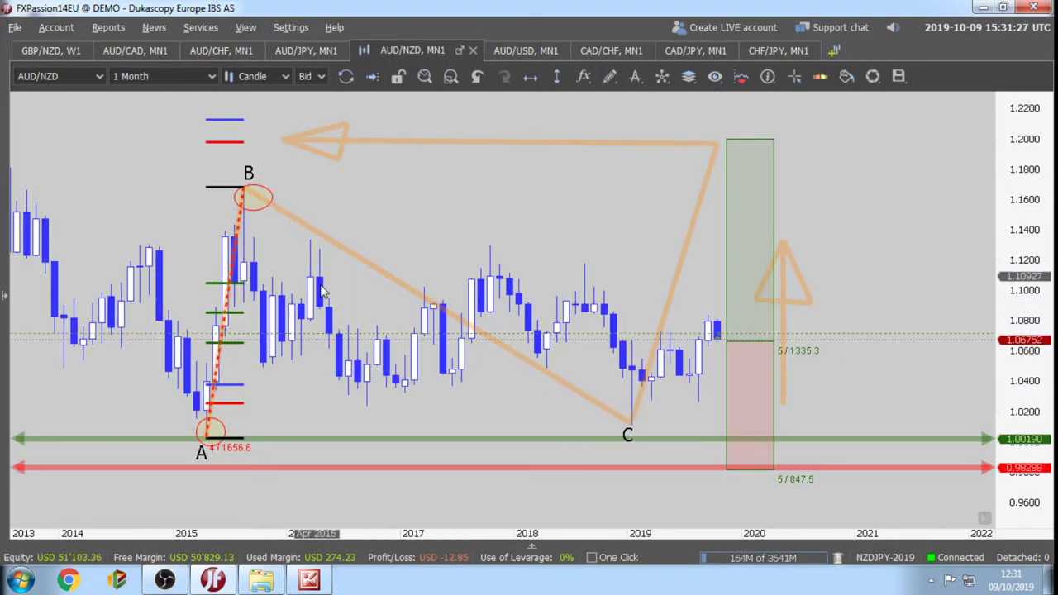
{"action": "left_click", "coordinate": [309, 246]}
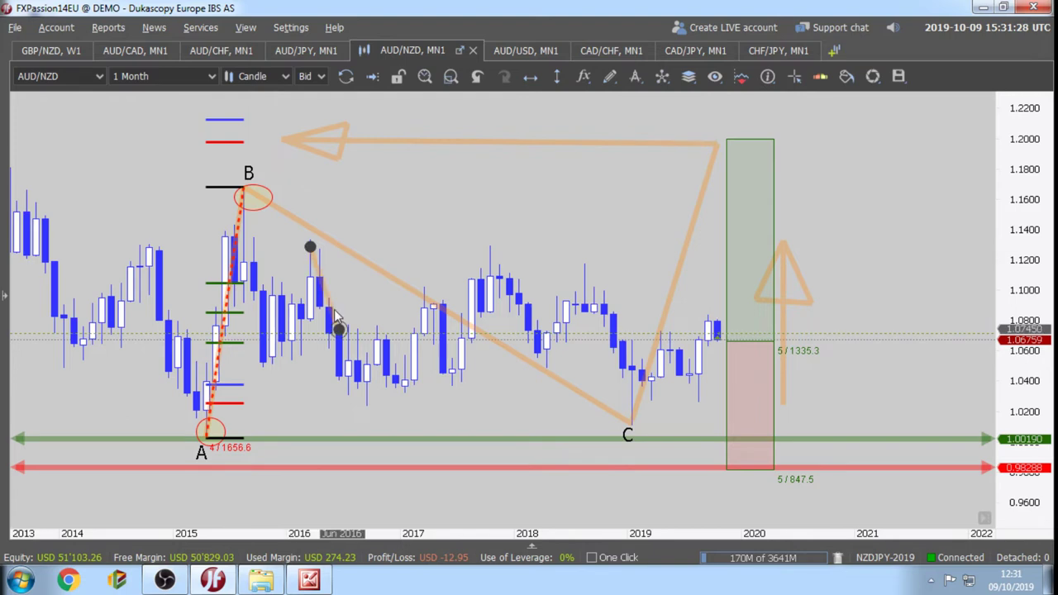
{"action": "left_click", "coordinate": [366, 412]}
{"action": "left_click", "coordinate": [499, 264]}
{"action": "left_click", "coordinate": [537, 371]}
{"action": "left_click", "coordinate": [584, 268]}
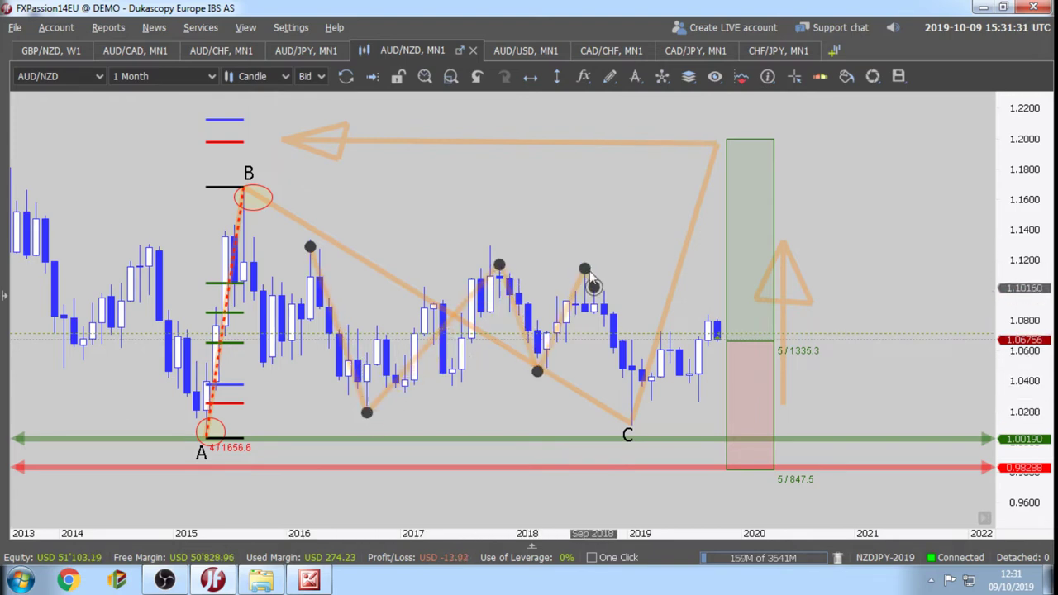
{"action": "double_click", "coordinate": [630, 424]}
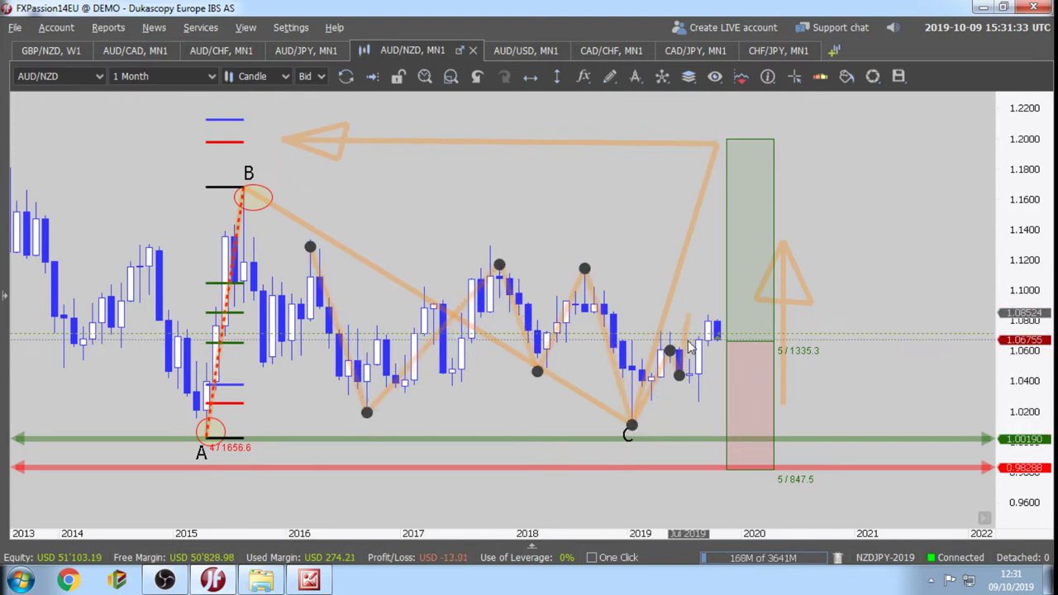
{"action": "left_click", "coordinate": [694, 305]}
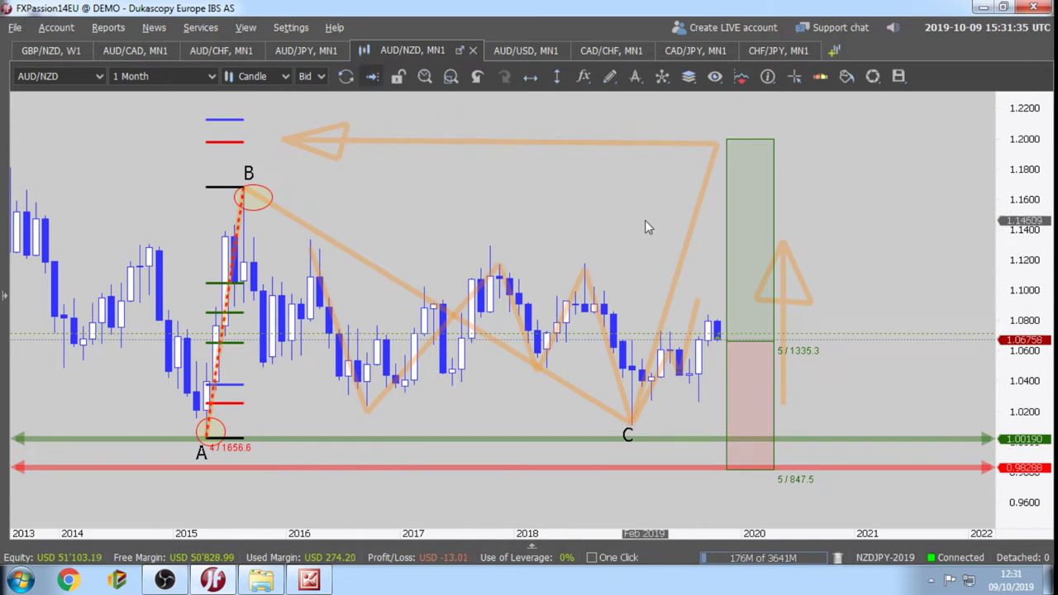
Recolour the zigzag poly line on the AUD/NZD chart to purple and set its foreground transparency to 80%.
{"action": "left_click", "coordinate": [329, 309]}
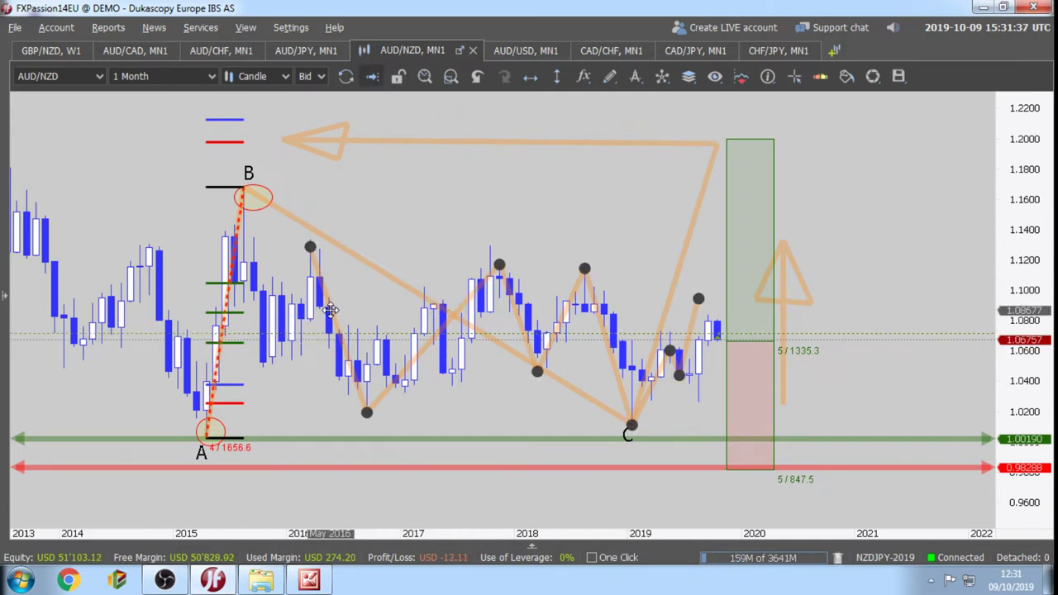
{"action": "right_click", "coordinate": [328, 309]}
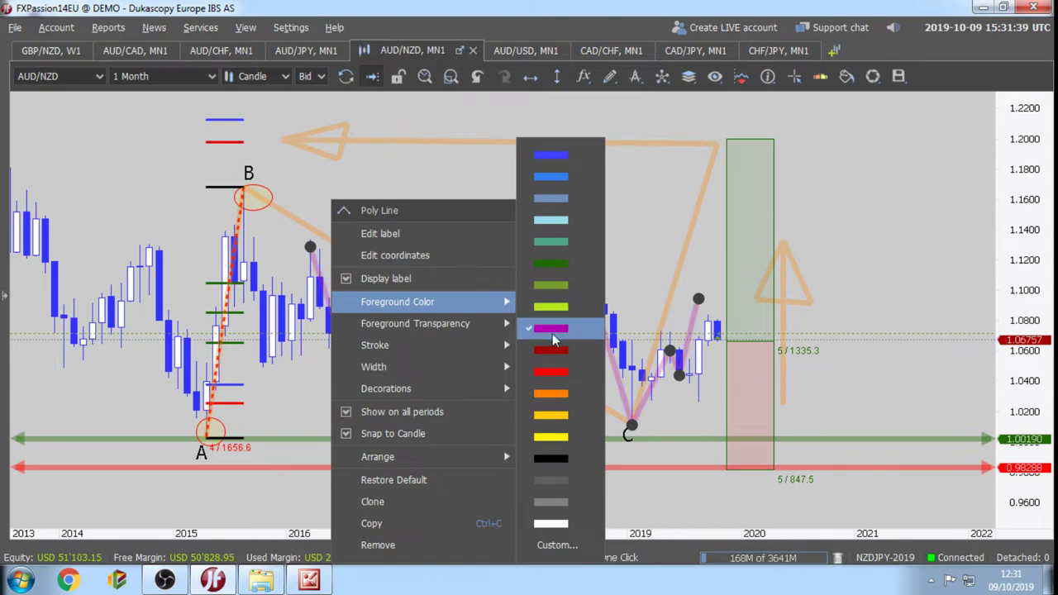
{"action": "mouse_move", "coordinate": [486, 325]}
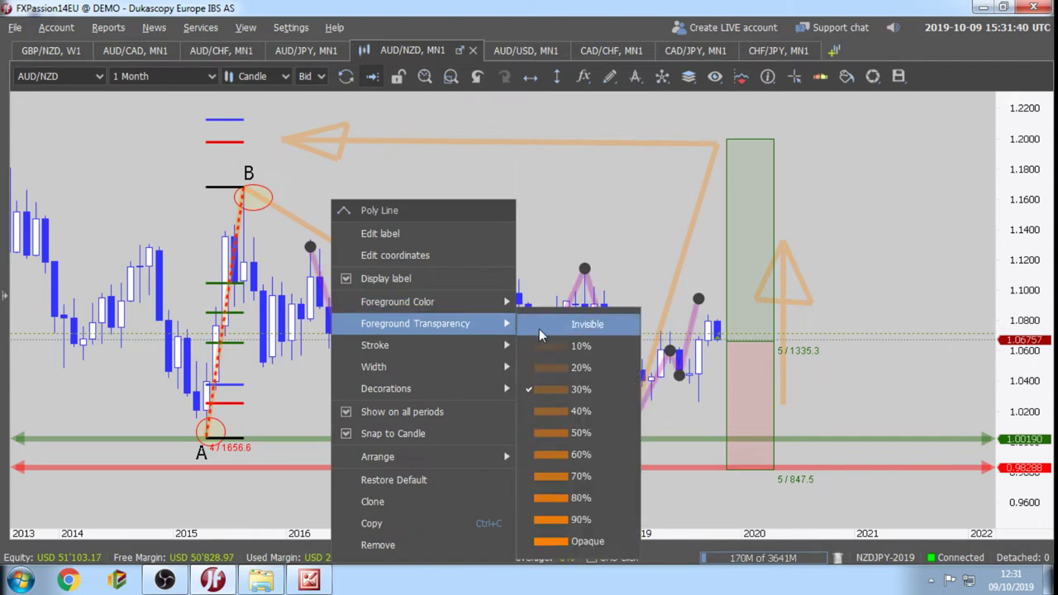
{"action": "left_click", "coordinate": [571, 496]}
{"action": "mouse_move", "coordinate": [504, 302]}
{"action": "left_click", "coordinate": [550, 198]}
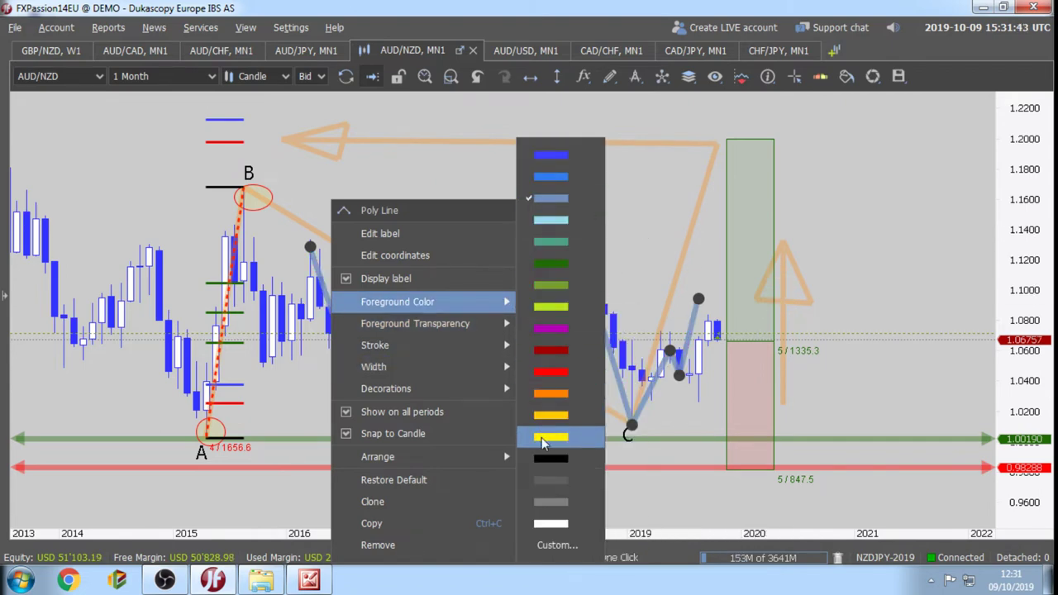
{"action": "left_click", "coordinate": [550, 328]}
{"action": "left_click", "coordinate": [639, 236]}
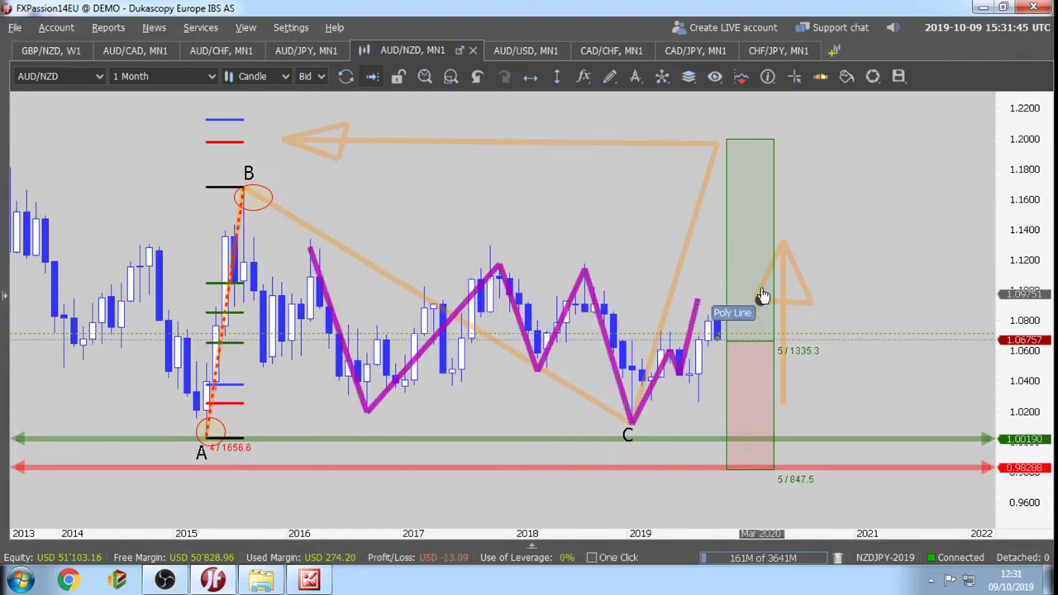
Move the upward arrow on the AUD/NZD chart clear of the green and red trade zone, onto the empty area beside it.
{"action": "left_click", "coordinate": [793, 319]}
{"action": "mouse_move", "coordinate": [792, 319]}
{"action": "left_mouse_down"}
{"action": "mouse_move", "coordinate": [831, 273]}
{"action": "mouse_move", "coordinate": [833, 331]}
{"action": "left_mouse_up"}
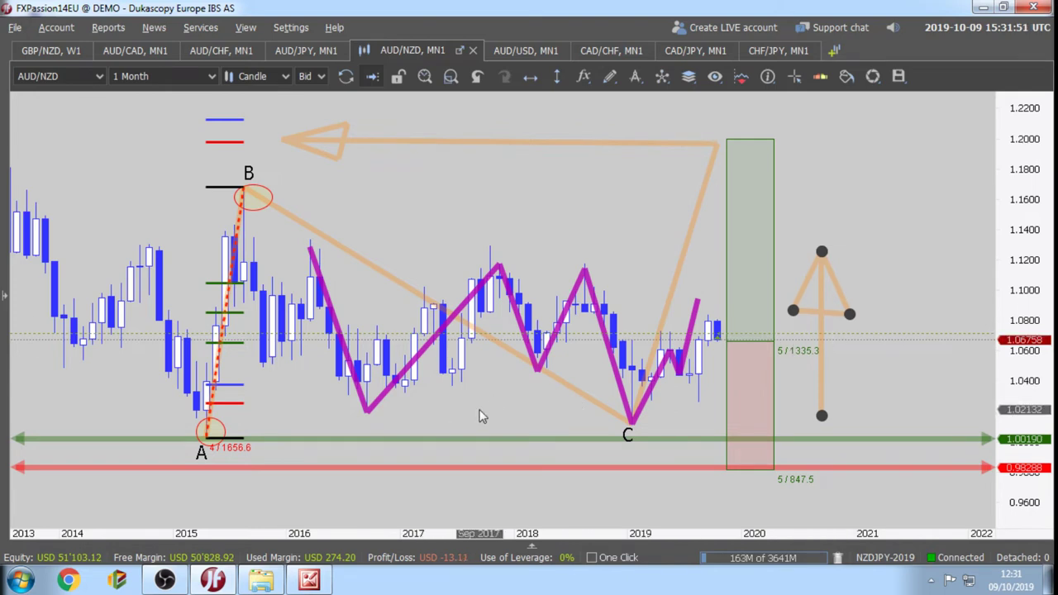
{"action": "left_click_drag", "start_coordinate": [482, 416], "coordinate": [521, 402]}
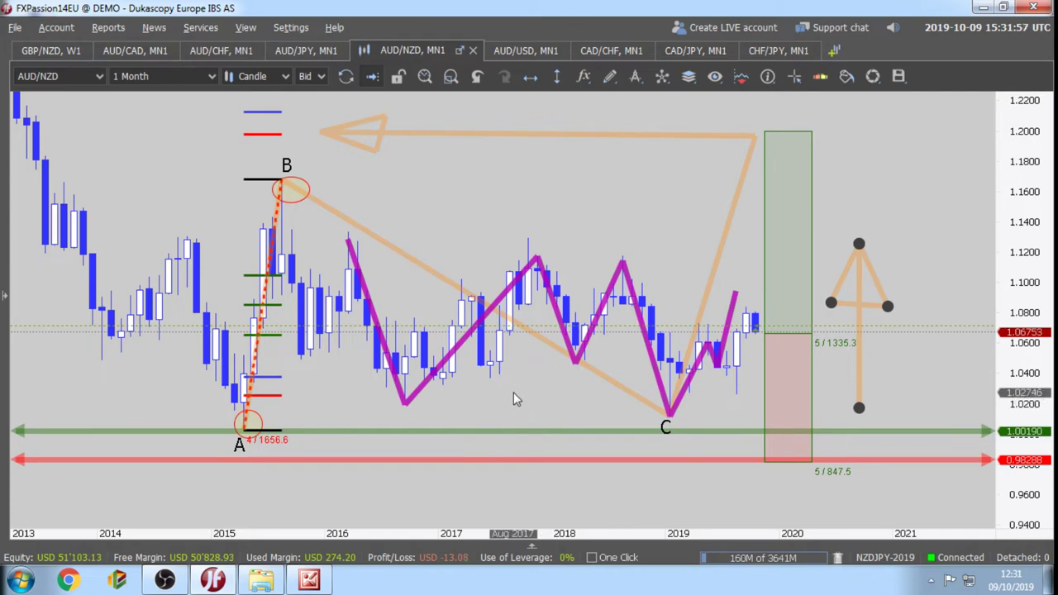
{"action": "left_click_drag", "start_coordinate": [543, 395], "coordinate": [527, 402]}
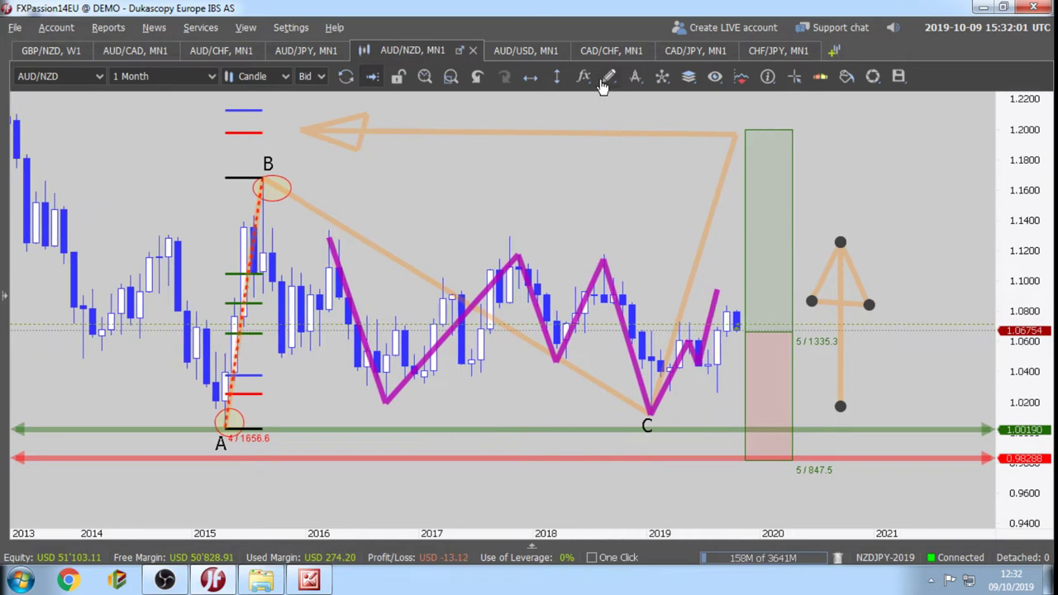
Draw a short line from point A through point C extending into 2021 and give it the second-thickest width.
{"action": "left_click", "coordinate": [609, 76]}
{"action": "left_click_drag", "start_coordinate": [221, 430], "coordinate": [971, 410]}
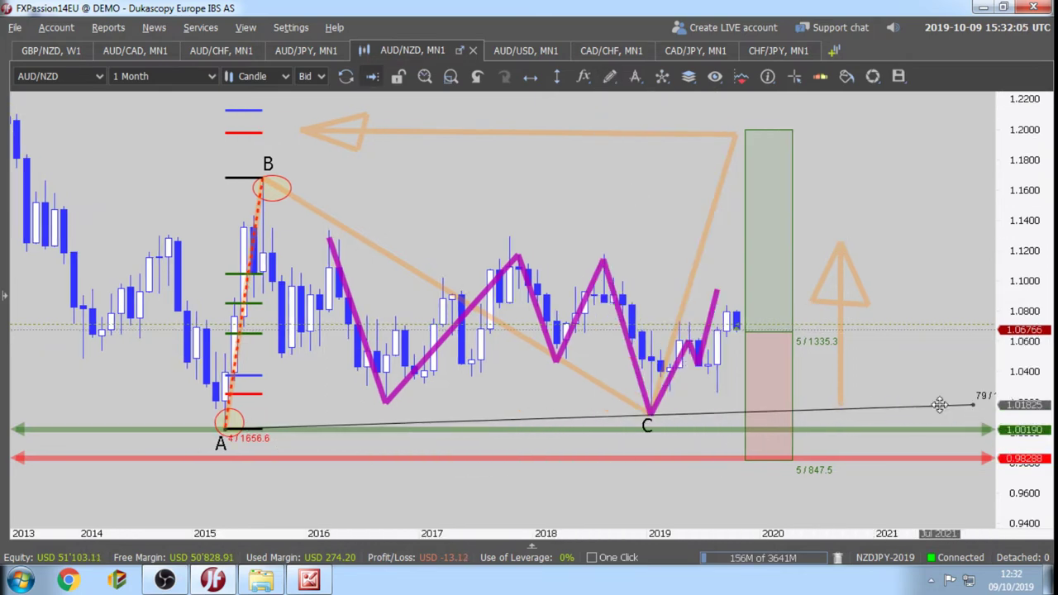
{"action": "right_click", "coordinate": [939, 405]}
{"action": "mouse_move", "coordinate": [934, 308]}
{"action": "mouse_move", "coordinate": [918, 331]}
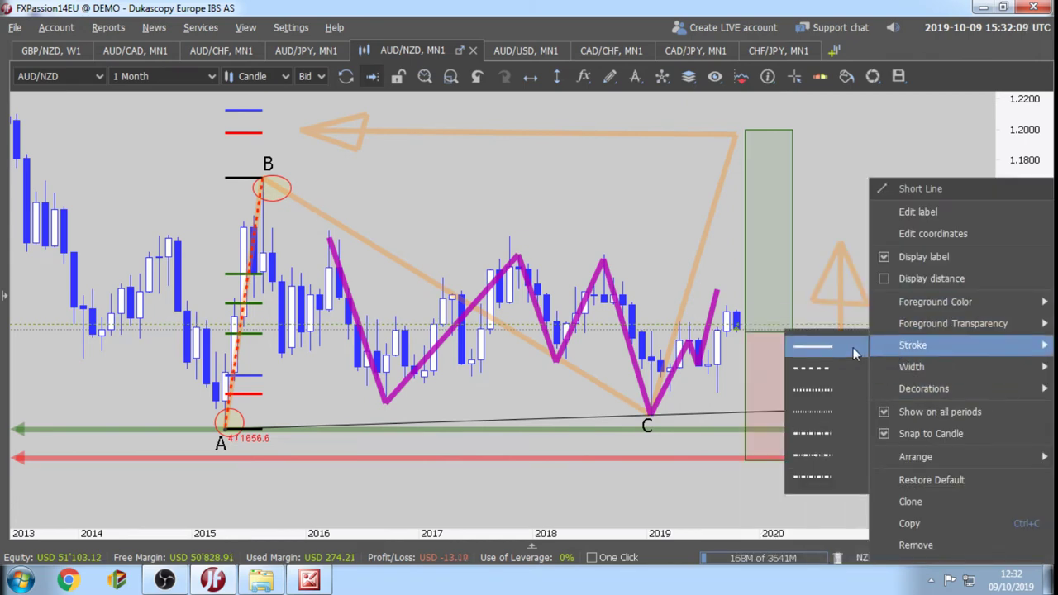
{"action": "mouse_move", "coordinate": [887, 366]}
{"action": "left_click", "coordinate": [813, 433]}
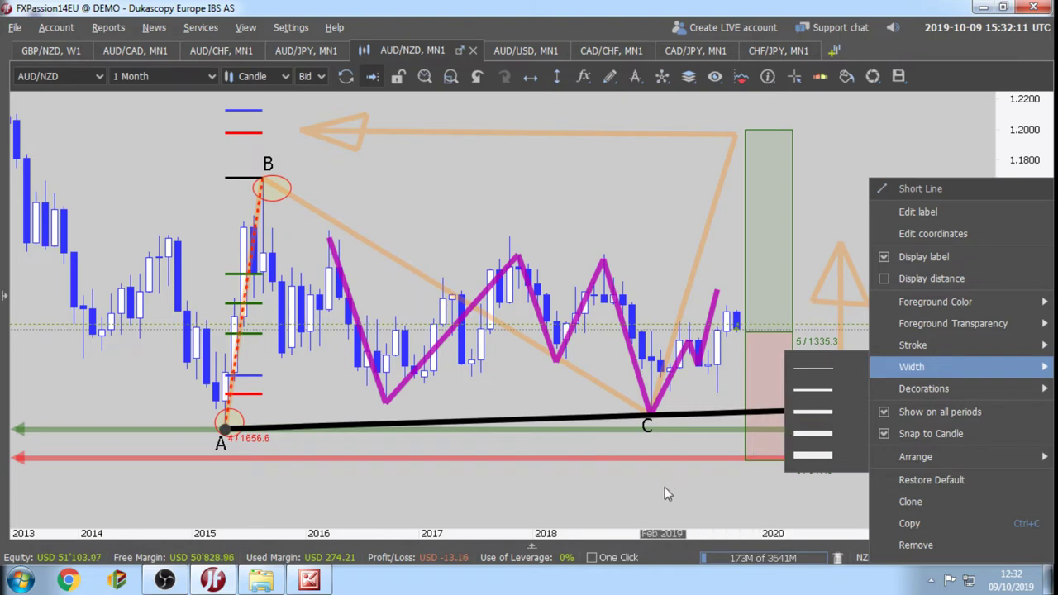
{"action": "left_click", "coordinate": [846, 356]}
{"action": "left_click_drag", "start_coordinate": [700, 496], "coordinate": [699, 457]}
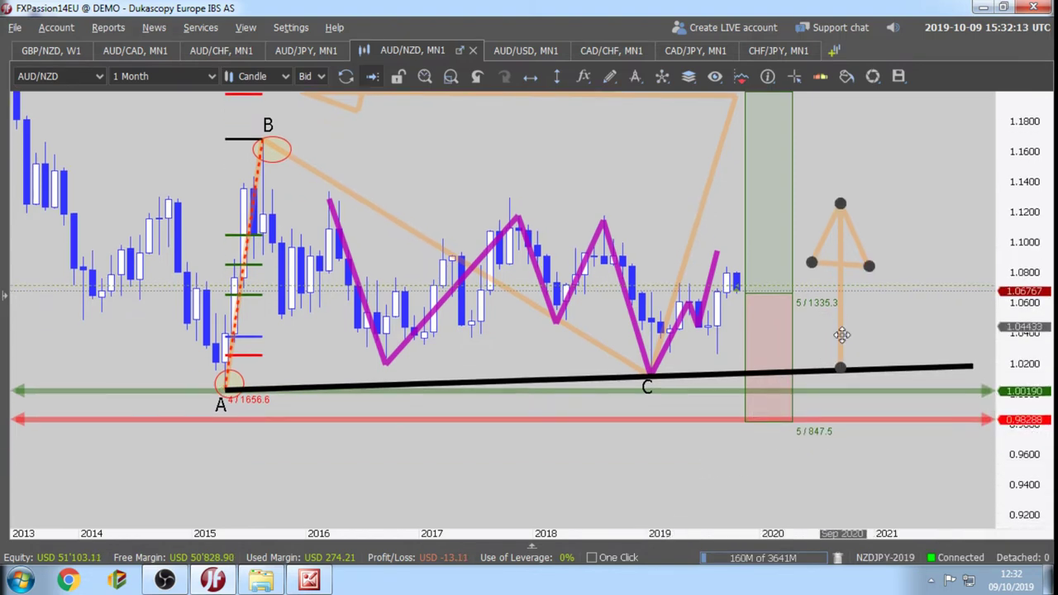
Move the upward arrow farther from the trade zone and raise it so its tip reaches about 1.2000.
{"action": "mouse_move", "coordinate": [839, 305]}
{"action": "left_mouse_down"}
{"action": "mouse_move", "coordinate": [775, 377]}
{"action": "mouse_move", "coordinate": [248, 488]}
{"action": "mouse_move", "coordinate": [851, 356]}
{"action": "mouse_move", "coordinate": [861, 261]}
{"action": "mouse_move", "coordinate": [670, 420]}
{"action": "mouse_move", "coordinate": [233, 475]}
{"action": "mouse_move", "coordinate": [305, 512]}
{"action": "mouse_move", "coordinate": [537, 505]}
{"action": "mouse_move", "coordinate": [541, 496]}
{"action": "mouse_move", "coordinate": [184, 461]}
{"action": "mouse_move", "coordinate": [273, 487]}
{"action": "mouse_move", "coordinate": [420, 478]}
{"action": "mouse_move", "coordinate": [227, 496]}
{"action": "mouse_move", "coordinate": [277, 277]}
{"action": "mouse_move", "coordinate": [240, 466]}
{"action": "mouse_move", "coordinate": [294, 281]}
{"action": "mouse_move", "coordinate": [234, 506]}
{"action": "mouse_move", "coordinate": [696, 517]}
{"action": "mouse_move", "coordinate": [901, 487]}
{"action": "mouse_move", "coordinate": [395, 525]}
{"action": "mouse_move", "coordinate": [562, 526]}
{"action": "mouse_move", "coordinate": [528, 532]}
{"action": "mouse_move", "coordinate": [661, 438]}
{"action": "mouse_move", "coordinate": [876, 314]}
{"action": "mouse_move", "coordinate": [885, 229]}
{"action": "mouse_move", "coordinate": [465, 426]}
{"action": "mouse_move", "coordinate": [299, 476]}
{"action": "mouse_move", "coordinate": [571, 503]}
{"action": "mouse_move", "coordinate": [811, 465]}
{"action": "mouse_move", "coordinate": [892, 256]}
{"action": "mouse_move", "coordinate": [833, 310]}
{"action": "left_mouse_up"}
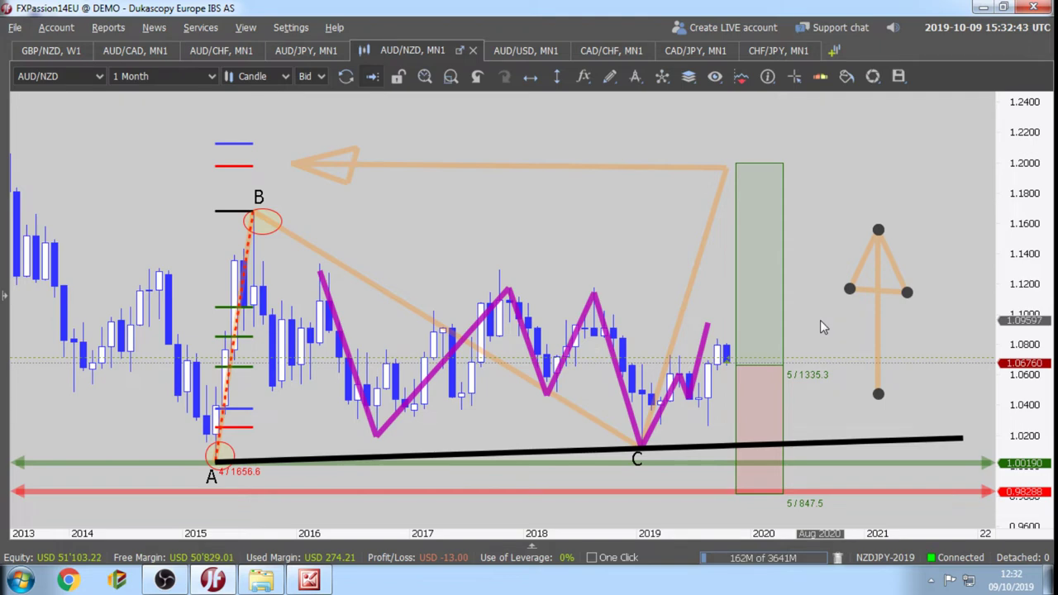
{"action": "left_click_drag", "start_coordinate": [878, 337], "coordinate": [870, 273]}
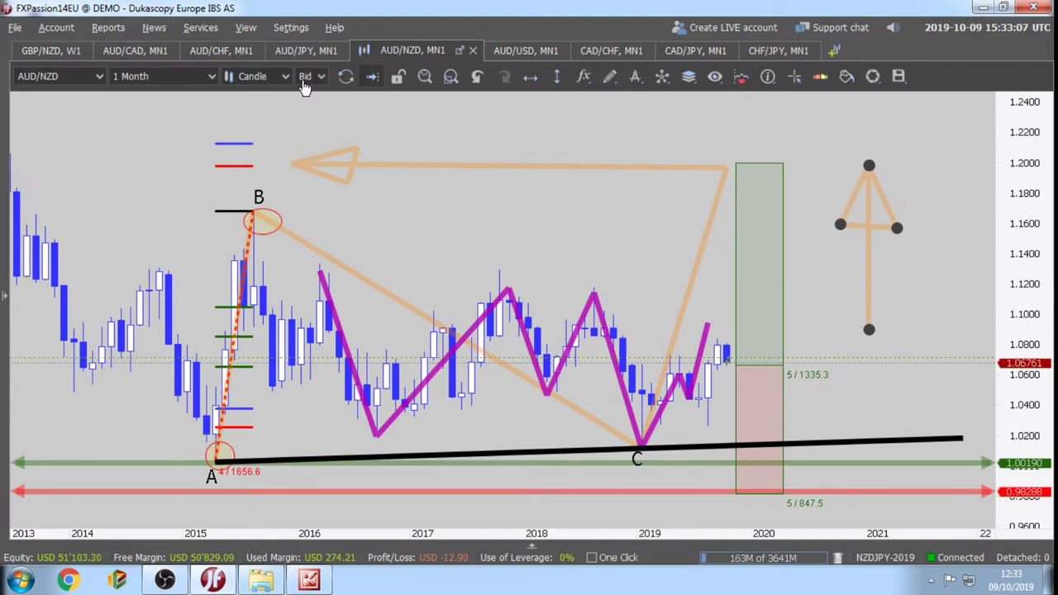
Look through the AUD/CHF, AUD/NZD, AUD/USD, CAD/CHF and CAD/JPY monthly charts.
{"action": "left_click", "coordinate": [219, 52]}
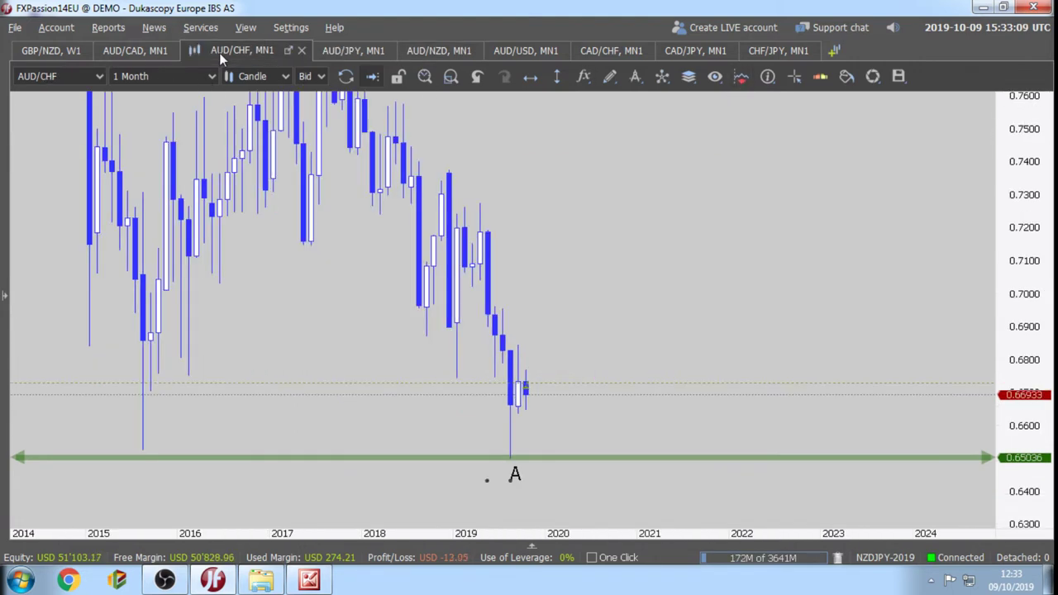
{"action": "left_click", "coordinate": [431, 52]}
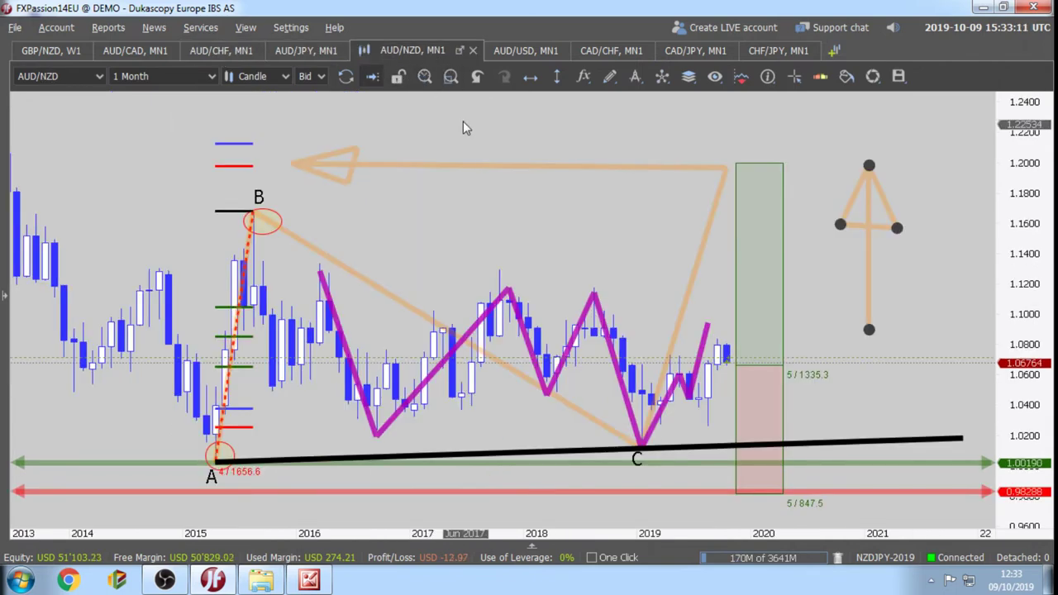
{"action": "left_click", "coordinate": [524, 51]}
{"action": "left_click", "coordinate": [587, 52]}
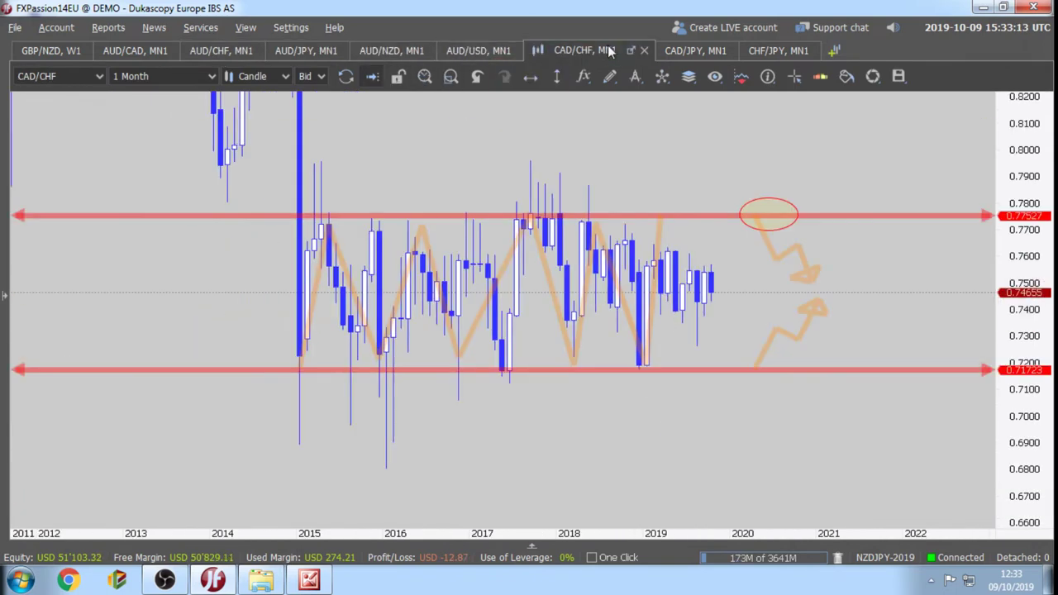
{"action": "left_click", "coordinate": [679, 52]}
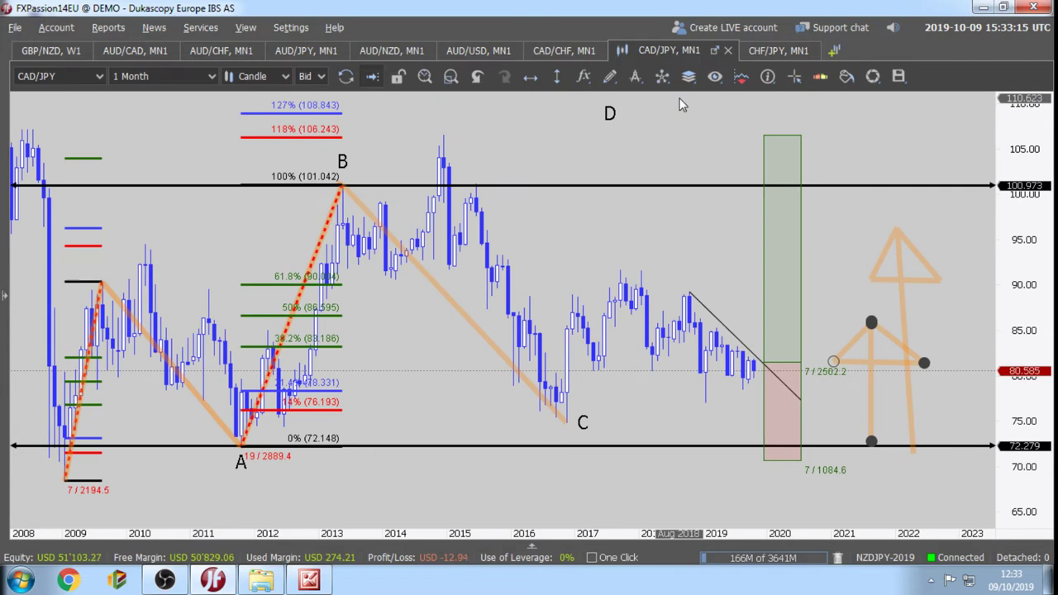
On the CHF/JPY chart, add horizontal lines at 148.045 near the 2015 high and at 74.811 along the 2008–2009 lows.
{"action": "left_click", "coordinate": [783, 50]}
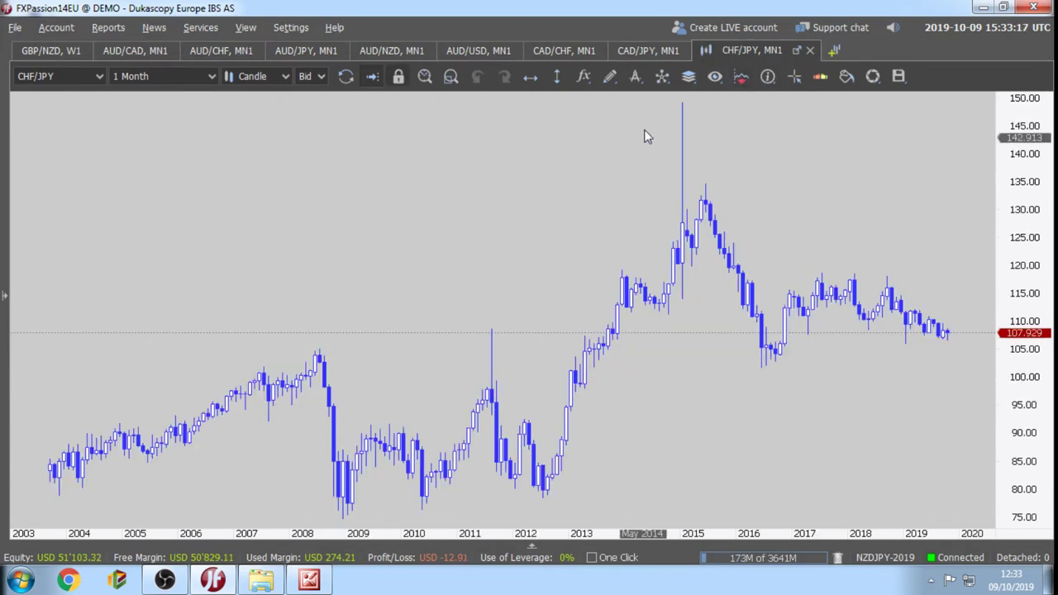
{"action": "scroll", "coordinate": [588, 223], "scroll_direction": "down", "scroll_amount": 2}
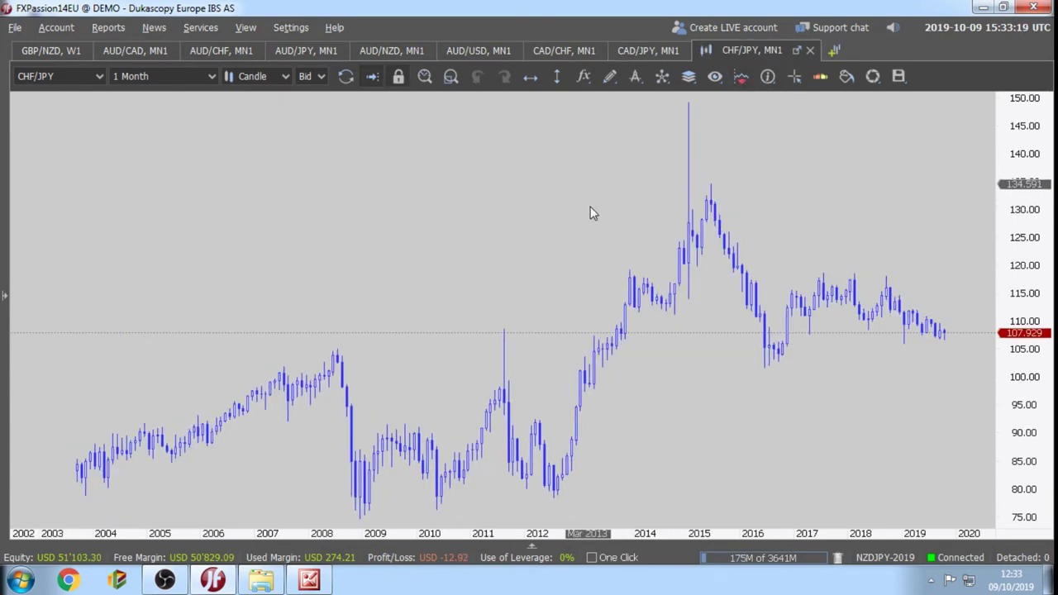
{"action": "left_click", "coordinate": [530, 76]}
{"action": "left_click", "coordinate": [546, 108]}
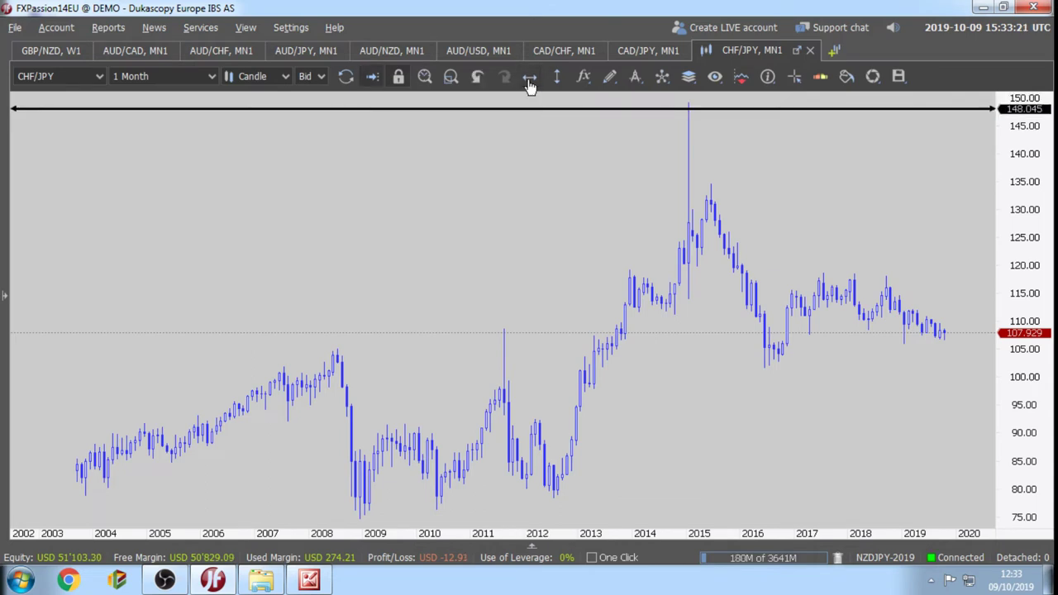
{"action": "left_click", "coordinate": [529, 76]}
{"action": "left_click", "coordinate": [552, 444]}
{"action": "left_click_drag", "start_coordinate": [552, 445], "coordinate": [552, 518]}
Draw a large downward arrow as a poly line in the empty space after the latest CHF/JPY candles.
{"action": "left_click_drag", "start_coordinate": [743, 393], "coordinate": [482, 376]}
{"action": "left_click", "coordinate": [609, 76]}
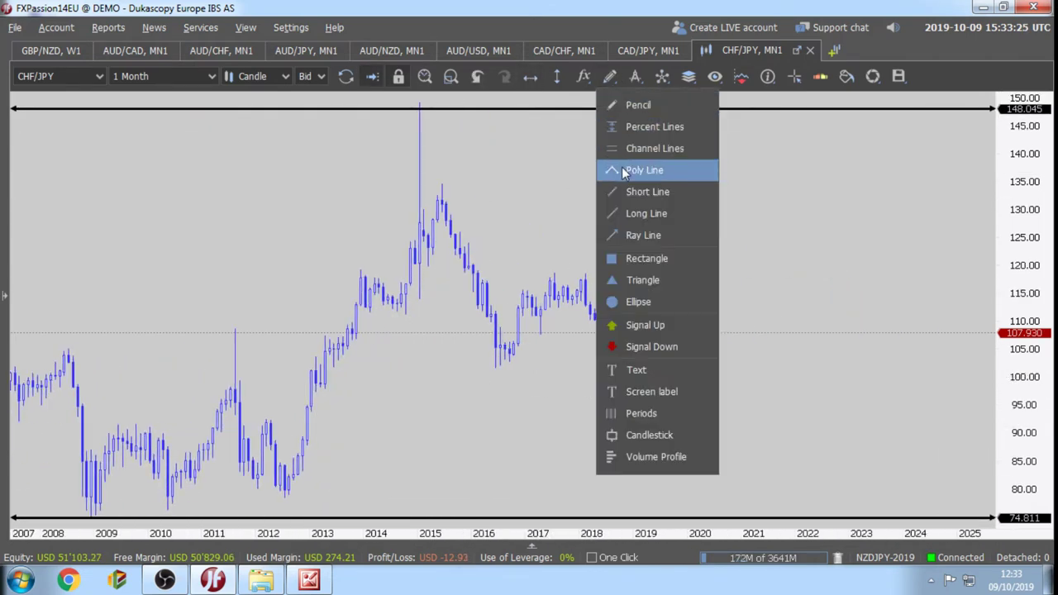
{"action": "left_click", "coordinate": [661, 170]}
{"action": "left_click", "coordinate": [729, 148]}
{"action": "left_click", "coordinate": [746, 342]}
{"action": "left_click", "coordinate": [711, 264]}
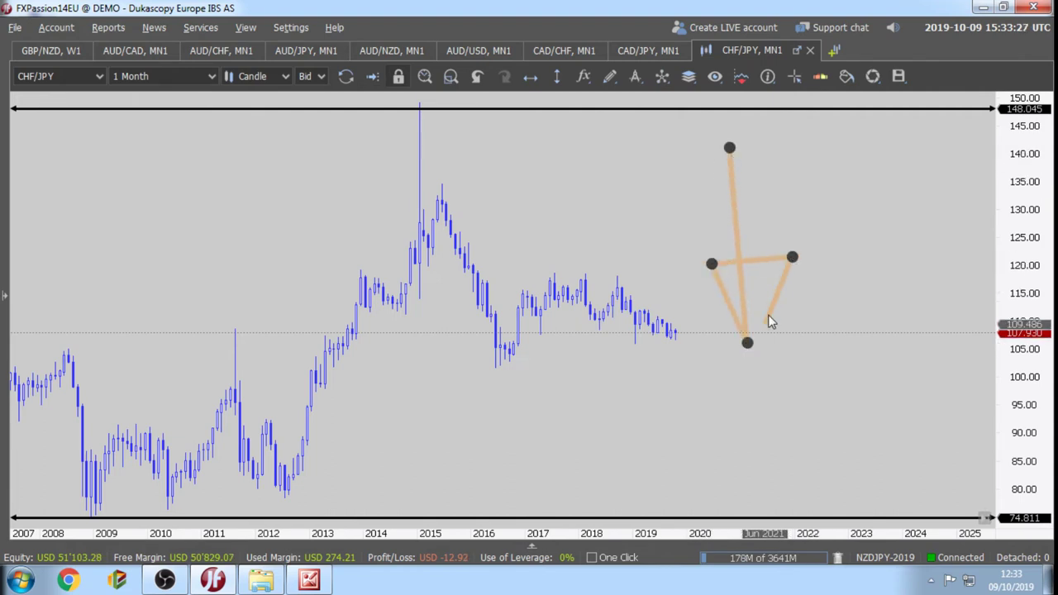
{"action": "left_click", "coordinate": [792, 257]}
{"action": "double_click", "coordinate": [747, 344]}
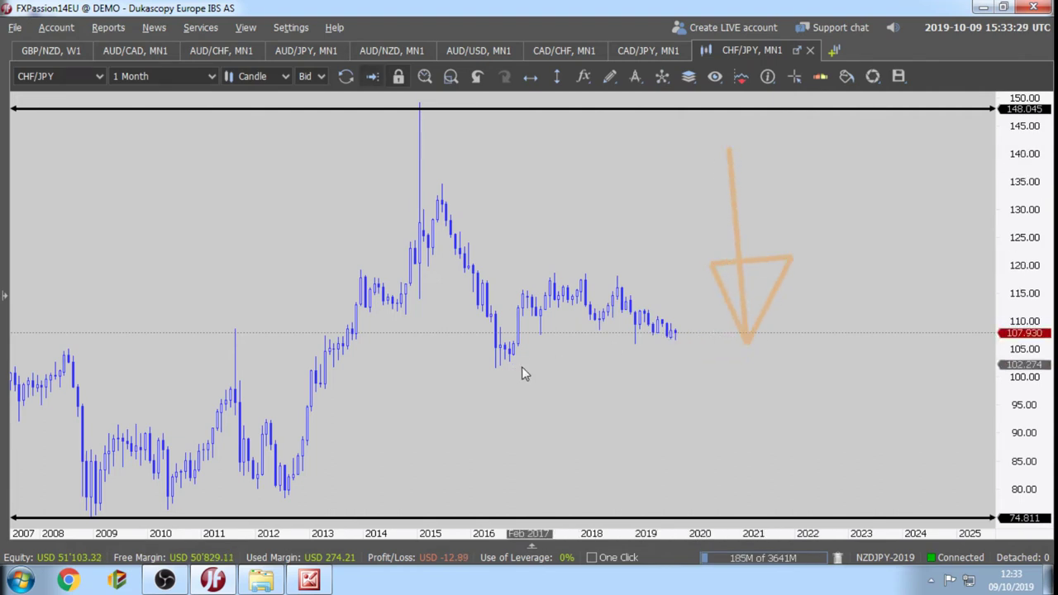
Set the downward arrow's foreground colour to black and its foreground transparency to opaque.
{"action": "left_click", "coordinate": [735, 198]}
{"action": "right_click", "coordinate": [735, 198]}
{"action": "mouse_move", "coordinate": [789, 302]}
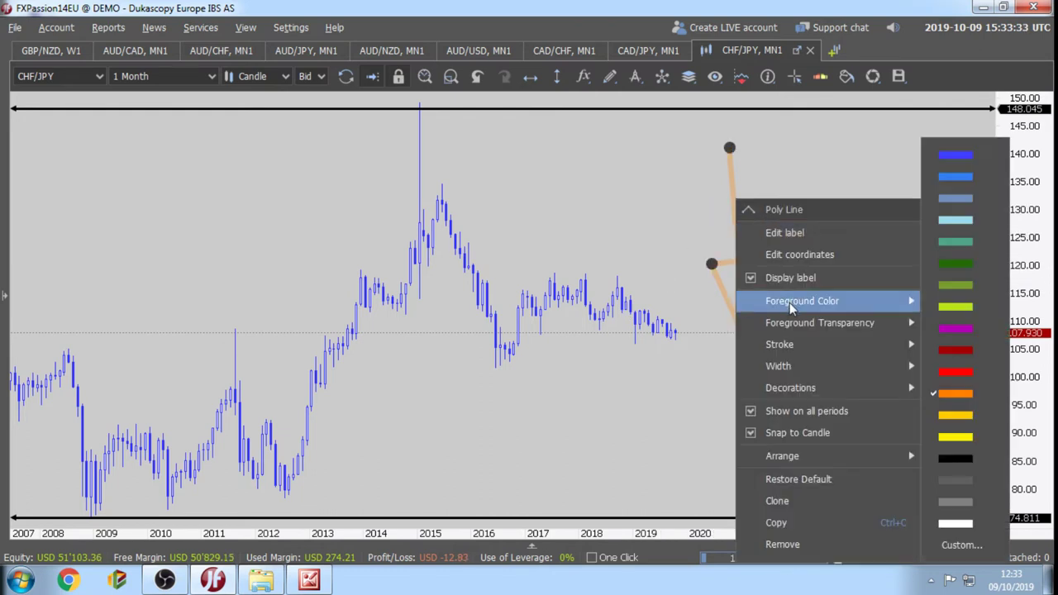
{"action": "left_click", "coordinate": [955, 457]}
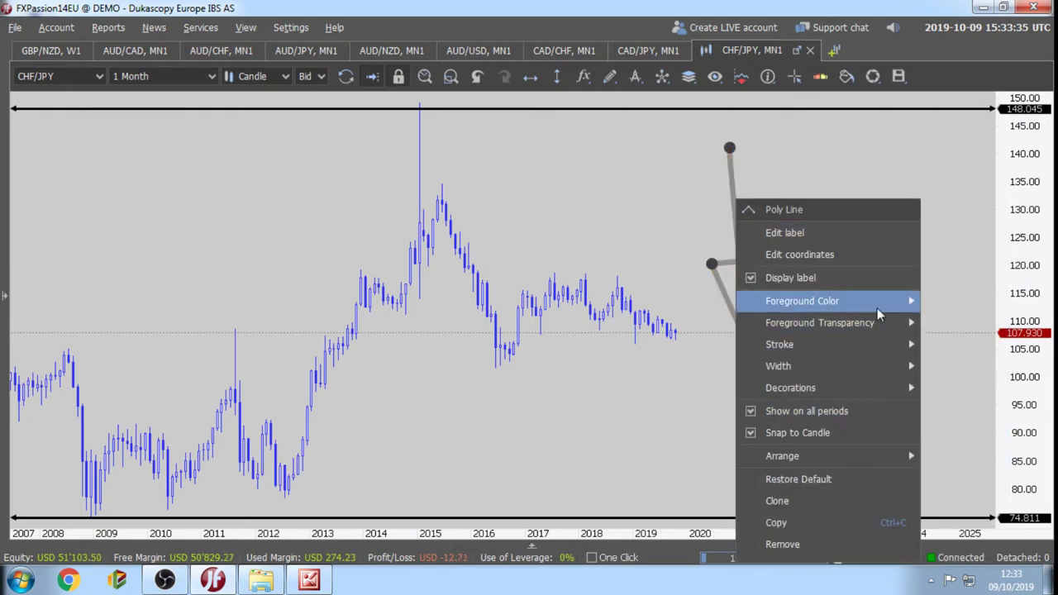
{"action": "mouse_move", "coordinate": [876, 307]}
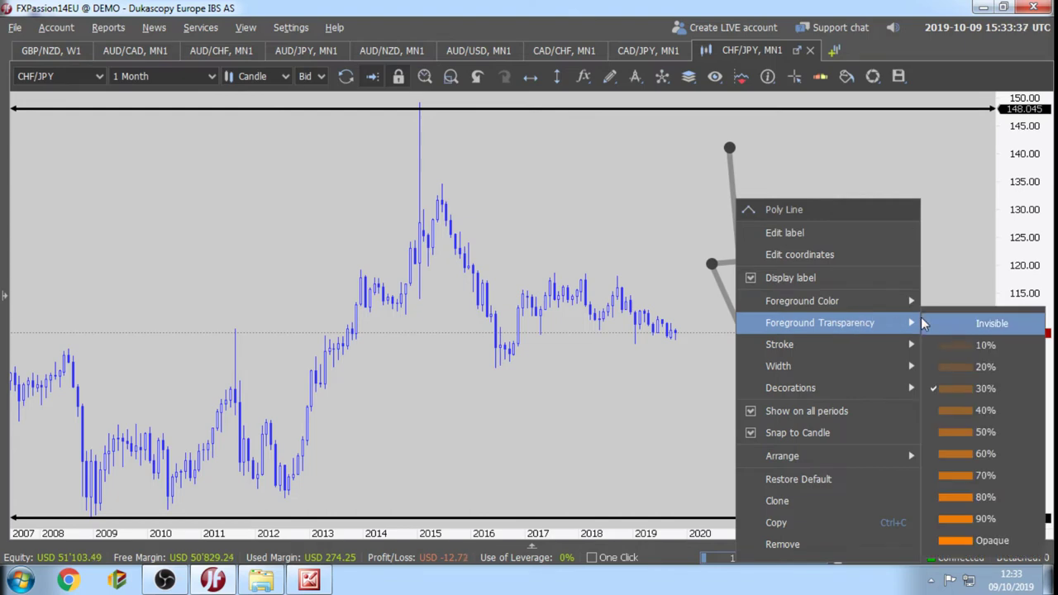
{"action": "left_click", "coordinate": [990, 539]}
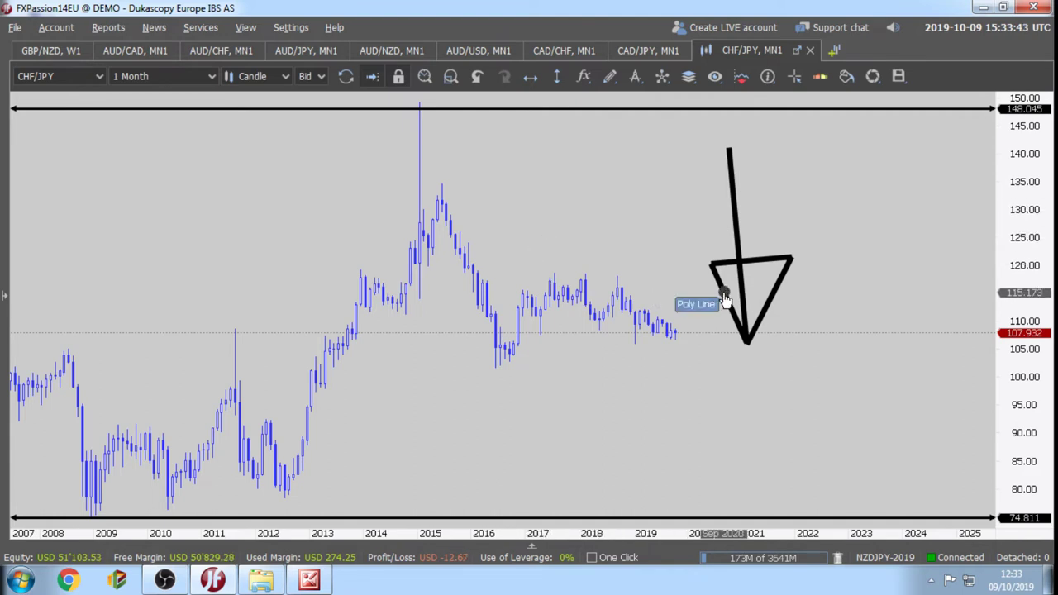
Widen the downward arrow's head on both sides and shift the whole arrow slightly lower.
{"action": "left_click_drag", "start_coordinate": [710, 264], "coordinate": [679, 262]}
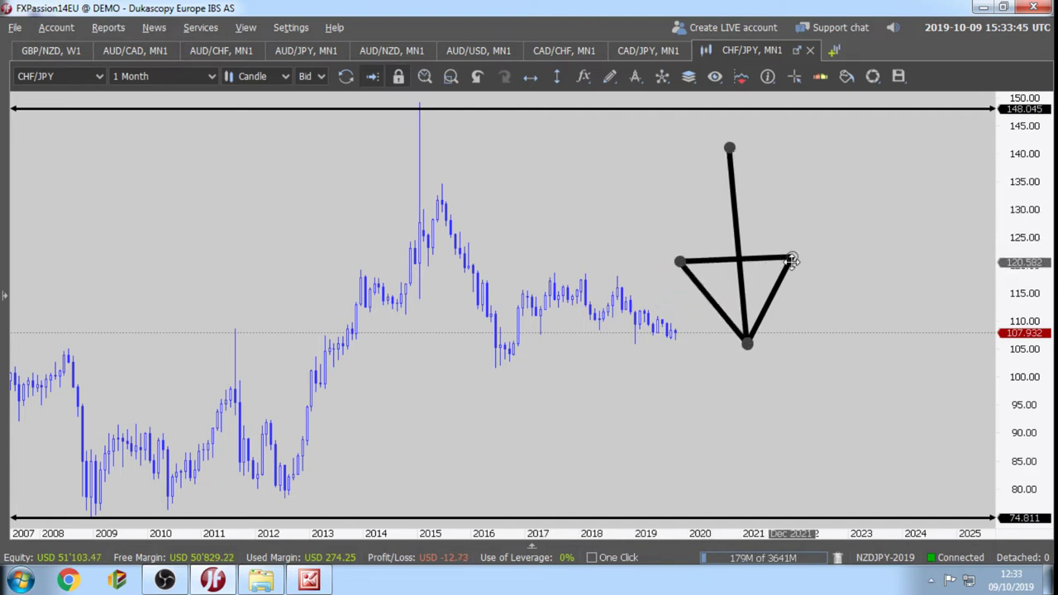
{"action": "left_click_drag", "start_coordinate": [792, 257], "coordinate": [805, 257]}
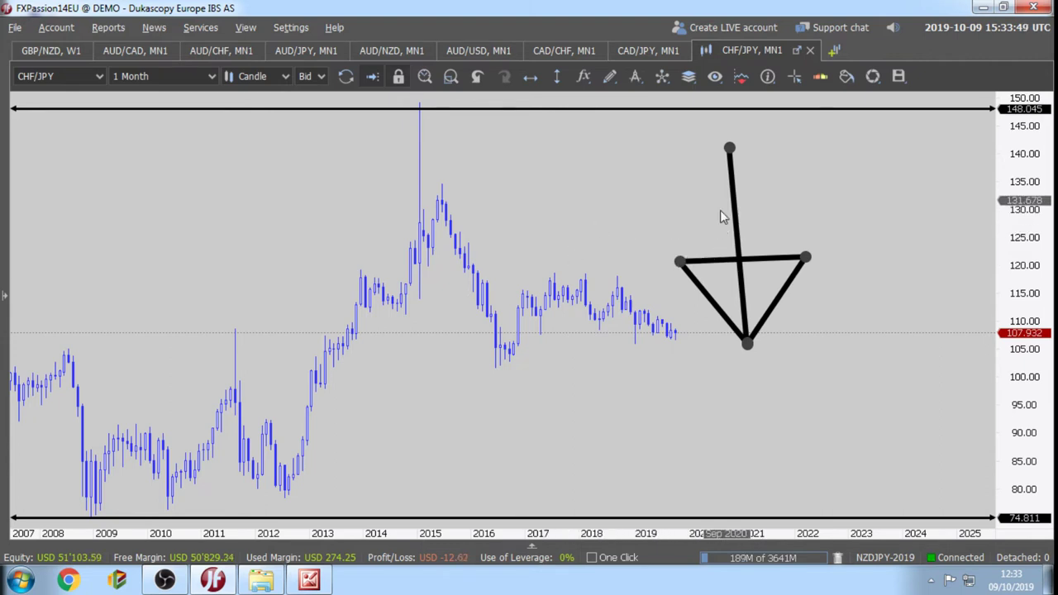
{"action": "left_click_drag", "start_coordinate": [739, 220], "coordinate": [739, 239]}
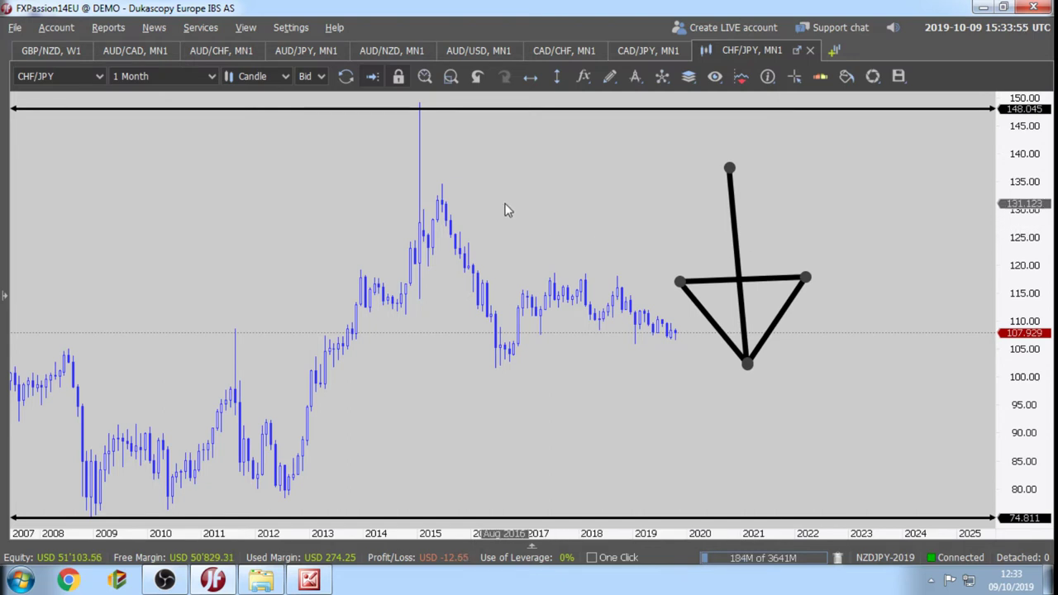
Open a new, unmarked monthly chart.
{"action": "left_click", "coordinate": [835, 51]}
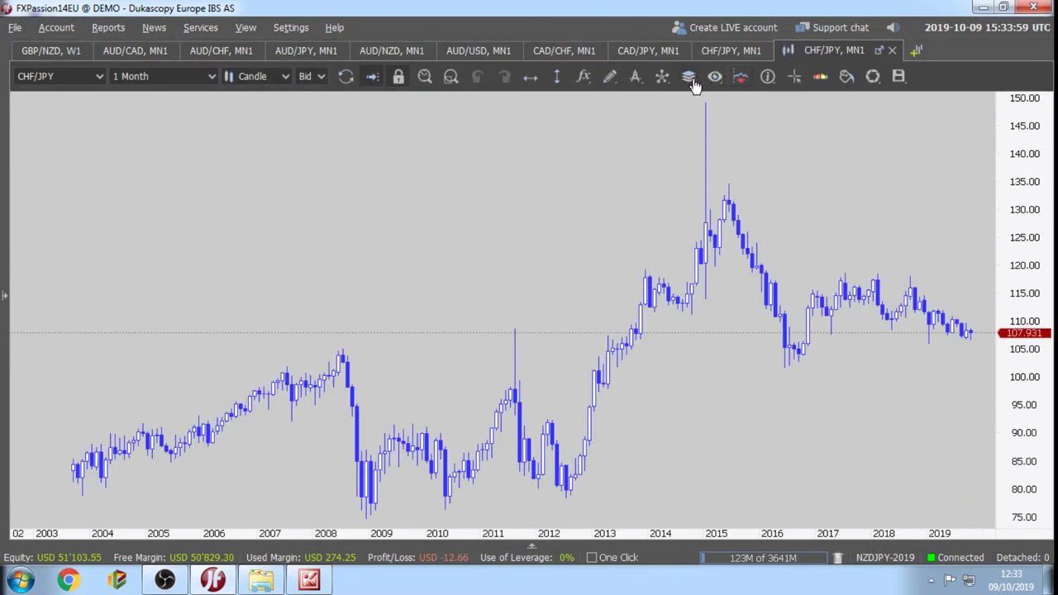
{"action": "left_click", "coordinate": [690, 79]}
{"action": "mouse_move", "coordinate": [714, 169]}
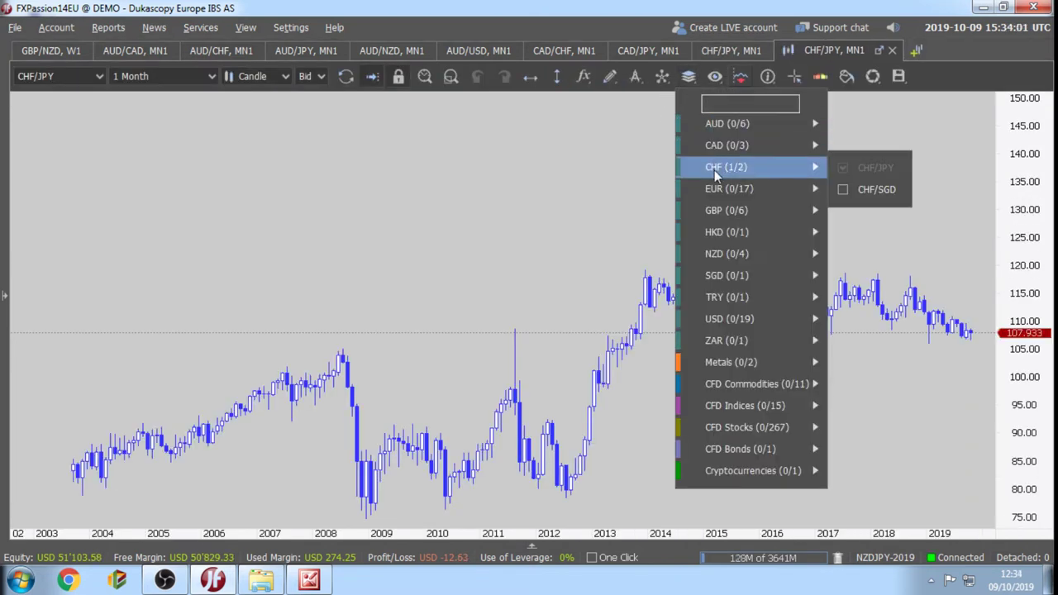
{"action": "left_click", "coordinate": [342, 154]}
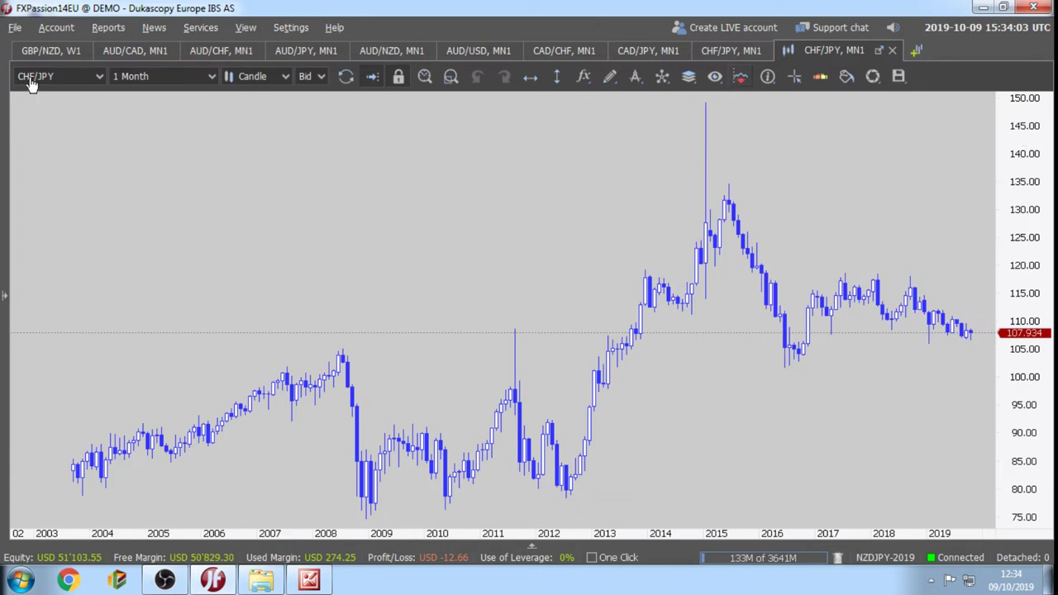
Change the new monthly chart's instrument to EUR/AUD.
{"action": "left_click", "coordinate": [44, 75]}
{"action": "type", "text": "EURAUD"}
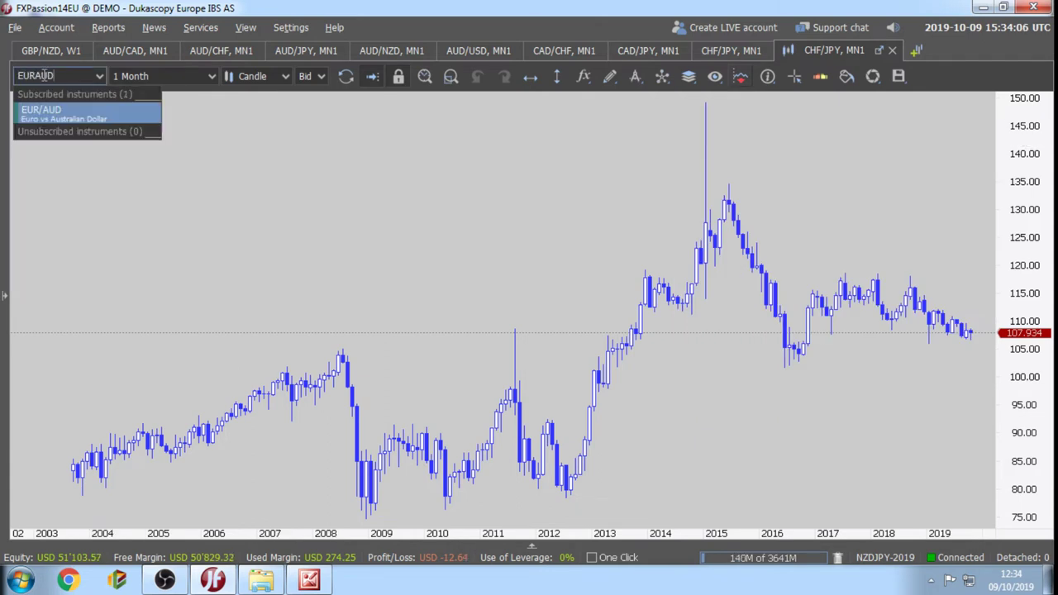
{"action": "key", "text": "Return"}
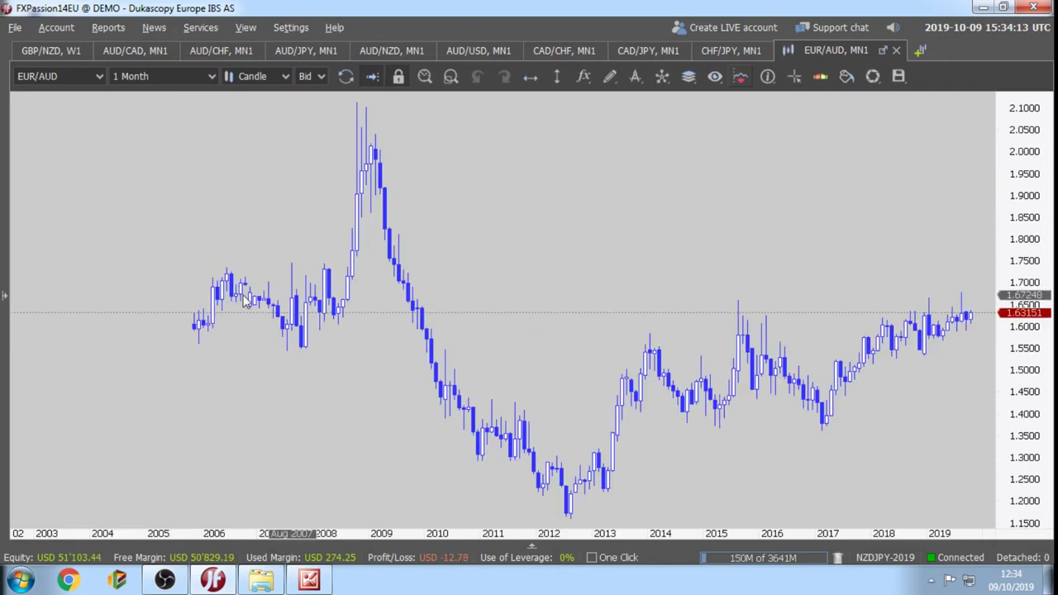
Place one horizontal price marker near the 2008 highs at about 2.084 and another near the 2012 low at about 1.174.
{"action": "left_click", "coordinate": [530, 76]}
{"action": "left_click", "coordinate": [486, 115]}
{"action": "left_click", "coordinate": [530, 76]}
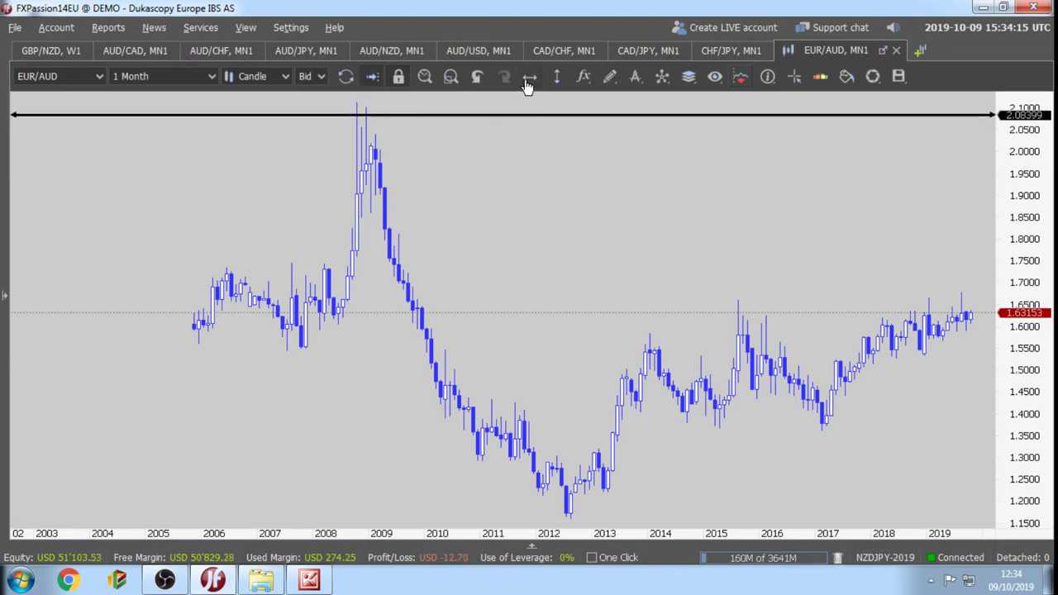
{"action": "left_click", "coordinate": [460, 456]}
{"action": "left_click_drag", "start_coordinate": [460, 457], "coordinate": [441, 512]}
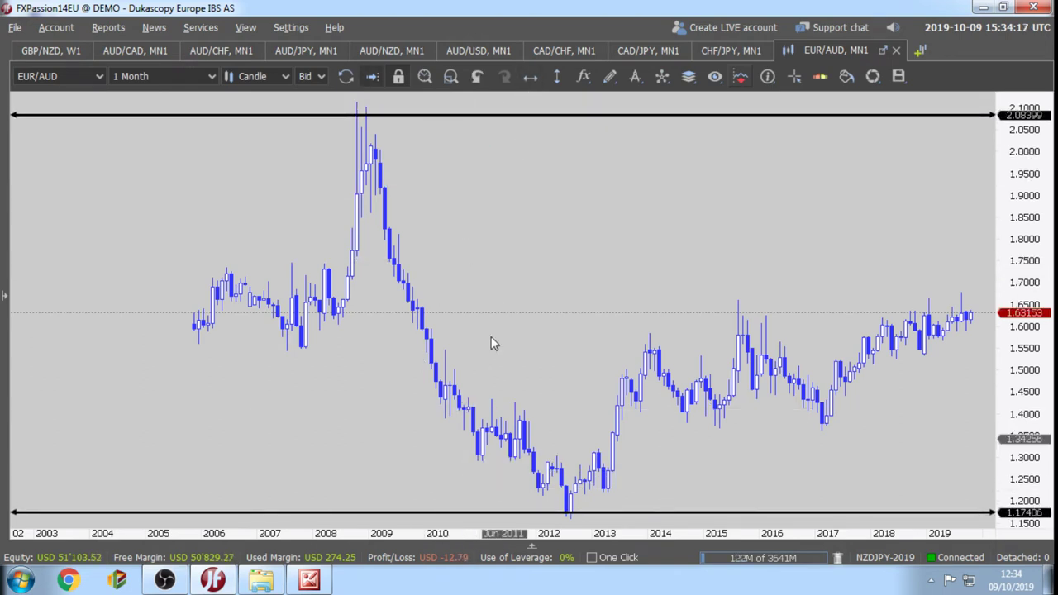
Format the price marker at the 2012 low with red foreground colour, 40% foreground transparency and the second-thickest line width.
{"action": "right_click", "coordinate": [471, 519]}
{"action": "mouse_move", "coordinate": [597, 325]}
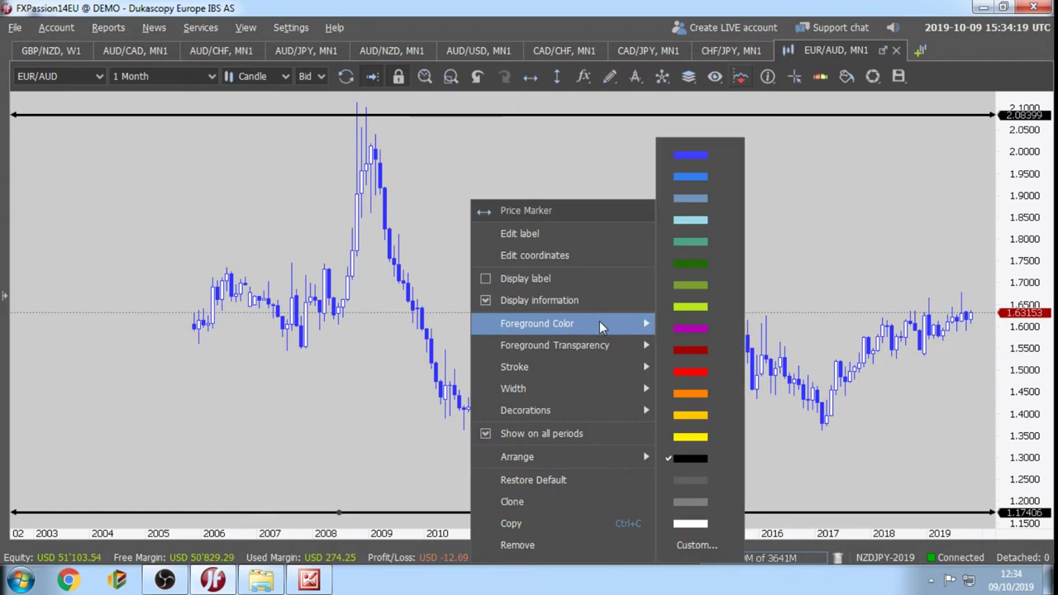
{"action": "left_click", "coordinate": [685, 374]}
{"action": "mouse_move", "coordinate": [640, 347]}
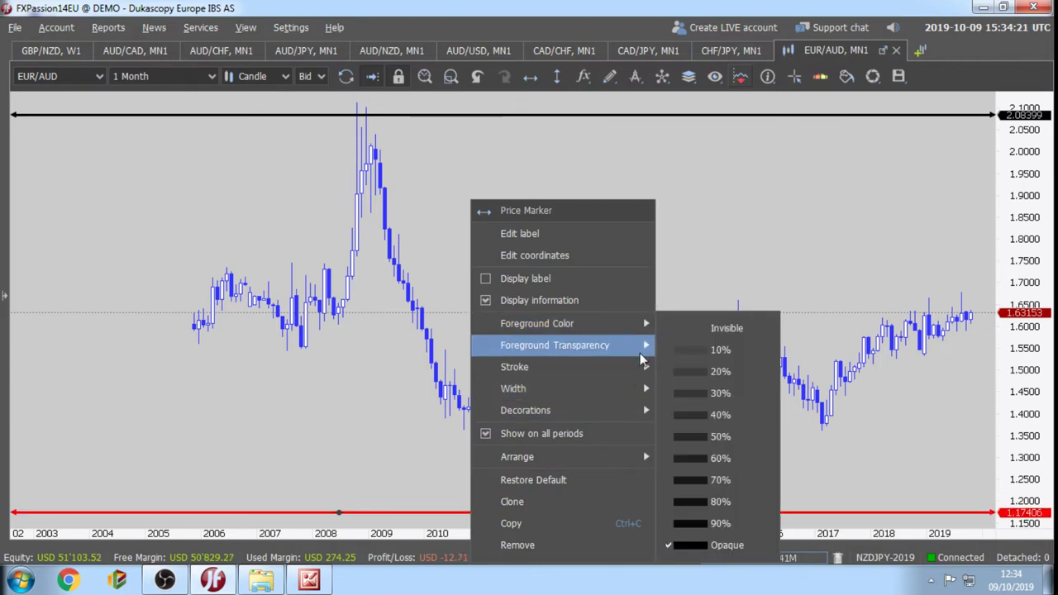
{"action": "left_click", "coordinate": [685, 414]}
{"action": "mouse_move", "coordinate": [615, 395]}
{"action": "left_click", "coordinate": [694, 454]}
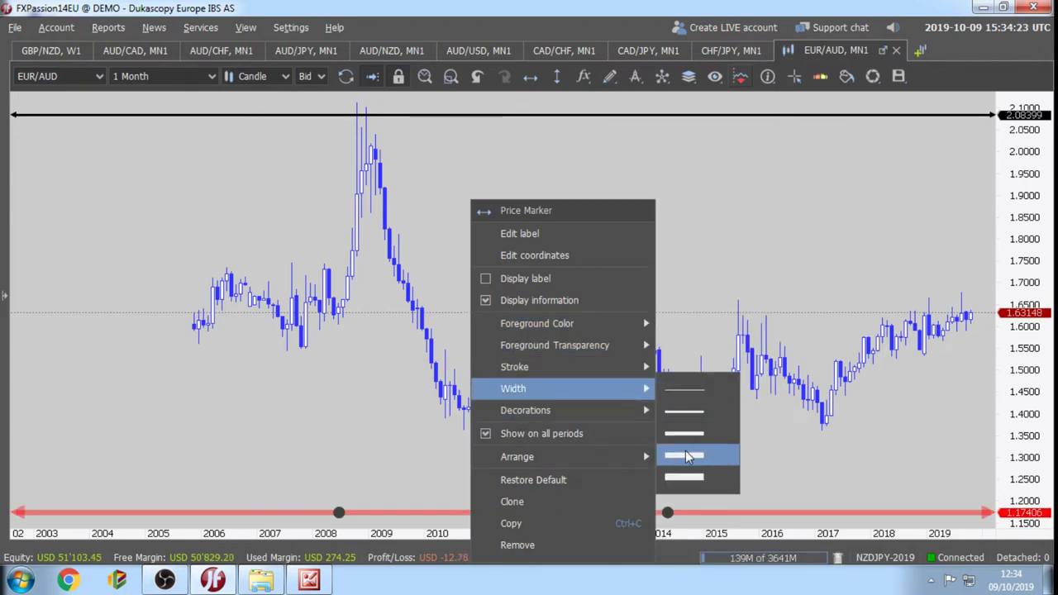
Clone the red price marker and move the copy up to the 2008 highs at about 2.080.
{"action": "left_click", "coordinate": [520, 501]}
{"action": "left_click_drag", "start_coordinate": [521, 512], "coordinate": [515, 118]}
{"action": "left_click_drag", "start_coordinate": [525, 318], "coordinate": [439, 300]}
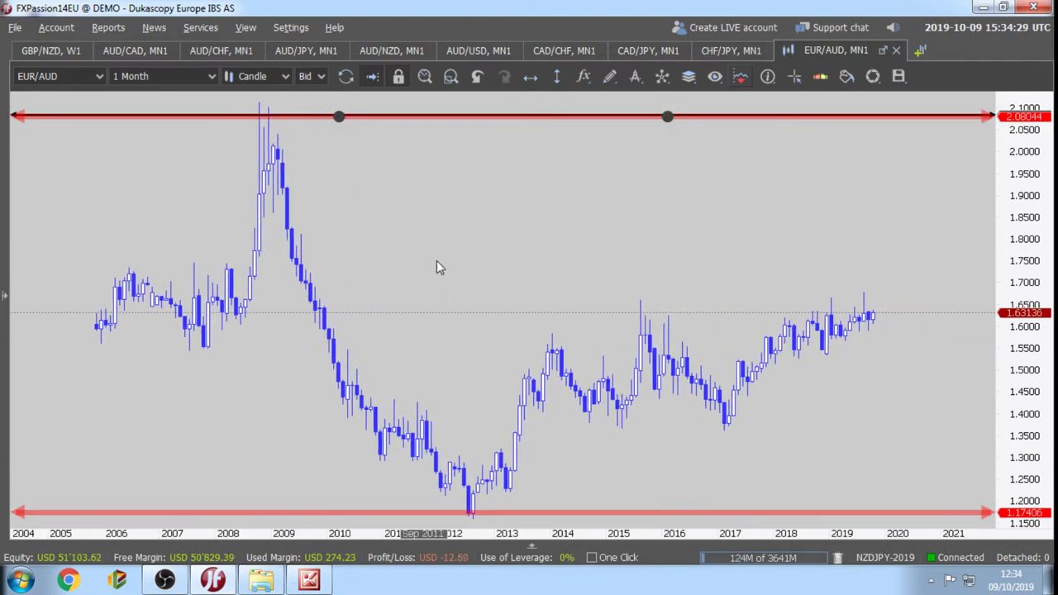
Unlock the chart's vertical movement and examine the price swings from the 2012 low to the latest candles.
{"action": "left_click", "coordinate": [400, 91]}
{"action": "left_click_drag", "start_coordinate": [425, 291], "coordinate": [481, 193]}
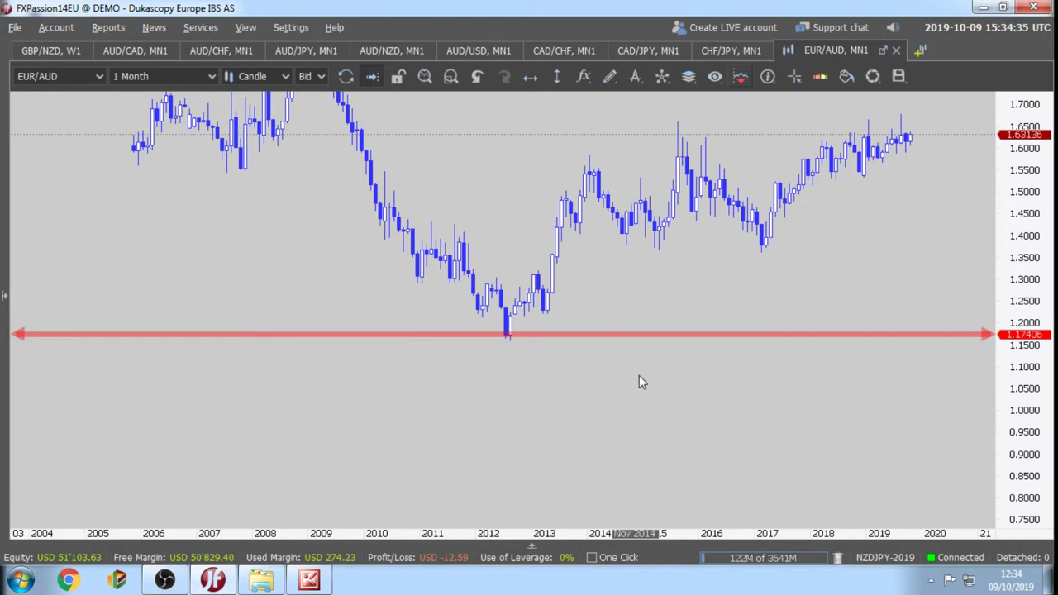
{"action": "left_click_drag", "start_coordinate": [637, 379], "coordinate": [620, 437]}
{"action": "scroll", "coordinate": [620, 439], "scroll_direction": "up", "scroll_amount": 2}
{"action": "mouse_move", "coordinate": [1033, 363]}
{"action": "left_mouse_down"}
{"action": "mouse_move", "coordinate": [1023, 438]}
{"action": "mouse_move", "coordinate": [1025, 378]}
{"action": "left_mouse_up"}
{"action": "left_click_drag", "start_coordinate": [838, 399], "coordinate": [759, 358]}
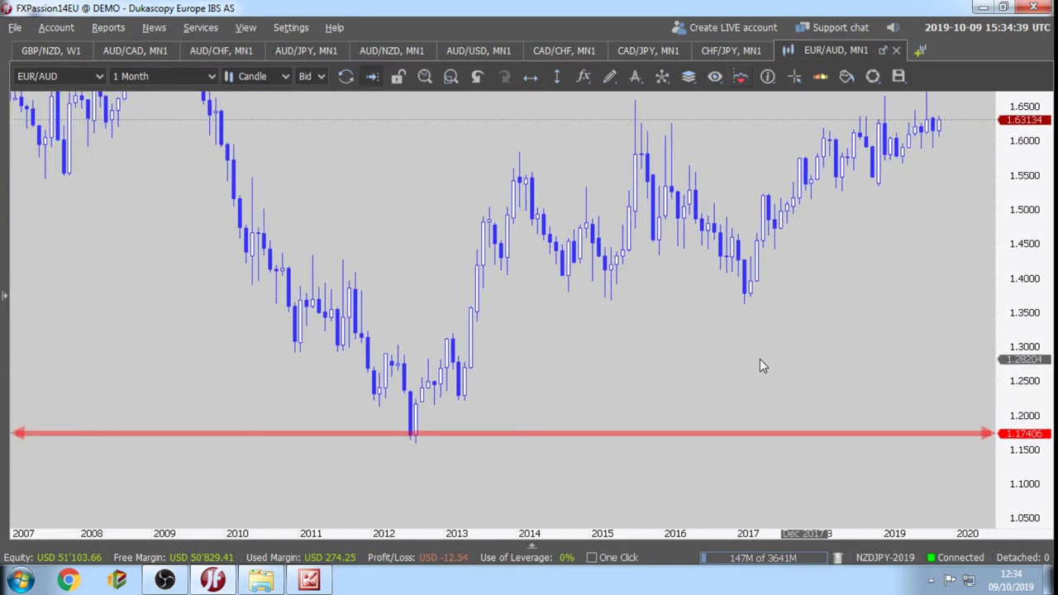
{"action": "mouse_move", "coordinate": [860, 278]}
{"action": "left_mouse_down"}
{"action": "mouse_move", "coordinate": [864, 288]}
{"action": "mouse_move", "coordinate": [846, 290]}
{"action": "left_mouse_up"}
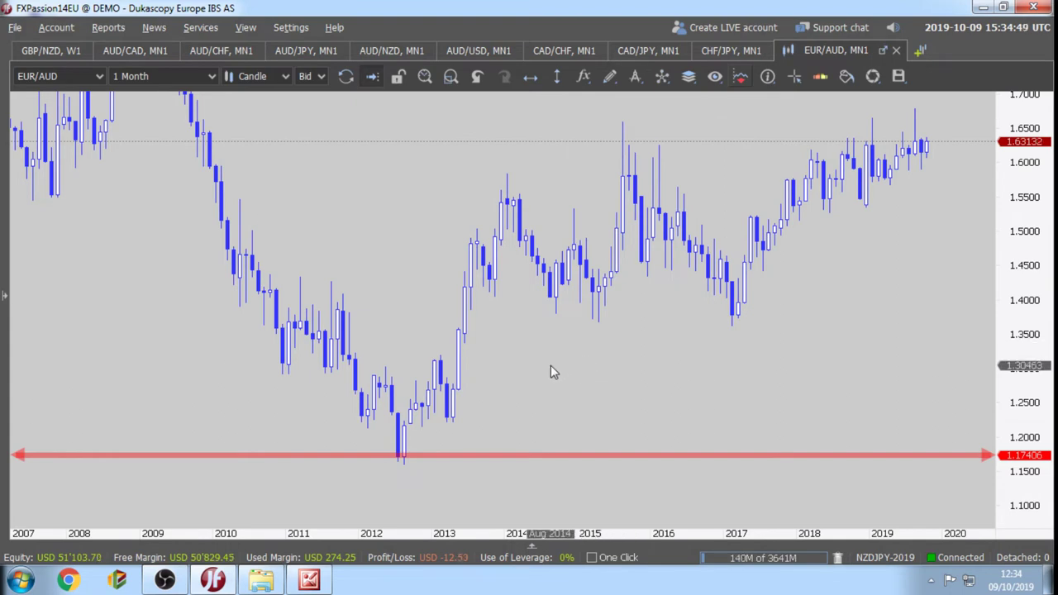
{"action": "scroll", "coordinate": [581, 361], "scroll_direction": "up", "scroll_amount": 3}
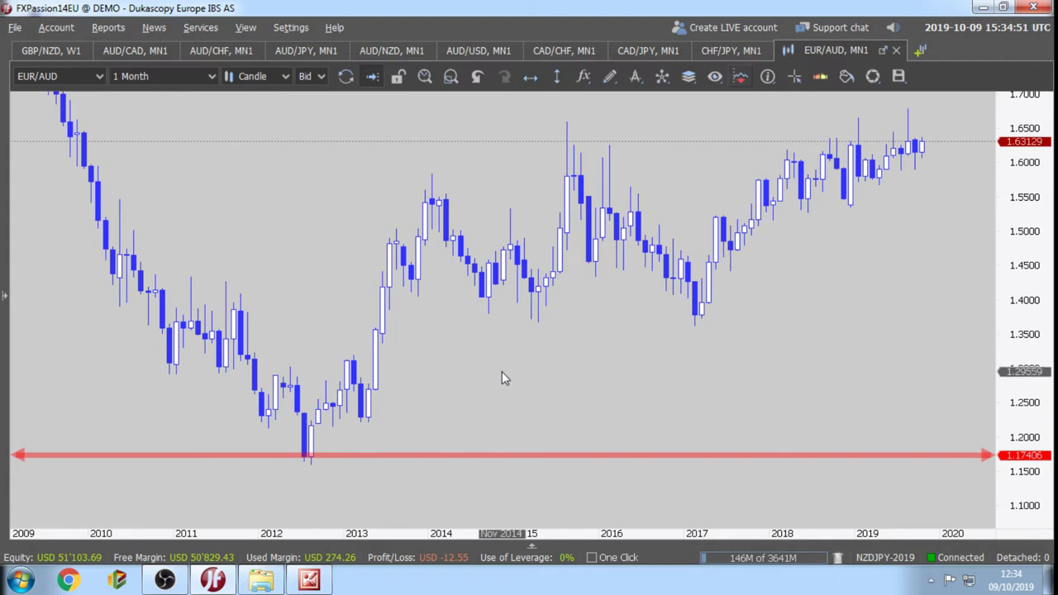
{"action": "left_click_drag", "start_coordinate": [506, 386], "coordinate": [550, 359]}
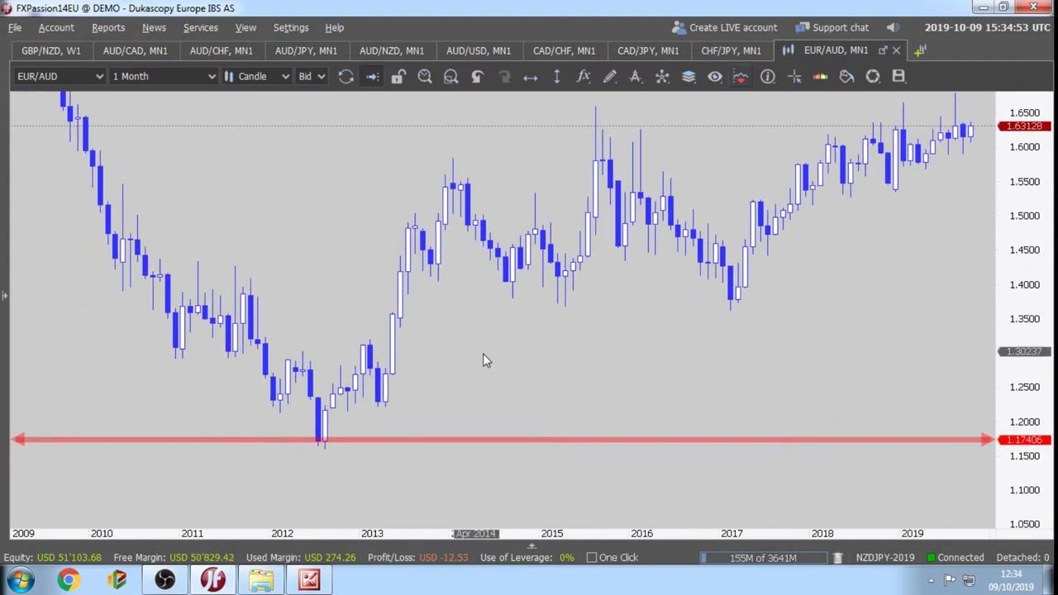
{"action": "left_click_drag", "start_coordinate": [479, 347], "coordinate": [496, 346]}
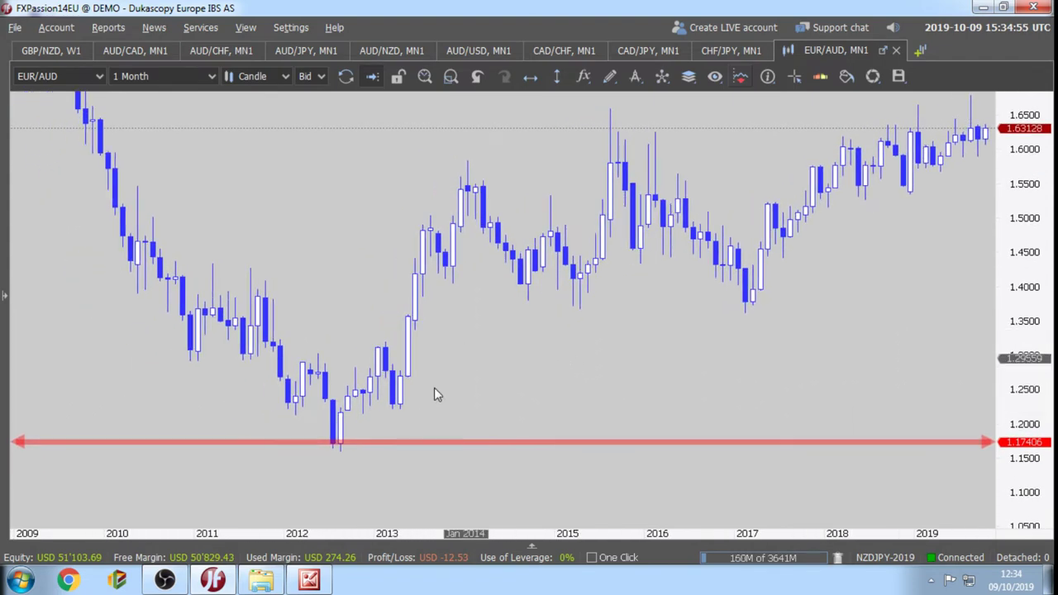
{"action": "left_click_drag", "start_coordinate": [1003, 362], "coordinate": [1020, 358]}
{"action": "left_click_drag", "start_coordinate": [550, 399], "coordinate": [595, 349]}
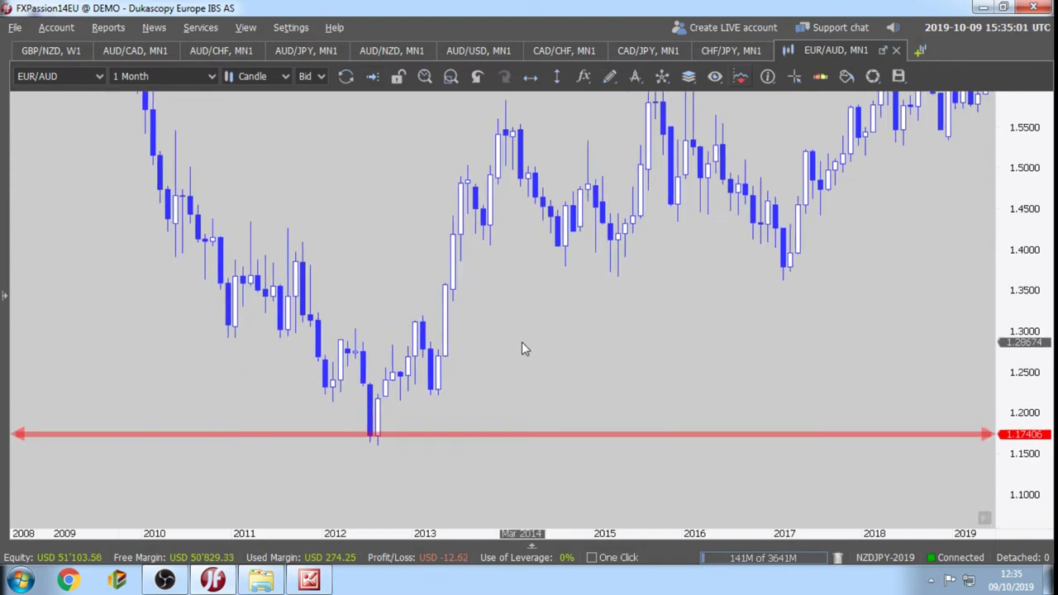
{"action": "left_click_drag", "start_coordinate": [527, 270], "coordinate": [425, 315]}
{"action": "mouse_move", "coordinate": [606, 300]}
{"action": "left_mouse_down"}
{"action": "mouse_move", "coordinate": [625, 303]}
{"action": "mouse_move", "coordinate": [572, 309]}
{"action": "mouse_move", "coordinate": [576, 343]}
{"action": "mouse_move", "coordinate": [609, 319]}
{"action": "left_mouse_up"}
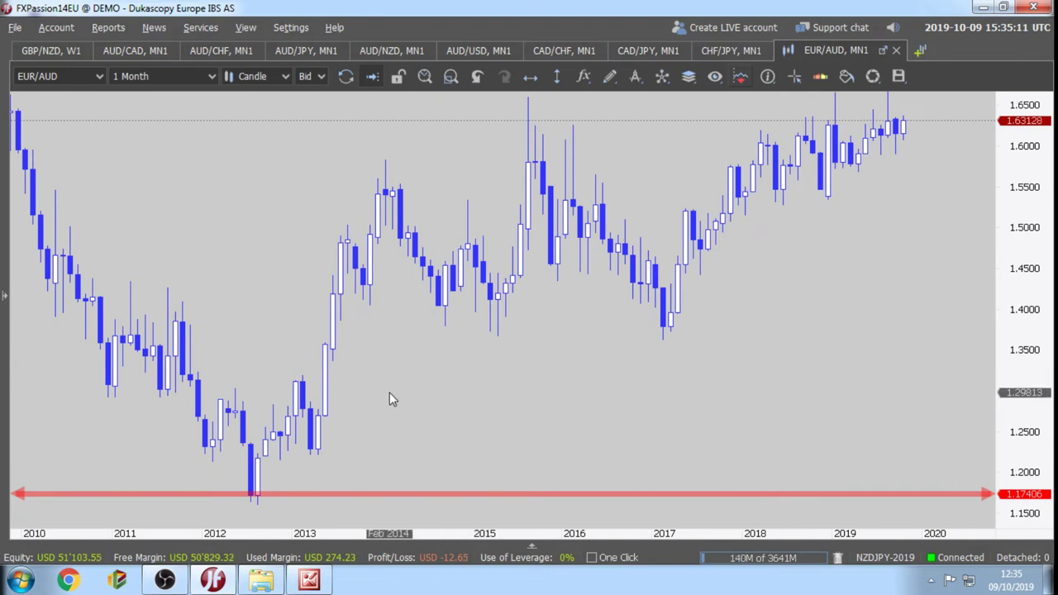
Move the lower red price marker up to about 1.241 and format it black, 90% foreground transparency, with the second-thinnest width.
{"action": "left_click_drag", "start_coordinate": [389, 399], "coordinate": [472, 346]}
{"action": "left_click", "coordinate": [398, 439]}
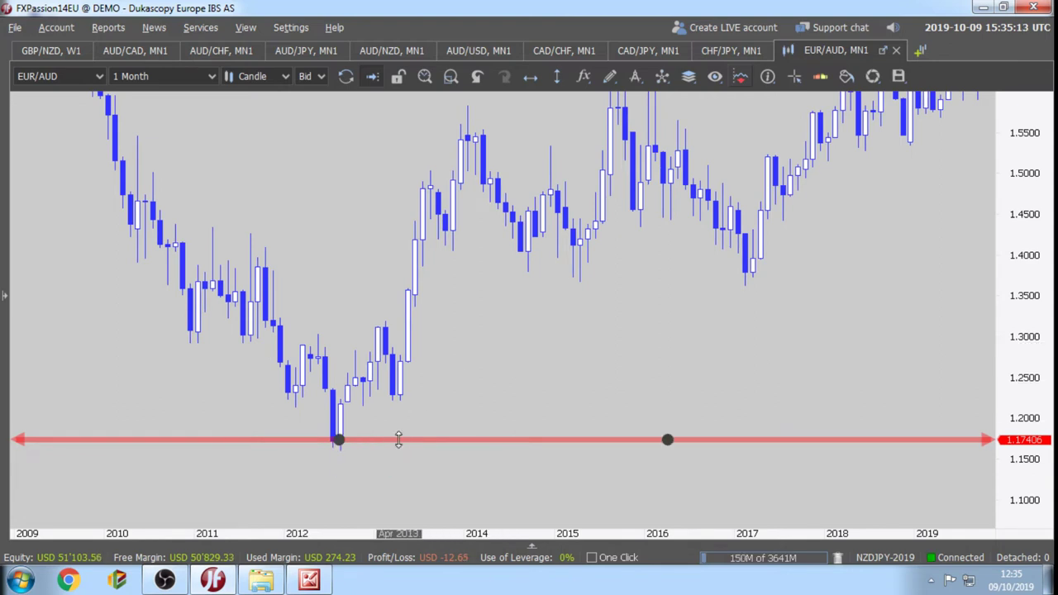
{"action": "left_click_drag", "start_coordinate": [398, 439], "coordinate": [513, 385]}
{"action": "right_click", "coordinate": [512, 385]}
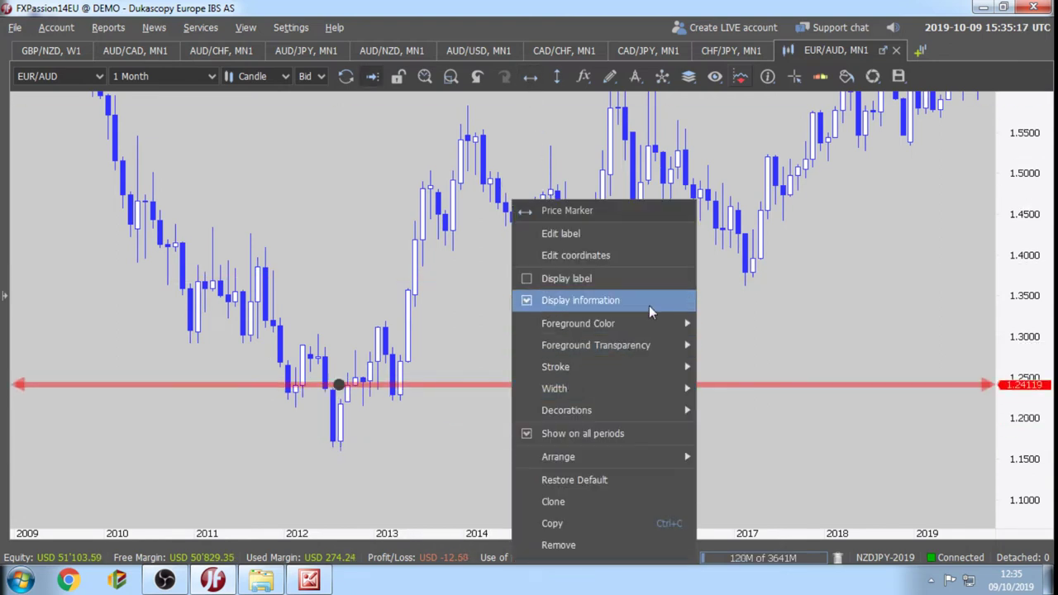
{"action": "mouse_move", "coordinate": [671, 327]}
{"action": "left_click", "coordinate": [731, 458]}
{"action": "mouse_move", "coordinate": [673, 345]}
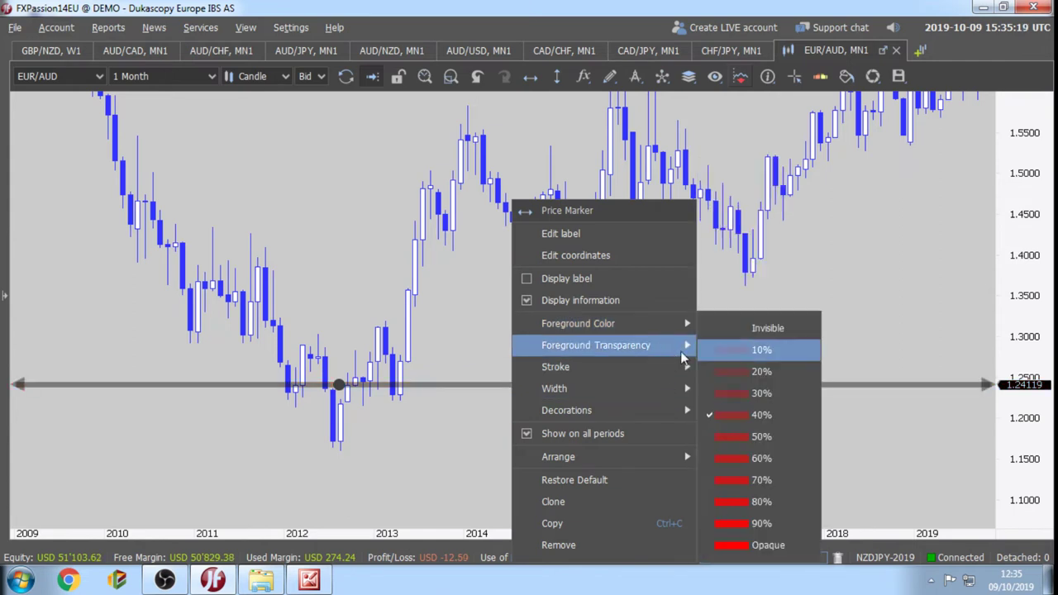
{"action": "left_click", "coordinate": [746, 523]}
{"action": "mouse_move", "coordinate": [652, 389]}
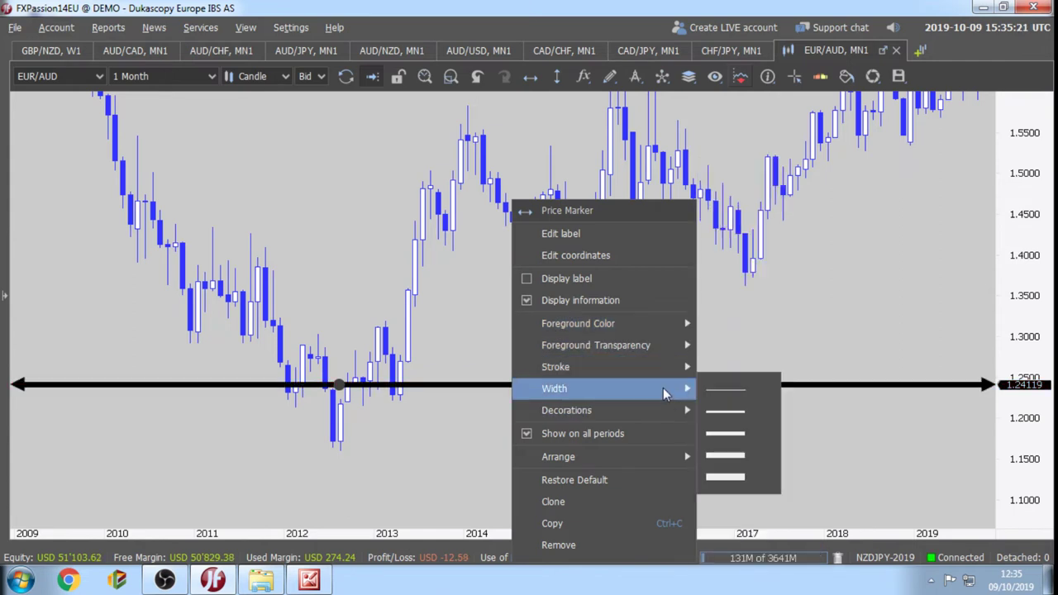
{"action": "left_click", "coordinate": [724, 413]}
Add a text label "A" just below the 2012 low and lower the black price marker to that low at about 1.160.
{"action": "left_click", "coordinate": [634, 76]}
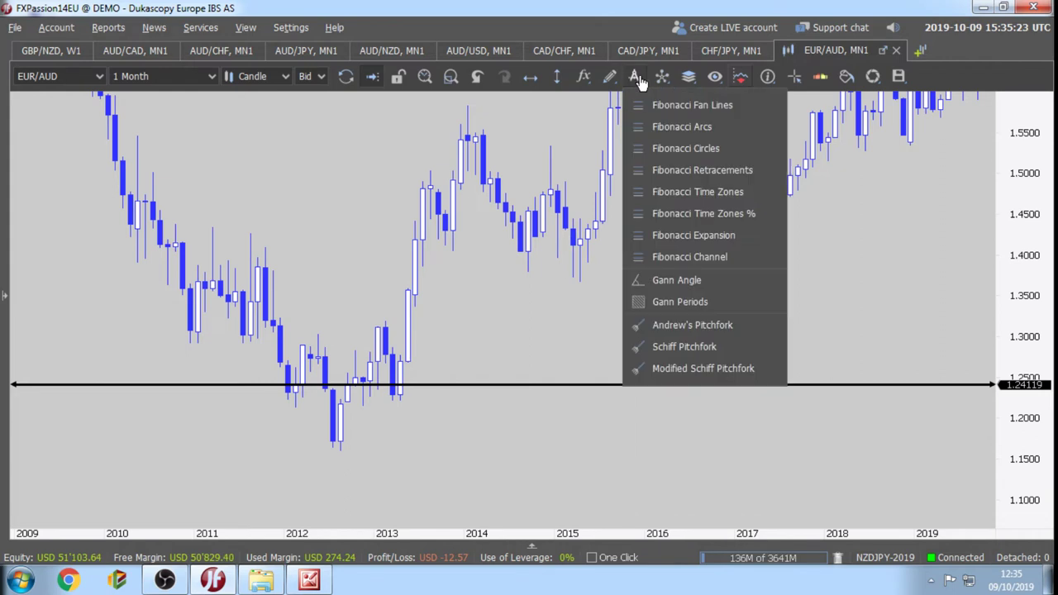
{"action": "left_click", "coordinate": [609, 76]}
{"action": "left_click", "coordinate": [636, 371]}
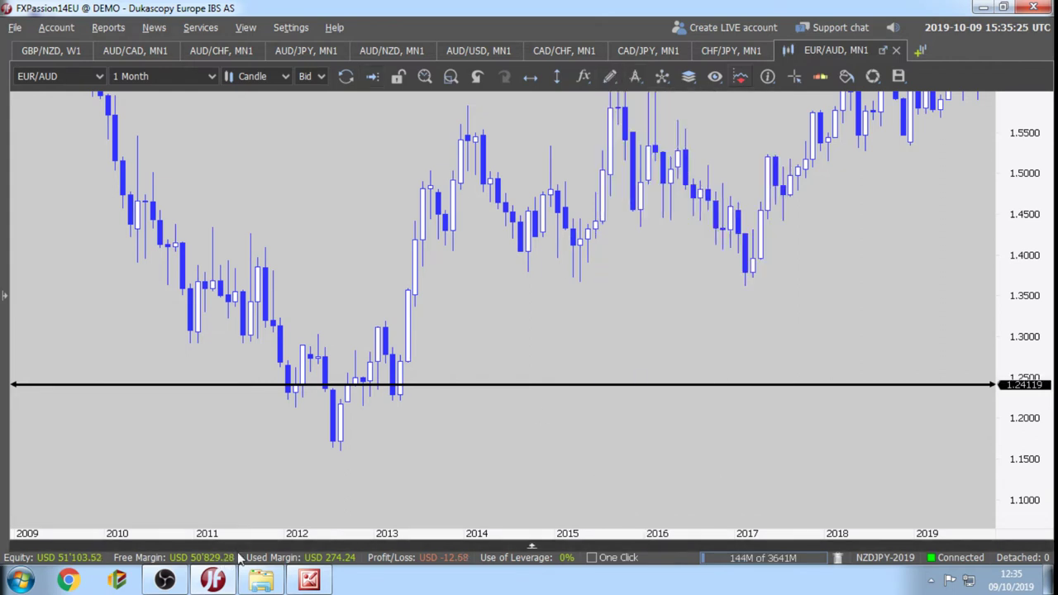
{"action": "left_click", "coordinate": [344, 463]}
{"action": "double_click", "coordinate": [376, 308]}
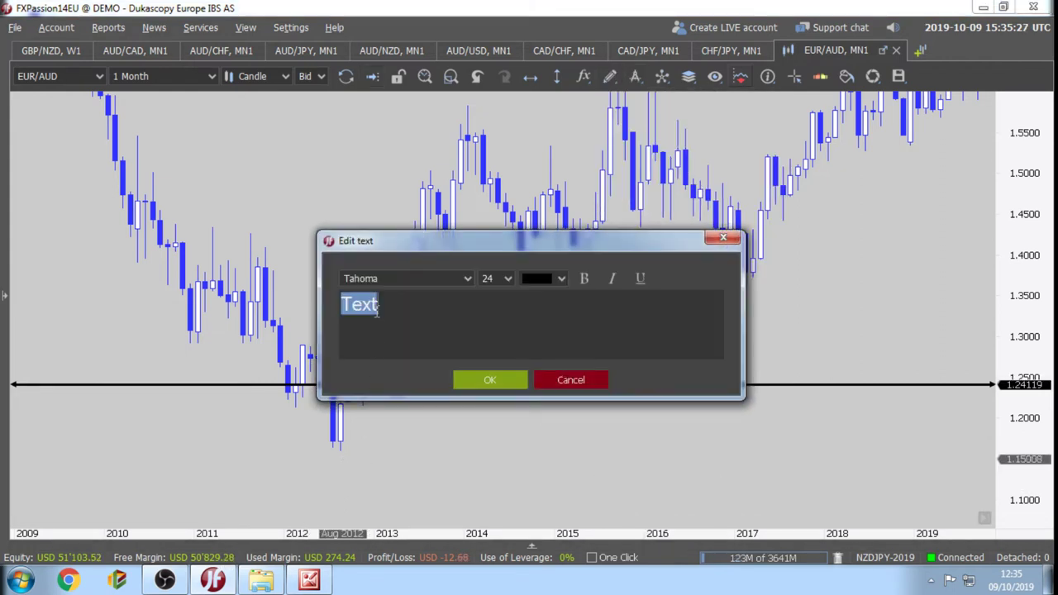
{"action": "type", "text": "A"}
{"action": "left_click", "coordinate": [476, 380]}
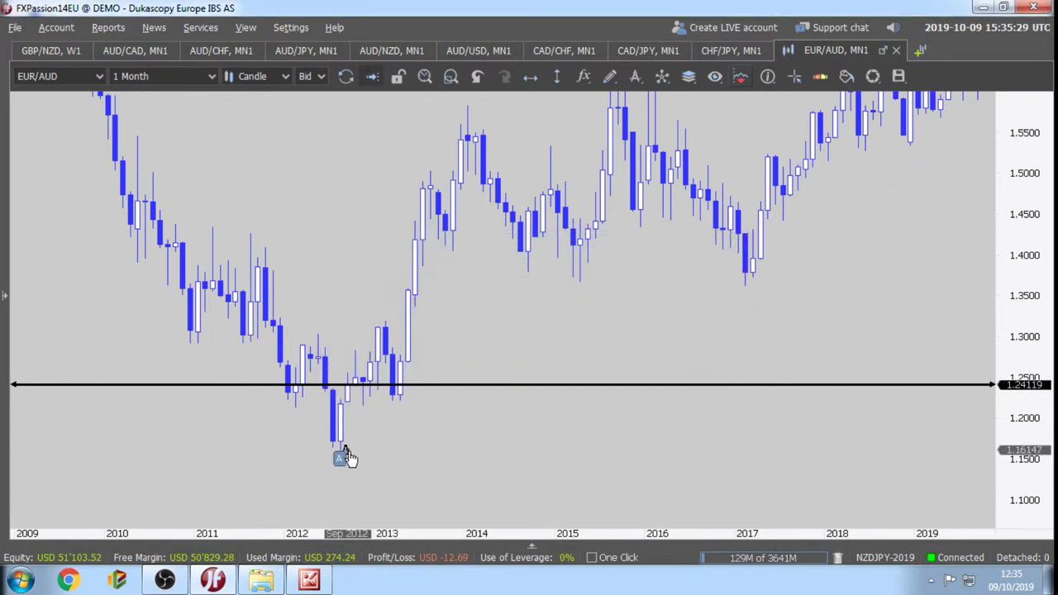
{"action": "mouse_move", "coordinate": [344, 453]}
{"action": "left_mouse_down"}
{"action": "mouse_move", "coordinate": [339, 472]}
{"action": "mouse_move", "coordinate": [355, 463]}
{"action": "mouse_move", "coordinate": [338, 460]}
{"action": "mouse_move", "coordinate": [356, 463]}
{"action": "left_mouse_up"}
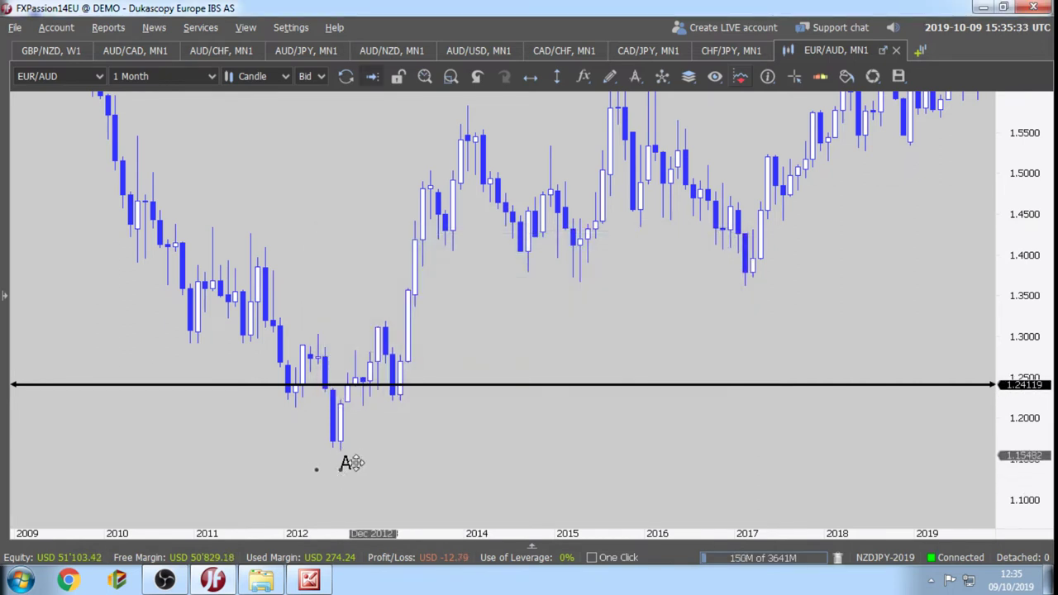
{"action": "left_click_drag", "start_coordinate": [459, 388], "coordinate": [420, 474]}
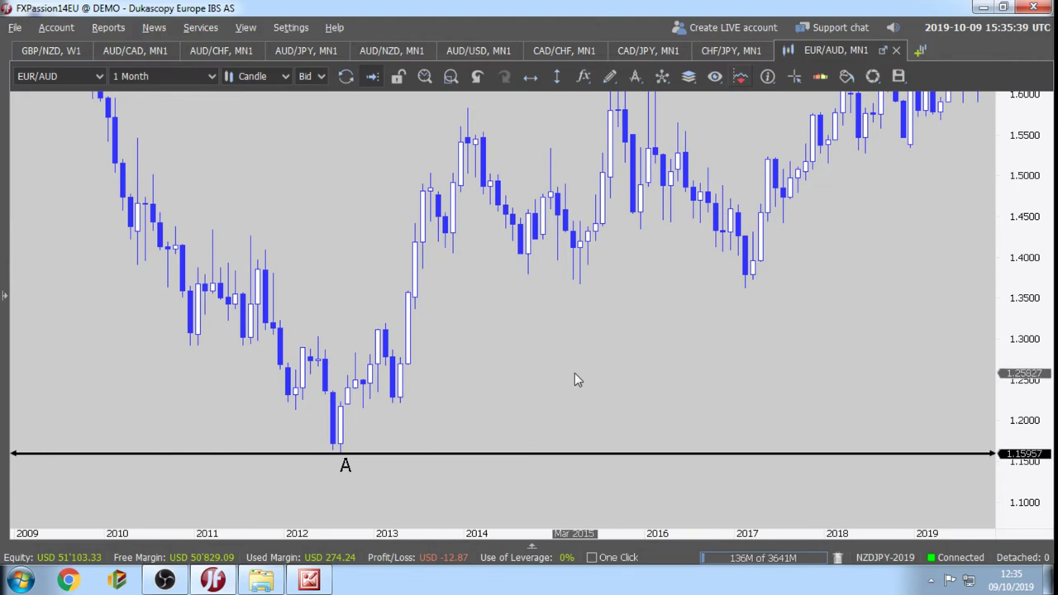
Add a text label "1" just above the first swing high after the 2012 low.
{"action": "mouse_move", "coordinate": [519, 371]}
{"action": "left_mouse_down"}
{"action": "mouse_move", "coordinate": [644, 338]}
{"action": "mouse_move", "coordinate": [722, 389]}
{"action": "mouse_move", "coordinate": [697, 314]}
{"action": "left_mouse_up"}
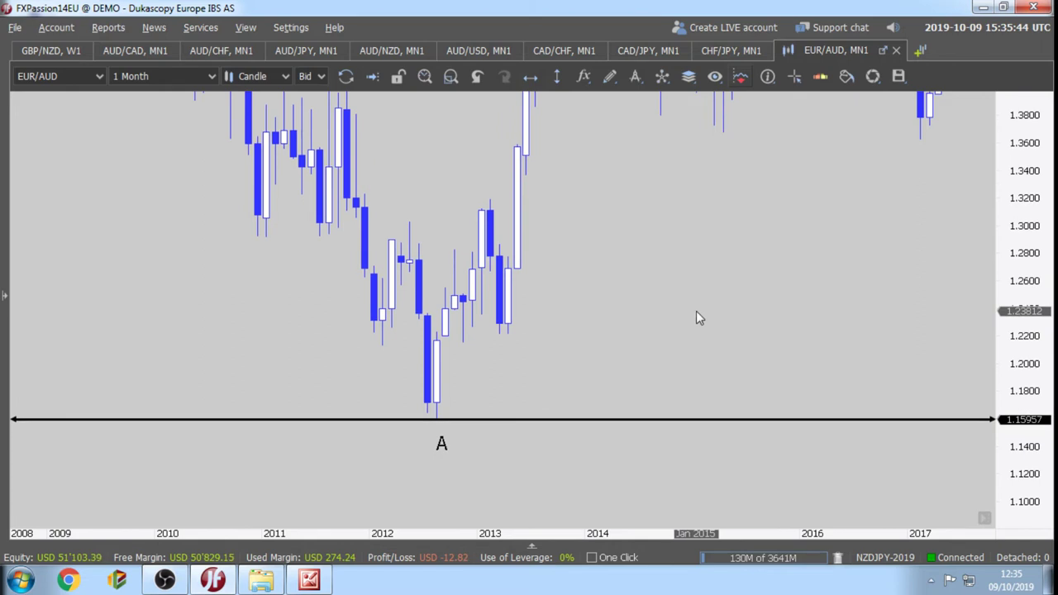
{"action": "left_click", "coordinate": [609, 76]}
{"action": "left_click", "coordinate": [636, 369]}
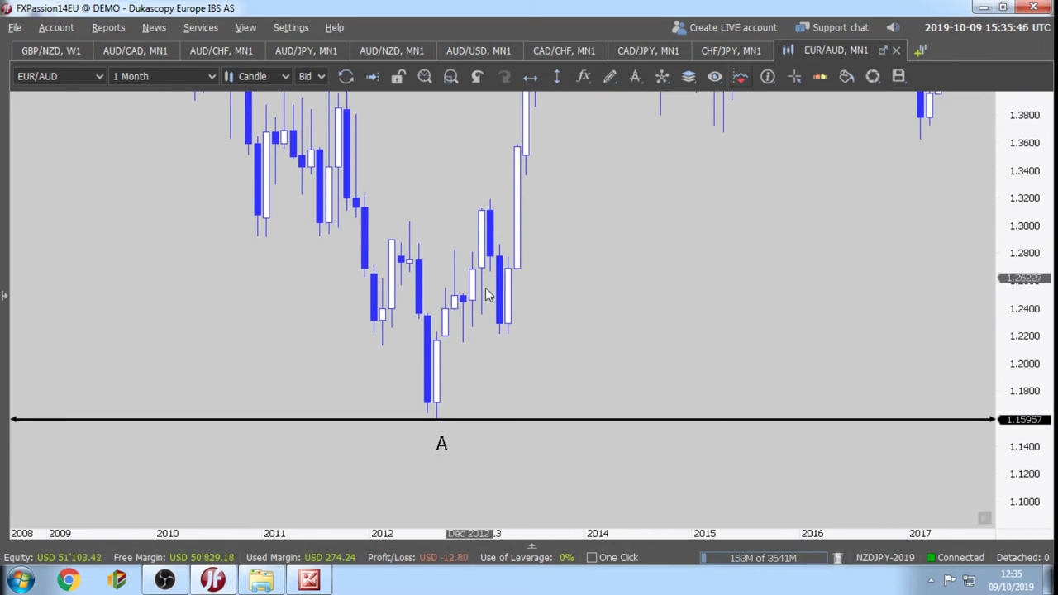
{"action": "left_click", "coordinate": [448, 229]}
{"action": "double_click", "coordinate": [362, 304]}
{"action": "type", "text": "1"}
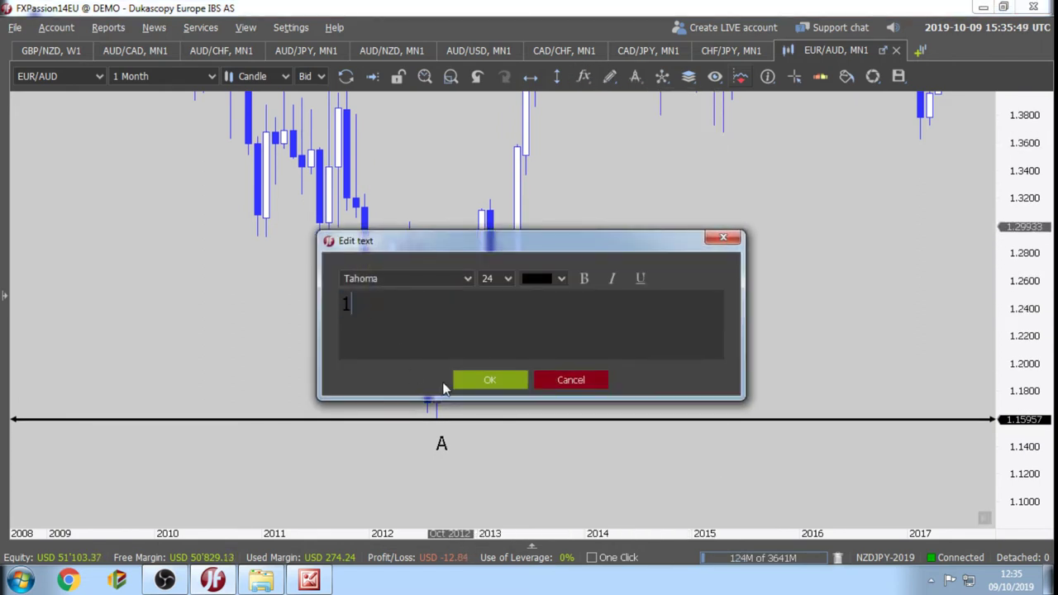
{"action": "left_click", "coordinate": [484, 377]}
{"action": "left_click_drag", "start_coordinate": [460, 224], "coordinate": [450, 243]}
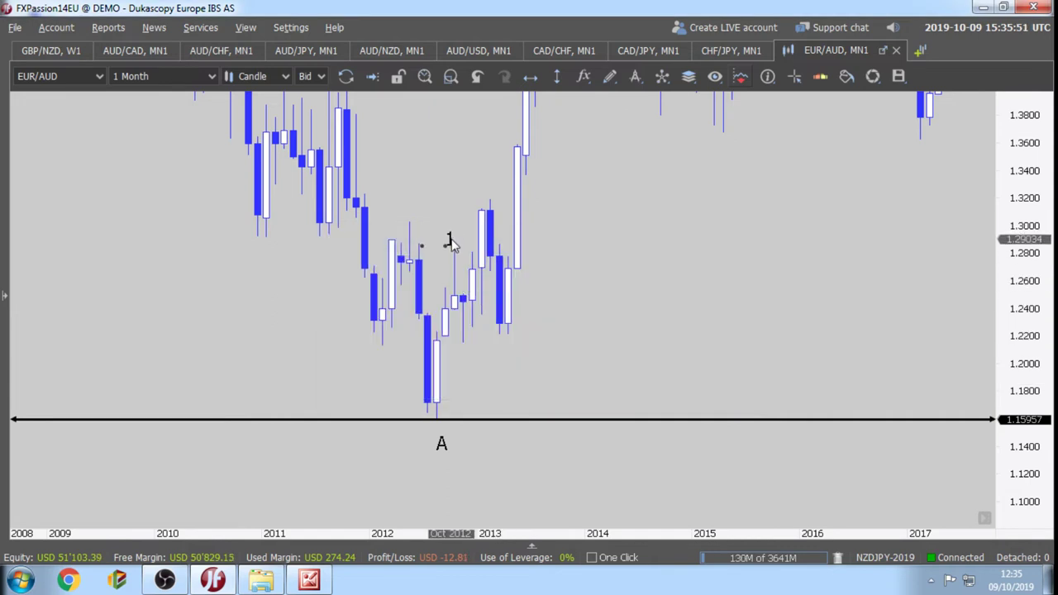
Add a text label "2" just above the early-2013 swing high that follows peak 1.
{"action": "left_click", "coordinate": [608, 76]}
{"action": "left_click", "coordinate": [636, 369]}
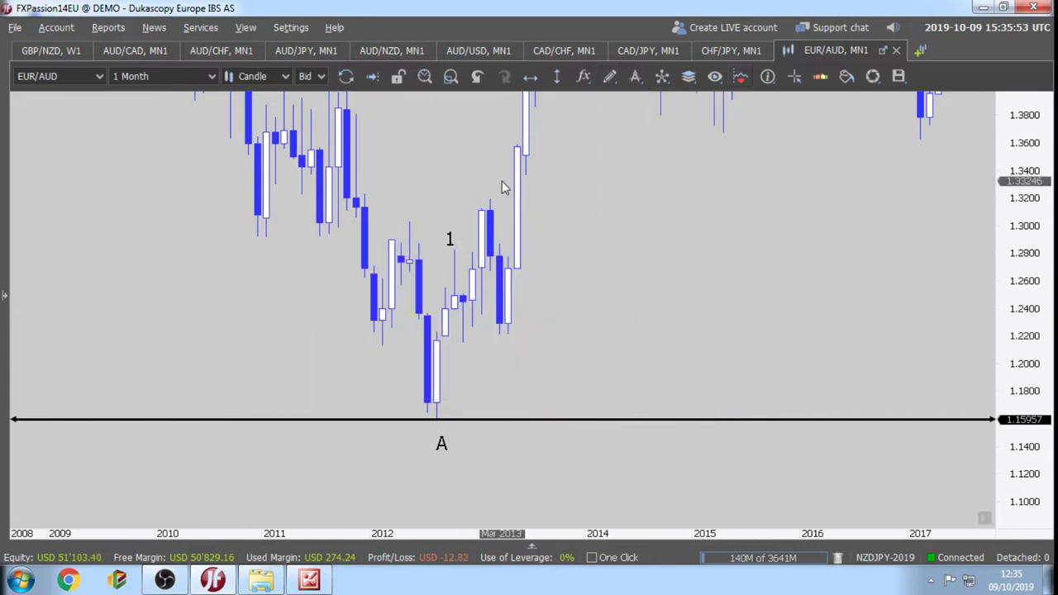
{"action": "left_click", "coordinate": [494, 178]}
{"action": "double_click", "coordinate": [362, 304]}
{"action": "type", "text": "2"}
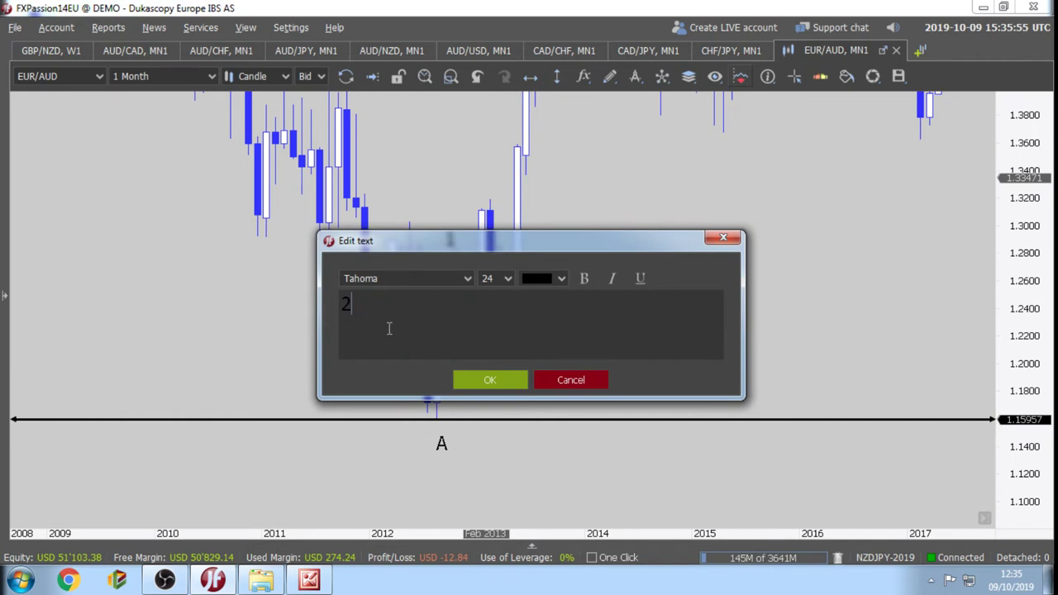
{"action": "left_click", "coordinate": [484, 378]}
{"action": "left_click_drag", "start_coordinate": [485, 161], "coordinate": [478, 179]}
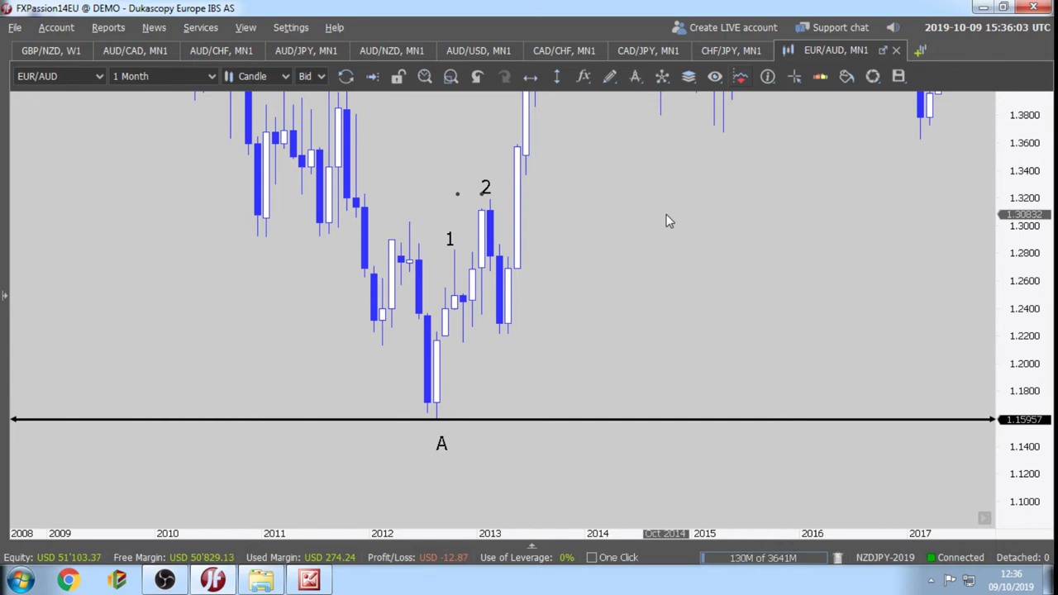
{"action": "scroll", "coordinate": [612, 283], "scroll_direction": "down", "scroll_amount": 3}
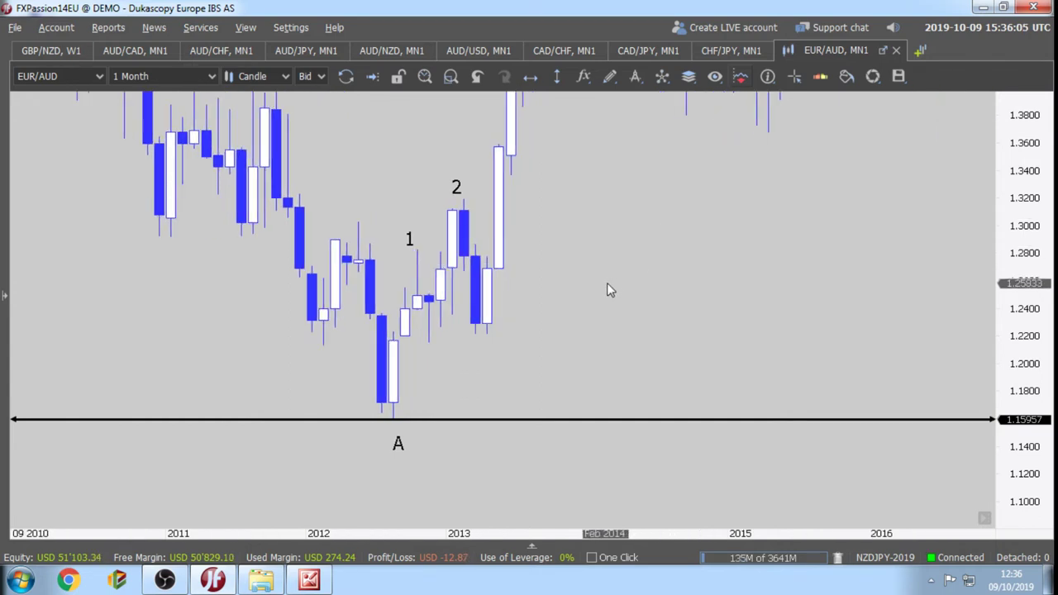
{"action": "scroll", "coordinate": [608, 289], "scroll_direction": "up", "scroll_amount": 3}
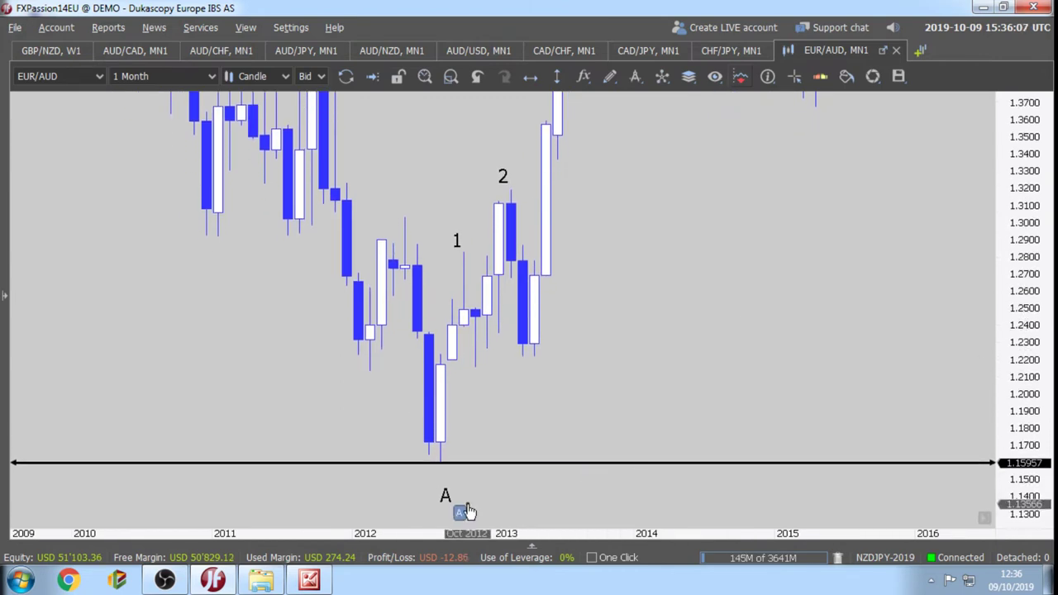
Move the label "A" up so it sits closer beneath the 2012 low and the black price marker.
{"action": "mouse_move", "coordinate": [467, 511]}
{"action": "left_mouse_down"}
{"action": "mouse_move", "coordinate": [466, 495]}
{"action": "mouse_move", "coordinate": [456, 496]}
{"action": "left_mouse_up"}
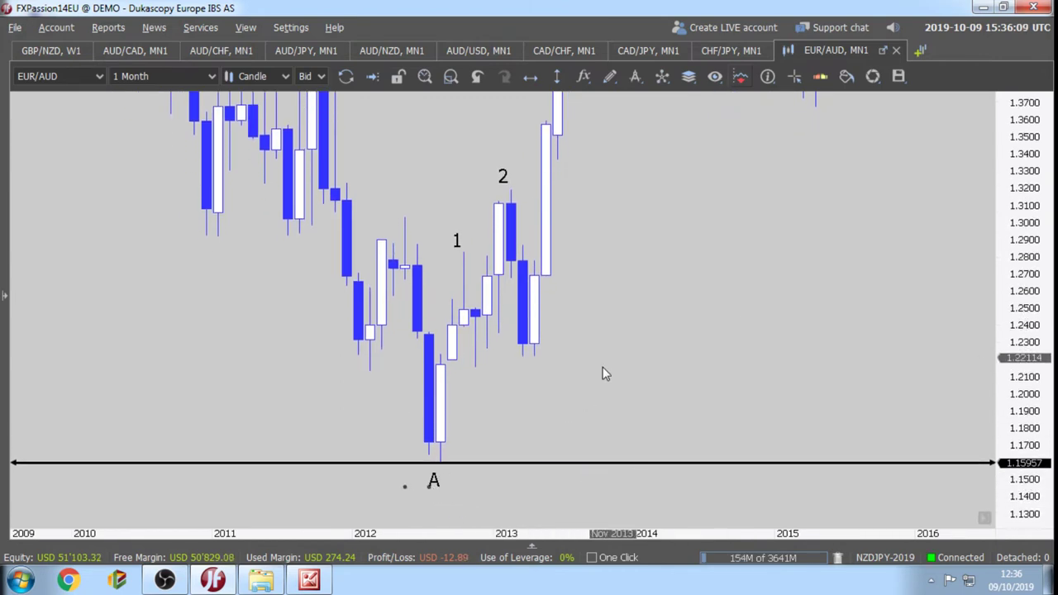
{"action": "left_click_drag", "start_coordinate": [599, 355], "coordinate": [577, 358]}
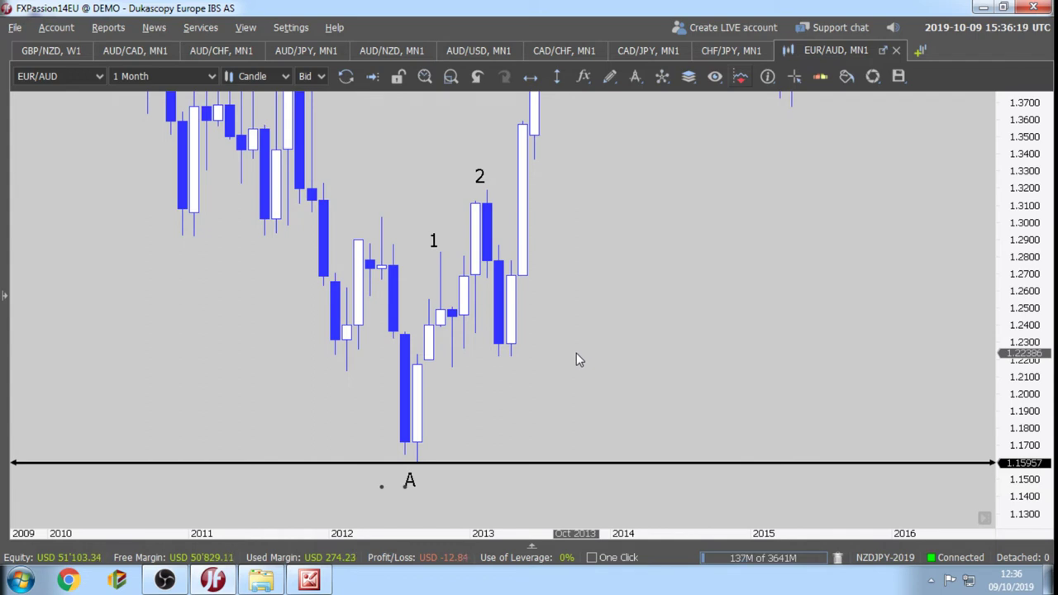
{"action": "left_click_drag", "start_coordinate": [628, 259], "coordinate": [617, 255]}
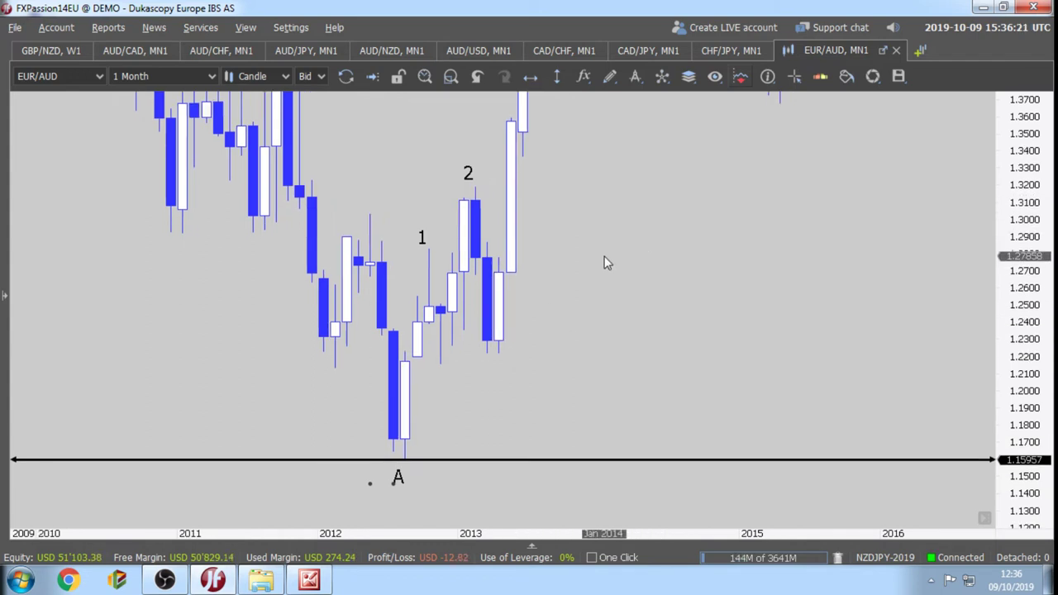
Add a text label "B" and place it beside the label "1" near the first swing high after the 2012 low.
{"action": "left_click", "coordinate": [609, 76]}
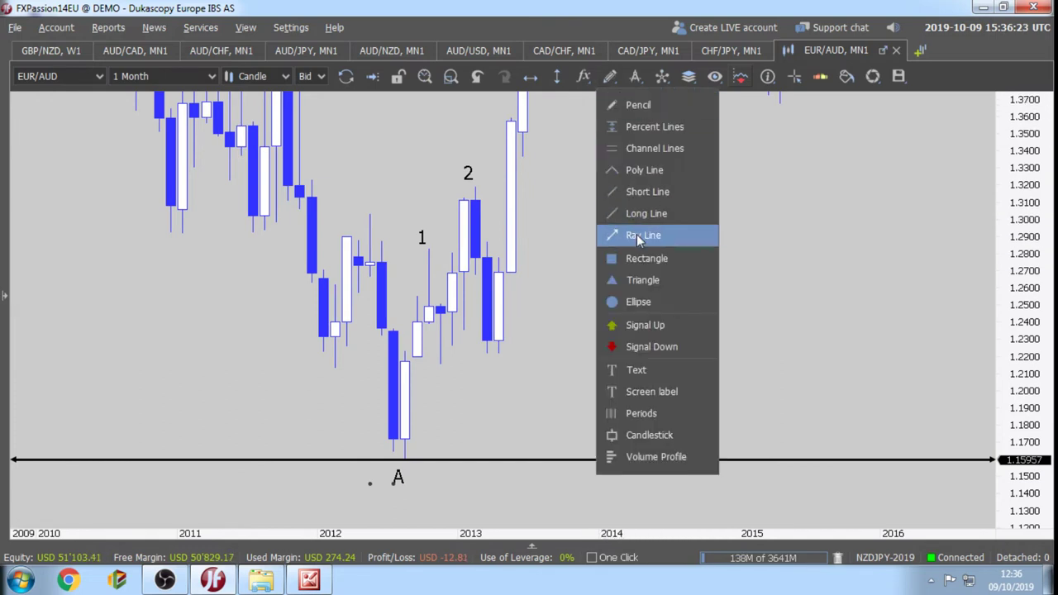
{"action": "left_click", "coordinate": [633, 370]}
{"action": "left_click", "coordinate": [630, 378]}
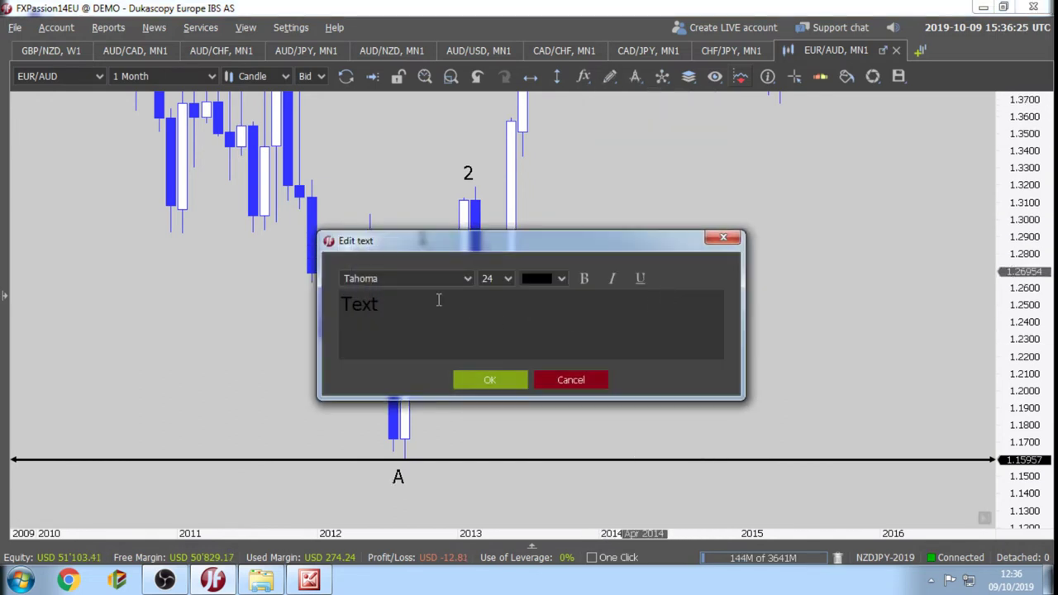
{"action": "double_click", "coordinate": [378, 304]}
{"action": "type", "text": "B"}
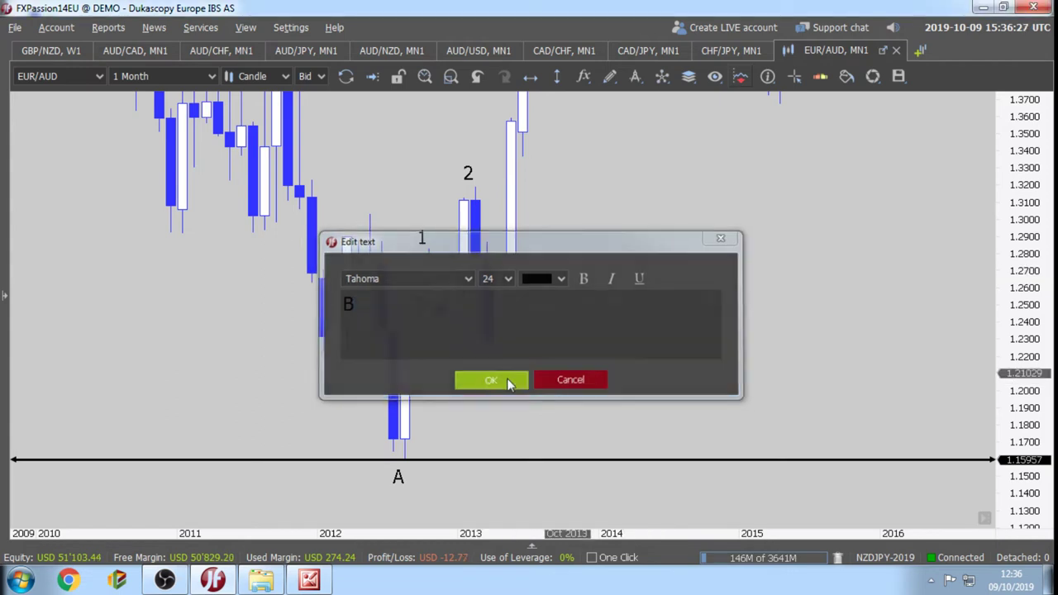
{"action": "left_click", "coordinate": [489, 380]}
{"action": "left_click_drag", "start_coordinate": [644, 279], "coordinate": [584, 236]}
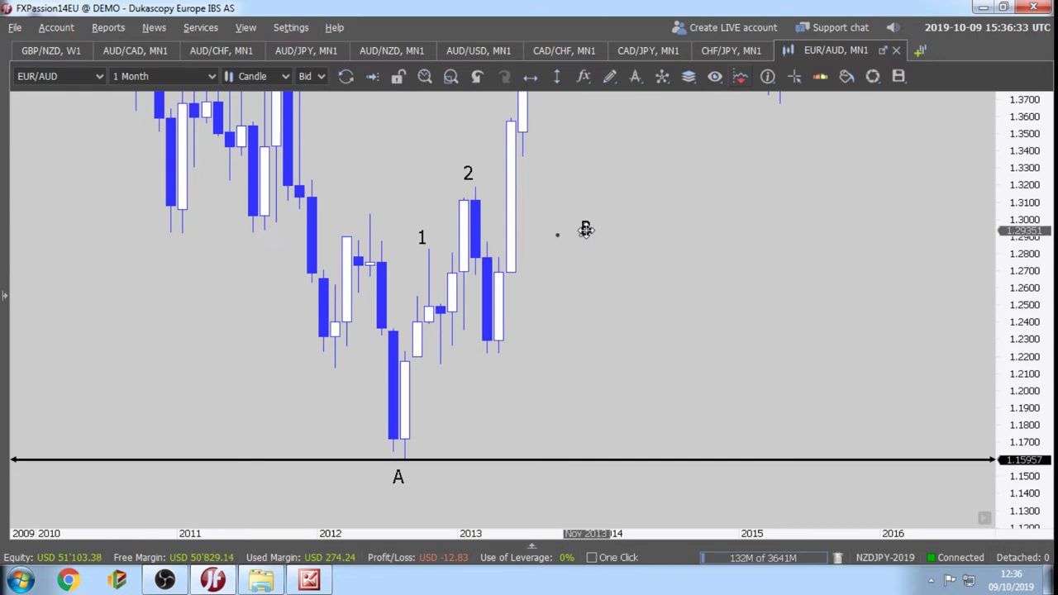
{"action": "left_click_drag", "start_coordinate": [585, 229], "coordinate": [398, 237]}
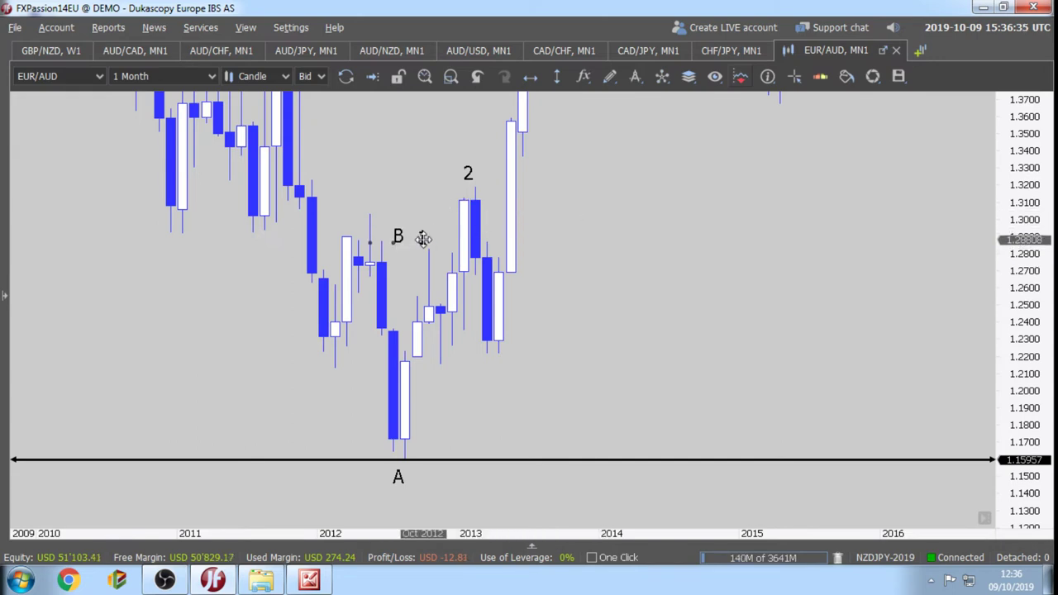
Delete the labels "2" and "1" and place the label "B" just above the first swing high after the 2012 low.
{"action": "left_click", "coordinate": [467, 173]}
{"action": "key", "text": "Delete"}
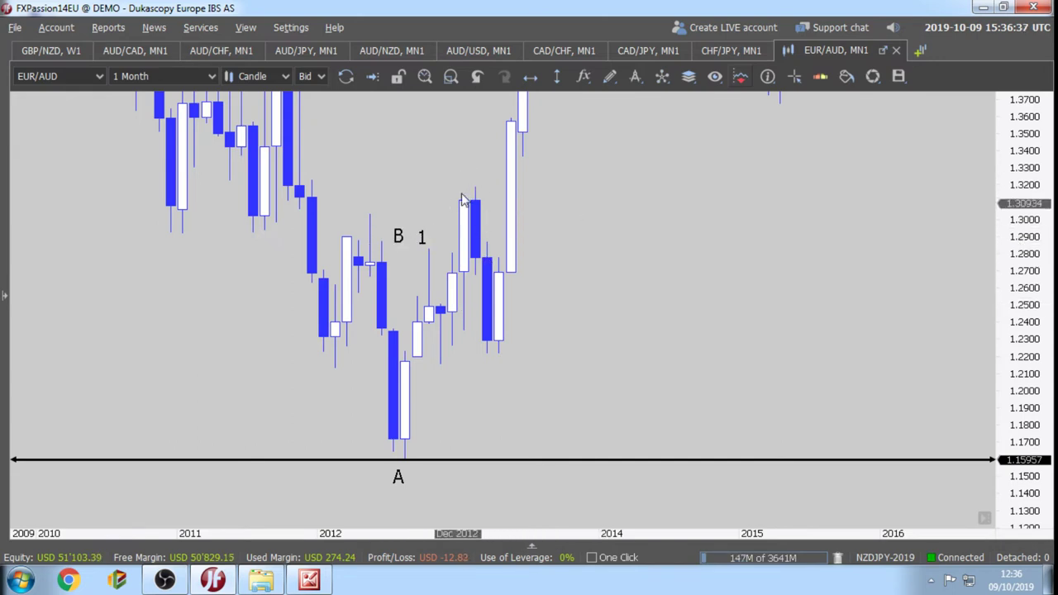
{"action": "left_click", "coordinate": [431, 237]}
{"action": "key", "text": "Delete"}
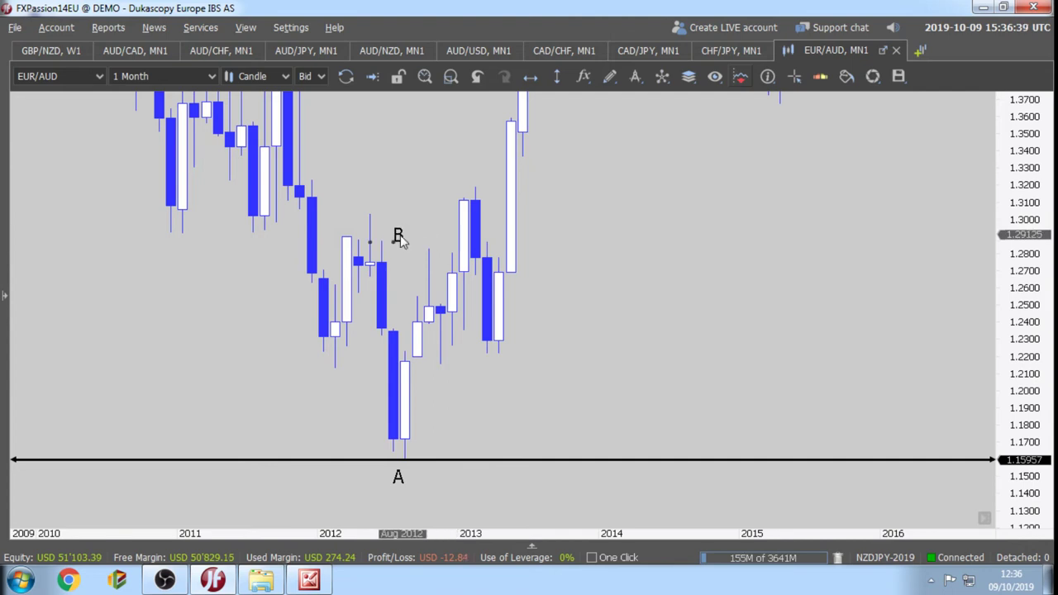
{"action": "left_click_drag", "start_coordinate": [402, 238], "coordinate": [423, 235]}
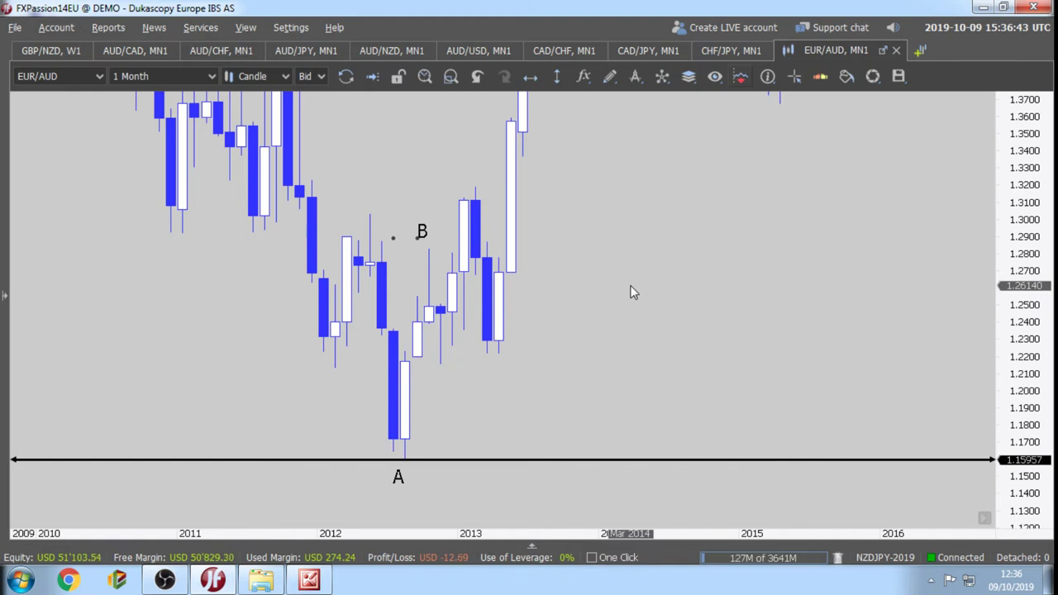
{"action": "left_click", "coordinate": [568, 318]}
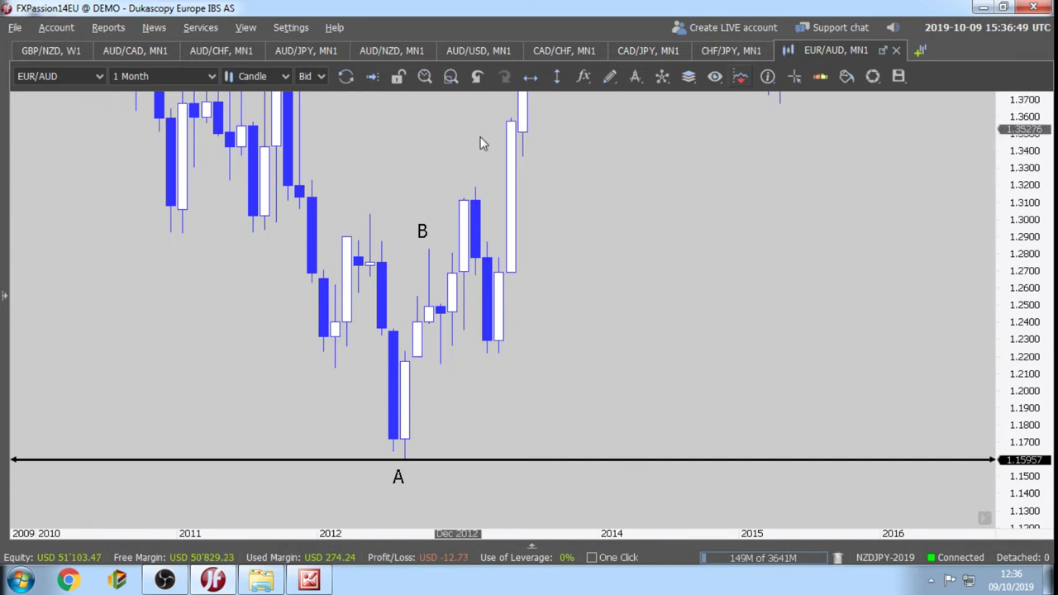
Add a horizontal price marker at swing high B, at about 1.284.
{"action": "left_click", "coordinate": [525, 82]}
{"action": "left_click", "coordinate": [524, 246]}
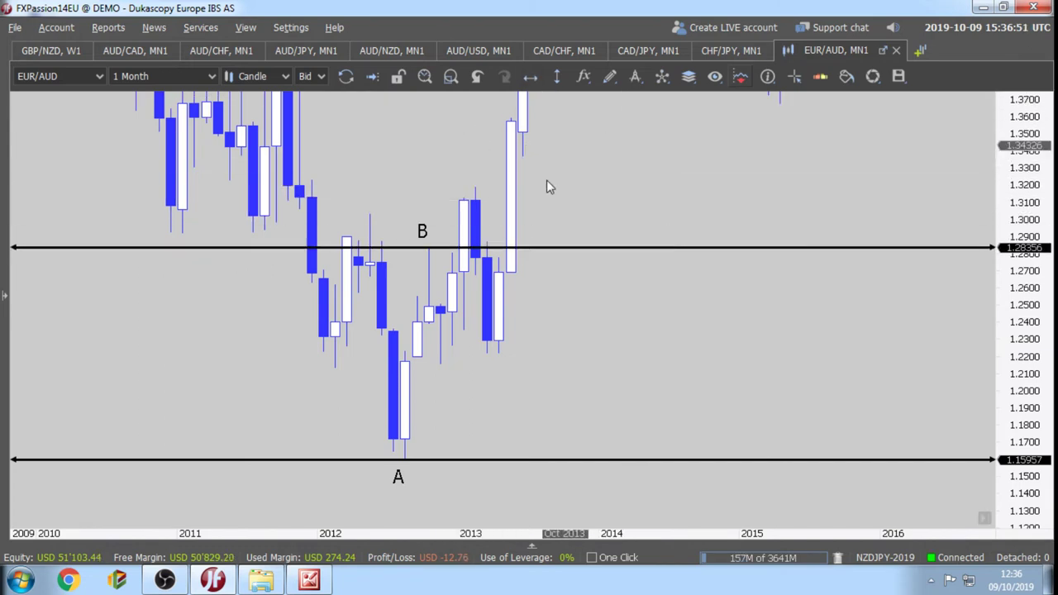
Draw Fibonacci Retracements from swing high B to low A and turn off their fixed right side.
{"action": "left_click", "coordinate": [608, 82]}
{"action": "left_click", "coordinate": [635, 76]}
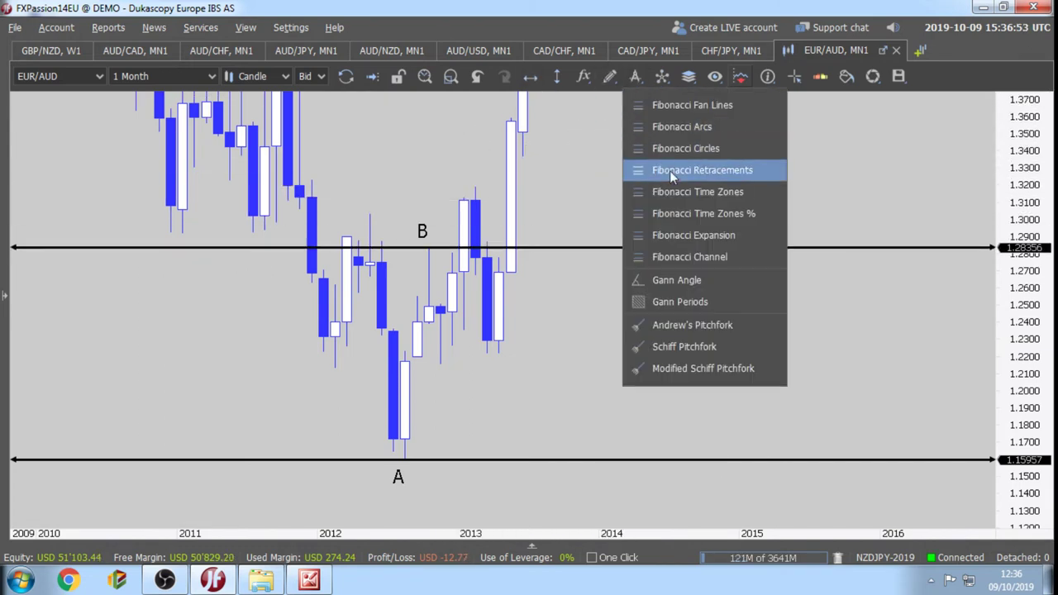
{"action": "left_click", "coordinate": [671, 172]}
{"action": "left_click_drag", "start_coordinate": [427, 248], "coordinate": [405, 457]}
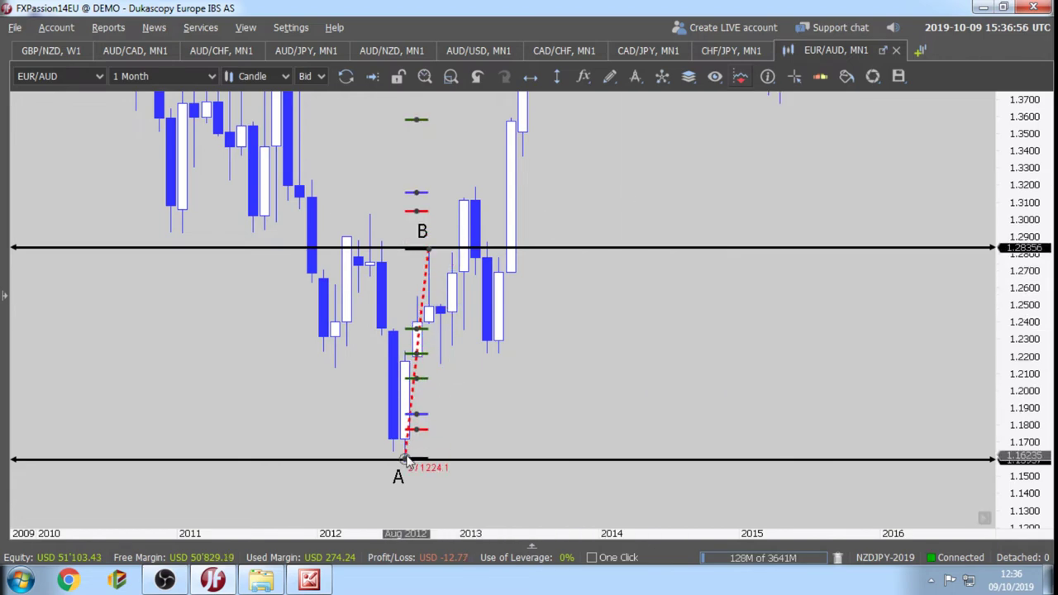
{"action": "right_click", "coordinate": [429, 353]}
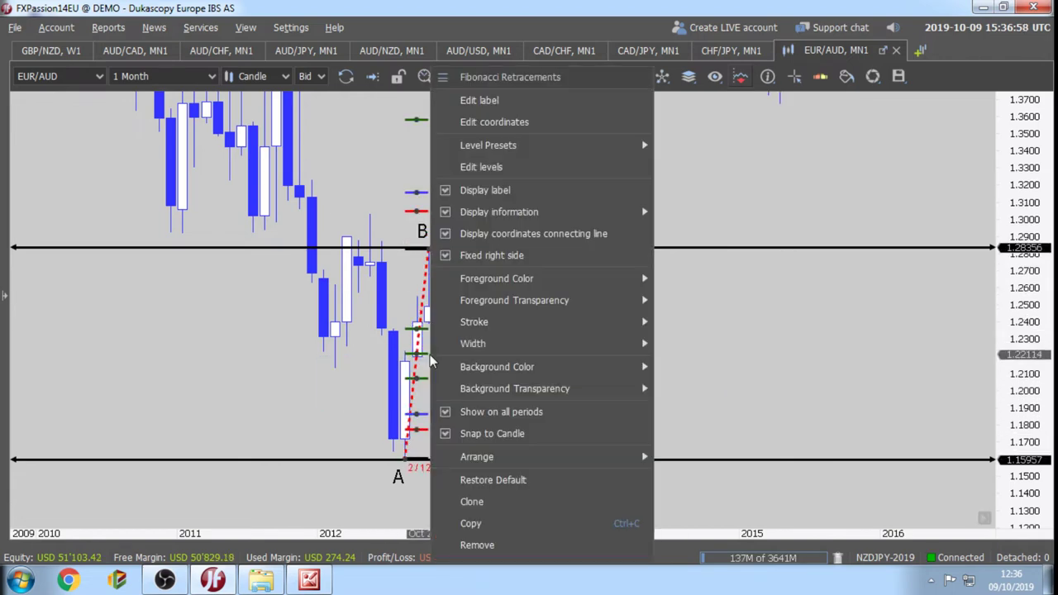
{"action": "left_click", "coordinate": [450, 256]}
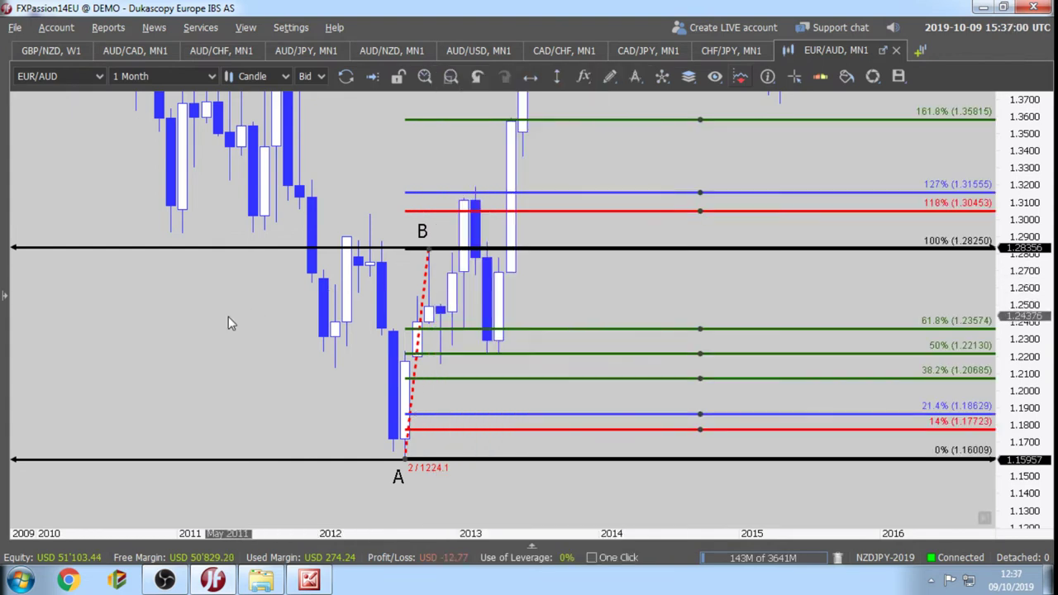
Set the foreground transparency of the Fibonacci Retracements to 50%.
{"action": "left_click", "coordinate": [608, 309]}
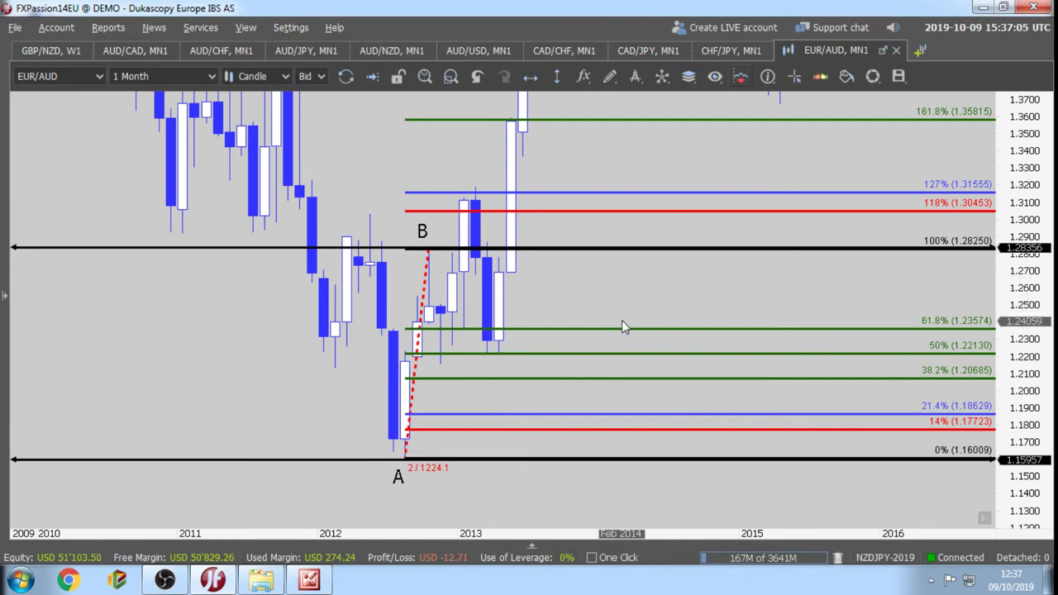
{"action": "right_click", "coordinate": [621, 328]}
{"action": "mouse_move", "coordinate": [719, 302]}
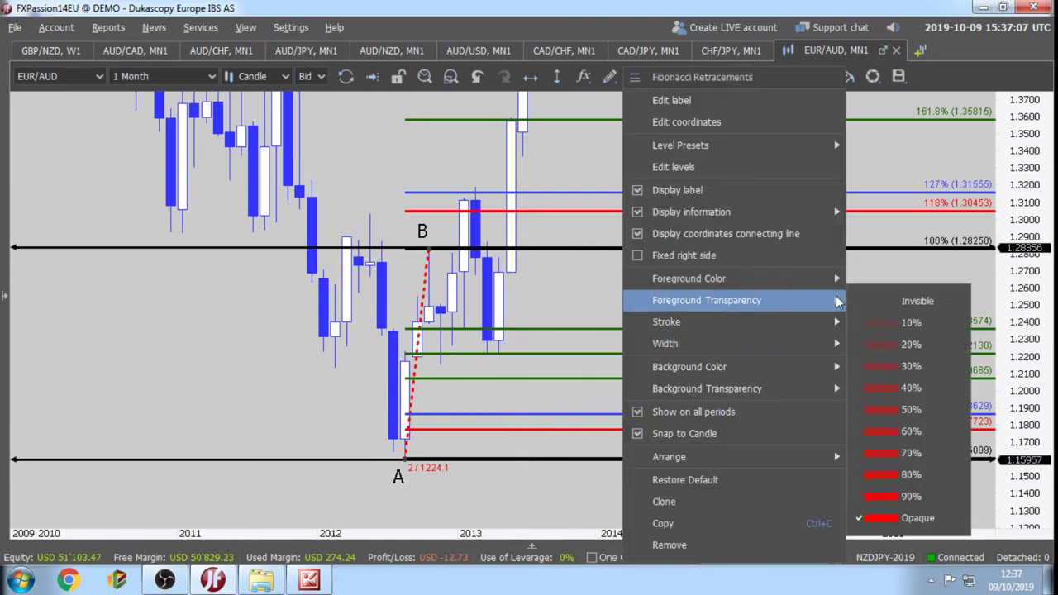
{"action": "left_click", "coordinate": [892, 409]}
Add a text label "1" just below the first pullback low after swing high B.
{"action": "left_click", "coordinate": [609, 76]}
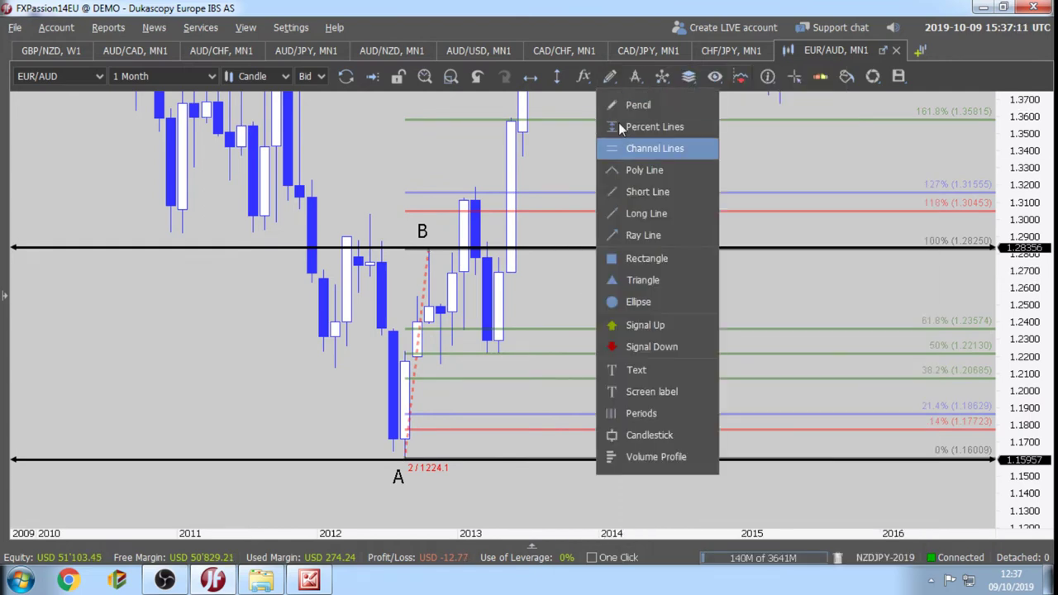
{"action": "left_click", "coordinate": [647, 368]}
{"action": "left_click", "coordinate": [447, 371]}
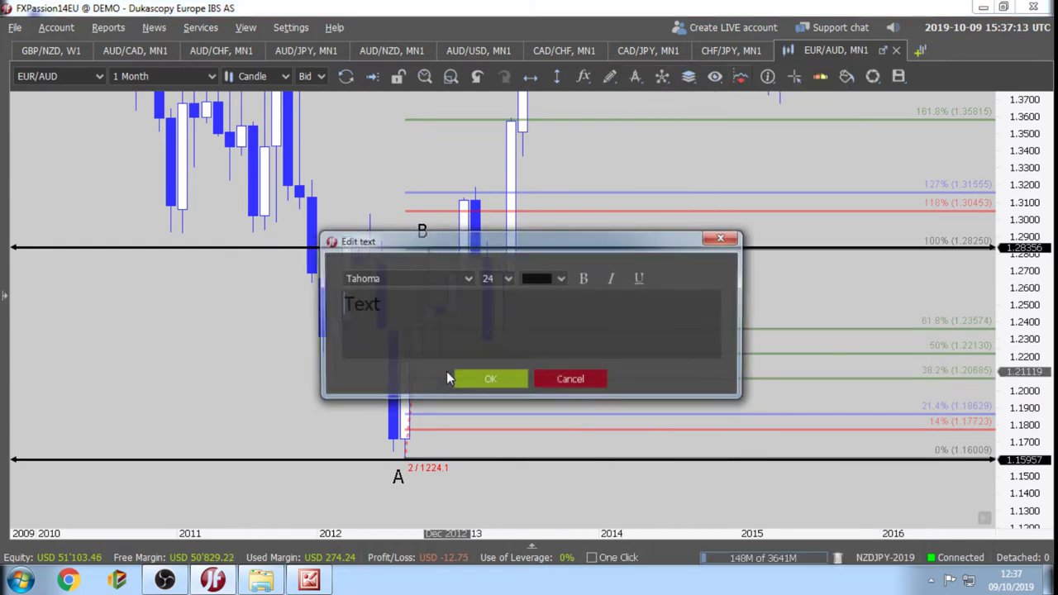
{"action": "key", "text": "ctrl+a"}
{"action": "type", "text": "1"}
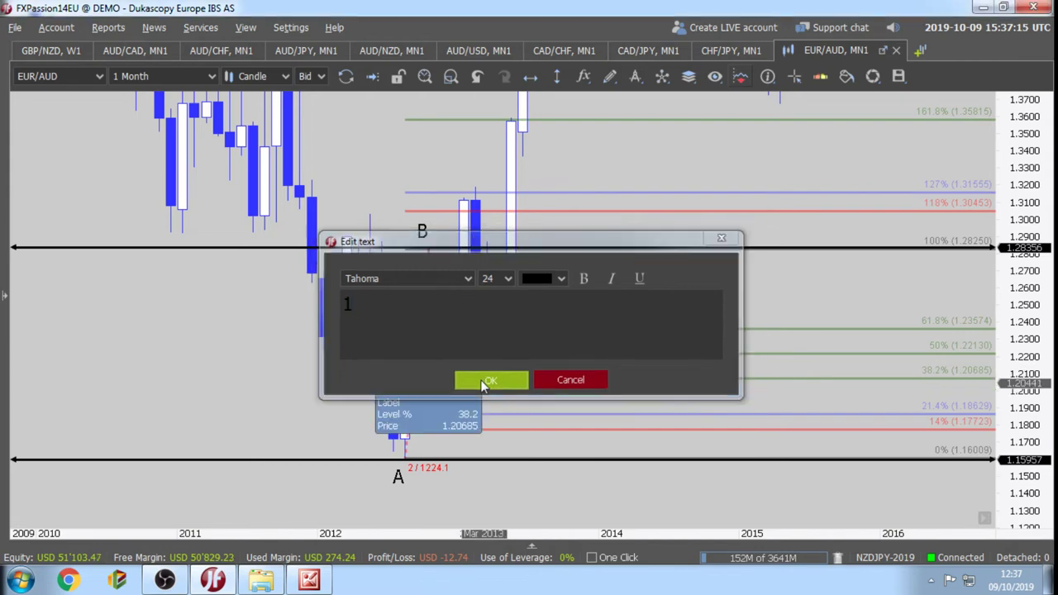
{"action": "left_click", "coordinate": [484, 380]}
{"action": "mouse_move", "coordinate": [455, 367]}
{"action": "left_mouse_down"}
{"action": "mouse_move", "coordinate": [433, 376]}
{"action": "mouse_move", "coordinate": [443, 377]}
{"action": "left_mouse_up"}
Add a text label "2" just below the 2013 pullback low near the 50% retracement level.
{"action": "left_click", "coordinate": [607, 77]}
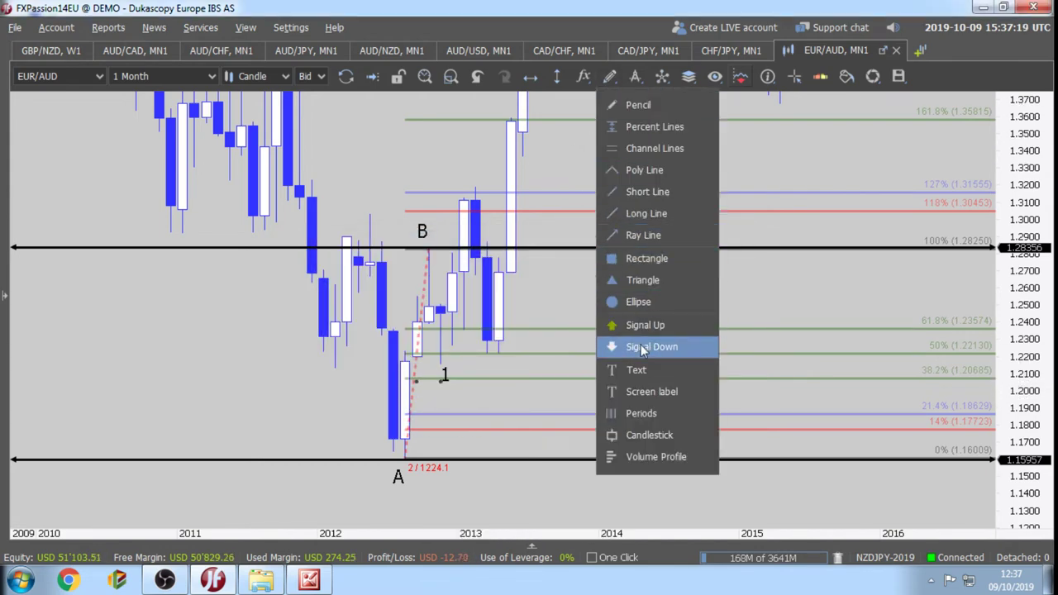
{"action": "left_click", "coordinate": [625, 368]}
{"action": "left_click", "coordinate": [495, 364]}
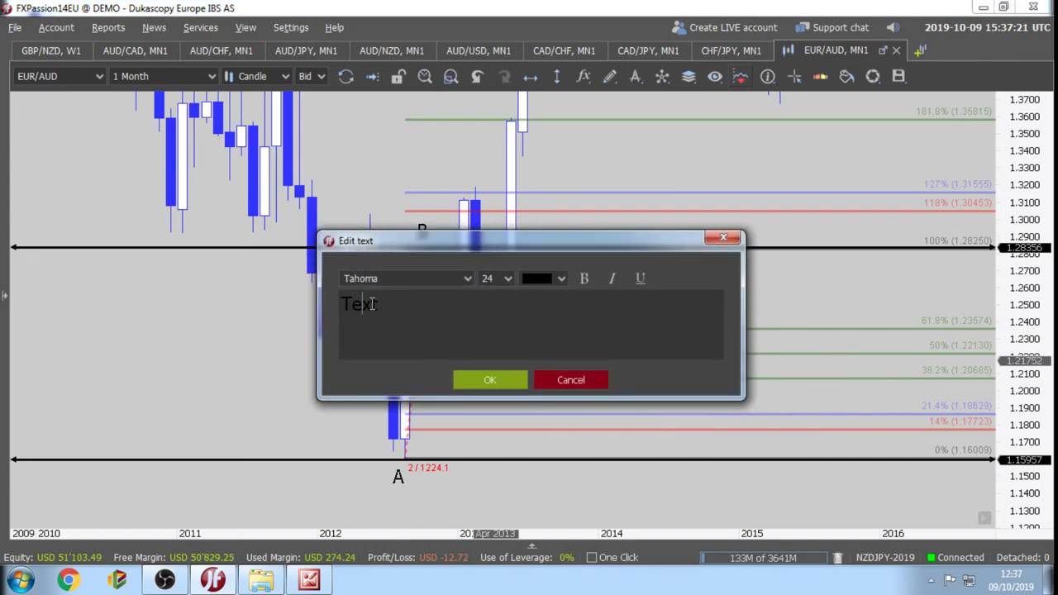
{"action": "double_click", "coordinate": [373, 304]}
{"action": "type", "text": "2"}
{"action": "left_click", "coordinate": [489, 379]}
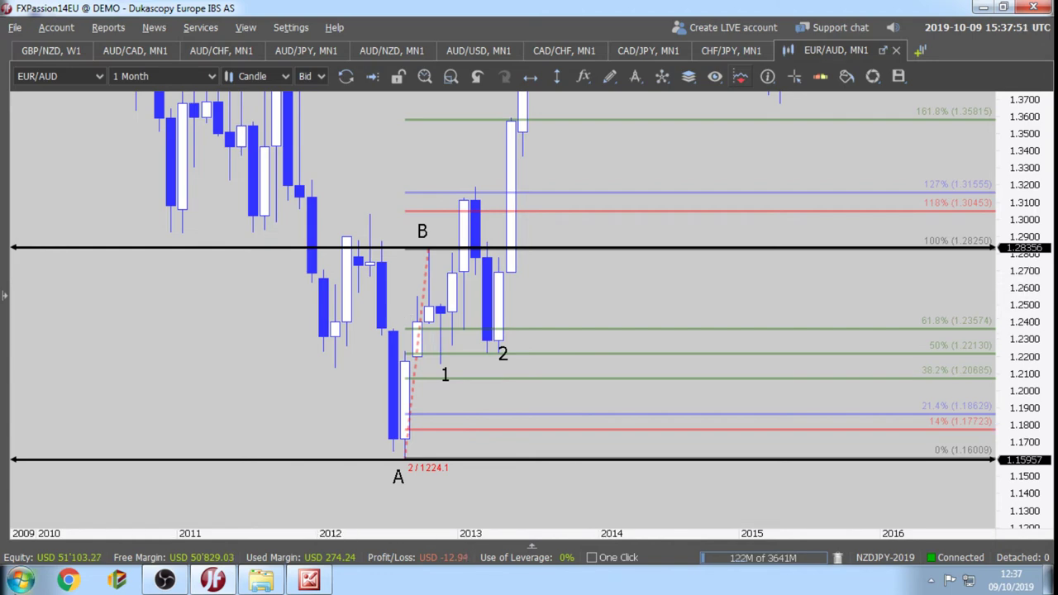
Review the uptrend retracement and extension ratios in the "fibo-numbers" image from the Fibonacci folder, and return to the EUR/AUD chart.
{"action": "left_click", "coordinate": [263, 581]}
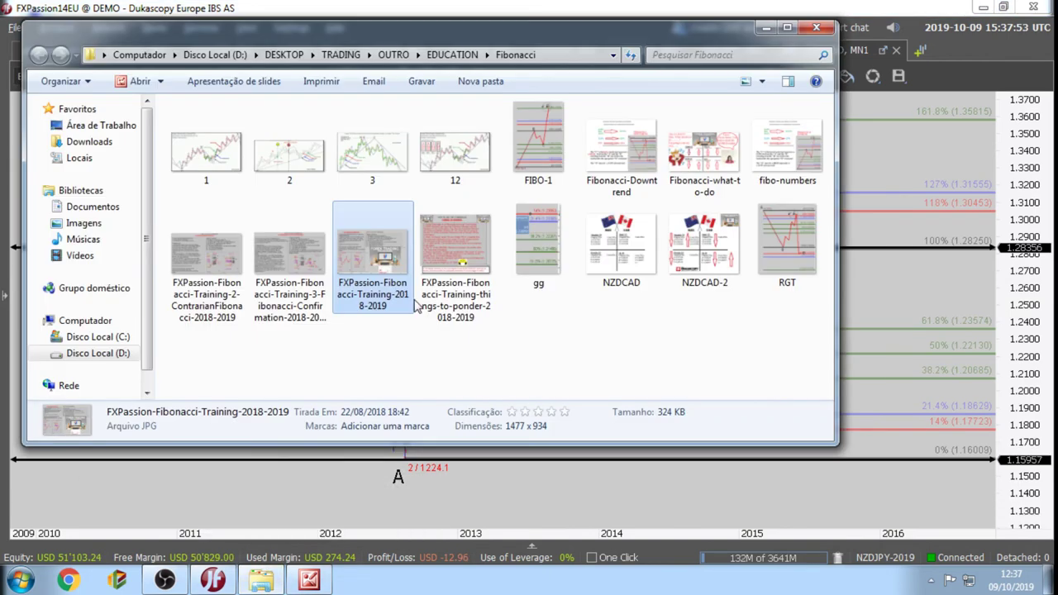
{"action": "left_click", "coordinate": [783, 155]}
{"action": "double_click", "coordinate": [783, 156]}
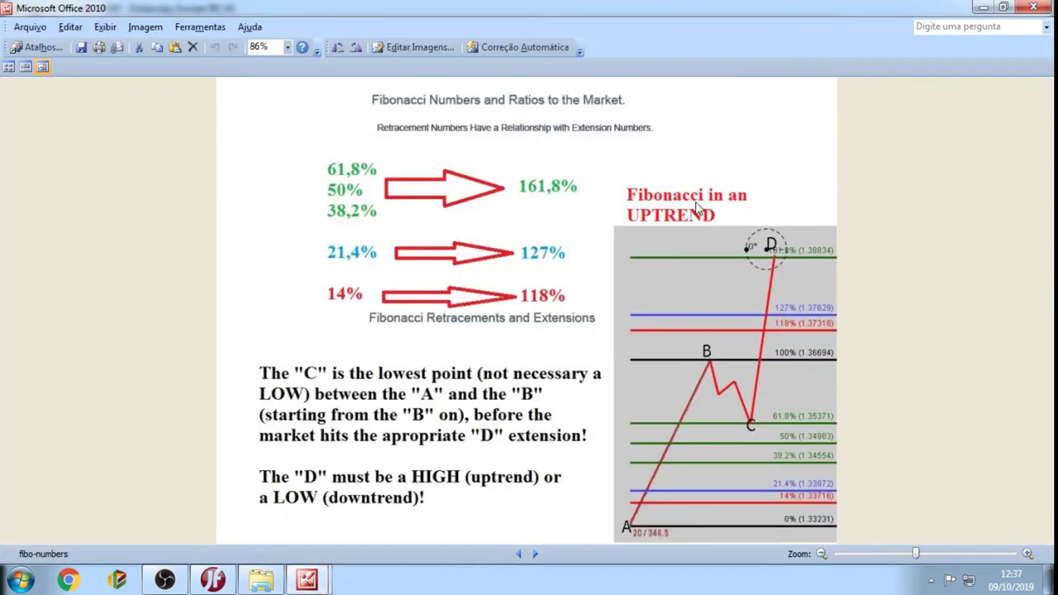
{"action": "key", "text": "Escape"}
{"action": "left_click", "coordinate": [212, 579]}
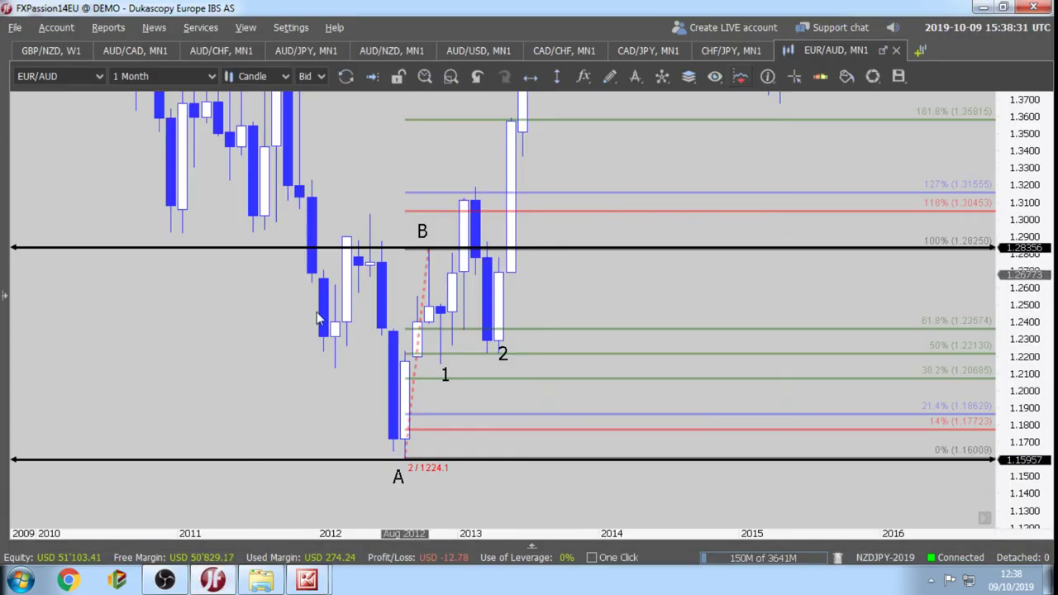
Draw a Poly Line from swing high B down to low 1 and up to about 1.345 in late 2013.
{"action": "left_click", "coordinate": [612, 78]}
{"action": "left_click", "coordinate": [633, 171]}
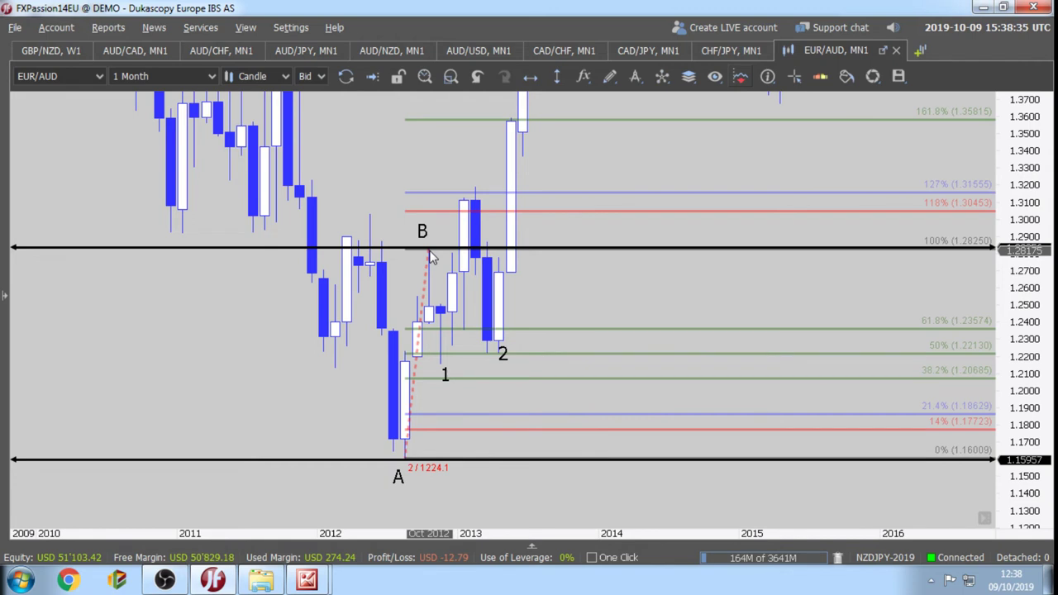
{"action": "left_click", "coordinate": [428, 249]}
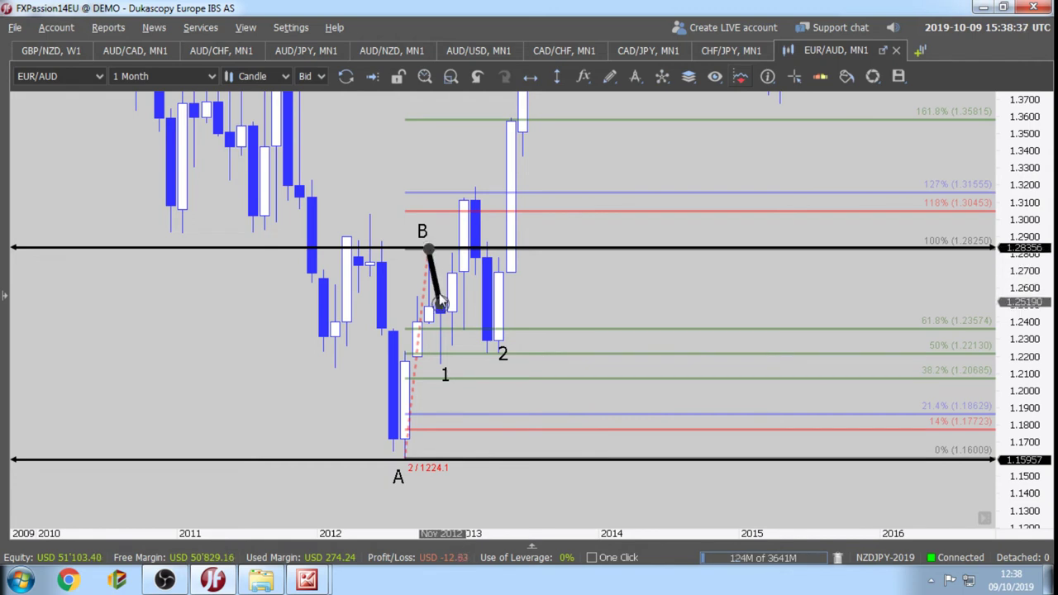
{"action": "left_click", "coordinate": [441, 363]}
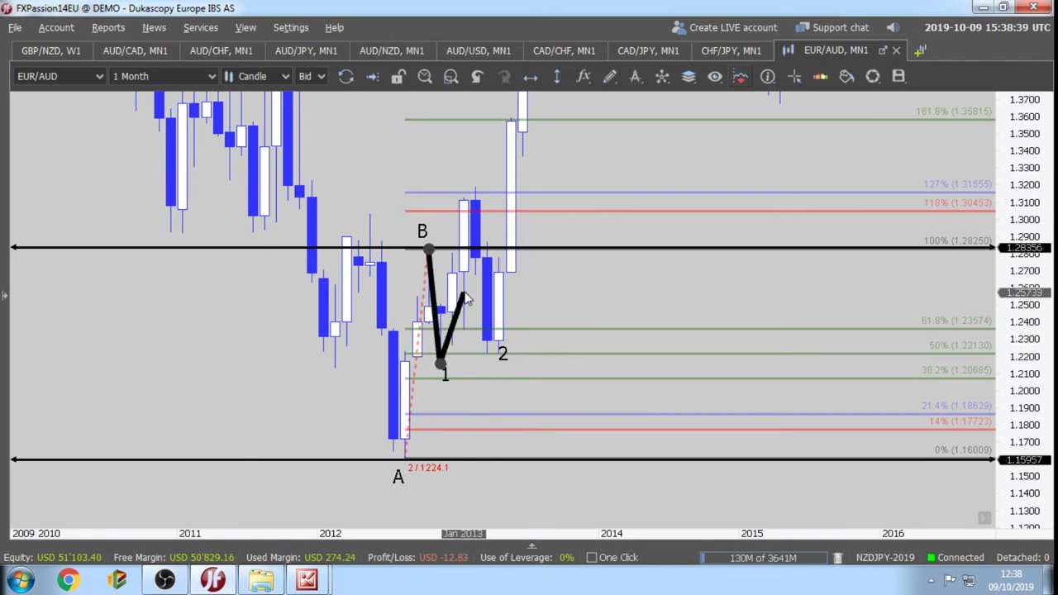
{"action": "double_click", "coordinate": [556, 145]}
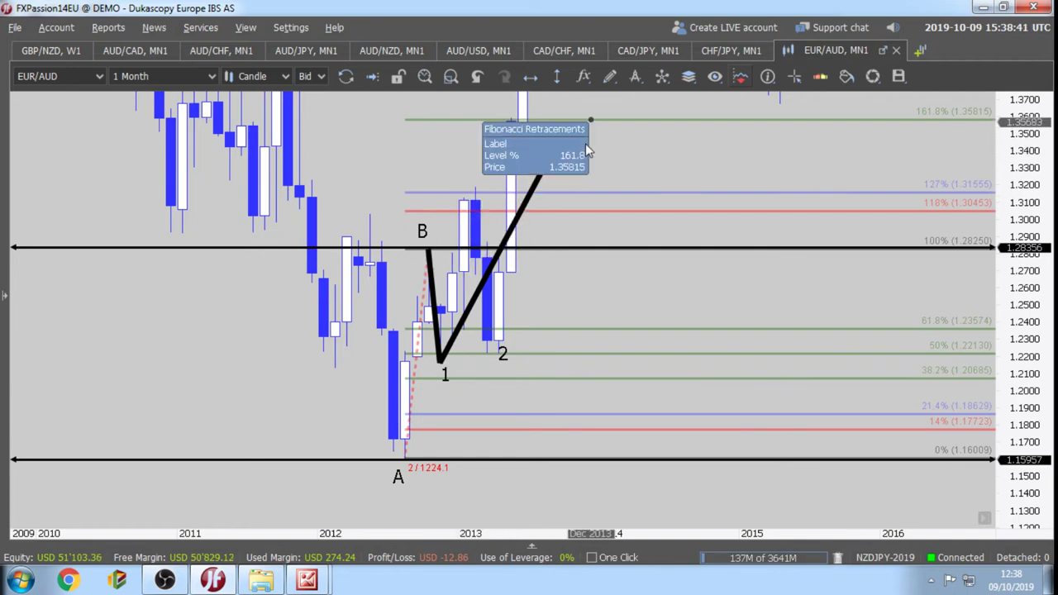
Set the foreground color of the Poly Line through B and 1 to purple.
{"action": "left_click", "coordinate": [545, 172]}
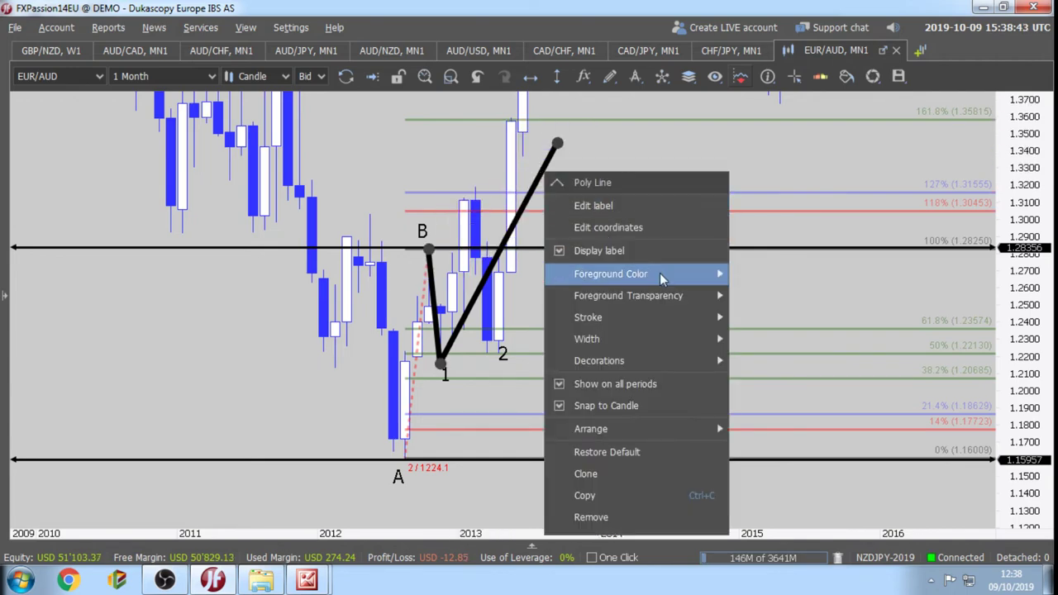
{"action": "mouse_move", "coordinate": [661, 277]}
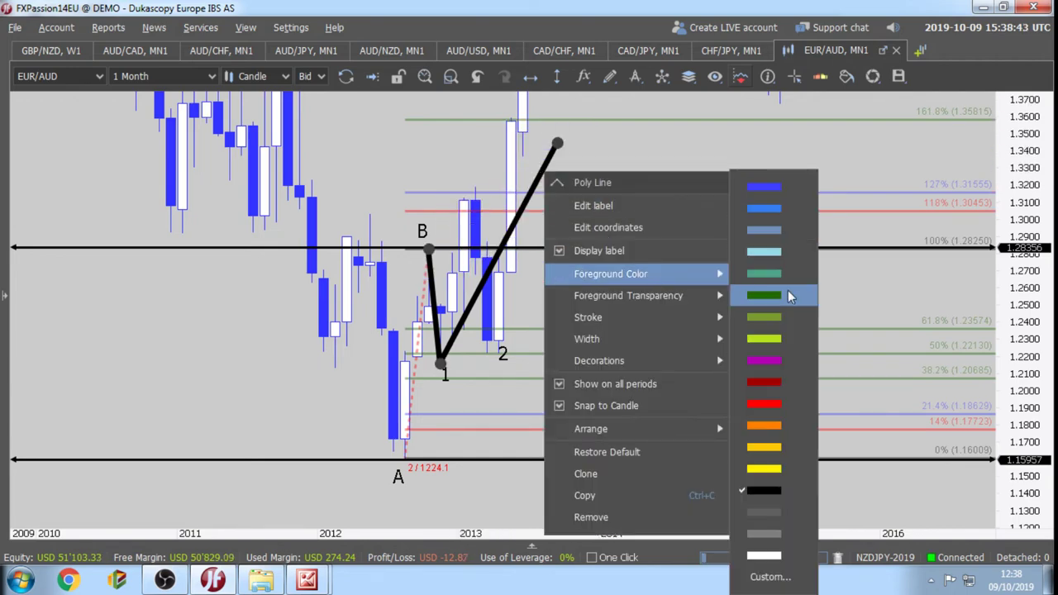
{"action": "left_click", "coordinate": [777, 364]}
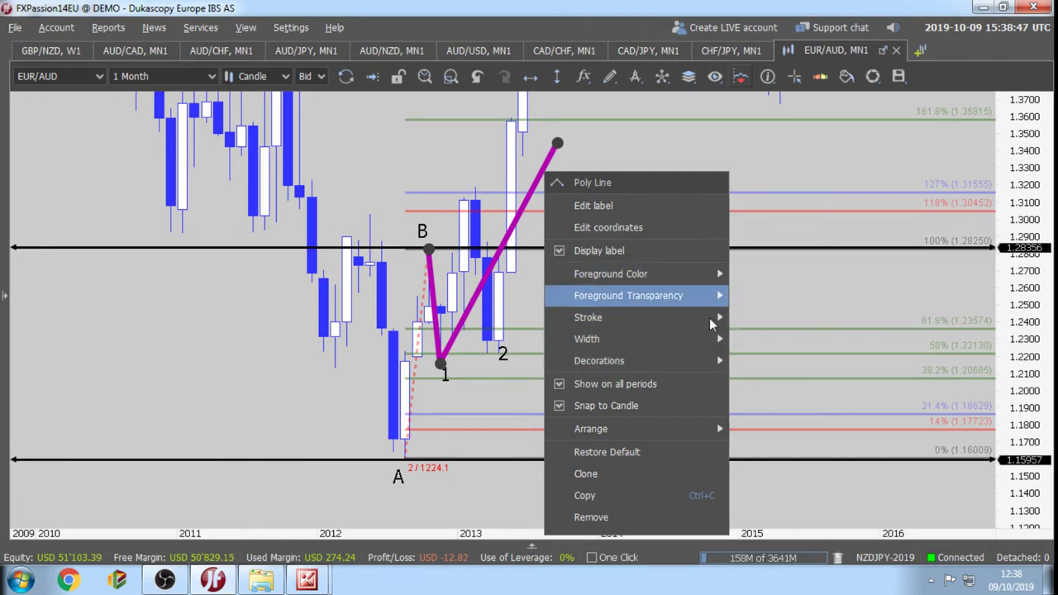
Make the foreground of the purple Poly Line through B and 1 semi-transparent.
{"action": "mouse_move", "coordinate": [702, 295]}
{"action": "left_click", "coordinate": [760, 382]}
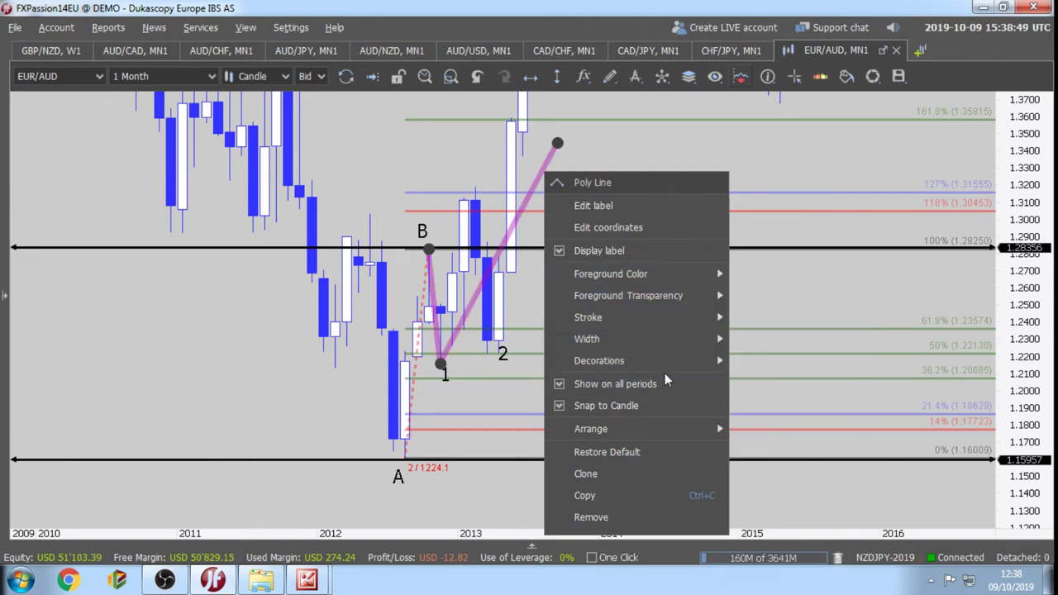
Draw a Poly Line from swing high B down to swing low A and back horizontally to early 2012.
{"action": "left_click", "coordinate": [609, 76]}
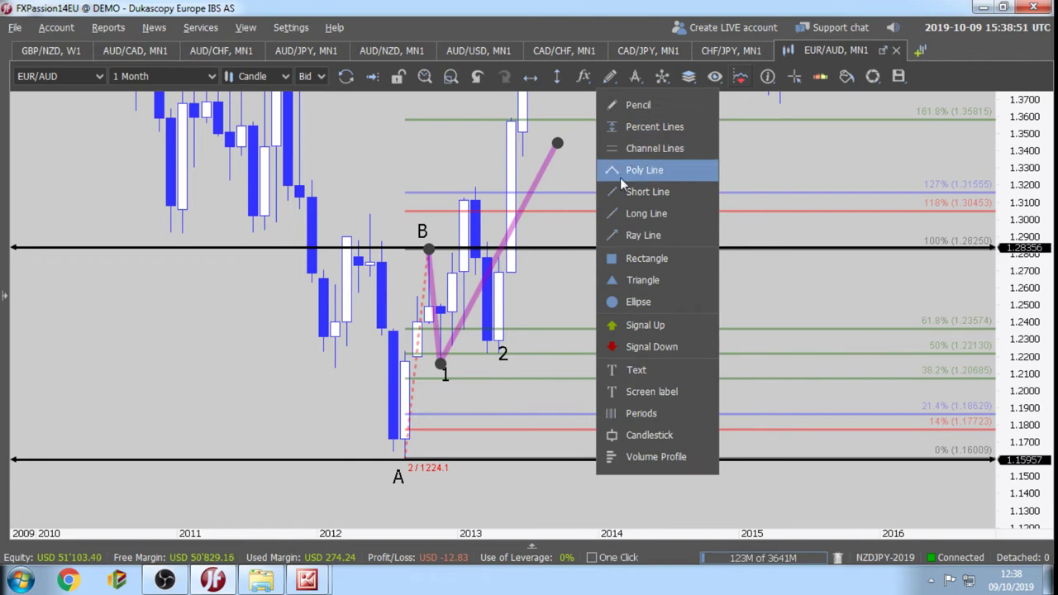
{"action": "left_click", "coordinate": [706, 171]}
{"action": "left_click", "coordinate": [404, 457]}
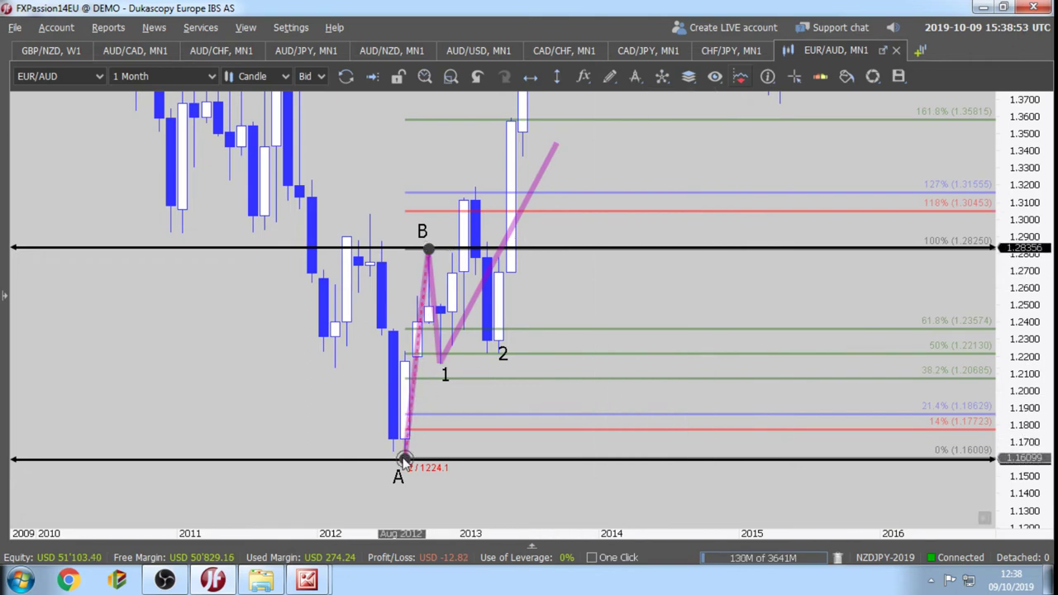
{"action": "double_click", "coordinate": [345, 459]}
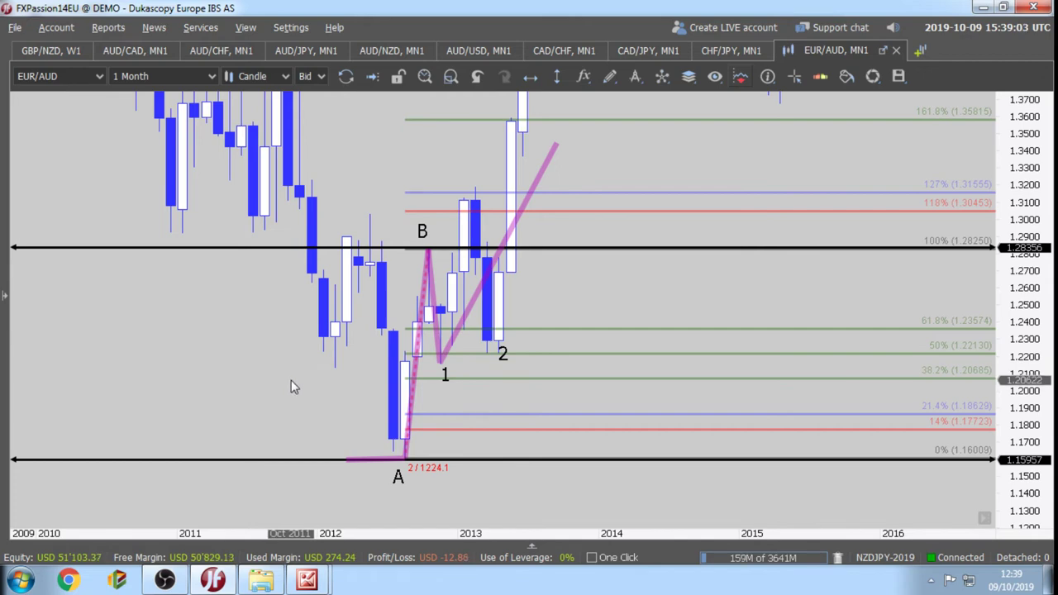
Delete both purple Poly Lines and the text labels "1" and "2" around the pullback lows.
{"action": "scroll", "coordinate": [291, 386], "scroll_direction": "up", "scroll_amount": 3}
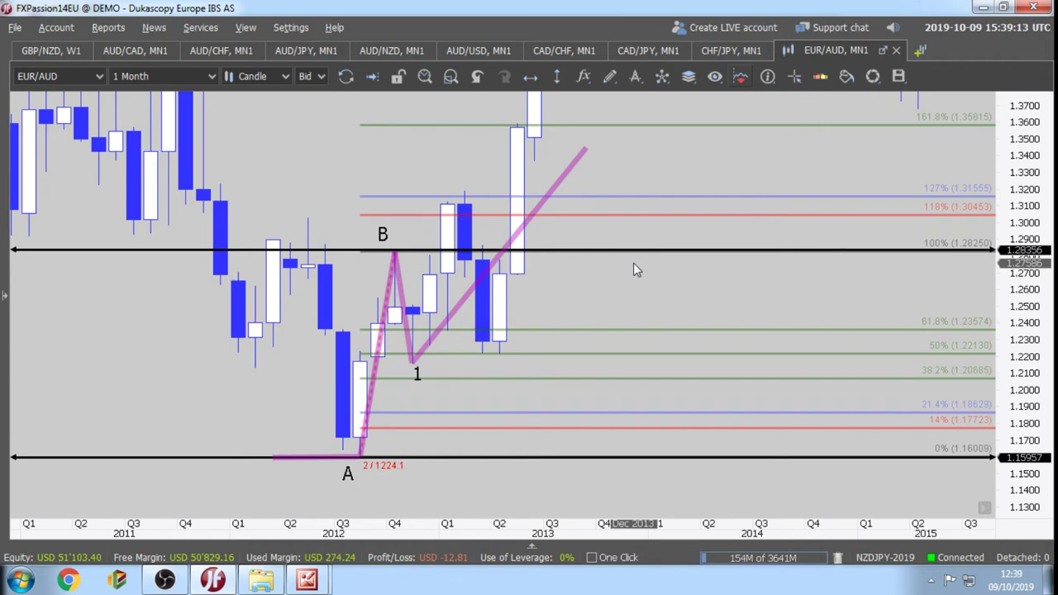
{"action": "key", "text": "Delete"}
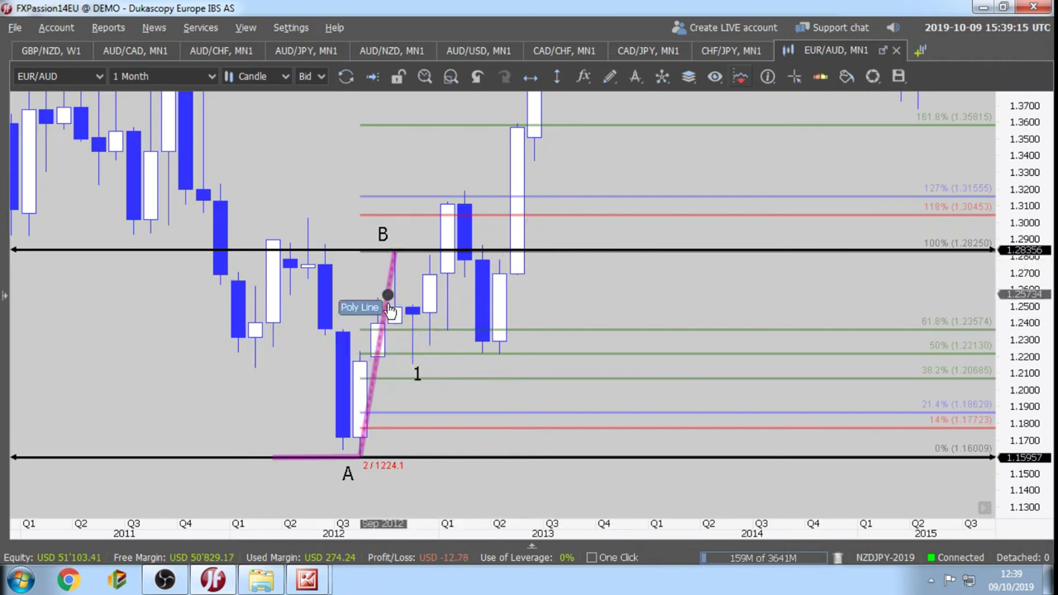
{"action": "key", "text": "Delete"}
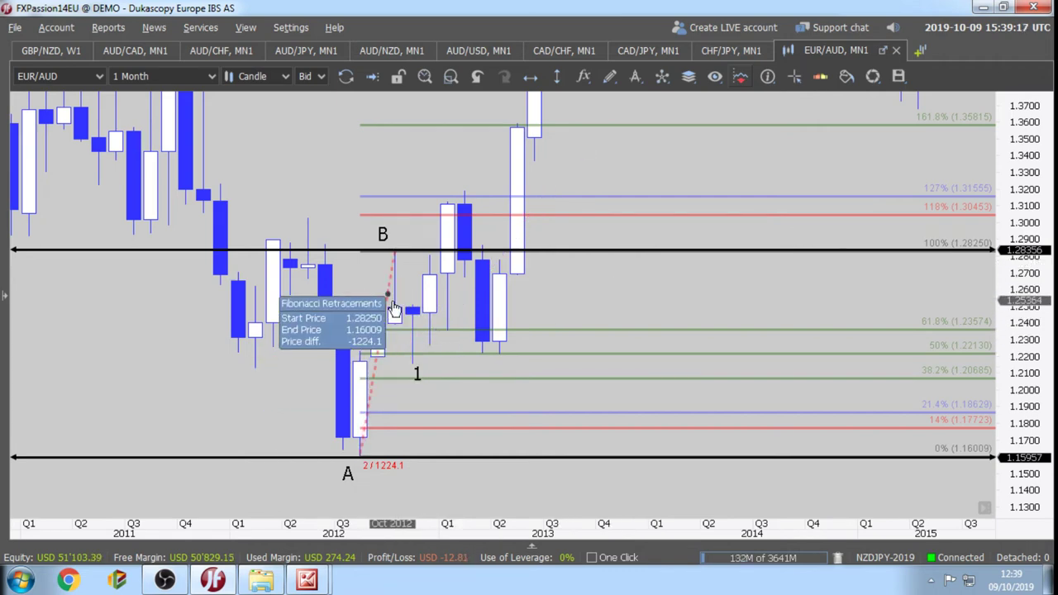
{"action": "mouse_move", "coordinate": [362, 454]}
{"action": "left_mouse_down"}
{"action": "mouse_move", "coordinate": [542, 271]}
{"action": "mouse_move", "coordinate": [501, 278]}
{"action": "mouse_move", "coordinate": [378, 453]}
{"action": "mouse_move", "coordinate": [361, 460]}
{"action": "left_mouse_up"}
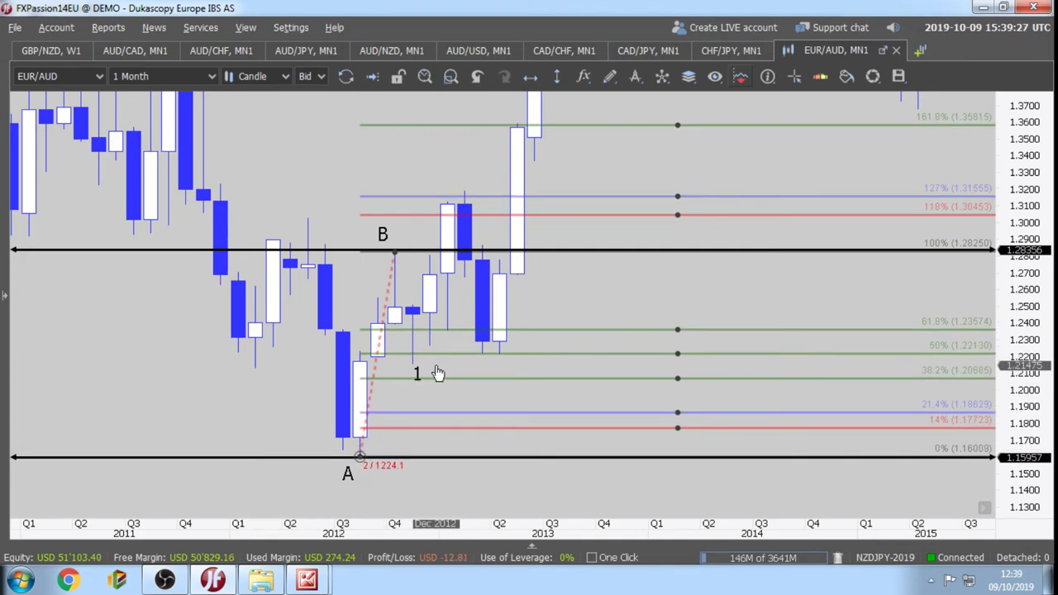
Add a text label "C" just below the November 2012 pullback low.
{"action": "left_click", "coordinate": [610, 77]}
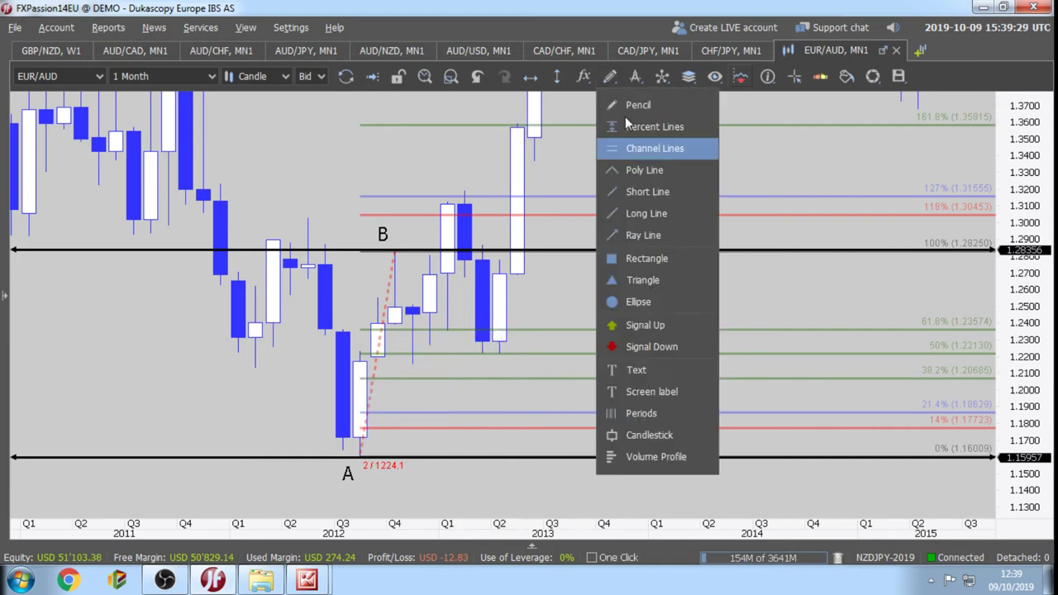
{"action": "left_click", "coordinate": [635, 370]}
{"action": "left_click", "coordinate": [408, 374]}
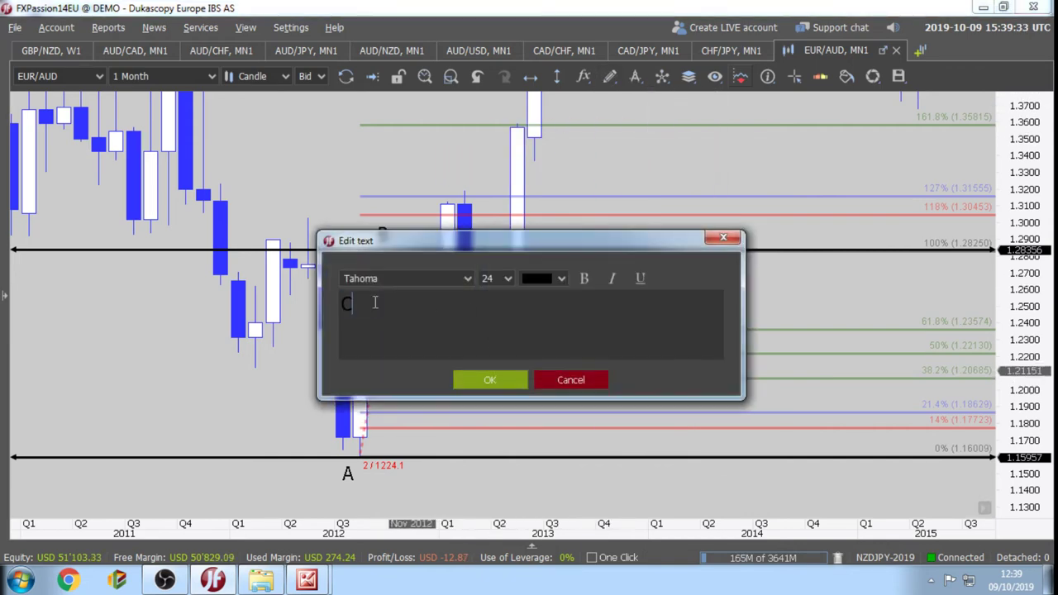
{"action": "left_click", "coordinate": [486, 382]}
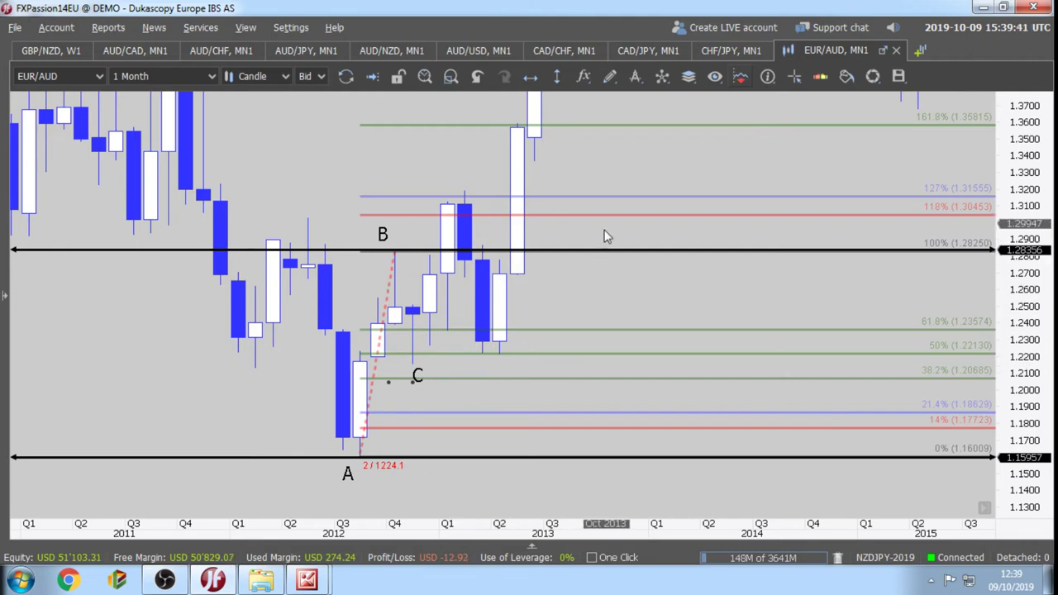
Draw a Poly Line from low A up to B, down to C and up to the August 2013 high at about 1.503.
{"action": "scroll", "coordinate": [734, 193], "scroll_direction": "down", "scroll_amount": 1}
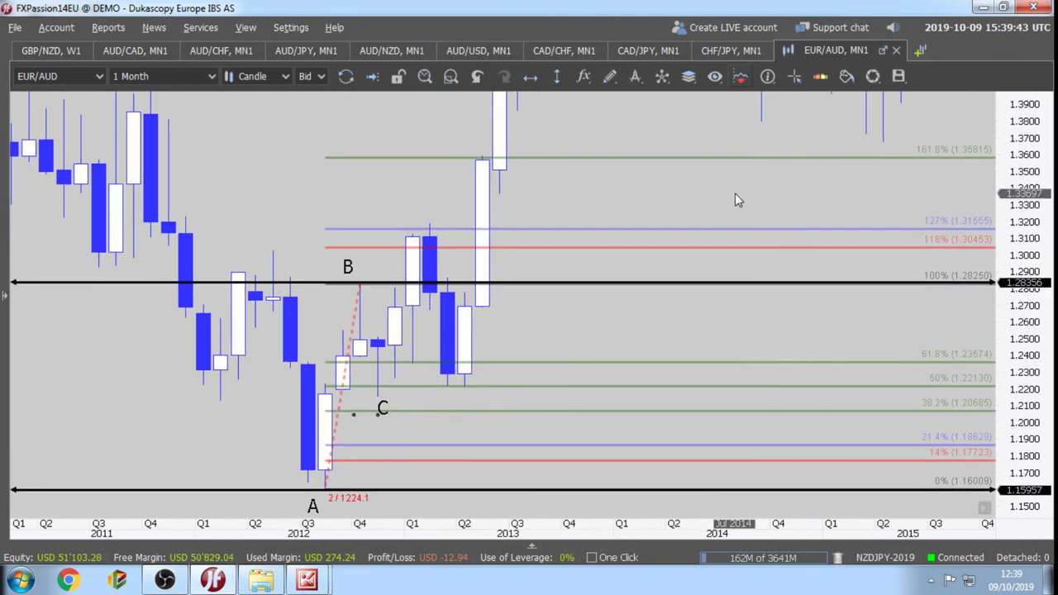
{"action": "scroll", "coordinate": [735, 192], "scroll_direction": "down", "scroll_amount": 1}
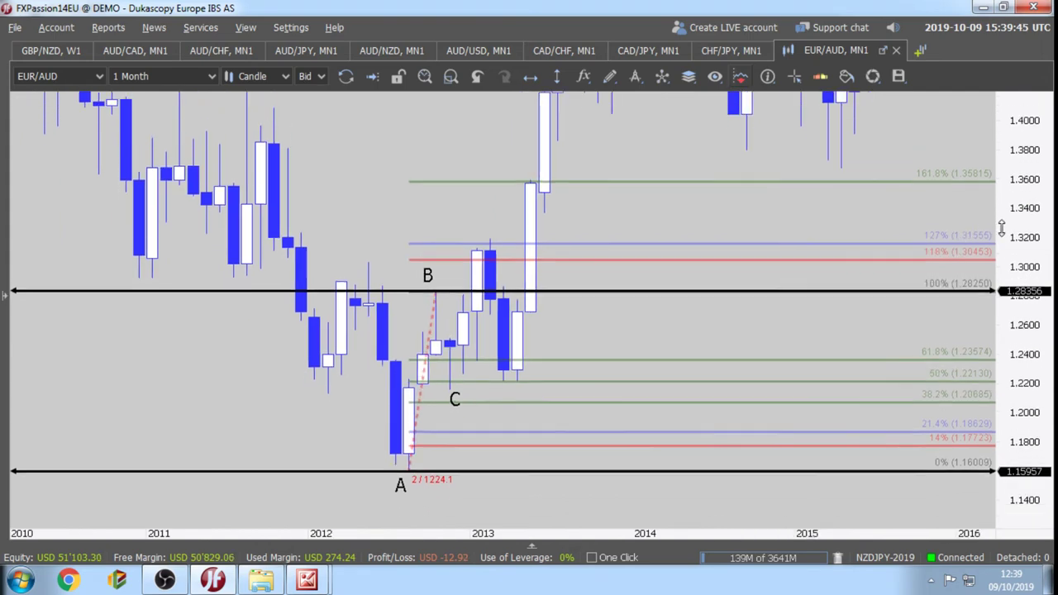
{"action": "left_click_drag", "start_coordinate": [739, 221], "coordinate": [589, 274]}
{"action": "scroll", "coordinate": [649, 247], "scroll_direction": "down", "scroll_amount": 2}
{"action": "left_click_drag", "start_coordinate": [1024, 191], "coordinate": [988, 238]}
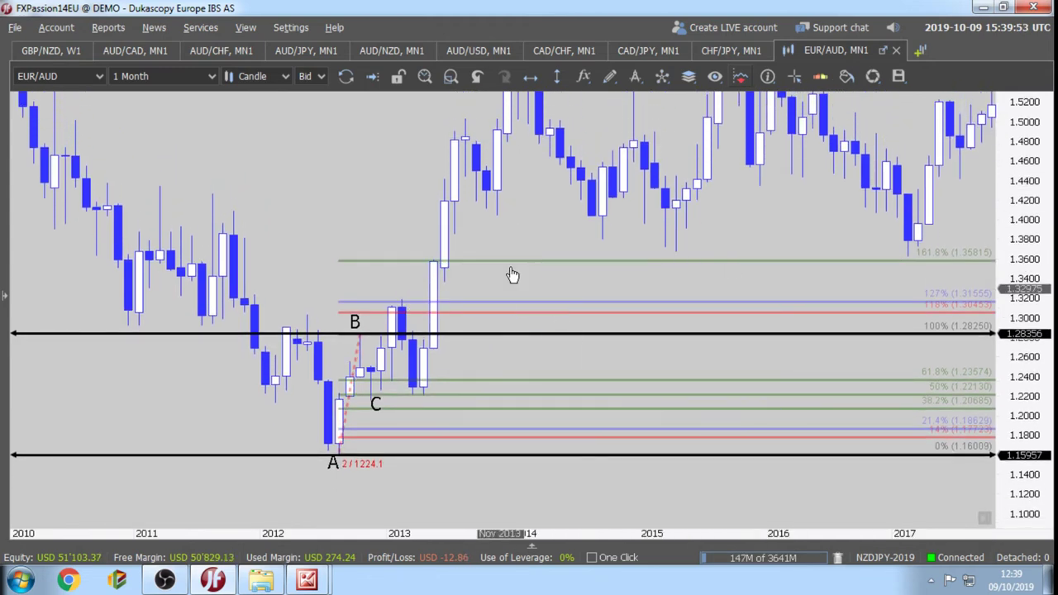
{"action": "left_click", "coordinate": [609, 76]}
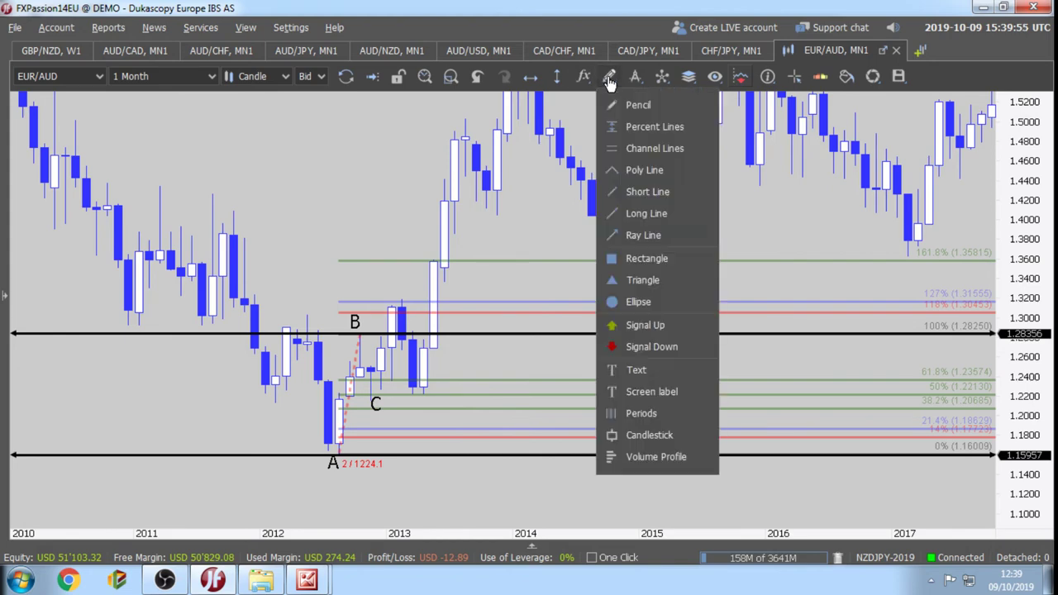
{"action": "left_click", "coordinate": [636, 168]}
{"action": "left_click", "coordinate": [338, 453]}
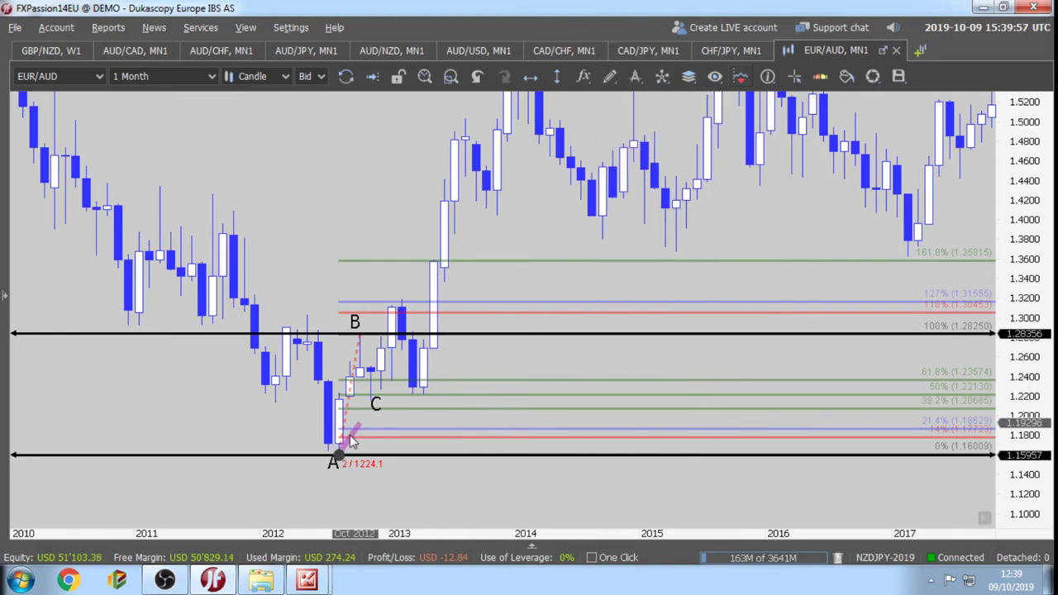
{"action": "left_click", "coordinate": [358, 335]}
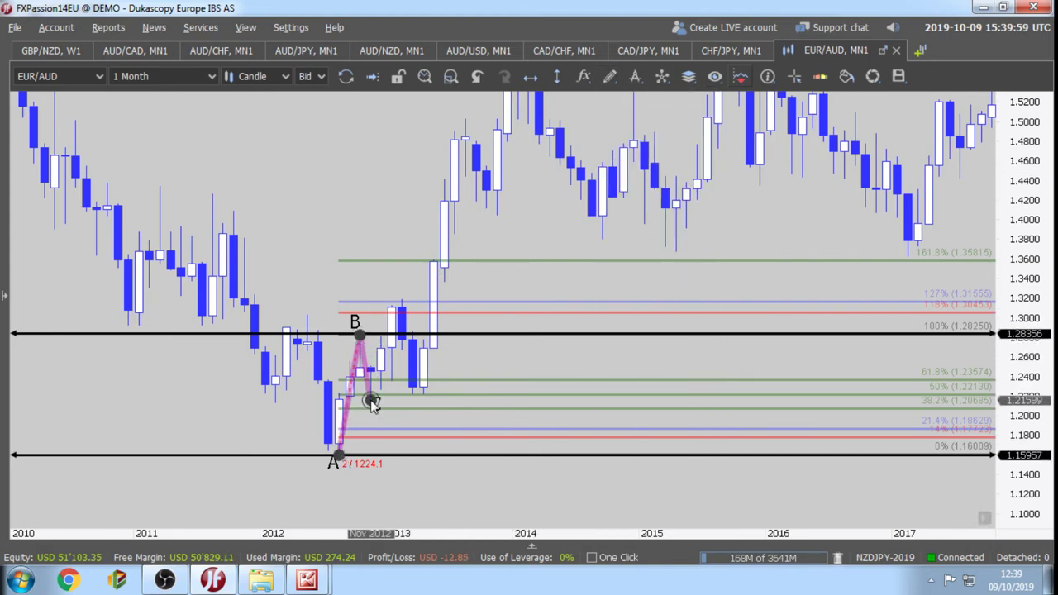
{"action": "left_click", "coordinate": [371, 401]}
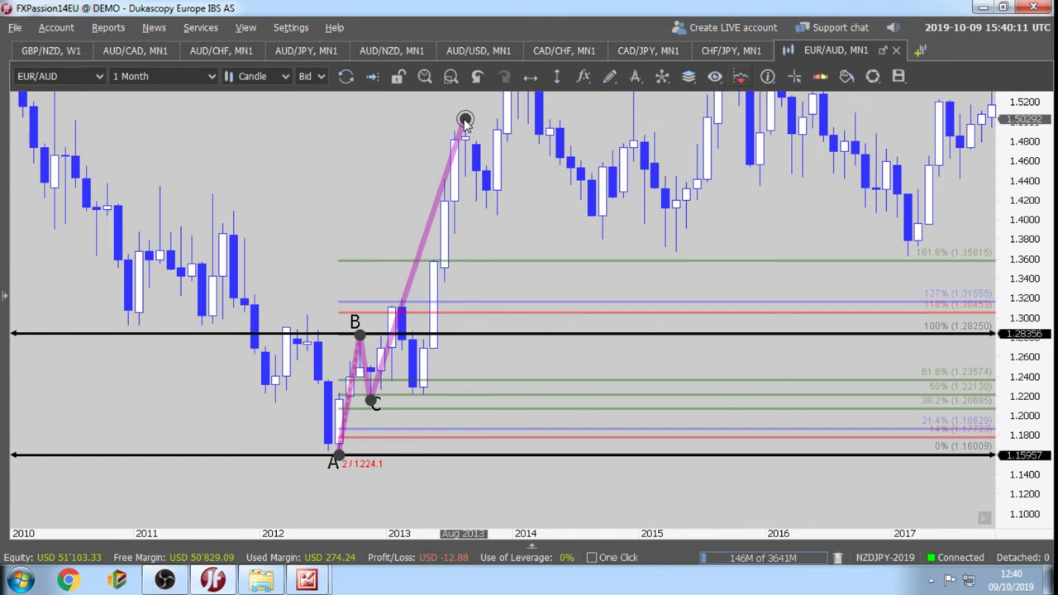
{"action": "left_click", "coordinate": [466, 120]}
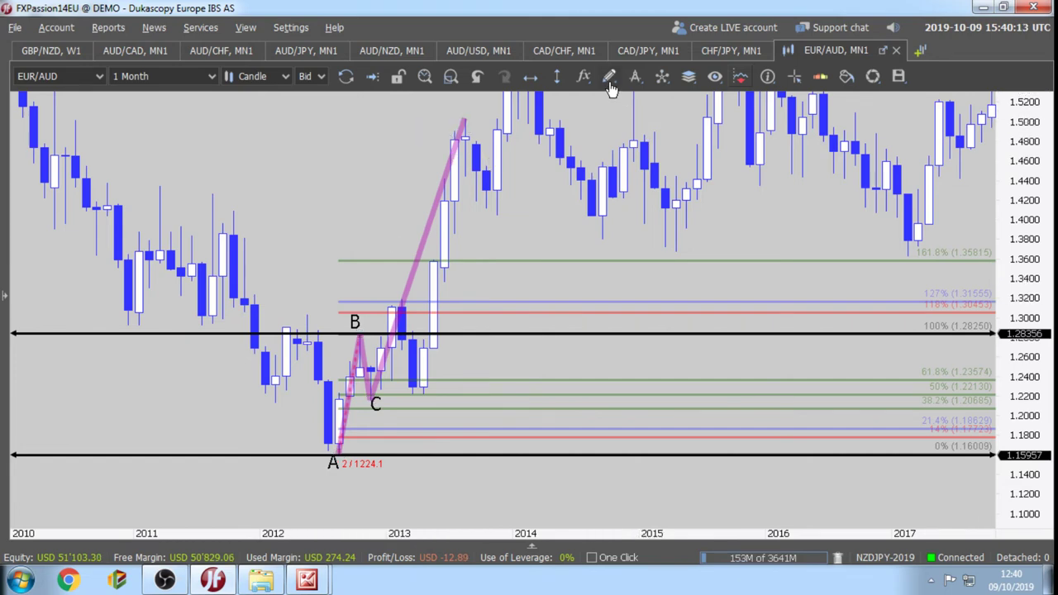
Add a text label "D" beside the August 2013 high at the end of the Poly Line.
{"action": "left_click", "coordinate": [609, 76]}
{"action": "left_click", "coordinate": [645, 381]}
{"action": "left_click", "coordinate": [437, 116]}
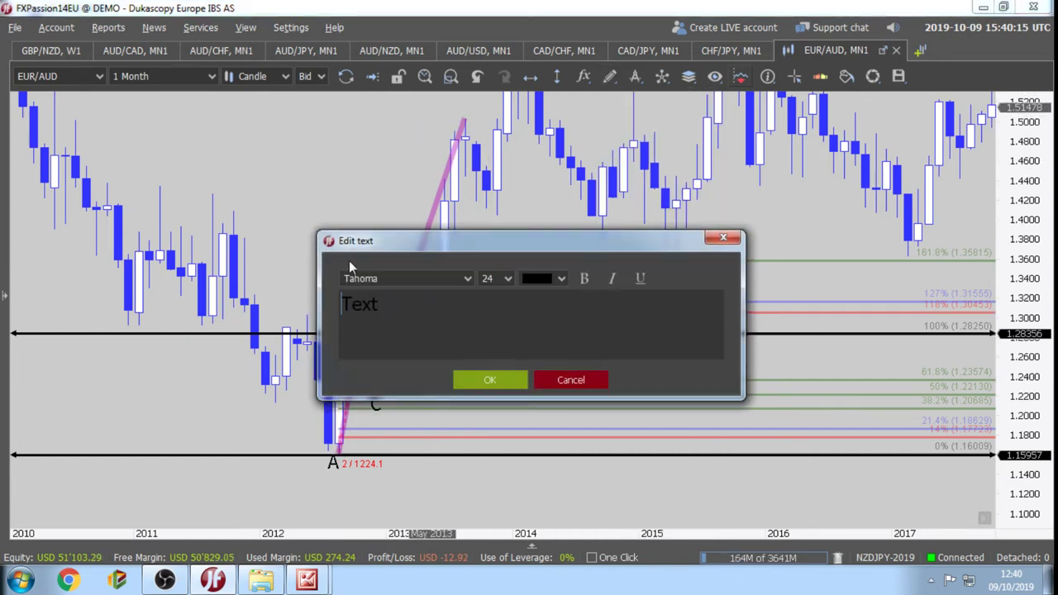
{"action": "left_click", "coordinate": [489, 379]}
{"action": "left_click_drag", "start_coordinate": [440, 102], "coordinate": [449, 119]}
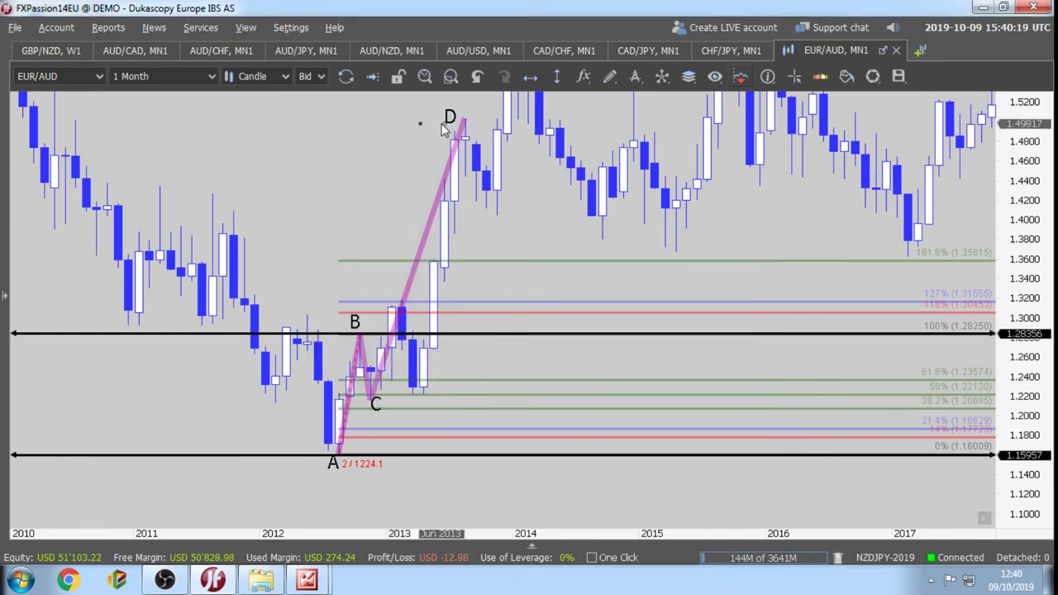
Move the lower horizontal line to low C at about 1.2143 and the upper one to high D at about 1.5045.
{"action": "left_click", "coordinate": [269, 455]}
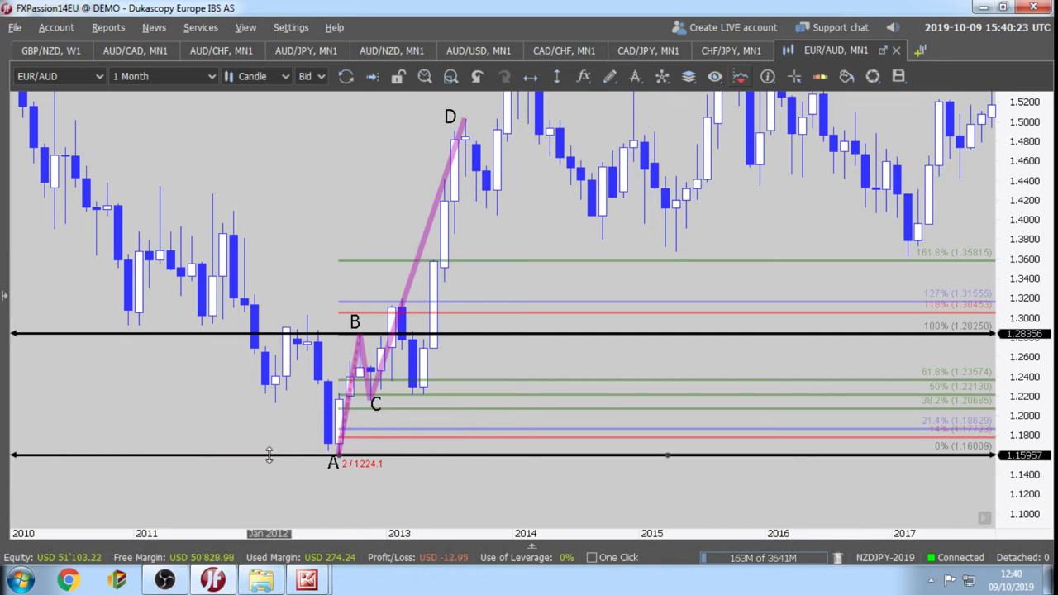
{"action": "left_click_drag", "start_coordinate": [269, 454], "coordinate": [288, 404]}
{"action": "left_click_drag", "start_coordinate": [195, 334], "coordinate": [369, 120]}
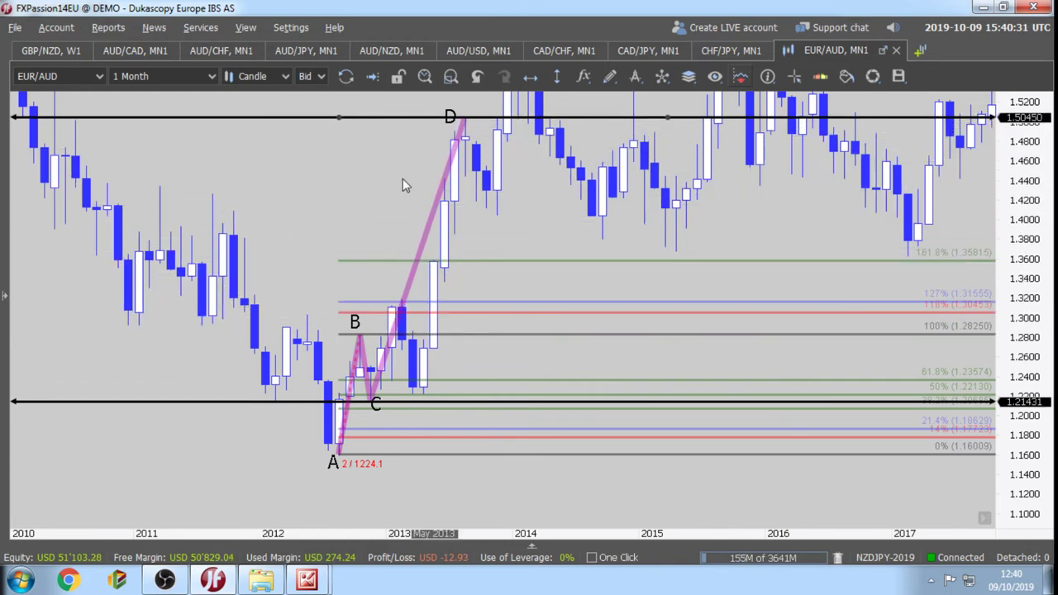
Turn off the fixed right side of the Fibonacci Retracements on the original A to B swing.
{"action": "left_click", "coordinate": [508, 261]}
{"action": "right_click", "coordinate": [507, 261]}
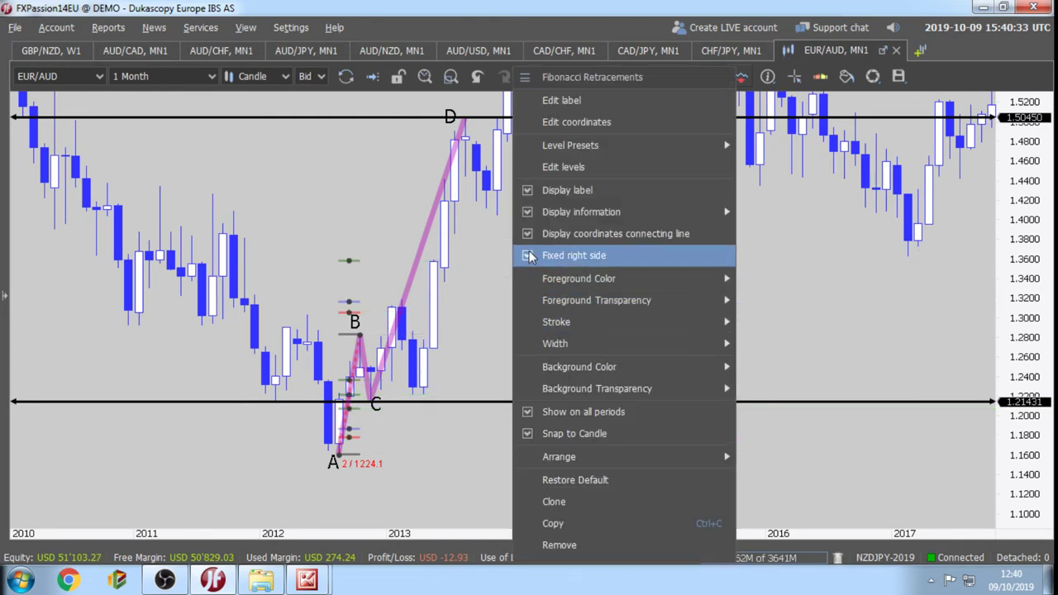
{"action": "left_click", "coordinate": [327, 192]}
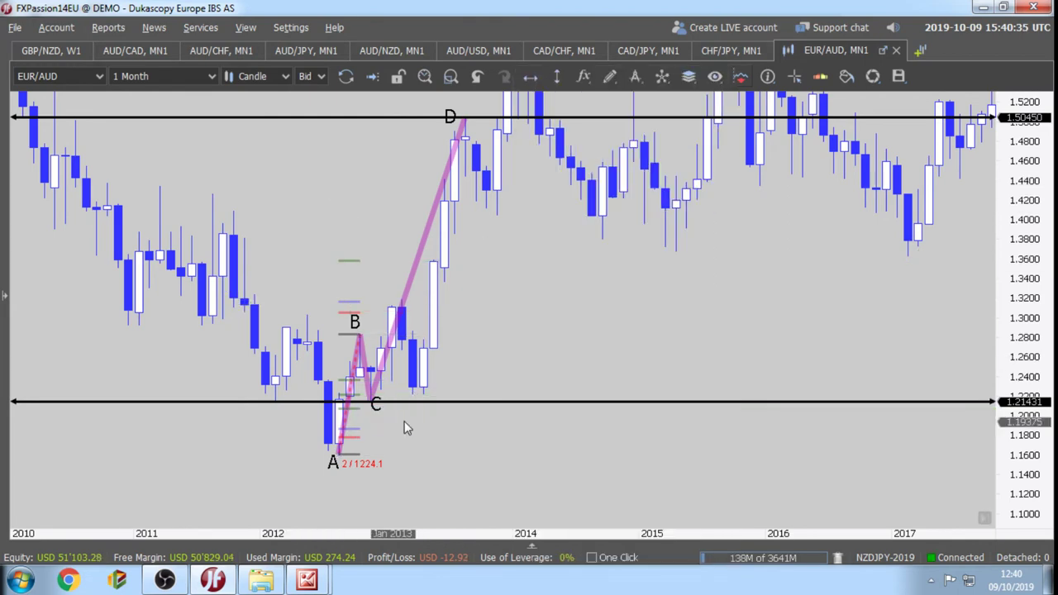
Reposition the labels: A at the November 2012 low, B at the August 2013 high, C below and D above the 2015 candles.
{"action": "left_click_drag", "start_coordinate": [376, 411], "coordinate": [521, 439]}
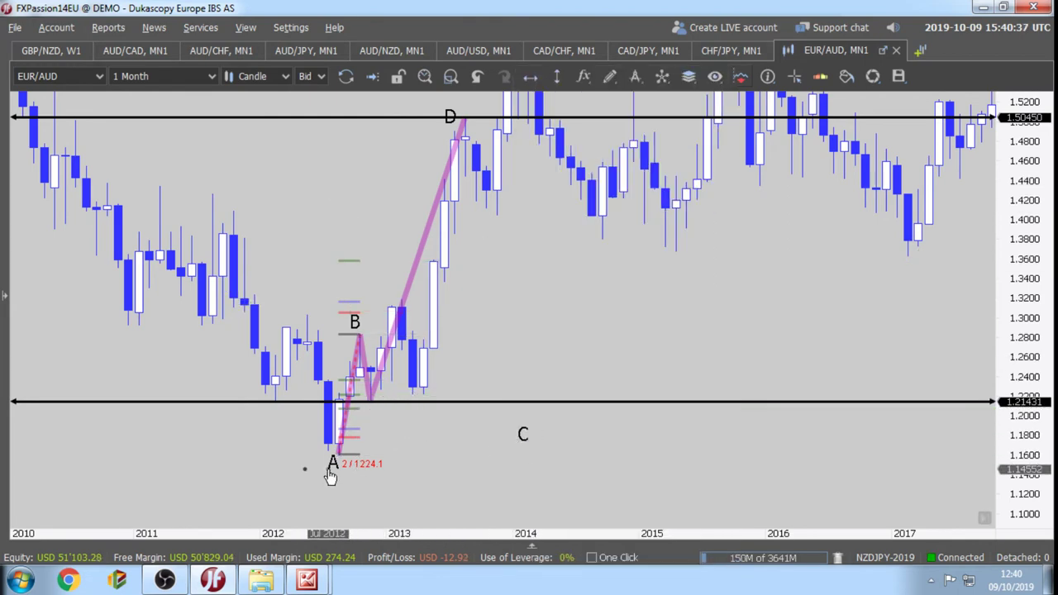
{"action": "left_click_drag", "start_coordinate": [318, 484], "coordinate": [374, 422]}
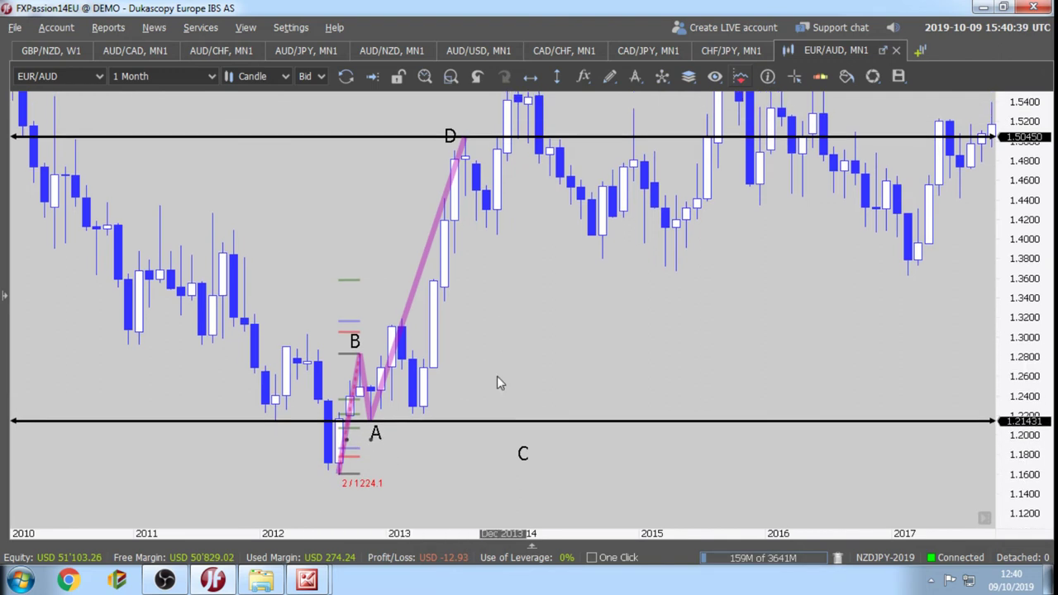
{"action": "left_click_drag", "start_coordinate": [526, 461], "coordinate": [680, 316]}
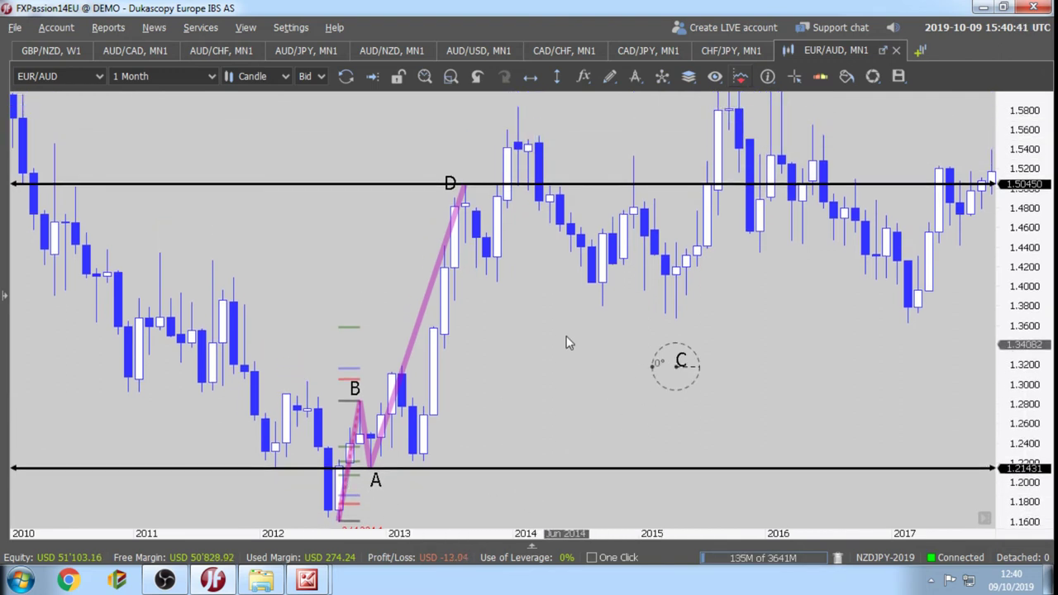
{"action": "left_click_drag", "start_coordinate": [355, 411], "coordinate": [661, 127]}
{"action": "left_click_drag", "start_coordinate": [439, 185], "coordinate": [459, 192]}
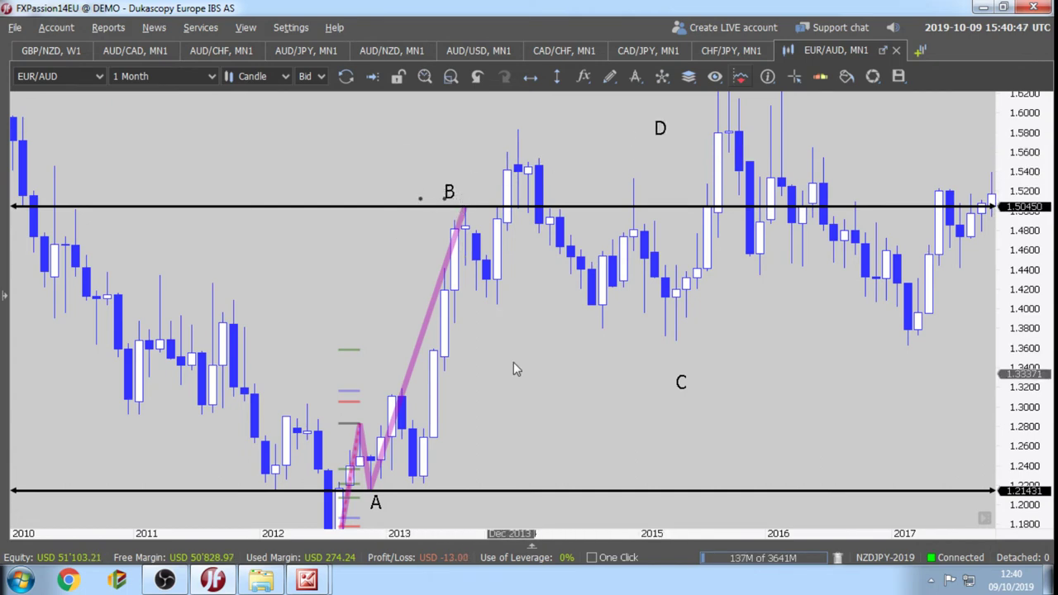
Draw Fibonacci Retracements from the new B high to the new A low and fix their right side to extend the levels.
{"action": "left_click_drag", "start_coordinate": [513, 362], "coordinate": [487, 307]}
{"action": "left_click", "coordinate": [642, 76]}
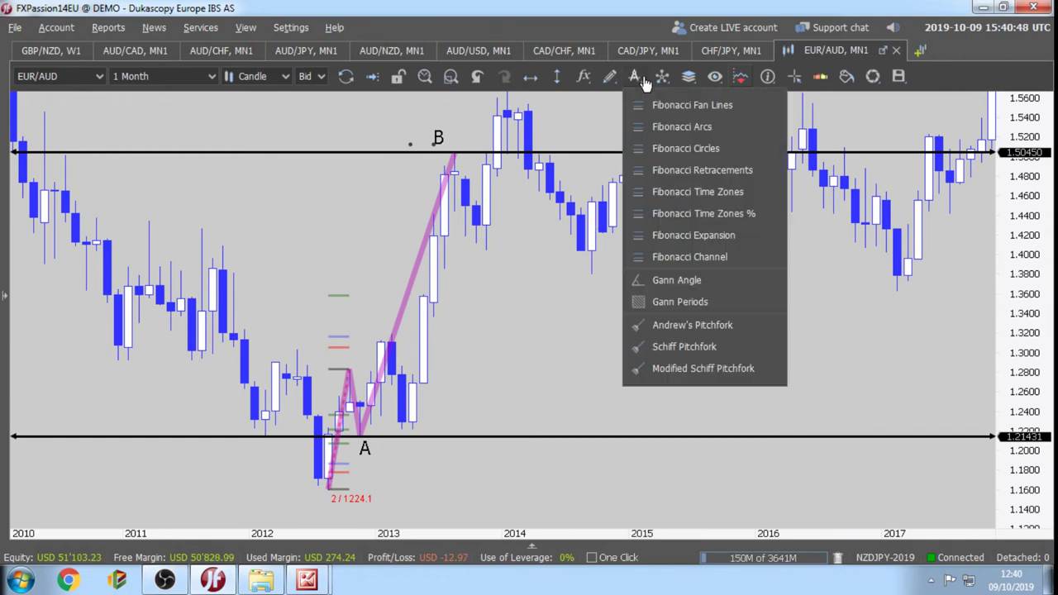
{"action": "left_click", "coordinate": [701, 170]}
{"action": "left_click_drag", "start_coordinate": [453, 197], "coordinate": [362, 441]}
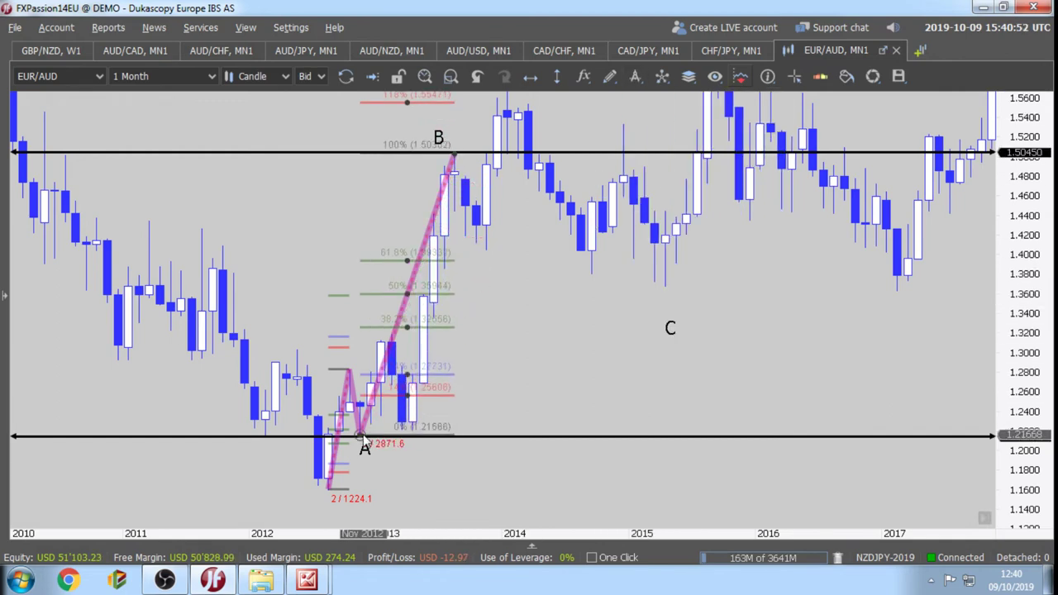
{"action": "right_click", "coordinate": [439, 337]}
{"action": "left_click", "coordinate": [463, 256]}
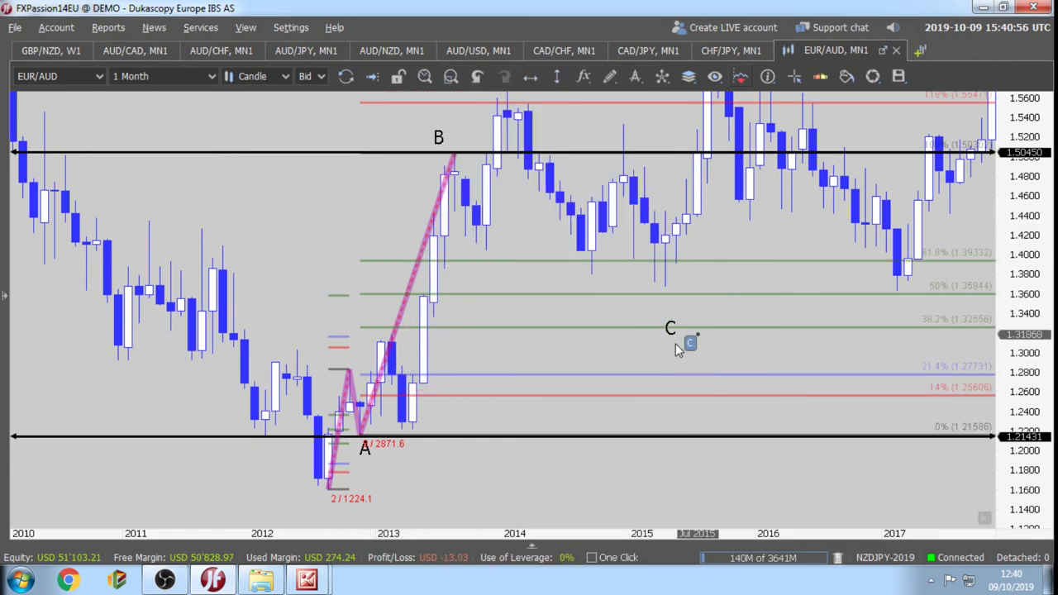
Examine the price action from 2013 to 2019 against the extended Fibonacci levels of the new A to B swing.
{"action": "left_click_drag", "start_coordinate": [757, 274], "coordinate": [602, 344]}
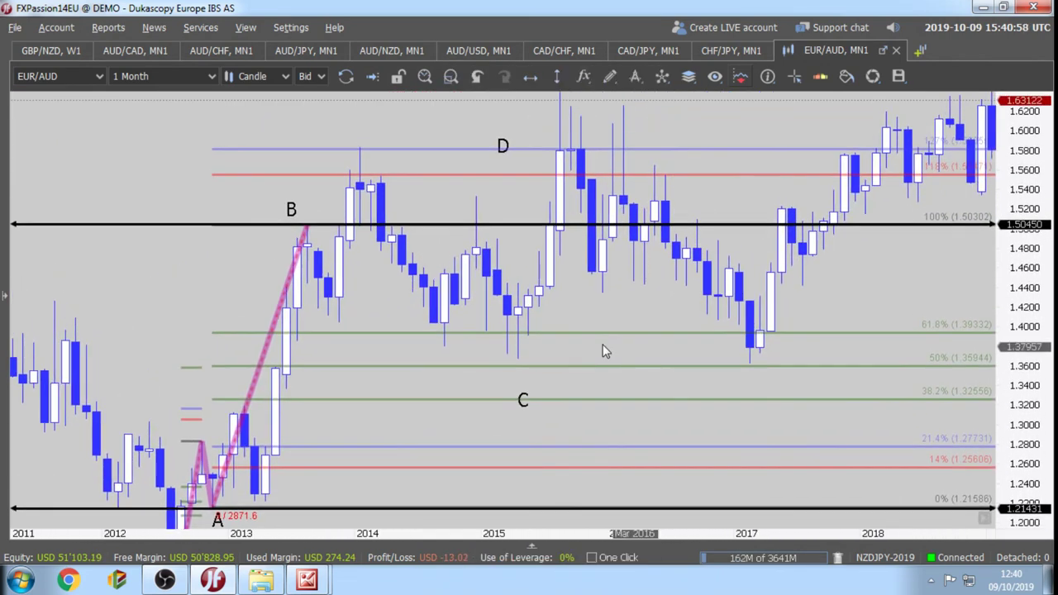
{"action": "left_click_drag", "start_coordinate": [917, 280], "coordinate": [739, 283]}
{"action": "scroll", "coordinate": [850, 265], "scroll_direction": "down", "scroll_amount": 4}
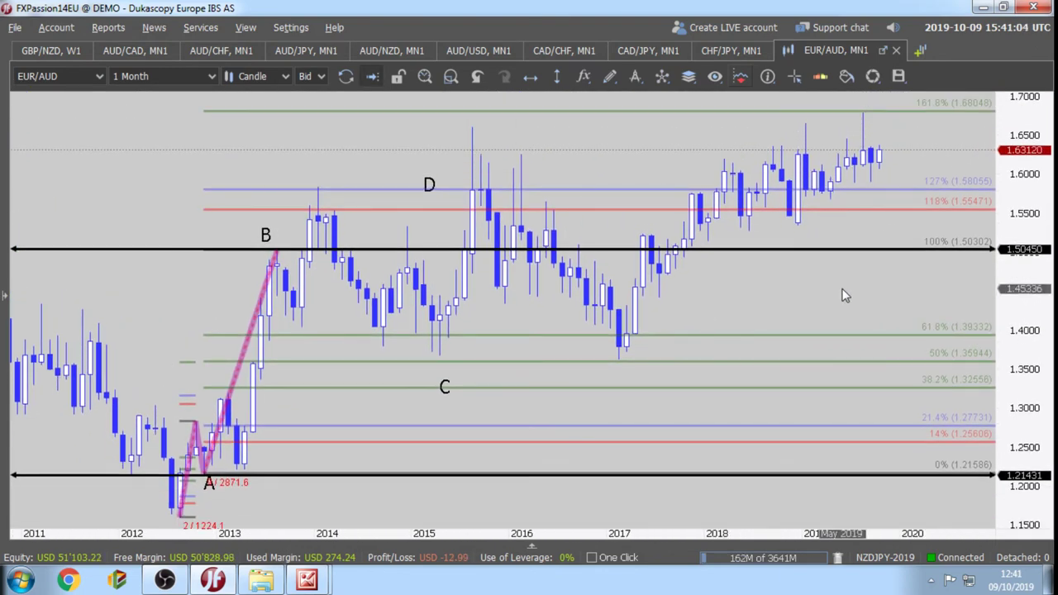
{"action": "mouse_move", "coordinate": [845, 295]}
{"action": "left_mouse_down"}
{"action": "mouse_move", "coordinate": [824, 295]}
{"action": "mouse_move", "coordinate": [833, 308]}
{"action": "left_mouse_up"}
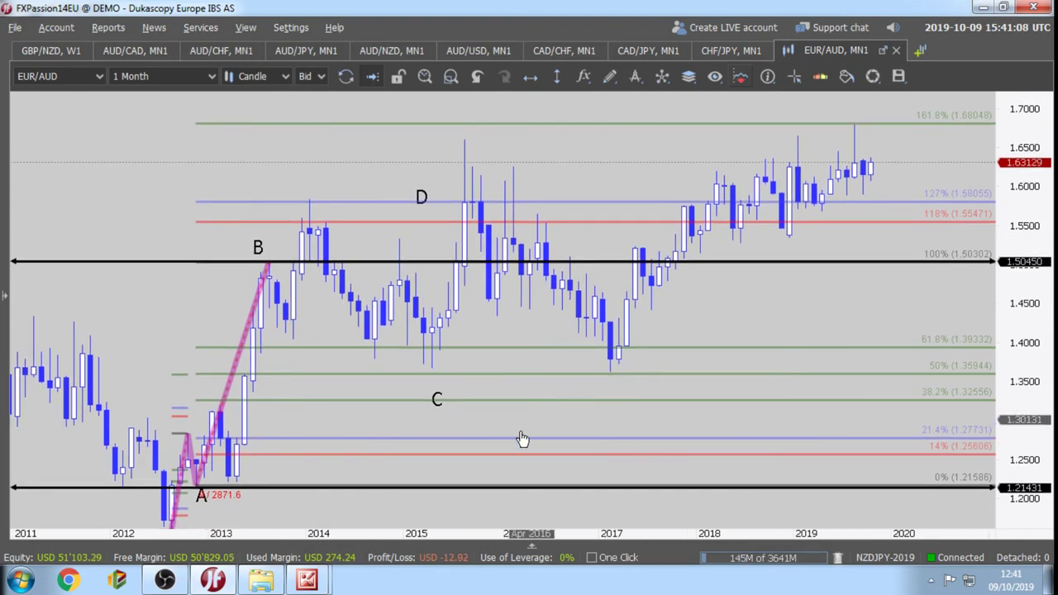
Circle the late-2013, 2014 and early-2015 lows below the 100% level with three separate ellipses.
{"action": "left_click", "coordinate": [611, 78]}
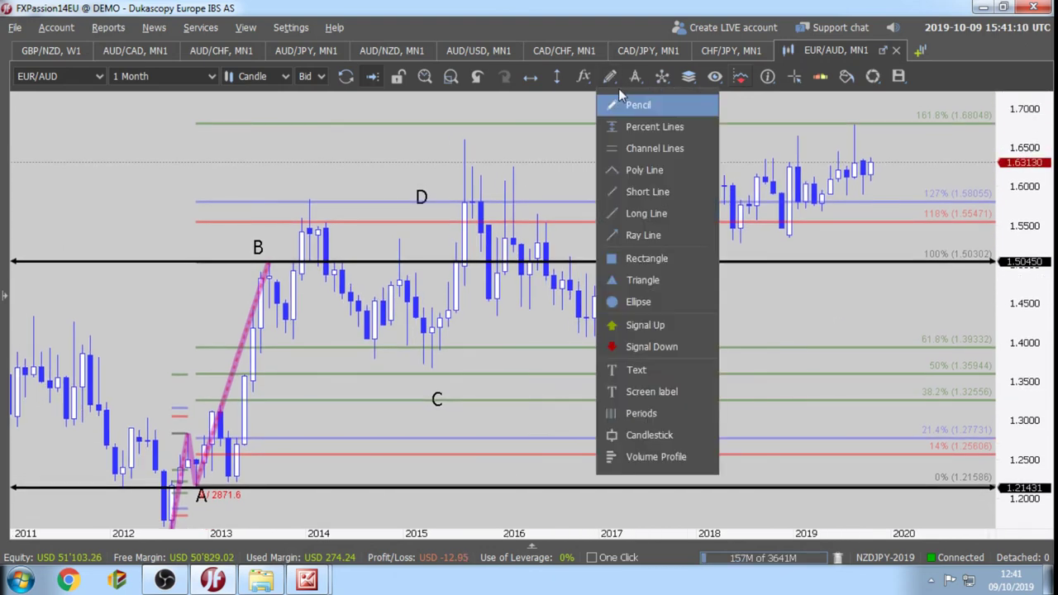
{"action": "left_click", "coordinate": [632, 302]}
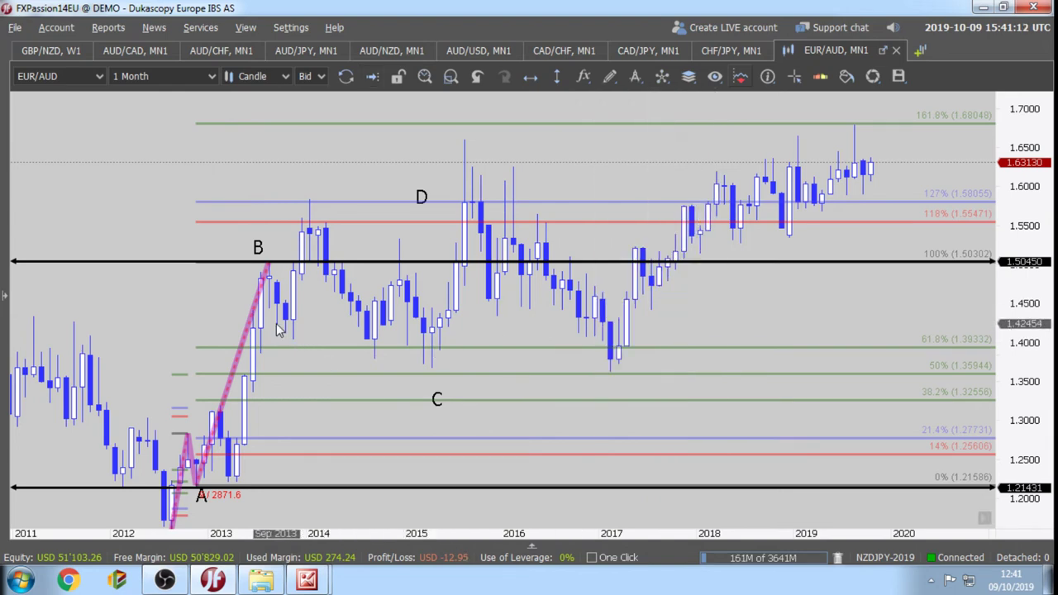
{"action": "left_click_drag", "start_coordinate": [278, 327], "coordinate": [308, 356]}
{"action": "left_click", "coordinate": [610, 76]}
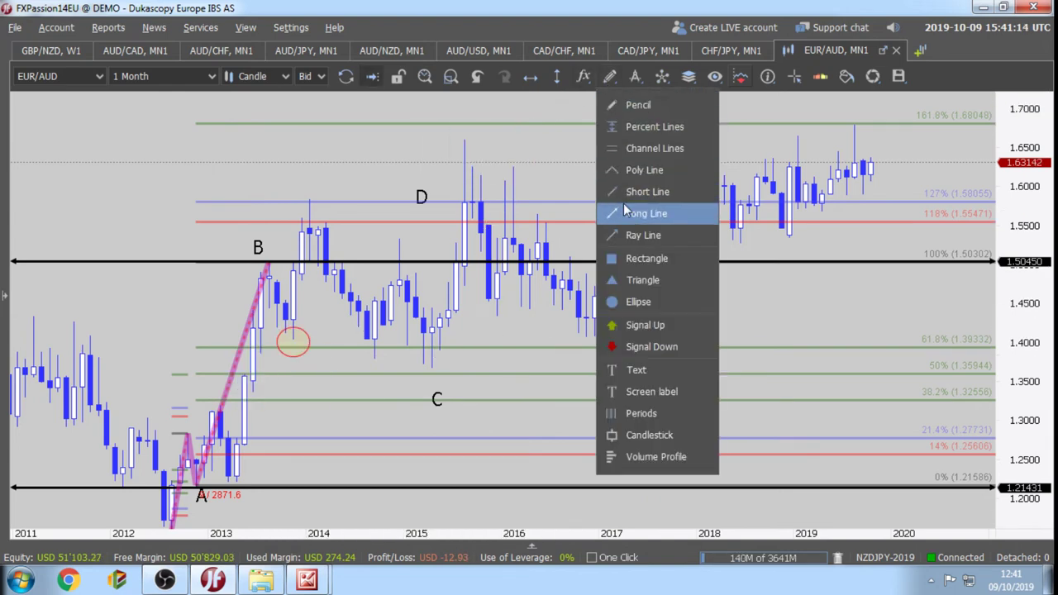
{"action": "left_click", "coordinate": [633, 302]}
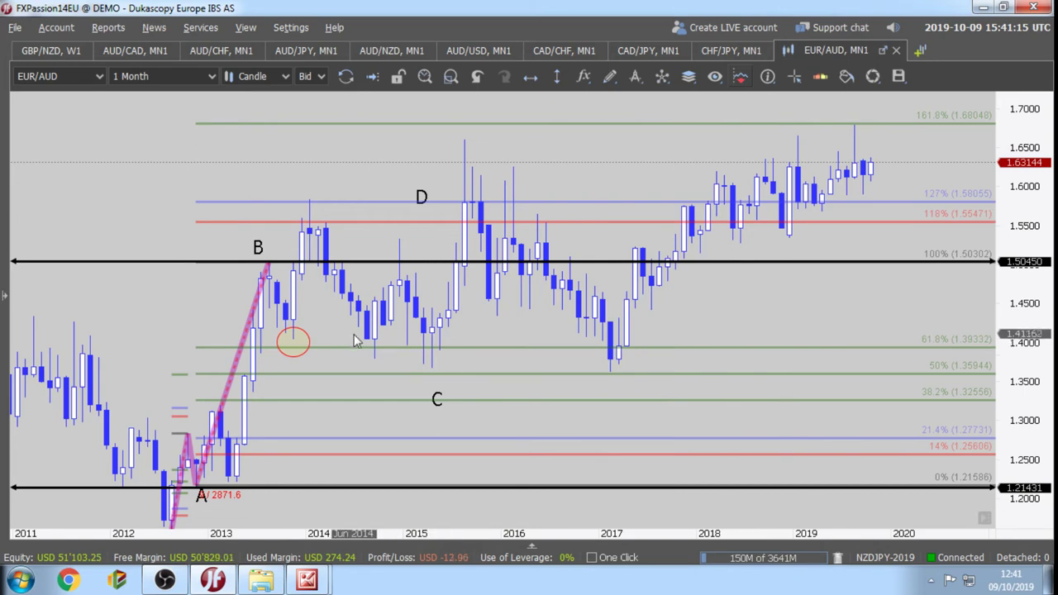
{"action": "left_click_drag", "start_coordinate": [350, 333], "coordinate": [388, 366]}
{"action": "left_click", "coordinate": [610, 77]}
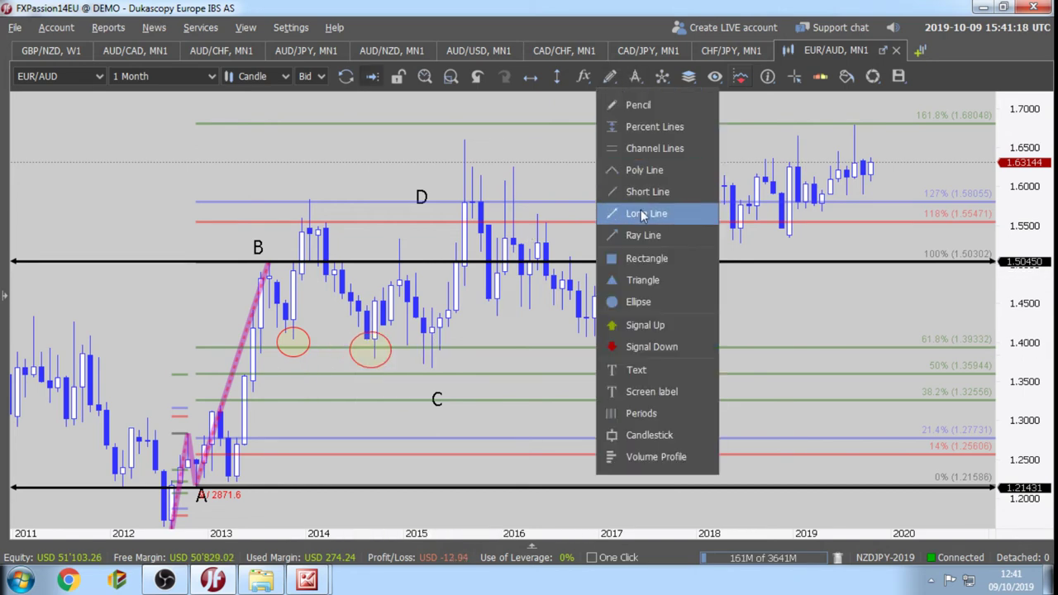
{"action": "left_click", "coordinate": [632, 302]}
{"action": "left_click_drag", "start_coordinate": [415, 342], "coordinate": [449, 382]}
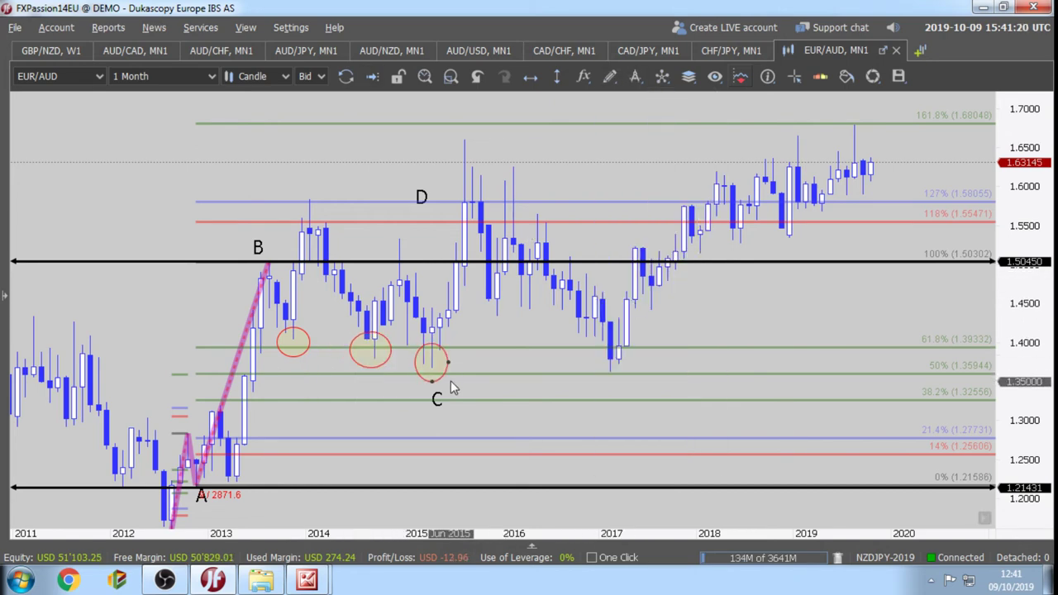
Circle the early-2017 low with an ellipse and move the C label directly beneath it.
{"action": "left_click", "coordinate": [610, 78]}
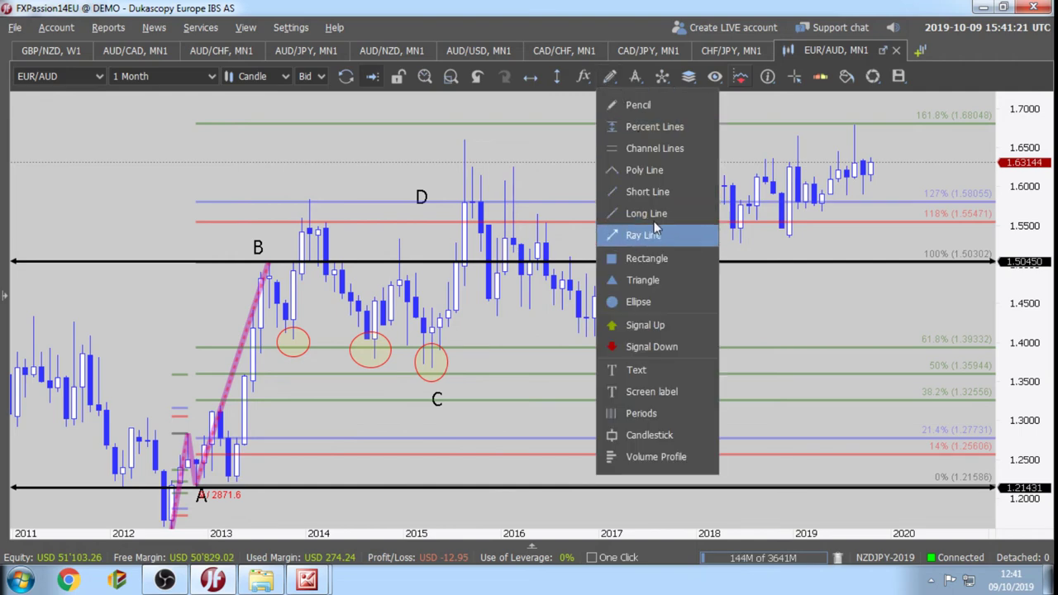
{"action": "left_click", "coordinate": [633, 302]}
{"action": "left_click_drag", "start_coordinate": [593, 340], "coordinate": [643, 386]}
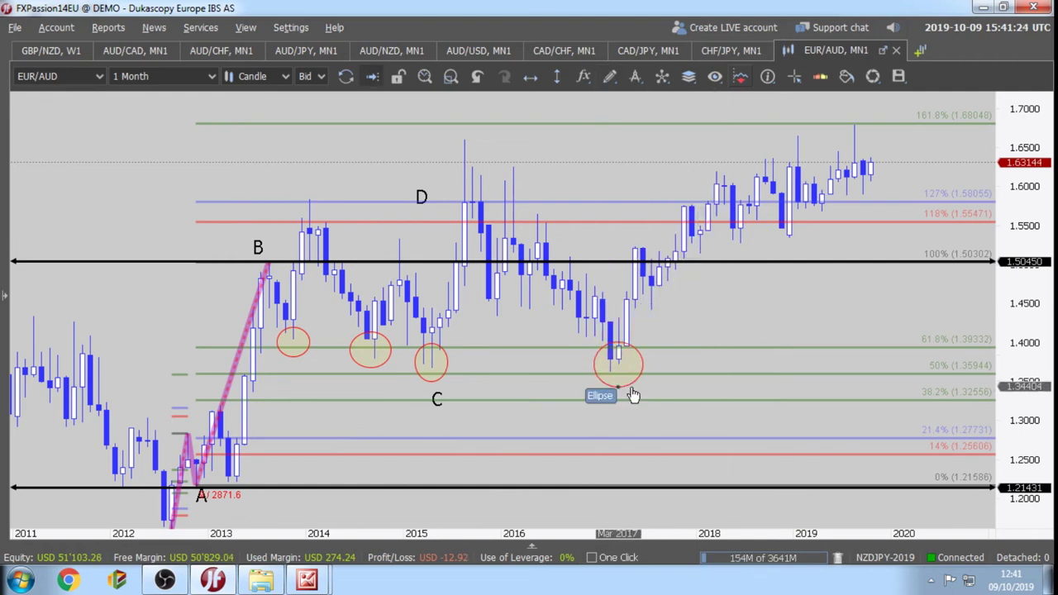
{"action": "left_click_drag", "start_coordinate": [444, 391], "coordinate": [445, 424]}
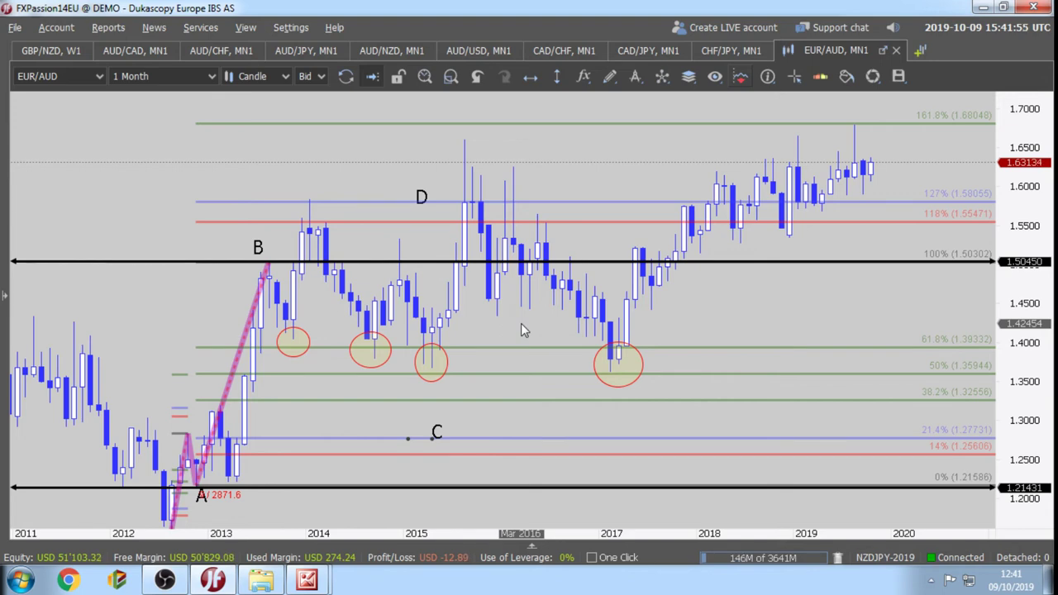
{"action": "left_click_drag", "start_coordinate": [439, 436], "coordinate": [609, 387]}
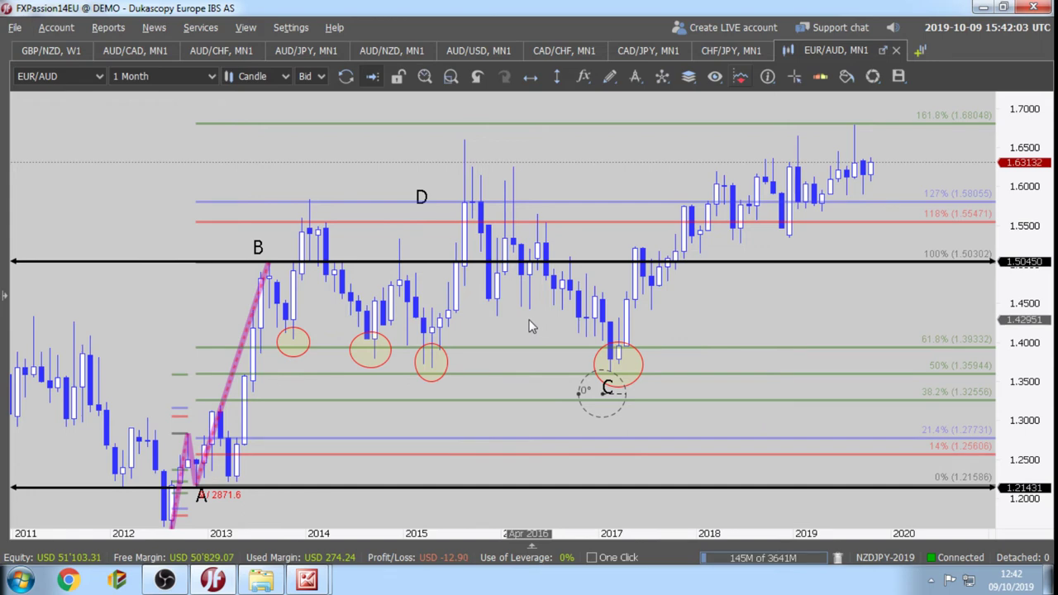
Draw a descending Short Line from above the 2015 highs past C, make it thinner, and enlarge the ellipse around the 2017 low.
{"action": "left_click", "coordinate": [609, 76]}
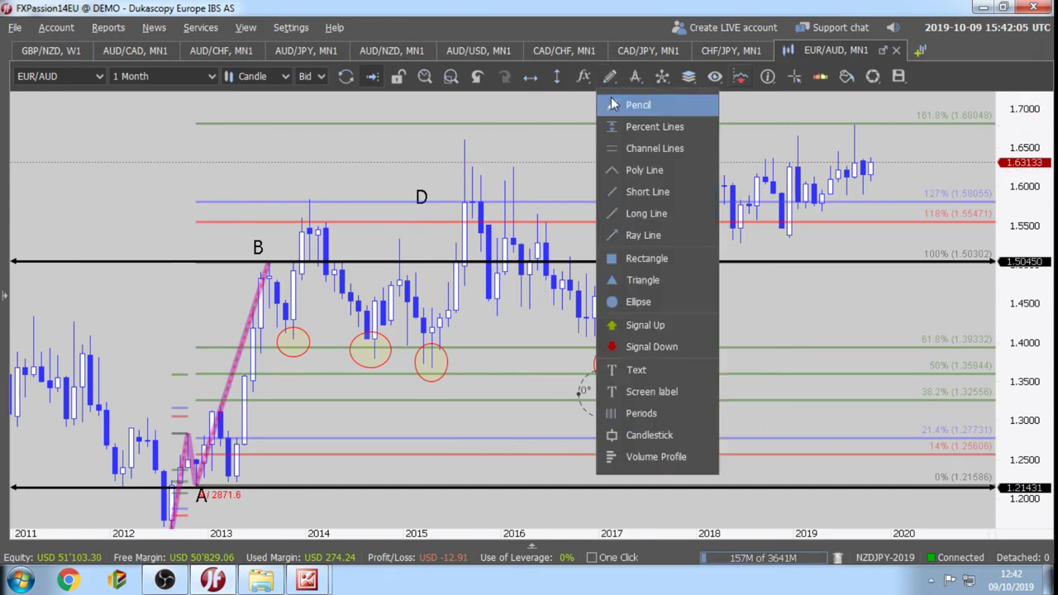
{"action": "left_click", "coordinate": [630, 193]}
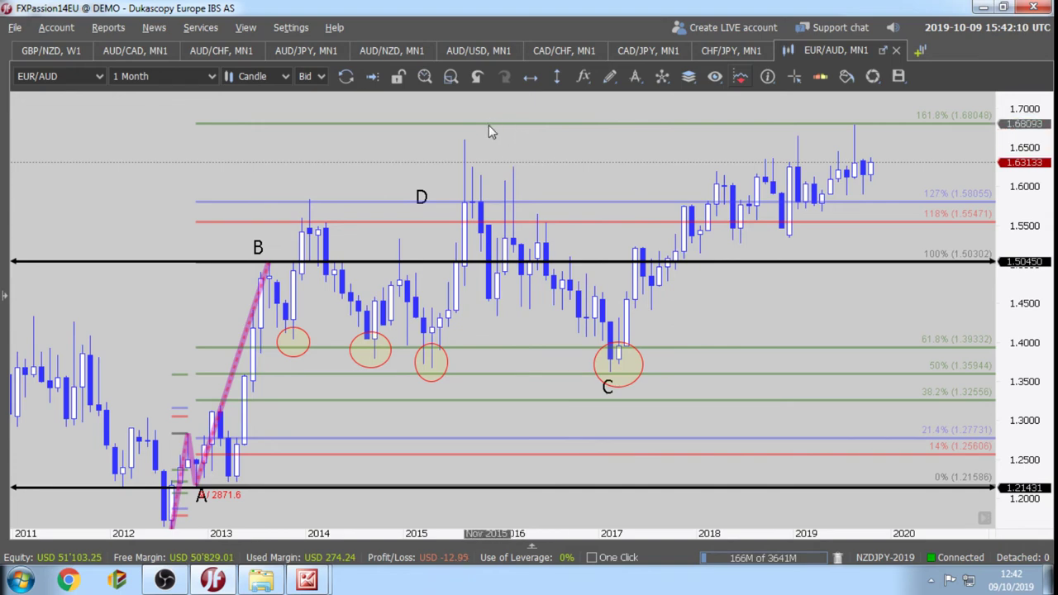
{"action": "left_click_drag", "start_coordinate": [481, 117], "coordinate": [699, 427]}
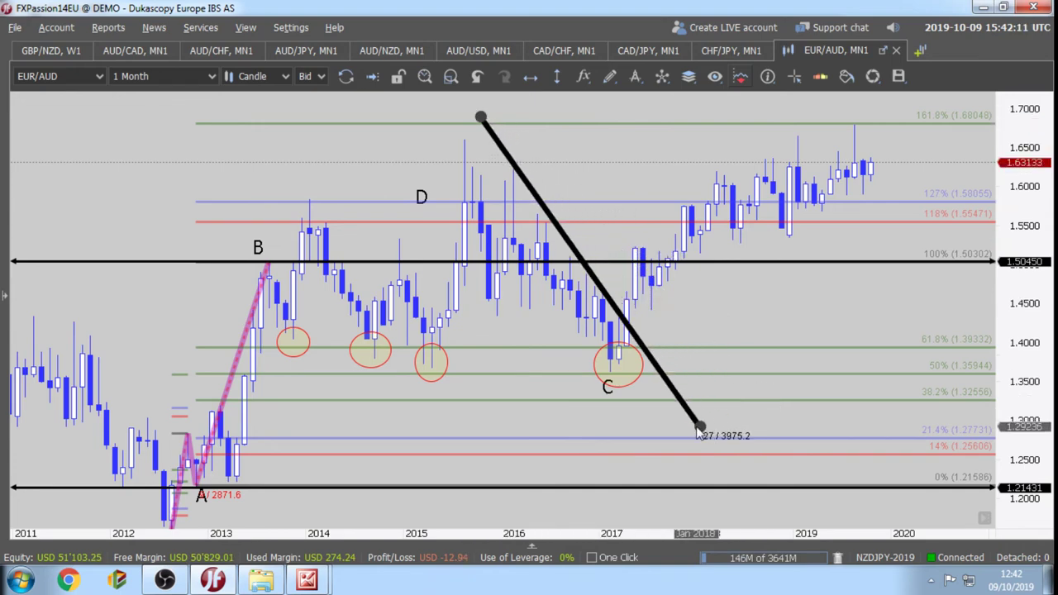
{"action": "right_click", "coordinate": [571, 242]}
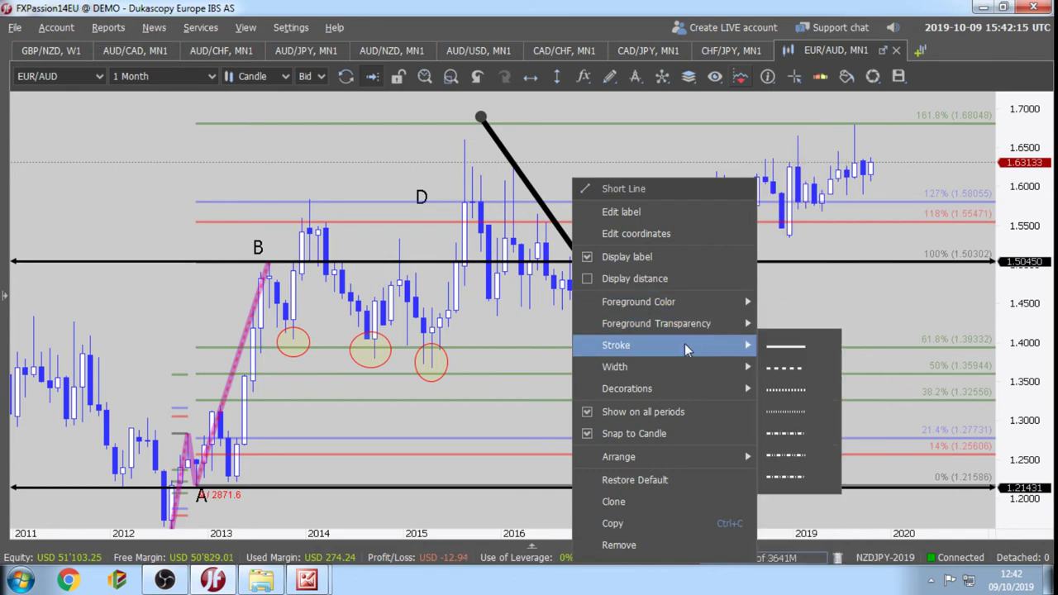
{"action": "mouse_move", "coordinate": [690, 367]}
{"action": "left_click", "coordinate": [780, 395]}
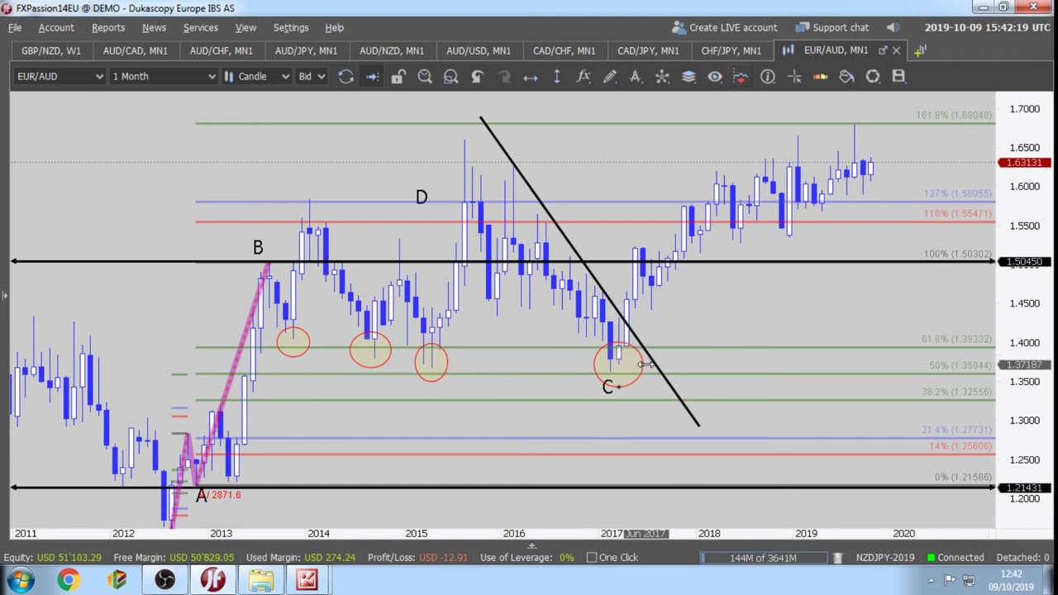
{"action": "left_click_drag", "start_coordinate": [618, 386], "coordinate": [607, 304]}
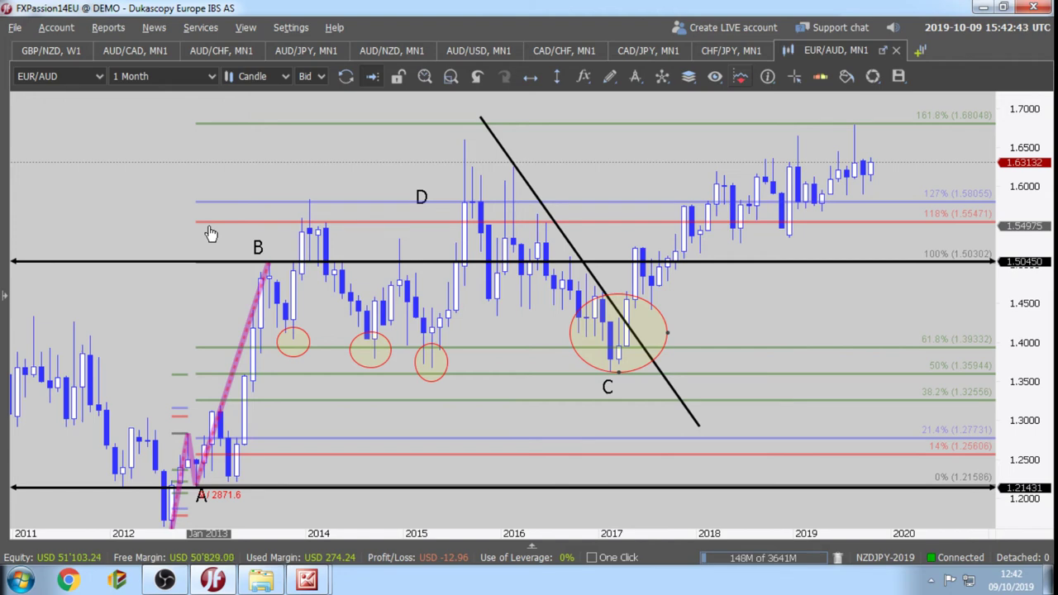
Delete the ellipses around the late-2013 and 2014 lows.
{"action": "left_click_drag", "start_coordinate": [143, 324], "coordinate": [574, 291]}
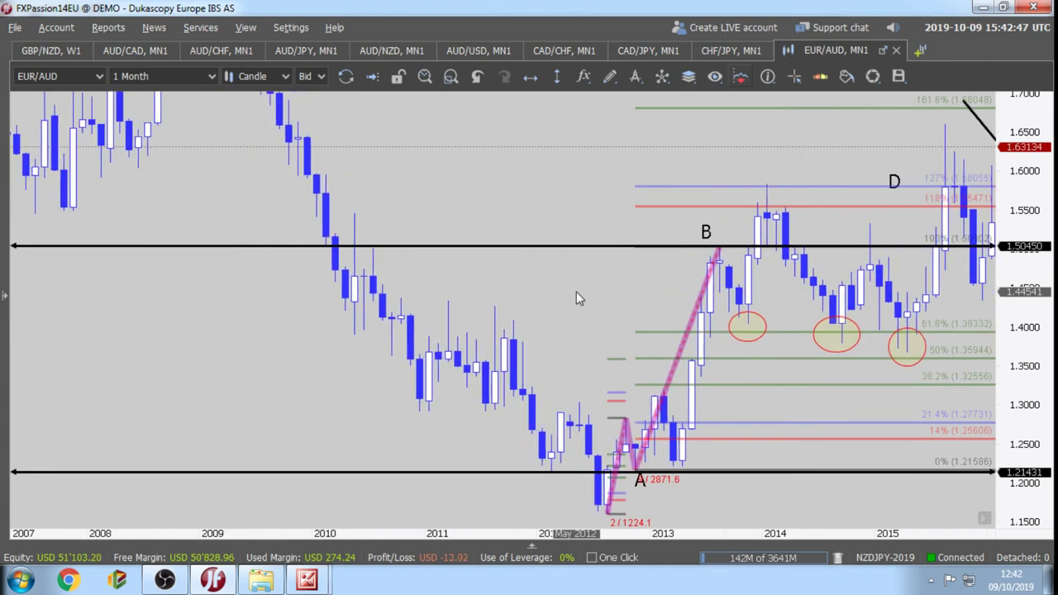
{"action": "left_click", "coordinate": [760, 318]}
{"action": "key", "text": "Delete"}
{"action": "left_click", "coordinate": [822, 323]}
{"action": "key", "text": "Delete"}
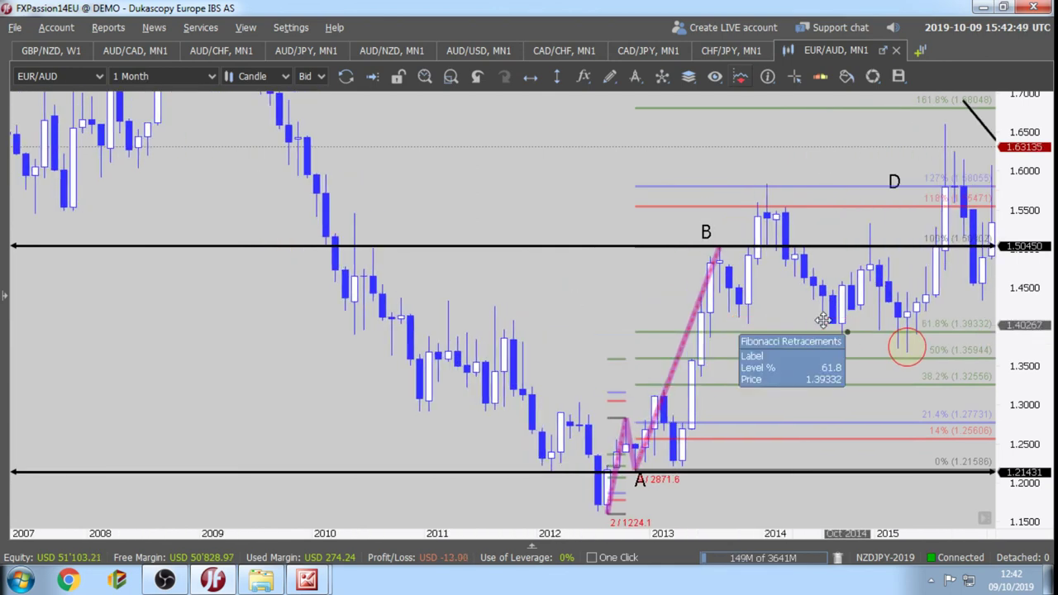
Turn off the fixed right side of the Fibonacci Retracements on the current A to B swing.
{"action": "left_click_drag", "start_coordinate": [507, 268], "coordinate": [667, 300]}
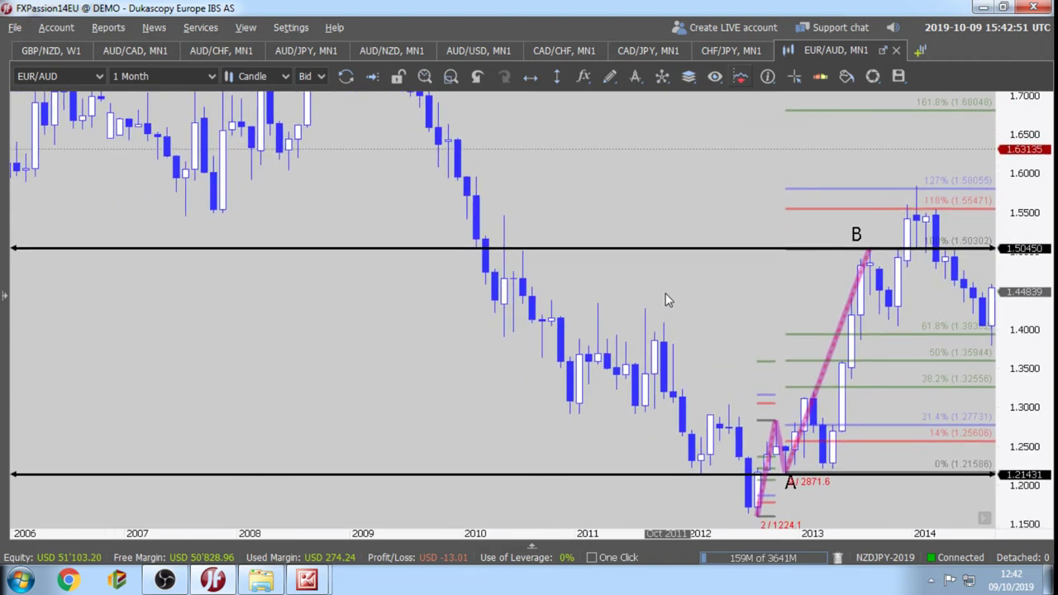
{"action": "left_click", "coordinate": [913, 330]}
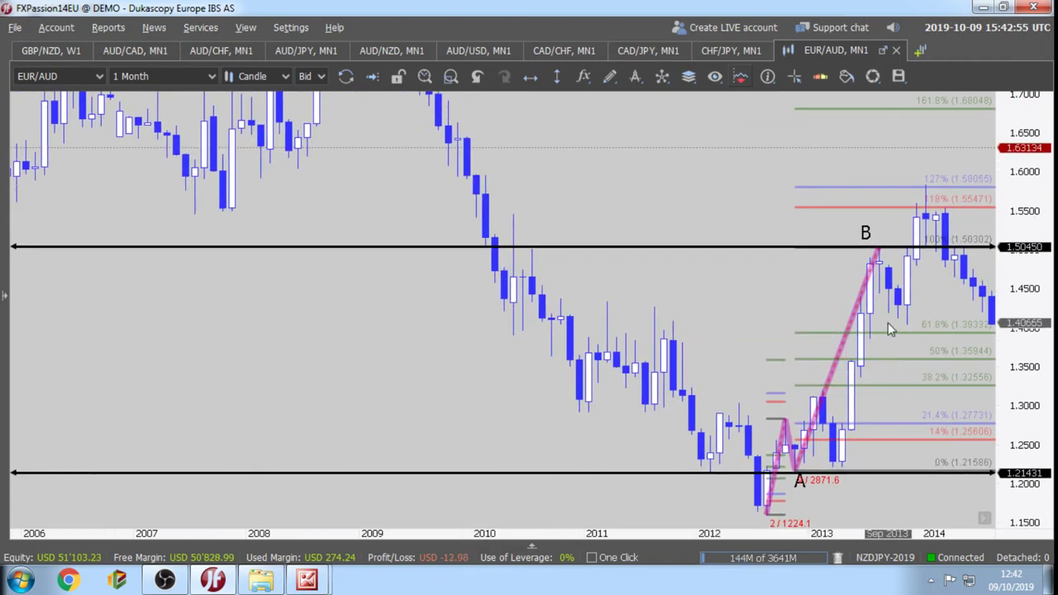
{"action": "right_click", "coordinate": [889, 332]}
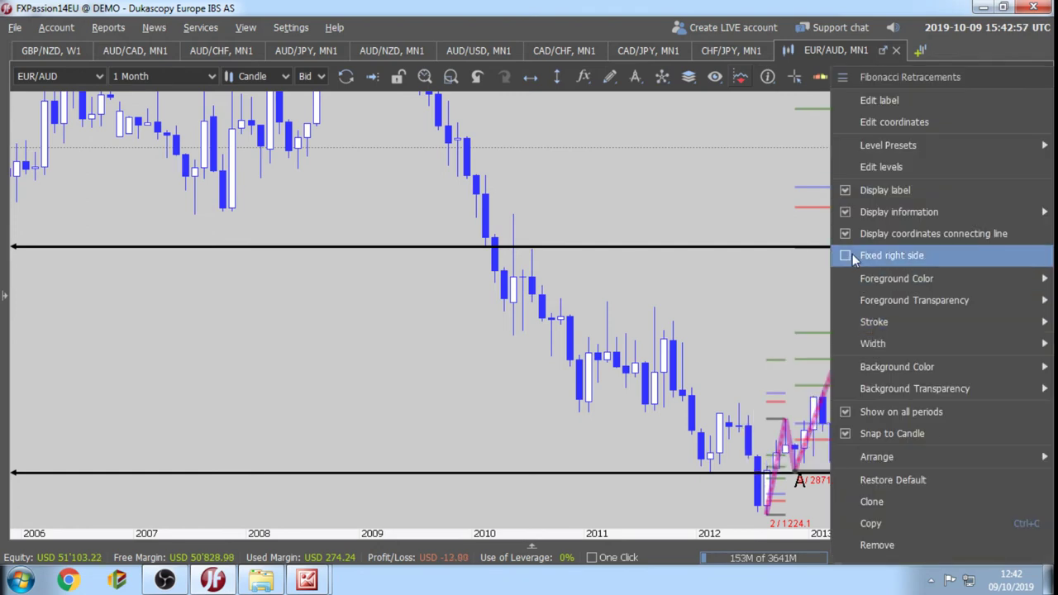
{"action": "left_click", "coordinate": [751, 273]}
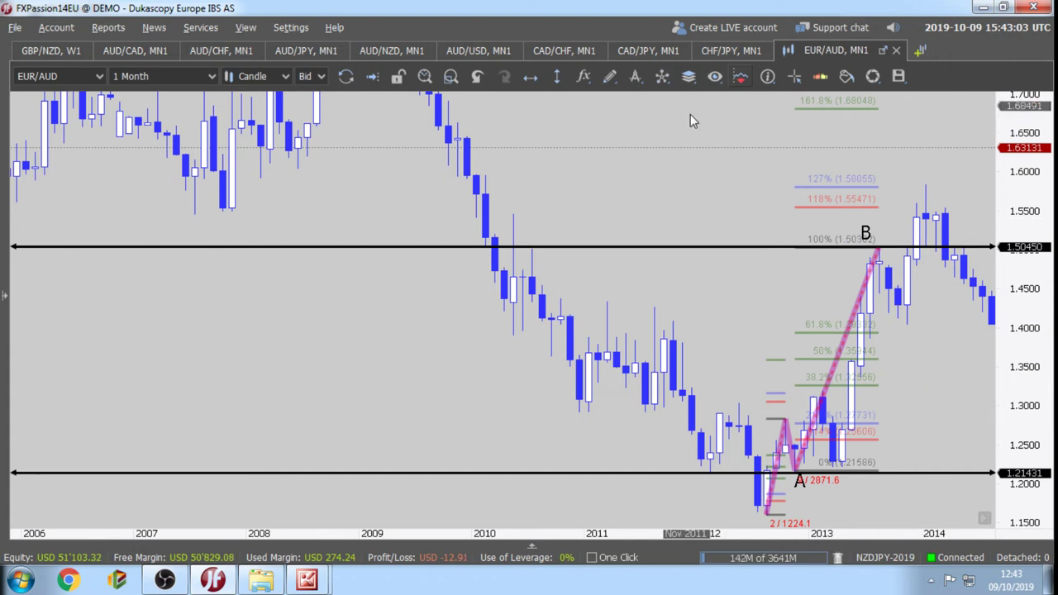
Draw a descending Short Line from just above the high after B and extend its lower end to about 1.42 in late 2014.
{"action": "left_click", "coordinate": [609, 76]}
{"action": "left_click", "coordinate": [634, 182]}
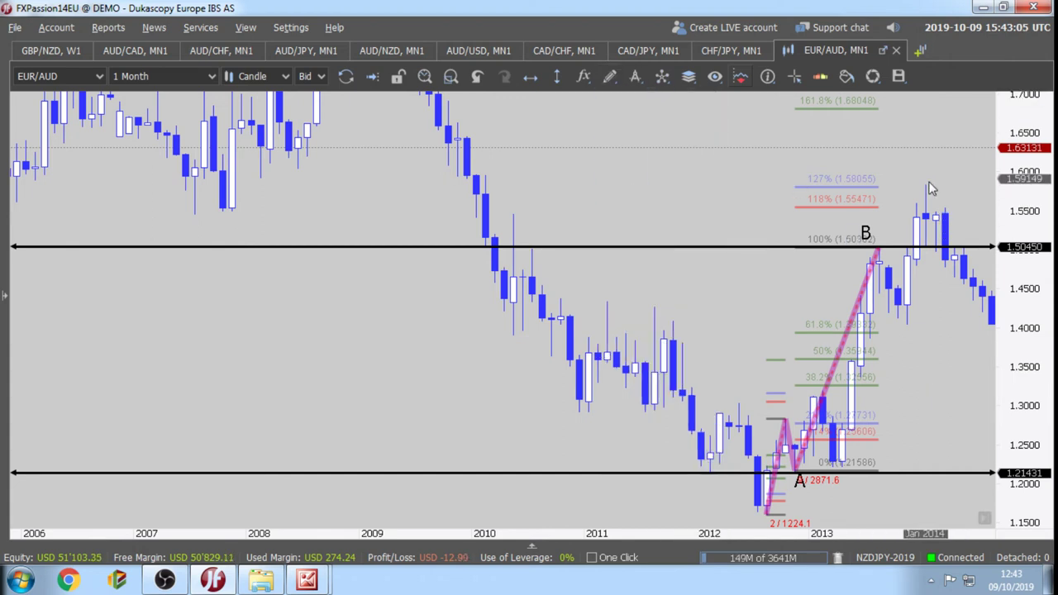
{"action": "left_click_drag", "start_coordinate": [925, 177], "coordinate": [995, 275]}
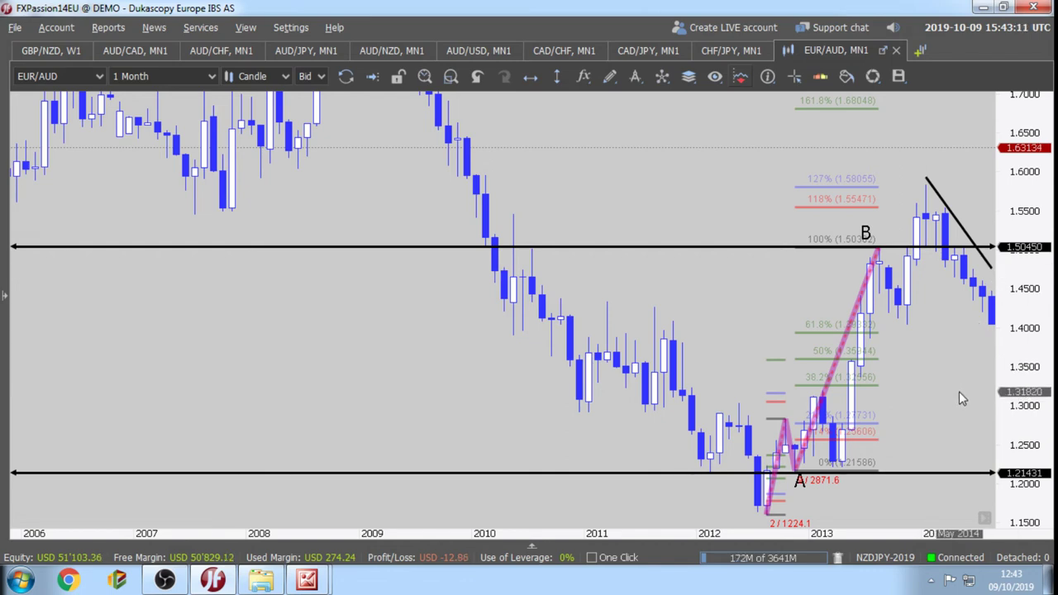
{"action": "scroll", "coordinate": [955, 391], "scroll_direction": "down", "scroll_amount": 3}
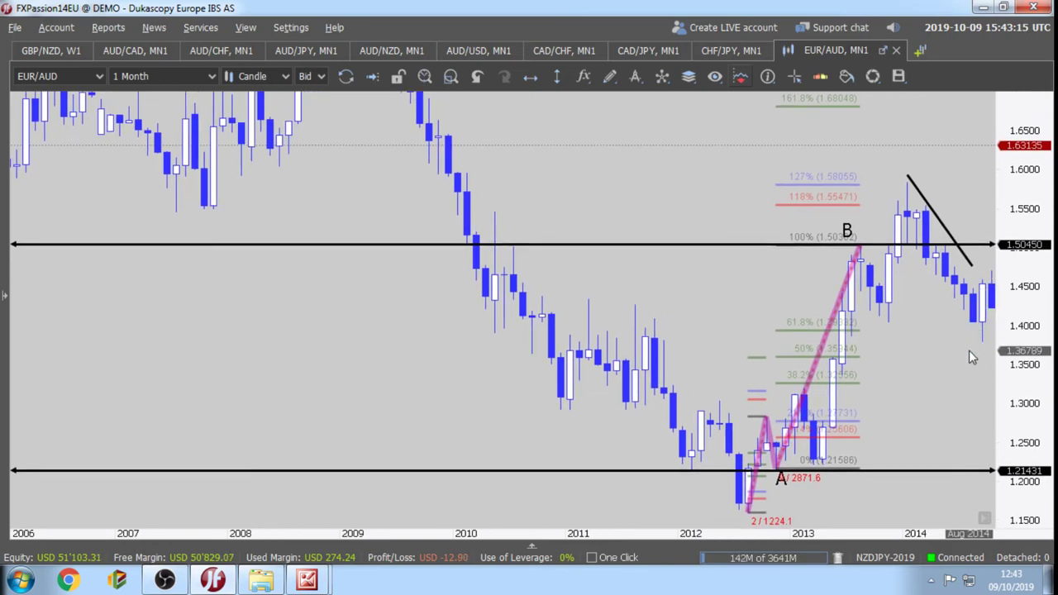
{"action": "scroll", "coordinate": [962, 352], "scroll_direction": "down", "scroll_amount": 1}
{"action": "left_click_drag", "start_coordinate": [961, 267], "coordinate": [989, 313]}
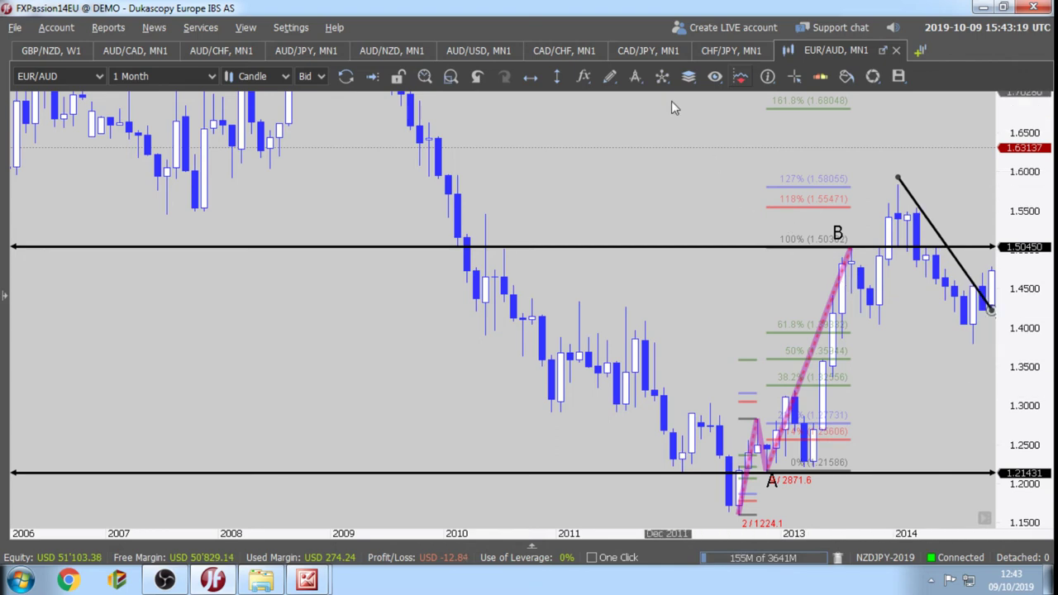
{"action": "left_click", "coordinate": [609, 77]}
{"action": "left_click", "coordinate": [617, 186]}
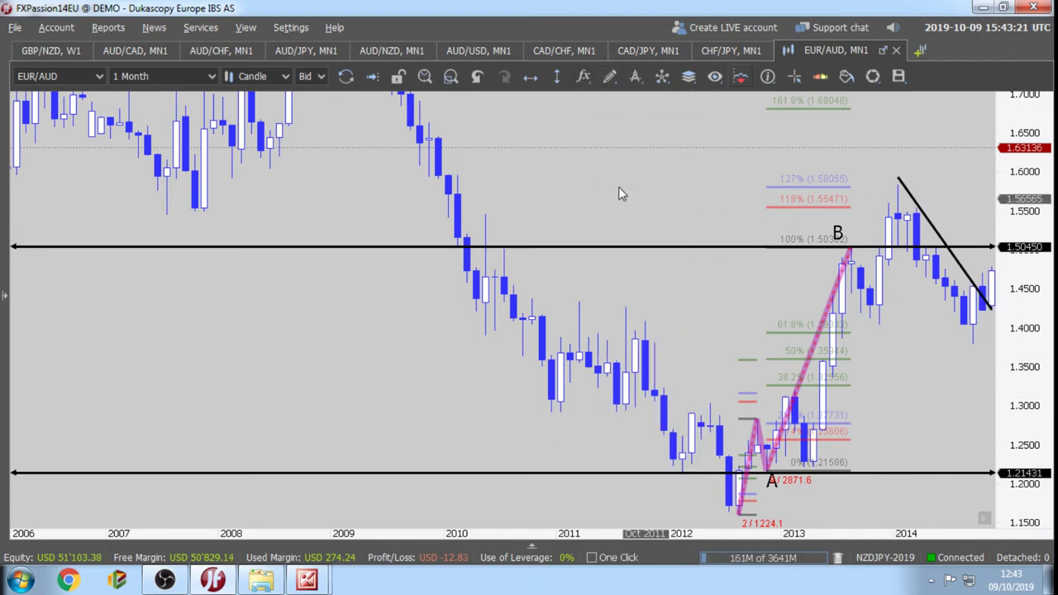
{"action": "left_click_drag", "start_coordinate": [982, 266], "coordinate": [663, 266]}
{"action": "key", "text": "Escape"}
Place a horizontal Price Marker at about 1.472 and style it dark green with 50% foreground transparency and a thick width.
{"action": "left_click", "coordinate": [529, 76]}
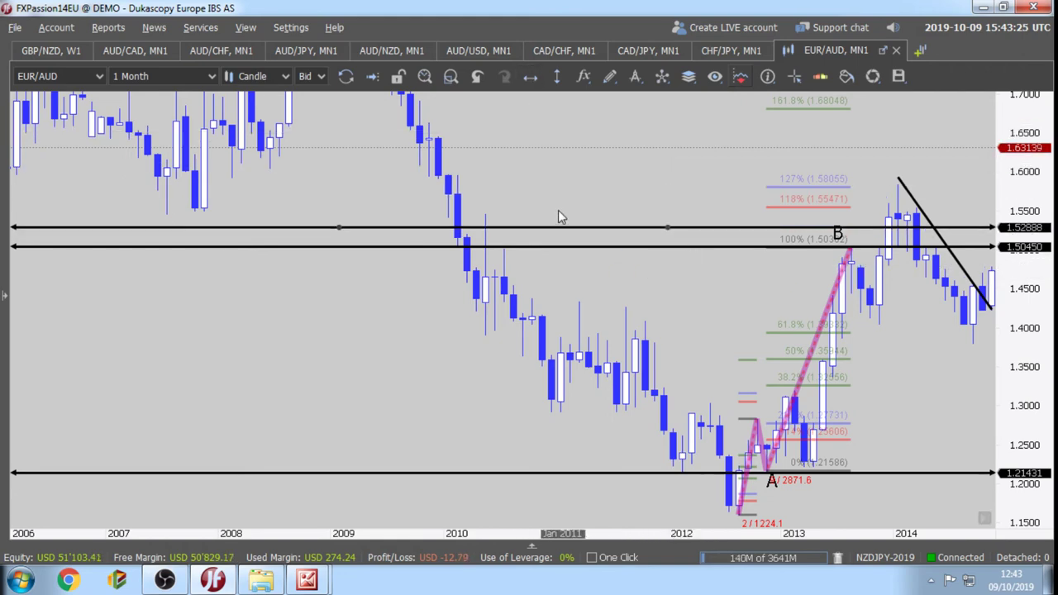
{"action": "right_click", "coordinate": [562, 271]}
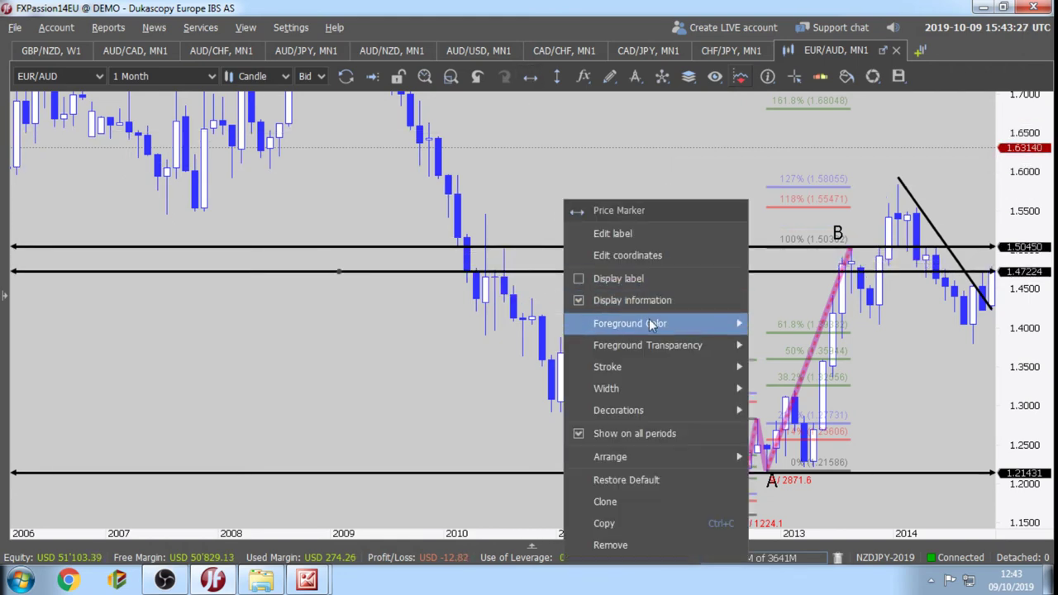
{"action": "mouse_move", "coordinate": [657, 326]}
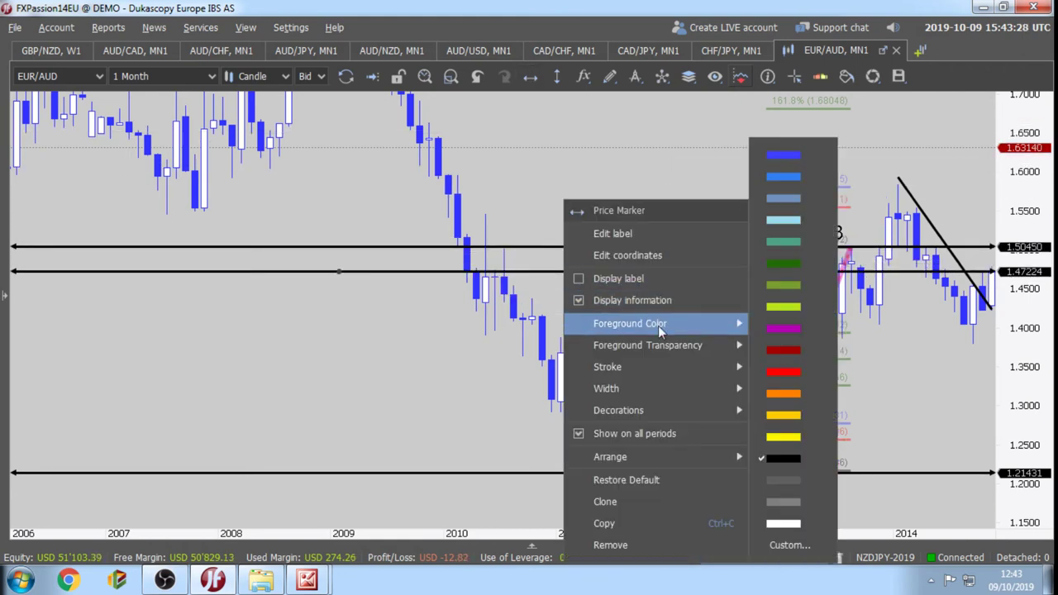
{"action": "left_click", "coordinate": [781, 267]}
{"action": "mouse_move", "coordinate": [699, 332]}
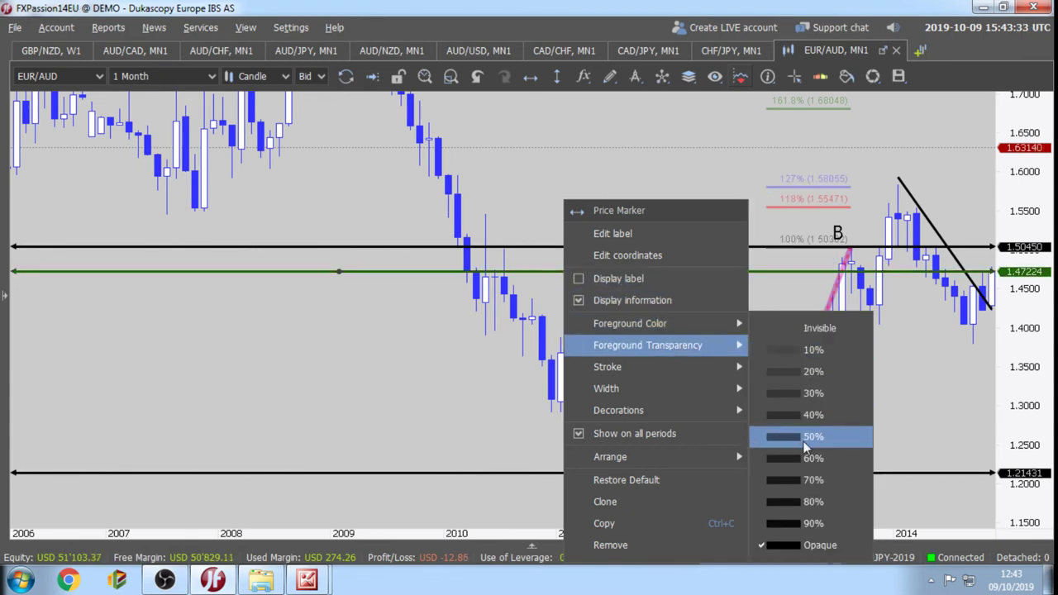
{"action": "left_click", "coordinate": [805, 446]}
{"action": "mouse_move", "coordinate": [732, 392]}
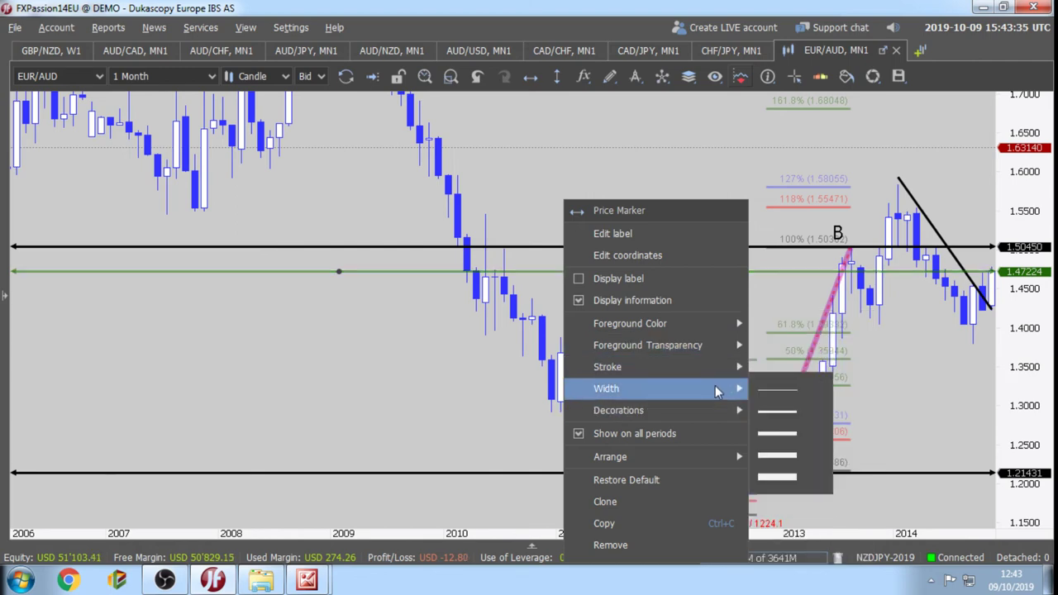
{"action": "left_click", "coordinate": [775, 455]}
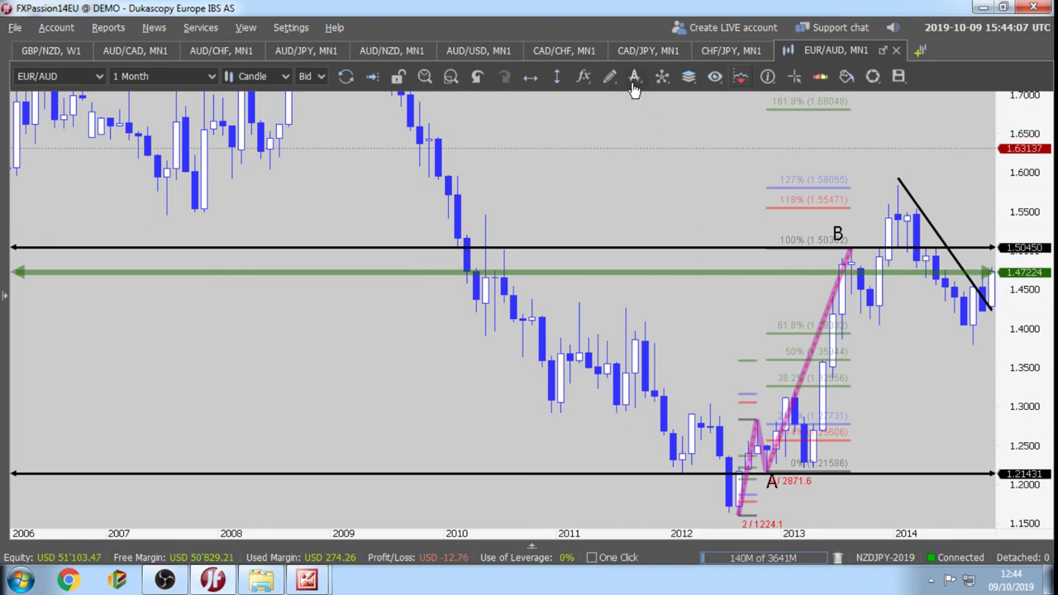
Draw a rectangle over the 2014 candles from the green price marker up to about 1.684.
{"action": "left_click", "coordinate": [608, 76]}
{"action": "left_click", "coordinate": [640, 262]}
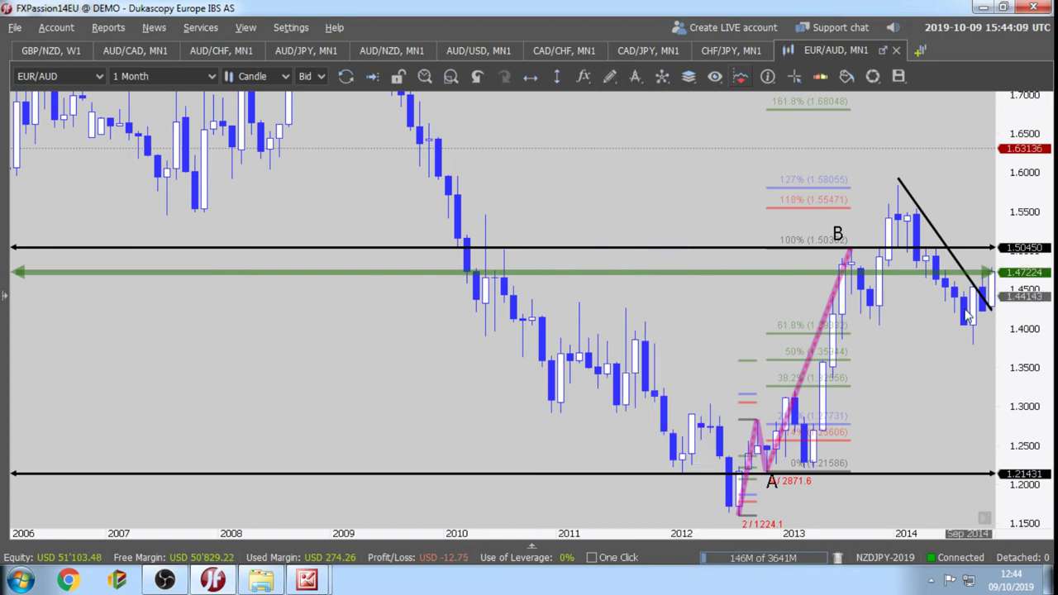
{"action": "mouse_move", "coordinate": [973, 272]}
{"action": "left_mouse_down"}
{"action": "mouse_move", "coordinate": [946, 261]}
{"action": "mouse_move", "coordinate": [938, 171]}
{"action": "mouse_move", "coordinate": [903, 119]}
{"action": "mouse_move", "coordinate": [916, 108]}
{"action": "left_mouse_up"}
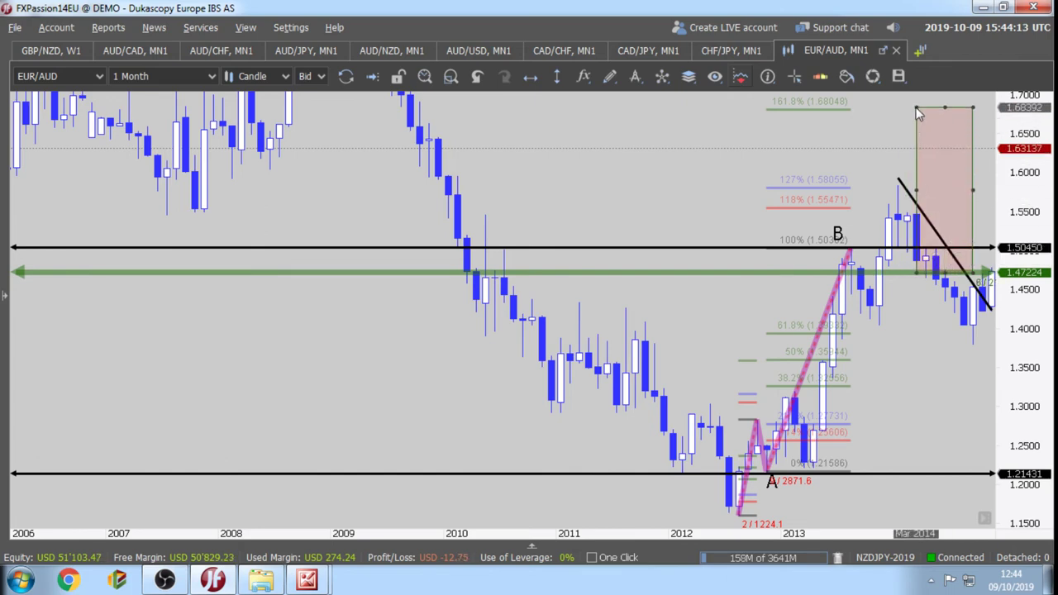
Clone the 2014 rectangle and place the copy directly below the green price marker, extending its lower edge to about 1.196.
{"action": "right_click", "coordinate": [914, 116]}
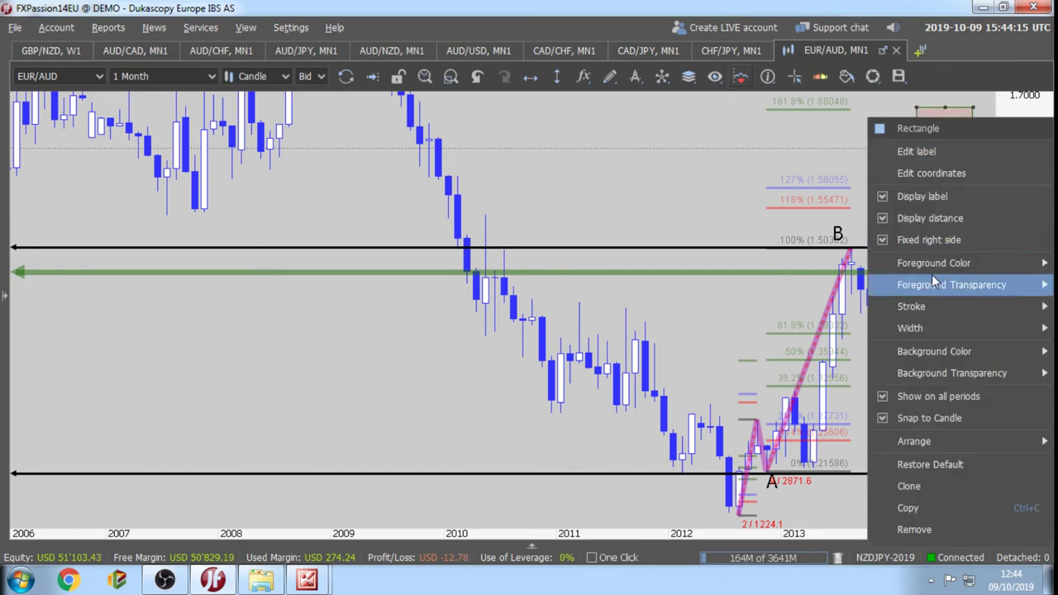
{"action": "left_click", "coordinate": [919, 482]}
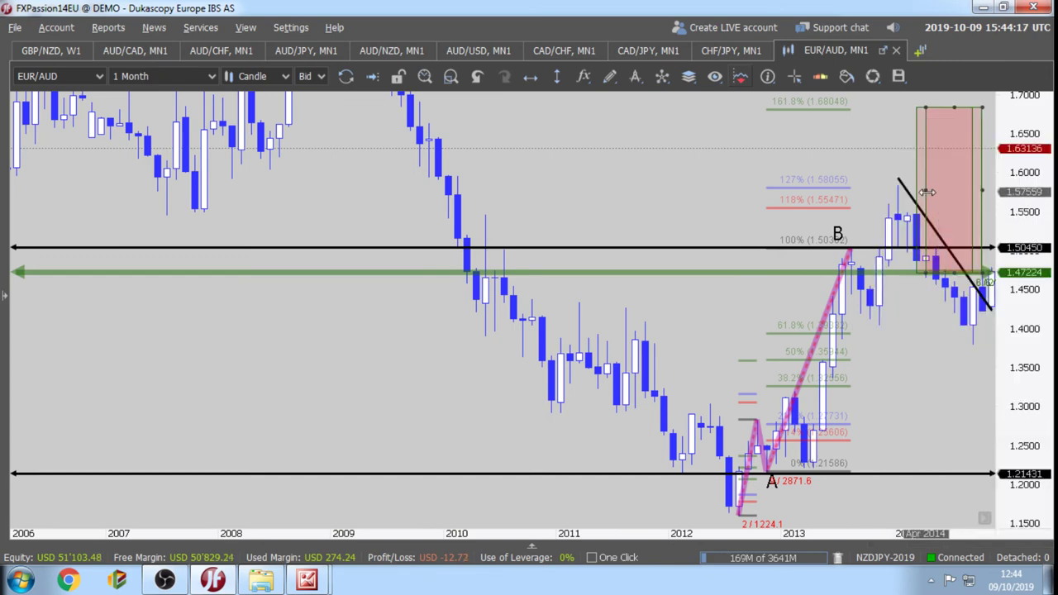
{"action": "left_click_drag", "start_coordinate": [926, 167], "coordinate": [915, 340]}
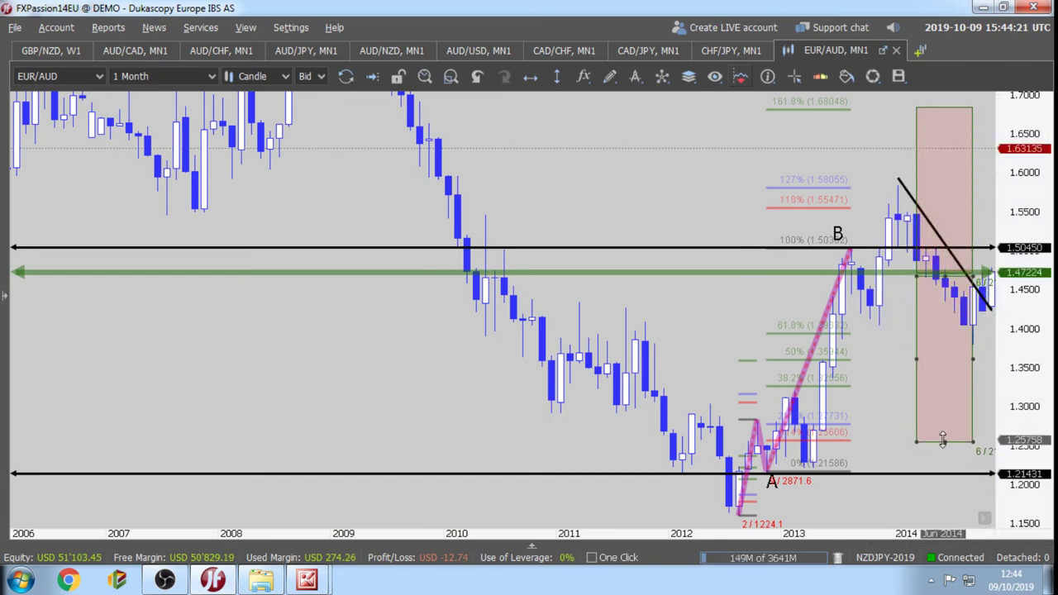
{"action": "left_click_drag", "start_coordinate": [943, 443], "coordinate": [945, 488]}
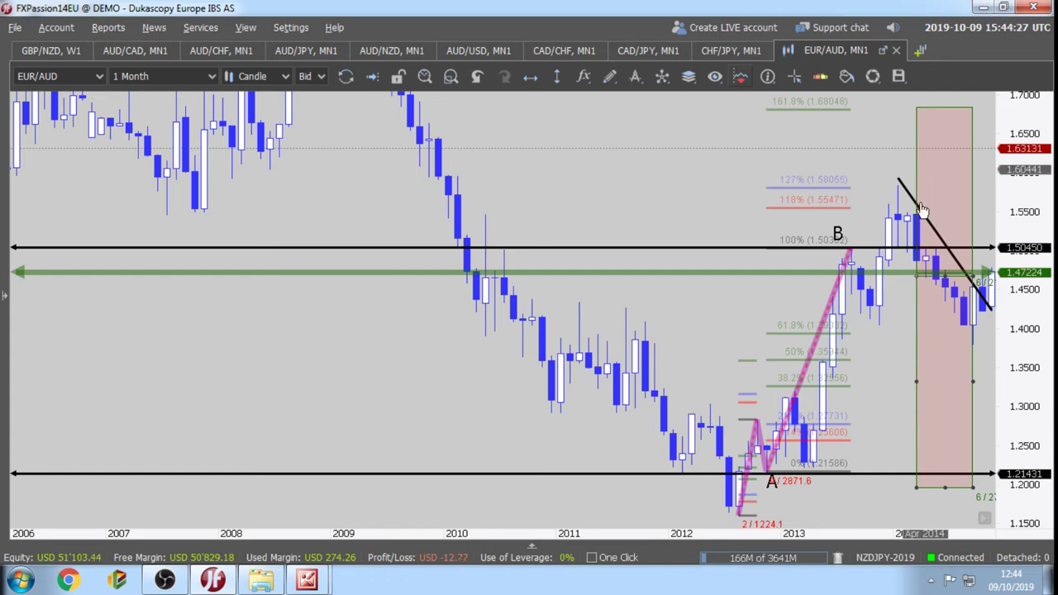
Set the upper rectangle's background color to dark green and raise the lower rectangle's bottom edge to about 1.368.
{"action": "right_click", "coordinate": [917, 128]}
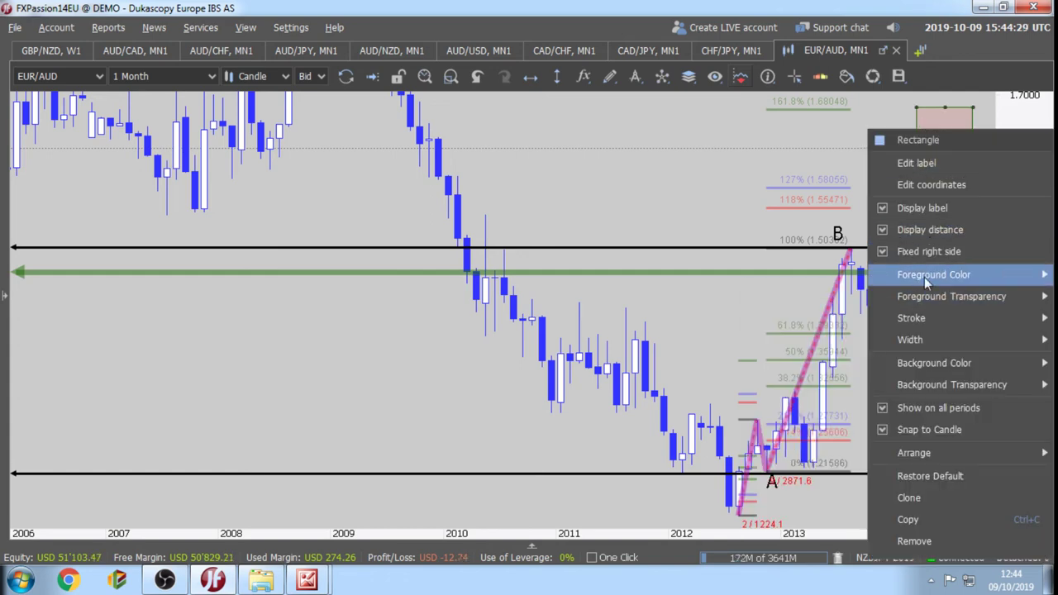
{"action": "mouse_move", "coordinate": [900, 280]}
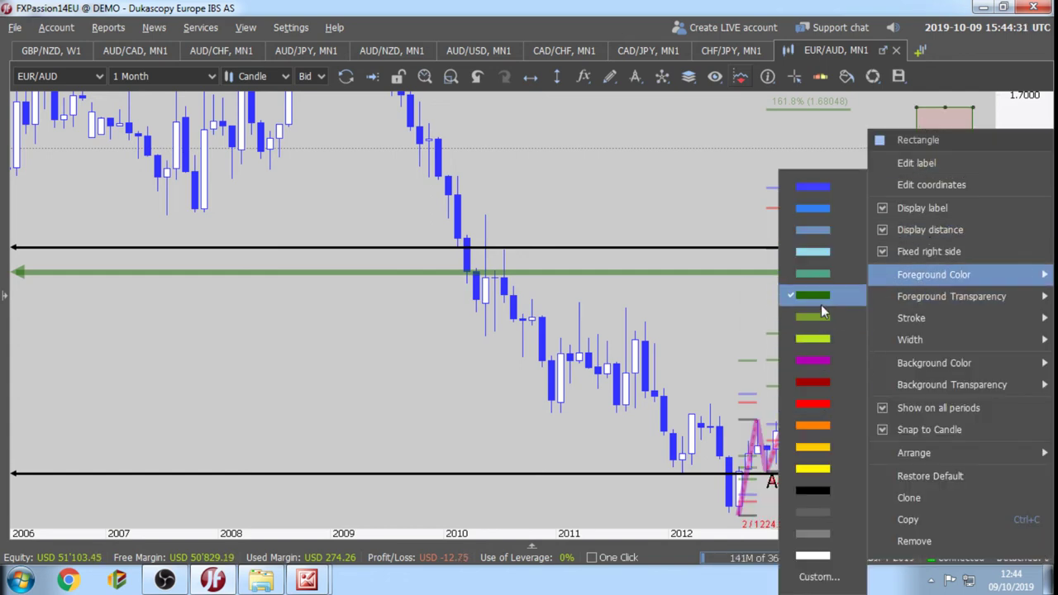
{"action": "mouse_move", "coordinate": [902, 368]}
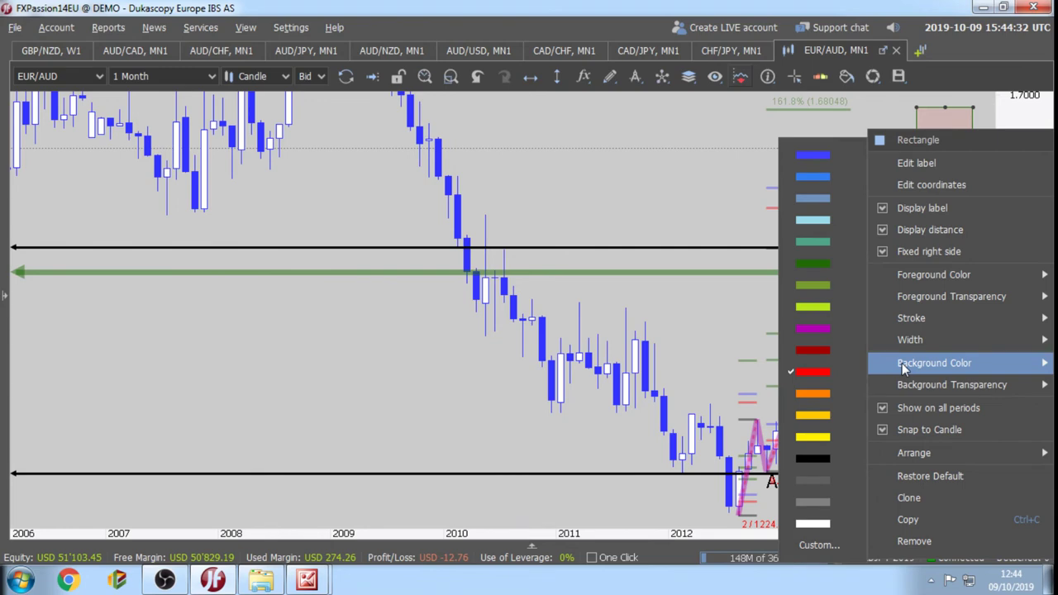
{"action": "left_click", "coordinate": [818, 263]}
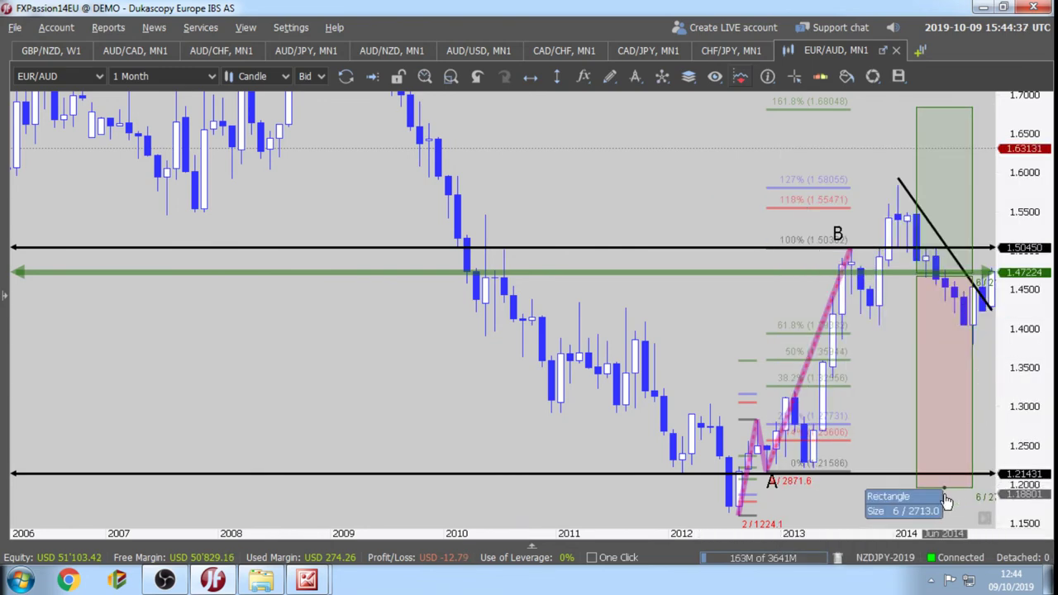
{"action": "left_click_drag", "start_coordinate": [944, 495], "coordinate": [971, 355]}
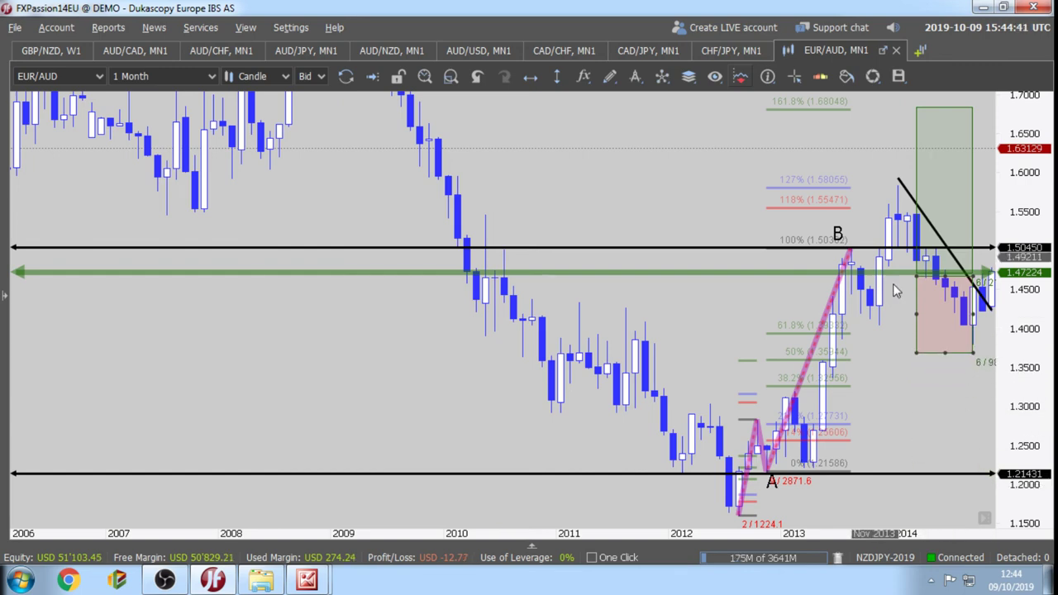
Add a text label "C" just below the 2014 low, under the lower rectangle.
{"action": "left_click", "coordinate": [609, 77]}
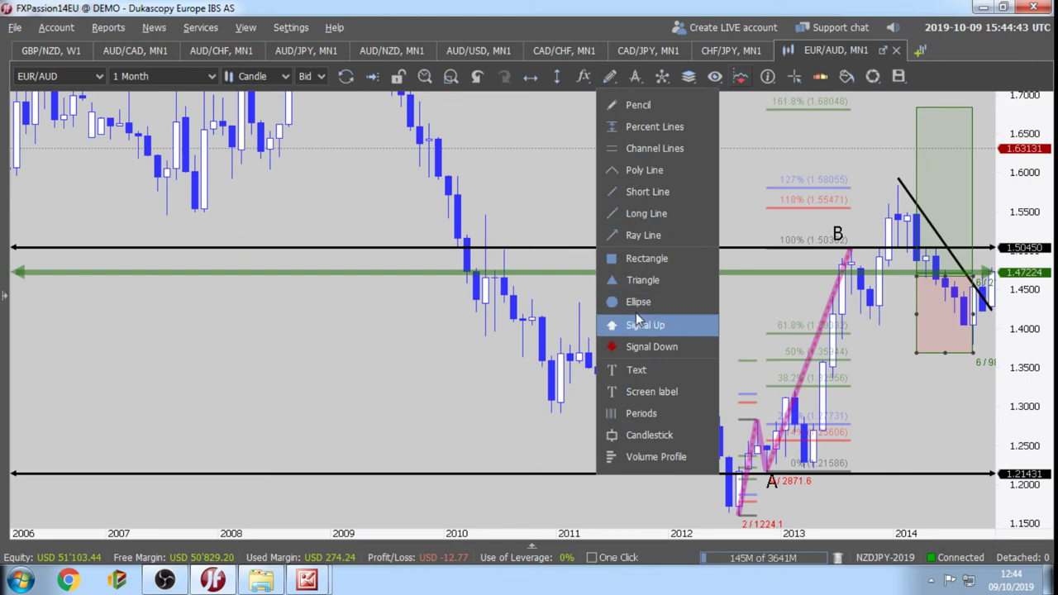
{"action": "left_click", "coordinate": [636, 369]}
{"action": "left_click", "coordinate": [963, 360]}
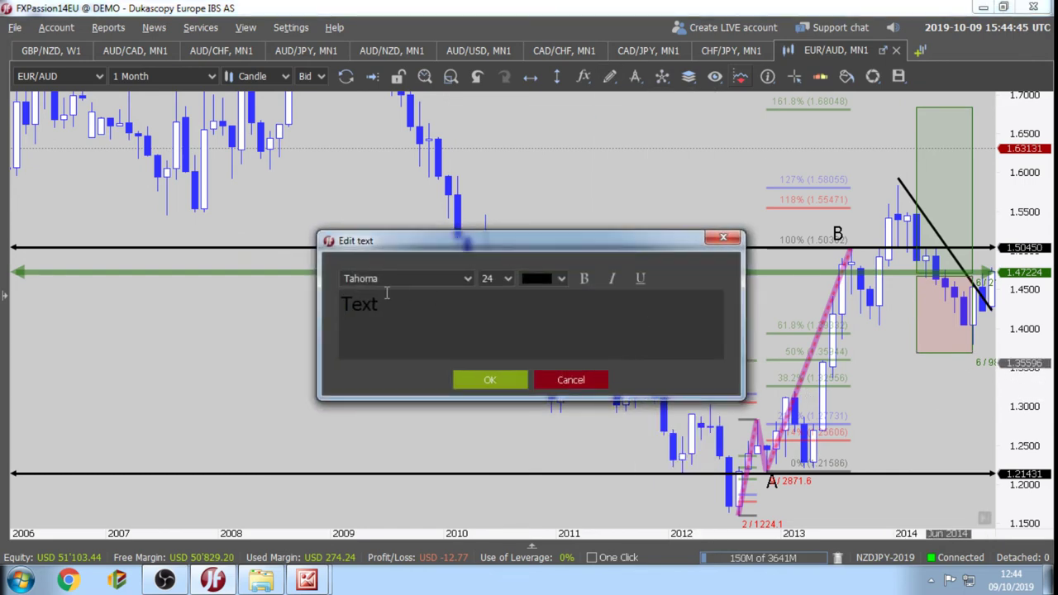
{"action": "mouse_move", "coordinate": [341, 305]}
{"action": "left_mouse_down"}
{"action": "mouse_move", "coordinate": [365, 306]}
{"action": "mouse_move", "coordinate": [355, 312]}
{"action": "left_mouse_up"}
{"action": "type", "text": "C"}
{"action": "key", "text": "BackSpace"}
{"action": "left_click", "coordinate": [487, 376]}
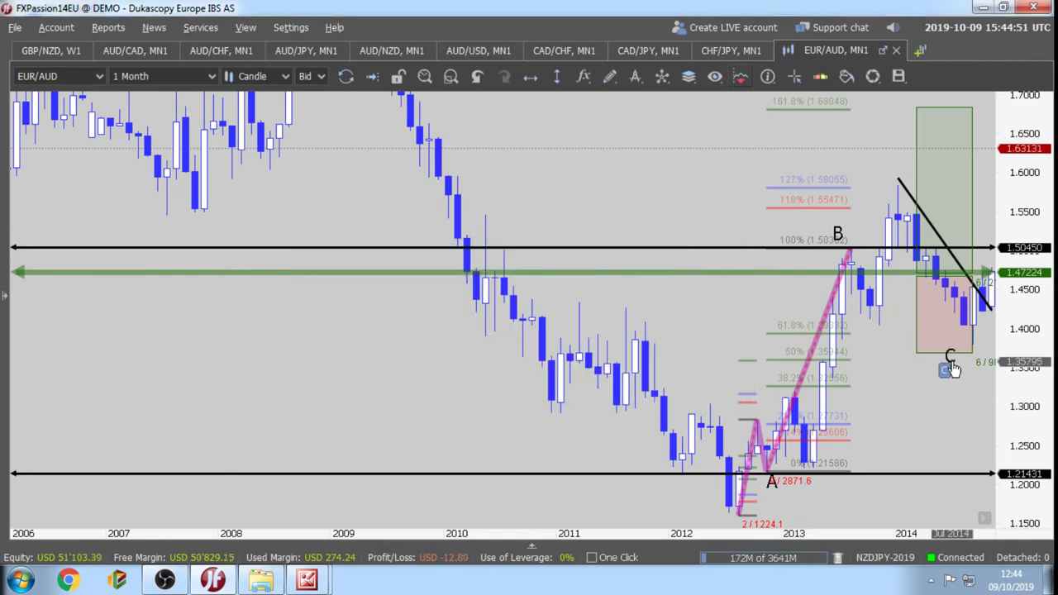
{"action": "mouse_move", "coordinate": [951, 361]}
{"action": "left_mouse_down"}
{"action": "mouse_move", "coordinate": [972, 367]}
{"action": "mouse_move", "coordinate": [956, 367]}
{"action": "left_mouse_up"}
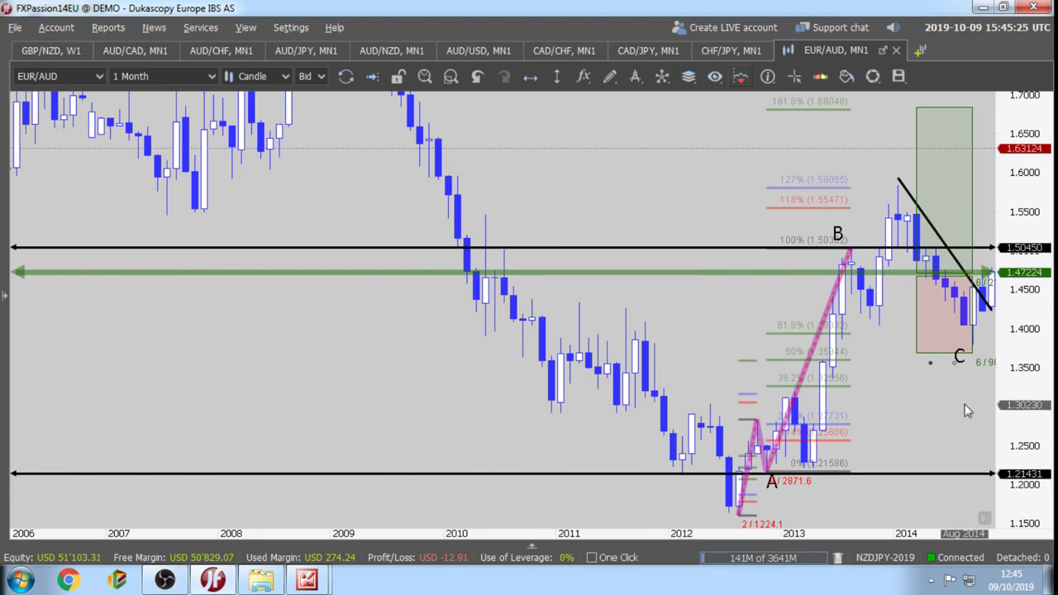
Extend the lower rectangle's bottom edge to about 1.20 and move the new C label clear of the rectangle.
{"action": "left_click_drag", "start_coordinate": [956, 411], "coordinate": [881, 400]}
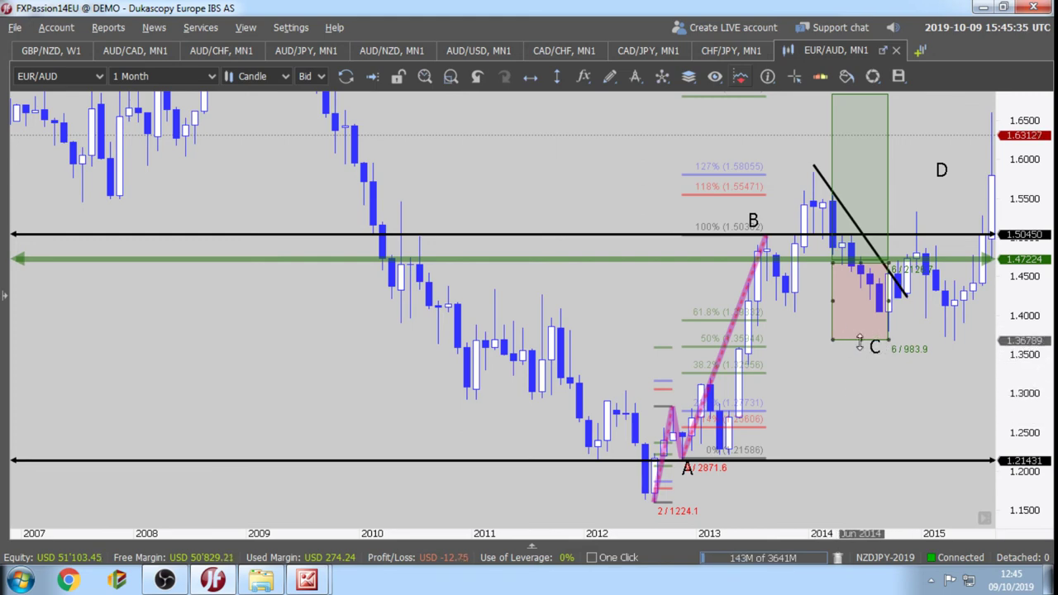
{"action": "left_click_drag", "start_coordinate": [860, 340], "coordinate": [857, 470]}
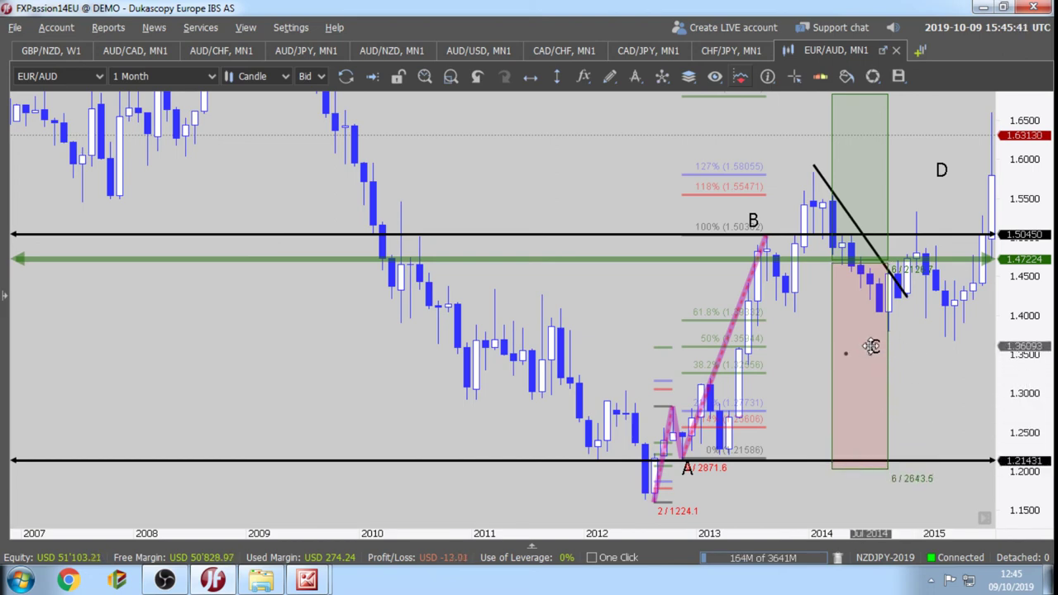
{"action": "mouse_move", "coordinate": [875, 351]}
{"action": "left_mouse_down"}
{"action": "mouse_move", "coordinate": [921, 370]}
{"action": "mouse_move", "coordinate": [881, 347]}
{"action": "mouse_move", "coordinate": [899, 359]}
{"action": "mouse_move", "coordinate": [885, 361]}
{"action": "mouse_move", "coordinate": [909, 359]}
{"action": "left_mouse_up"}
Draw a descending Short Line from about 1.55 to about 1.38 over the early 2015 candles and move the C label below the 2015 low.
{"action": "left_click", "coordinate": [609, 76]}
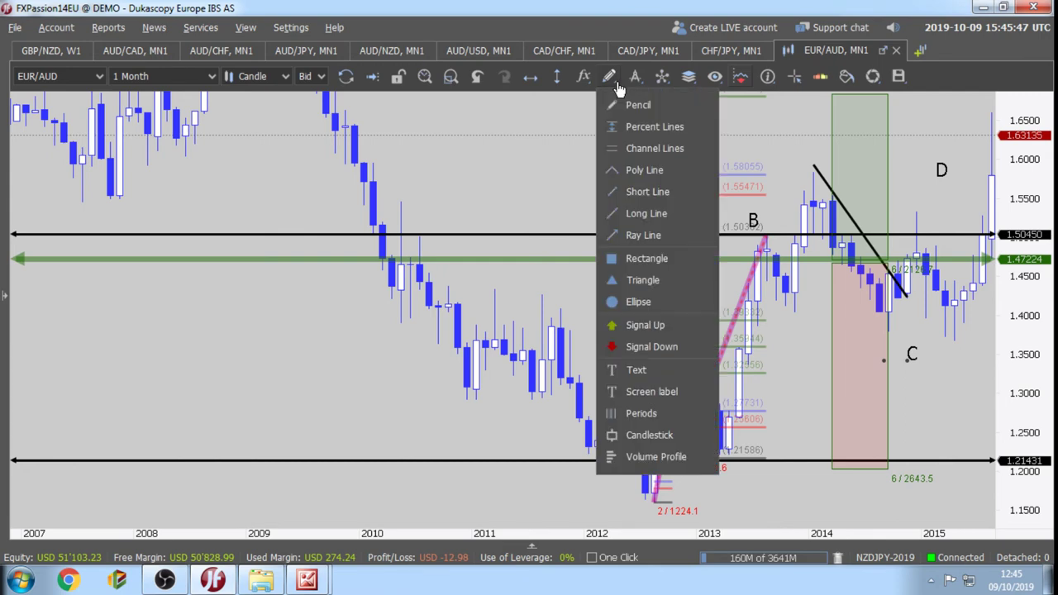
{"action": "left_click", "coordinate": [644, 191]}
{"action": "left_click_drag", "start_coordinate": [916, 200], "coordinate": [982, 335]}
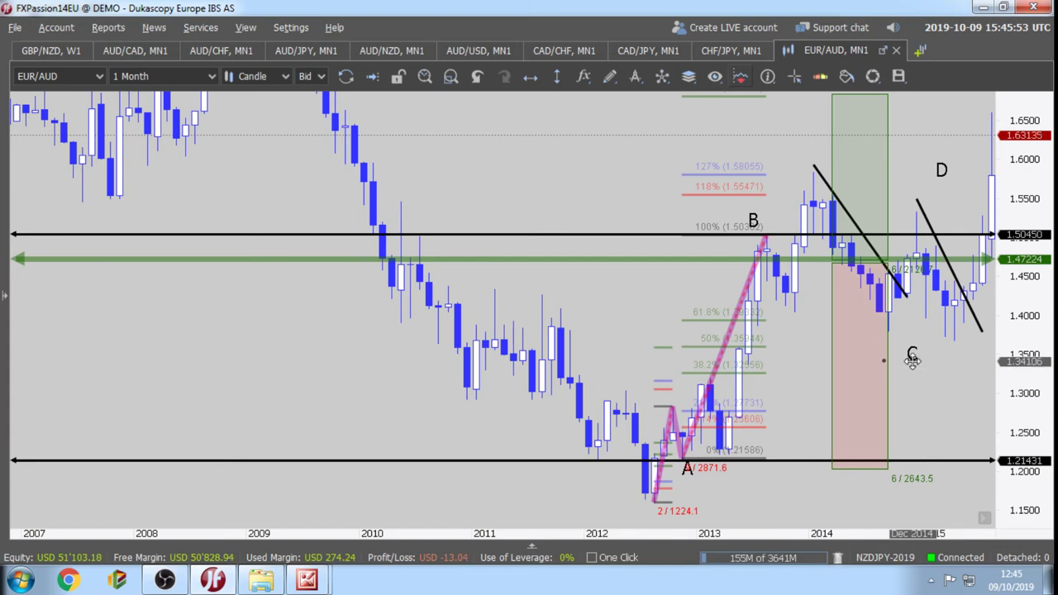
{"action": "mouse_move", "coordinate": [917, 360]}
{"action": "left_mouse_down"}
{"action": "mouse_move", "coordinate": [932, 312]}
{"action": "mouse_move", "coordinate": [938, 324]}
{"action": "mouse_move", "coordinate": [978, 307]}
{"action": "mouse_move", "coordinate": [929, 363]}
{"action": "mouse_move", "coordinate": [961, 322]}
{"action": "mouse_move", "coordinate": [936, 355]}
{"action": "mouse_move", "coordinate": [936, 380]}
{"action": "mouse_move", "coordinate": [936, 354]}
{"action": "mouse_move", "coordinate": [905, 323]}
{"action": "mouse_move", "coordinate": [888, 337]}
{"action": "mouse_move", "coordinate": [931, 356]}
{"action": "left_mouse_up"}
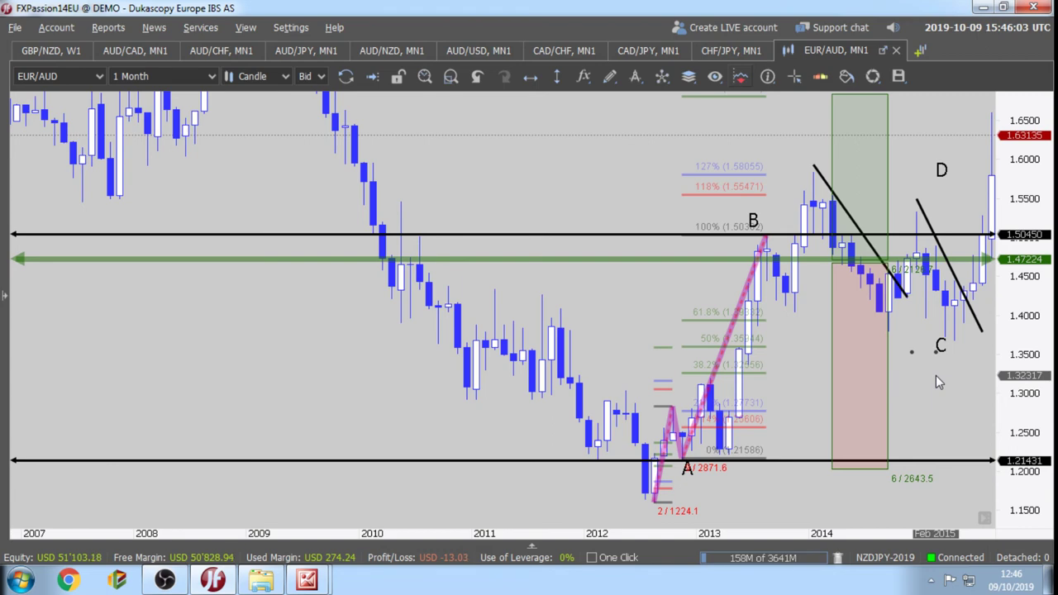
Delete the C label at the 2015 low, the three descending trend lines, both 2014 rectangles and the ellipse around the 2017 low.
{"action": "left_click_drag", "start_coordinate": [933, 380], "coordinate": [692, 409]}
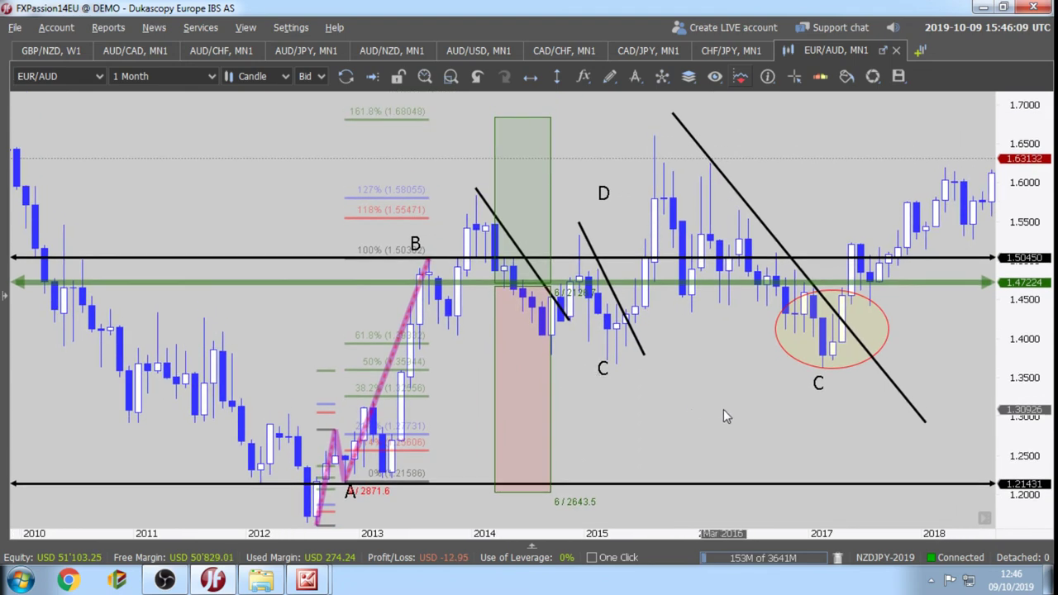
{"action": "scroll", "coordinate": [723, 405], "scroll_direction": "down", "scroll_amount": 3}
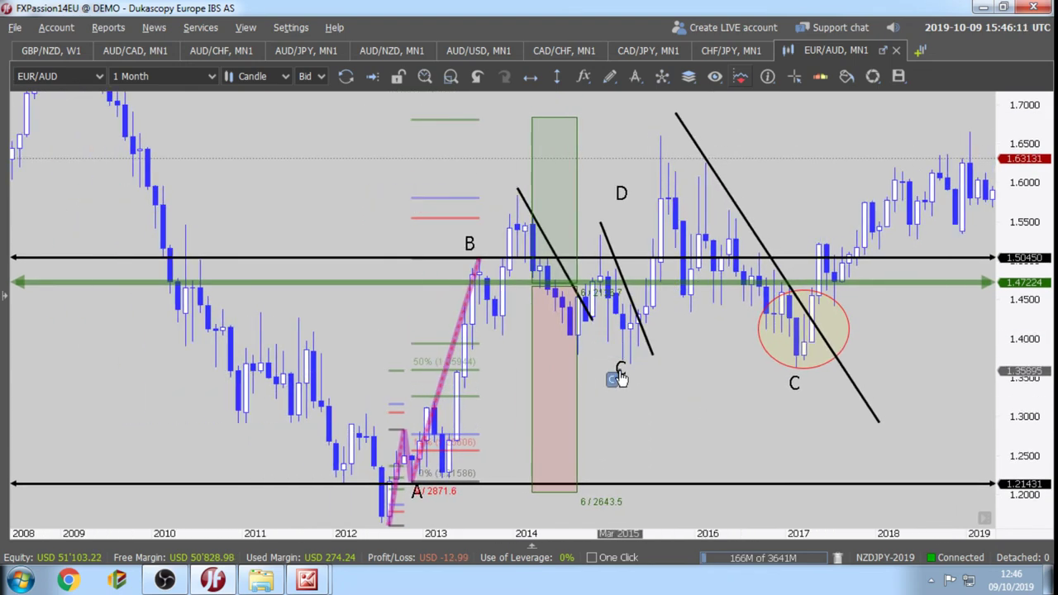
{"action": "key", "text": "Delete"}
{"action": "key", "text": "Delete"}
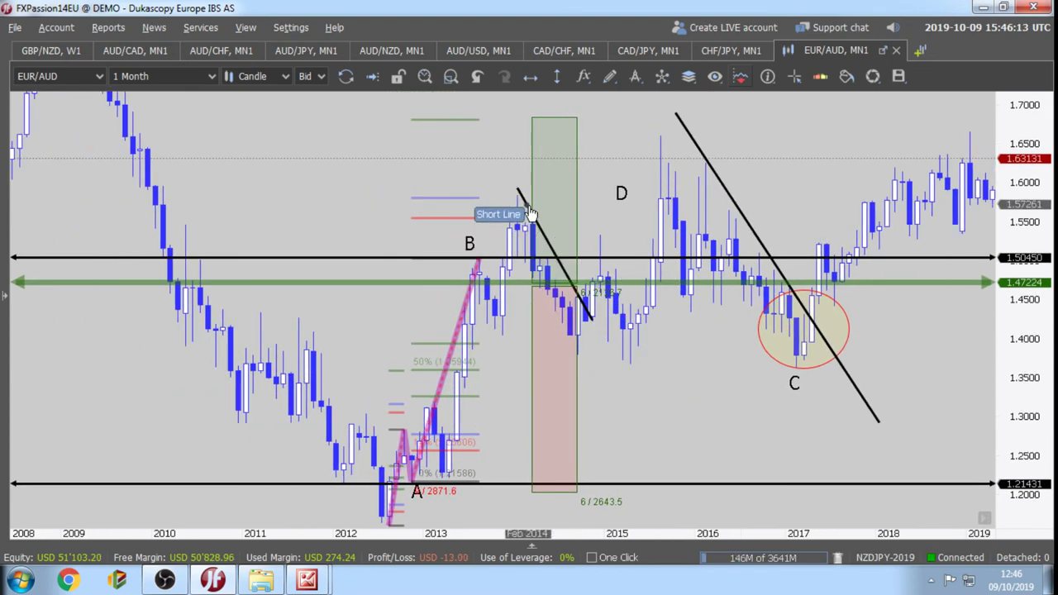
{"action": "key", "text": "Delete"}
{"action": "key", "text": "Delete"}
{"action": "key", "text": "Delete"}
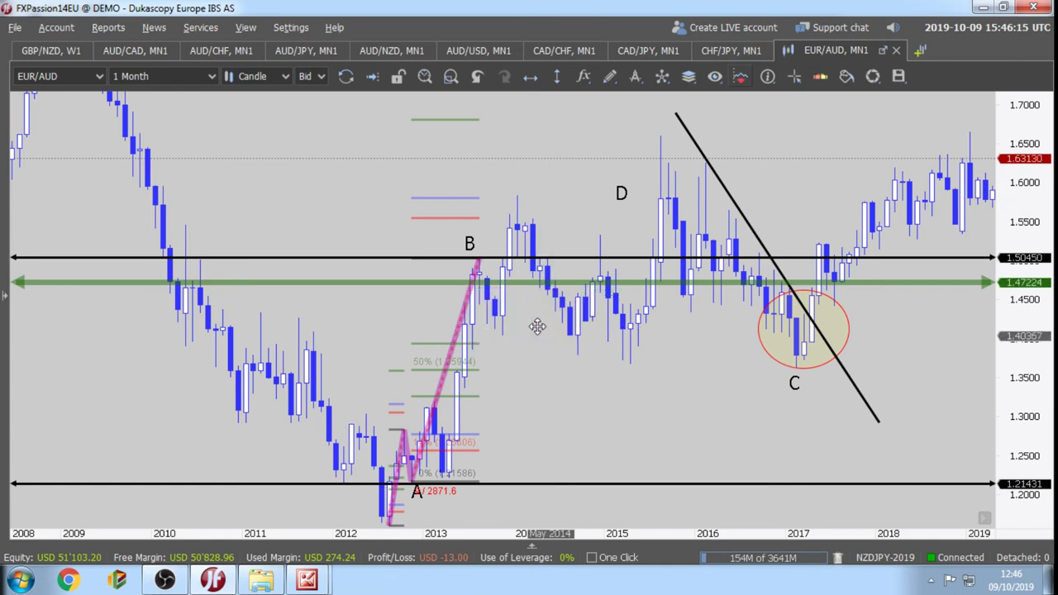
{"action": "key", "text": "Delete"}
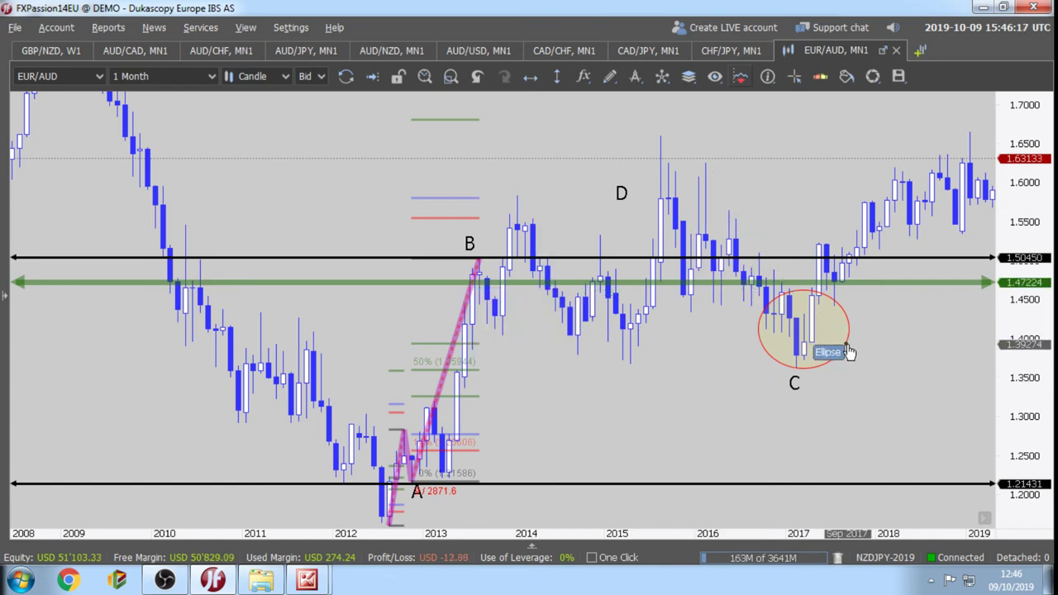
{"action": "key", "text": "Delete"}
Turn on the candle information display for the EUR/AUD chart.
{"action": "left_click_drag", "start_coordinate": [884, 414], "coordinate": [792, 426]}
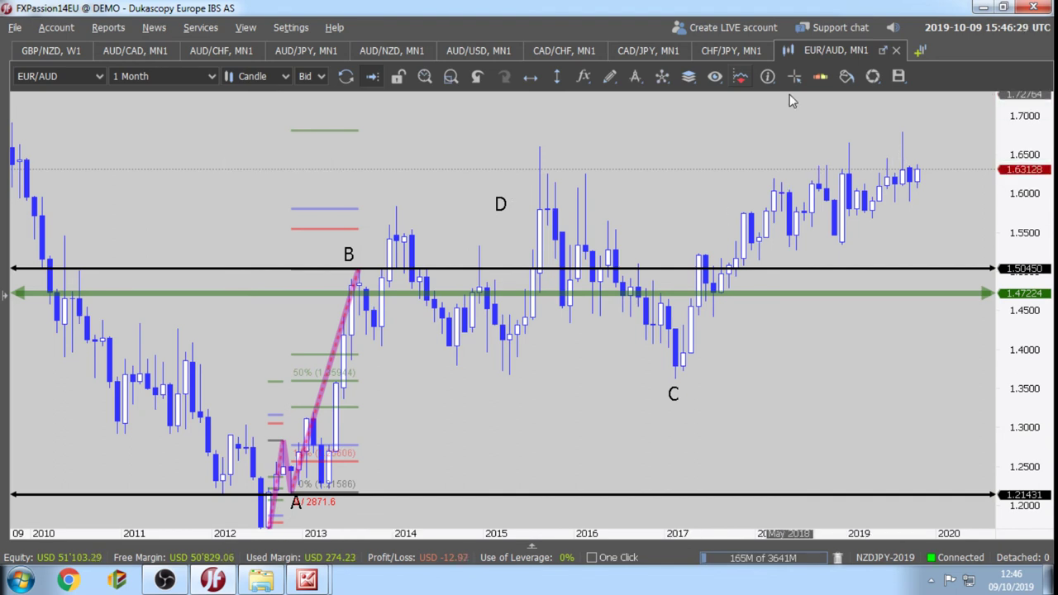
{"action": "left_click", "coordinate": [766, 77]}
{"action": "left_click", "coordinate": [791, 127]}
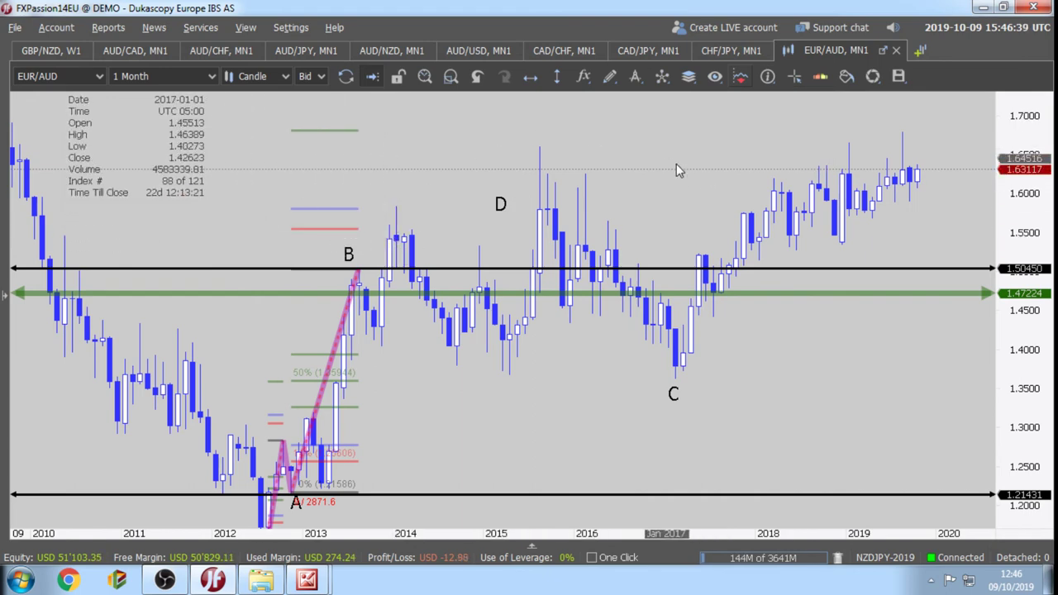
Place a horizontal Price Marker at about 1.683, level with the 161.8% extension, and give it a thinner line width.
{"action": "left_click", "coordinate": [532, 77]}
{"action": "left_click", "coordinate": [493, 127]}
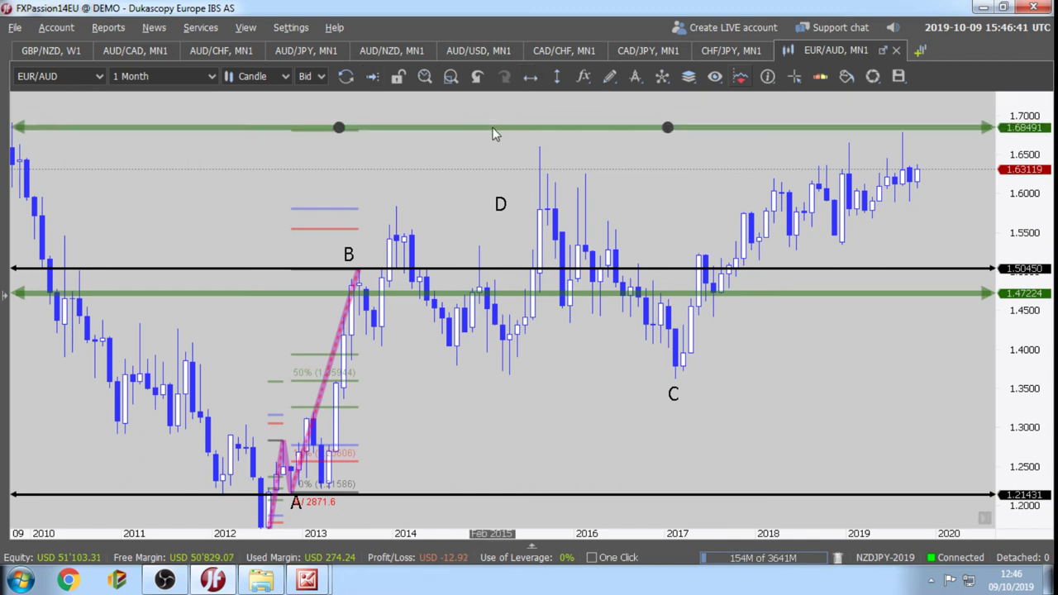
{"action": "right_click", "coordinate": [533, 127]}
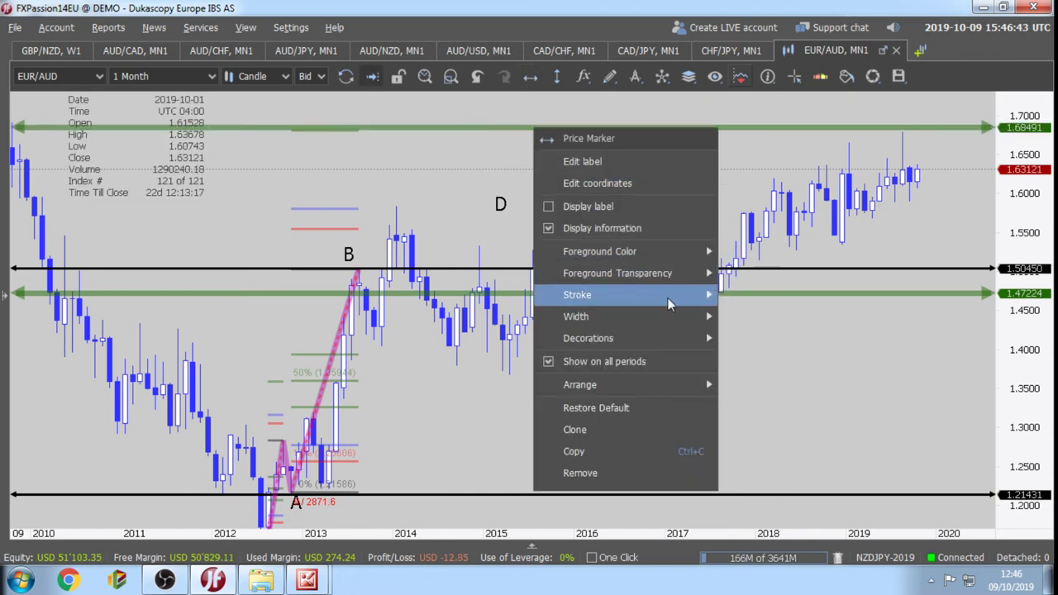
{"action": "mouse_move", "coordinate": [687, 316]}
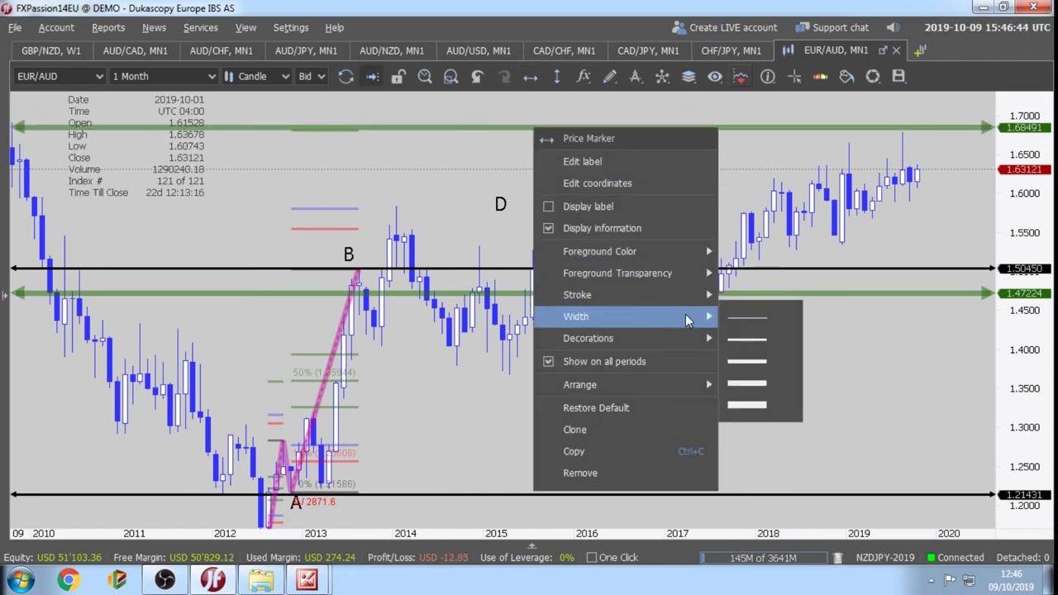
{"action": "left_click", "coordinate": [746, 342]}
{"action": "left_click_drag", "start_coordinate": [472, 125], "coordinate": [471, 135]}
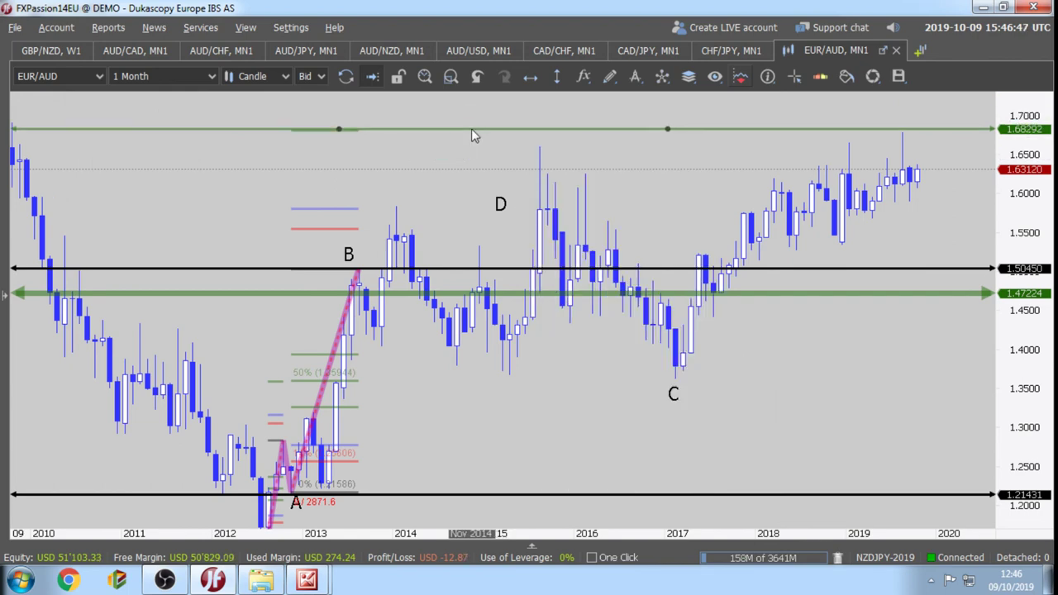
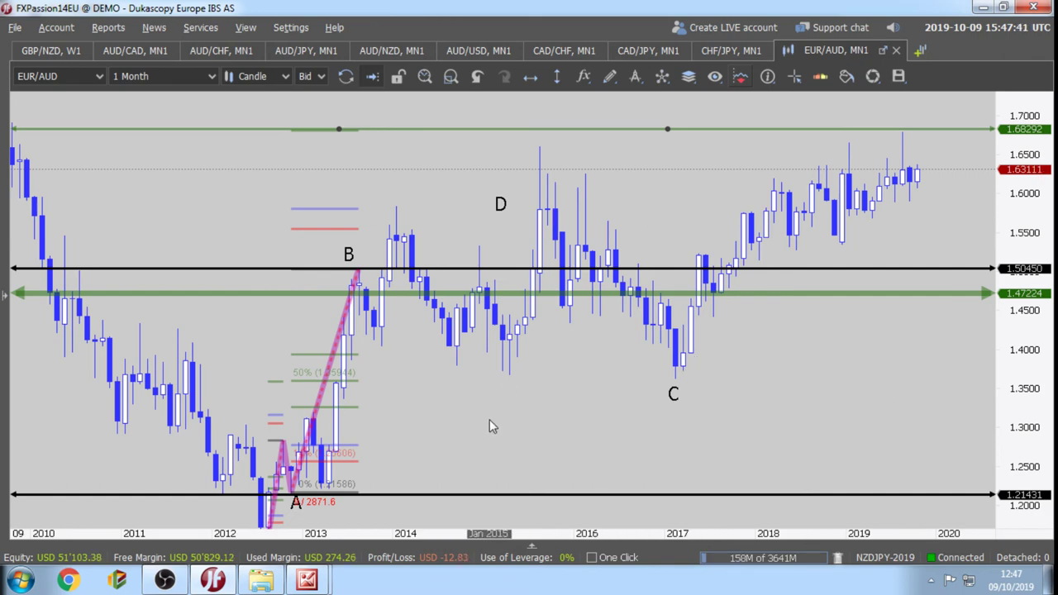
Draw a Poly Line from B through the 2017 low at C up to about 1.67 in 2018, and move the D label above the 2019 high.
{"action": "left_click_drag", "start_coordinate": [489, 419], "coordinate": [420, 406]}
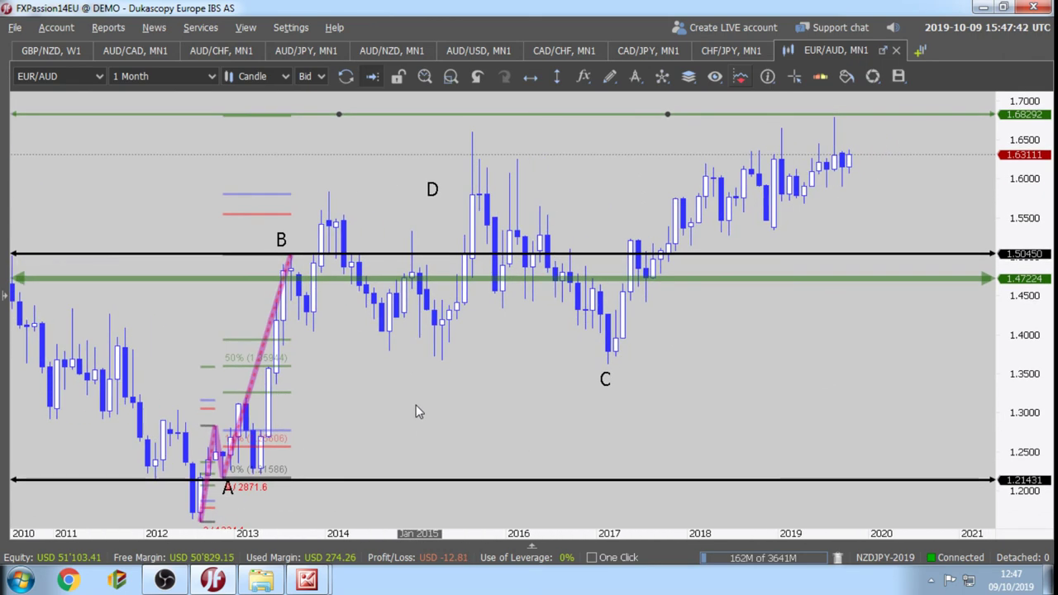
{"action": "left_click", "coordinate": [584, 80]}
{"action": "left_click", "coordinate": [630, 171]}
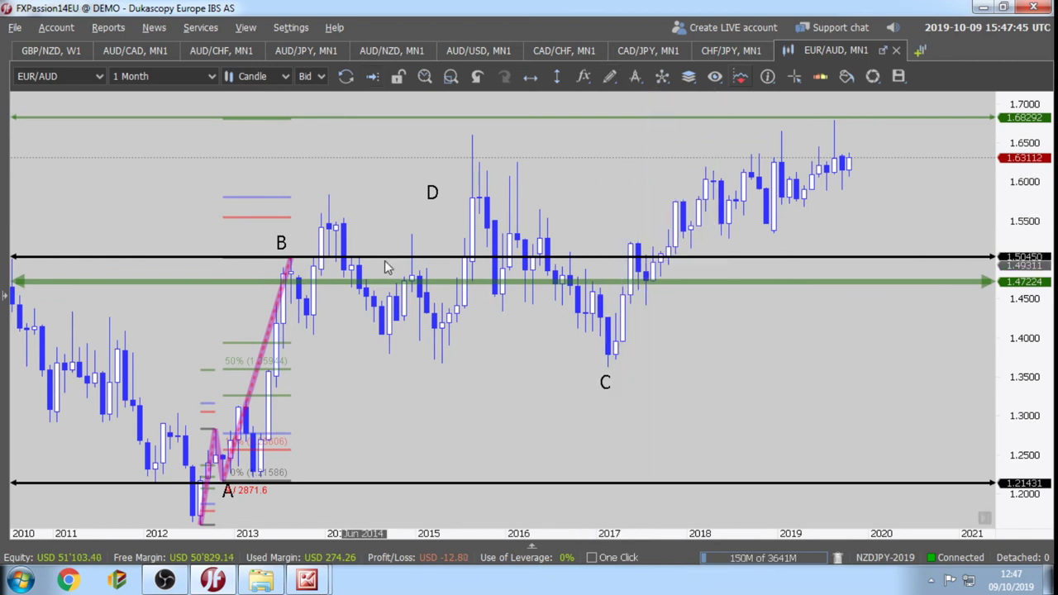
{"action": "left_click", "coordinate": [290, 260]}
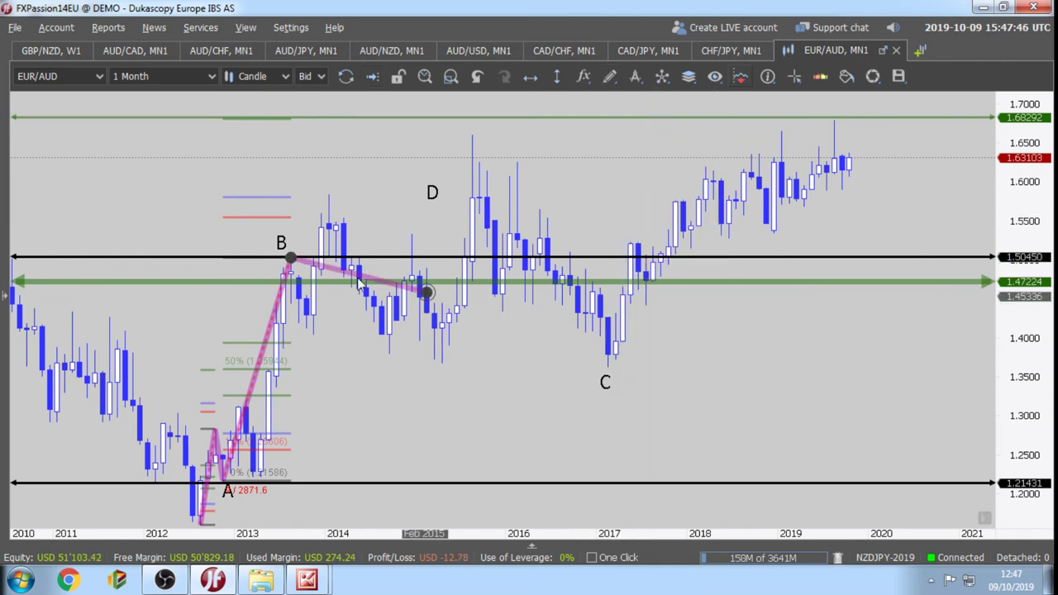
{"action": "left_click", "coordinate": [607, 368]}
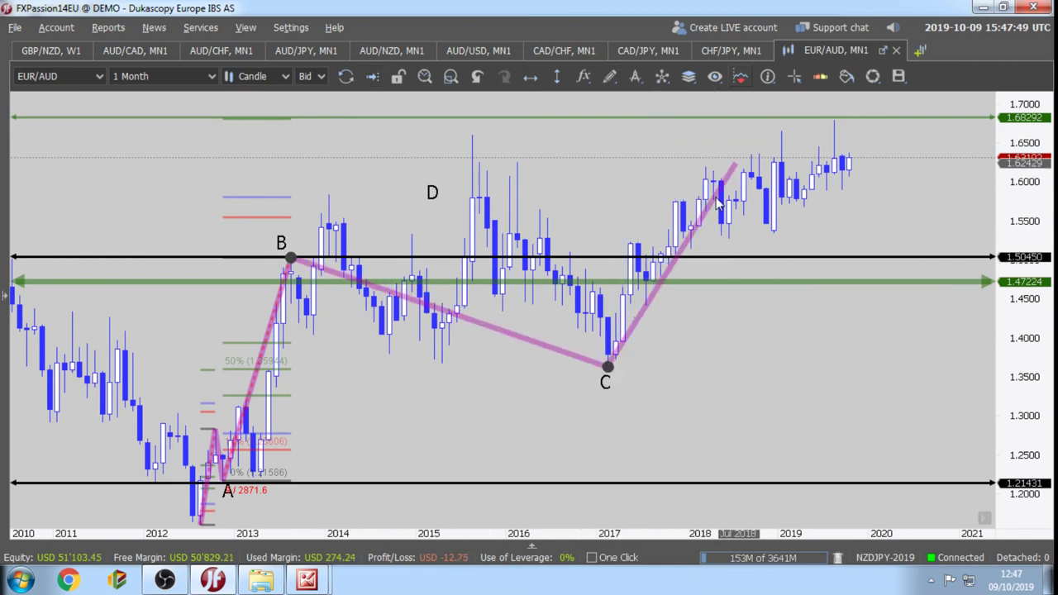
{"action": "double_click", "coordinate": [749, 128]}
{"action": "left_click_drag", "start_coordinate": [421, 205], "coordinate": [828, 108]}
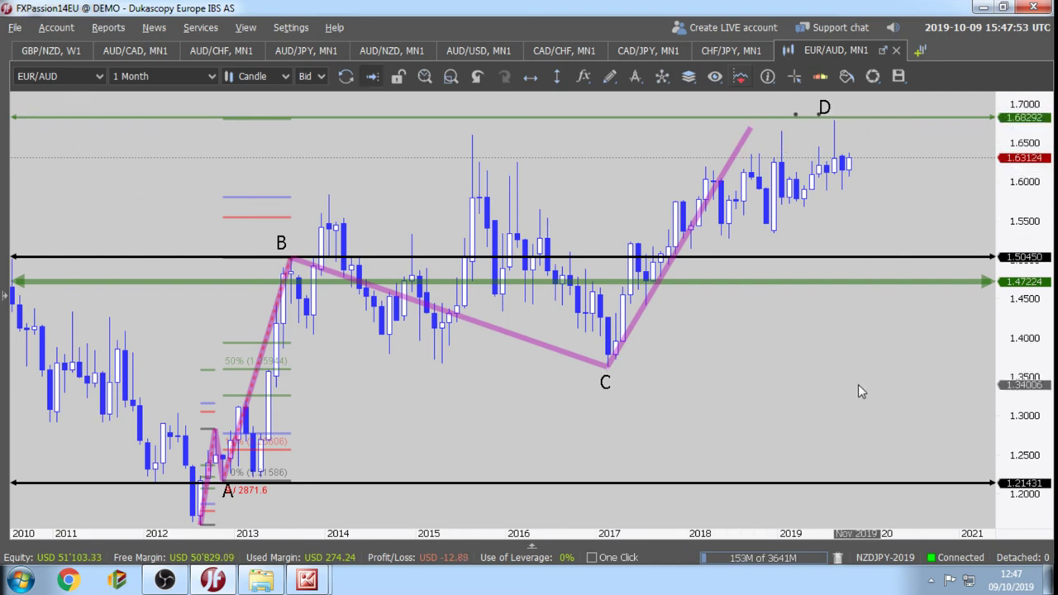
Draw a descending zigzag Poly Line from about 1.63 in late 2019 to about 1.375 in the second half of 2020.
{"action": "left_click_drag", "start_coordinate": [839, 384], "coordinate": [719, 378]}
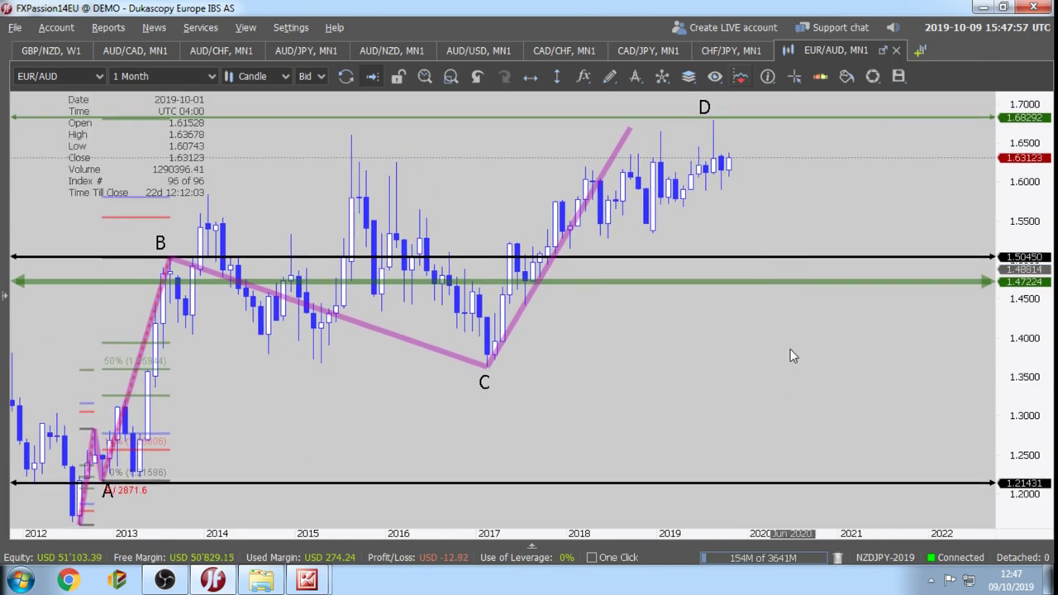
{"action": "left_click", "coordinate": [621, 81]}
{"action": "left_click", "coordinate": [633, 170]}
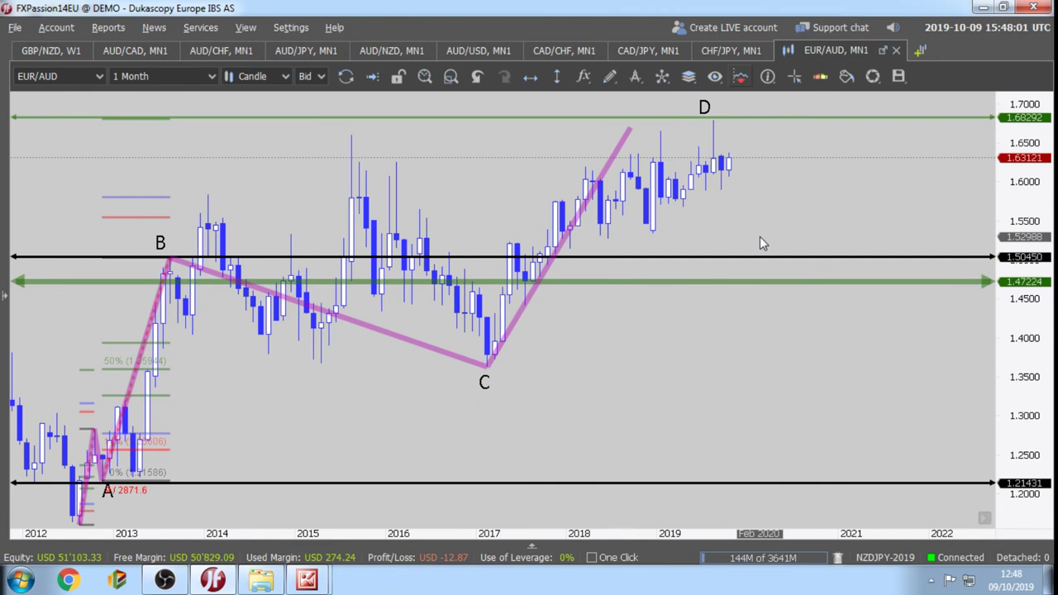
{"action": "left_click", "coordinate": [742, 157]}
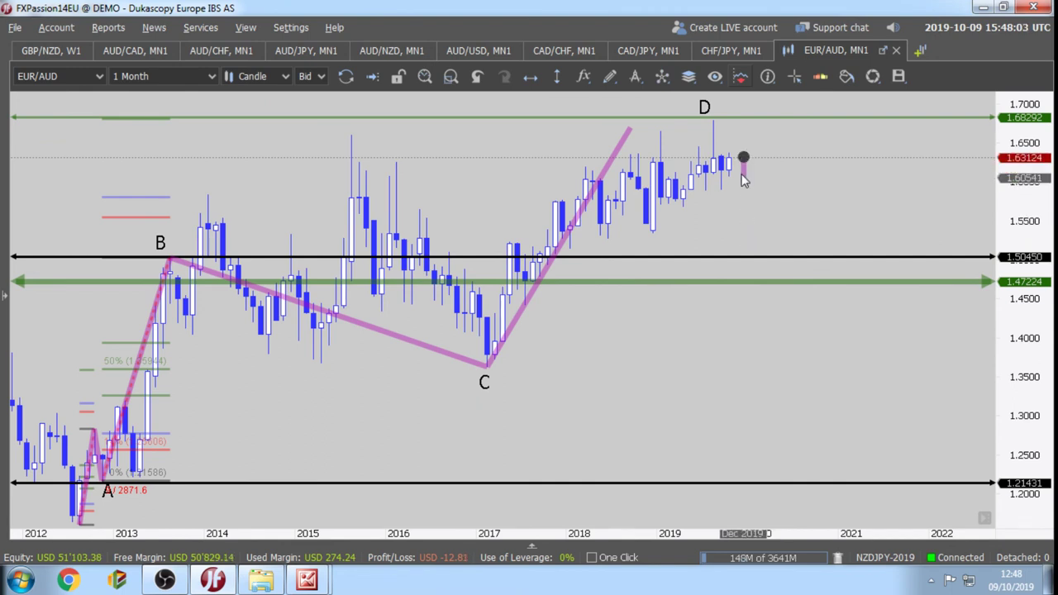
{"action": "left_click", "coordinate": [773, 192]}
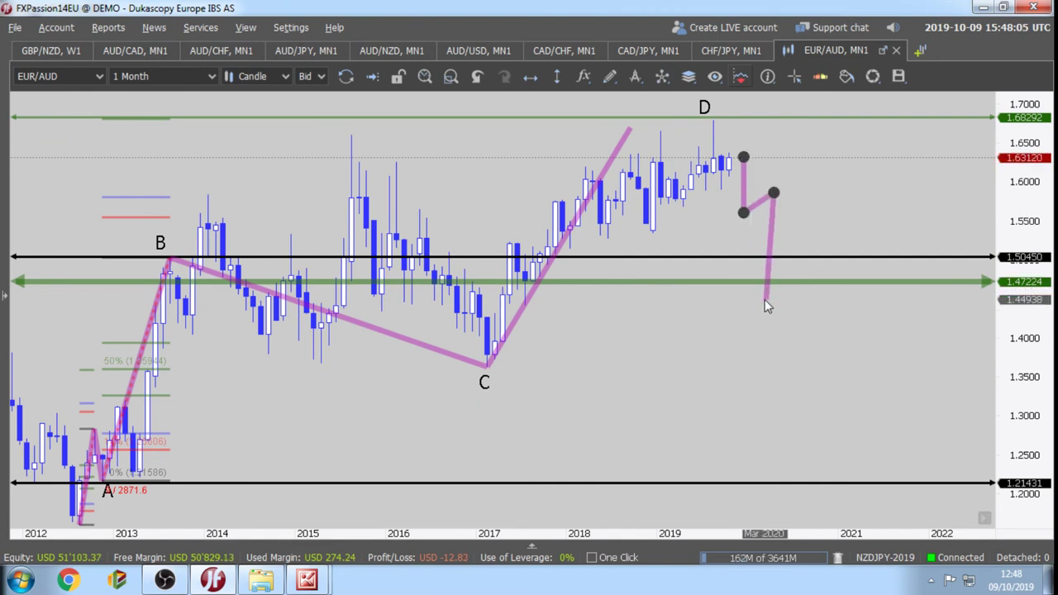
{"action": "left_click", "coordinate": [759, 305]}
{"action": "left_click", "coordinate": [803, 269]}
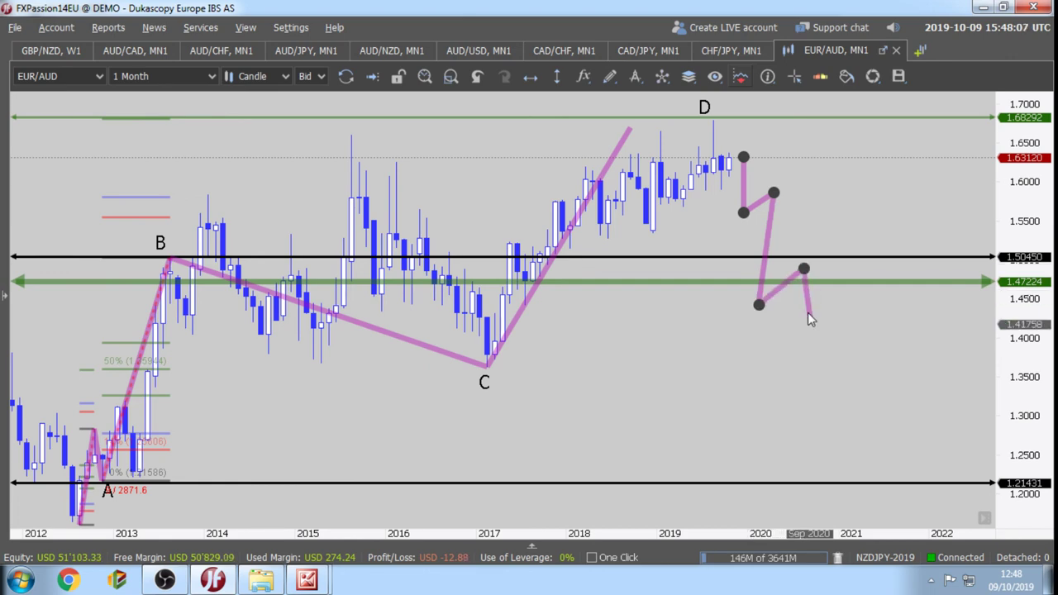
{"action": "double_click", "coordinate": [805, 357]}
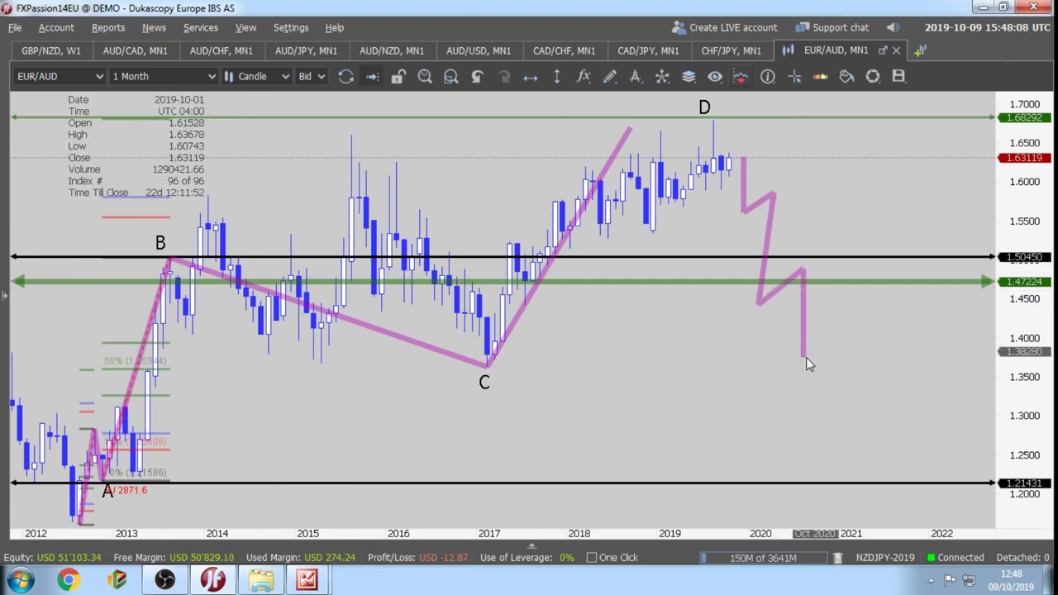
Draw a left-pointing arrow with the Poly Line tool beside the zigzag, its tip at about 1.56 in mid-2020.
{"action": "left_click", "coordinate": [610, 76]}
{"action": "left_click", "coordinate": [644, 169]}
{"action": "left_click", "coordinate": [961, 170]}
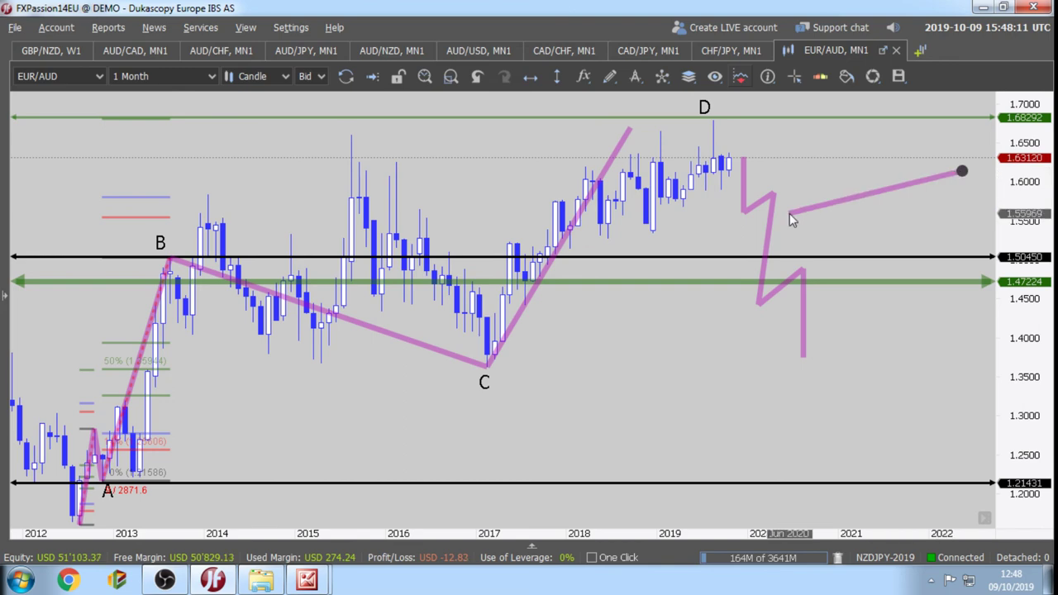
{"action": "left_click", "coordinate": [789, 213]}
{"action": "left_click", "coordinate": [856, 228]}
{"action": "double_click", "coordinate": [789, 214]}
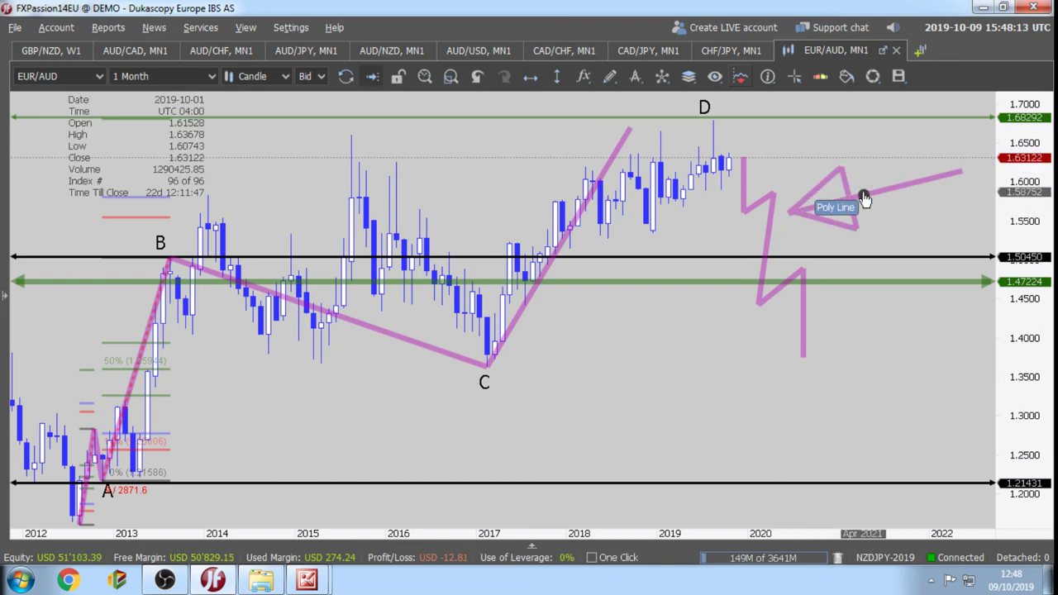
Set the arrow's foreground color to black and its foreground transparency to Opaque.
{"action": "right_click", "coordinate": [862, 191]}
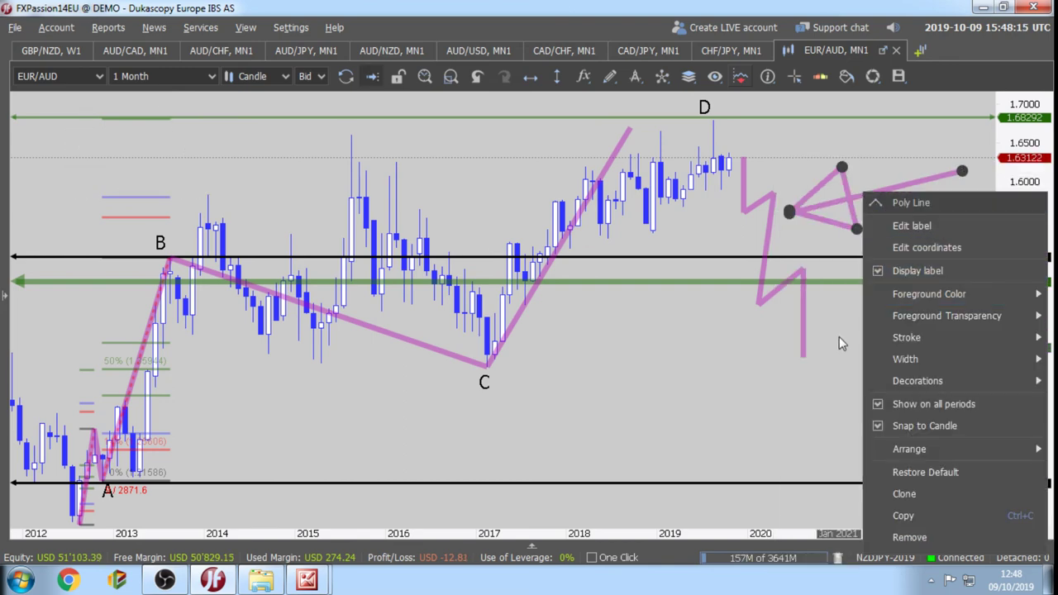
{"action": "mouse_move", "coordinate": [919, 287]}
{"action": "left_click", "coordinate": [807, 459]}
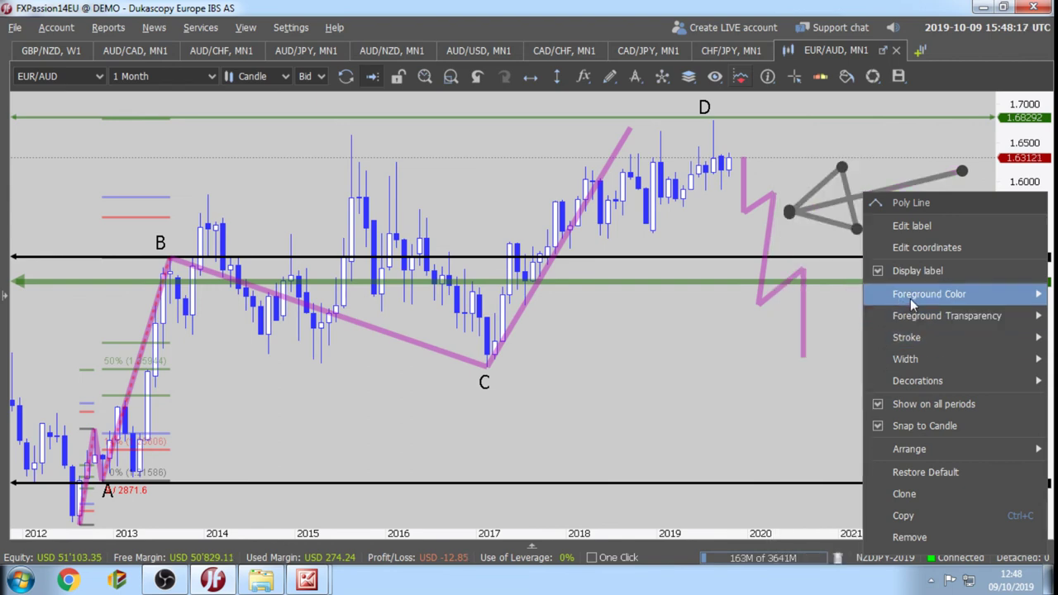
{"action": "mouse_move", "coordinate": [900, 318]}
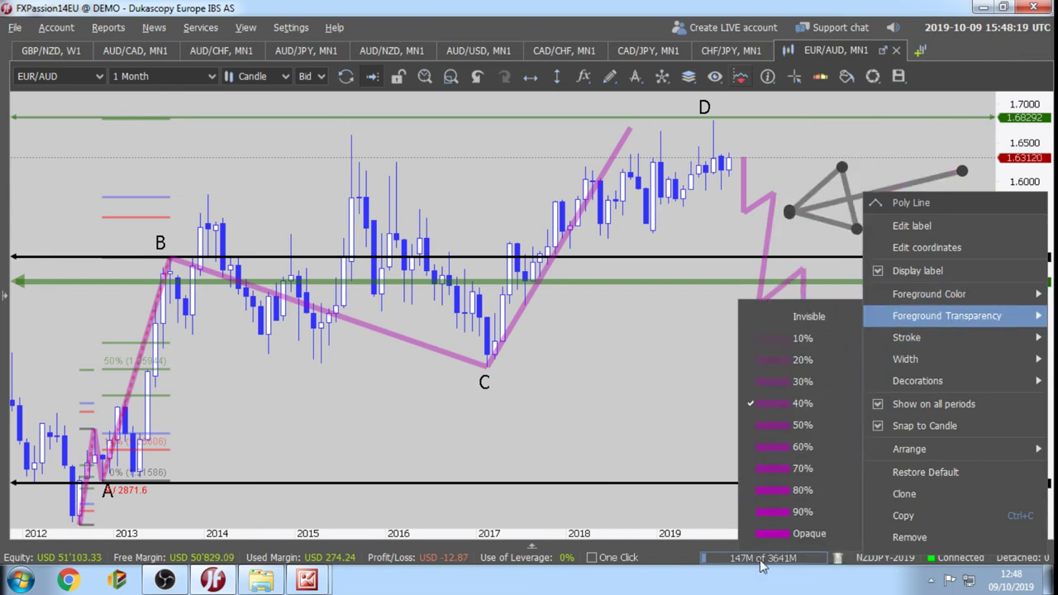
{"action": "left_click", "coordinate": [797, 533]}
Move the black arrow beneath the recent candles, with its tip at about 1.325 in mid-2018.
{"action": "mouse_move", "coordinate": [901, 196]}
{"action": "left_mouse_down"}
{"action": "mouse_move", "coordinate": [694, 279]}
{"action": "mouse_move", "coordinate": [814, 170]}
{"action": "mouse_move", "coordinate": [886, 295]}
{"action": "mouse_move", "coordinate": [552, 313]}
{"action": "mouse_move", "coordinate": [801, 372]}
{"action": "mouse_move", "coordinate": [741, 228]}
{"action": "mouse_move", "coordinate": [406, 307]}
{"action": "mouse_move", "coordinate": [356, 333]}
{"action": "mouse_move", "coordinate": [655, 326]}
{"action": "mouse_move", "coordinate": [678, 295]}
{"action": "mouse_move", "coordinate": [740, 314]}
{"action": "mouse_move", "coordinate": [766, 337]}
{"action": "mouse_move", "coordinate": [869, 300]}
{"action": "mouse_move", "coordinate": [890, 210]}
{"action": "mouse_move", "coordinate": [416, 390]}
{"action": "mouse_move", "coordinate": [347, 289]}
{"action": "mouse_move", "coordinate": [793, 306]}
{"action": "mouse_move", "coordinate": [902, 185]}
{"action": "left_mouse_up"}
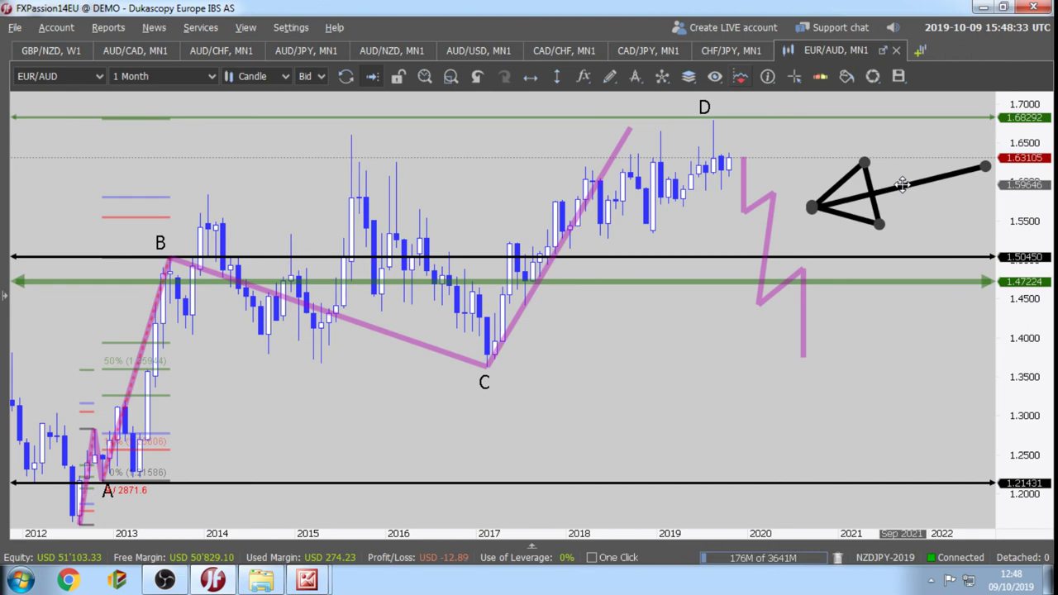
{"action": "mouse_move", "coordinate": [901, 185]}
{"action": "left_mouse_down"}
{"action": "mouse_move", "coordinate": [826, 187]}
{"action": "mouse_move", "coordinate": [446, 249]}
{"action": "mouse_move", "coordinate": [832, 211]}
{"action": "mouse_move", "coordinate": [434, 297]}
{"action": "mouse_move", "coordinate": [707, 371]}
{"action": "mouse_move", "coordinate": [650, 384]}
{"action": "left_mouse_up"}
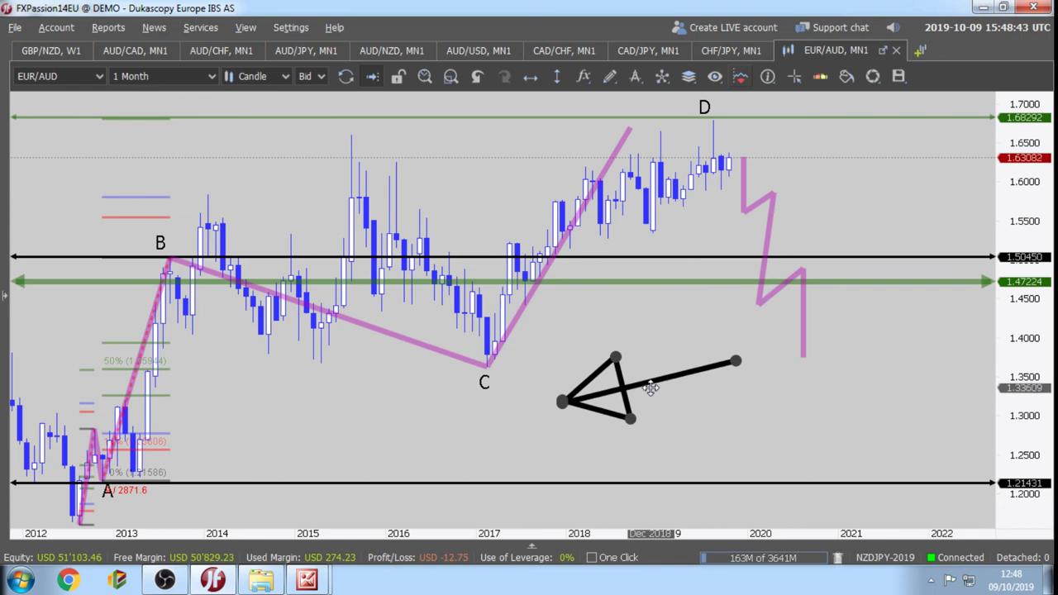
{"action": "mouse_move", "coordinate": [641, 389]}
{"action": "left_mouse_down"}
{"action": "mouse_move", "coordinate": [626, 392]}
{"action": "mouse_move", "coordinate": [429, 281]}
{"action": "mouse_move", "coordinate": [785, 327]}
{"action": "mouse_move", "coordinate": [633, 406]}
{"action": "mouse_move", "coordinate": [727, 240]}
{"action": "mouse_move", "coordinate": [733, 380]}
{"action": "mouse_move", "coordinate": [650, 396]}
{"action": "mouse_move", "coordinate": [759, 412]}
{"action": "mouse_move", "coordinate": [314, 398]}
{"action": "mouse_move", "coordinate": [285, 437]}
{"action": "mouse_move", "coordinate": [237, 403]}
{"action": "mouse_move", "coordinate": [299, 203]}
{"action": "mouse_move", "coordinate": [460, 257]}
{"action": "mouse_move", "coordinate": [770, 258]}
{"action": "mouse_move", "coordinate": [811, 393]}
{"action": "mouse_move", "coordinate": [746, 421]}
{"action": "mouse_move", "coordinate": [888, 260]}
{"action": "mouse_move", "coordinate": [708, 382]}
{"action": "left_mouse_up"}
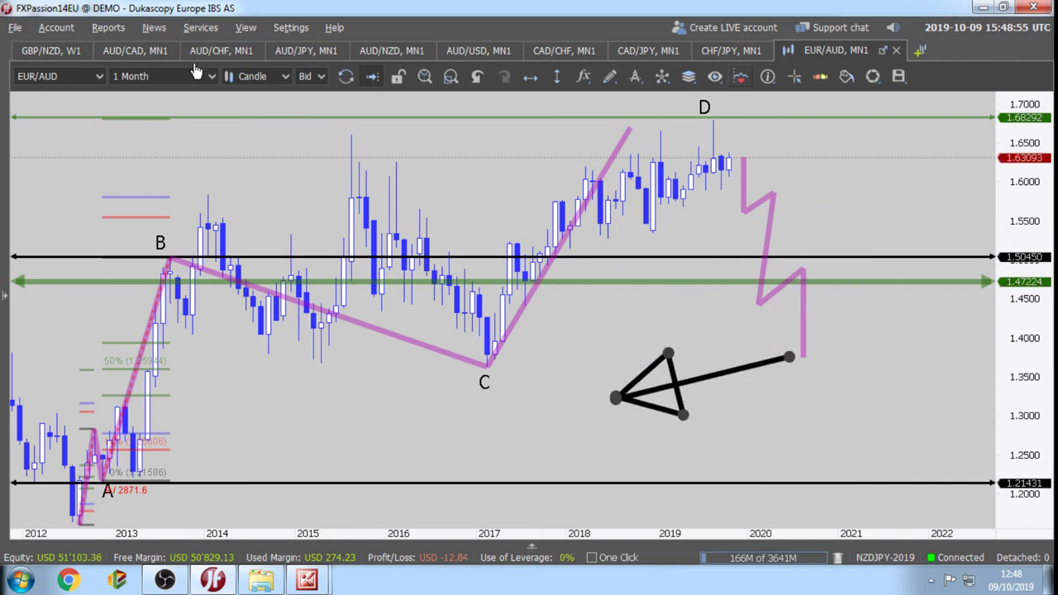
Review the AUD/CHF and AUD/CAD charts and set the AUD/CHF chart to the 1 Week period.
{"action": "left_click", "coordinate": [221, 51]}
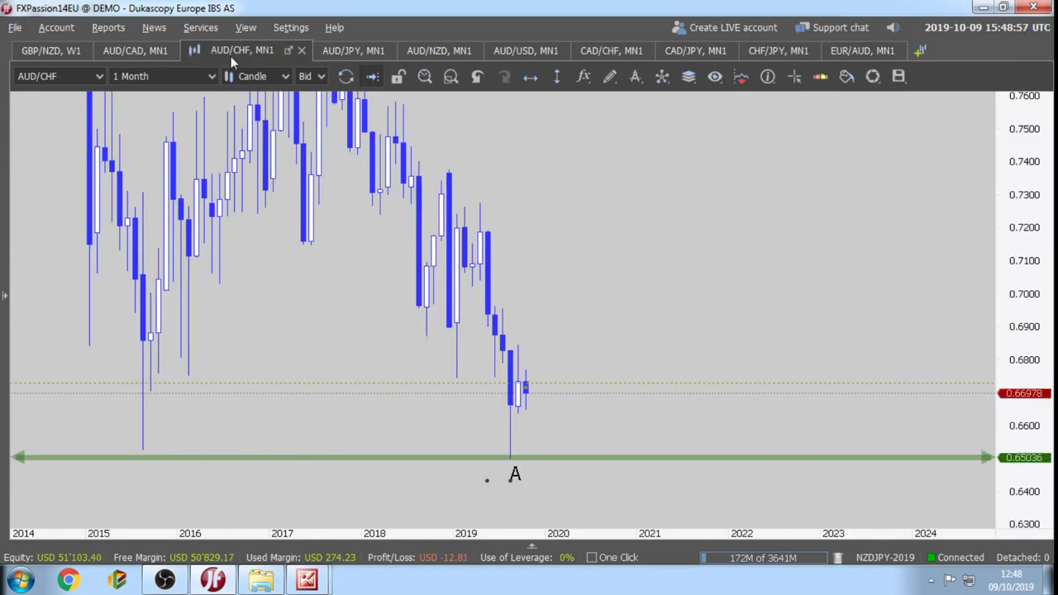
{"action": "left_click", "coordinate": [116, 55]}
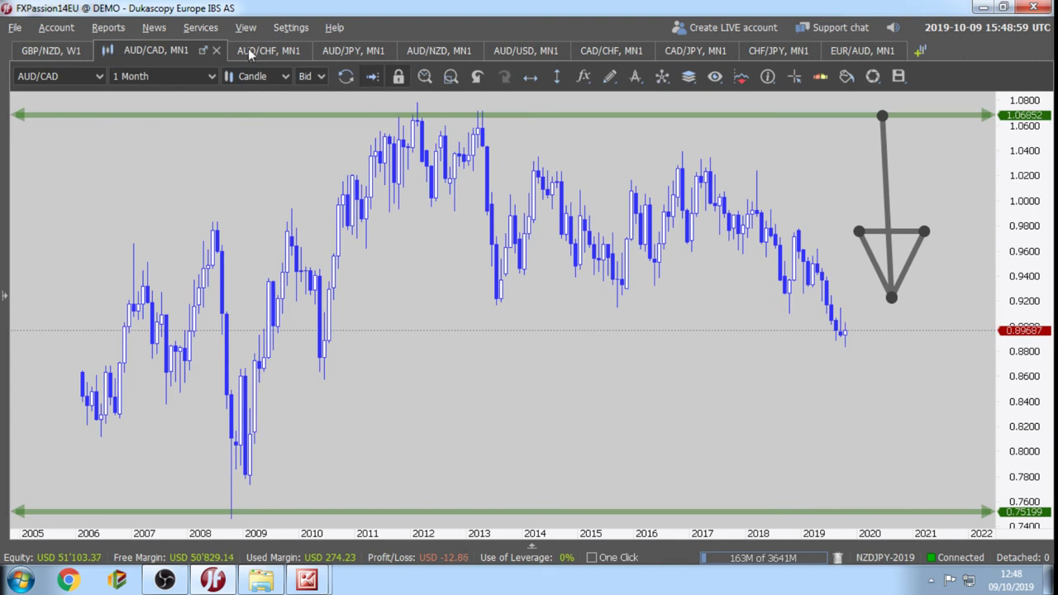
{"action": "left_click", "coordinate": [256, 52]}
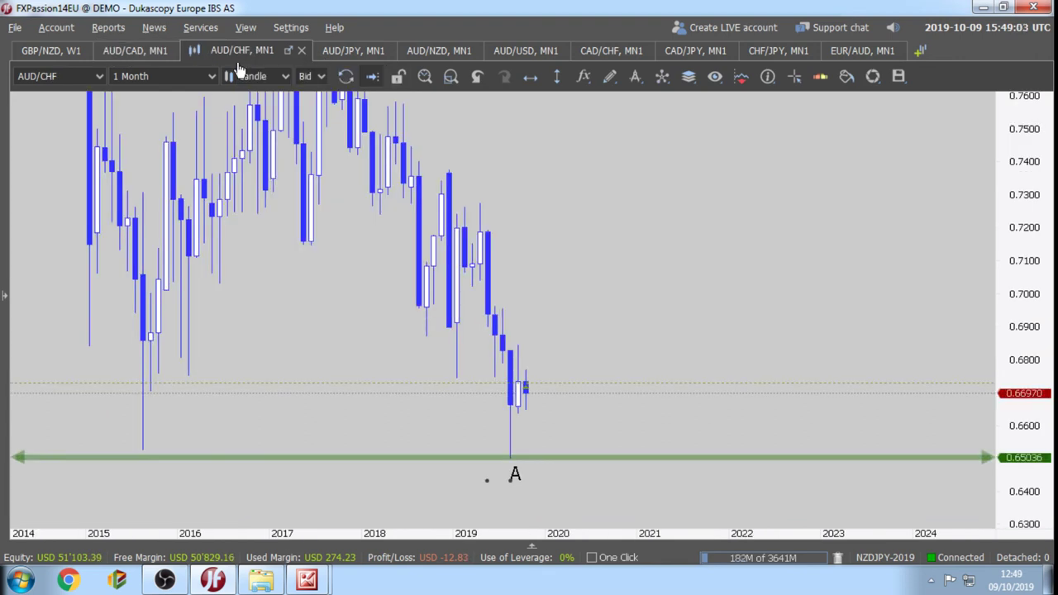
{"action": "left_click", "coordinate": [211, 77]}
{"action": "left_click", "coordinate": [171, 171]}
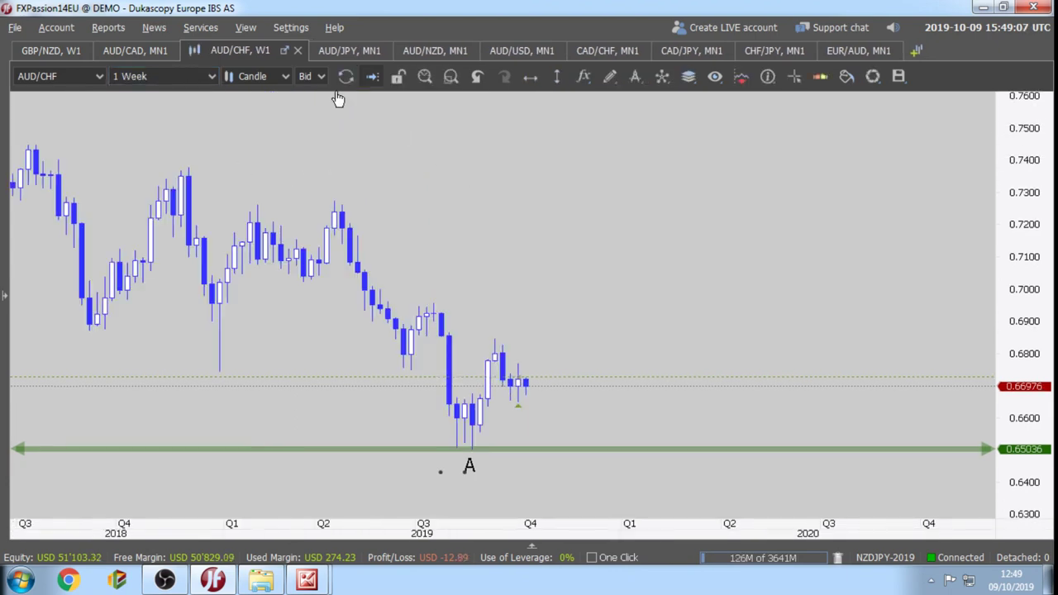
Set the AUD/NZD chart to the 1 Week period and show its candles back to 2016.
{"action": "left_click", "coordinate": [418, 51]}
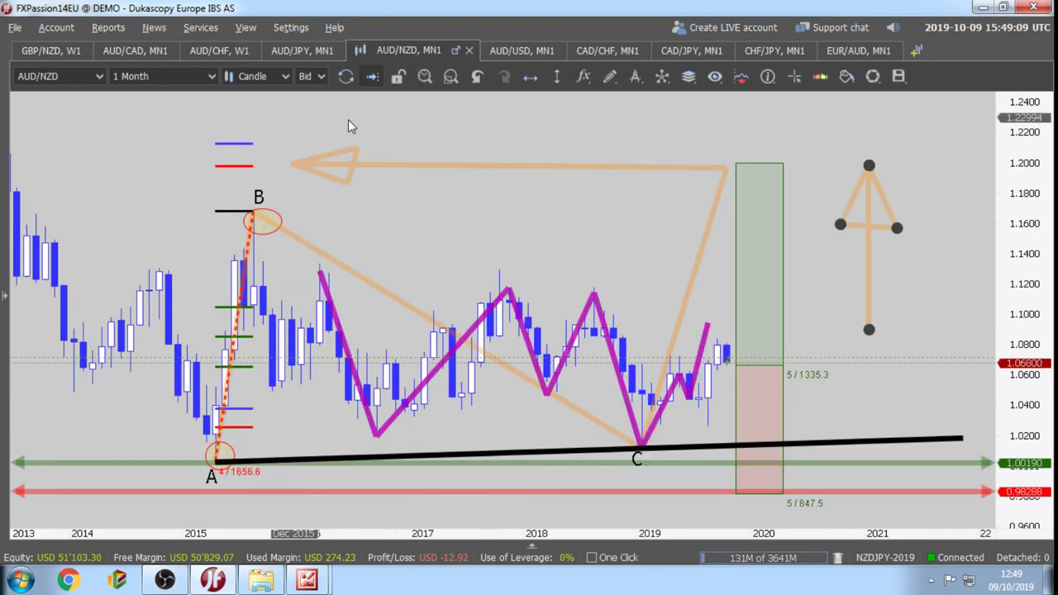
{"action": "left_click", "coordinate": [207, 78]}
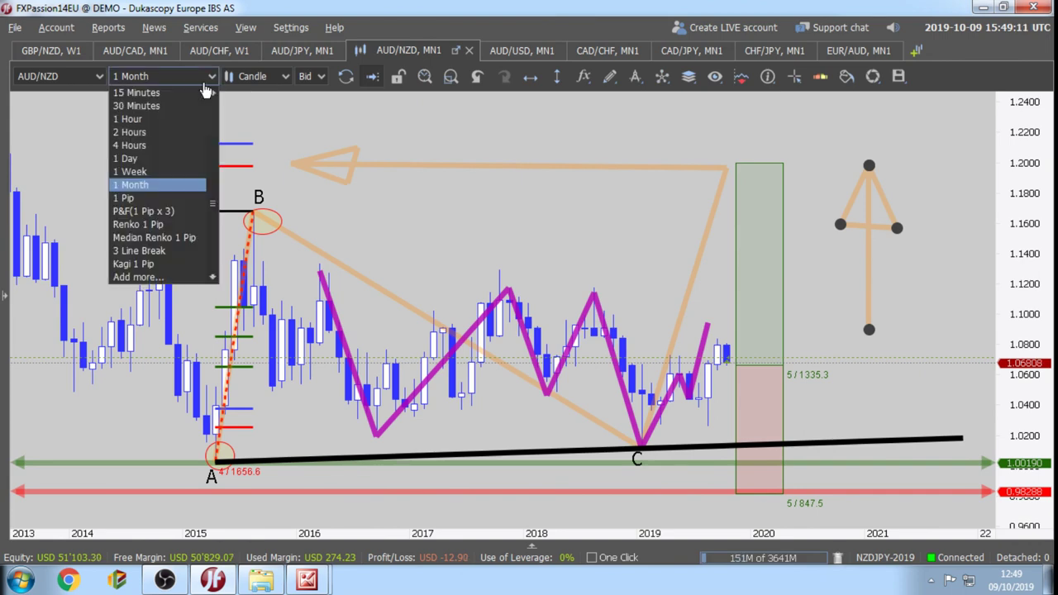
{"action": "left_click", "coordinate": [165, 171]}
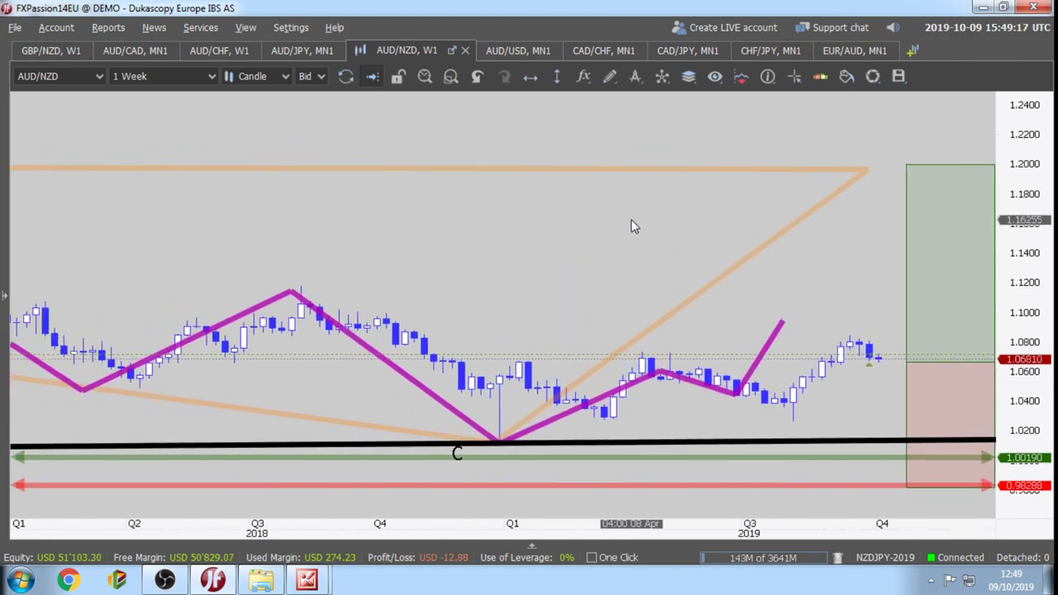
{"action": "scroll", "coordinate": [634, 219], "scroll_direction": "down", "scroll_amount": 4}
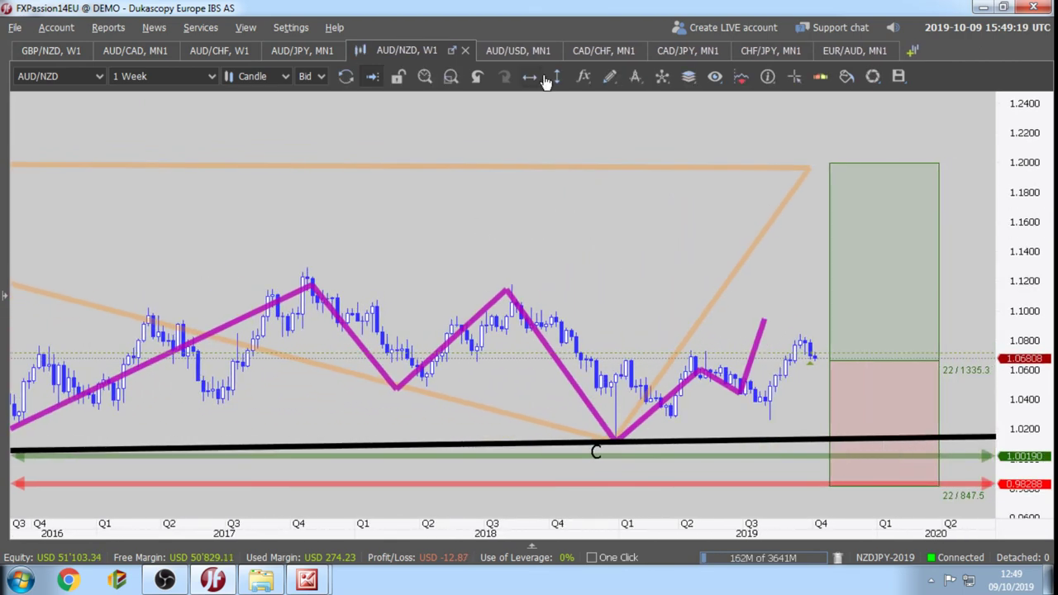
Check the CAD/CHF chart, then set the CAD/JPY chart to the 1 Week period and show its full pattern back to 2008.
{"action": "left_click", "coordinate": [607, 48]}
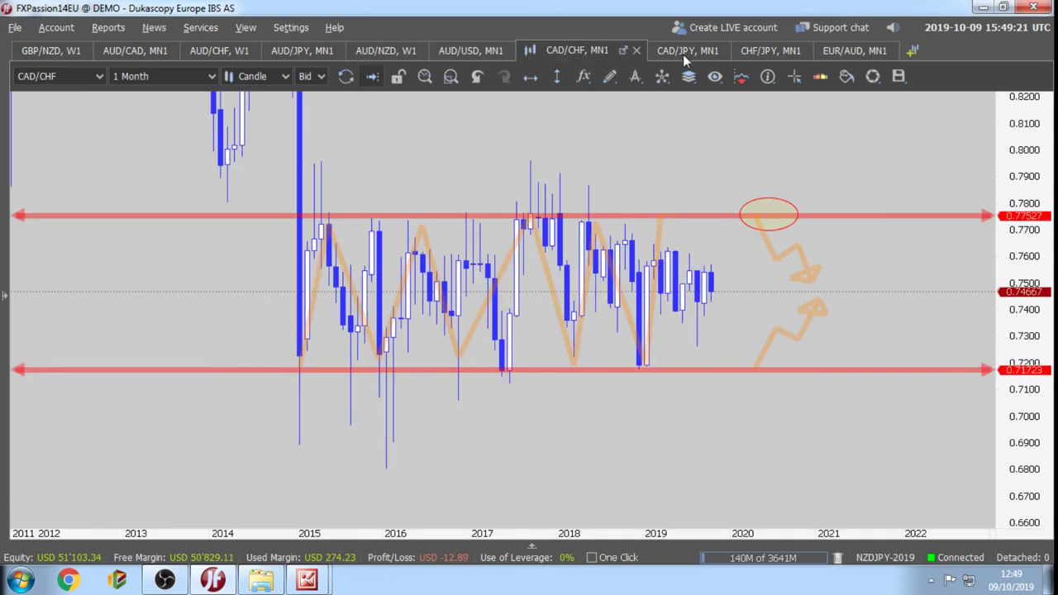
{"action": "left_click", "coordinate": [682, 54]}
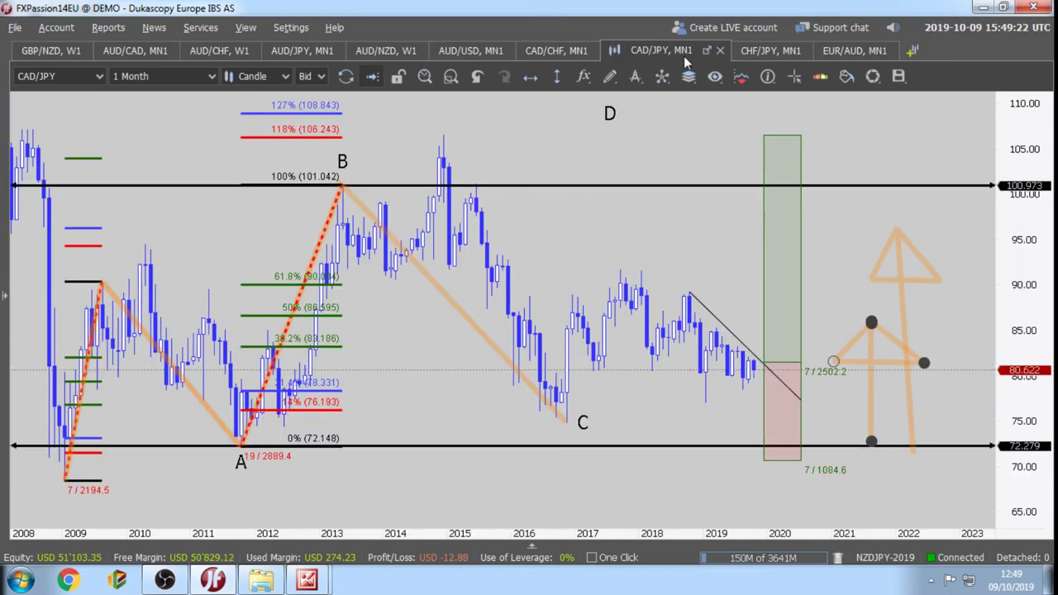
{"action": "left_click", "coordinate": [212, 77]}
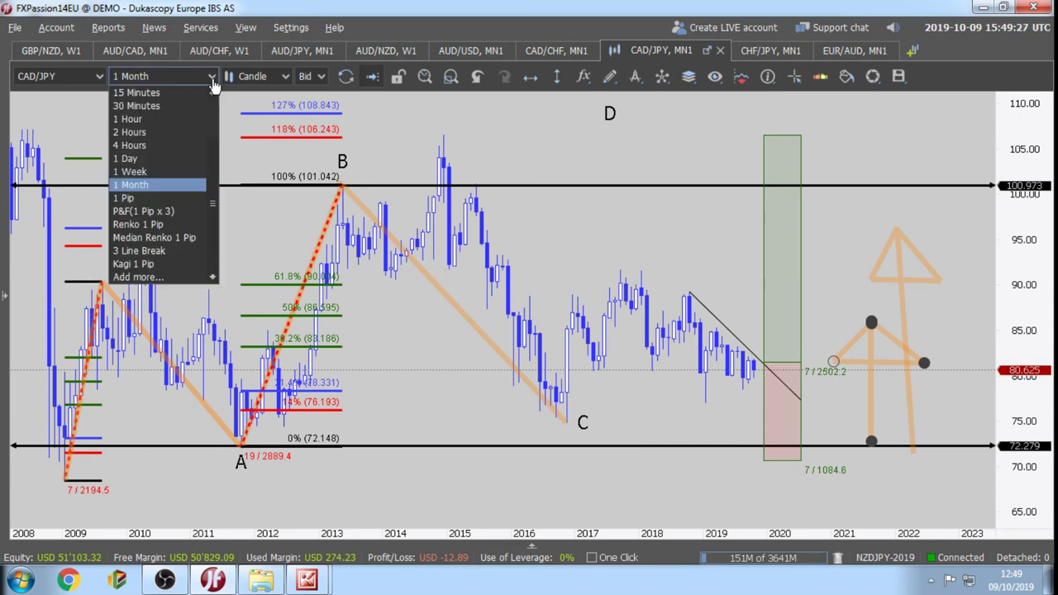
{"action": "left_click", "coordinate": [167, 170]}
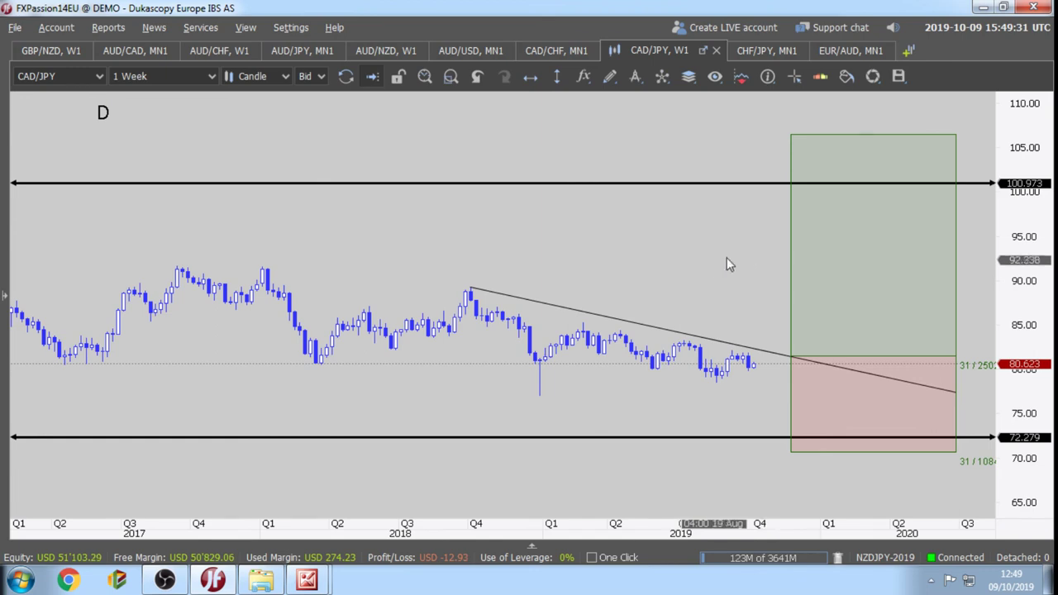
{"action": "scroll", "coordinate": [702, 263], "scroll_direction": "down", "scroll_amount": 10}
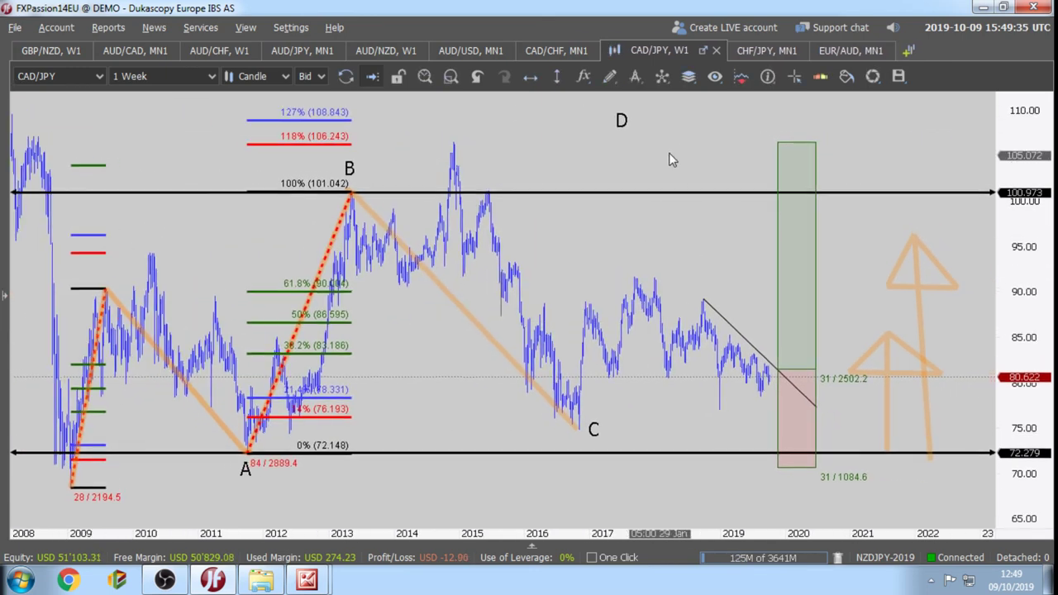
On the EUR/AUD chart, reposition the black arrow below the recent candles, with its tip at about 1.39 in the second half of 2018.
{"action": "left_click", "coordinate": [772, 51]}
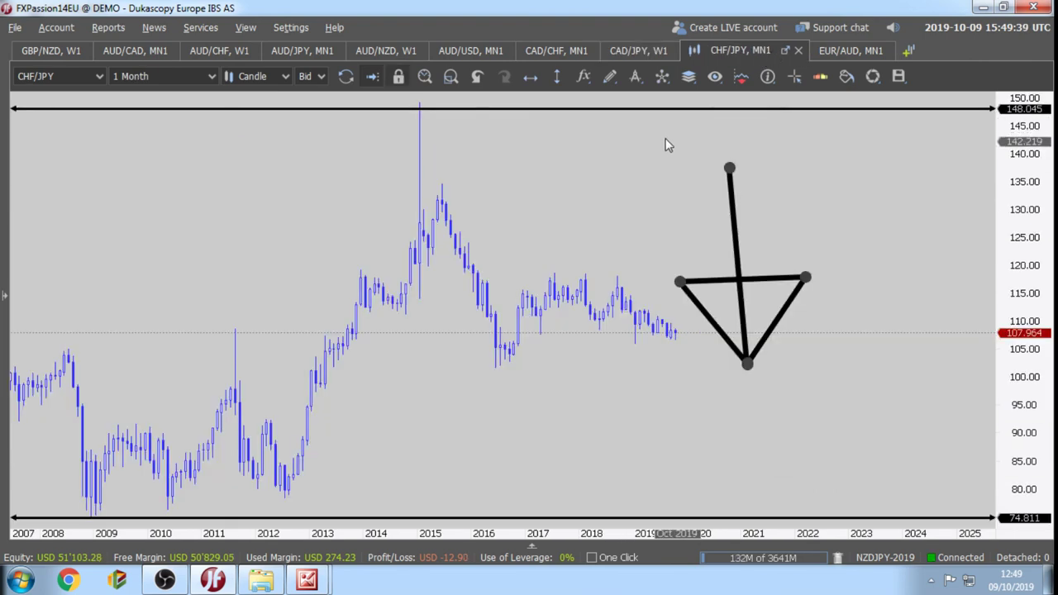
{"action": "left_click", "coordinate": [837, 50]}
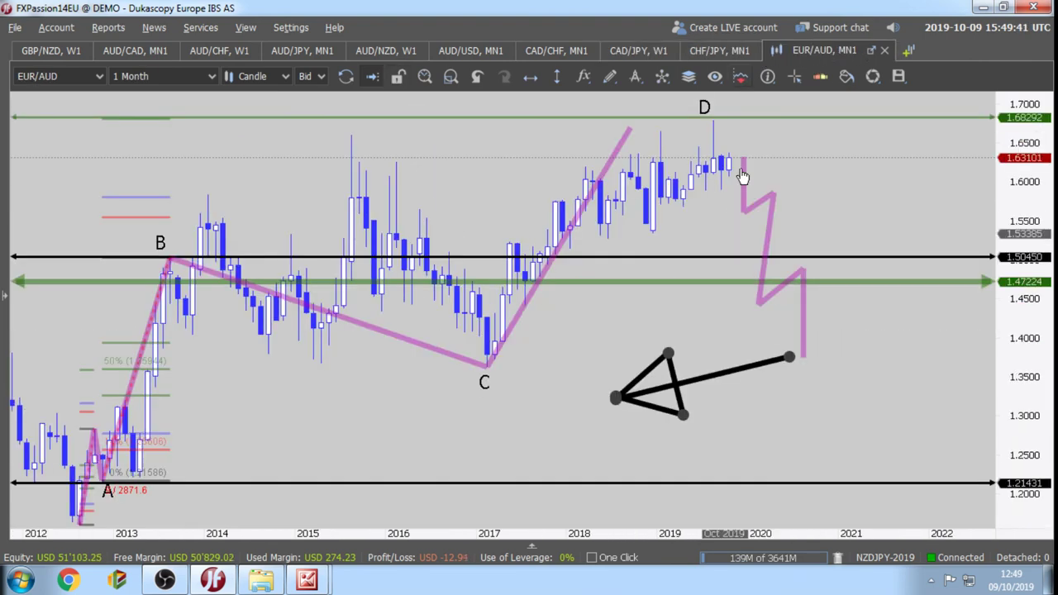
{"action": "left_click_drag", "start_coordinate": [524, 413], "coordinate": [590, 409]}
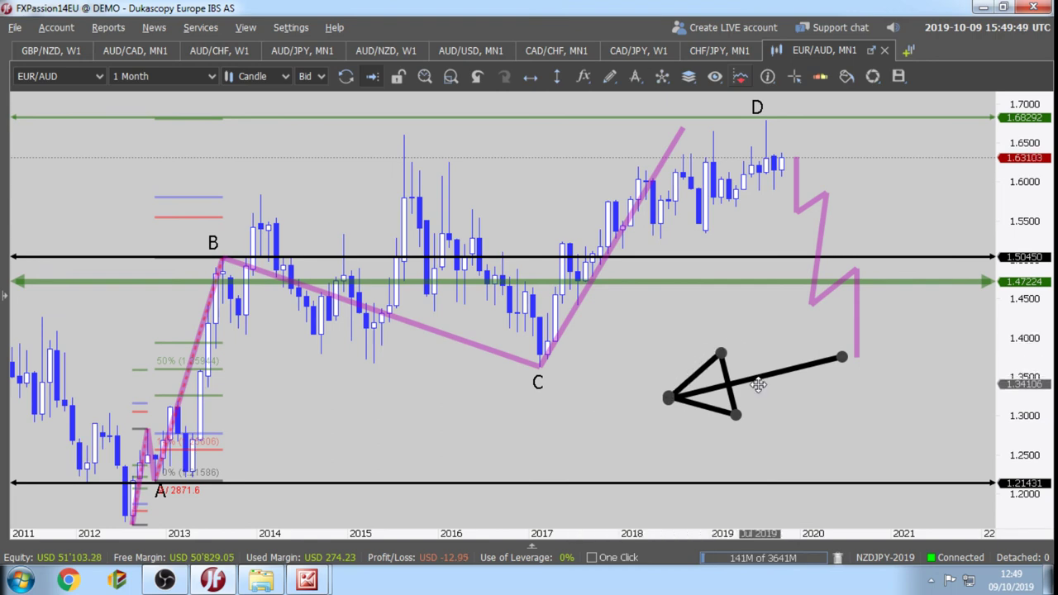
{"action": "mouse_move", "coordinate": [758, 383]}
{"action": "left_mouse_down"}
{"action": "mouse_move", "coordinate": [798, 319]}
{"action": "mouse_move", "coordinate": [360, 390]}
{"action": "mouse_move", "coordinate": [700, 305]}
{"action": "mouse_move", "coordinate": [849, 147]}
{"action": "mouse_move", "coordinate": [314, 438]}
{"action": "mouse_move", "coordinate": [511, 300]}
{"action": "mouse_move", "coordinate": [822, 247]}
{"action": "mouse_move", "coordinate": [833, 201]}
{"action": "mouse_move", "coordinate": [884, 240]}
{"action": "mouse_move", "coordinate": [900, 235]}
{"action": "mouse_move", "coordinate": [892, 158]}
{"action": "mouse_move", "coordinate": [906, 183]}
{"action": "mouse_move", "coordinate": [889, 172]}
{"action": "mouse_move", "coordinate": [849, 217]}
{"action": "mouse_move", "coordinate": [897, 164]}
{"action": "mouse_move", "coordinate": [875, 163]}
{"action": "mouse_move", "coordinate": [889, 155]}
{"action": "mouse_move", "coordinate": [893, 221]}
{"action": "mouse_move", "coordinate": [899, 116]}
{"action": "mouse_move", "coordinate": [841, 180]}
{"action": "mouse_move", "coordinate": [780, 215]}
{"action": "mouse_move", "coordinate": [847, 203]}
{"action": "mouse_move", "coordinate": [900, 156]}
{"action": "mouse_move", "coordinate": [892, 162]}
{"action": "left_mouse_up"}
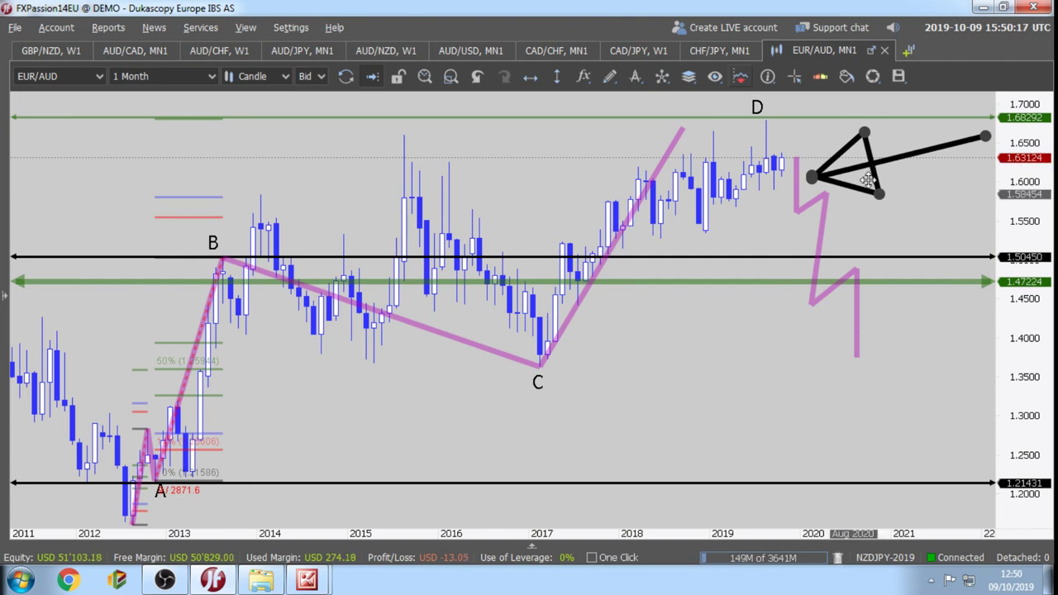
{"action": "mouse_move", "coordinate": [888, 159]}
{"action": "left_mouse_down"}
{"action": "mouse_move", "coordinate": [706, 339]}
{"action": "mouse_move", "coordinate": [712, 329]}
{"action": "left_mouse_up"}
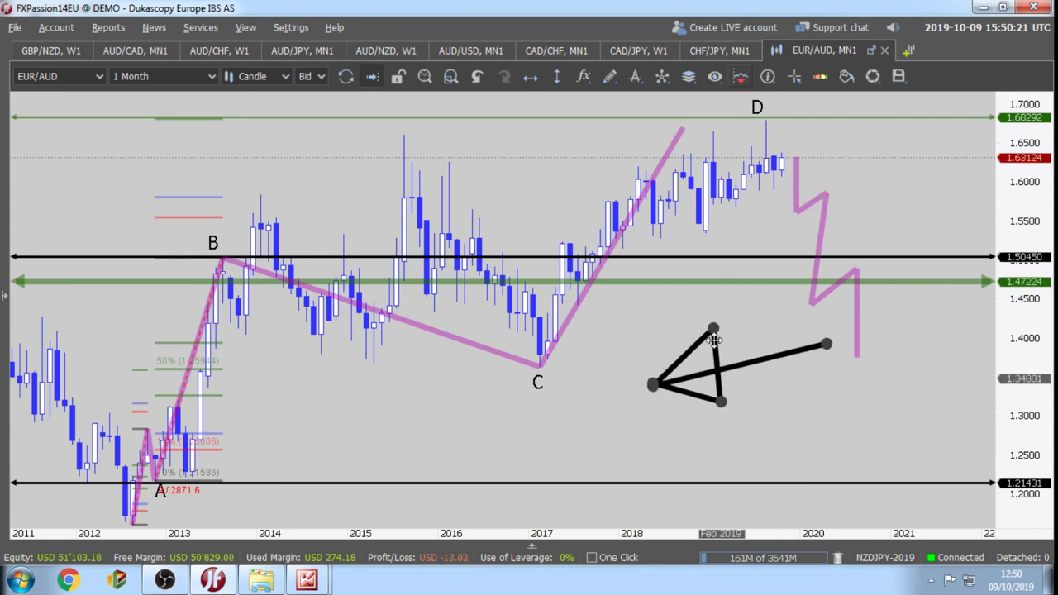
{"action": "left_click_drag", "start_coordinate": [721, 402], "coordinate": [721, 407]}
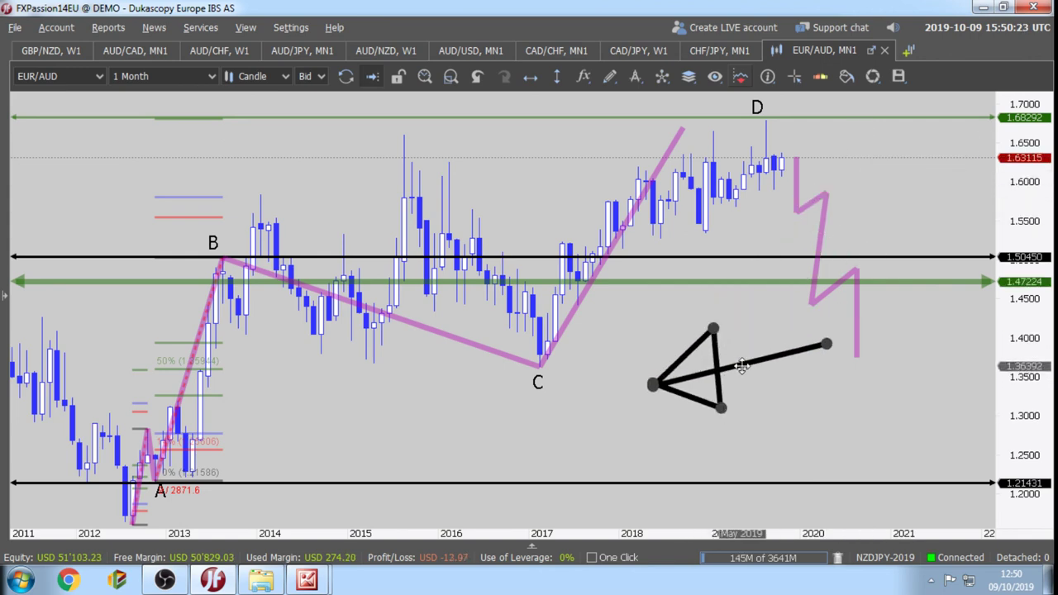
{"action": "left_click_drag", "start_coordinate": [741, 366], "coordinate": [734, 354]}
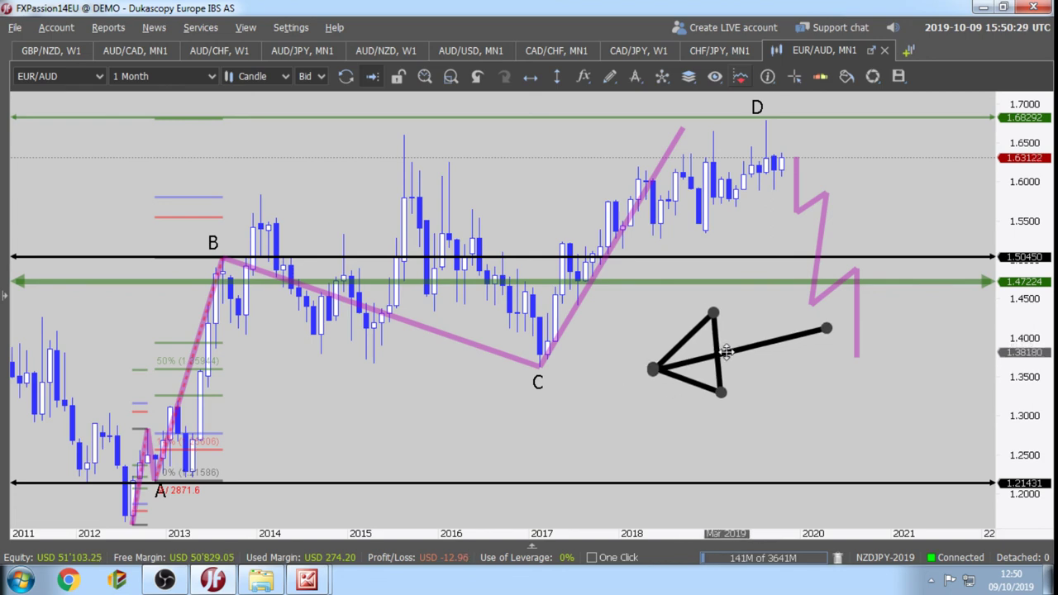
{"action": "mouse_move", "coordinate": [746, 347]}
{"action": "left_mouse_down"}
{"action": "mouse_move", "coordinate": [685, 354]}
{"action": "mouse_move", "coordinate": [739, 347]}
{"action": "mouse_move", "coordinate": [768, 325]}
{"action": "left_mouse_up"}
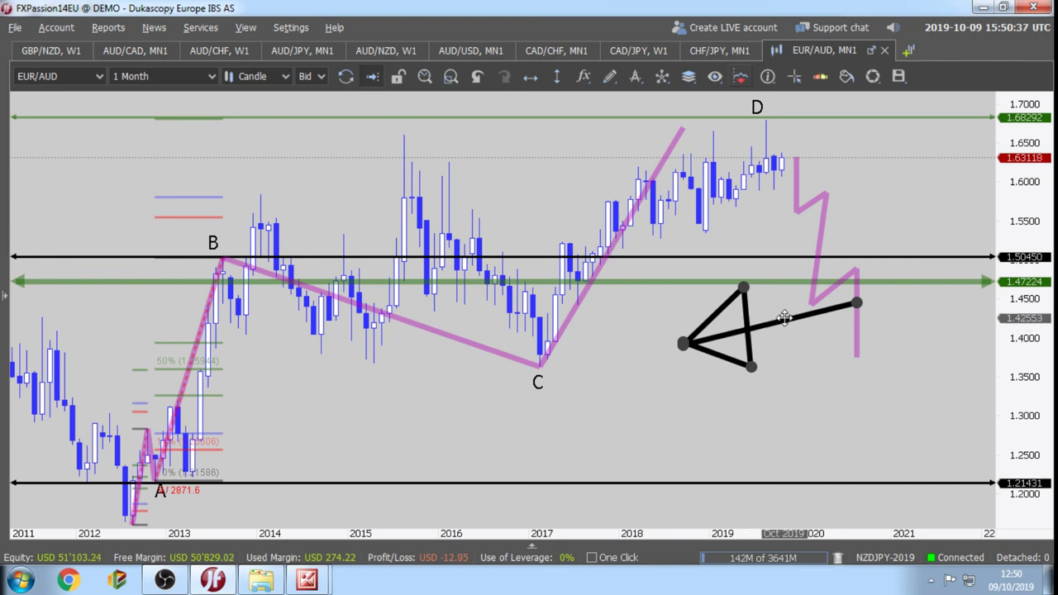
Move the black arrow up beside the latest candles, with its tip at about 1.625 in early 2020.
{"action": "mouse_move", "coordinate": [774, 328]}
{"action": "left_mouse_down"}
{"action": "mouse_move", "coordinate": [925, 146]}
{"action": "mouse_move", "coordinate": [917, 154]}
{"action": "left_mouse_up"}
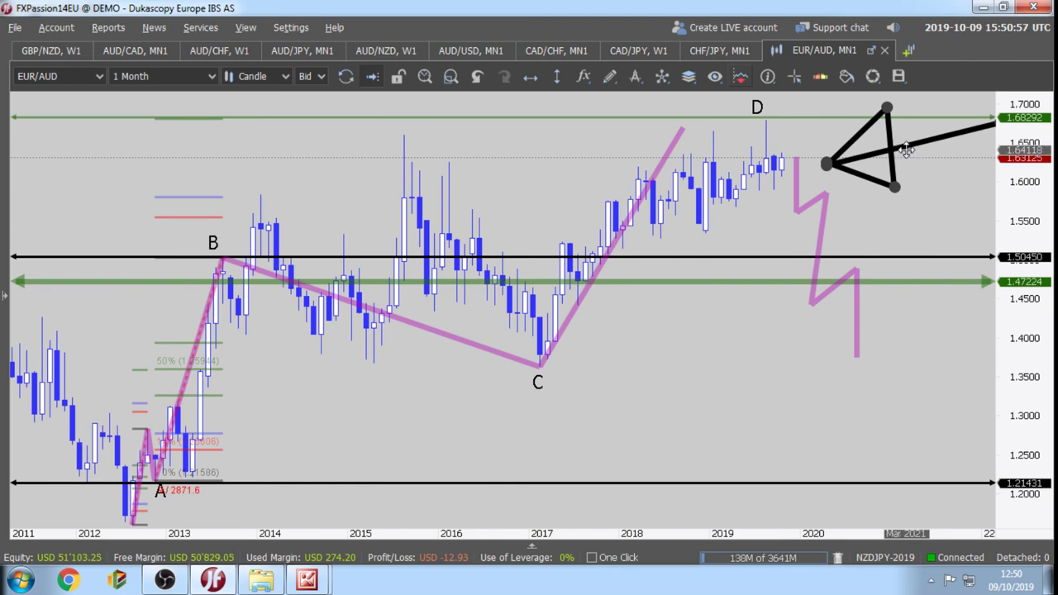
{"action": "mouse_move", "coordinate": [915, 153]}
{"action": "left_mouse_down"}
{"action": "mouse_move", "coordinate": [837, 99]}
{"action": "mouse_move", "coordinate": [863, 101]}
{"action": "mouse_move", "coordinate": [826, 130]}
{"action": "mouse_move", "coordinate": [890, 151]}
{"action": "mouse_move", "coordinate": [872, 126]}
{"action": "mouse_move", "coordinate": [905, 140]}
{"action": "left_mouse_up"}
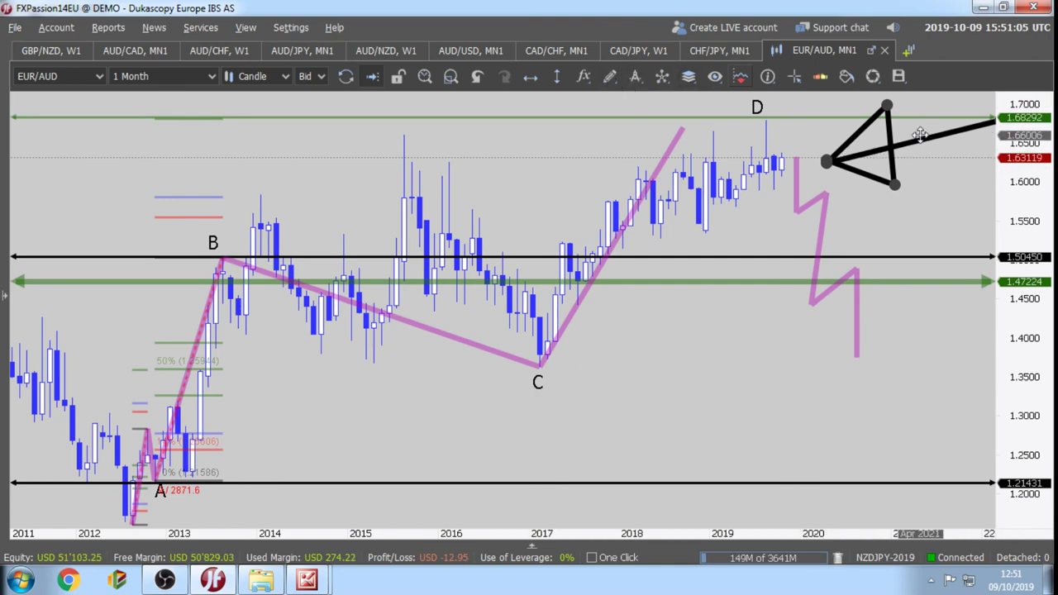
{"action": "left_click", "coordinate": [607, 86]}
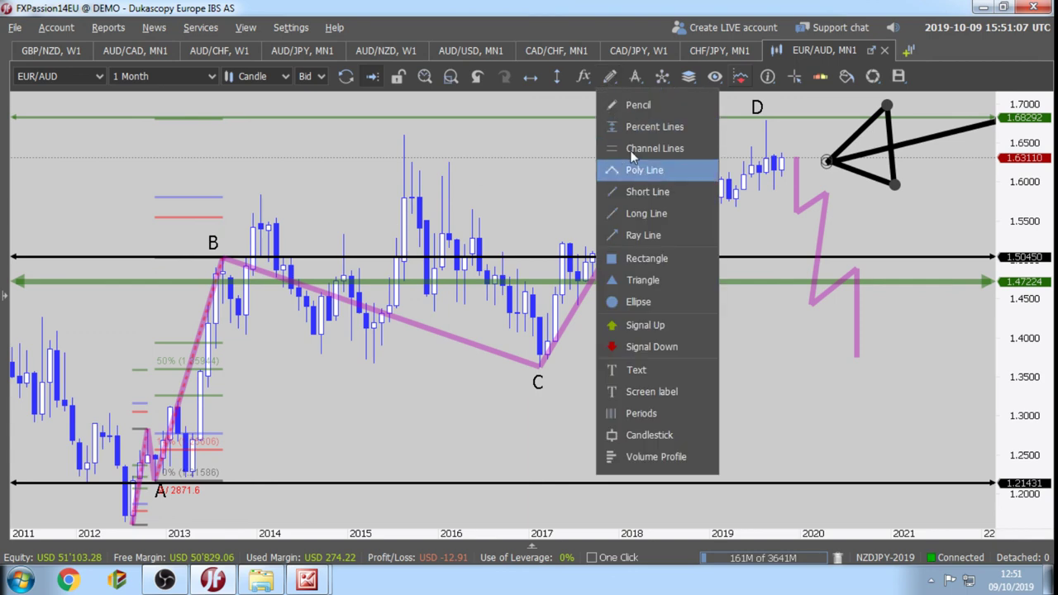
{"action": "left_click", "coordinate": [638, 192]}
{"action": "mouse_move", "coordinate": [661, 250]}
{"action": "left_mouse_down"}
{"action": "mouse_move", "coordinate": [779, 239]}
{"action": "mouse_move", "coordinate": [764, 234]}
{"action": "mouse_move", "coordinate": [794, 195]}
{"action": "mouse_move", "coordinate": [791, 211]}
{"action": "mouse_move", "coordinate": [702, 254]}
{"action": "mouse_move", "coordinate": [736, 231]}
{"action": "mouse_move", "coordinate": [694, 361]}
{"action": "left_mouse_up"}
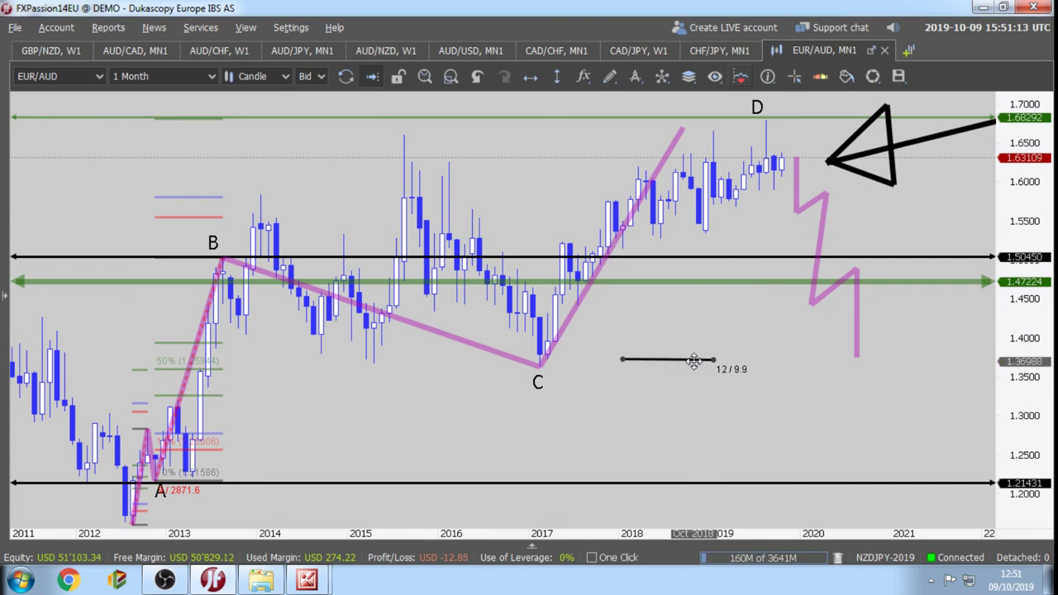
{"action": "key", "text": "Delete"}
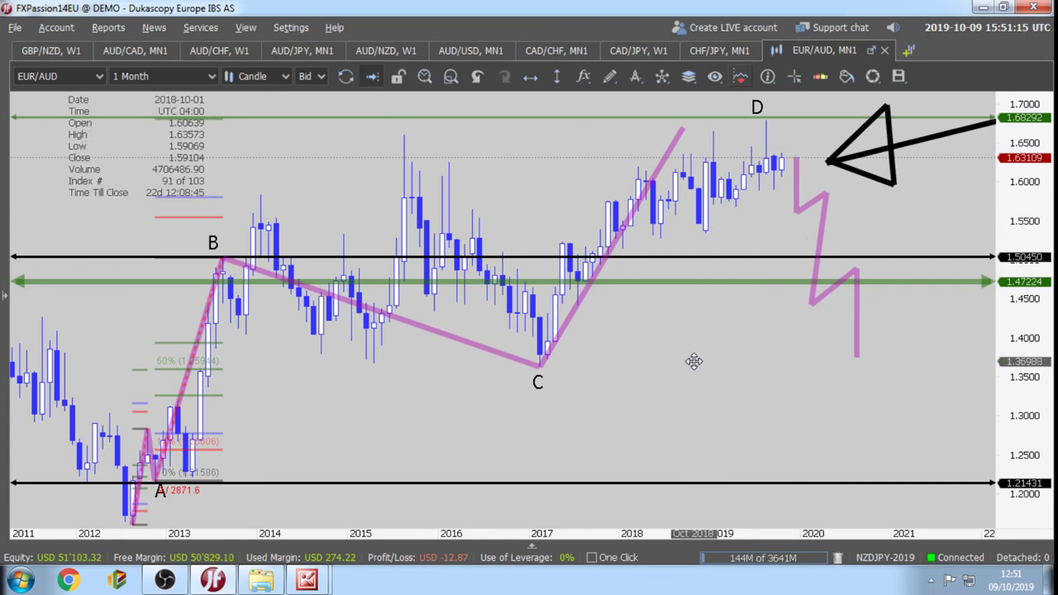
Move the black arrow down below the candles, then back up beside the falling projection, with its tip at about 1.59.
{"action": "left_click_drag", "start_coordinate": [923, 141], "coordinate": [719, 414]}
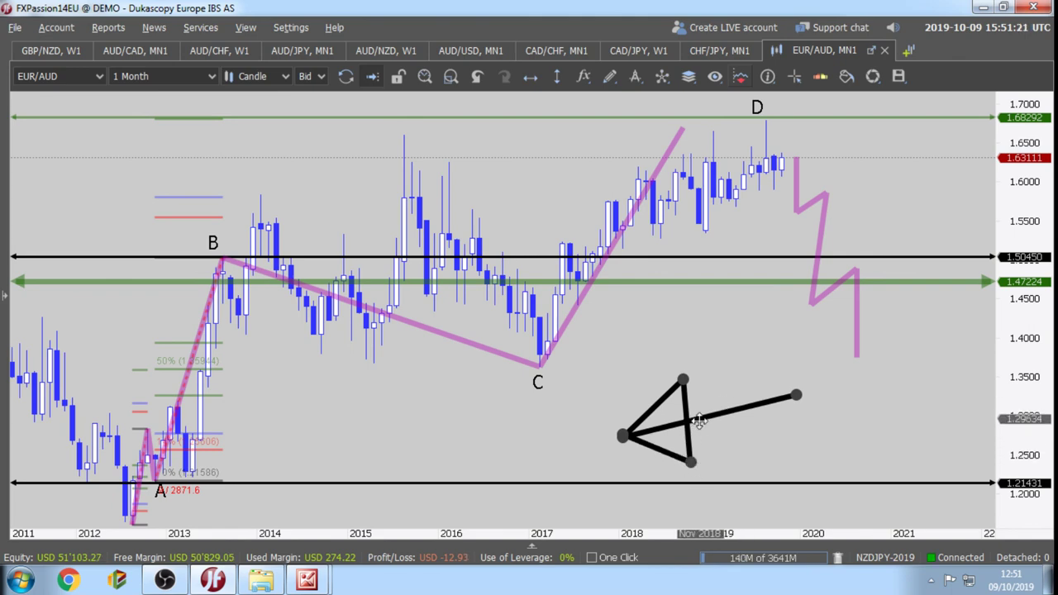
{"action": "mouse_move", "coordinate": [699, 421]}
{"action": "left_mouse_down"}
{"action": "mouse_move", "coordinate": [261, 302]}
{"action": "mouse_move", "coordinate": [667, 363]}
{"action": "mouse_move", "coordinate": [799, 239]}
{"action": "mouse_move", "coordinate": [549, 226]}
{"action": "mouse_move", "coordinate": [328, 404]}
{"action": "mouse_move", "coordinate": [542, 324]}
{"action": "mouse_move", "coordinate": [820, 288]}
{"action": "mouse_move", "coordinate": [782, 355]}
{"action": "left_mouse_up"}
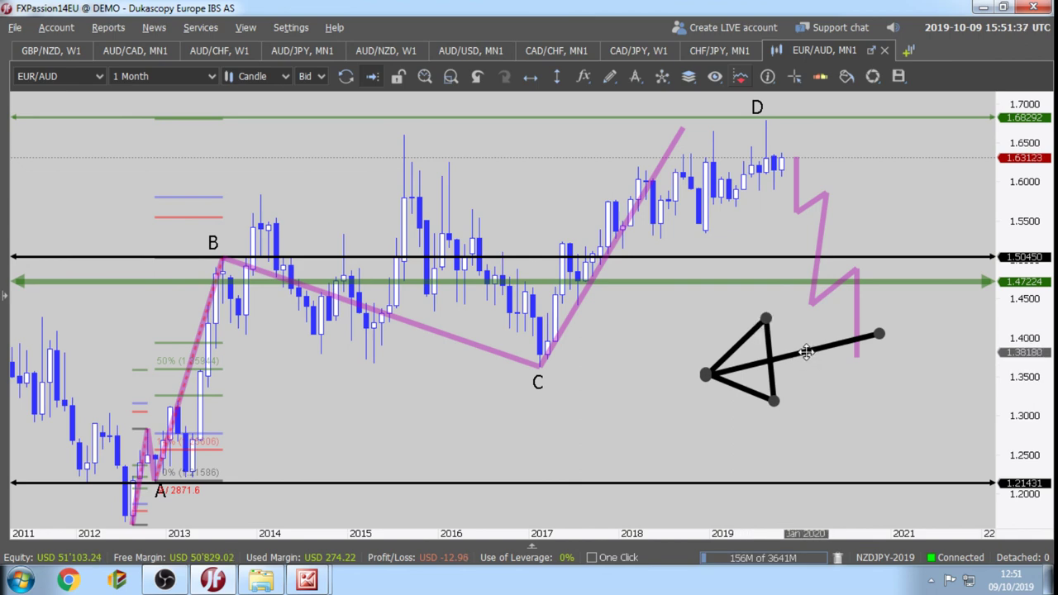
{"action": "mouse_move", "coordinate": [805, 353]}
{"action": "left_mouse_down"}
{"action": "mouse_move", "coordinate": [883, 198]}
{"action": "mouse_move", "coordinate": [914, 167]}
{"action": "left_mouse_up"}
Draw a short horizontal black line under the most recent candles at about 1.58.
{"action": "left_click", "coordinate": [609, 76]}
{"action": "left_click", "coordinate": [653, 191]}
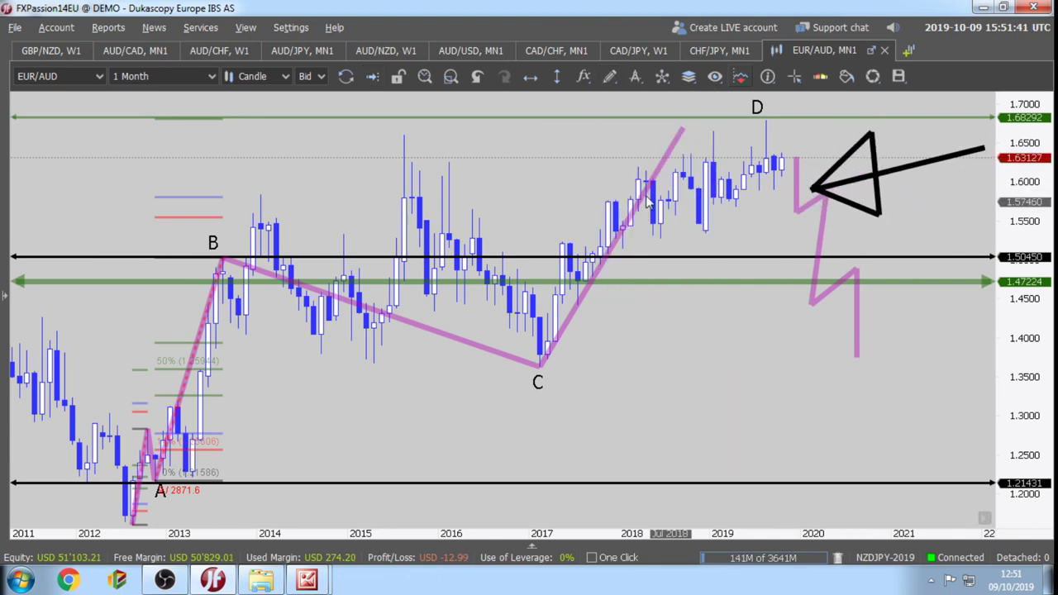
{"action": "left_click_drag", "start_coordinate": [787, 196], "coordinate": [758, 196]}
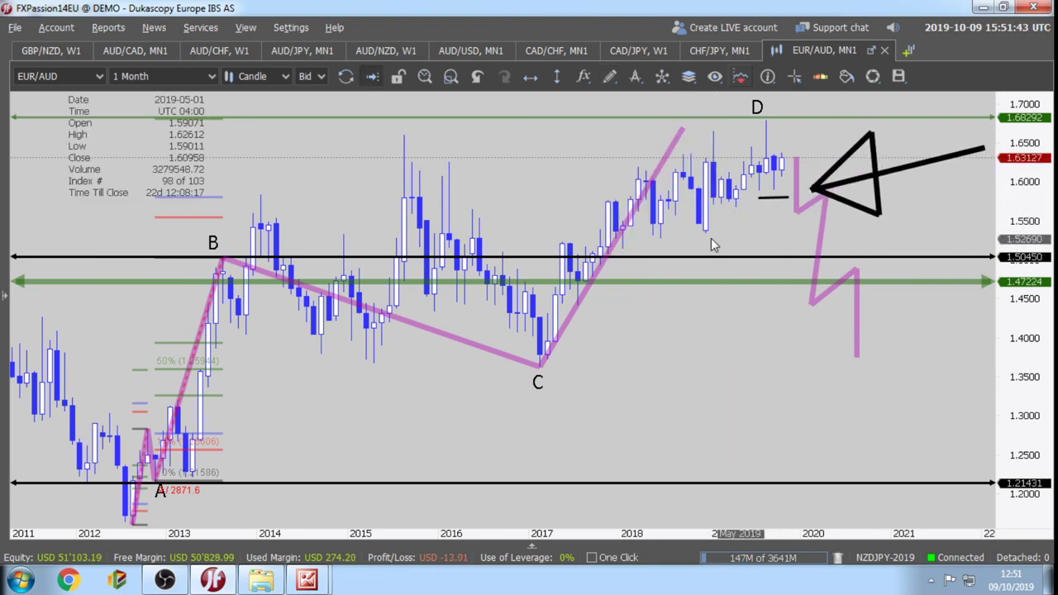
Draw a black stepped poly line falling from about 1.61 to 1.53 at the latest candles, and raise the arrow's tip to about 1.62.
{"action": "left_click", "coordinate": [610, 76]}
{"action": "left_click", "coordinate": [621, 149]}
{"action": "left_click_drag", "start_coordinate": [773, 170], "coordinate": [803, 234]}
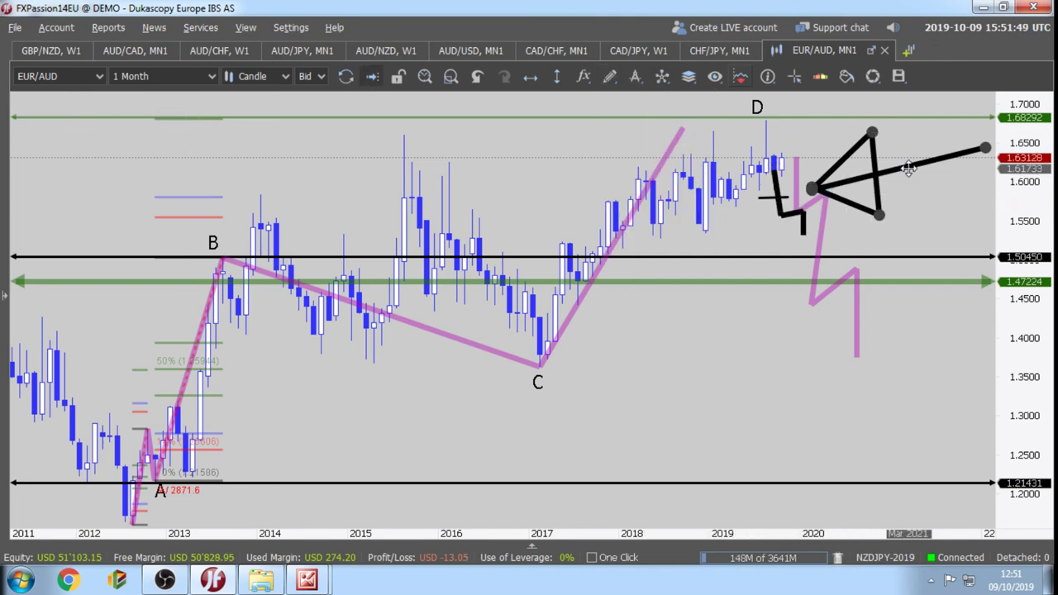
{"action": "mouse_move", "coordinate": [908, 168]}
{"action": "left_mouse_down"}
{"action": "mouse_move", "coordinate": [870, 174]}
{"action": "mouse_move", "coordinate": [877, 121]}
{"action": "mouse_move", "coordinate": [853, 108]}
{"action": "mouse_move", "coordinate": [868, 169]}
{"action": "mouse_move", "coordinate": [860, 116]}
{"action": "mouse_move", "coordinate": [859, 190]}
{"action": "mouse_move", "coordinate": [878, 165]}
{"action": "mouse_move", "coordinate": [893, 189]}
{"action": "mouse_move", "coordinate": [889, 152]}
{"action": "left_mouse_up"}
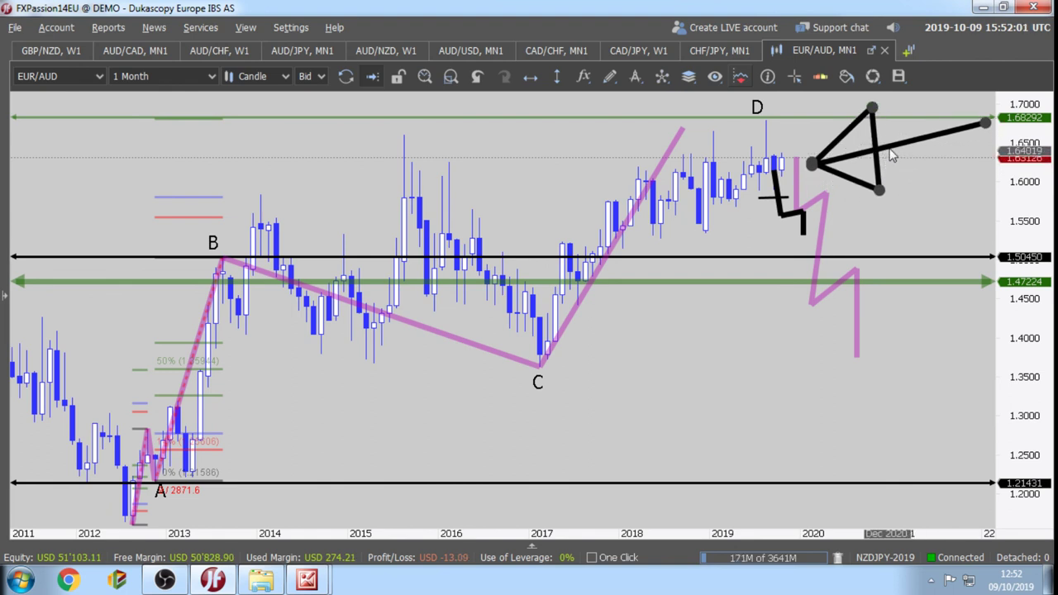
Stretch the black stepped line down to about 1.505, shift it past the latest candles, and nudge the arrow onto its start.
{"action": "left_click", "coordinate": [781, 210]}
{"action": "left_click_drag", "start_coordinate": [770, 229], "coordinate": [812, 254]}
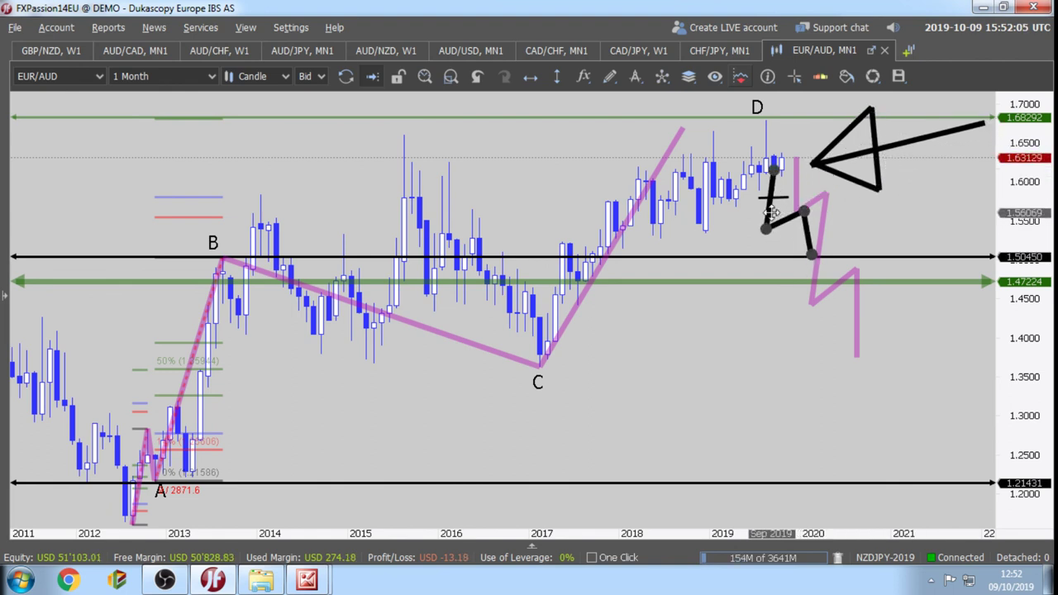
{"action": "left_click_drag", "start_coordinate": [770, 213], "coordinate": [807, 215]}
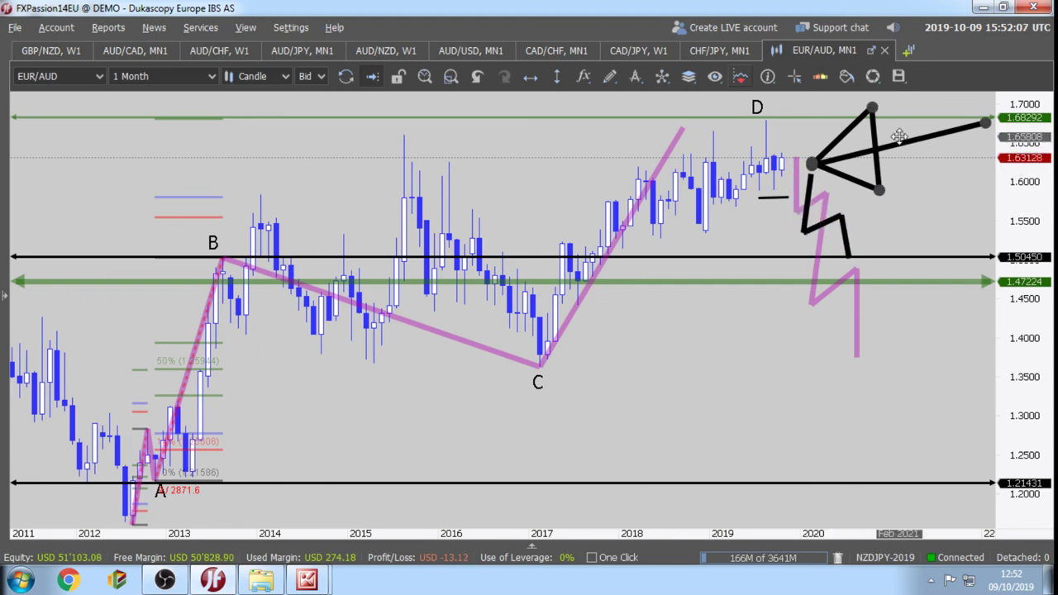
{"action": "mouse_move", "coordinate": [899, 135]}
{"action": "left_mouse_down"}
{"action": "mouse_move", "coordinate": [866, 149]}
{"action": "mouse_move", "coordinate": [896, 132]}
{"action": "mouse_move", "coordinate": [652, 336]}
{"action": "mouse_move", "coordinate": [876, 157]}
{"action": "mouse_move", "coordinate": [744, 173]}
{"action": "mouse_move", "coordinate": [863, 161]}
{"action": "mouse_move", "coordinate": [886, 145]}
{"action": "mouse_move", "coordinate": [826, 229]}
{"action": "mouse_move", "coordinate": [833, 190]}
{"action": "mouse_move", "coordinate": [896, 155]}
{"action": "left_mouse_up"}
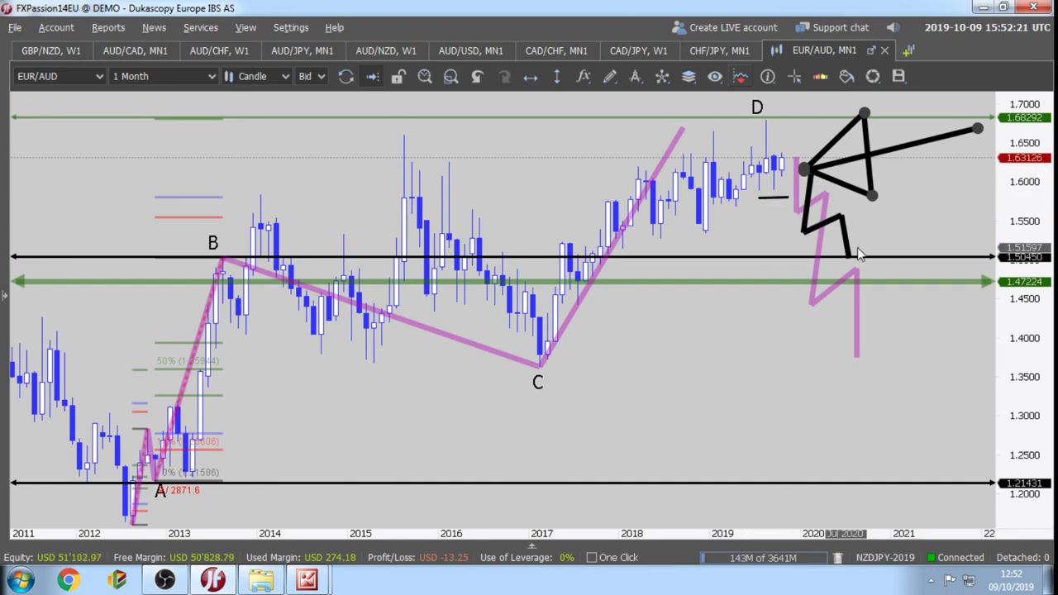
Delete the falling projections and the short line below D, and move the black arrow under the latest candles with its tip at about 1.55.
{"action": "left_click", "coordinate": [828, 234]}
{"action": "left_click", "coordinate": [822, 223]}
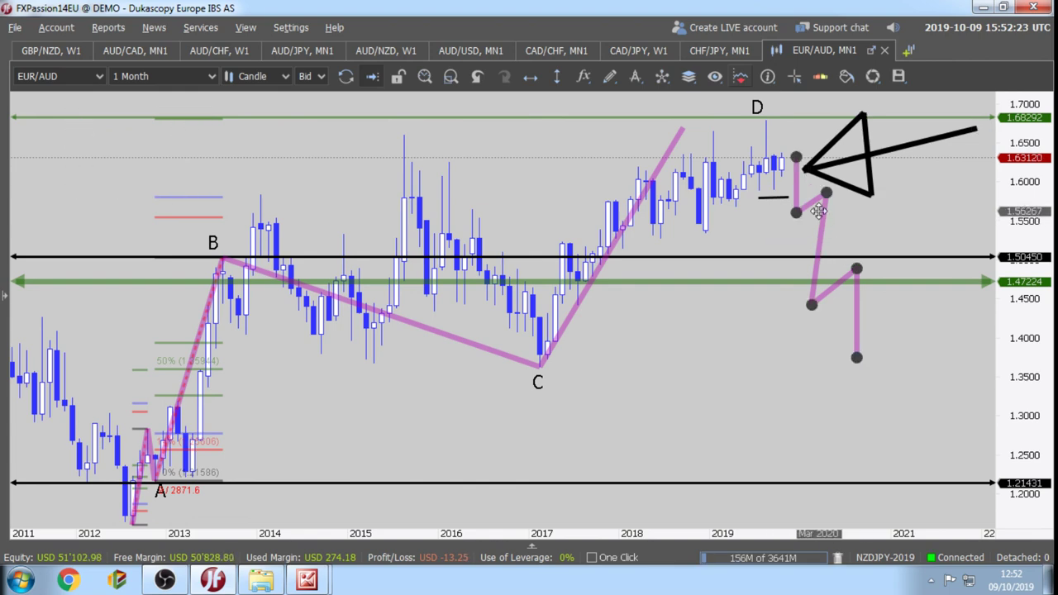
{"action": "key", "text": "Delete"}
{"action": "left_click", "coordinate": [774, 198]}
{"action": "key", "text": "Delete"}
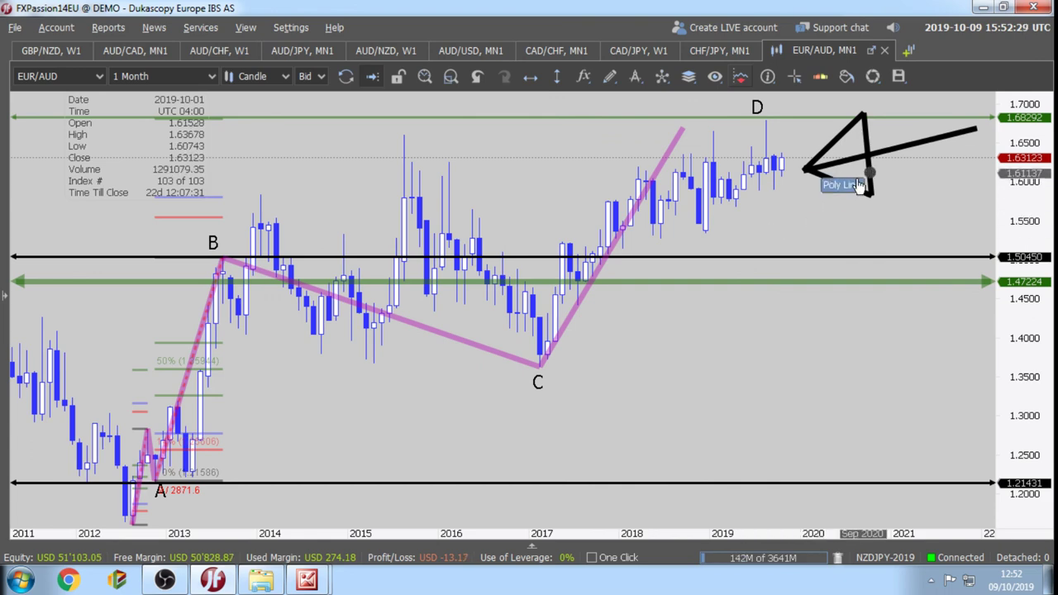
{"action": "left_click", "coordinate": [908, 143]}
{"action": "mouse_move", "coordinate": [908, 143]}
{"action": "left_mouse_down"}
{"action": "mouse_move", "coordinate": [856, 212]}
{"action": "mouse_move", "coordinate": [653, 372]}
{"action": "mouse_move", "coordinate": [396, 387]}
{"action": "mouse_move", "coordinate": [423, 232]}
{"action": "mouse_move", "coordinate": [636, 345]}
{"action": "mouse_move", "coordinate": [923, 172]}
{"action": "mouse_move", "coordinate": [859, 220]}
{"action": "mouse_move", "coordinate": [888, 197]}
{"action": "mouse_move", "coordinate": [873, 204]}
{"action": "left_mouse_up"}
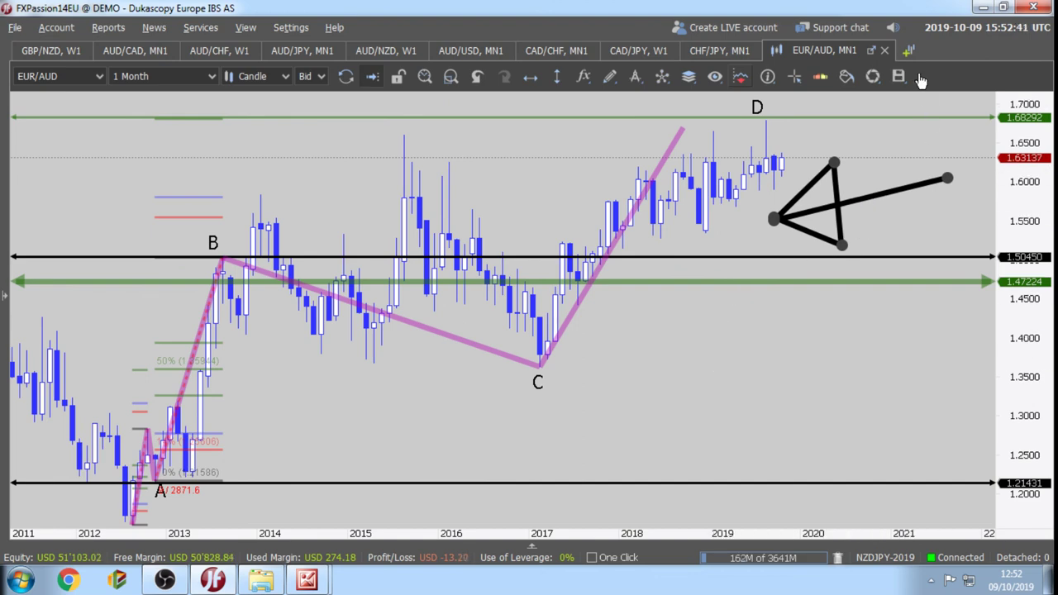
Open a new chart for EUR/CAD and set it to the 1 Month period.
{"action": "left_click", "coordinate": [908, 51]}
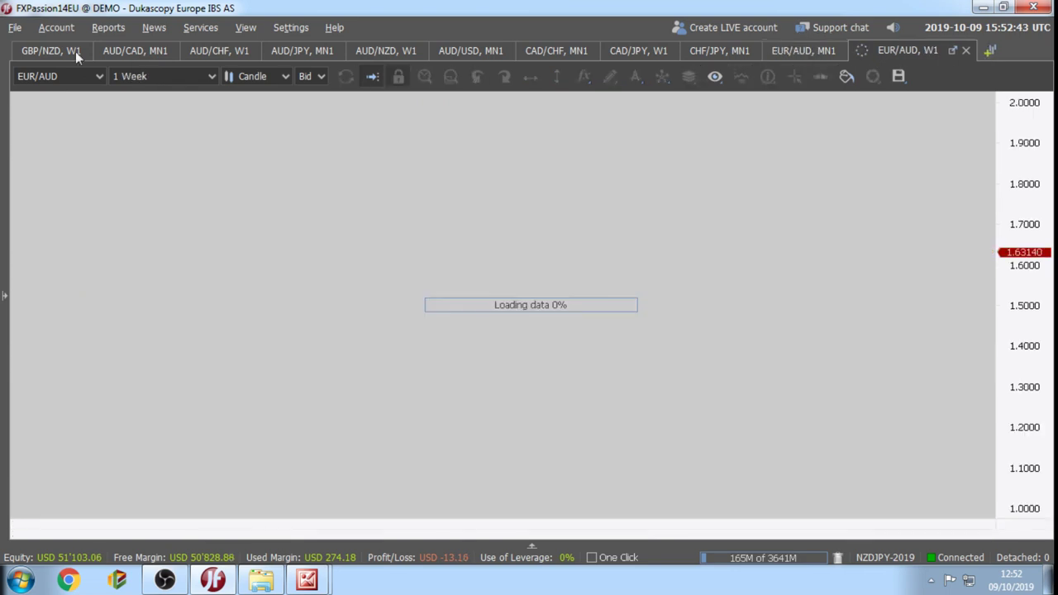
{"action": "left_click", "coordinate": [46, 75]}
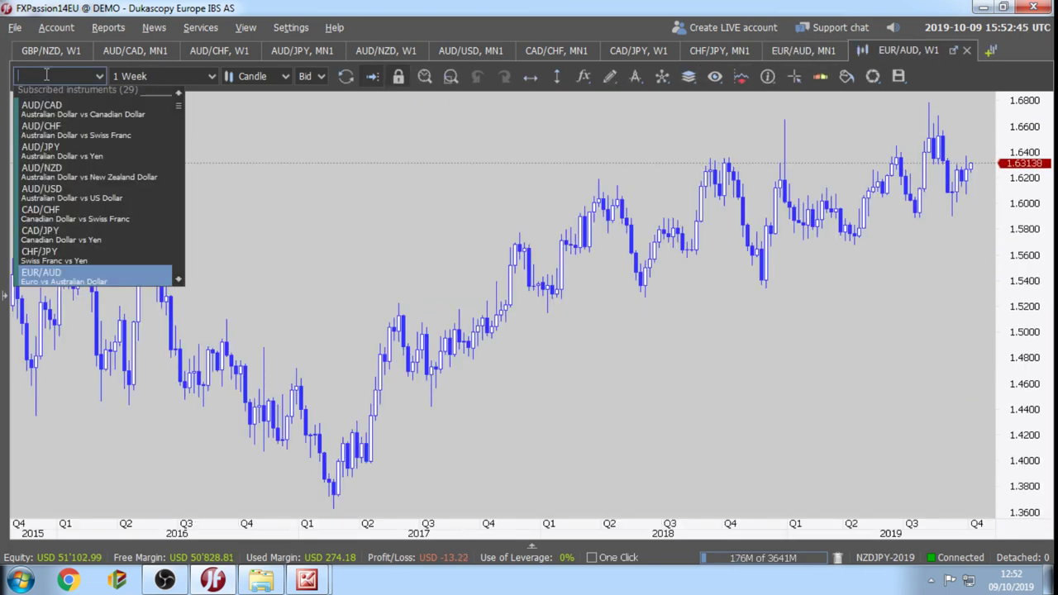
{"action": "type", "text": "EUR/CAD"}
{"action": "key", "text": "Return"}
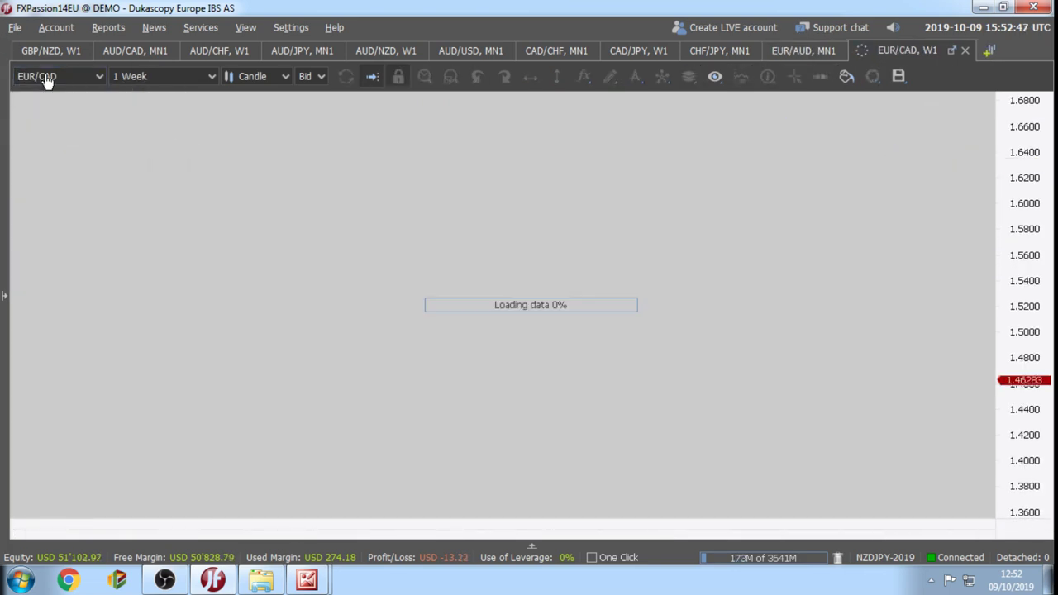
{"action": "left_click", "coordinate": [212, 77]}
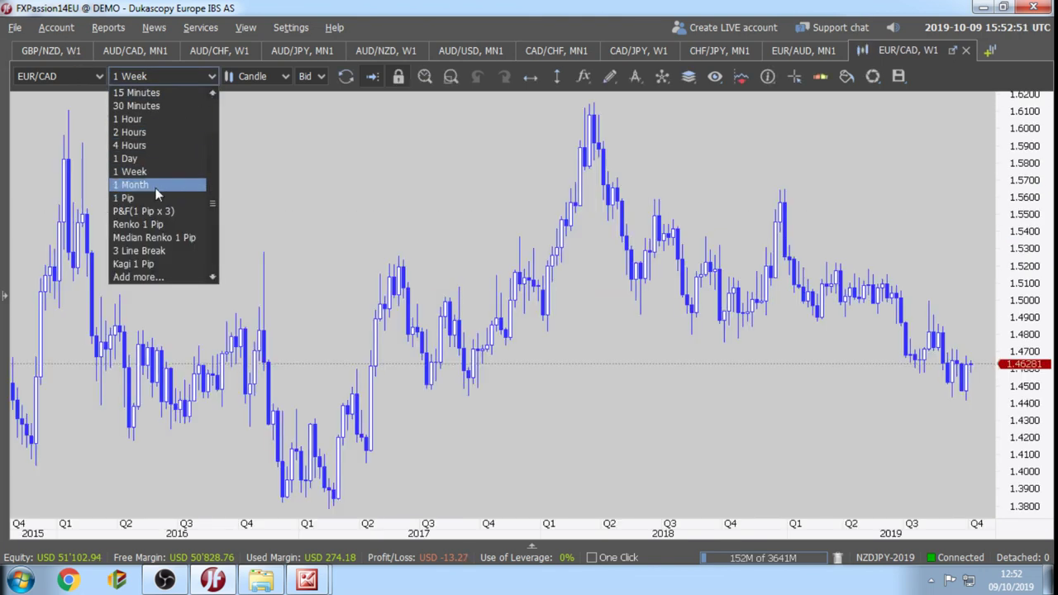
{"action": "left_click", "coordinate": [157, 185]}
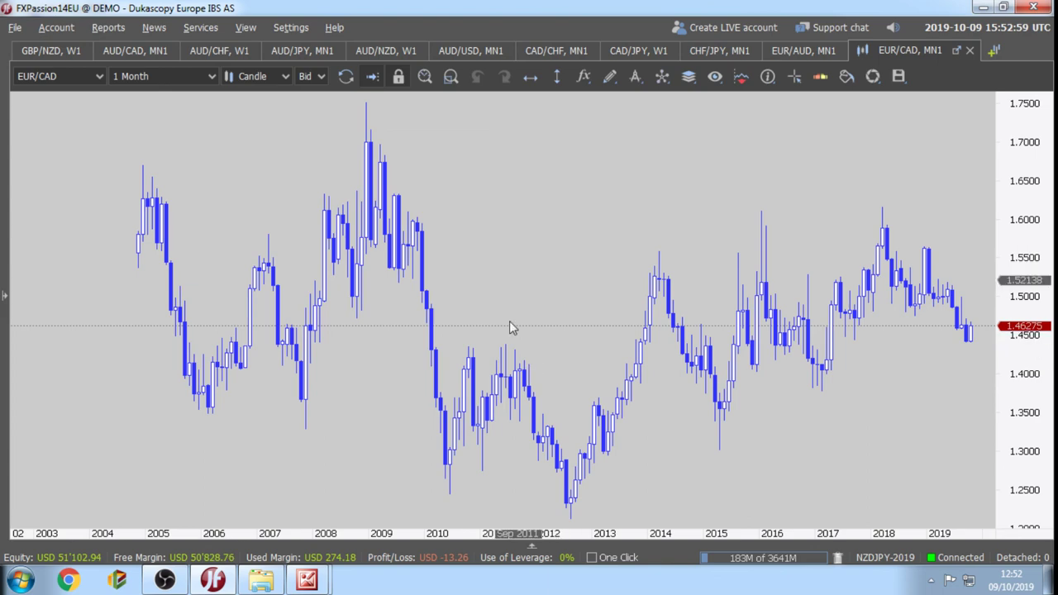
Unlock the EUR/CAD chart's vertical movement and place the text label "A" just below the mid-2012 low.
{"action": "left_click_drag", "start_coordinate": [1014, 259], "coordinate": [1013, 273]}
{"action": "scroll", "coordinate": [710, 427], "scroll_direction": "down", "scroll_amount": 3}
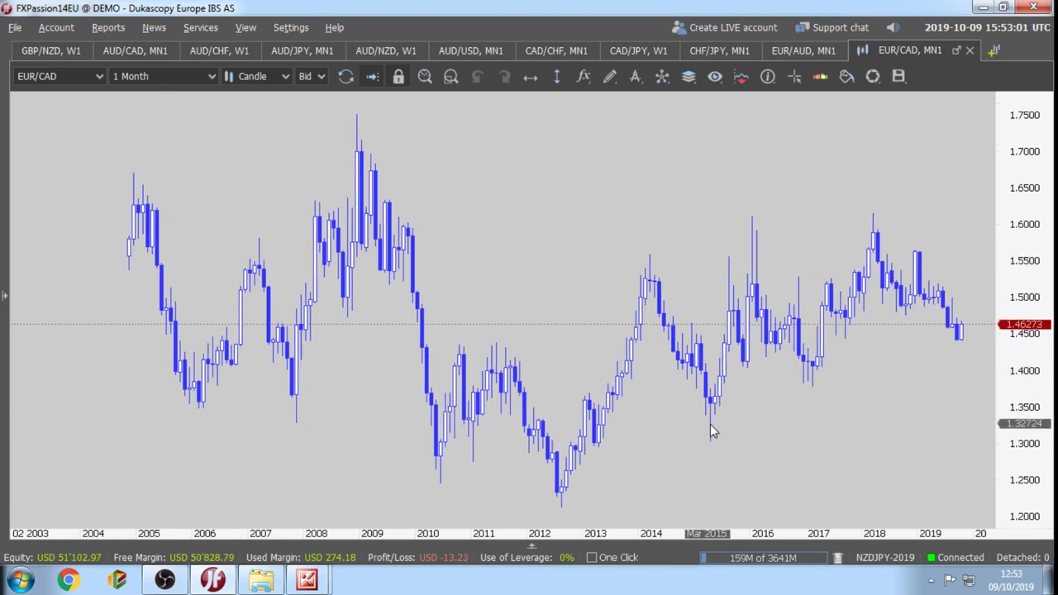
{"action": "left_click", "coordinate": [397, 76]}
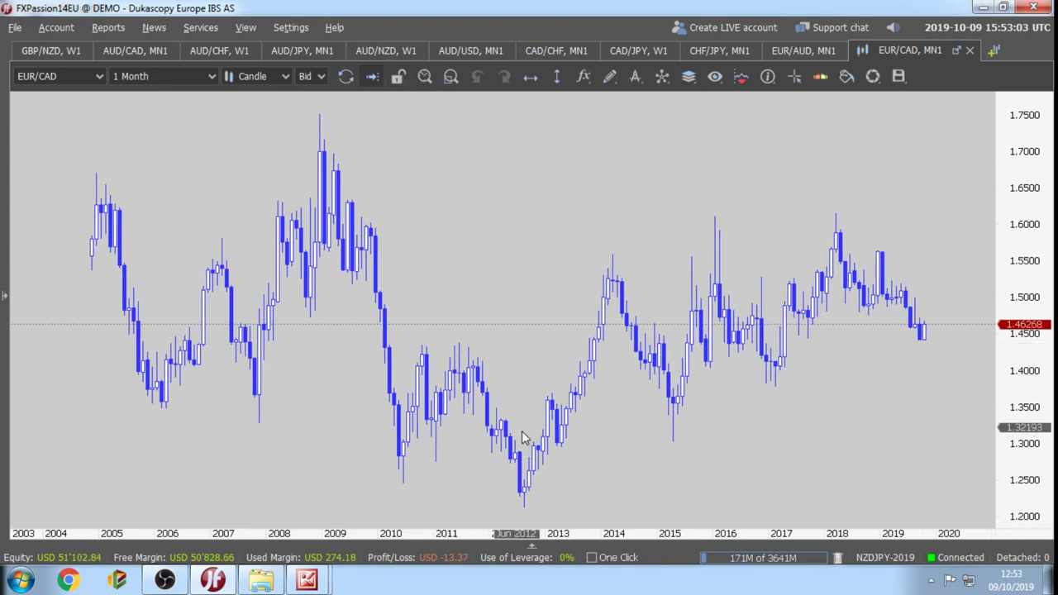
{"action": "left_click_drag", "start_coordinate": [537, 427], "coordinate": [532, 307]}
{"action": "scroll", "coordinate": [569, 385], "scroll_direction": "down", "scroll_amount": 10}
{"action": "left_click_drag", "start_coordinate": [559, 388], "coordinate": [623, 422]}
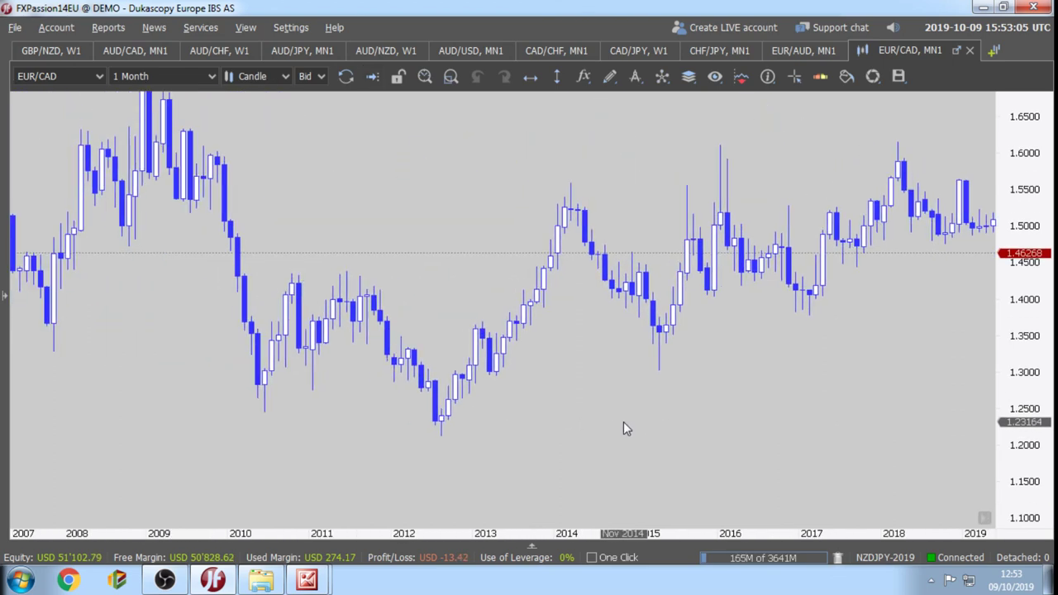
{"action": "left_click", "coordinate": [609, 76]}
{"action": "left_click", "coordinate": [625, 369]}
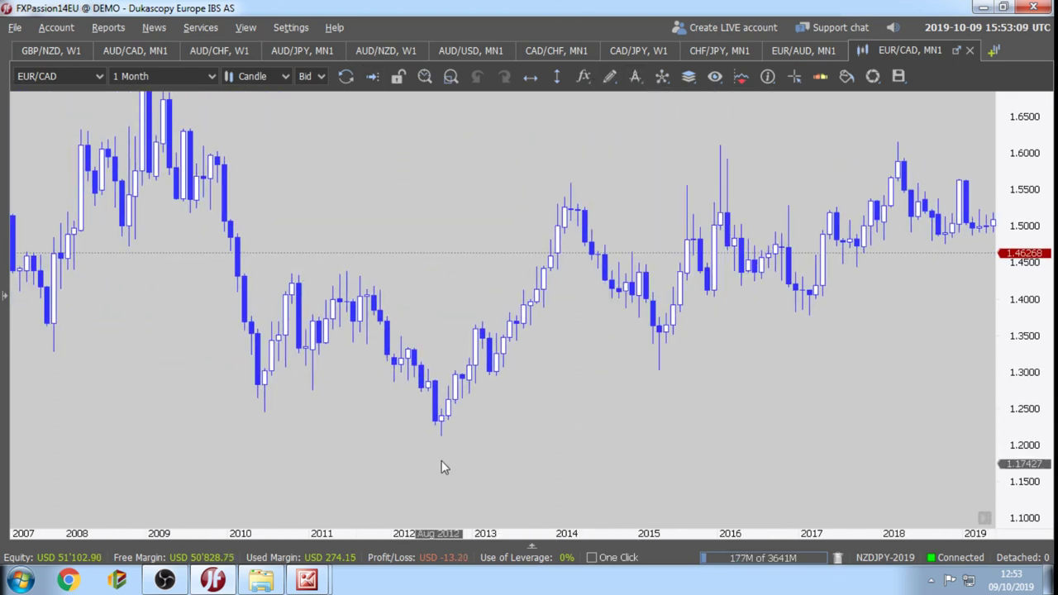
{"action": "left_click", "coordinate": [433, 452]}
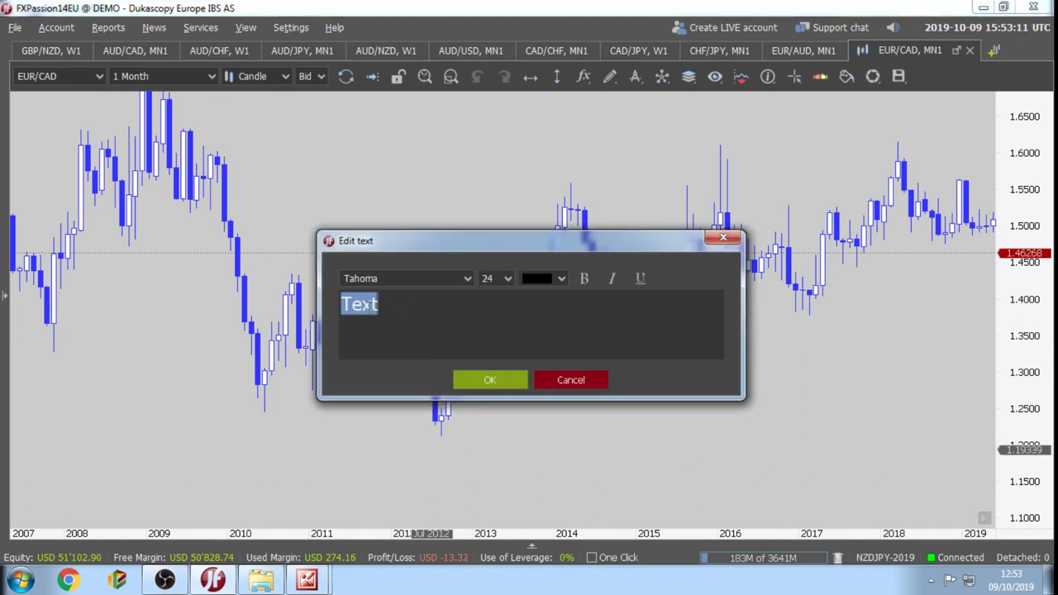
{"action": "type", "text": "A"}
{"action": "left_click", "coordinate": [484, 380]}
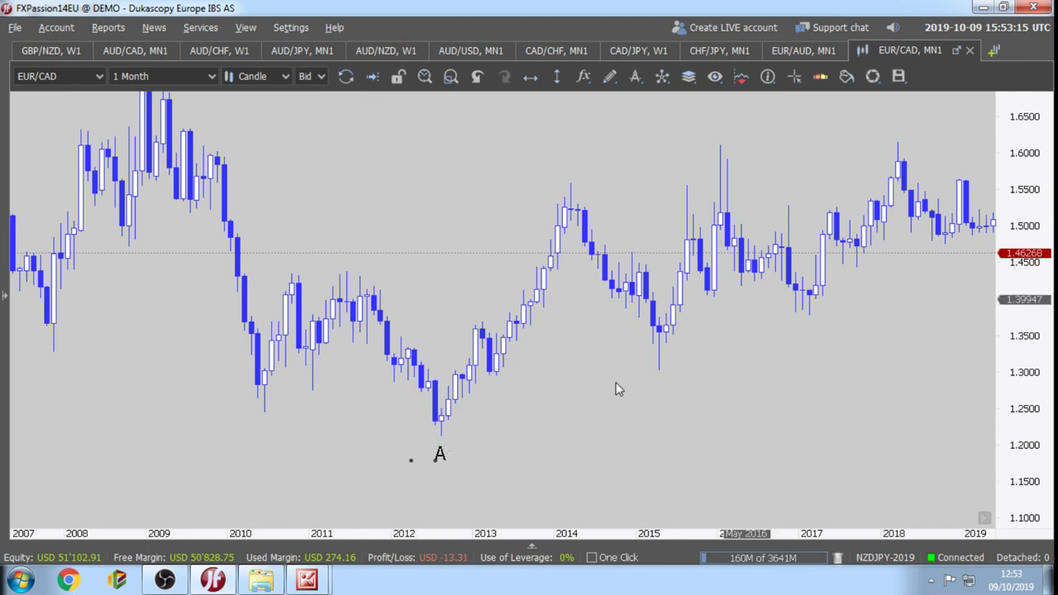
Draw a rising short line from the low at A through the 2015 low, ending at about 1.42 in late 2018.
{"action": "left_click", "coordinate": [609, 76]}
{"action": "left_click", "coordinate": [646, 191]}
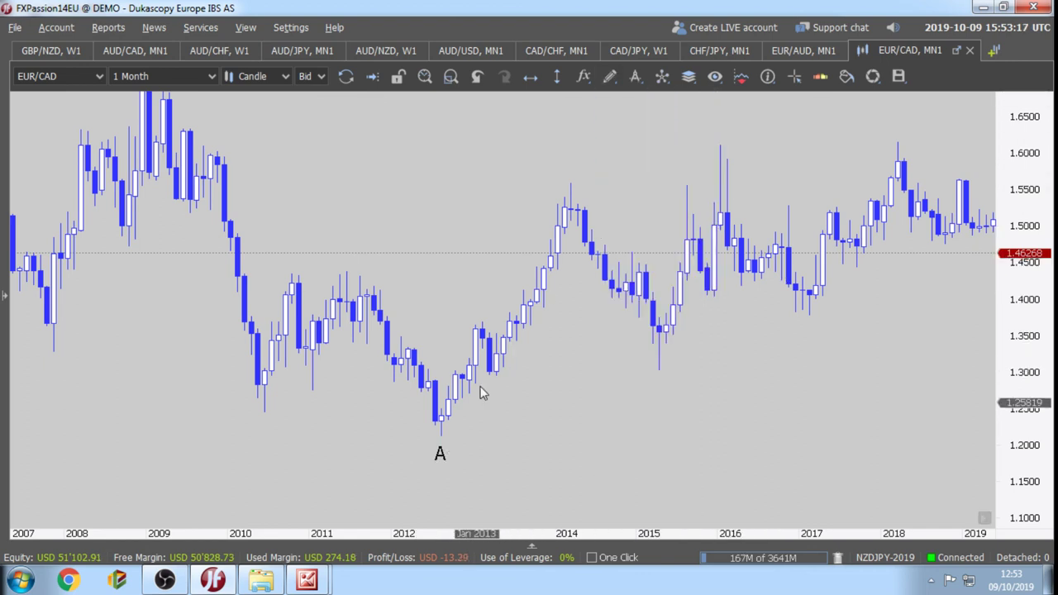
{"action": "left_click_drag", "start_coordinate": [440, 435], "coordinate": [679, 399]}
{"action": "left_click_drag", "start_coordinate": [617, 411], "coordinate": [967, 281]}
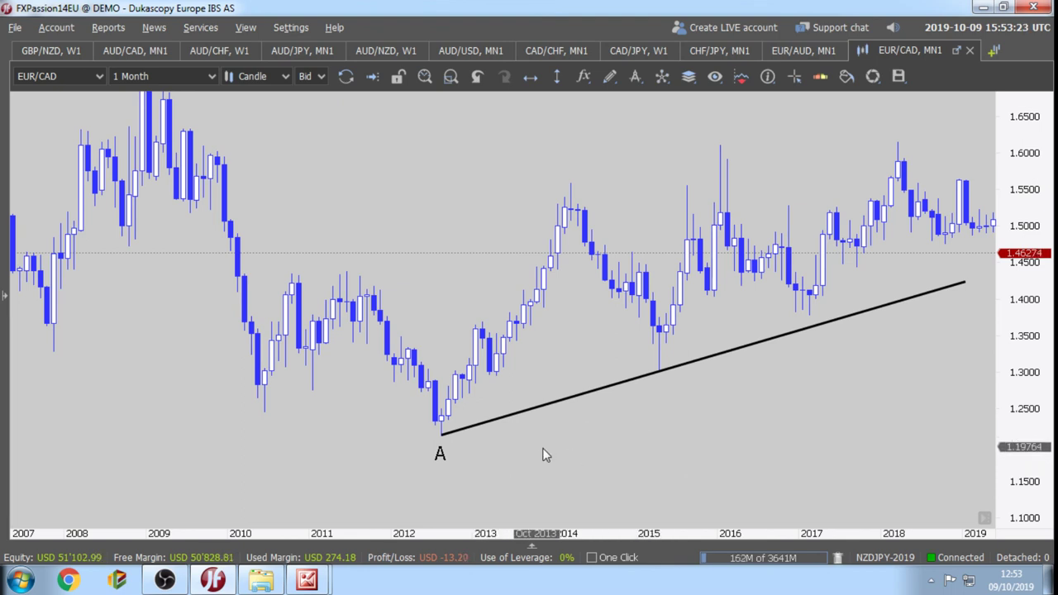
Place the text label "B" just above the early-2013 swing high.
{"action": "left_click", "coordinate": [608, 83]}
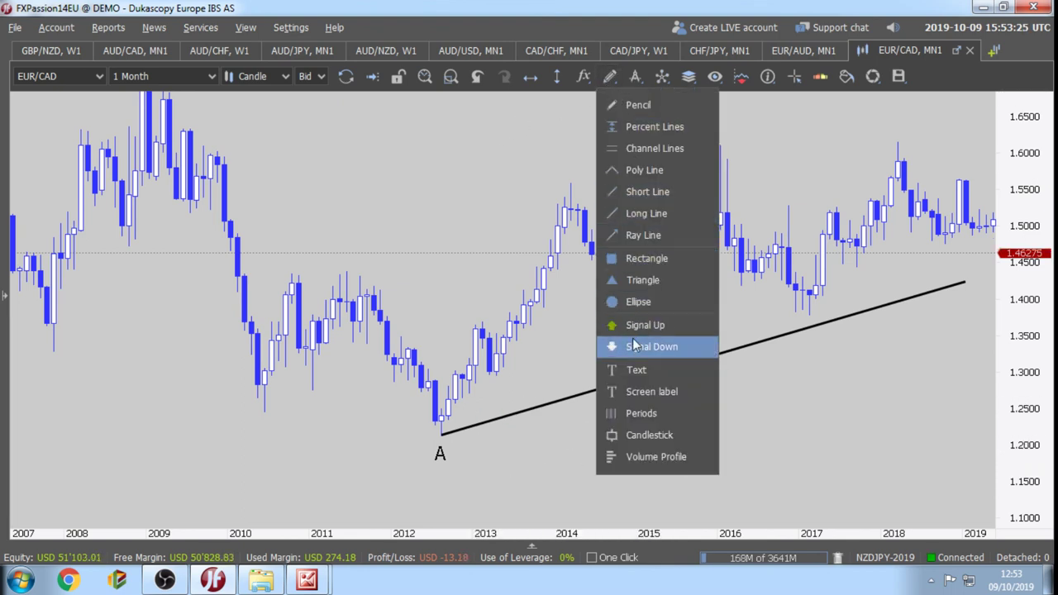
{"action": "left_click", "coordinate": [641, 369]}
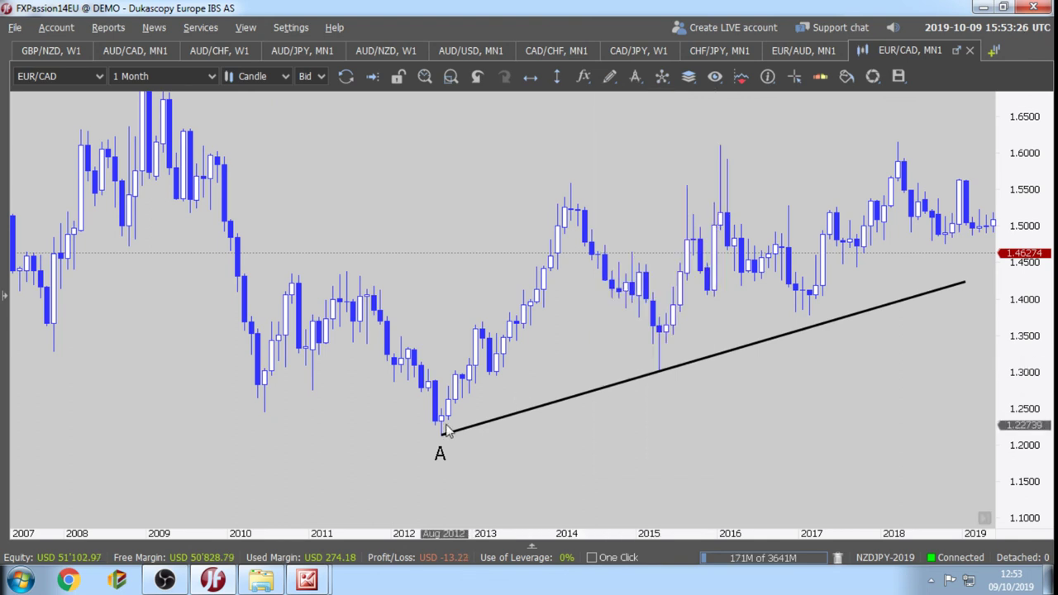
{"action": "left_click", "coordinate": [481, 285]}
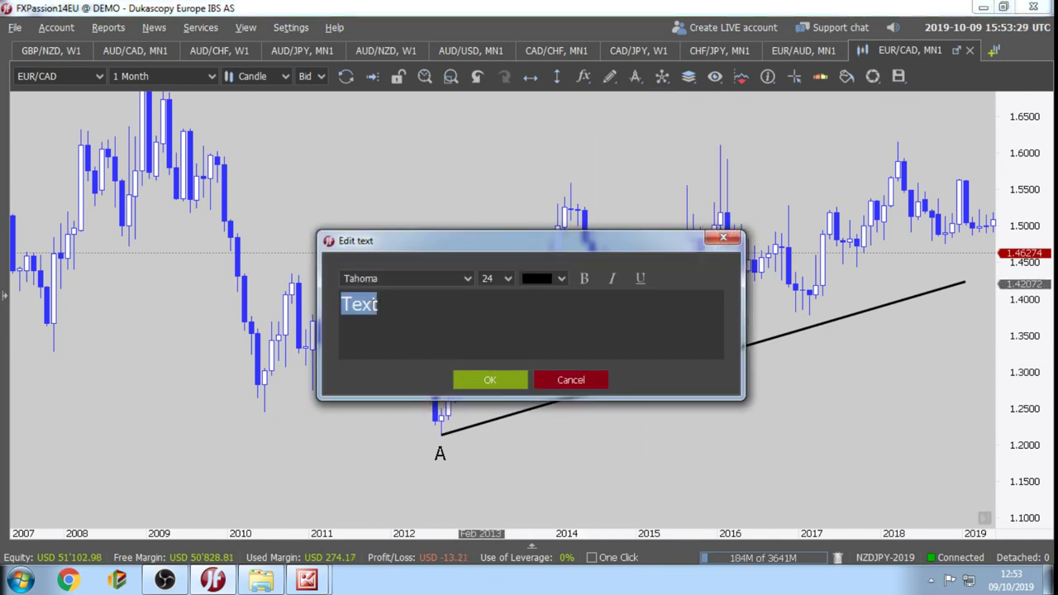
{"action": "left_click", "coordinate": [489, 379]}
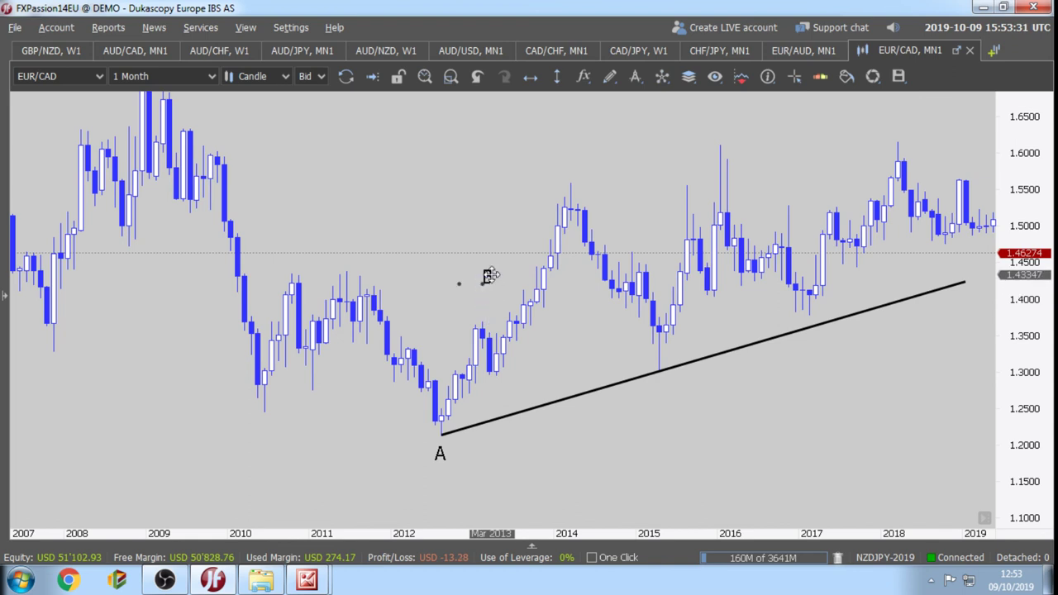
{"action": "left_click_drag", "start_coordinate": [481, 297], "coordinate": [479, 308]}
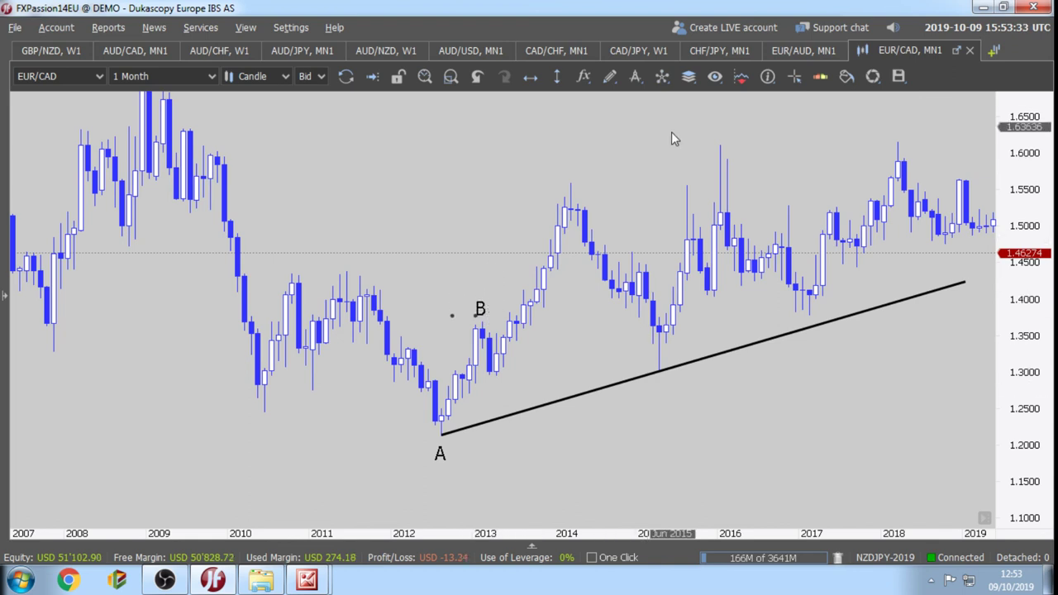
Draw a Fibonacci retracement from the early-2013 high at B down to the mid-2012 low at A.
{"action": "left_click", "coordinate": [629, 80]}
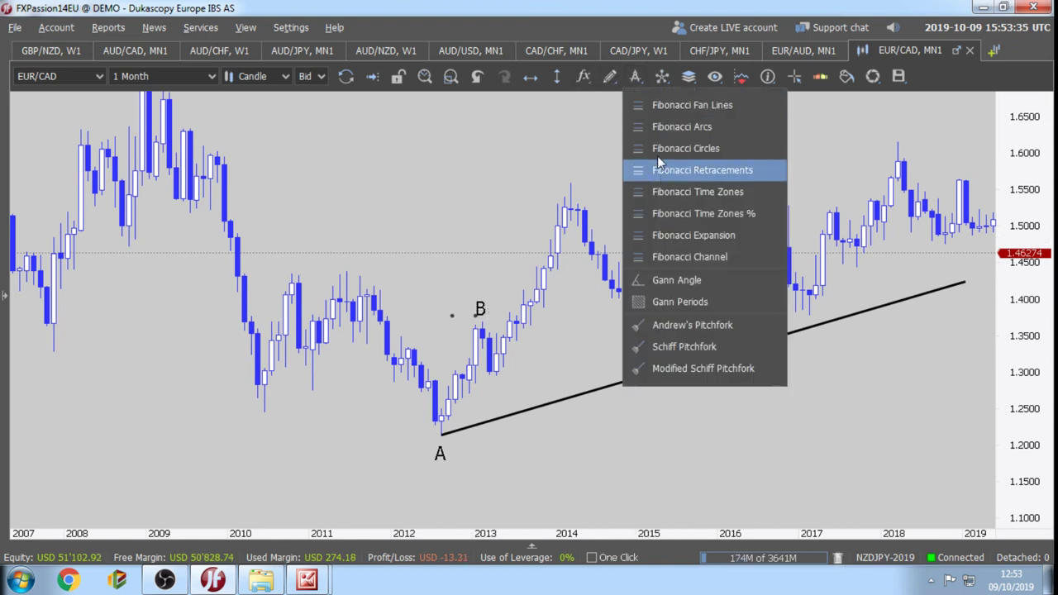
{"action": "left_click", "coordinate": [663, 173]}
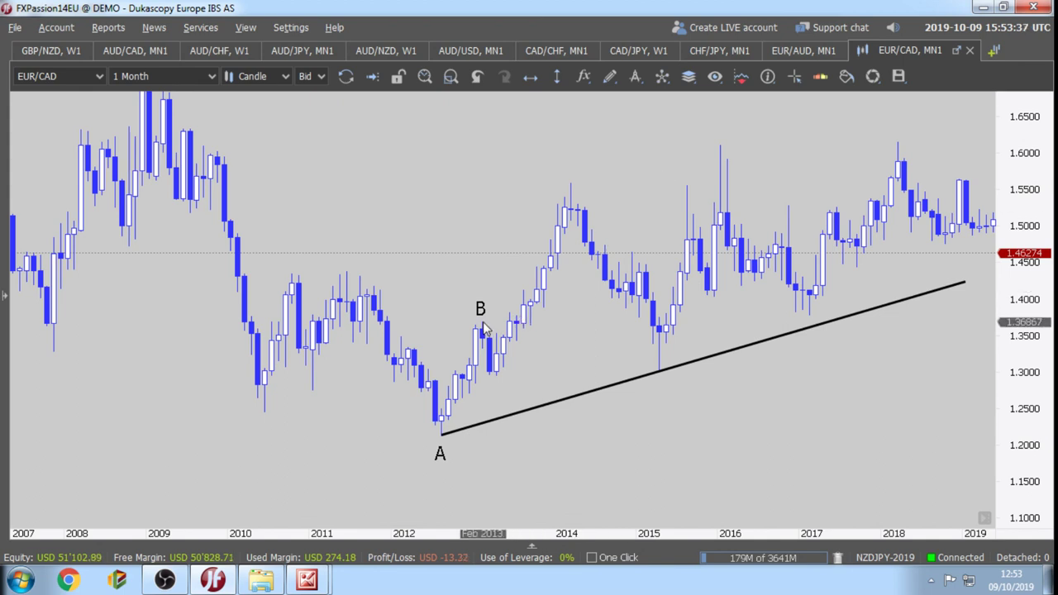
{"action": "mouse_move", "coordinate": [485, 328]}
{"action": "left_mouse_down"}
{"action": "mouse_move", "coordinate": [482, 380]}
{"action": "mouse_move", "coordinate": [442, 433]}
{"action": "left_mouse_up"}
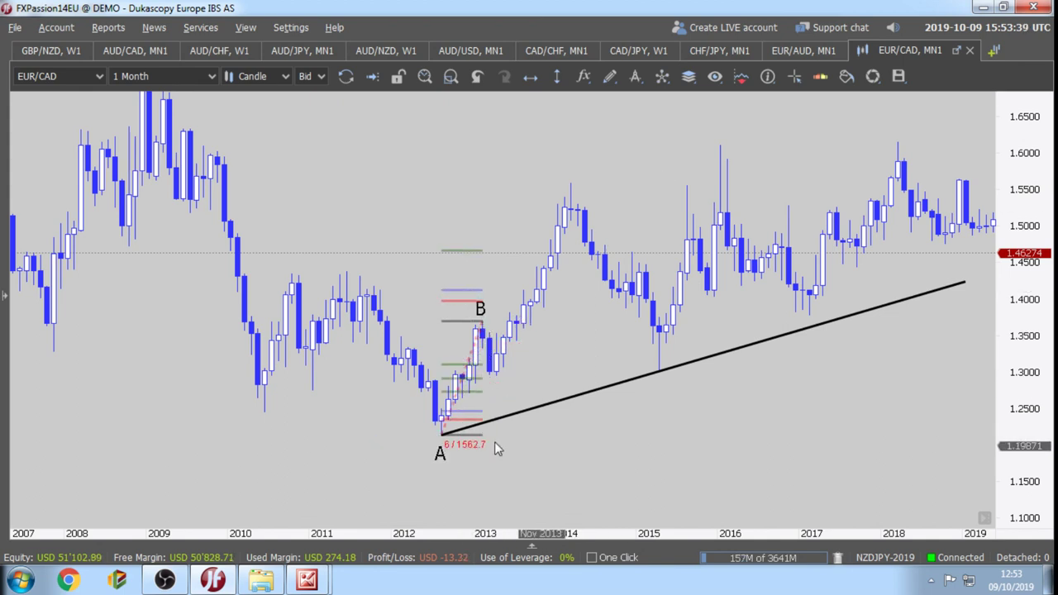
{"action": "scroll", "coordinate": [822, 382], "scroll_direction": "down", "scroll_amount": 2}
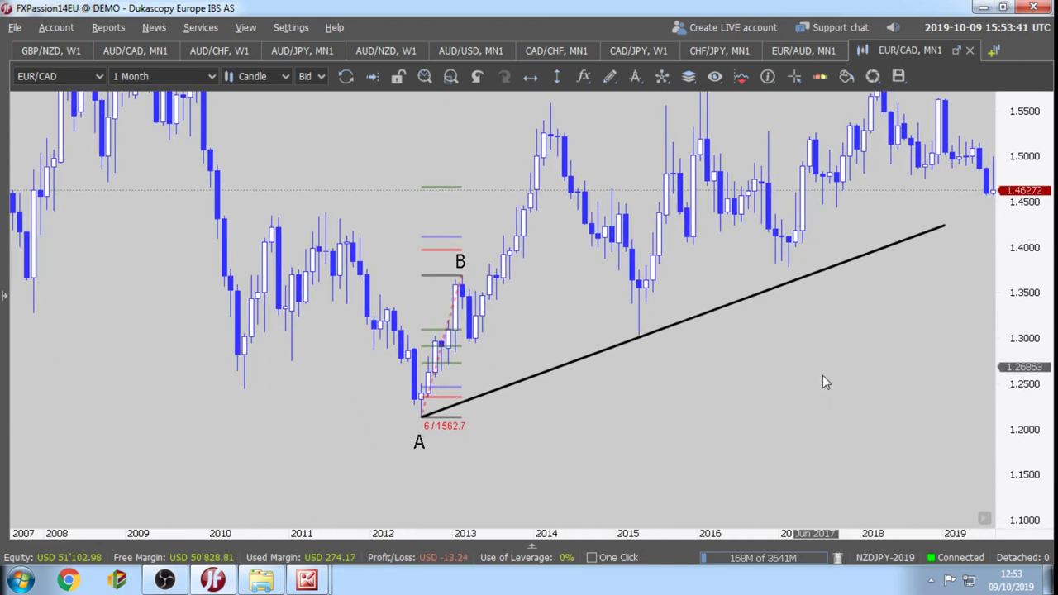
{"action": "left_click_drag", "start_coordinate": [822, 382], "coordinate": [781, 371]}
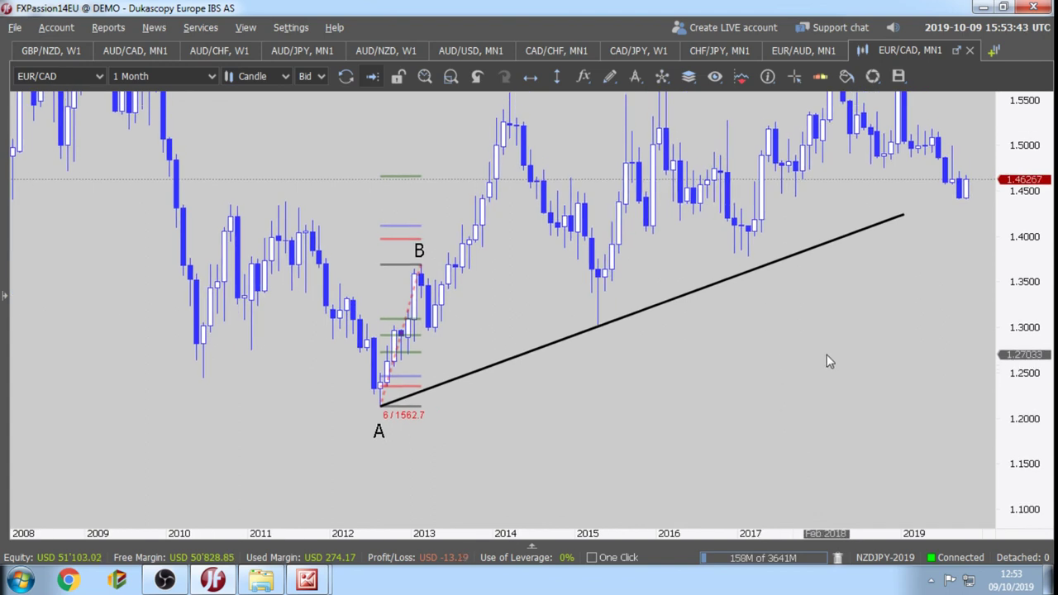
{"action": "left_click_drag", "start_coordinate": [691, 392], "coordinate": [683, 427]}
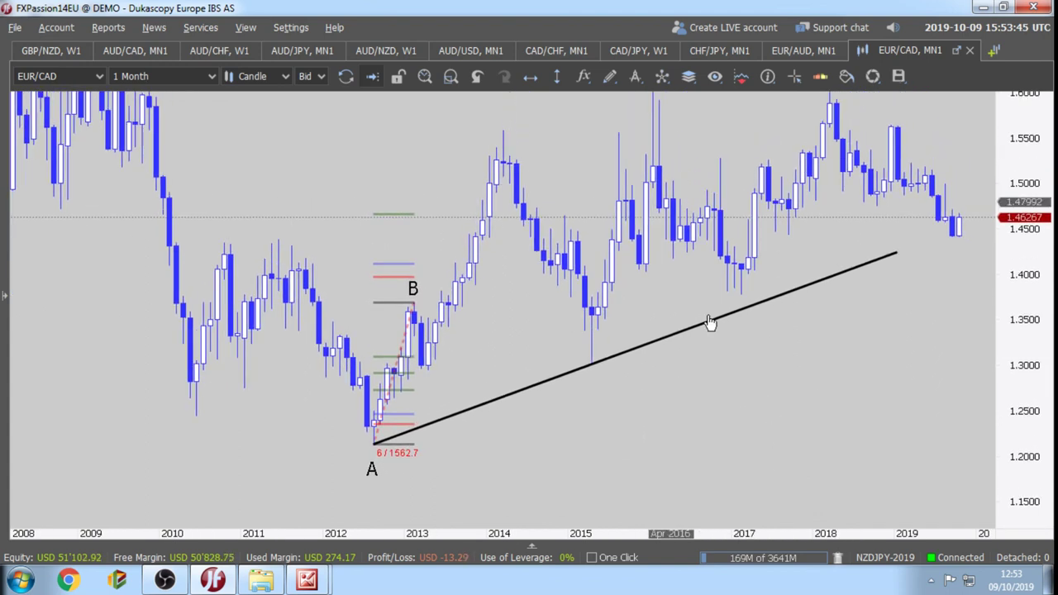
Place the text label "C" just below the 2013 swing low that follows B.
{"action": "left_click", "coordinate": [609, 80]}
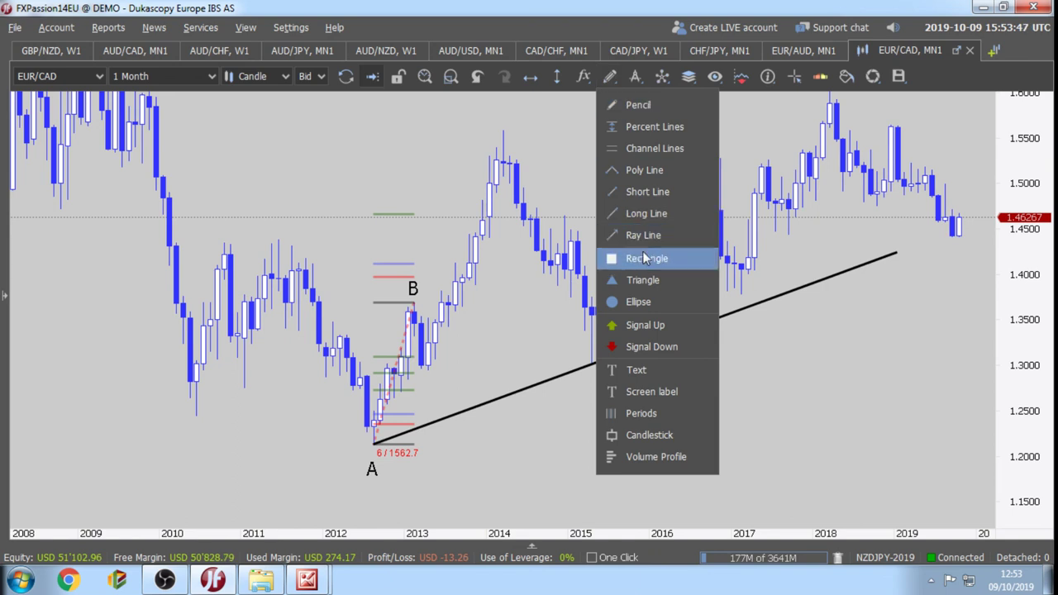
{"action": "left_click", "coordinate": [644, 369]}
{"action": "left_click", "coordinate": [451, 403]}
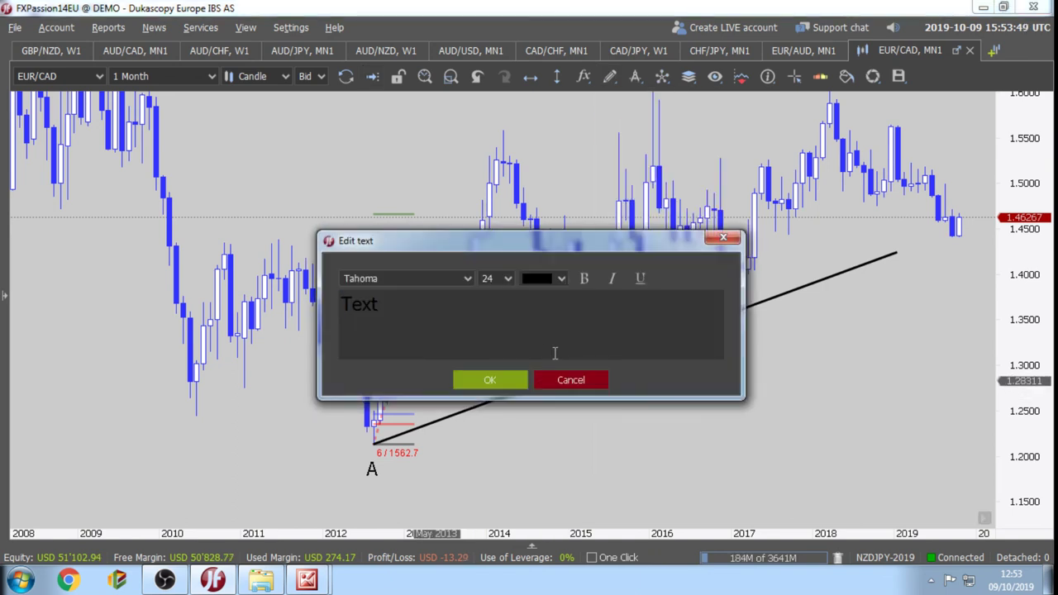
{"action": "left_click", "coordinate": [490, 379]}
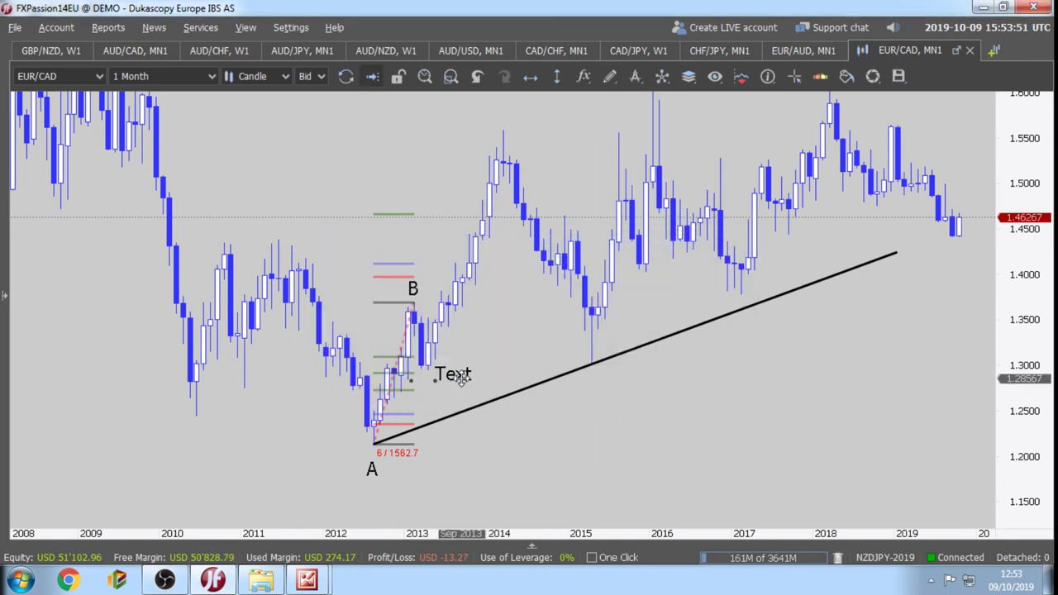
{"action": "right_click", "coordinate": [477, 378]}
{"action": "left_click", "coordinate": [516, 321]}
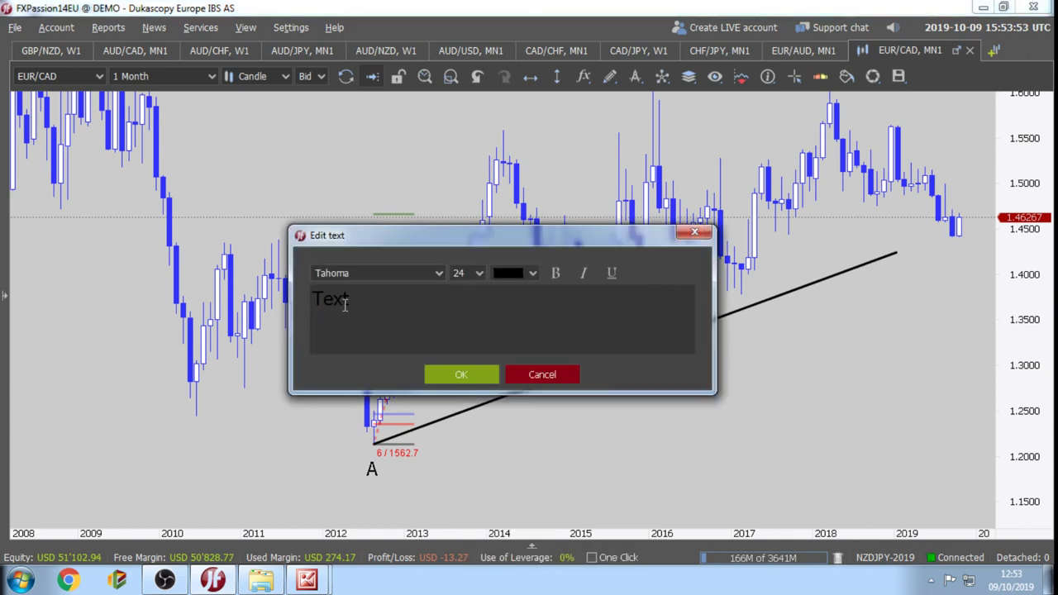
{"action": "type", "text": "C"}
{"action": "left_click", "coordinate": [446, 375]}
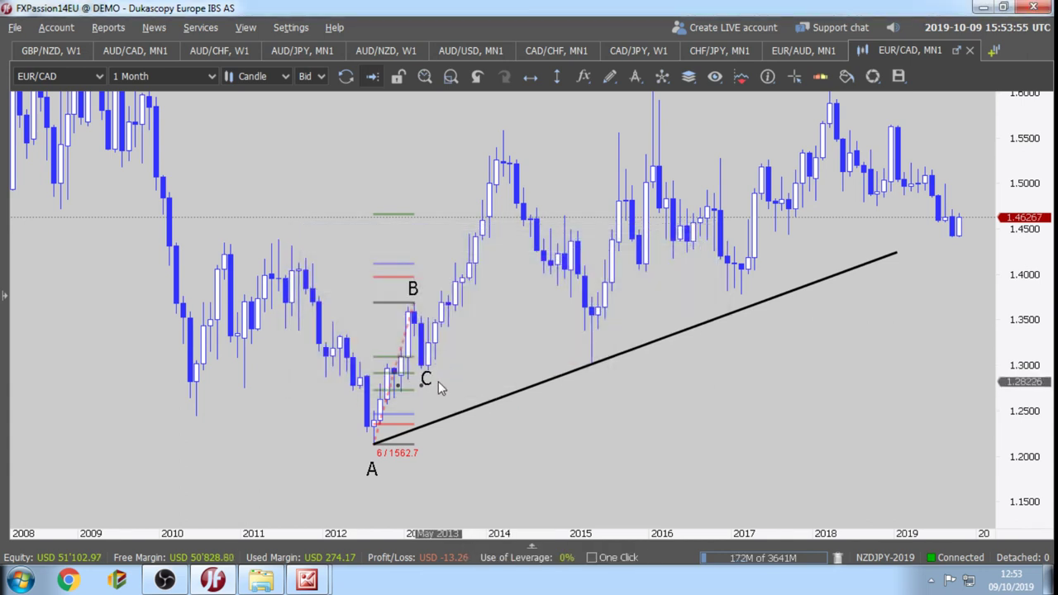
{"action": "left_click_drag", "start_coordinate": [436, 384], "coordinate": [442, 386]}
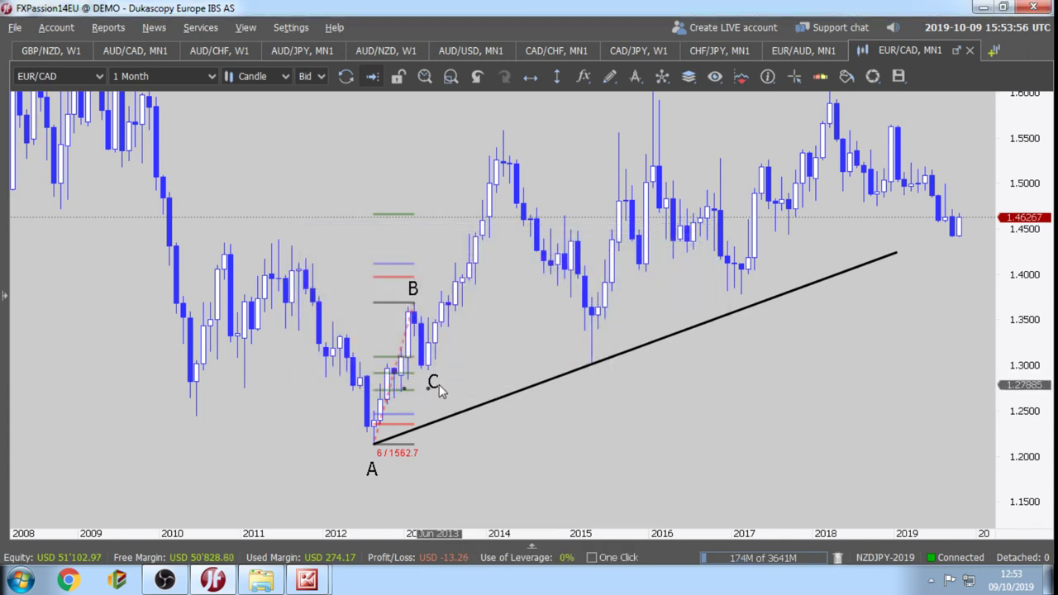
Place the text label "D" just above the early-2014 swing high.
{"action": "left_click", "coordinate": [608, 80]}
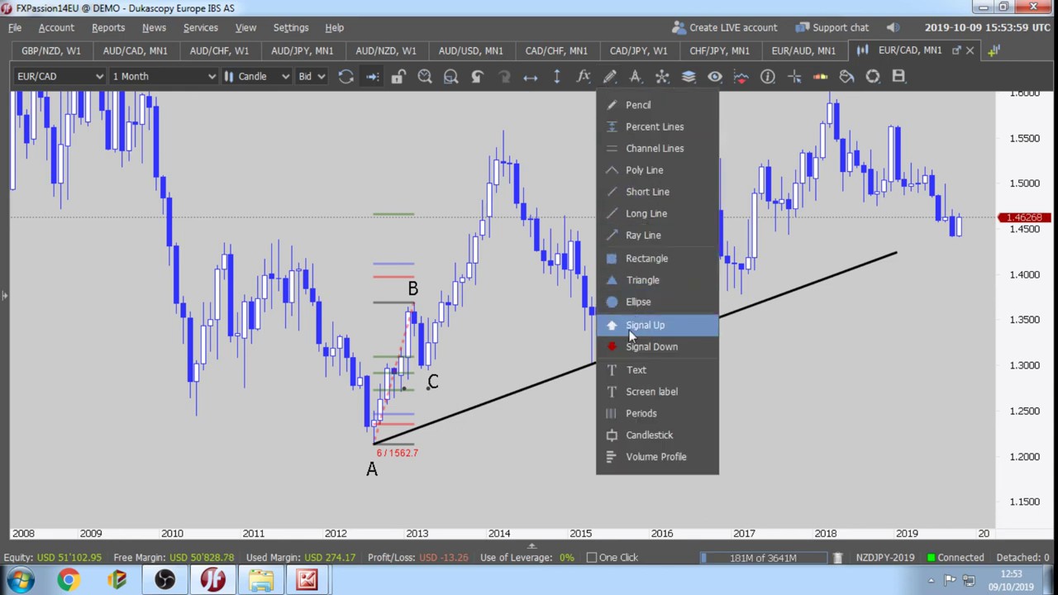
{"action": "left_click", "coordinate": [626, 372]}
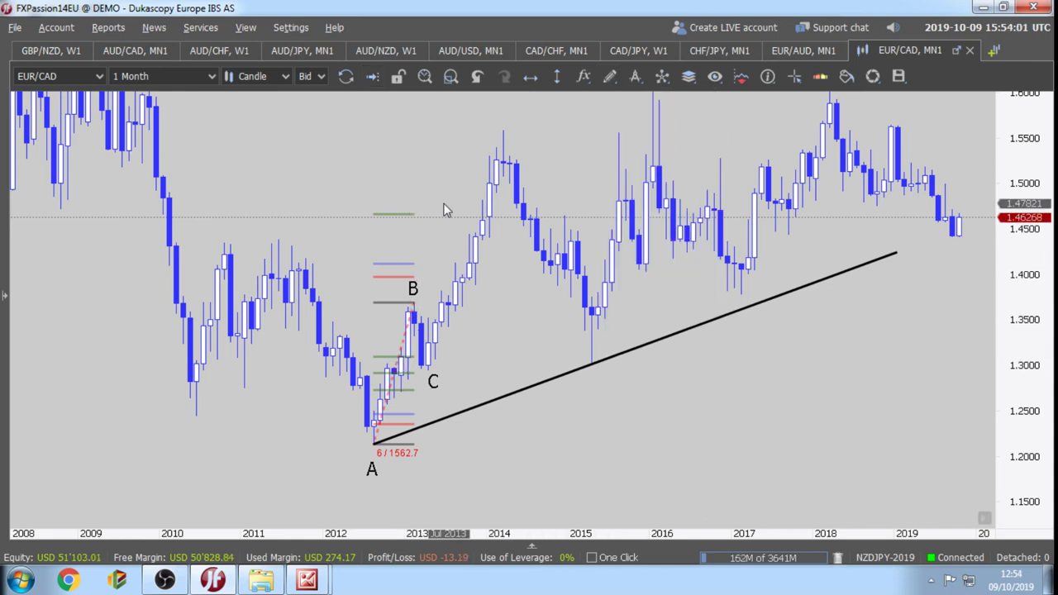
{"action": "left_click", "coordinate": [485, 114]}
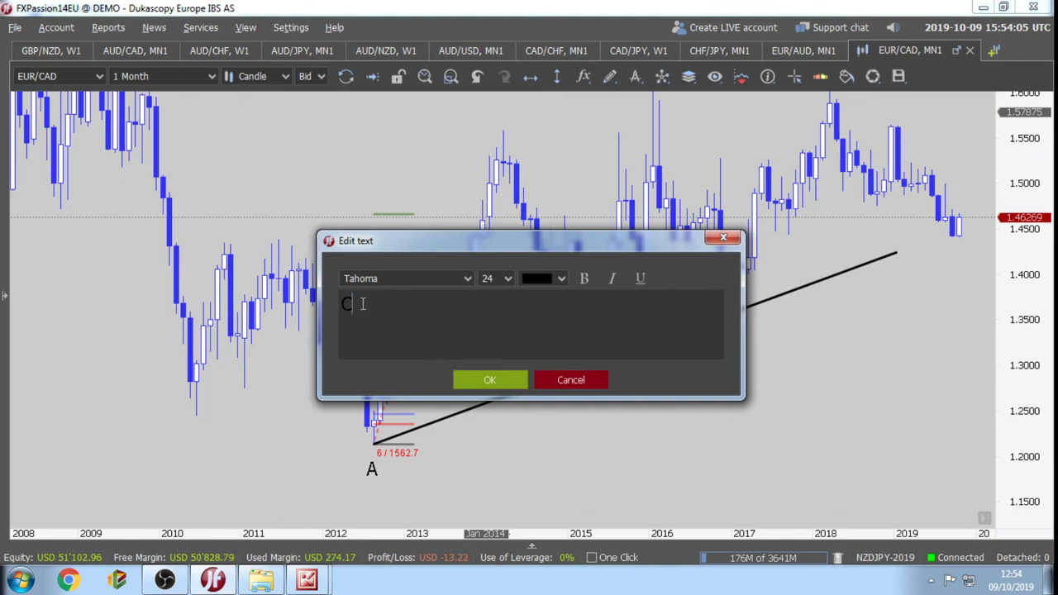
{"action": "type", "text": "D"}
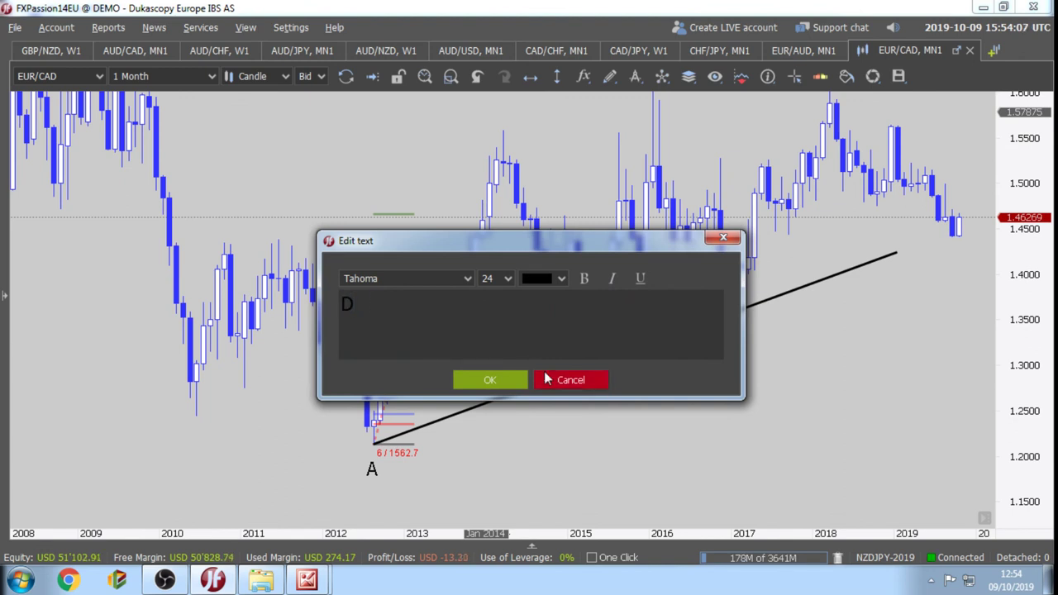
{"action": "left_click", "coordinate": [489, 380]}
{"action": "left_click_drag", "start_coordinate": [495, 106], "coordinate": [504, 124]}
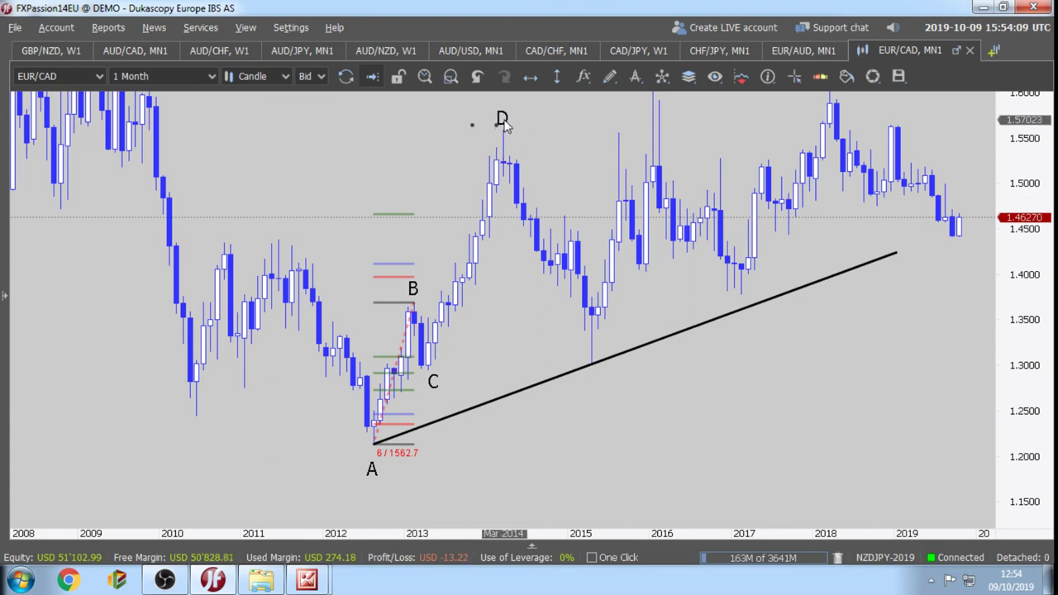
Draw a Fibonacci retracement from the early-2014 high to the 2013 swing low and move label C beside the rising line near the 2015 low.
{"action": "left_click", "coordinate": [636, 76]}
{"action": "left_click", "coordinate": [670, 172]}
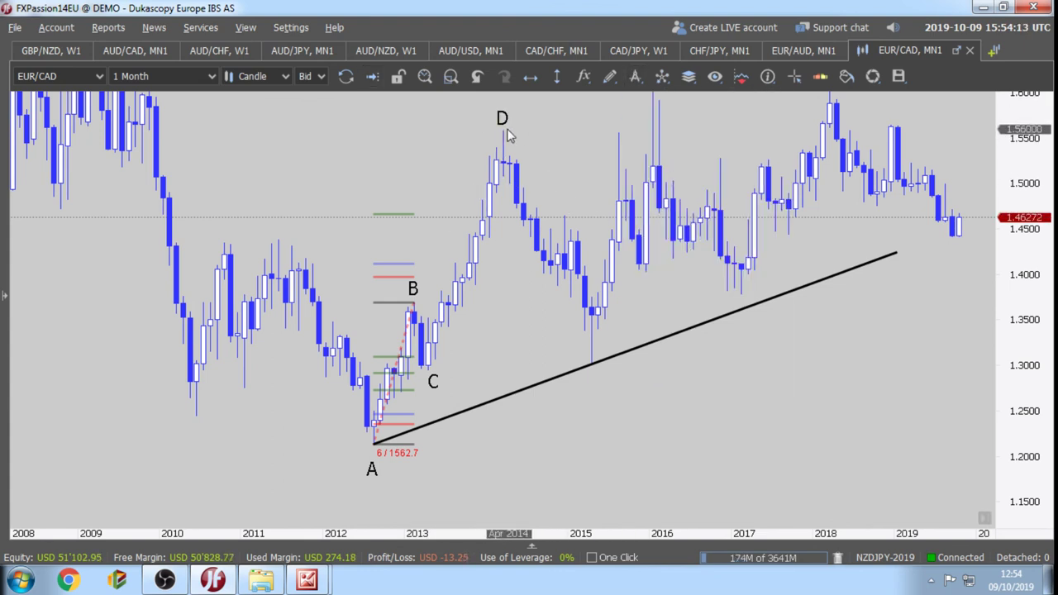
{"action": "mouse_move", "coordinate": [500, 130]}
{"action": "left_mouse_down"}
{"action": "mouse_move", "coordinate": [428, 369]}
{"action": "mouse_move", "coordinate": [618, 380]}
{"action": "mouse_move", "coordinate": [631, 349]}
{"action": "left_mouse_up"}
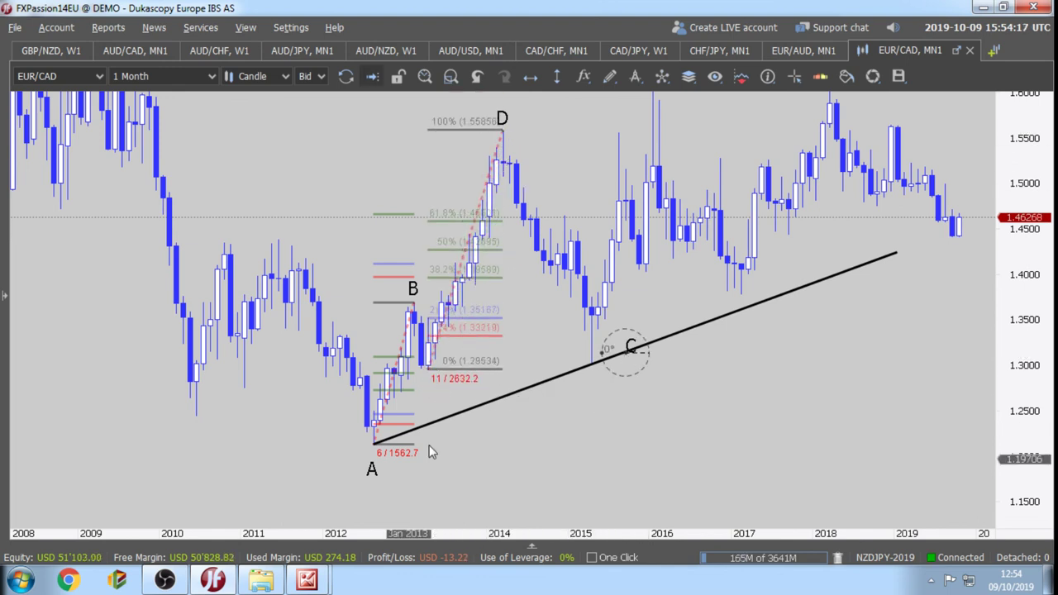
Move label A below the 2013 swing low, B above the early-2014 high and D near the highs around late 2015.
{"action": "left_click_drag", "start_coordinate": [369, 467], "coordinate": [435, 385]}
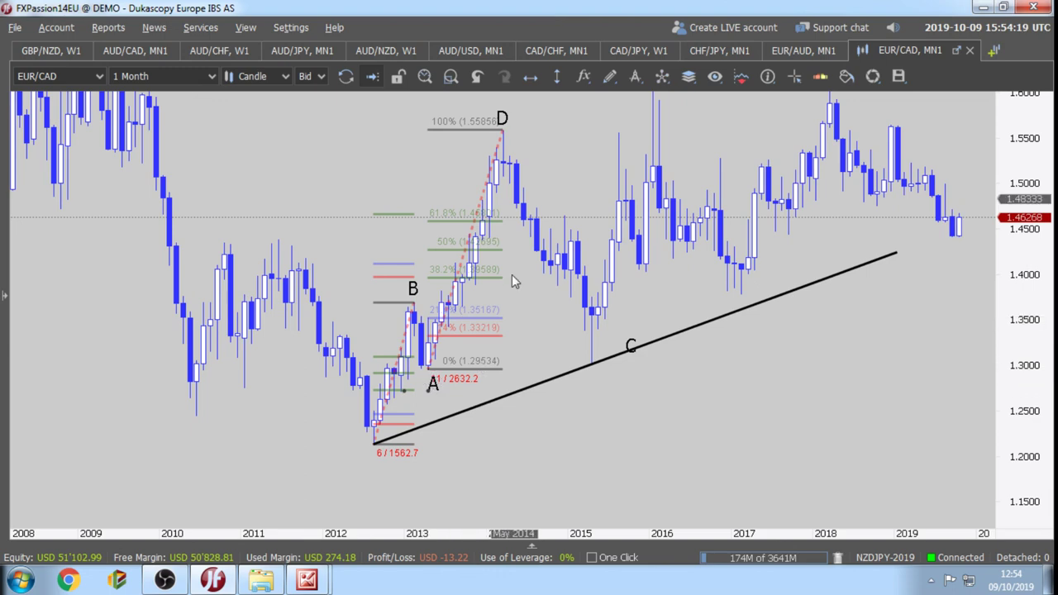
{"action": "left_click_drag", "start_coordinate": [502, 120], "coordinate": [608, 117]}
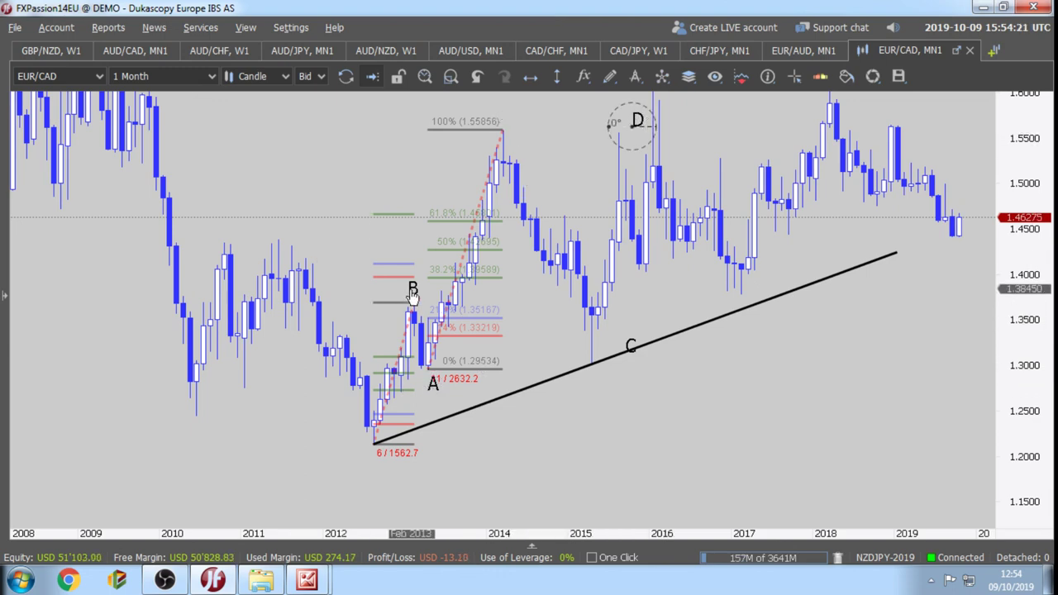
{"action": "left_click_drag", "start_coordinate": [415, 290], "coordinate": [516, 118]}
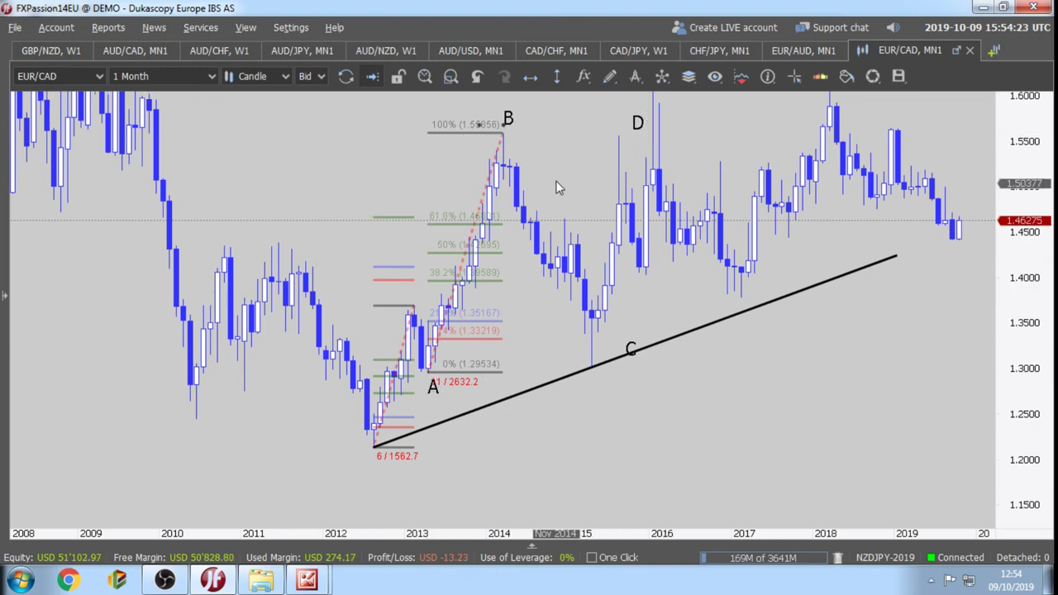
Draw a poly line from the 2013 low at A through the early-2014 high and the 2015 low to the early-2016 high.
{"action": "left_click_drag", "start_coordinate": [557, 184], "coordinate": [490, 264]}
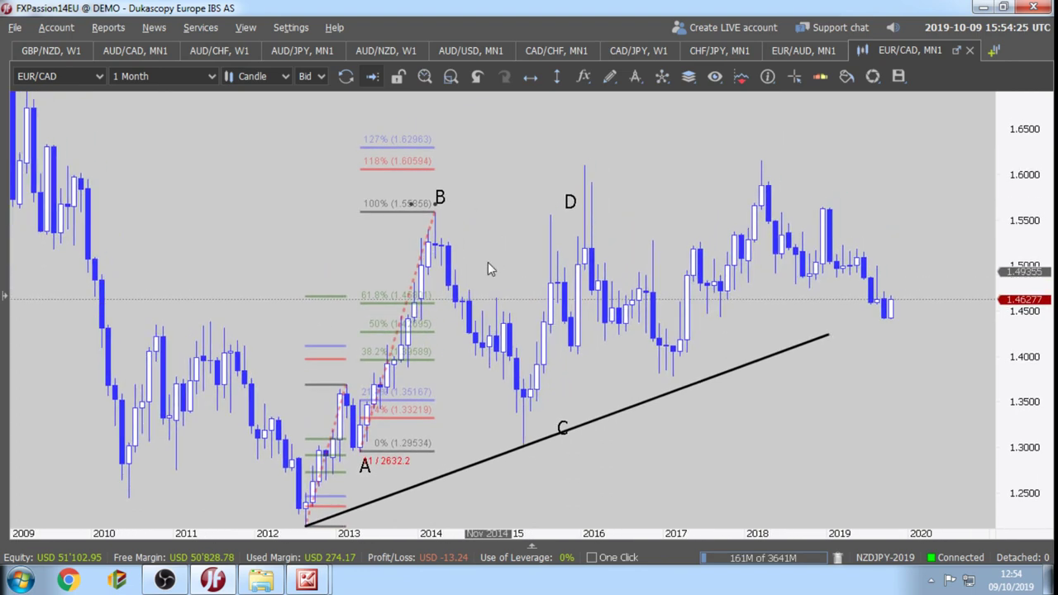
{"action": "left_click", "coordinate": [610, 77]}
{"action": "left_click", "coordinate": [634, 171]}
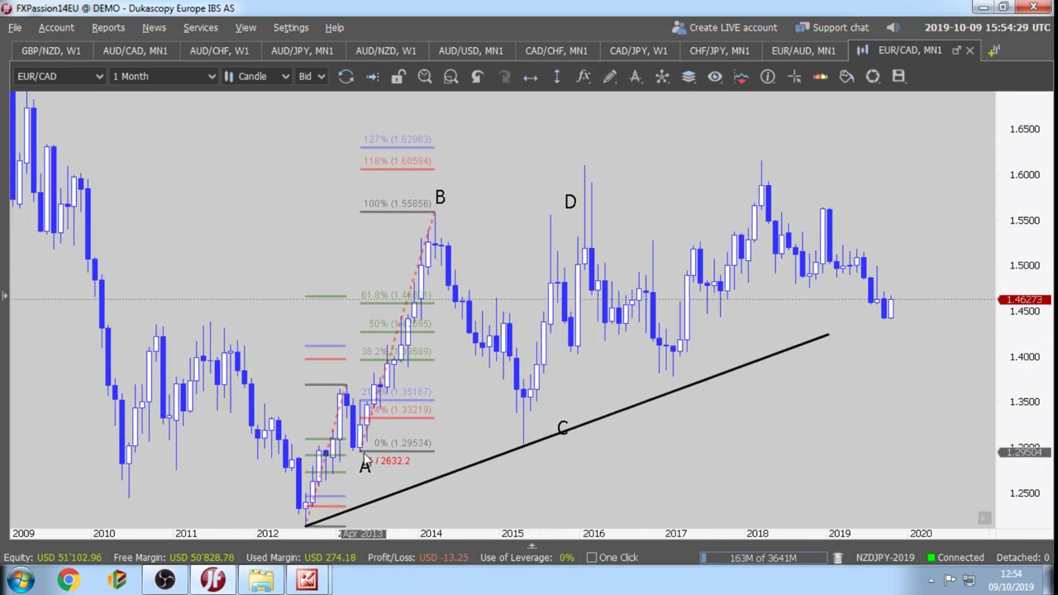
{"action": "left_click", "coordinate": [361, 452]}
{"action": "left_click", "coordinate": [434, 214]}
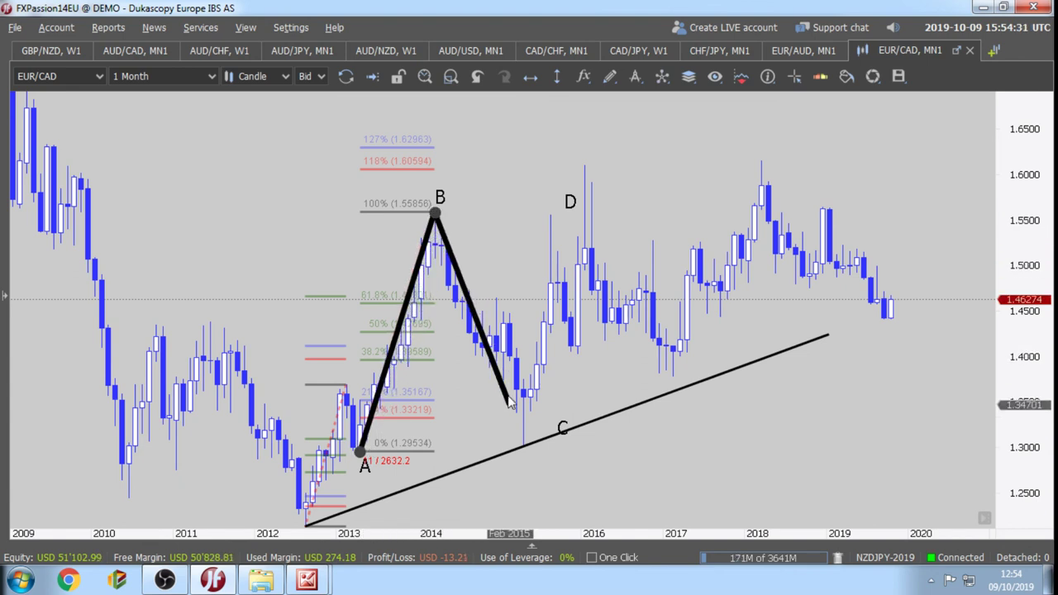
{"action": "left_click", "coordinate": [522, 446]}
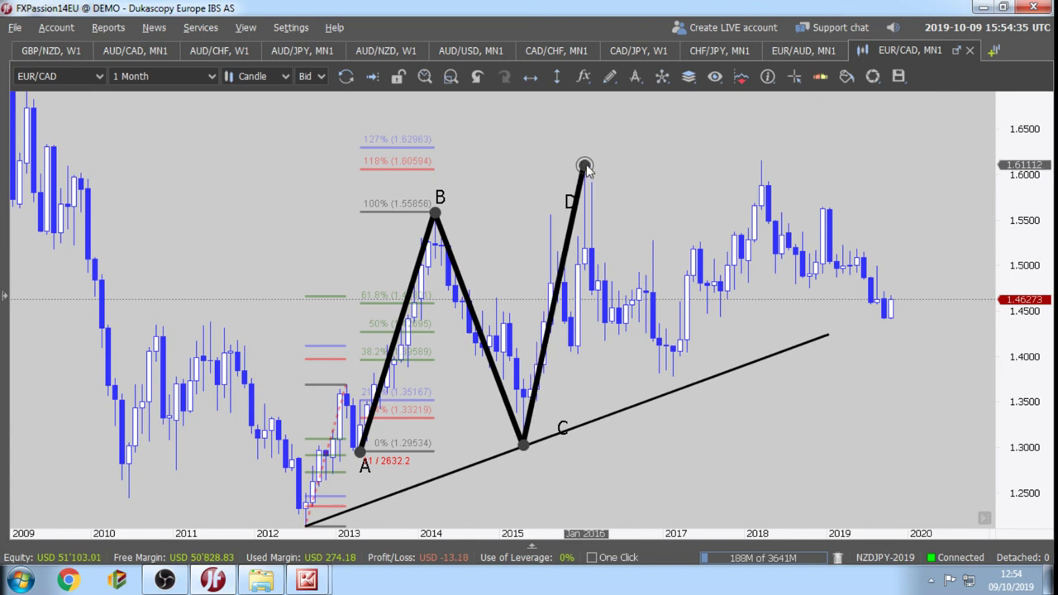
{"action": "double_click", "coordinate": [583, 167]}
Set the poly line's foreground colour to red and its foreground transparency to 40%.
{"action": "right_click", "coordinate": [568, 202]}
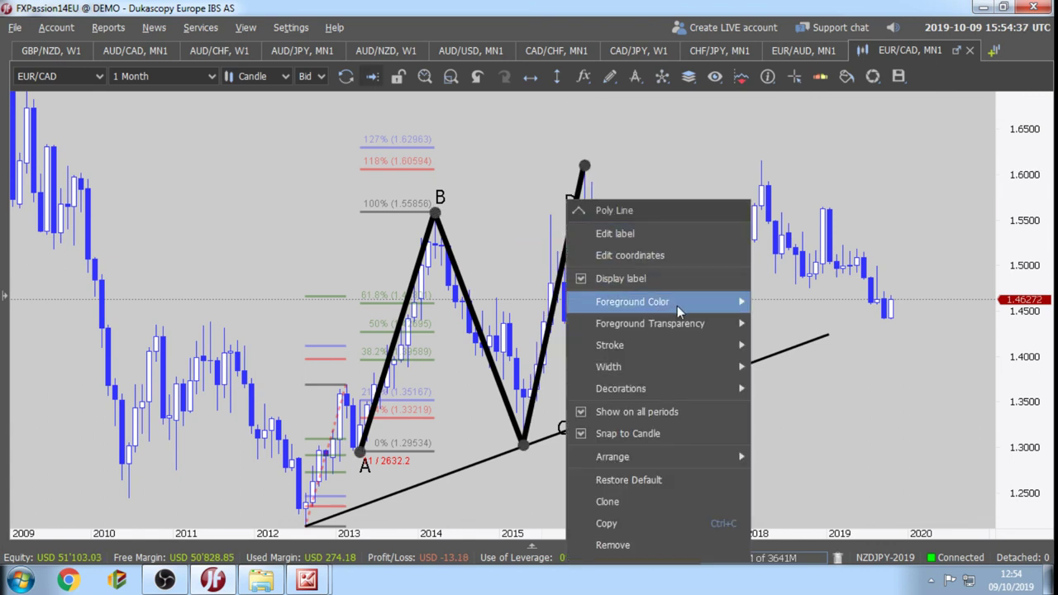
{"action": "mouse_move", "coordinate": [676, 305]}
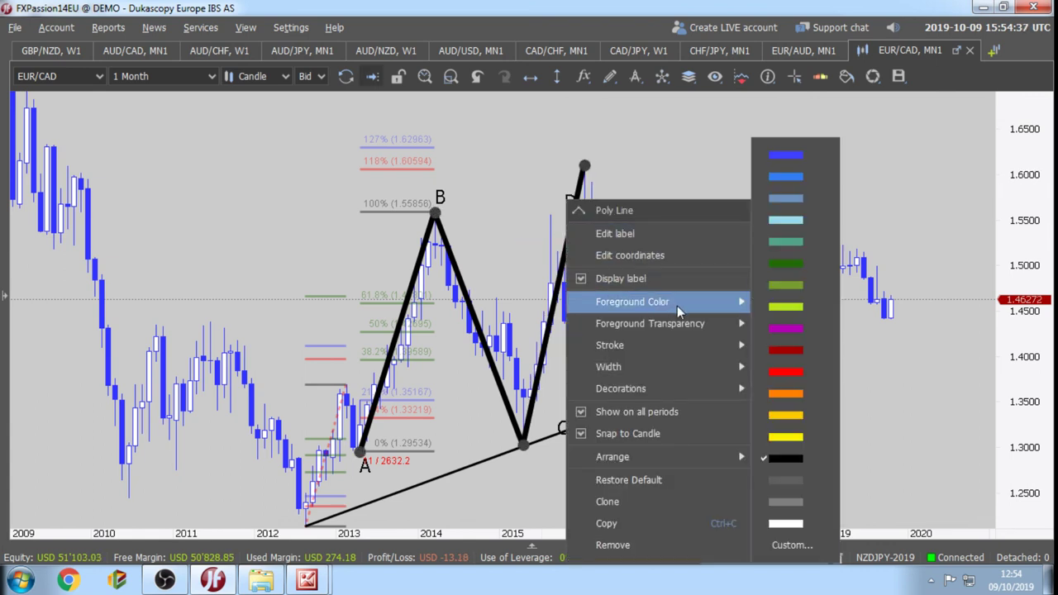
{"action": "left_click", "coordinate": [799, 373]}
{"action": "mouse_move", "coordinate": [722, 326]}
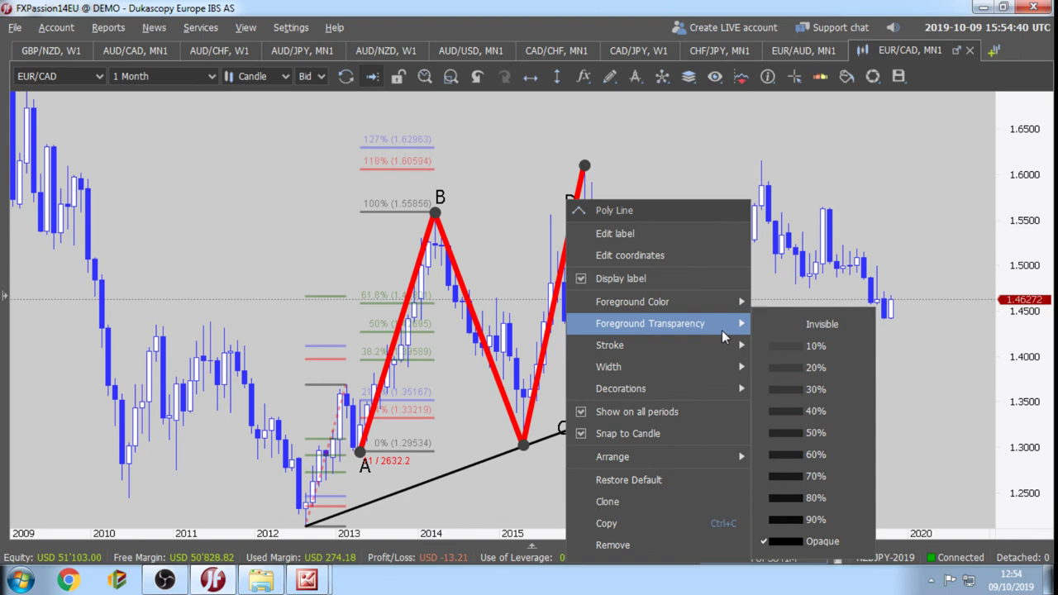
{"action": "left_click", "coordinate": [785, 409]}
{"action": "left_click", "coordinate": [497, 242]}
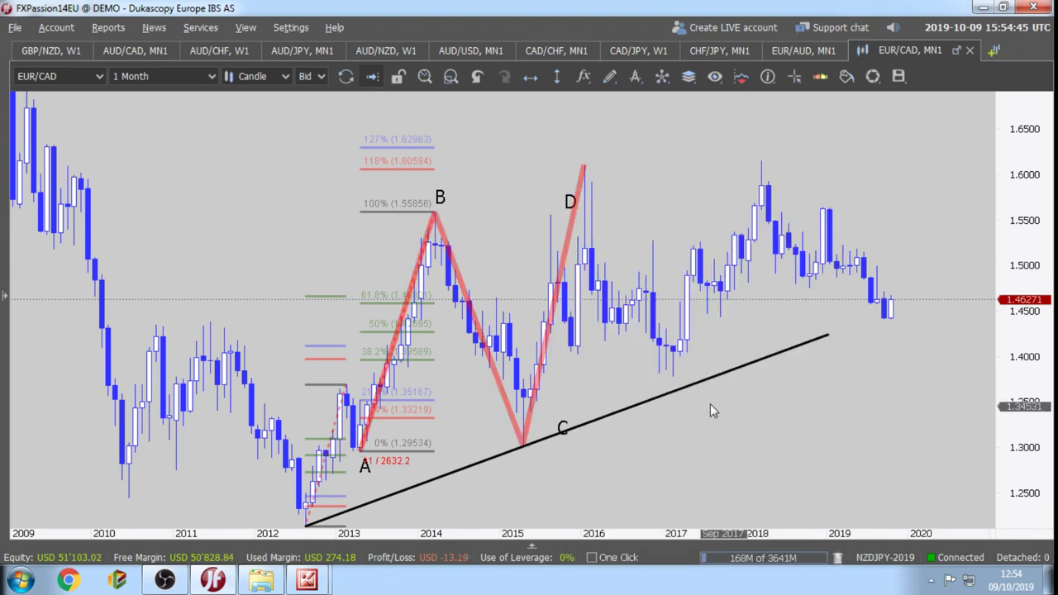
Draw a Fibonacci retracement from the early-2016 high to the 2015 low, repositioning label D above that high and C below the early-2017 low.
{"action": "left_click_drag", "start_coordinate": [569, 201], "coordinate": [576, 157]}
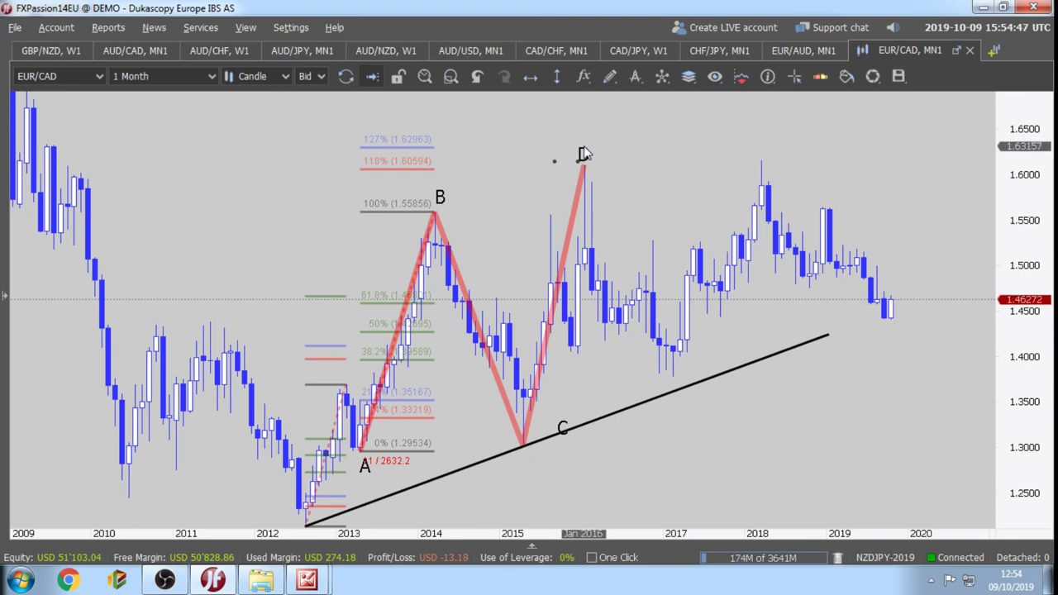
{"action": "left_click", "coordinate": [636, 76]}
{"action": "left_click", "coordinate": [690, 153]}
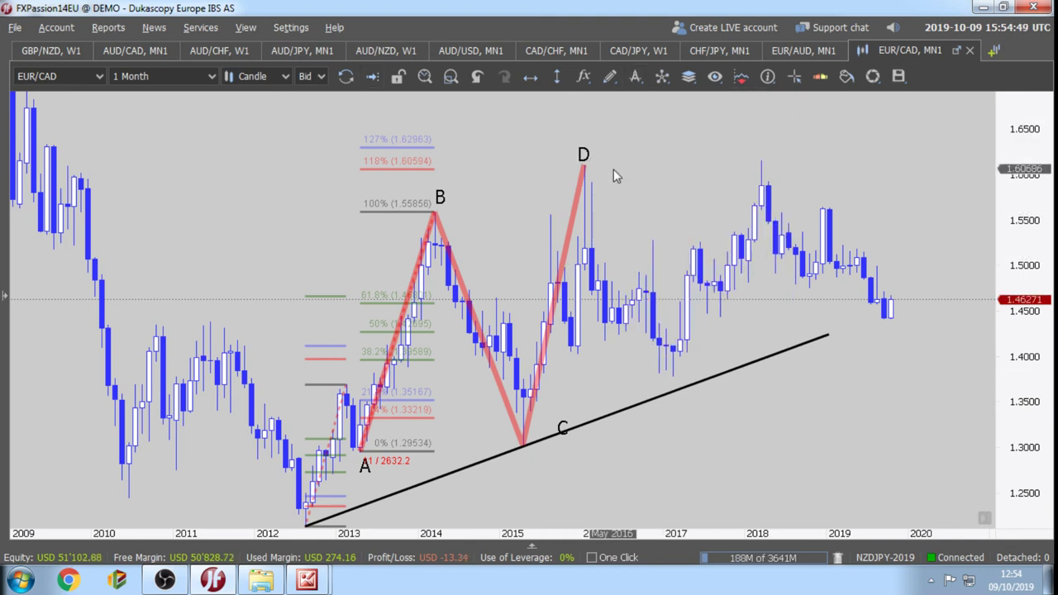
{"action": "left_click_drag", "start_coordinate": [586, 165], "coordinate": [676, 386]}
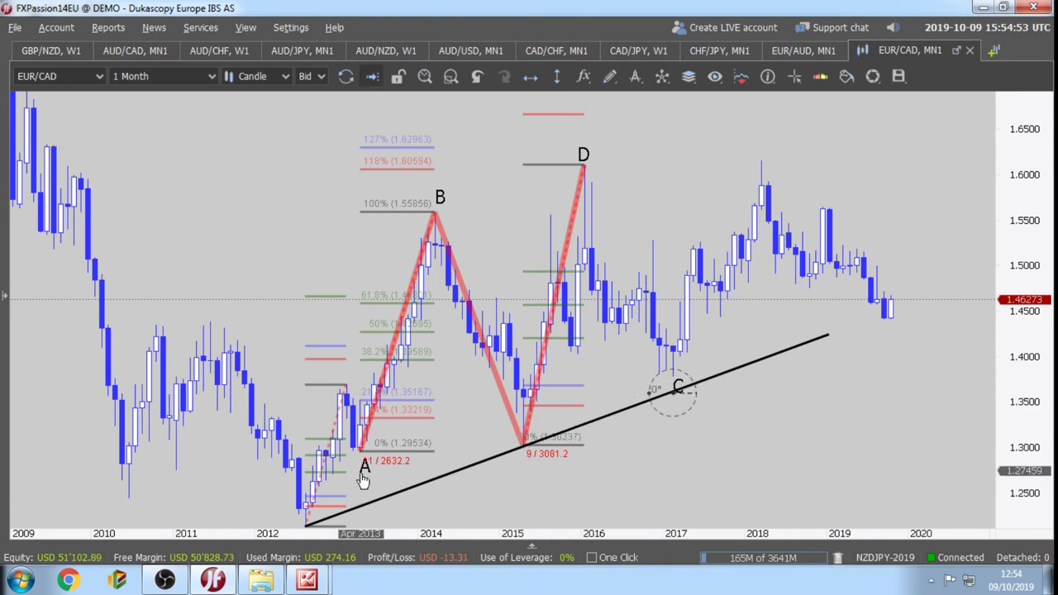
Move label A below the 2015 low, B above the early-2016 high and D above the early-2018 high area.
{"action": "left_click_drag", "start_coordinate": [362, 470], "coordinate": [511, 465]}
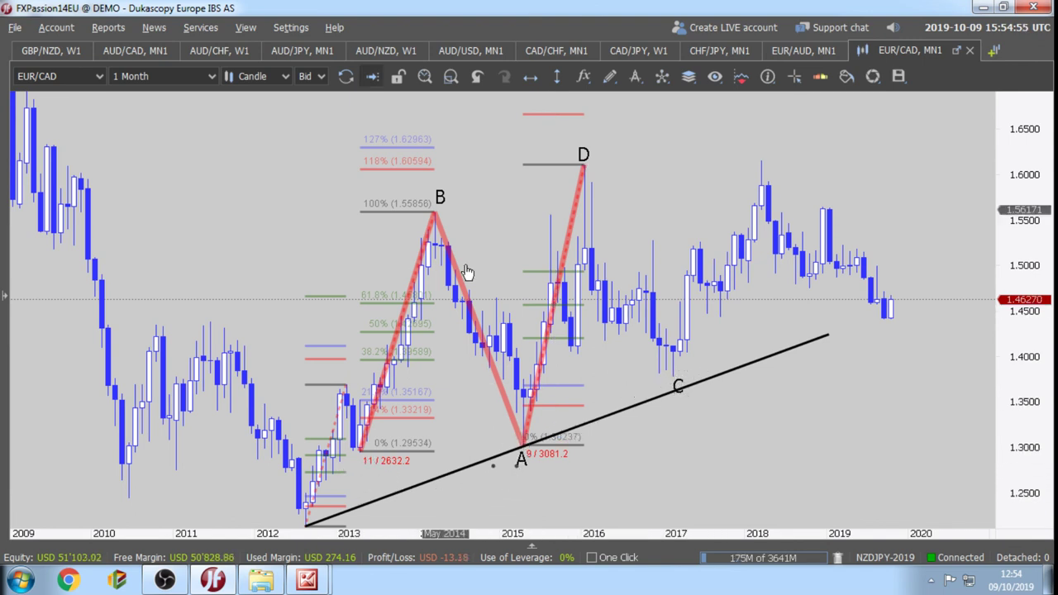
{"action": "left_click_drag", "start_coordinate": [440, 195], "coordinate": [732, 117]}
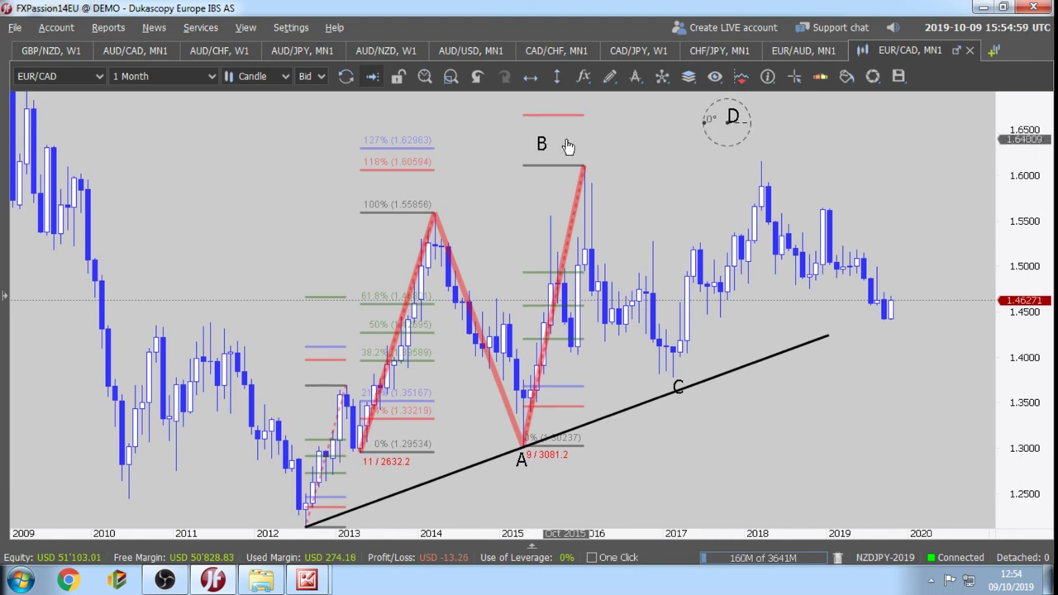
{"action": "left_click_drag", "start_coordinate": [542, 138], "coordinate": [584, 155]}
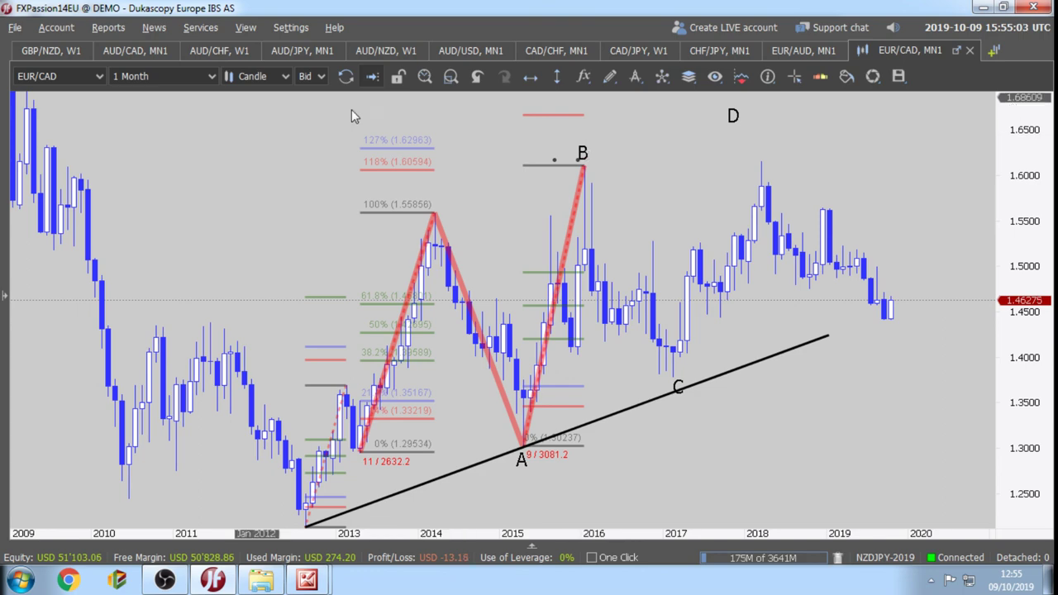
Switch to the GBP/NZD weekly chart and bring the OBS recording window to the front.
{"action": "left_click", "coordinate": [52, 52]}
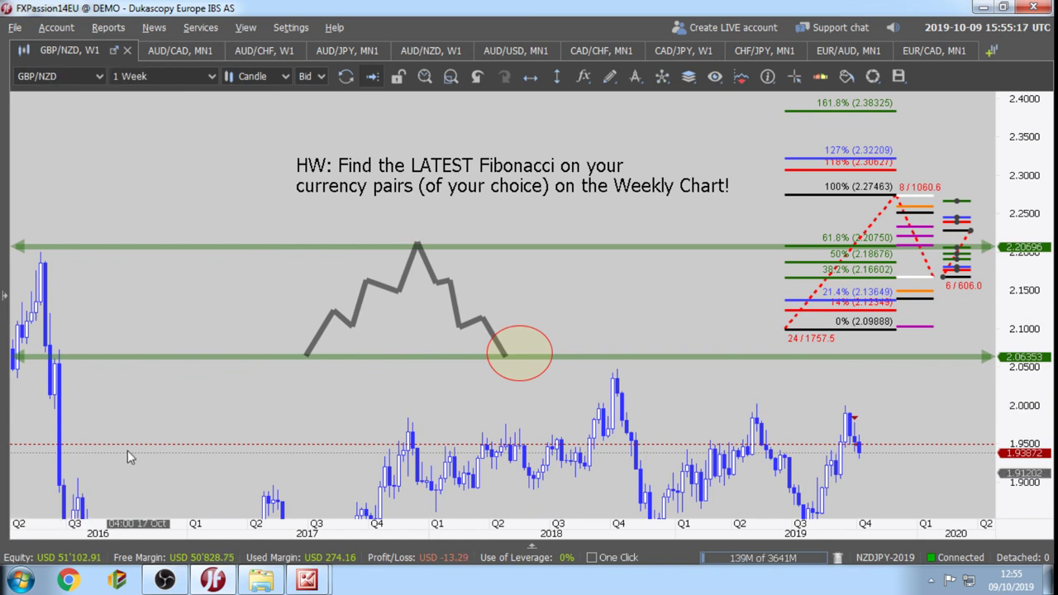
{"action": "left_click", "coordinate": [166, 581]}
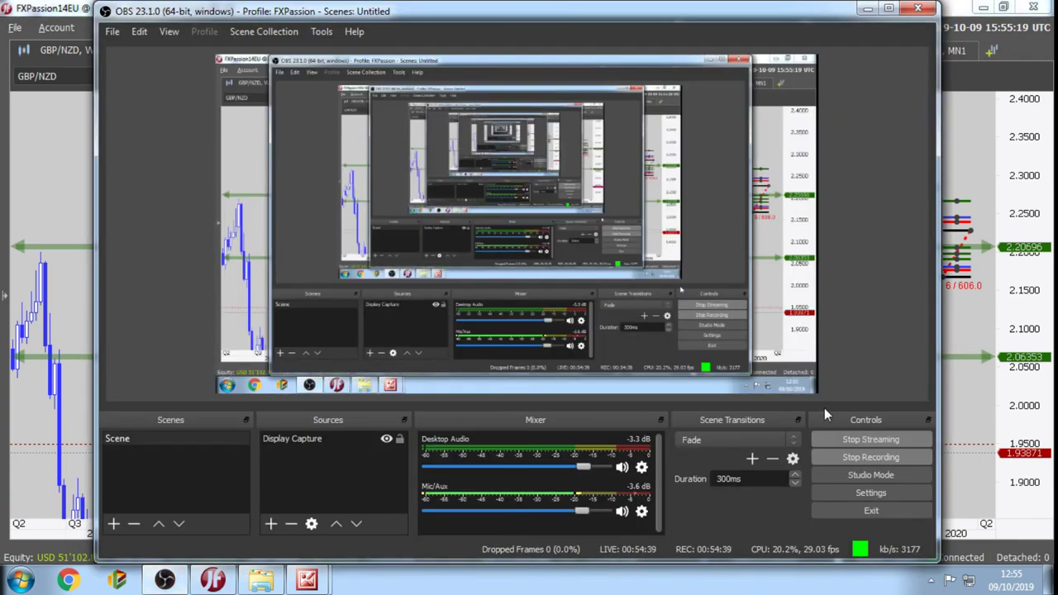